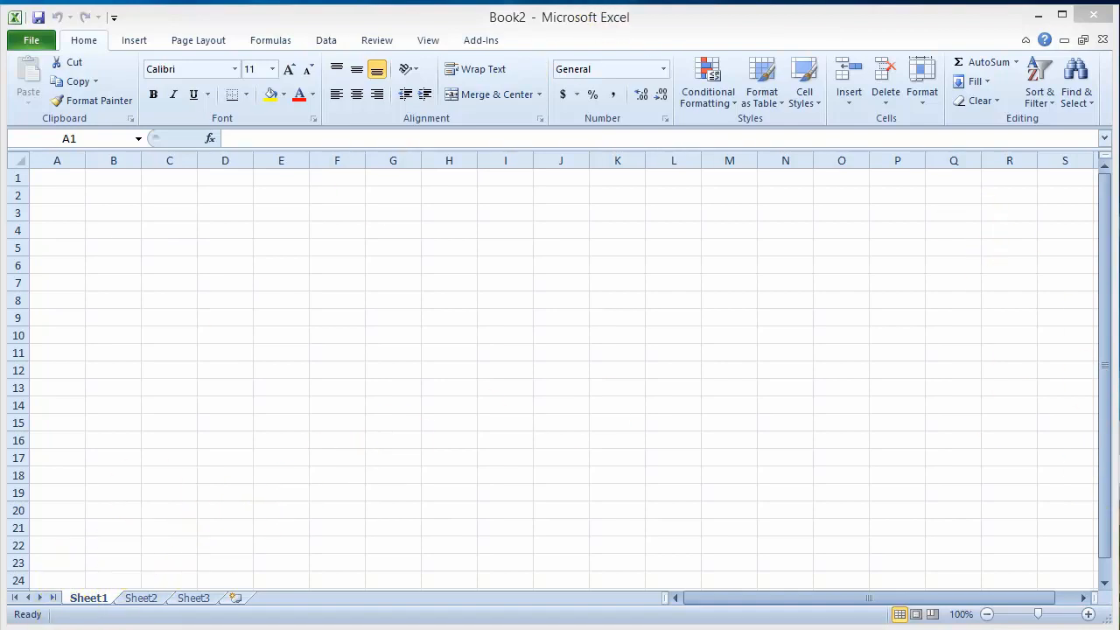
# - Look through the Microsoft Office folder in the computer's list of installed programs
pyautogui.click(26, 629)
pyautogui.click(98, 557)
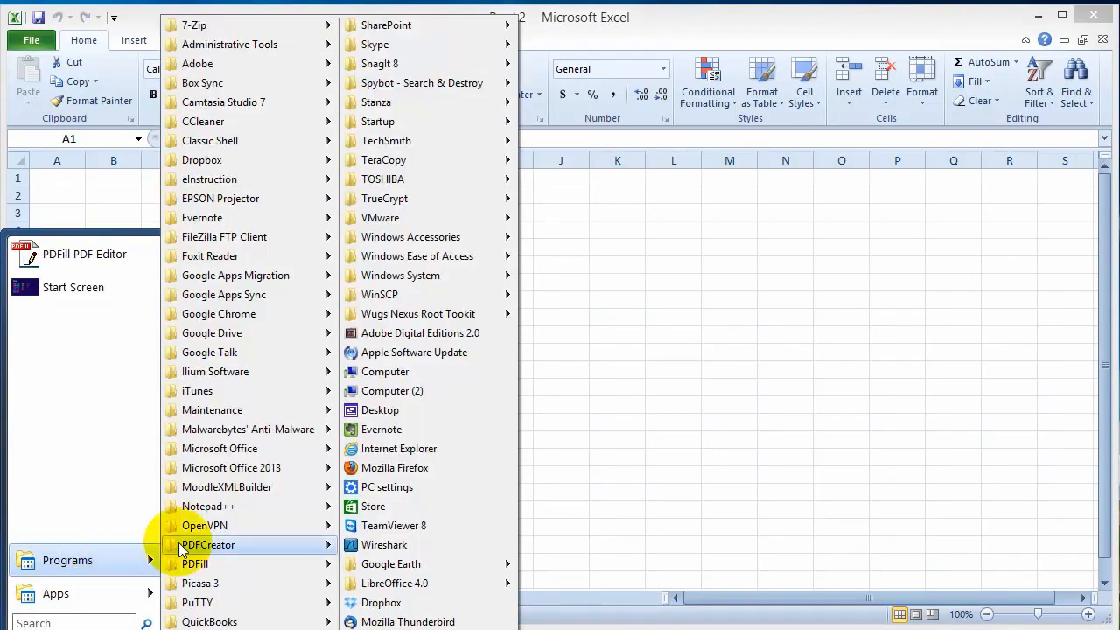
pyautogui.click(237, 450)
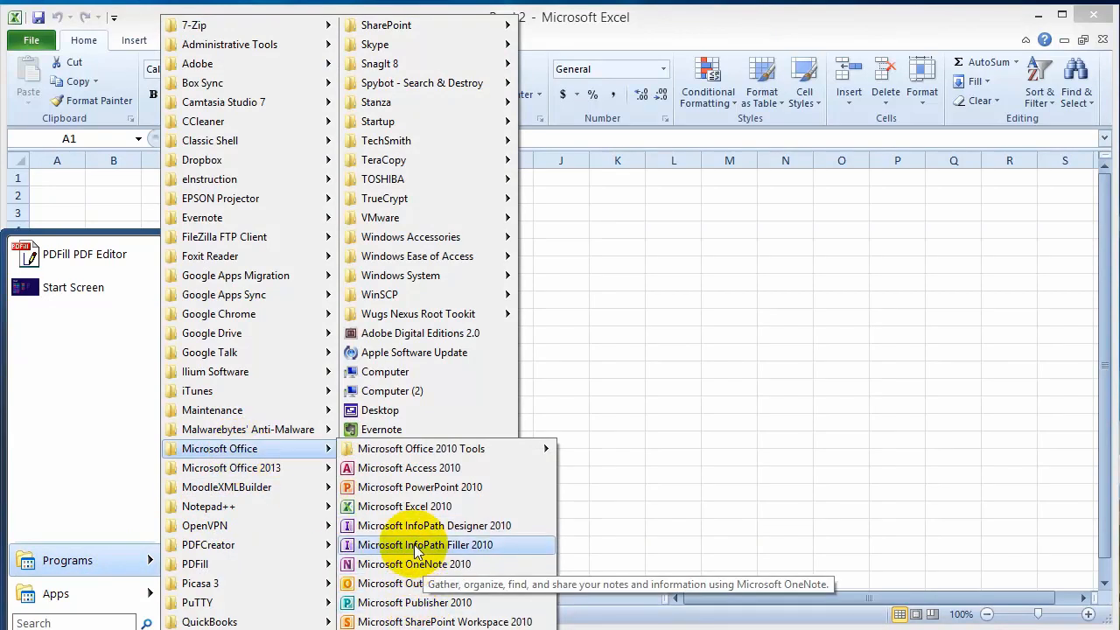
pyautogui.click(679, 332)
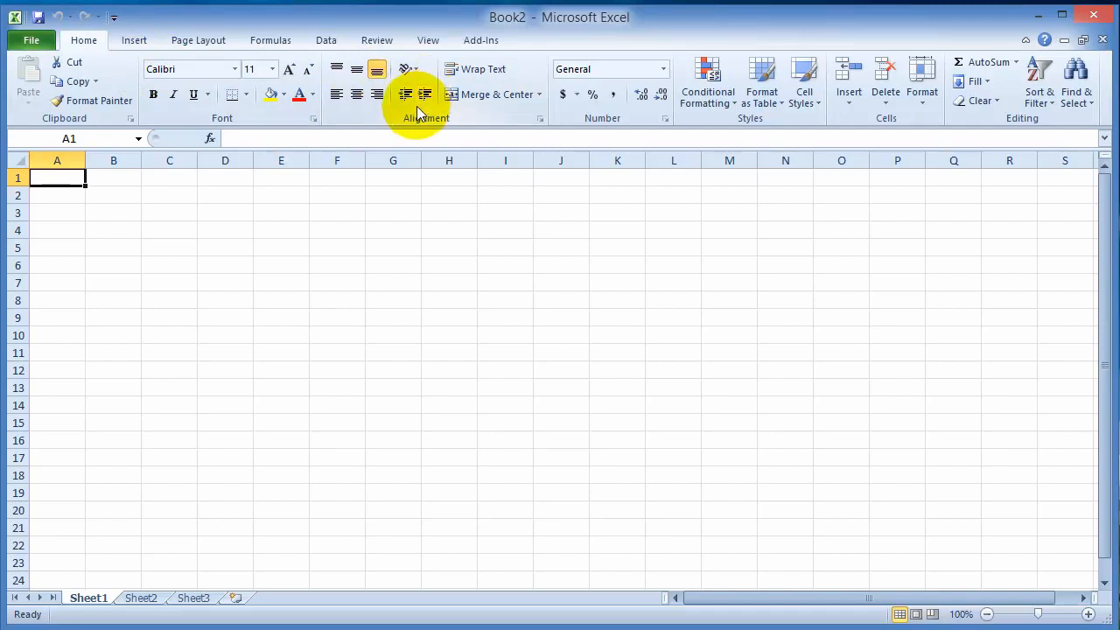
# - Review the Insert, Page Layout, Formulas and Data commands, and the formula bar for cell A1
pyautogui.click(137, 40)
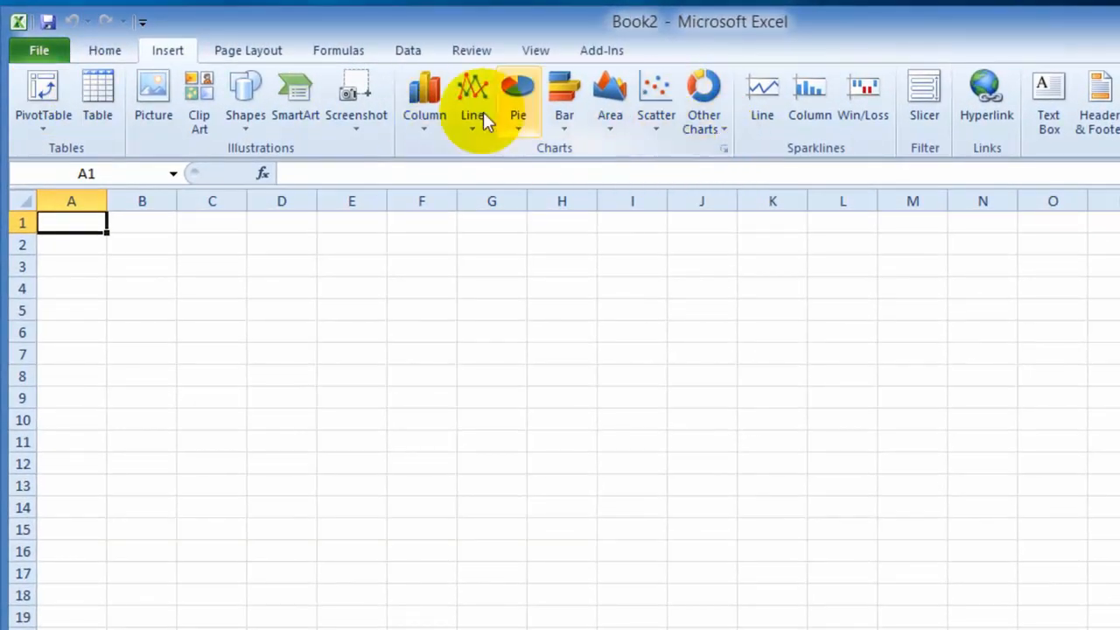
pyautogui.click(232, 52)
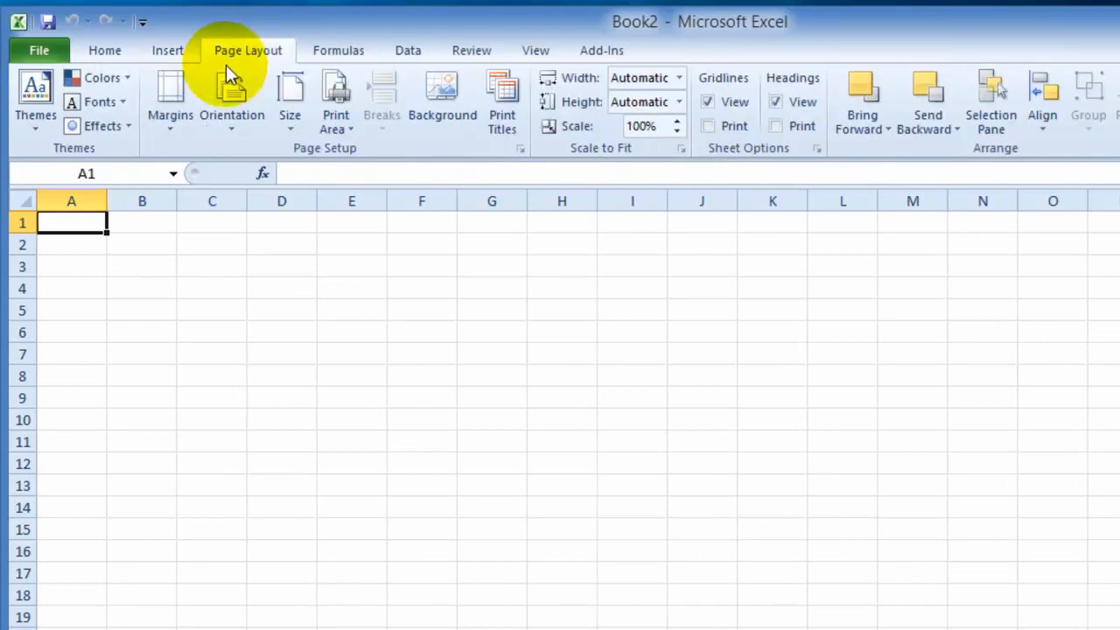
pyautogui.click(337, 54)
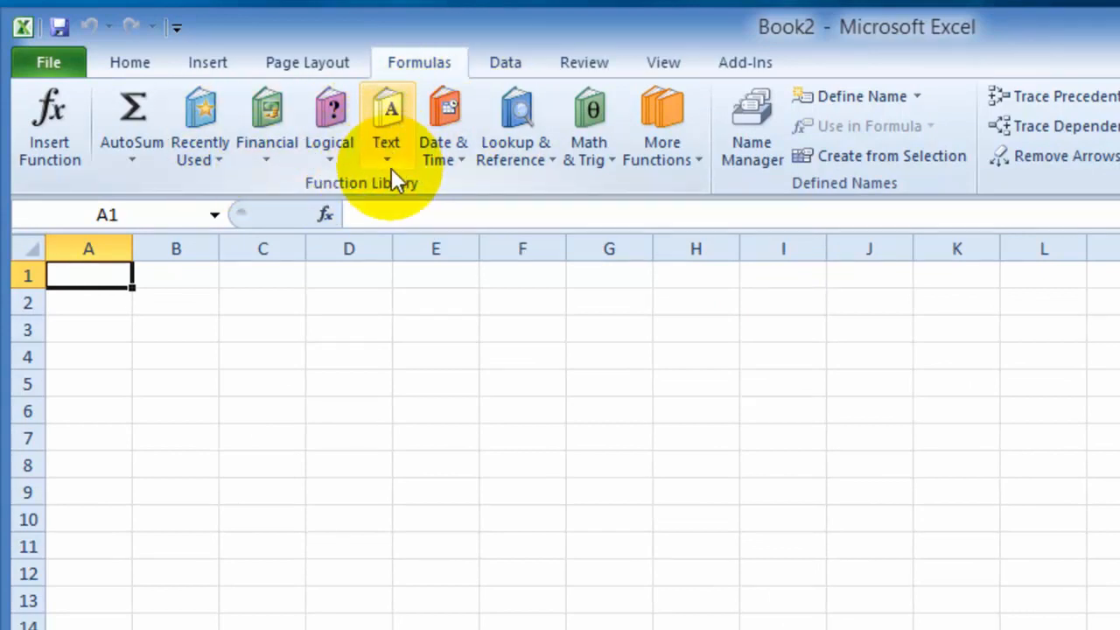
pyautogui.click(508, 67)
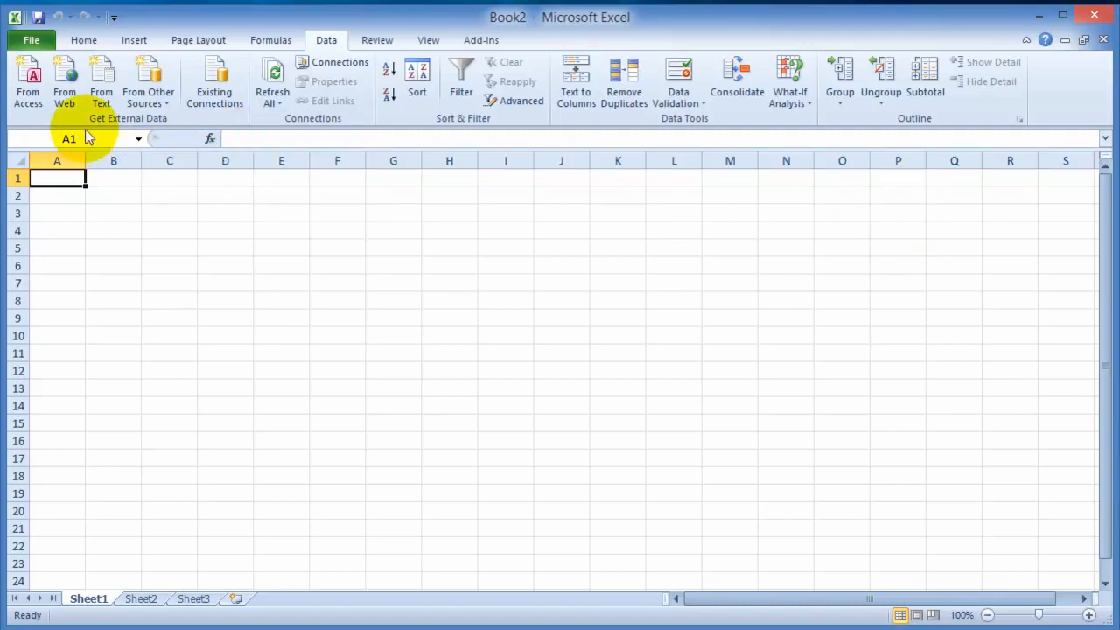
pyautogui.click(253, 140)
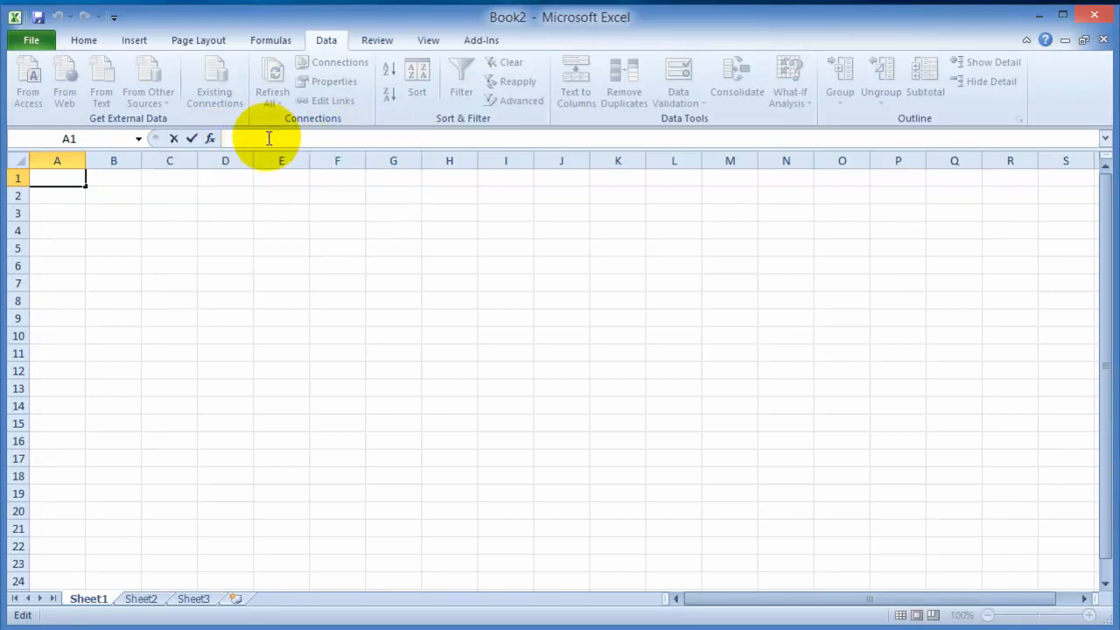
pyautogui.click(68, 194)
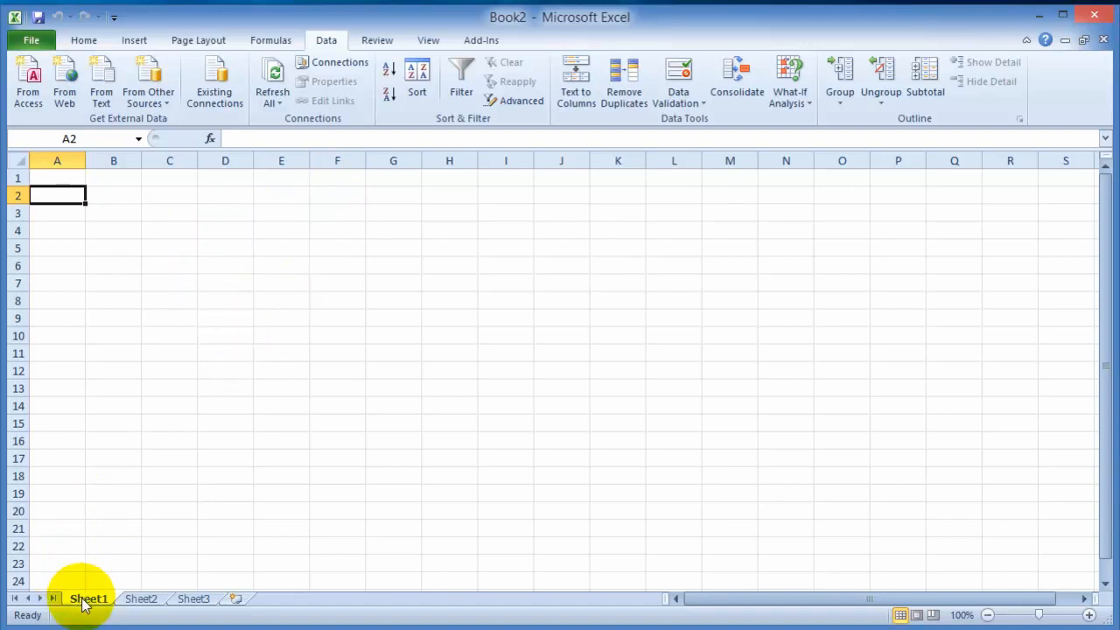
# - View Sheet1, Sheet2 and Sheet3 in turn and add a fourth worksheet after Sheet3
pyautogui.click(142, 600)
pyautogui.click(88, 600)
pyautogui.click(188, 602)
pyautogui.click(142, 602)
pyautogui.click(92, 600)
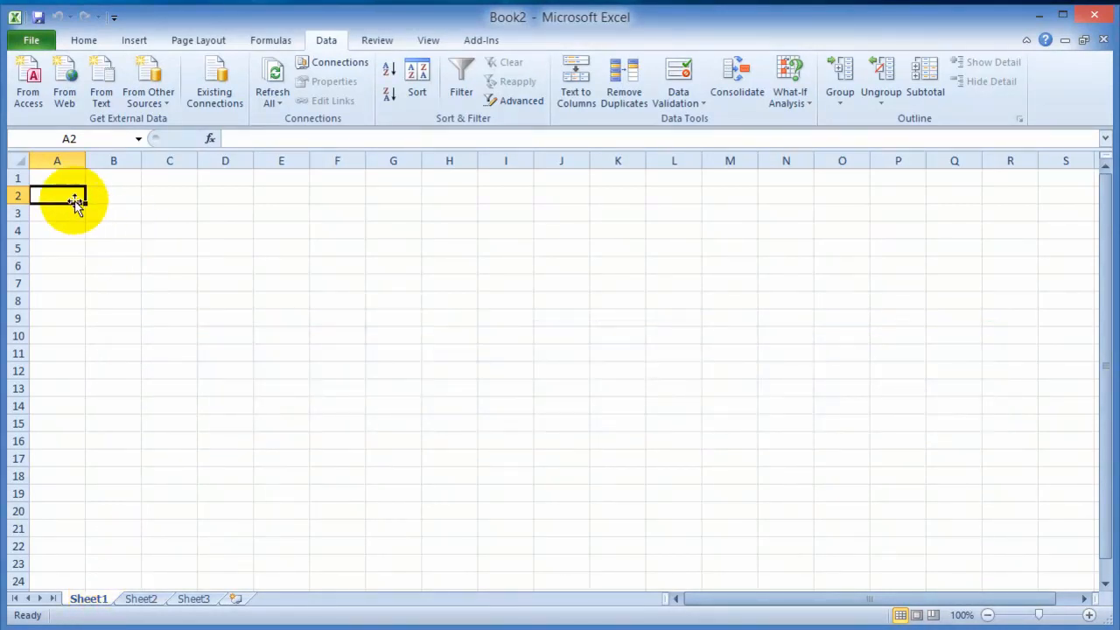
pyautogui.click(143, 599)
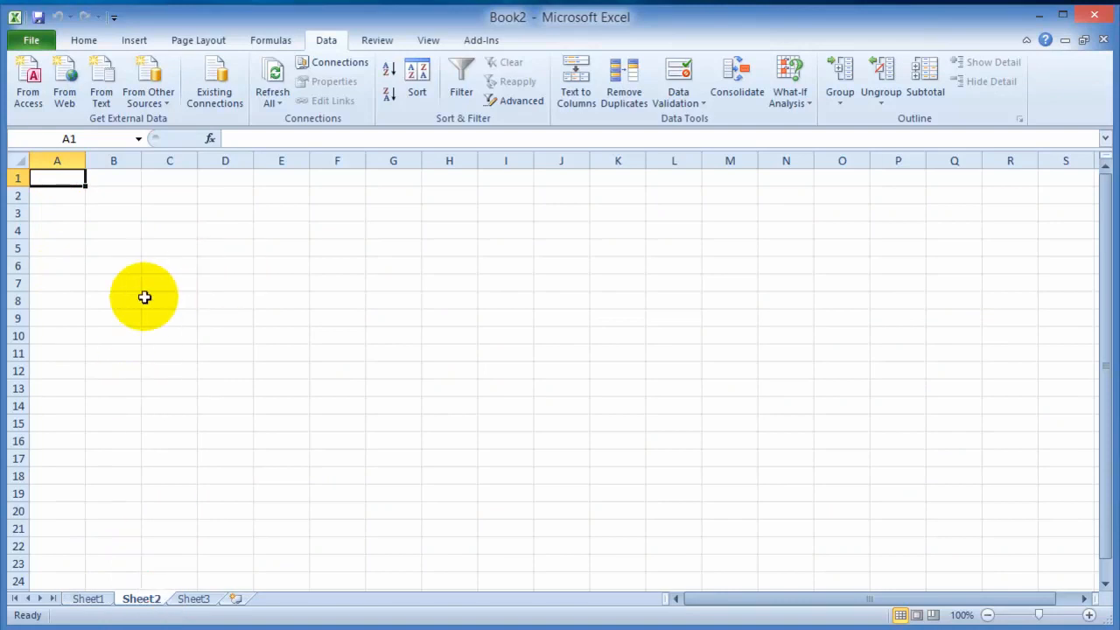
pyautogui.click(207, 598)
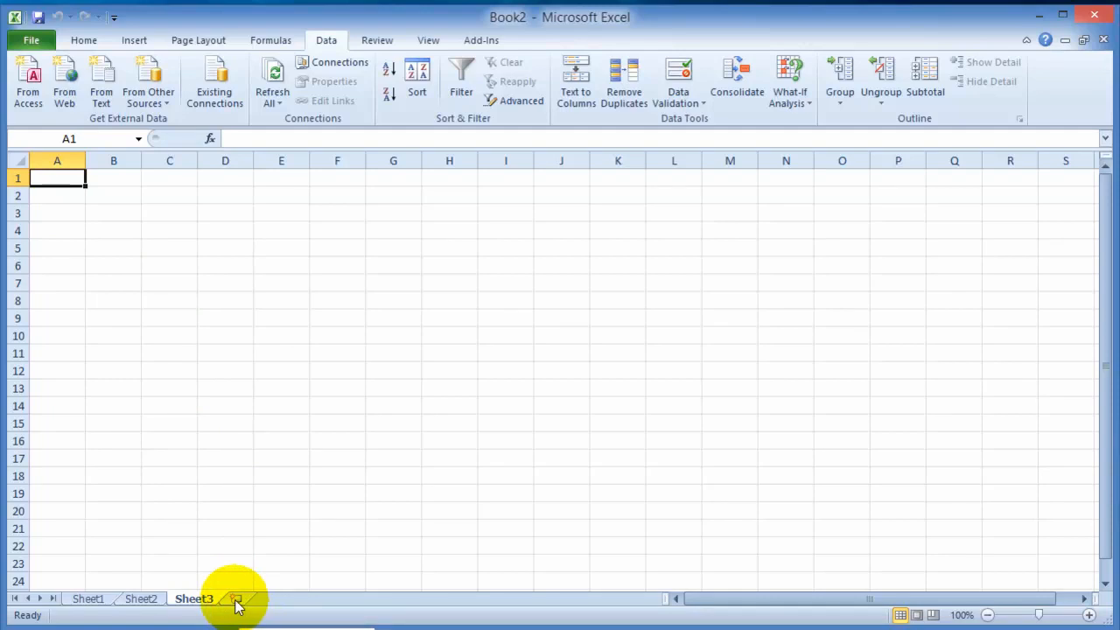
pyautogui.click(236, 600)
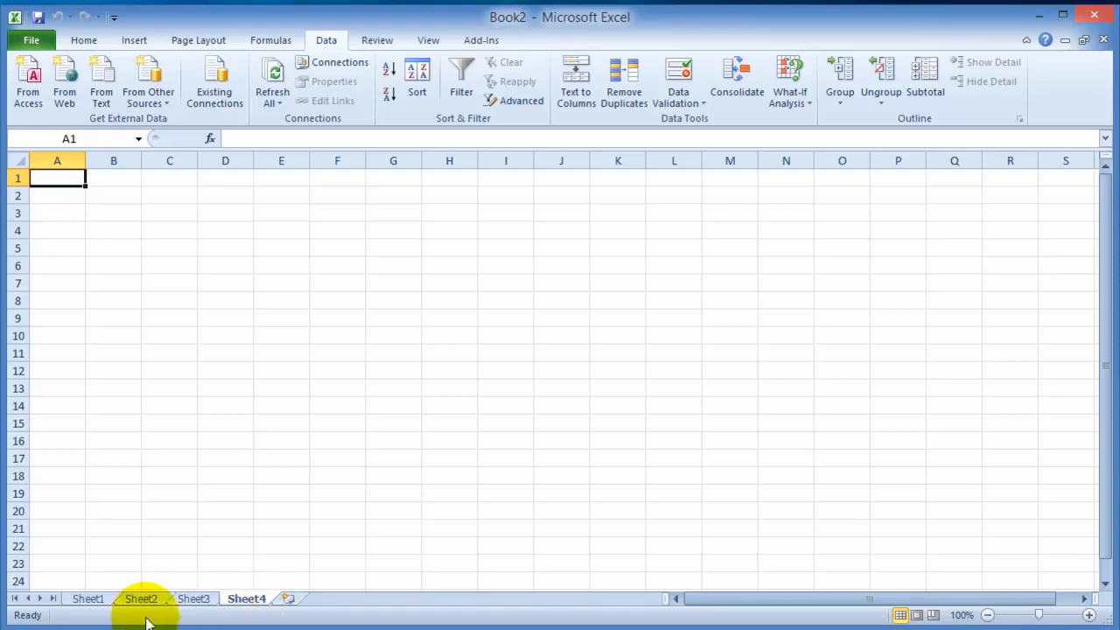
# - Rename the worksheet Sheet1 as Janauary
pyautogui.rightClick(97, 602)
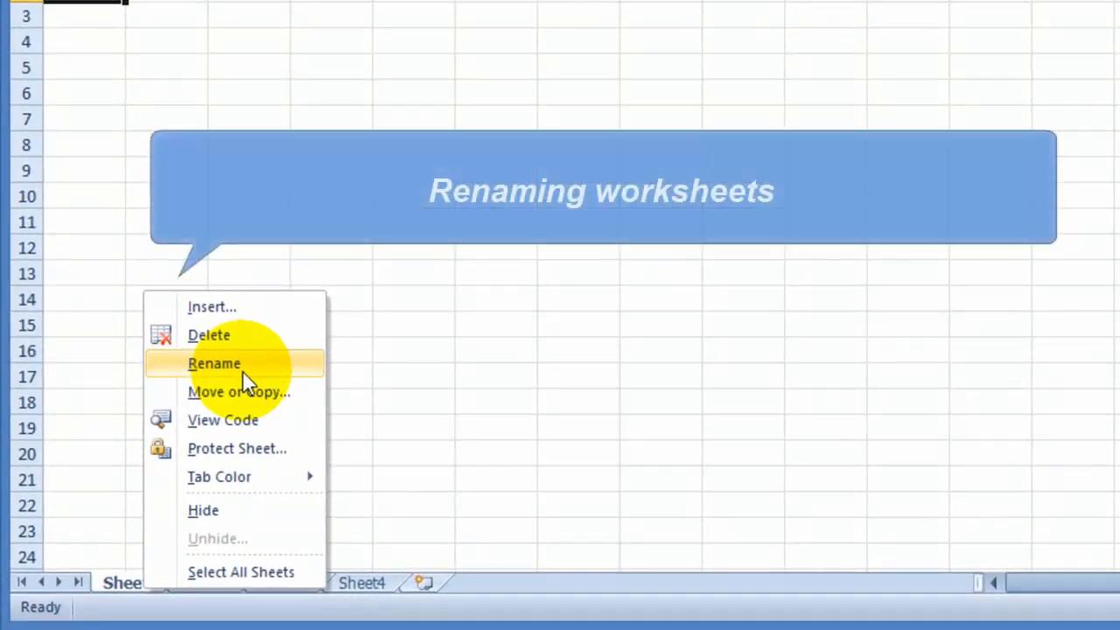
pyautogui.click(245, 382)
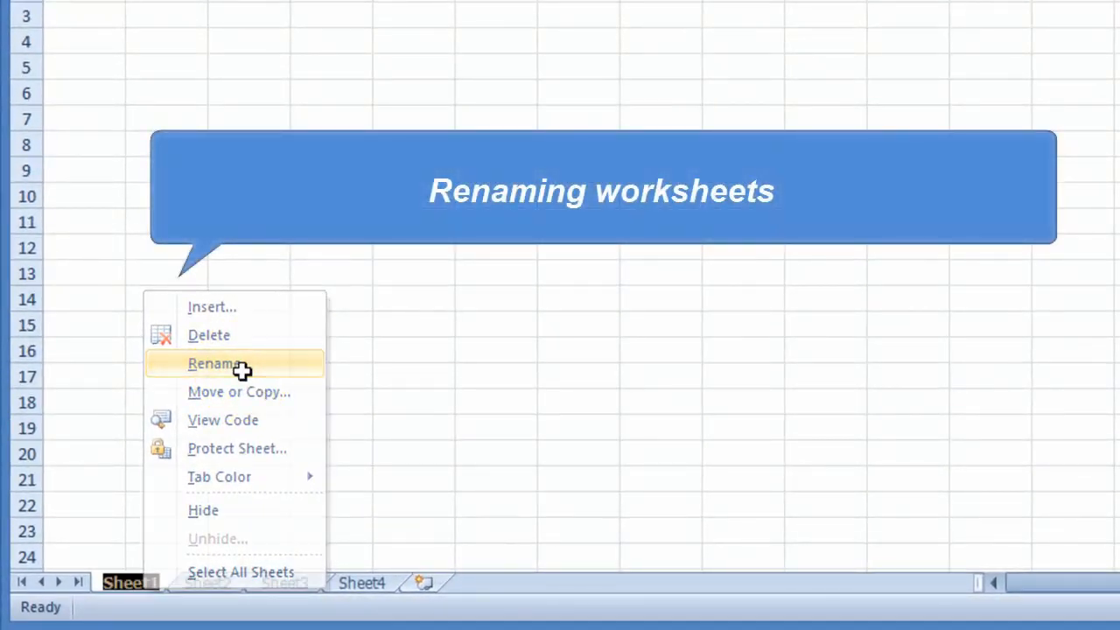
pyautogui.write('Janauary')
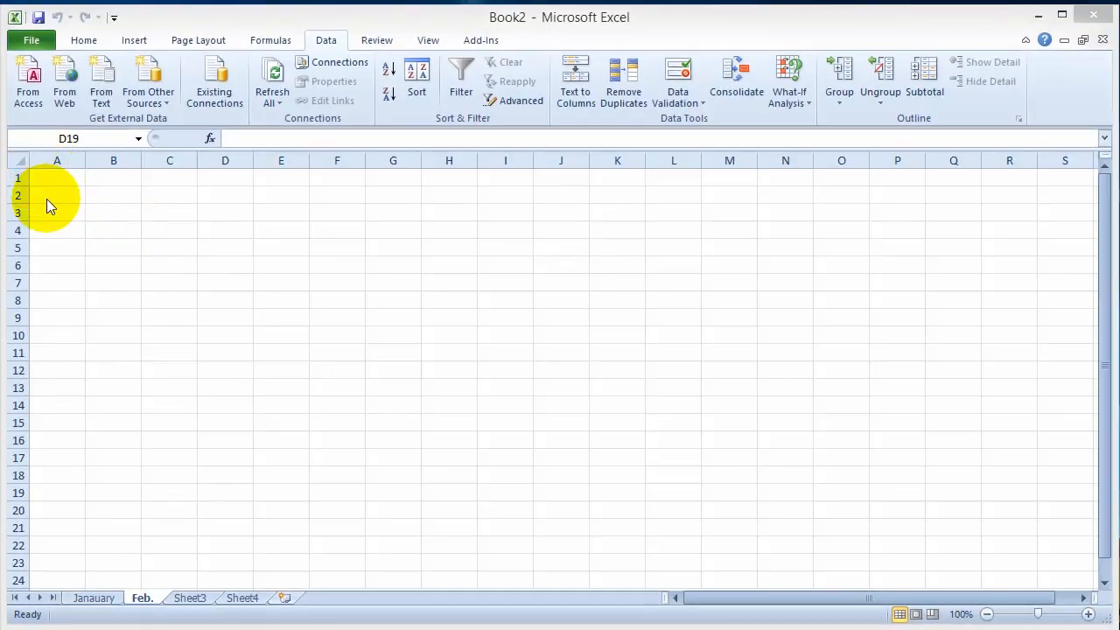
# - Correct the spelling of the first worksheet's name to January
pyautogui.click(94, 598)
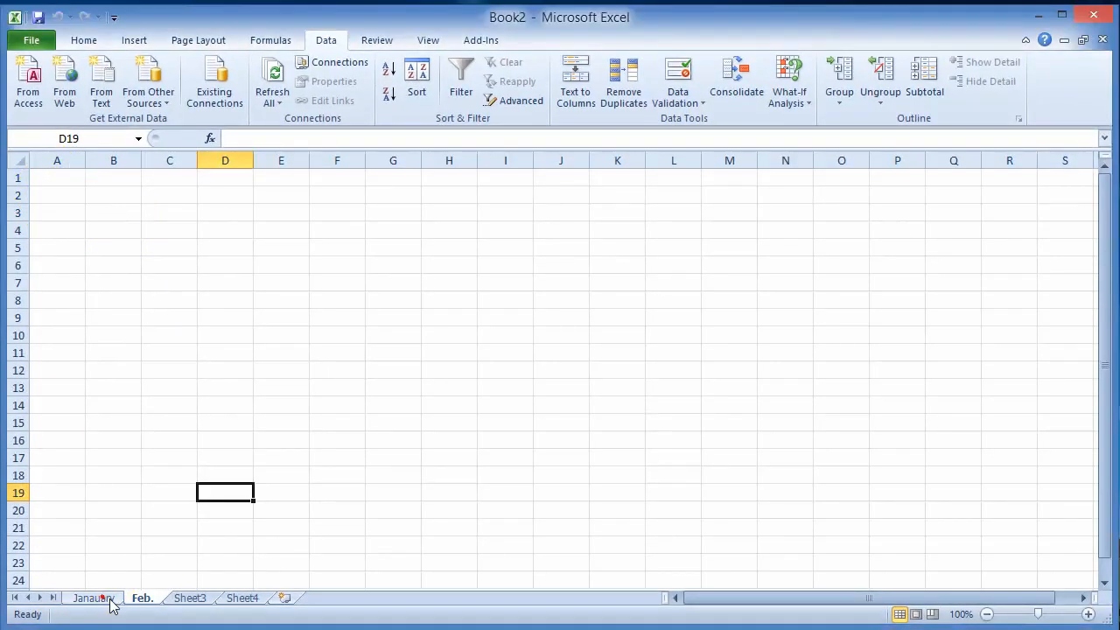
pyautogui.click(94, 599)
pyautogui.rightClick(97, 600)
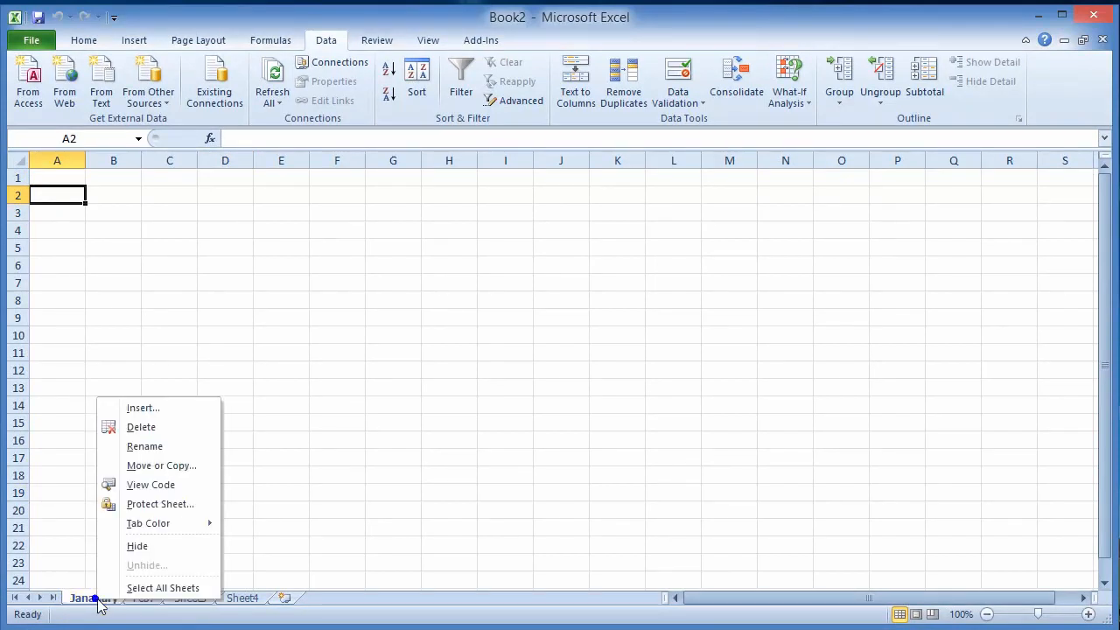
pyautogui.click(140, 446)
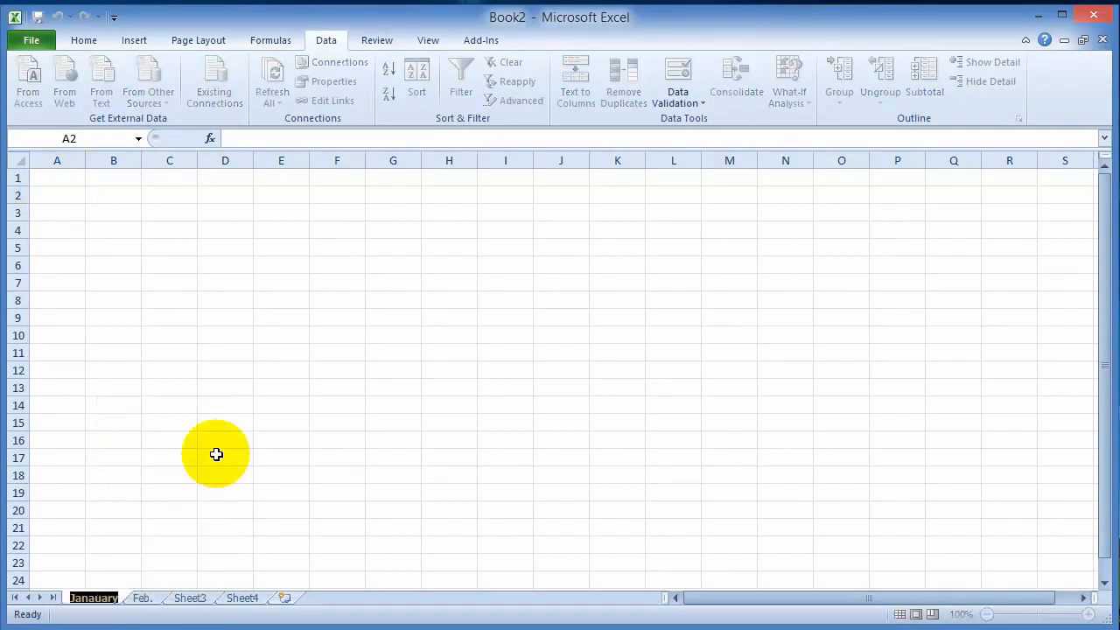
pyautogui.write('January')
pyautogui.press('Return')
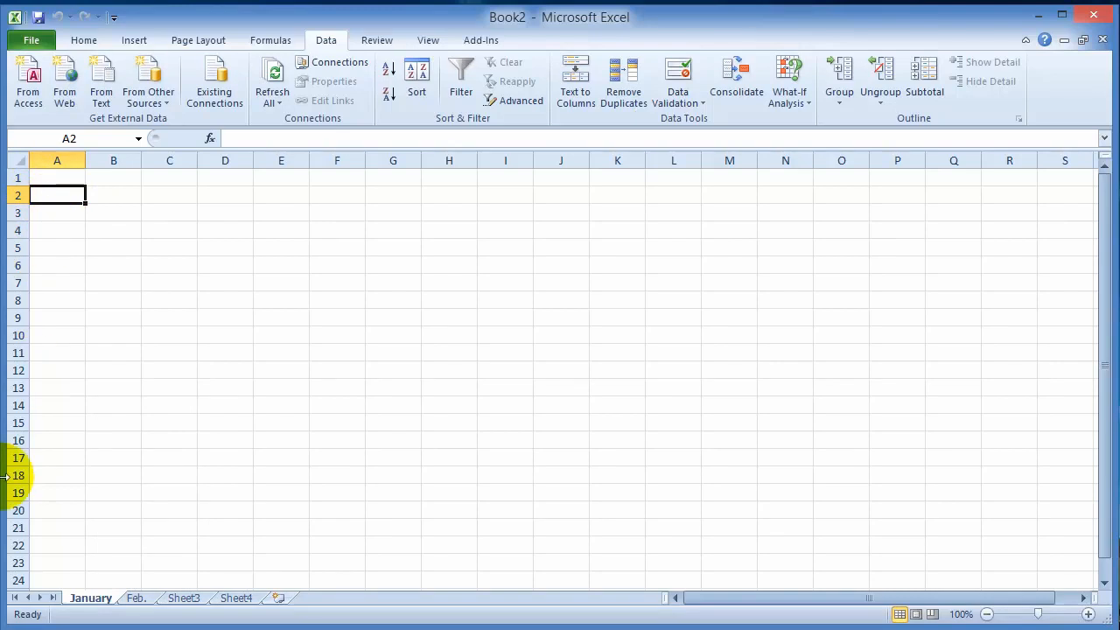
# - Look down the rows of the January sheet, return to row 1 and select cell A2
pyautogui.click(96, 417)
pyautogui.scroll(-20, 96, 417)
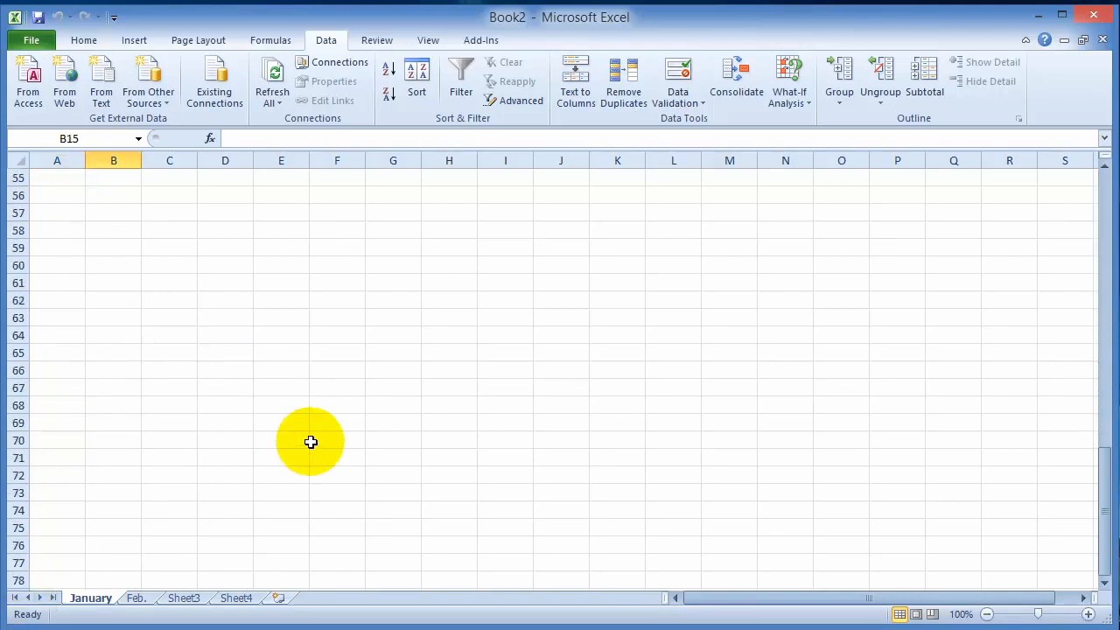
pyautogui.scroll(-20, 265, 363)
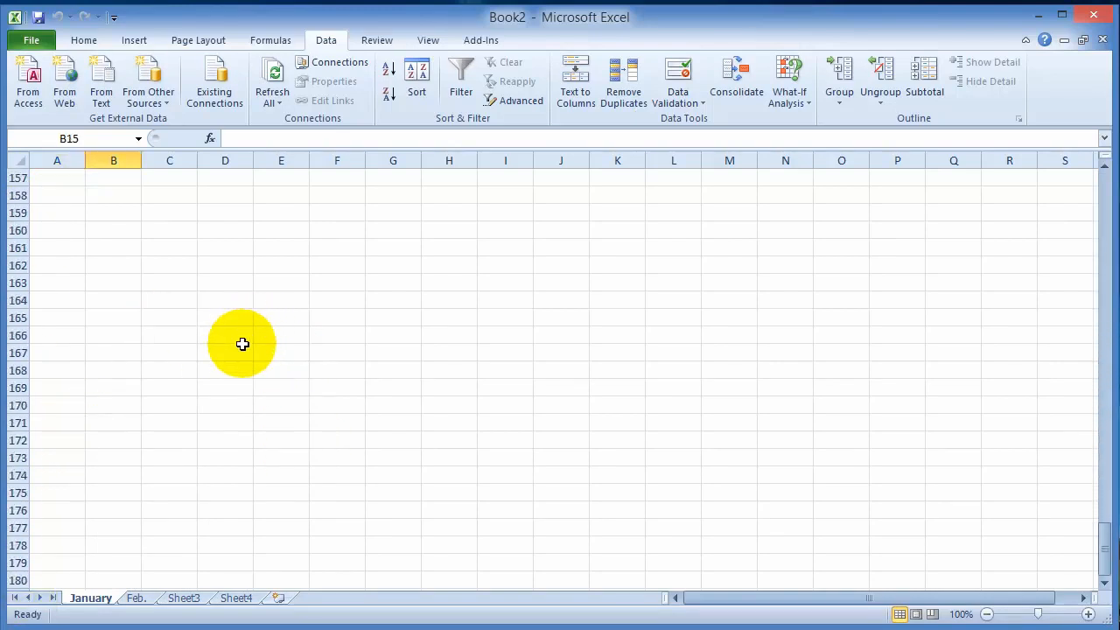
pyautogui.scroll(20, 254, 374)
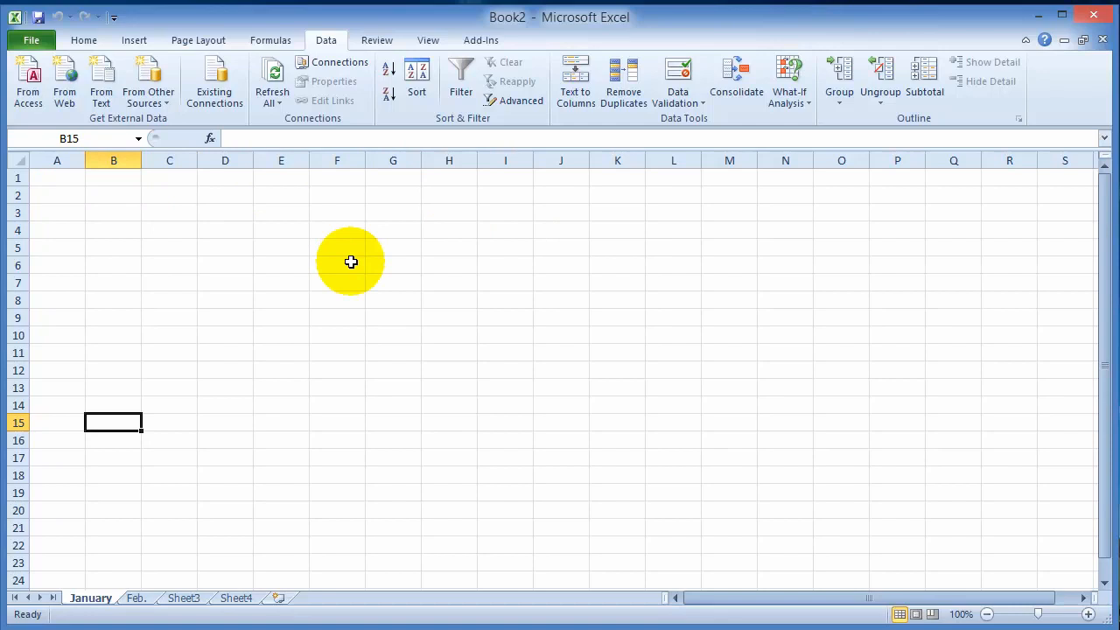
pyautogui.click(93, 192)
pyautogui.click(54, 194)
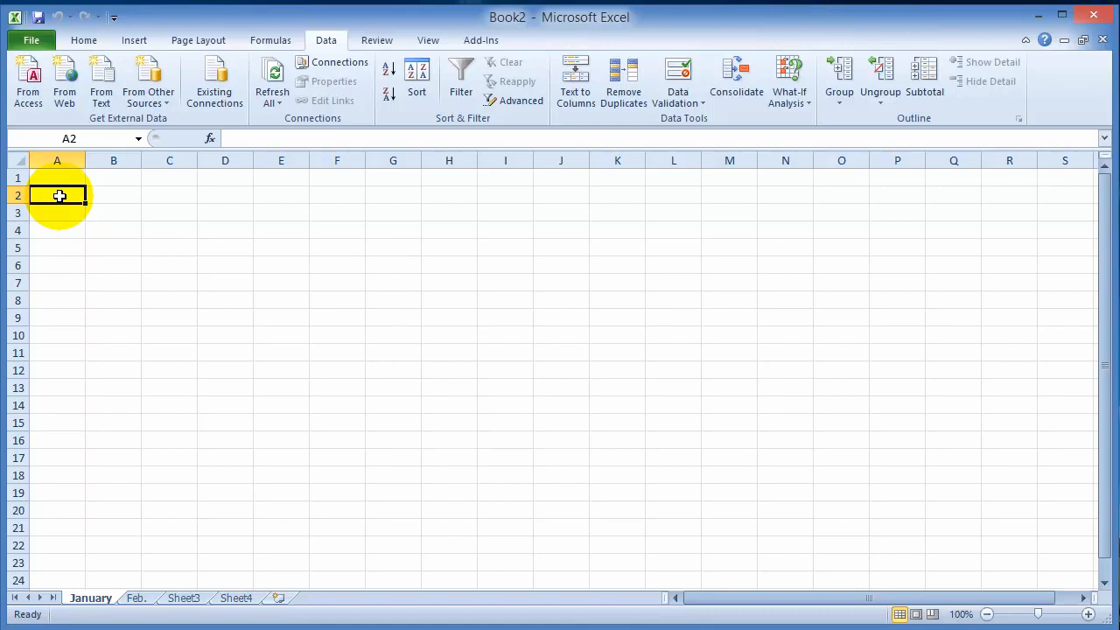
# - Select cells B3, D6, F6, C6 and B6 in turn to check how cell references are shown
pyautogui.click(114, 211)
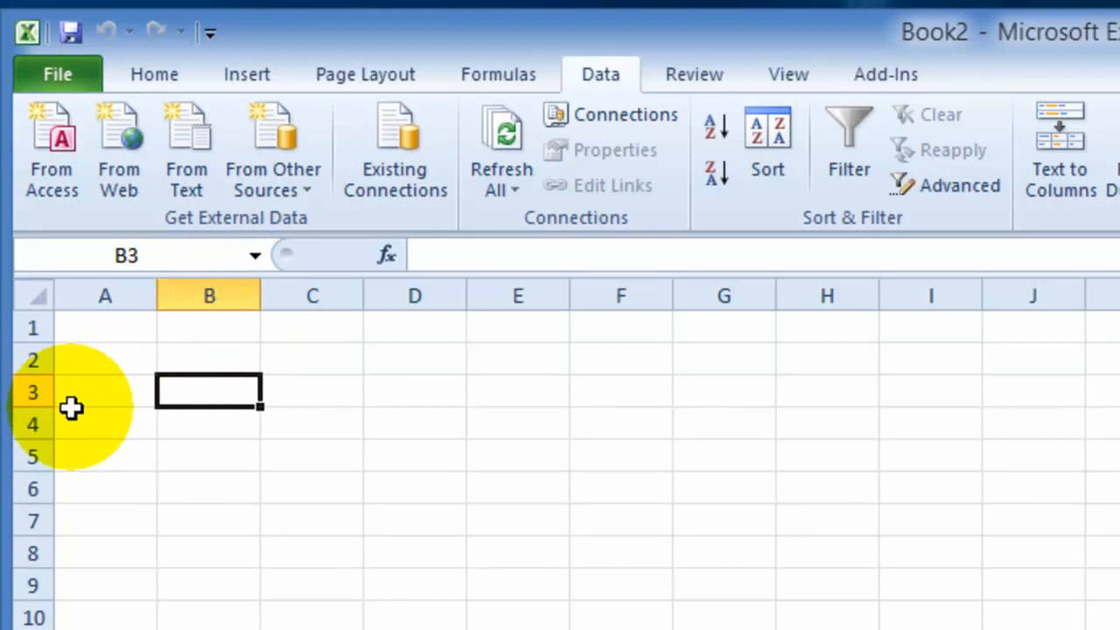
pyautogui.click(412, 477)
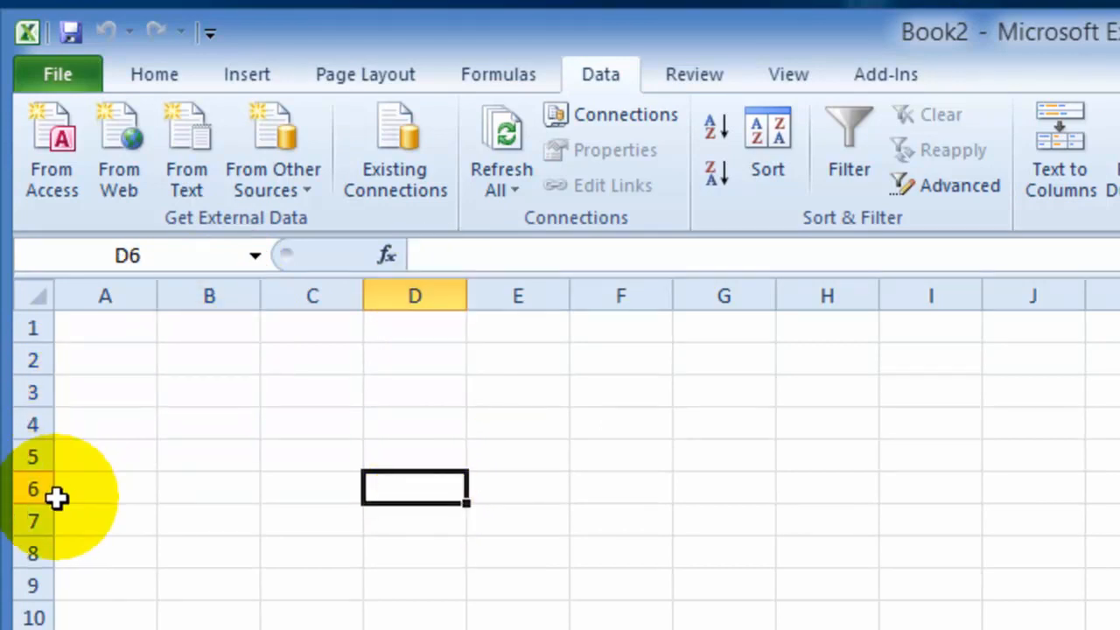
pyautogui.press('Right')
pyautogui.press('Right')
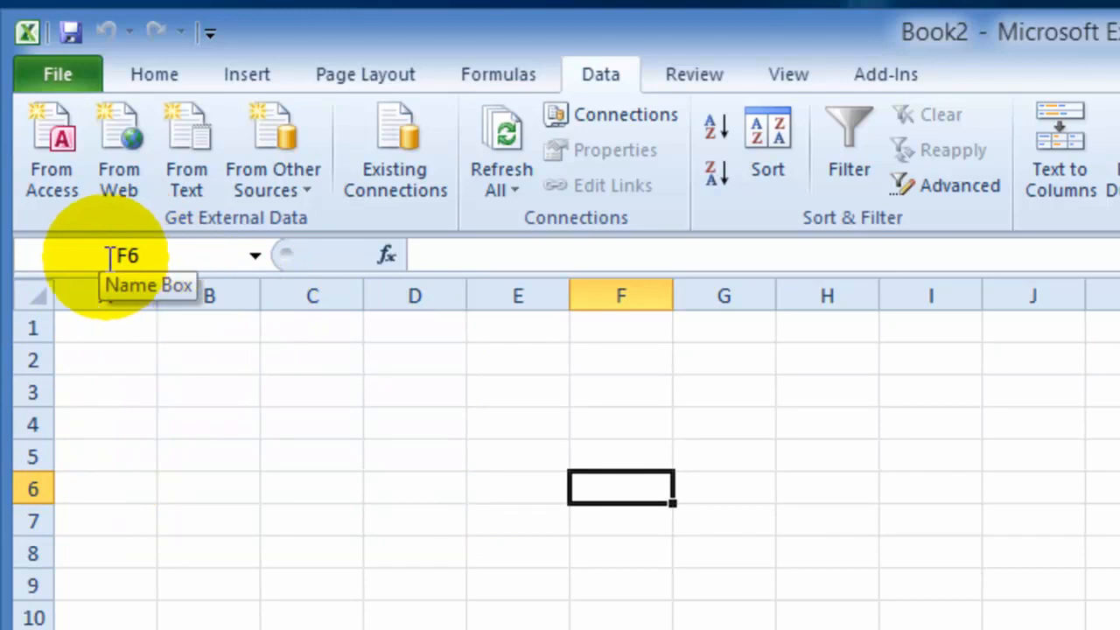
pyautogui.click(290, 491)
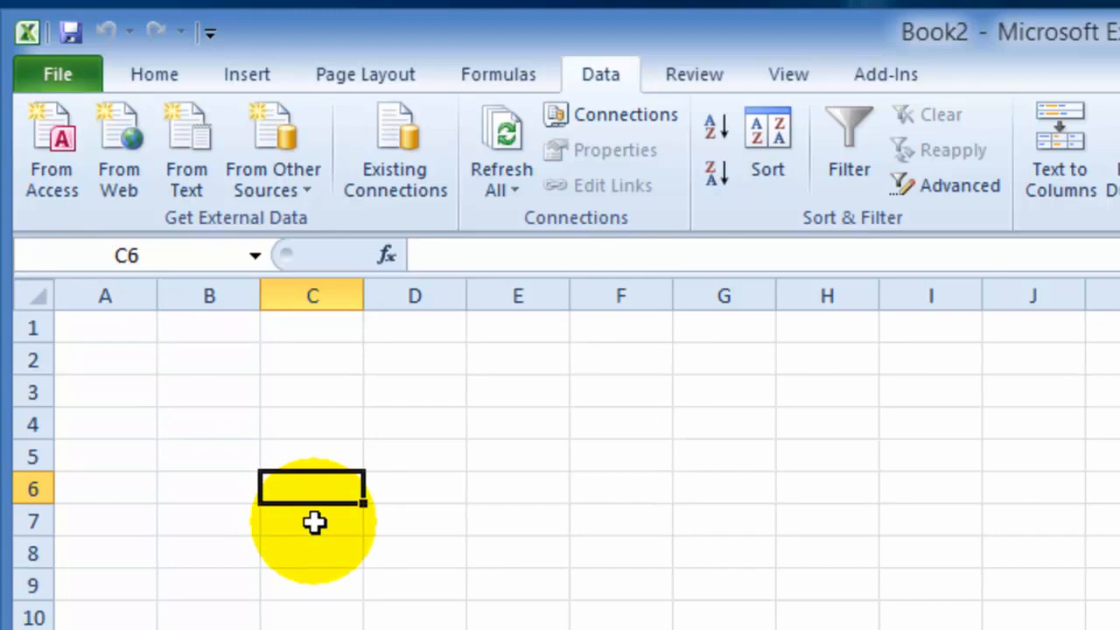
pyautogui.click(242, 489)
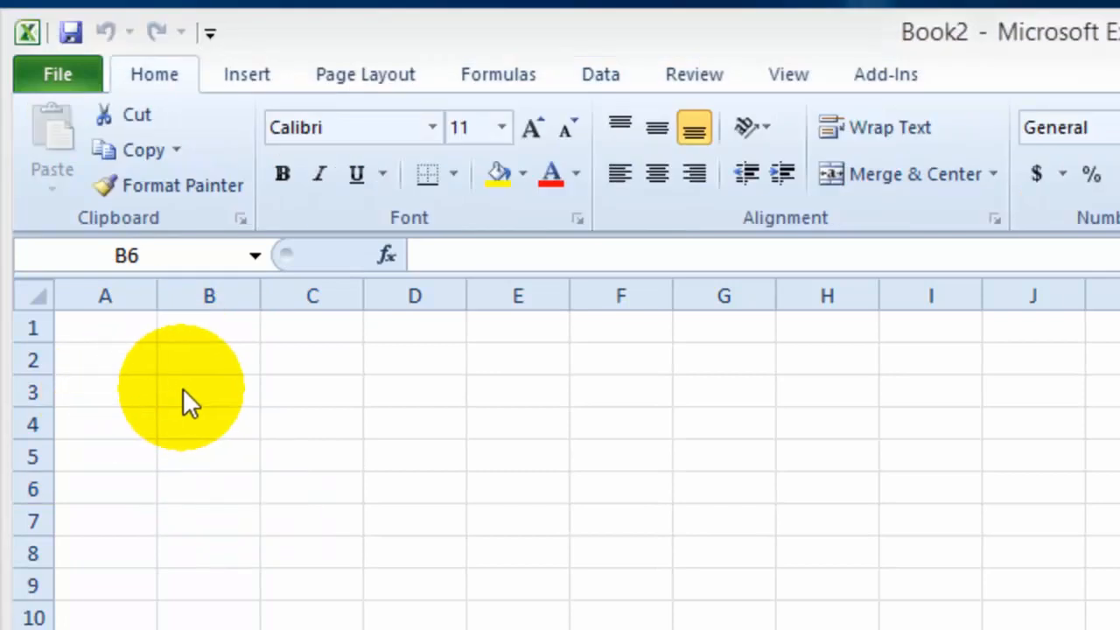
# - Examine the number formats available for cell B3
pyautogui.click(200, 388)
pyautogui.click(217, 392)
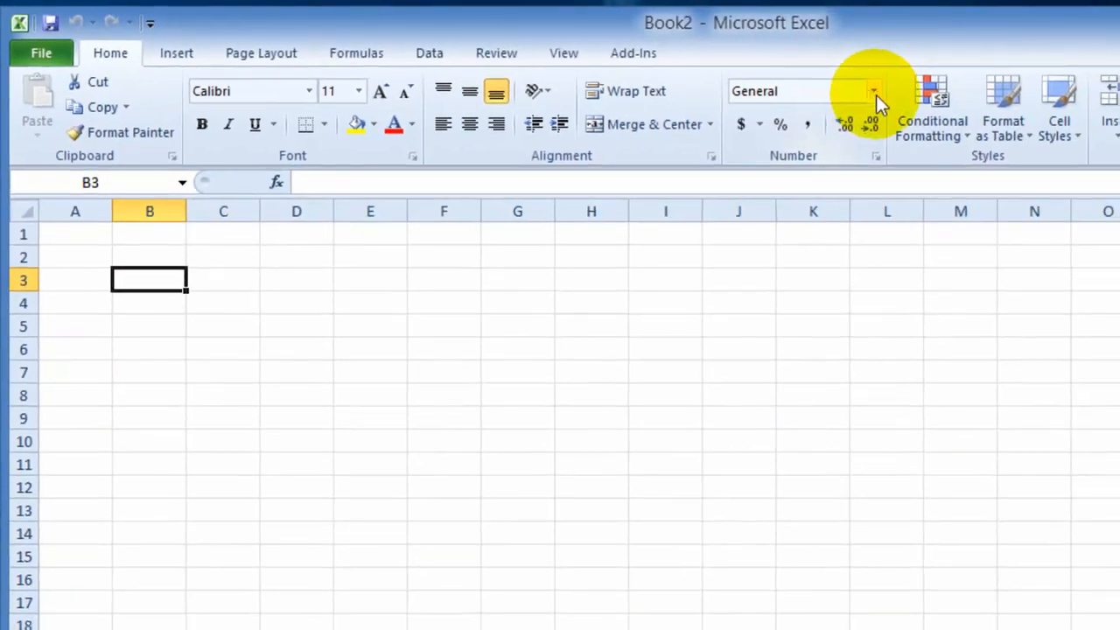
pyautogui.click(875, 92)
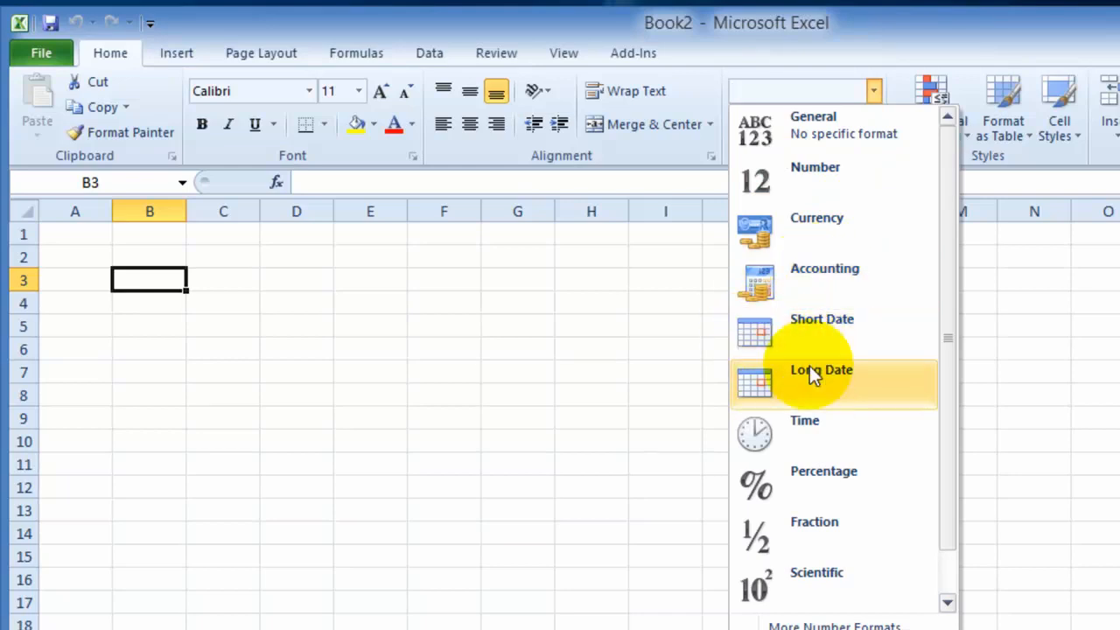
pyautogui.click(948, 539)
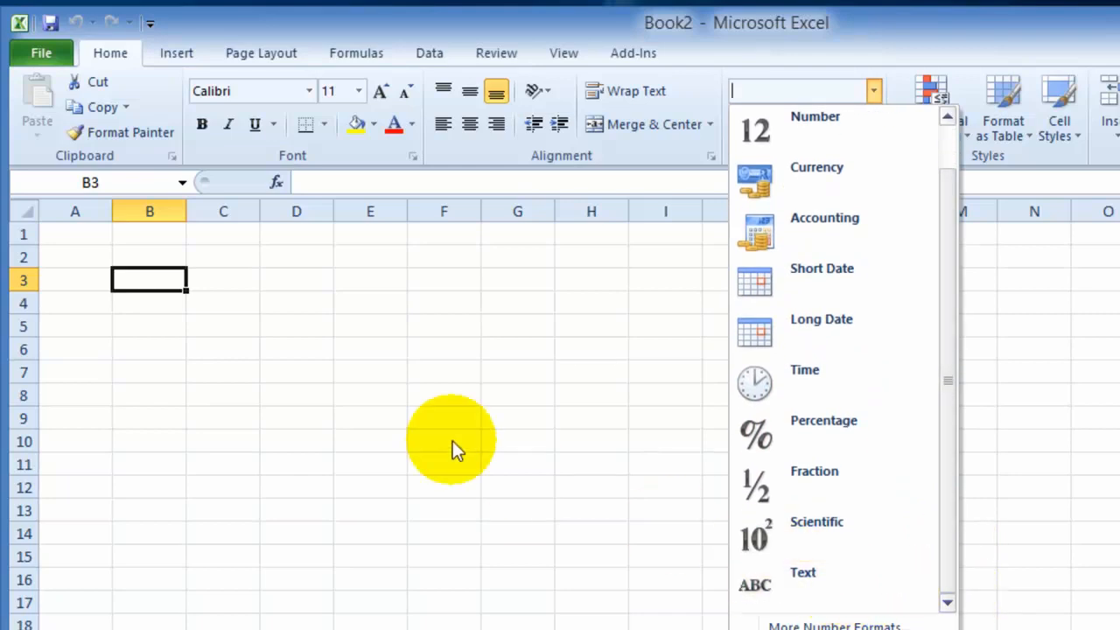
# - Enter the word Text in cell B3
pyautogui.click(210, 310)
pyautogui.click(137, 305)
pyautogui.click(160, 276)
pyautogui.click(160, 276)
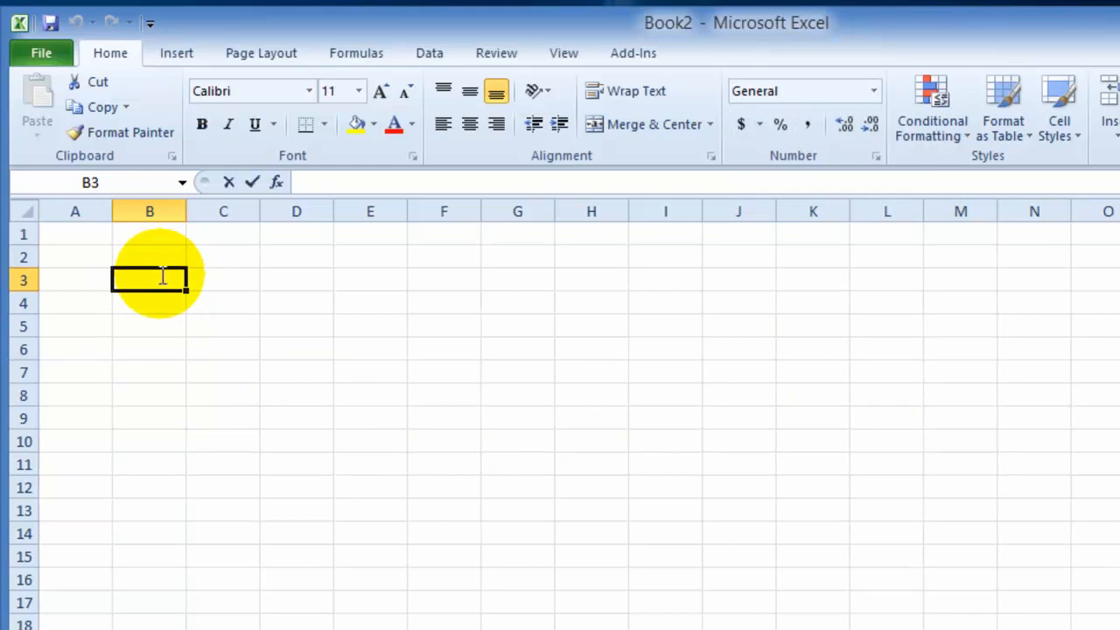
pyautogui.write('Text')
pyautogui.press('Return')
# - Enter 2 in cell B4, 3 in B5 and % in B6
pyautogui.write('Num')
pyautogui.press('BackSpace')
pyautogui.press('BackSpace')
pyautogui.press('BackSpace')
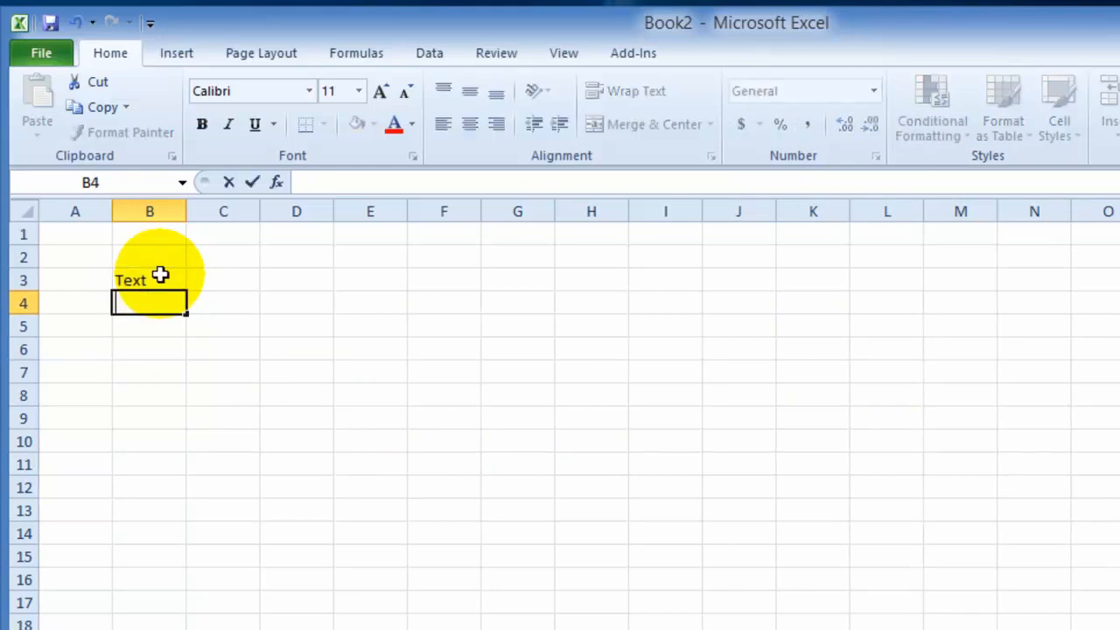
pyautogui.write('2')
pyautogui.press('Return')
pyautogui.write('3')
pyautogui.press('Return')
pyautogui.write('%')
pyautogui.press('Return')
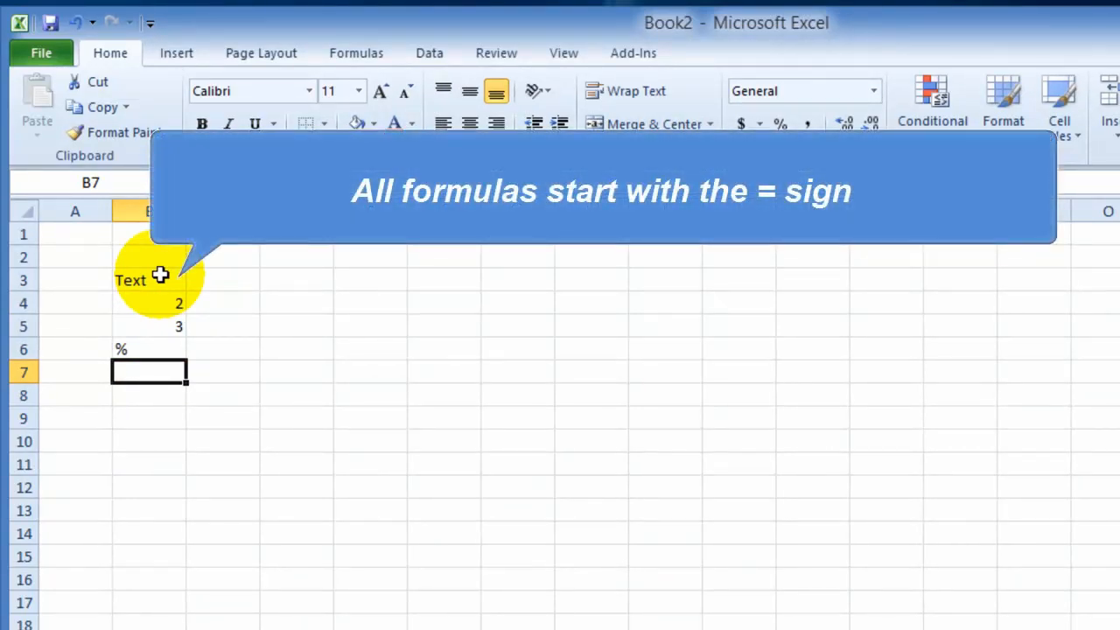
# - Enter the formula =SUM(B4:B6) in cell B7 and select that cell again to check it
pyautogui.write('=')
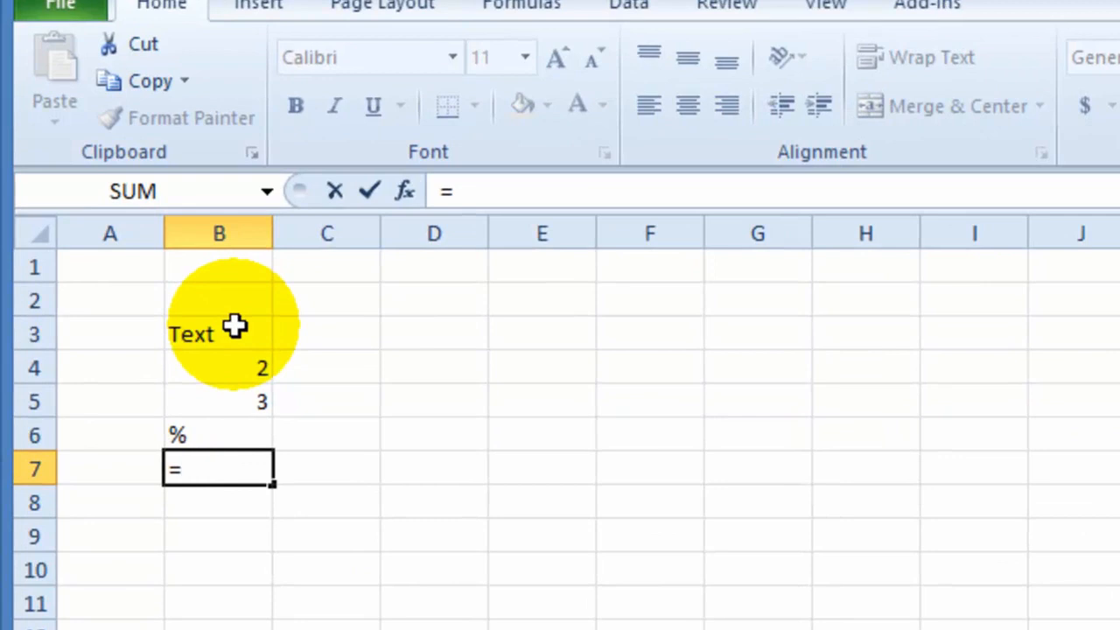
pyautogui.write('b')
pyautogui.press('BackSpace')
pyautogui.write('sum')
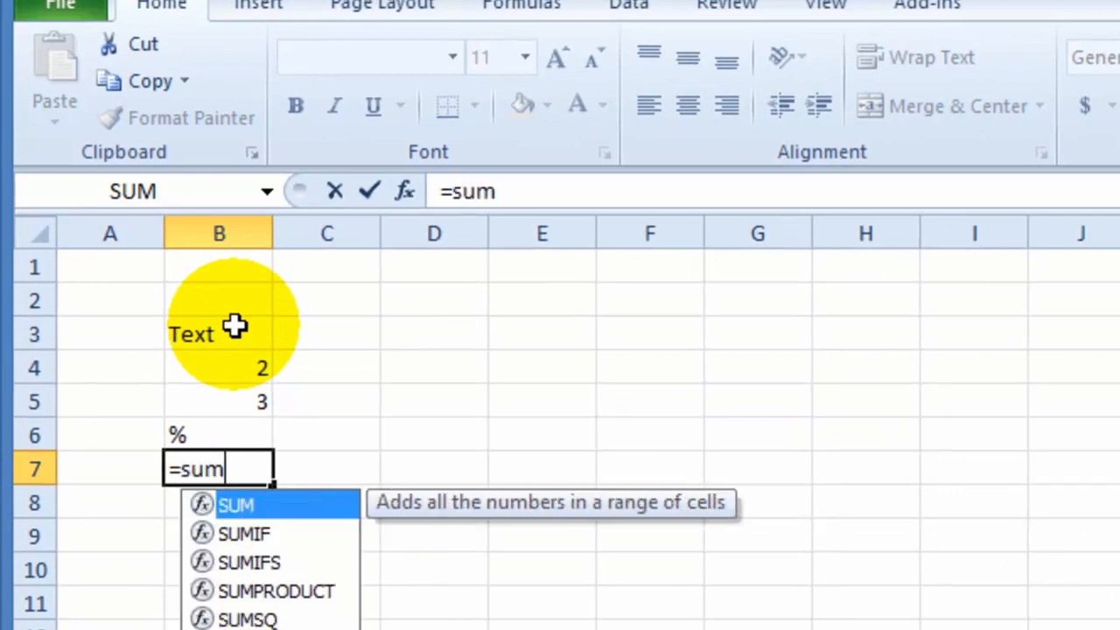
pyautogui.write('(')
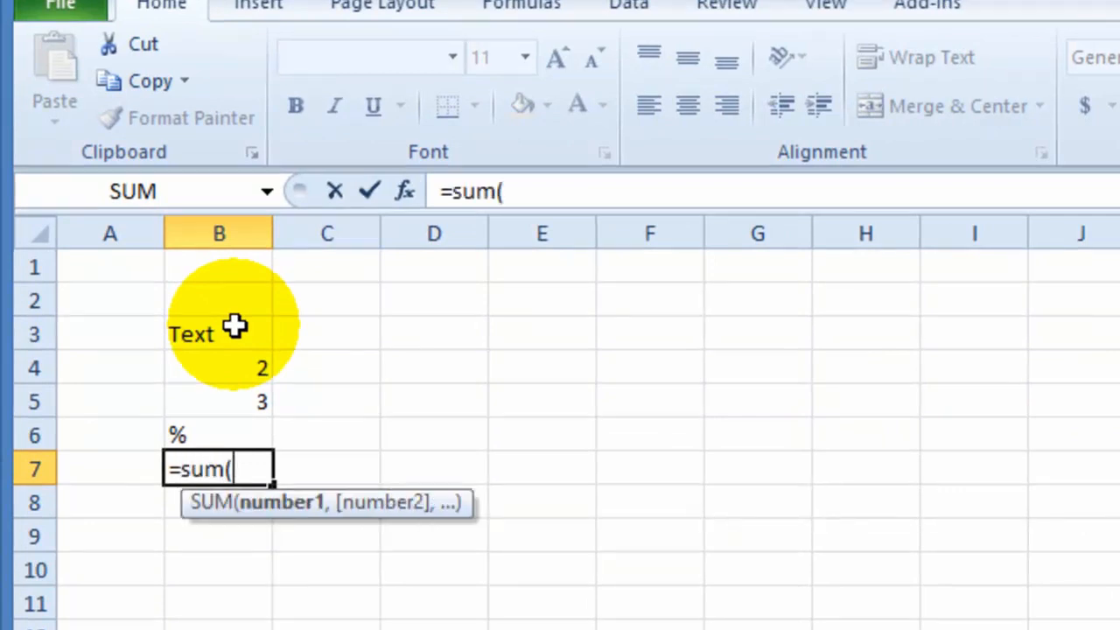
pyautogui.write('b4')
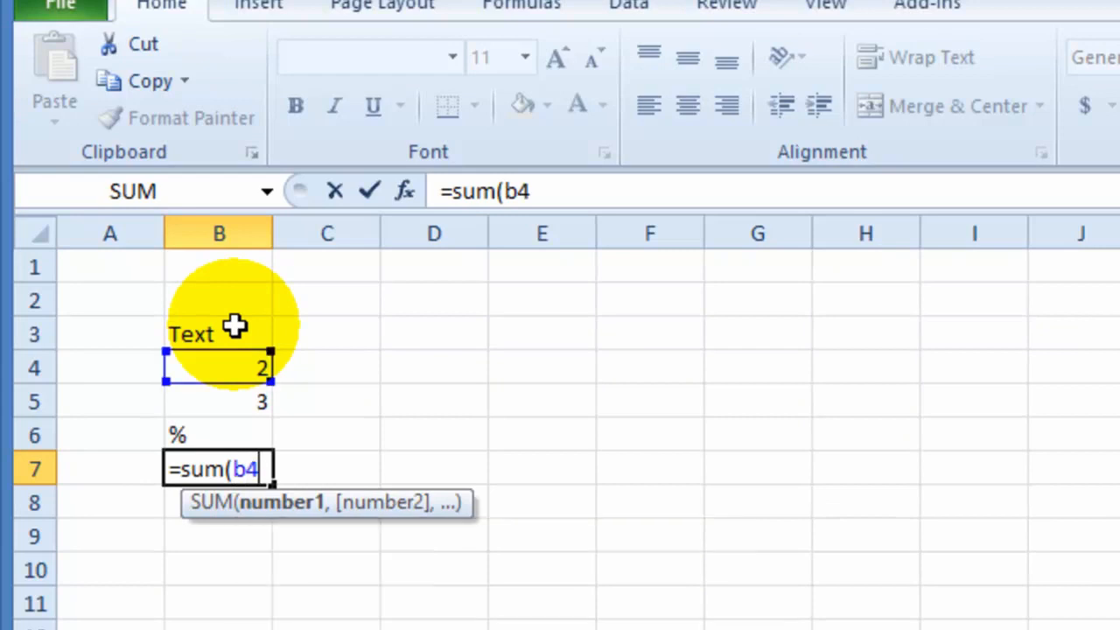
pyautogui.write(':b6')
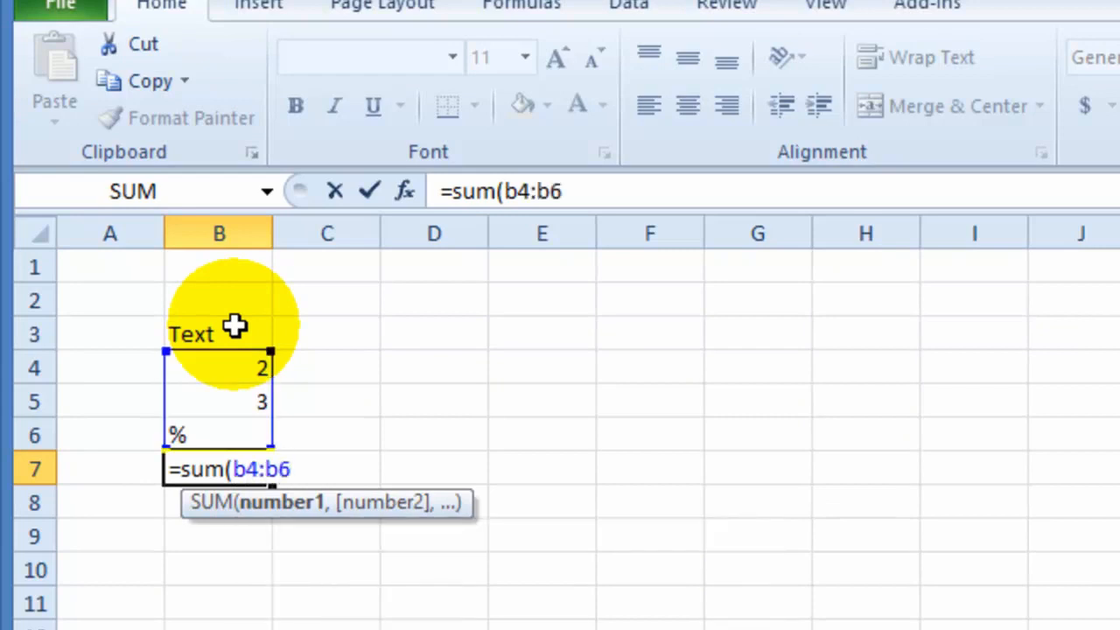
pyautogui.write(')')
pyautogui.press('Return')
pyautogui.click(230, 473)
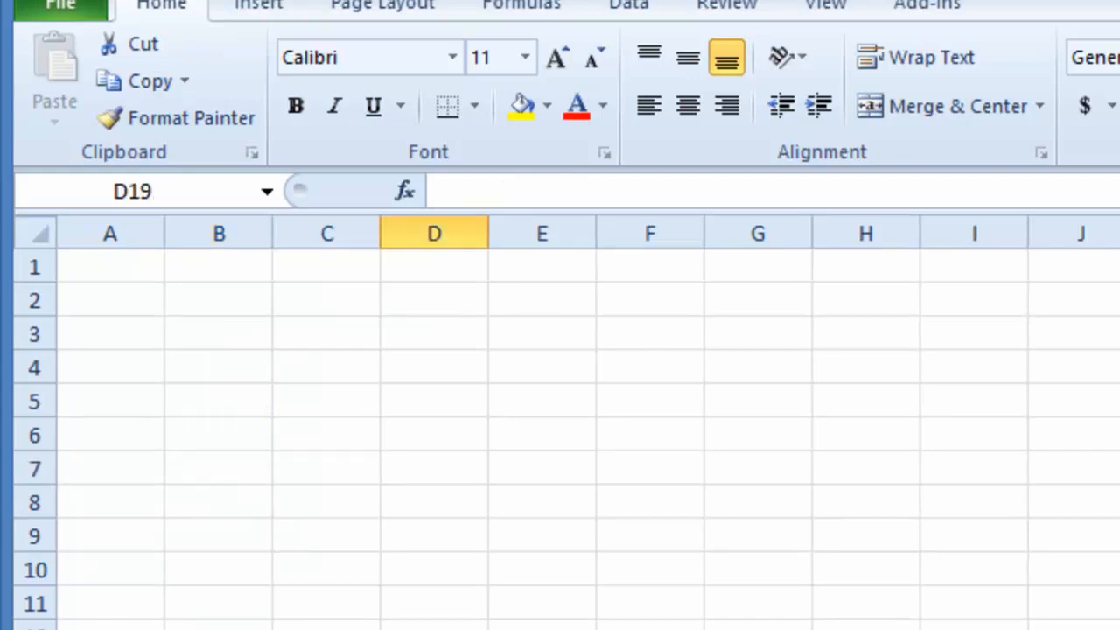
# - Open the Save As dialog for the workbook and go to its file name
pyautogui.hotkey('ctrl', 'Home')
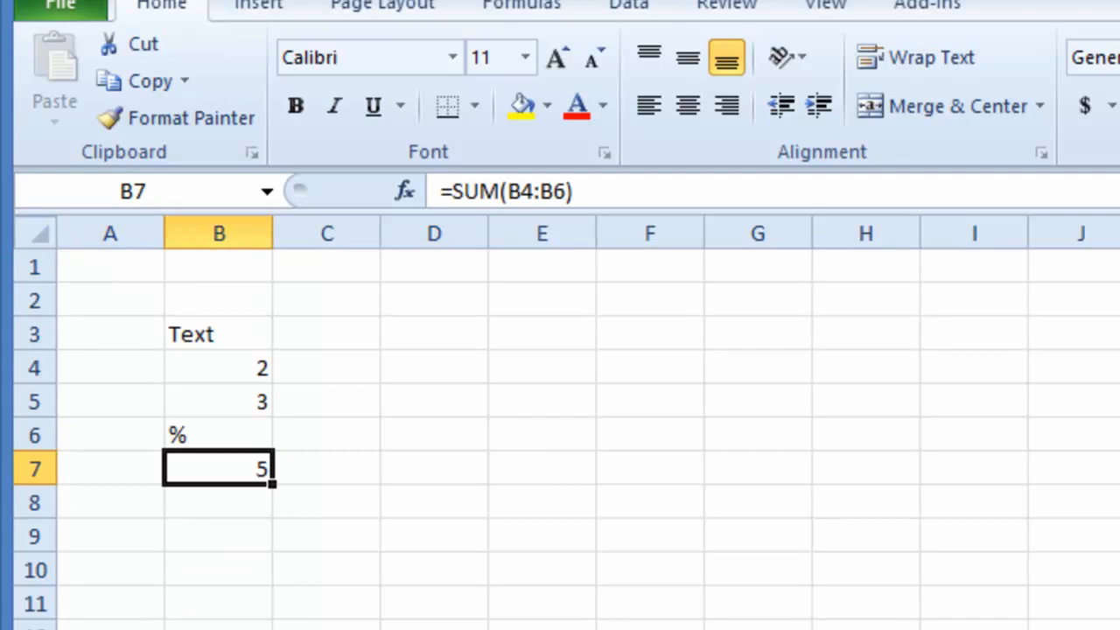
pyautogui.click(85, 7)
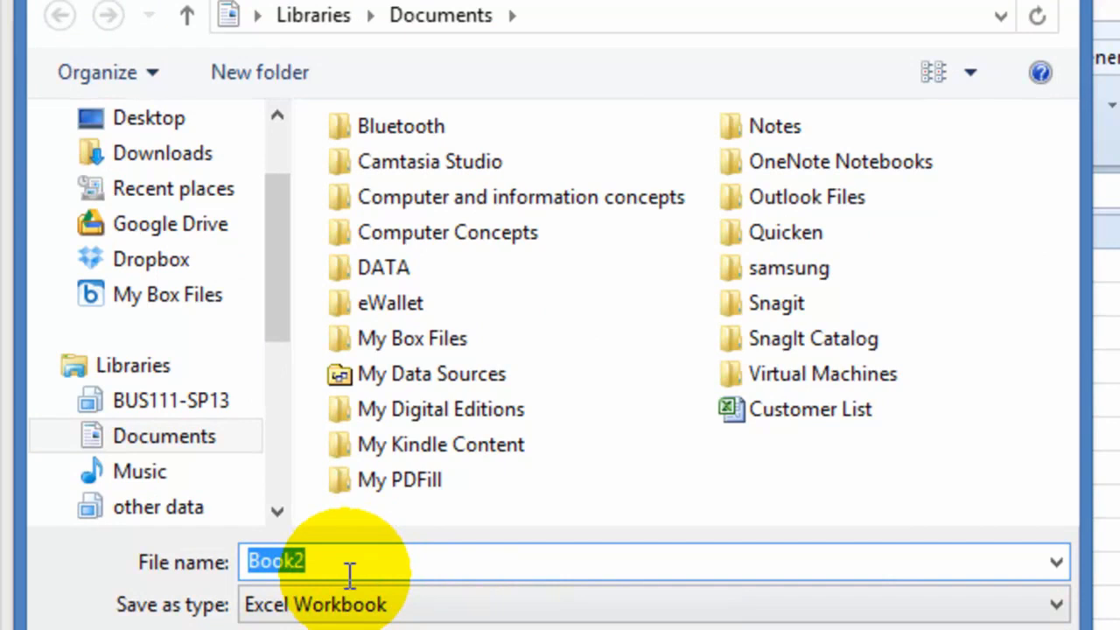
pyautogui.click(349, 571)
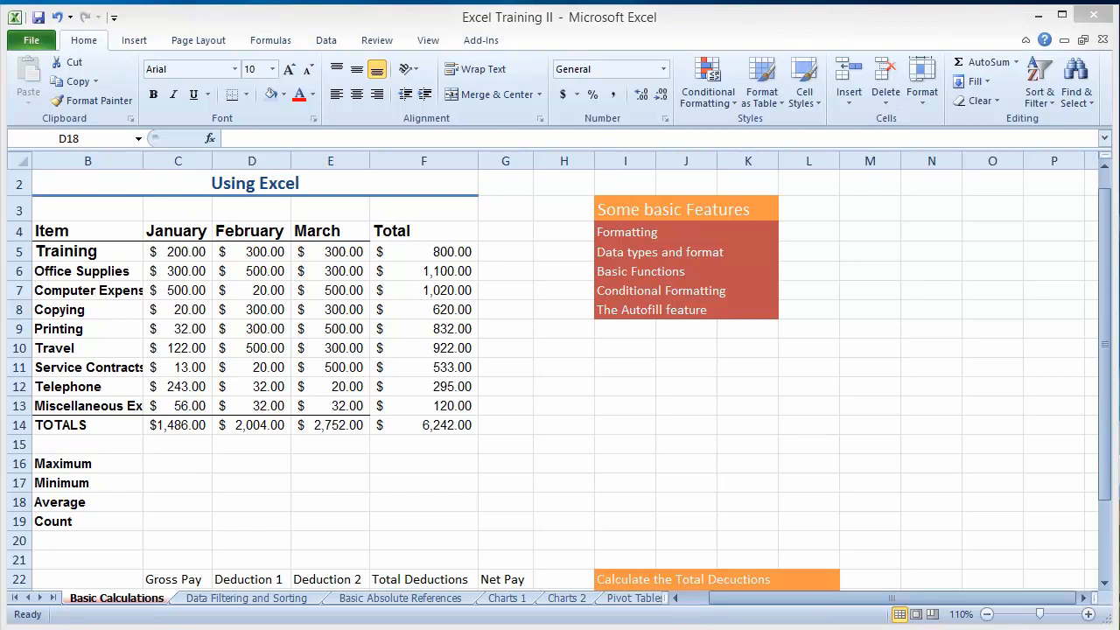
# - Open Insert Function for the January Maximum cell C16 and list the functions of the All category
pyautogui.click(175, 464)
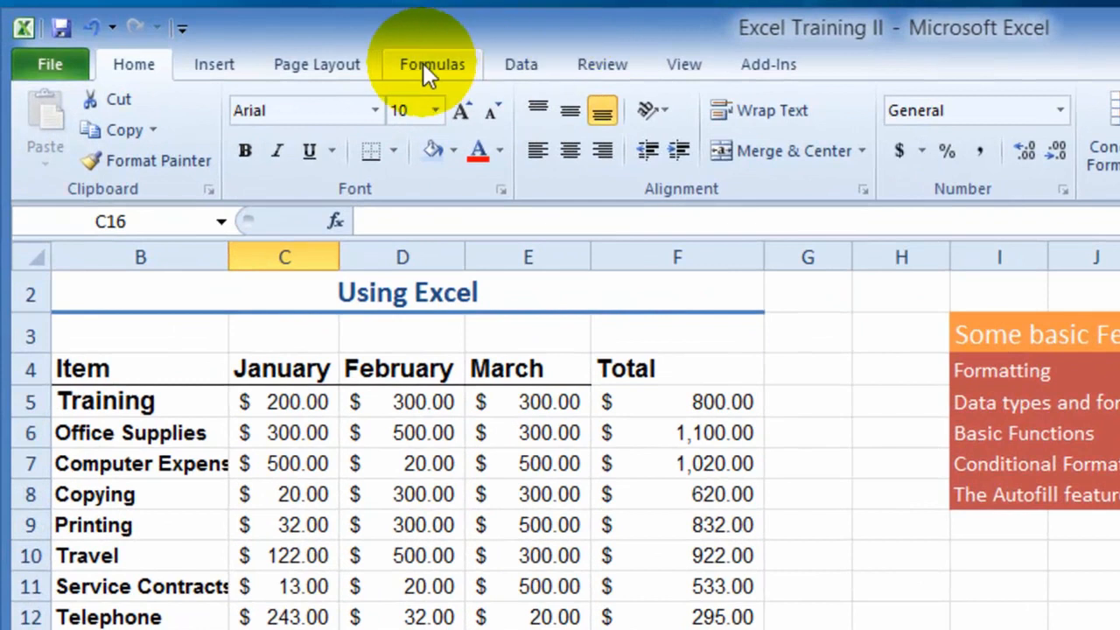
pyautogui.click(421, 66)
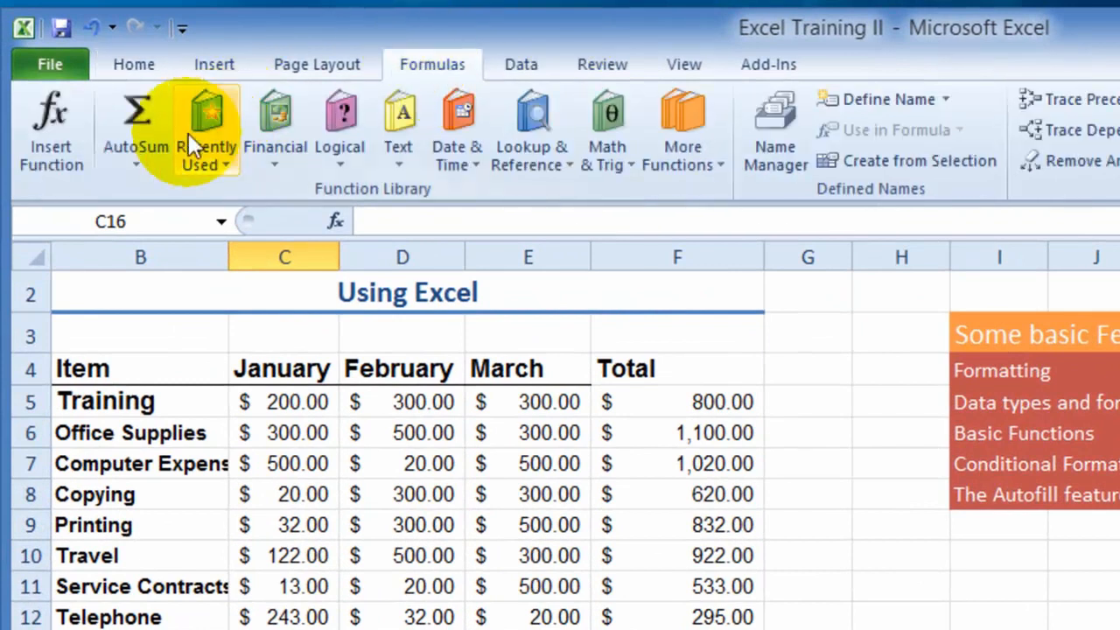
pyautogui.click(65, 165)
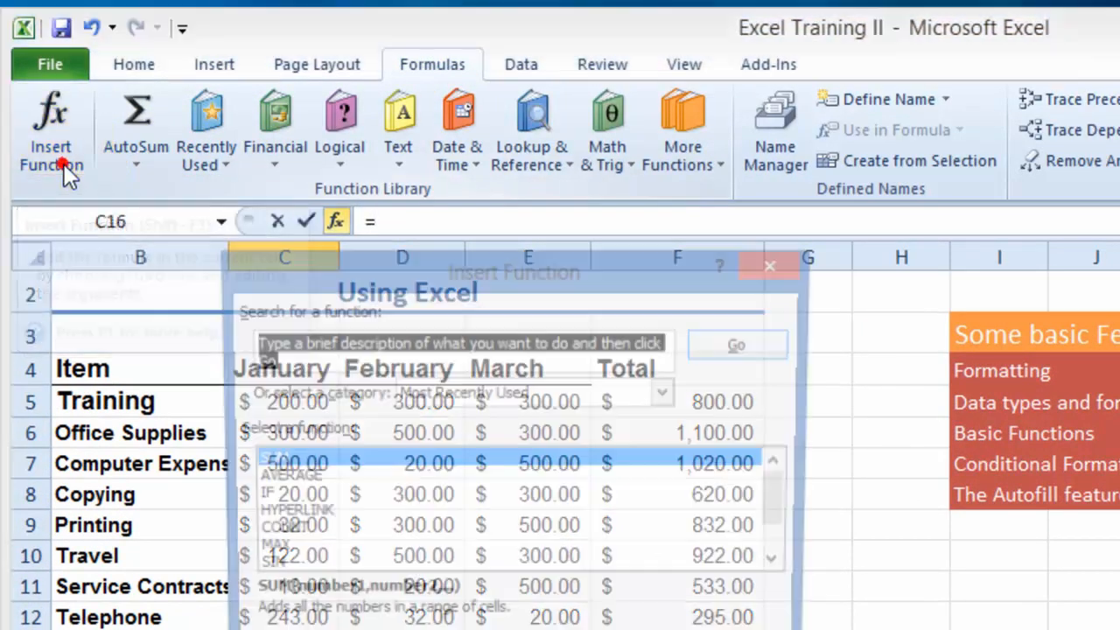
pyautogui.click(672, 392)
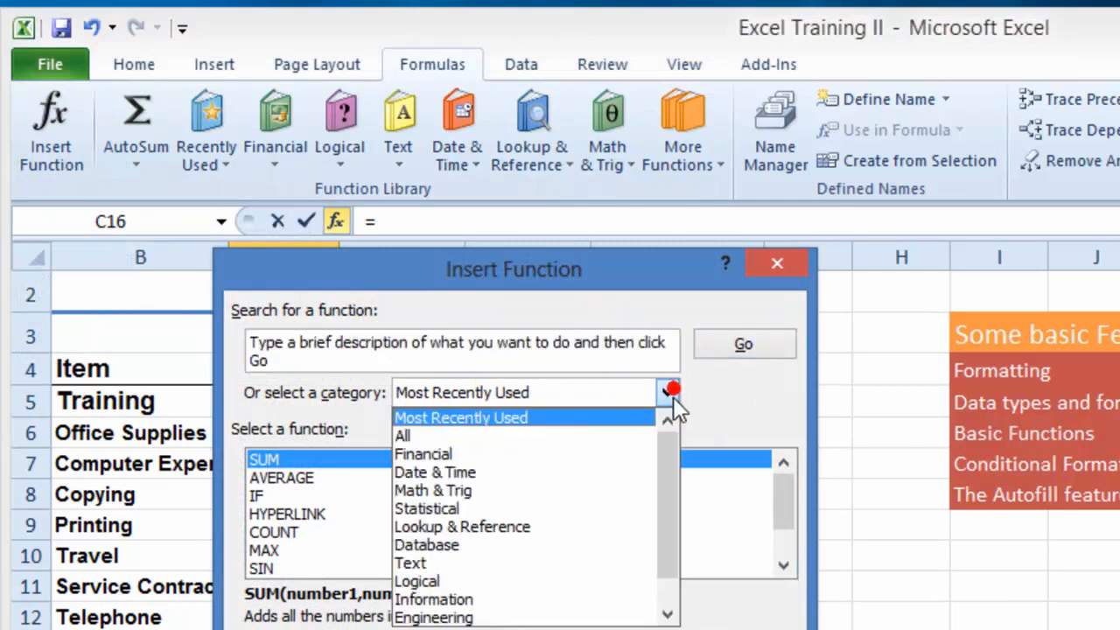
pyautogui.click(417, 437)
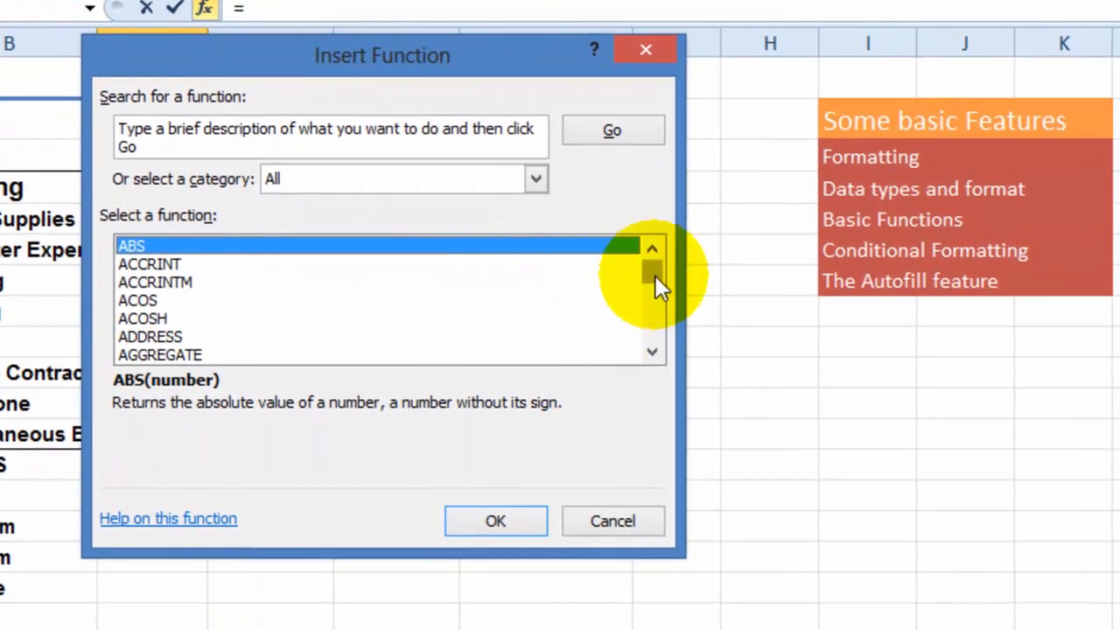
# - Examine the alphabetical list of all available functions, from ABS onward to the ones starting with CON
pyautogui.click(652, 352)
pyautogui.click(652, 352)
pyautogui.click(652, 351)
pyautogui.click(652, 352)
pyautogui.click(652, 352)
pyautogui.click(652, 351)
pyautogui.click(652, 352)
pyautogui.click(652, 352)
pyautogui.click(652, 352)
pyautogui.click(652, 351)
pyautogui.click(652, 351)
pyautogui.click(652, 351)
pyautogui.click(652, 351)
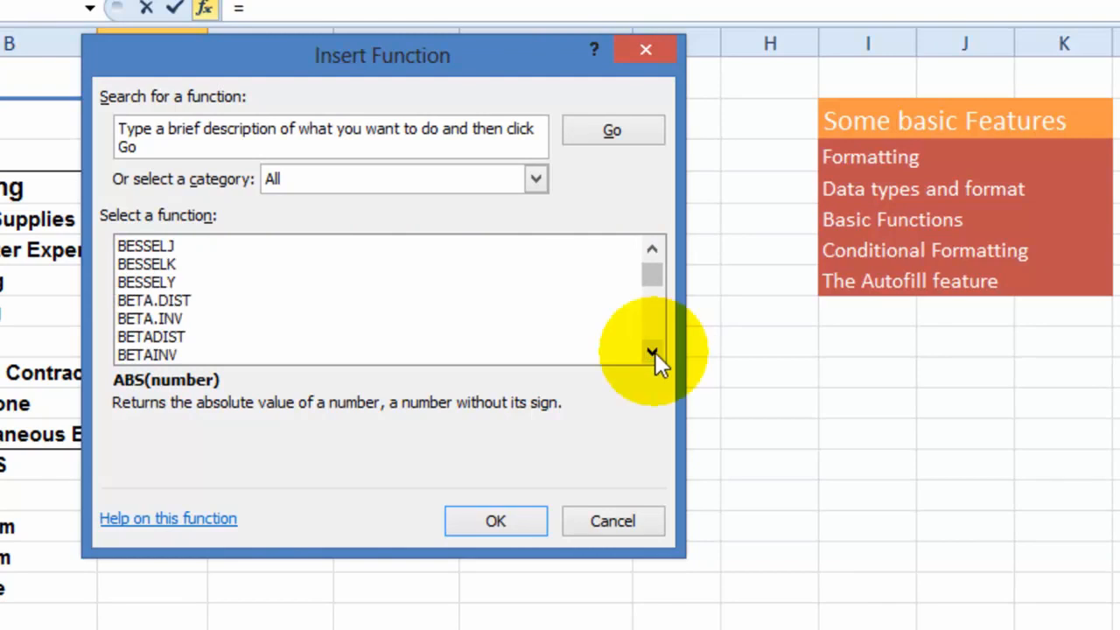
pyautogui.click(652, 352)
pyautogui.click(652, 351)
pyautogui.click(652, 352)
pyautogui.click(652, 351)
pyautogui.click(652, 351)
pyautogui.click(652, 352)
pyautogui.click(652, 351)
pyautogui.click(652, 352)
pyautogui.click(652, 352)
pyautogui.click(652, 352)
pyautogui.click(651, 351)
pyautogui.click(652, 351)
pyautogui.click(651, 352)
pyautogui.moveTo(655, 353); pyautogui.dragTo(669, 313)
pyautogui.click(652, 351)
pyautogui.click(652, 352)
pyautogui.click(652, 351)
pyautogui.click(652, 352)
pyautogui.click(652, 351)
pyautogui.click(652, 352)
pyautogui.click(652, 352)
pyautogui.click(652, 351)
pyautogui.click(651, 352)
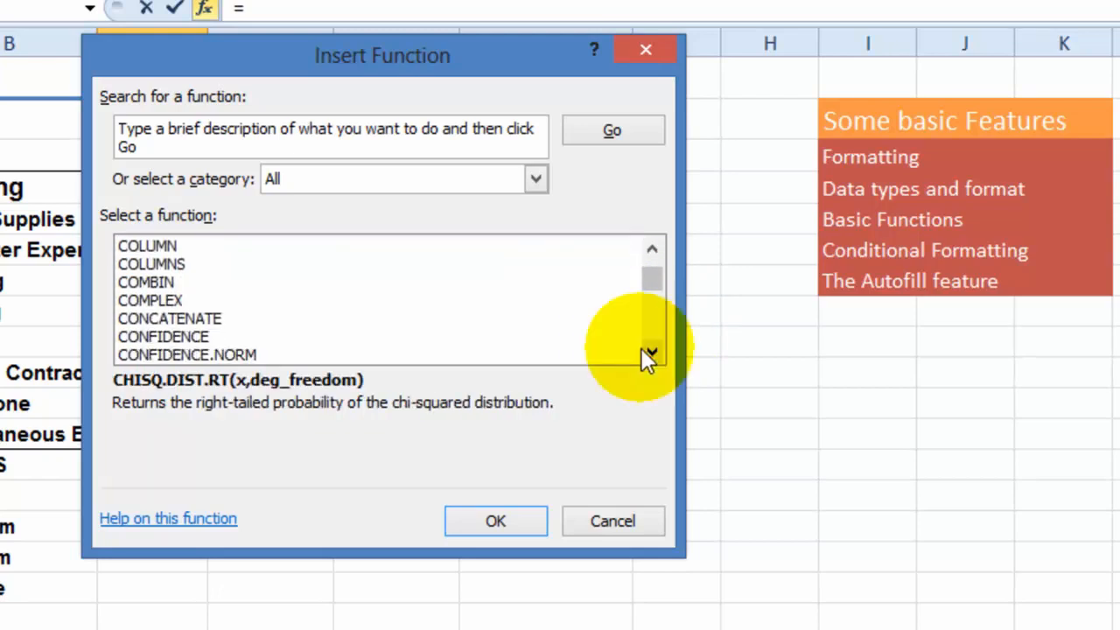
# - Look up the CONFIDENCE function, jump to the functions starting with S and select SUM
pyautogui.click(167, 337)
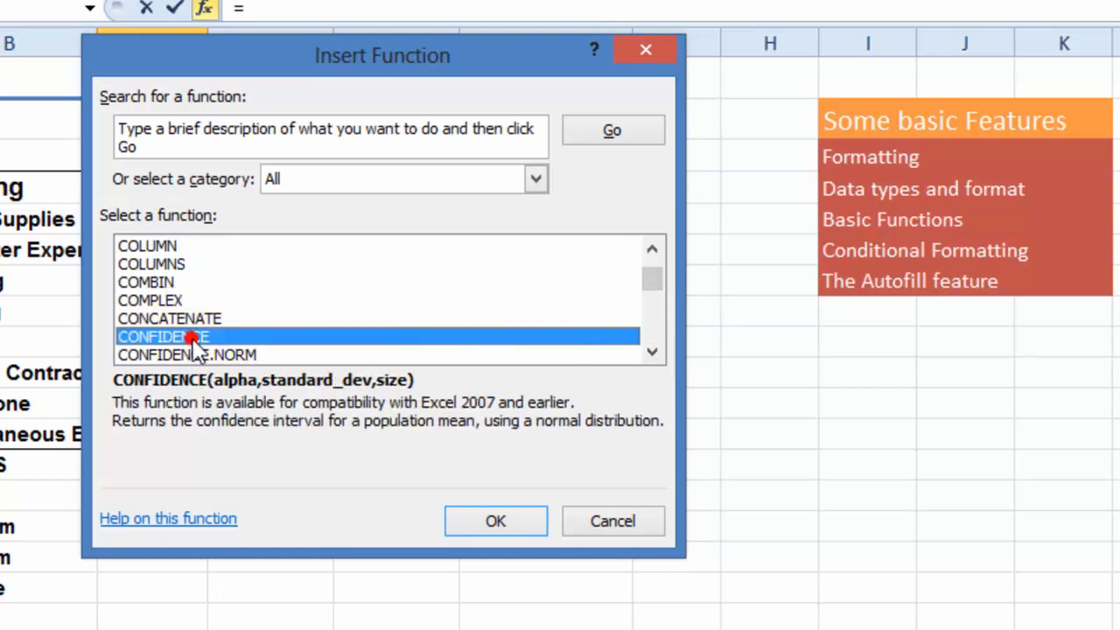
pyautogui.press('s')
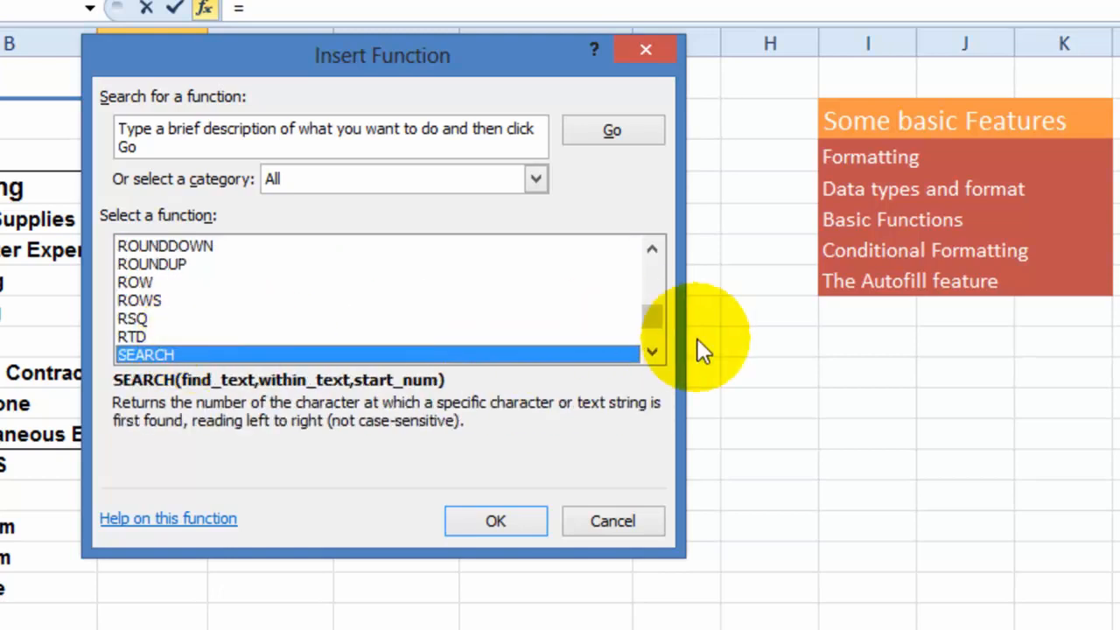
pyautogui.click(652, 352)
pyautogui.tripleClick(654, 353)
pyautogui.doubleClick(654, 354)
pyautogui.tripleClick(655, 353)
pyautogui.doubleClick(654, 354)
pyautogui.doubleClick(654, 353)
pyautogui.doubleClick(654, 354)
pyautogui.doubleClick(655, 353)
pyautogui.doubleClick(654, 354)
pyautogui.doubleClick(654, 353)
pyautogui.tripleClick(655, 354)
pyautogui.tripleClick(655, 354)
pyautogui.click(136, 263)
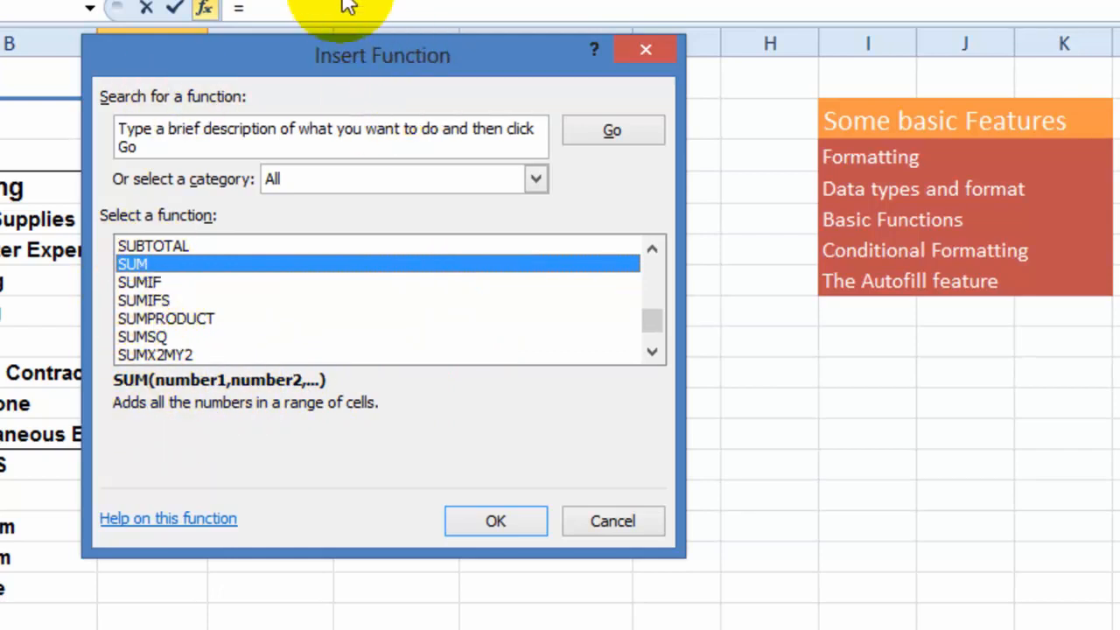
# - Read the help article on the SUM function through to its examples, and close the help and Insert Function without inserting anything
pyautogui.click(194, 521)
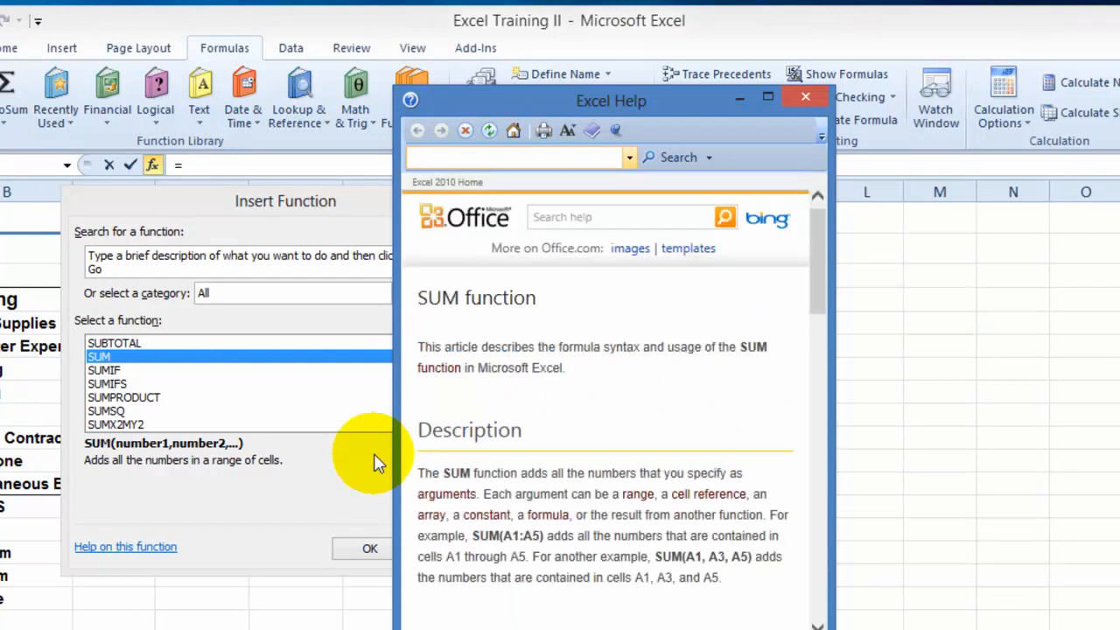
pyautogui.scroll(-10, 647, 490)
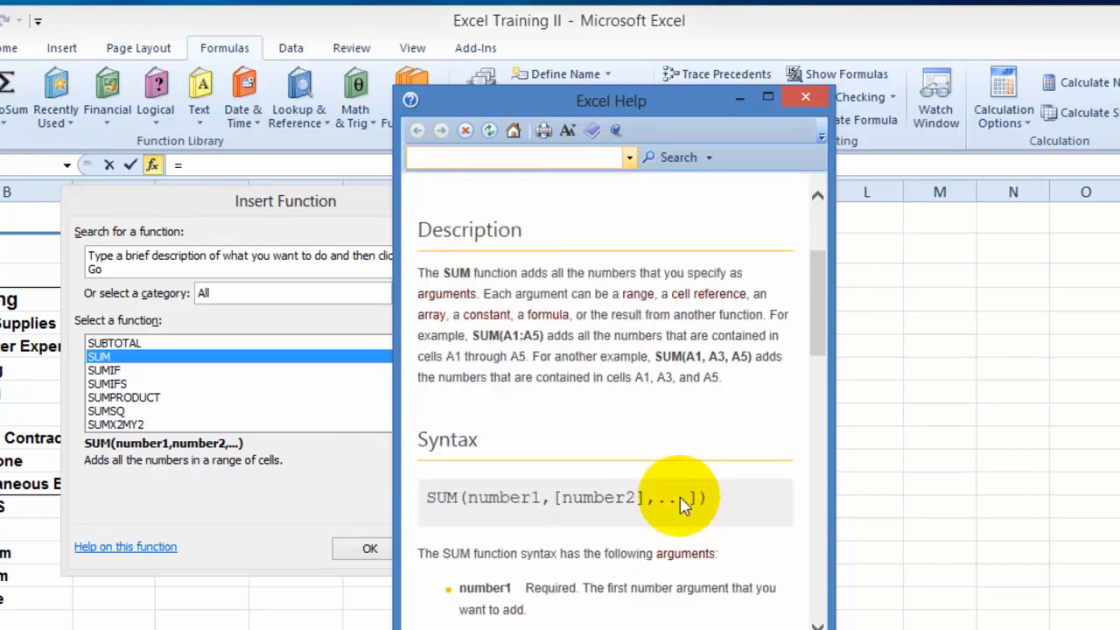
pyautogui.scroll(-12, 678, 429)
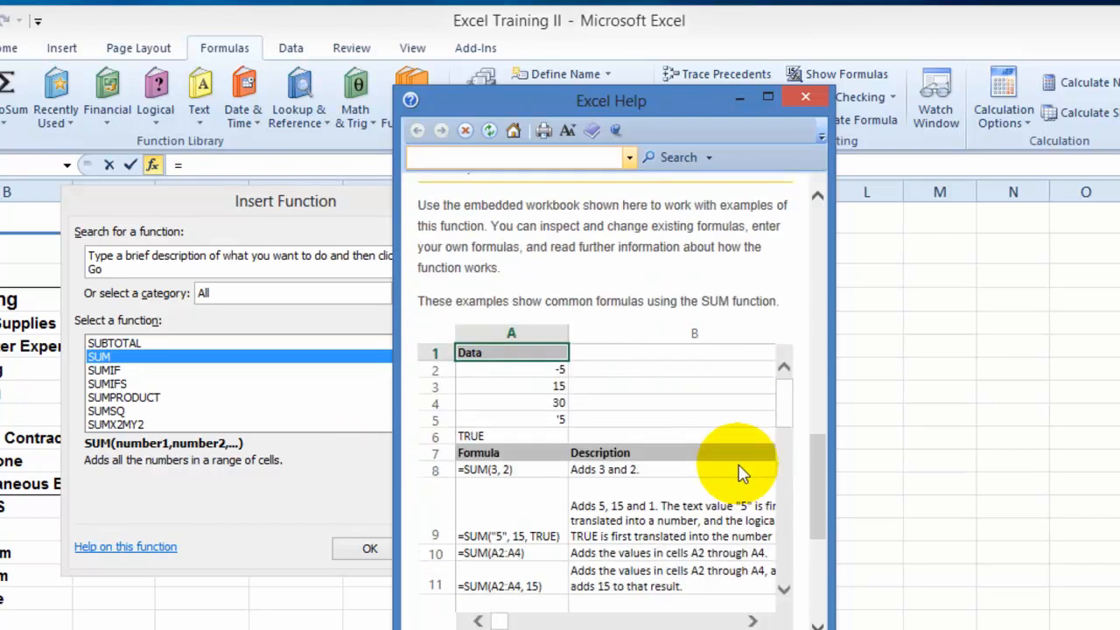
pyautogui.scroll(-3, 738, 472)
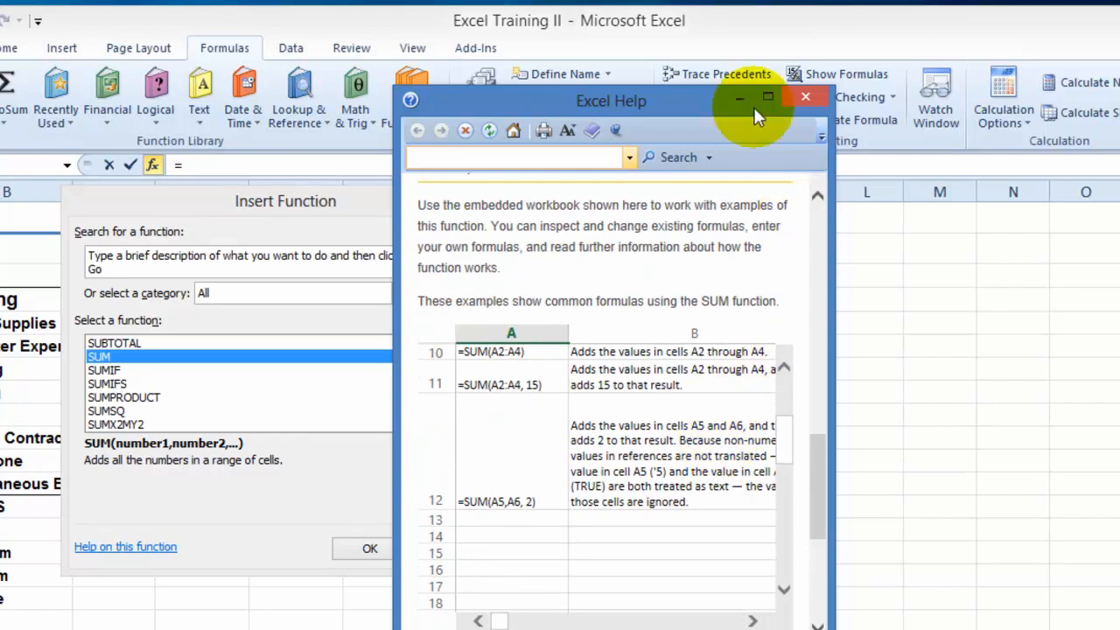
pyautogui.click(801, 96)
pyautogui.click(457, 548)
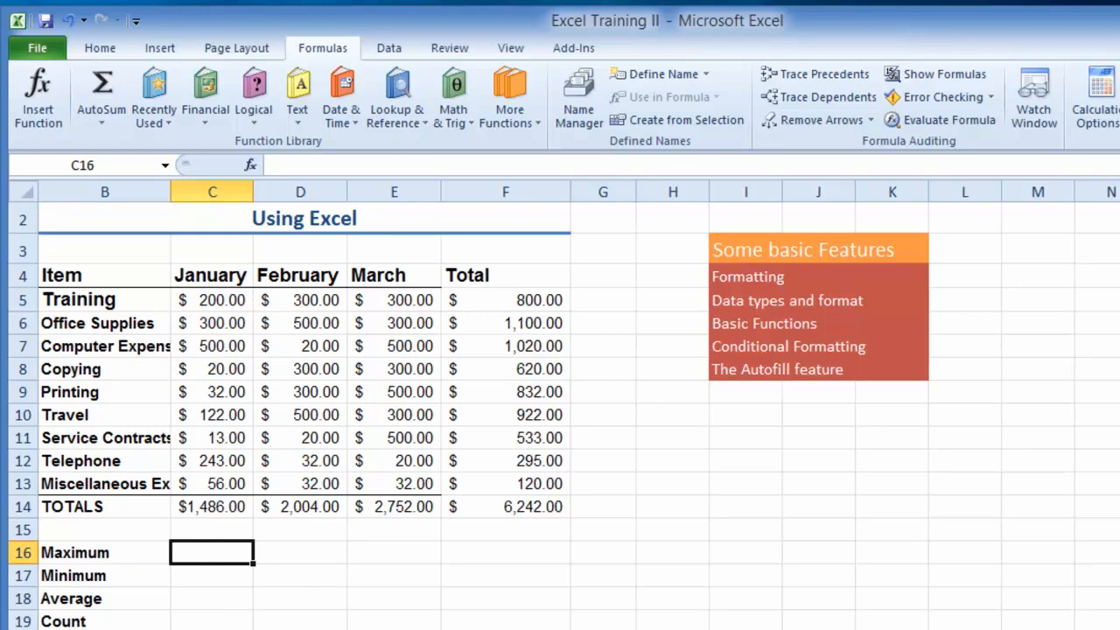
# - Enter a MAX formula over C5:C13 in the January Maximum cell C16
pyautogui.write('=')
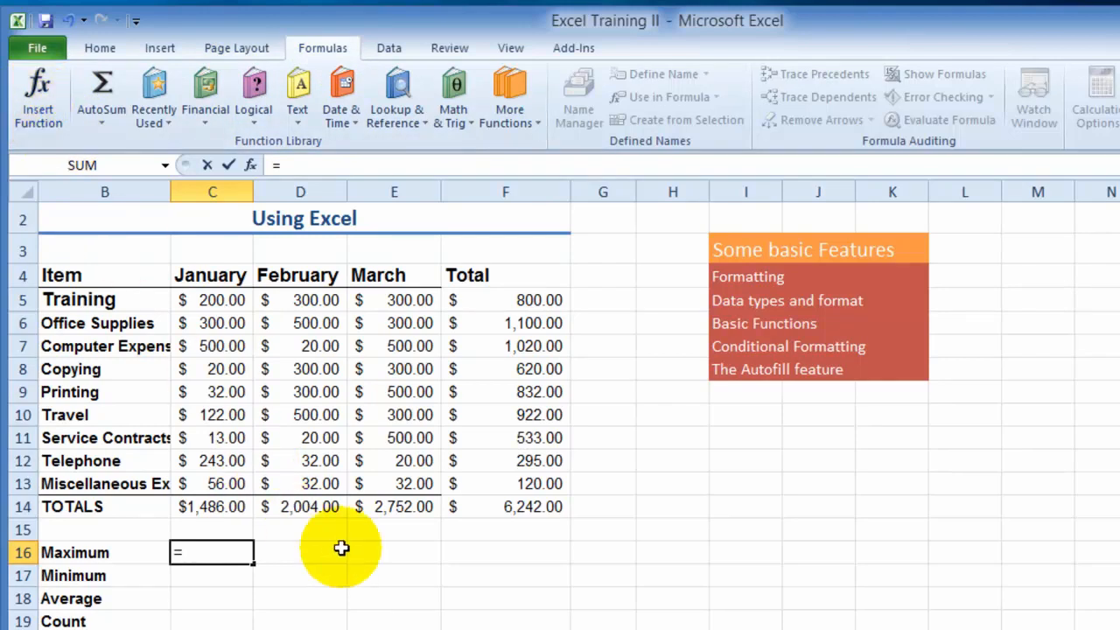
pyautogui.write('m')
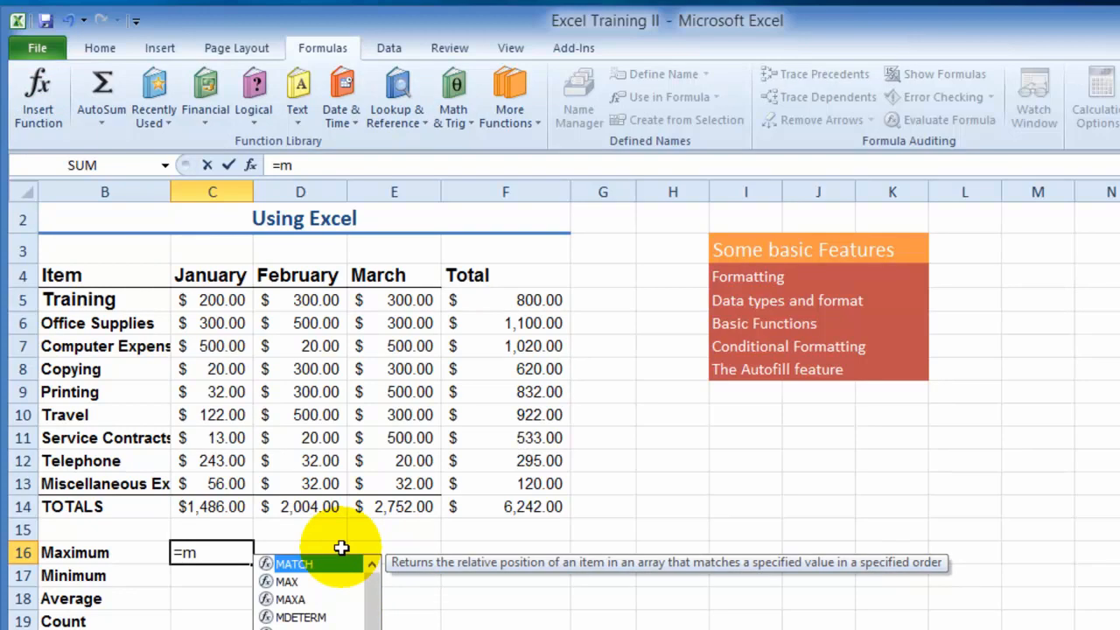
pyautogui.write('a')
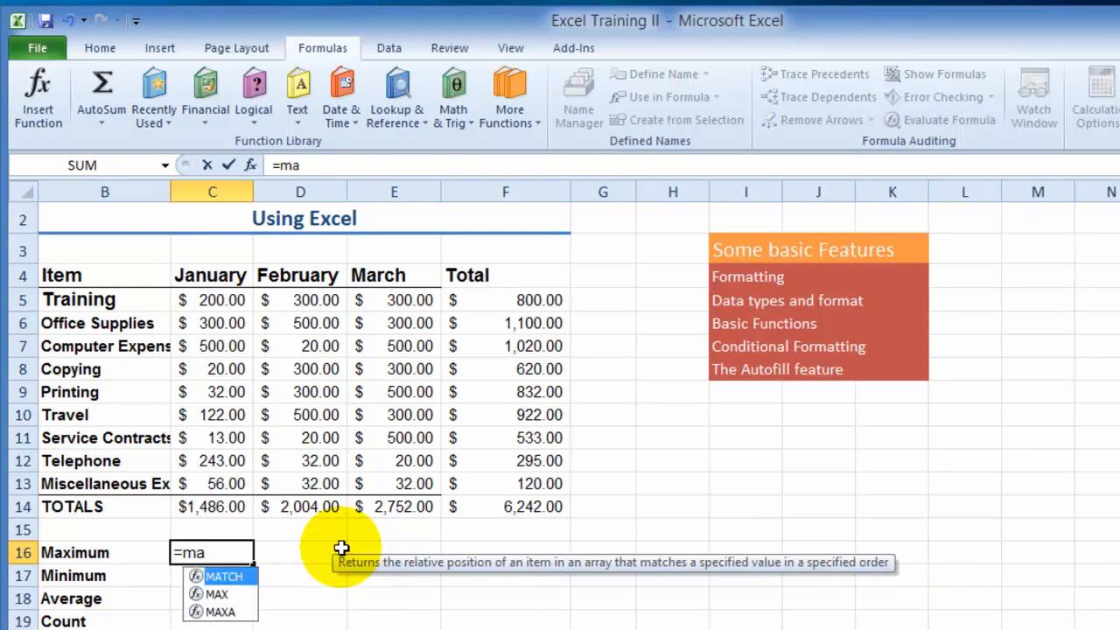
pyautogui.click(220, 595)
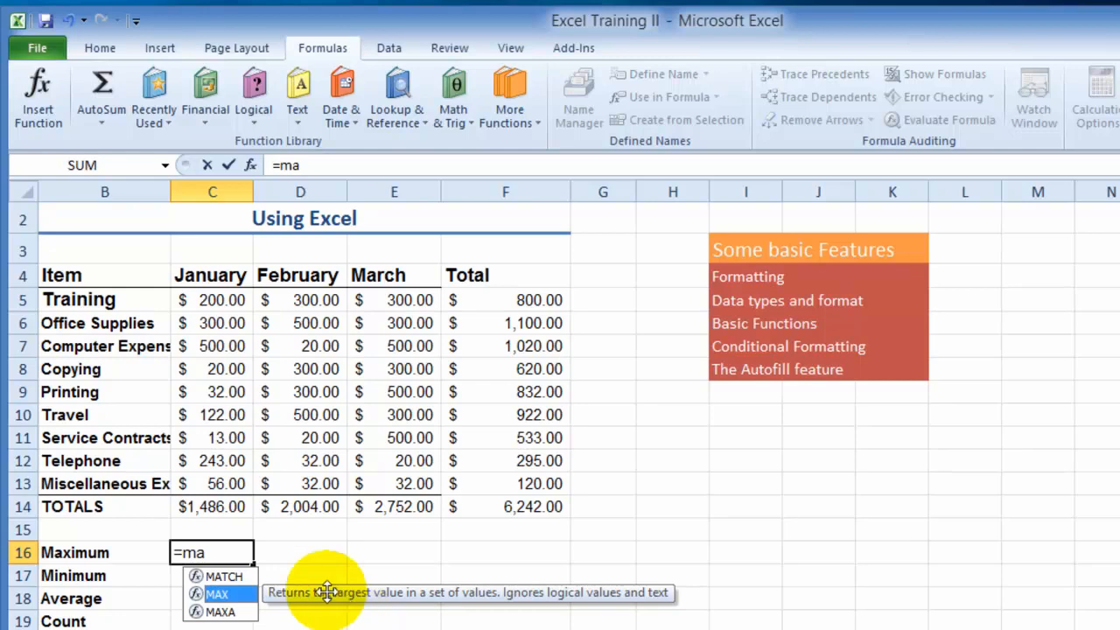
pyautogui.doubleClick(219, 594)
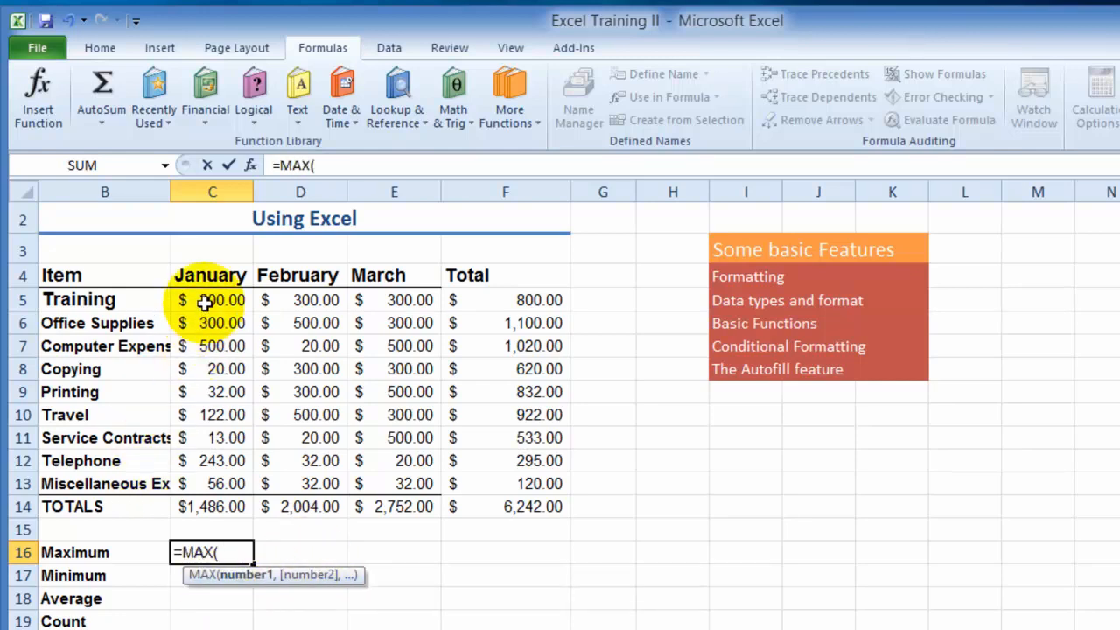
pyautogui.moveTo(214, 299); pyautogui.dragTo(223, 479)
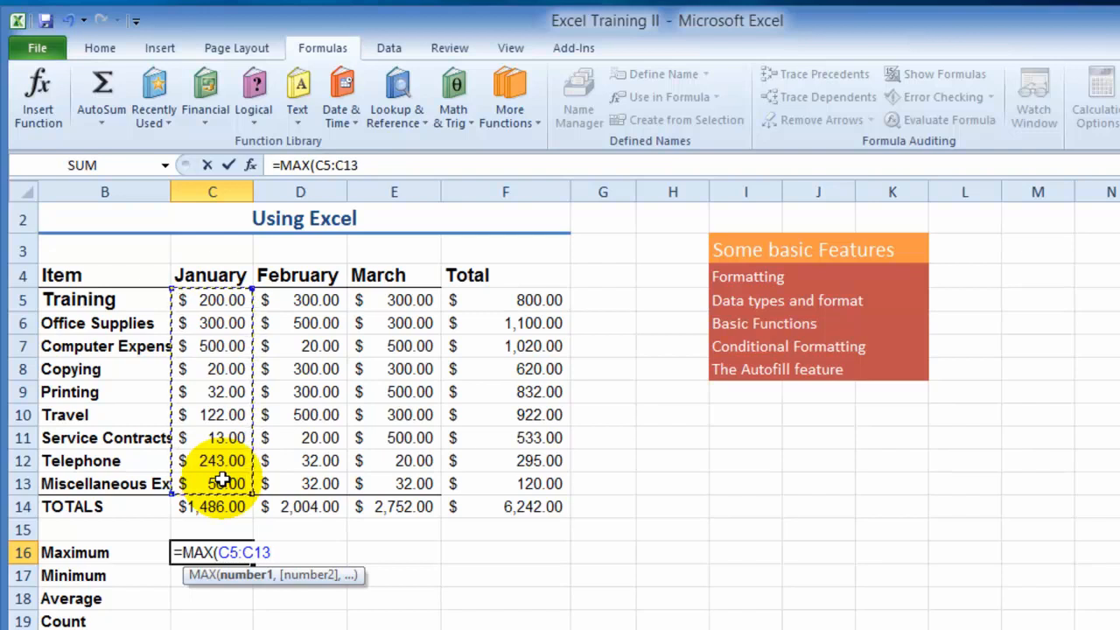
pyautogui.press('Return')
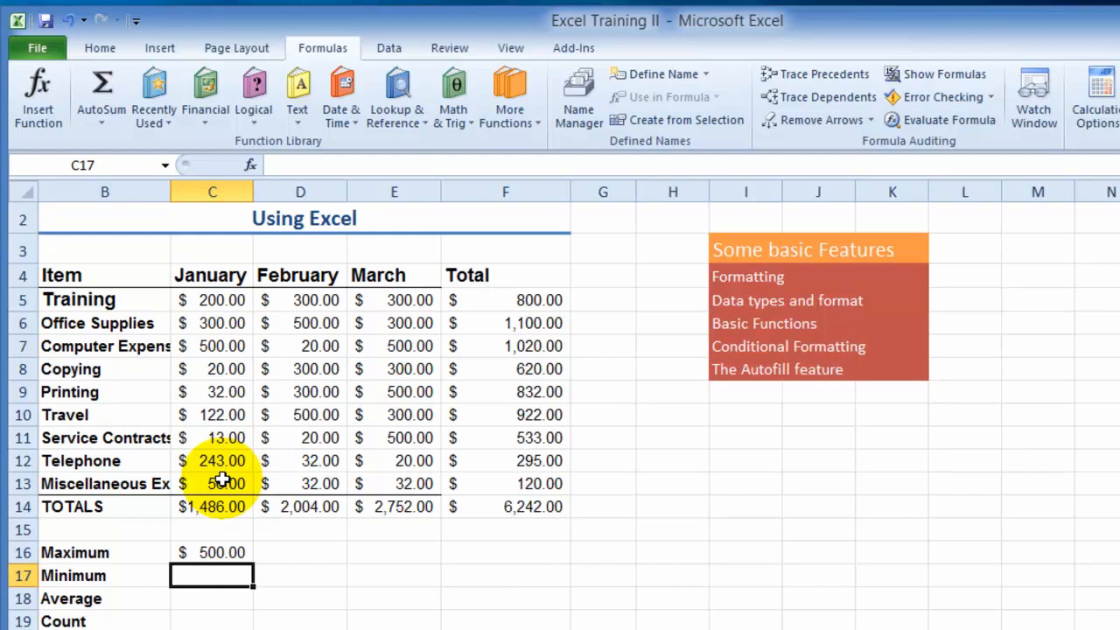
# - Set the January Training amount in C5 to 788 and select the Office Supplies total in F6 to view its formula
pyautogui.click(218, 302)
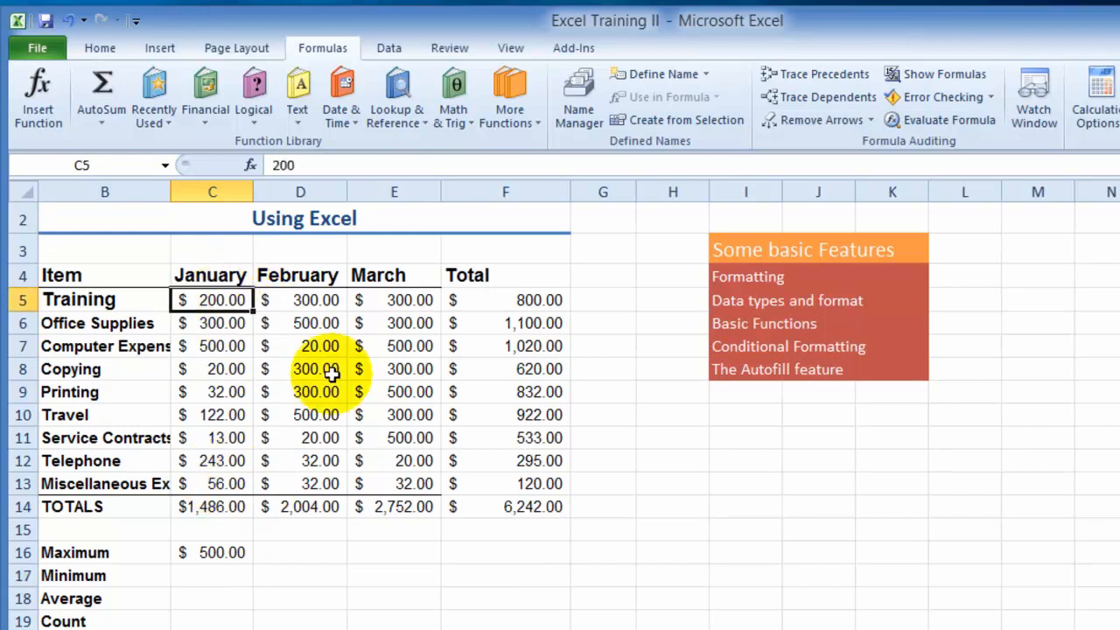
pyautogui.write('788')
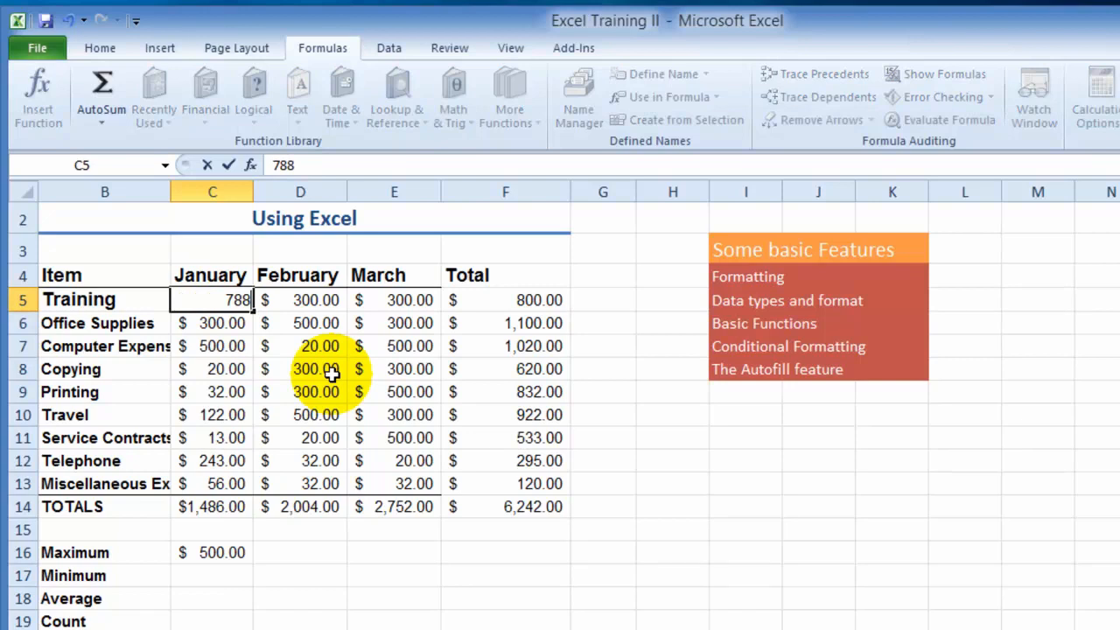
pyautogui.press('Return')
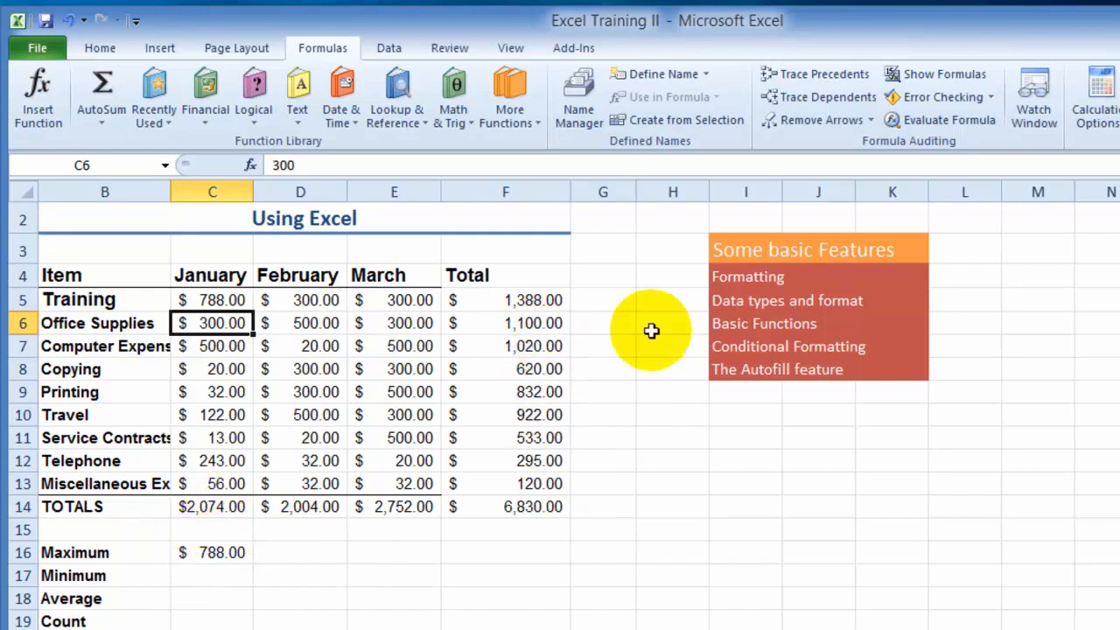
pyautogui.click(537, 322)
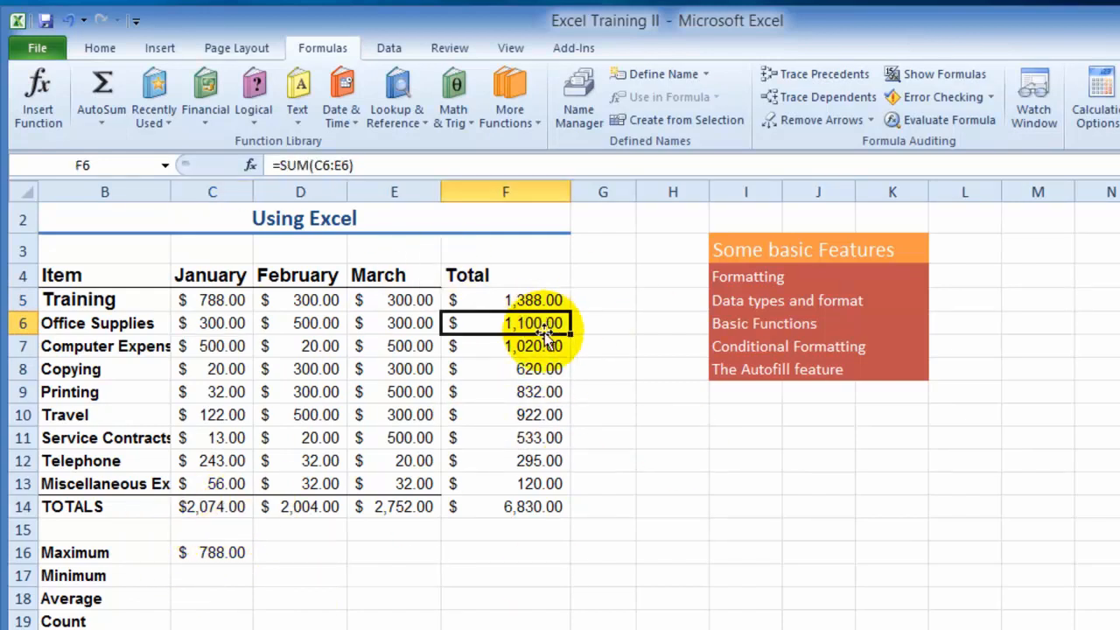
# - View the formulas behind the January total in C14, the January maximum in C16 and the grand total in F14
pyautogui.click(219, 506)
pyautogui.click(220, 552)
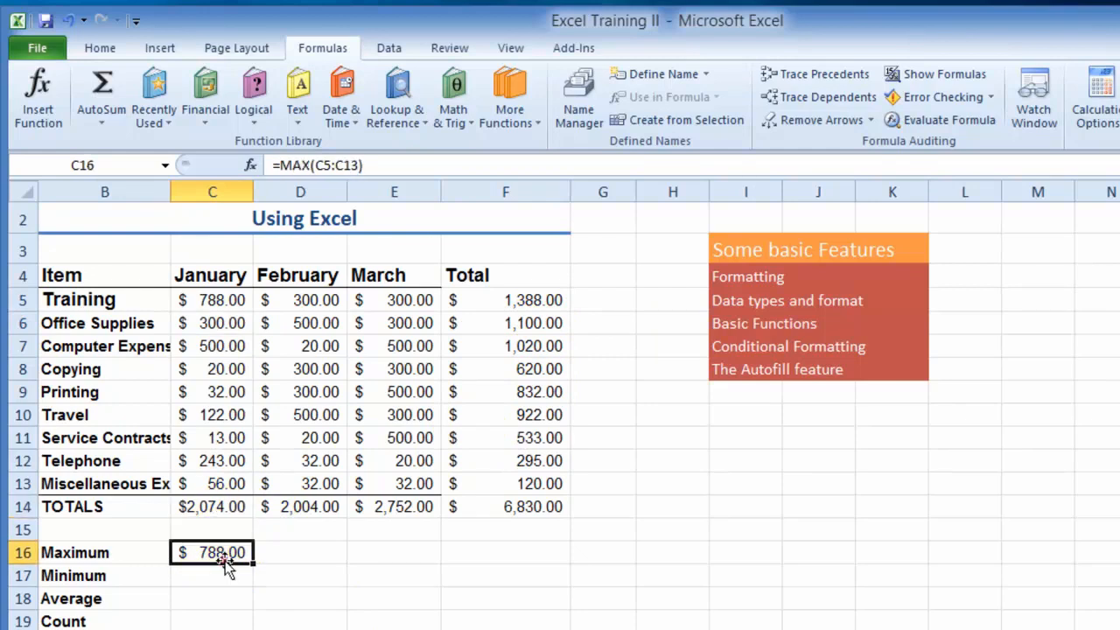
pyautogui.click(522, 505)
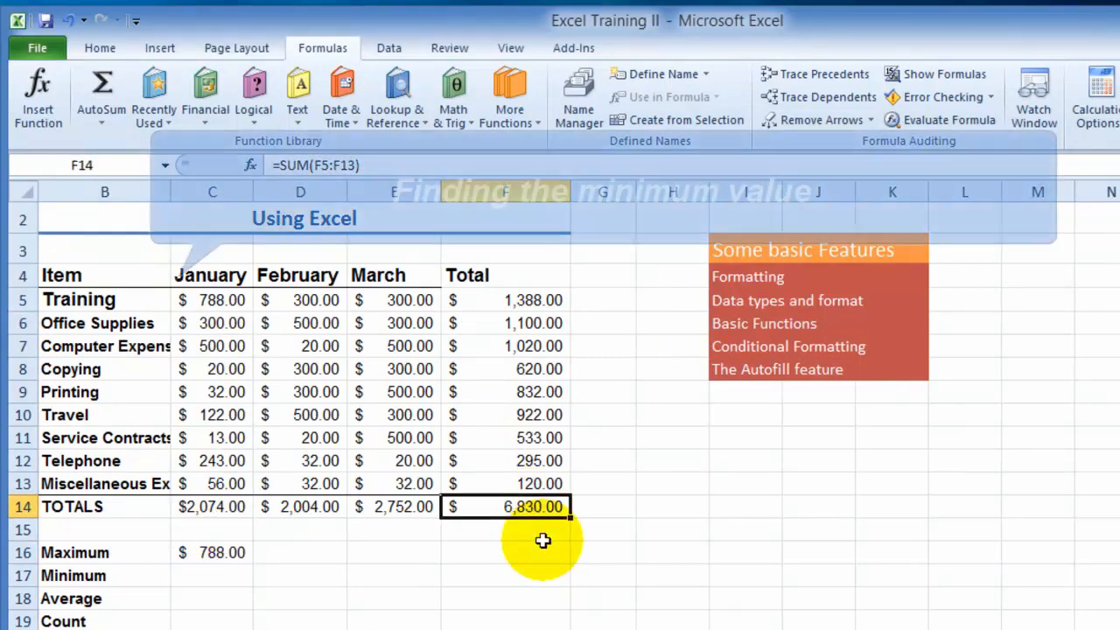
# - Enter a MIN formula over C5:C13 in the January Minimum cell C17
pyautogui.click(228, 575)
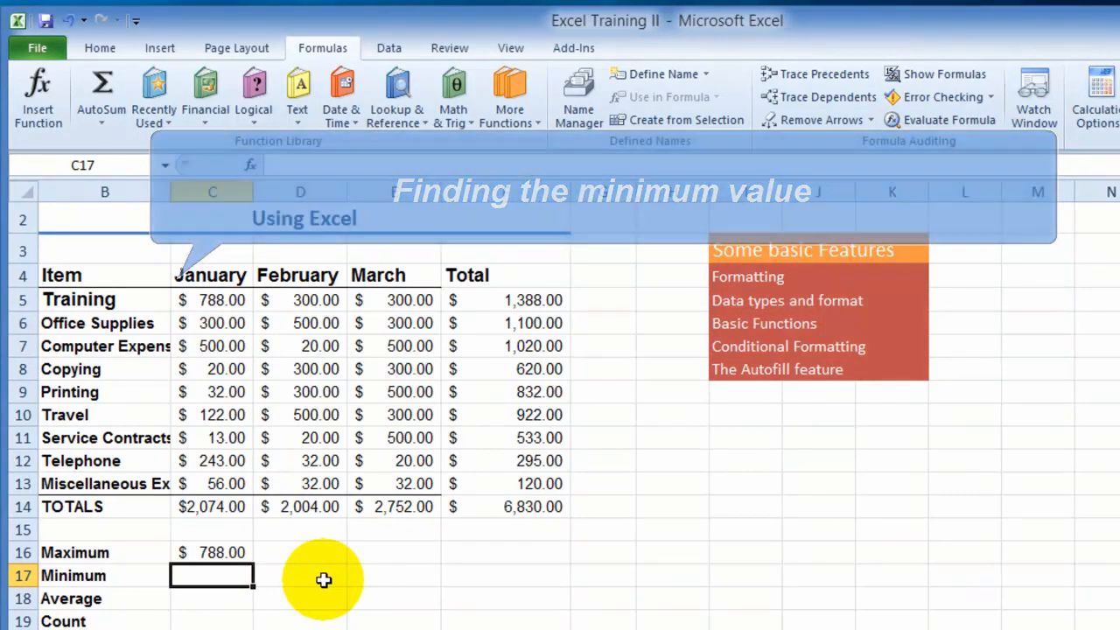
pyautogui.write('=min')
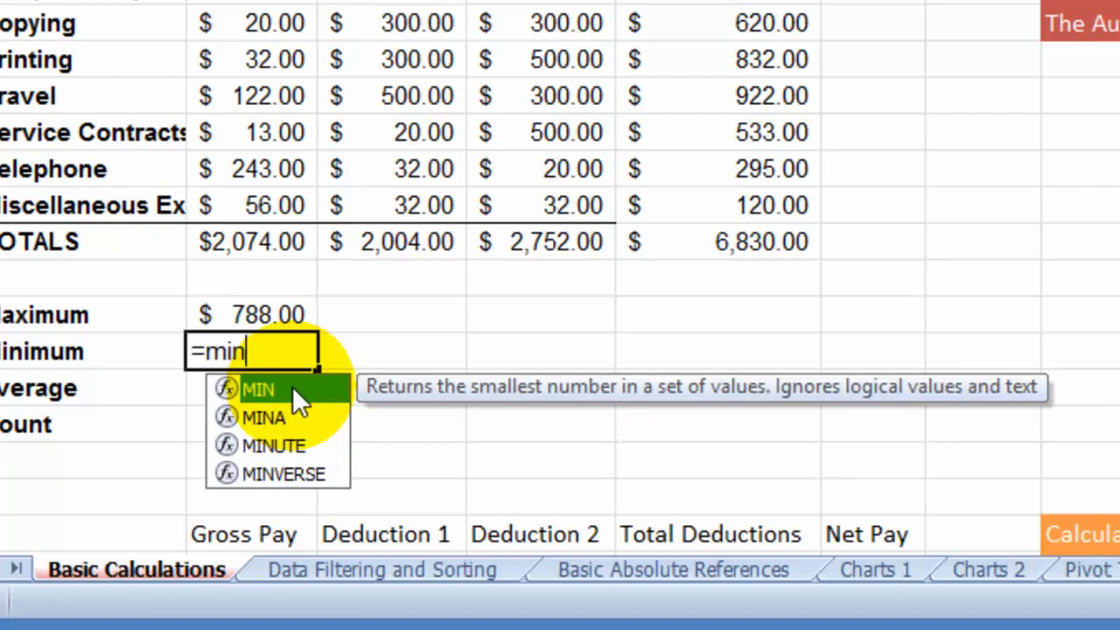
pyautogui.click(292, 386)
pyautogui.click(292, 386)
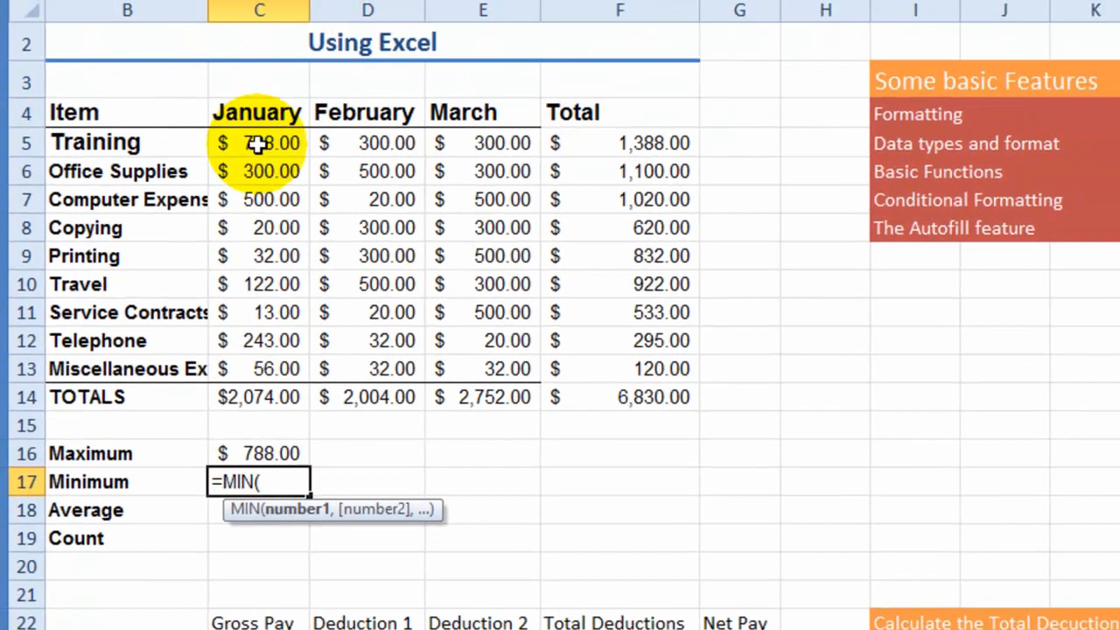
pyautogui.moveTo(258, 146); pyautogui.dragTo(264, 372)
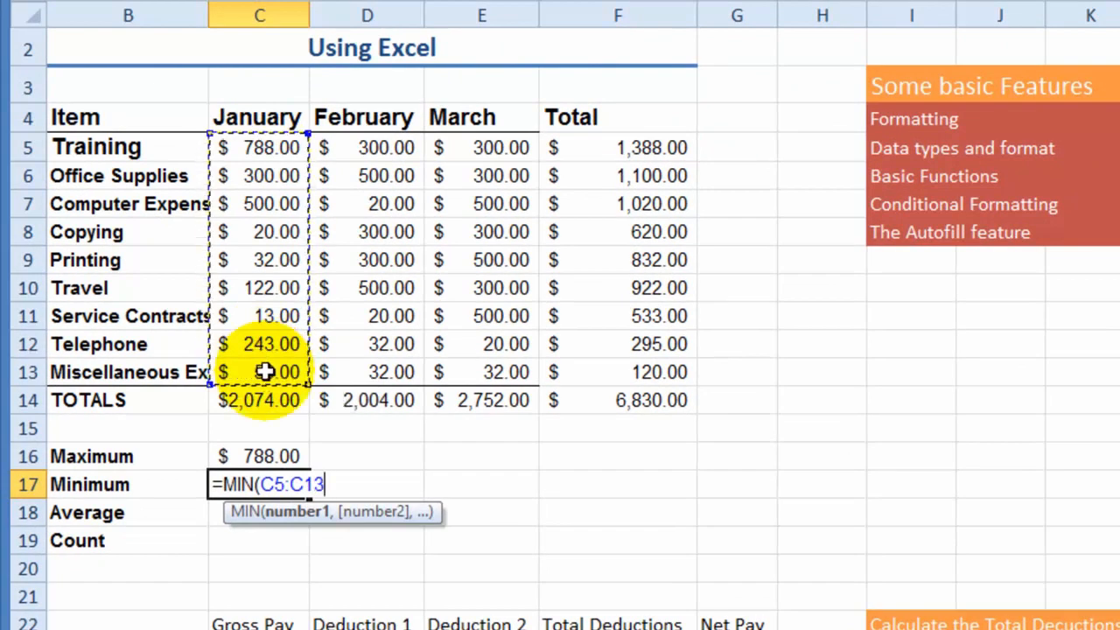
pyautogui.press('Return')
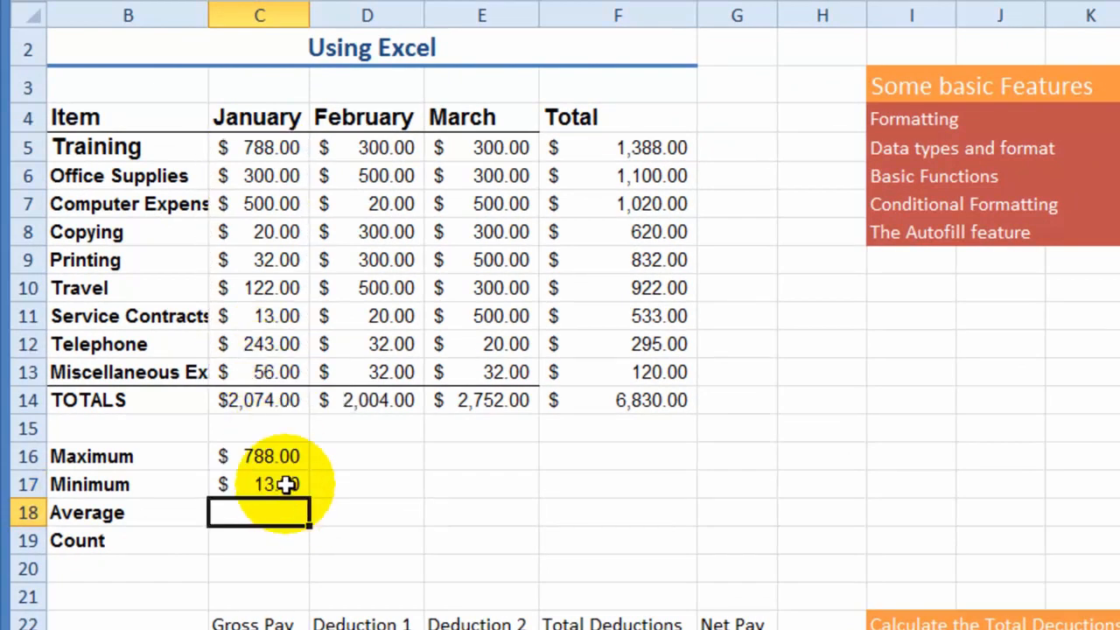
# - Enter an AVERAGE formula over C5:C13 in the January Average cell C18
pyautogui.click(271, 514)
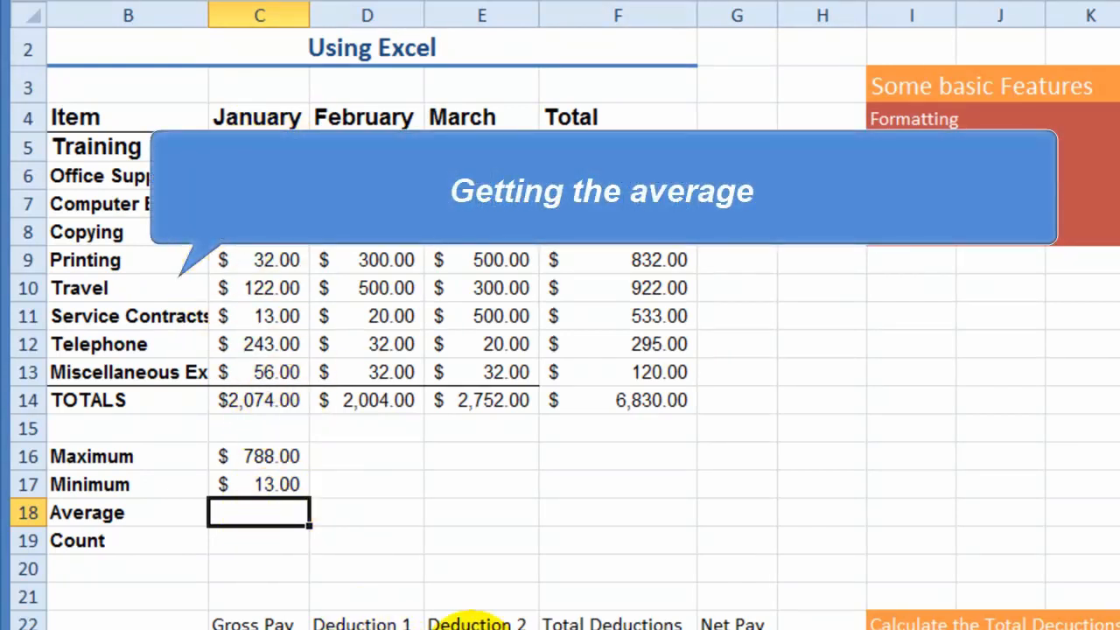
pyautogui.write('=')
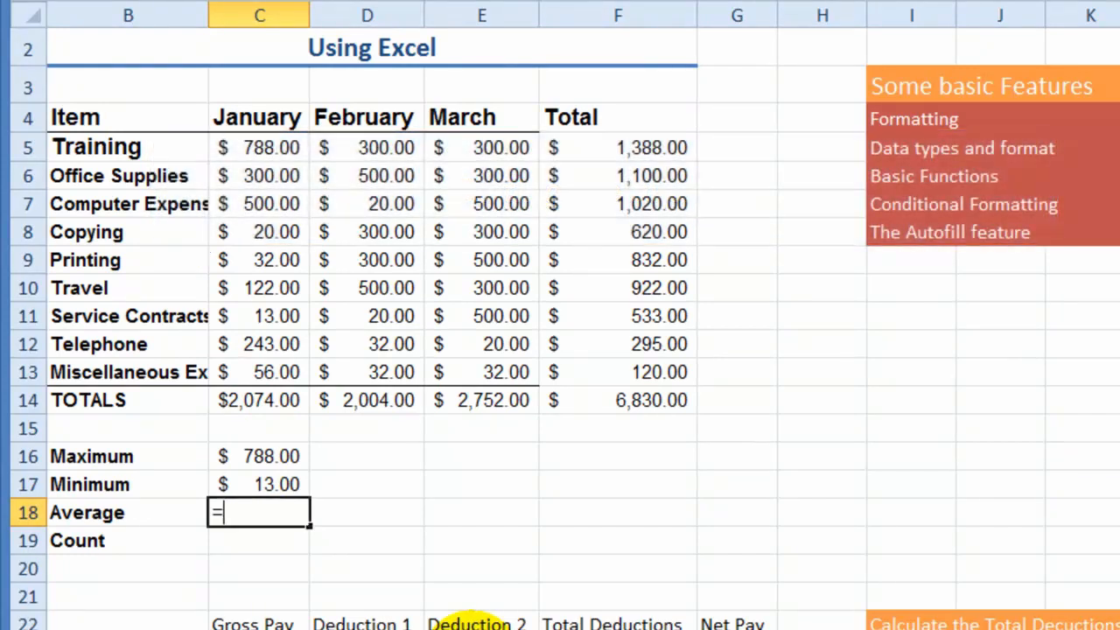
pyautogui.write('av')
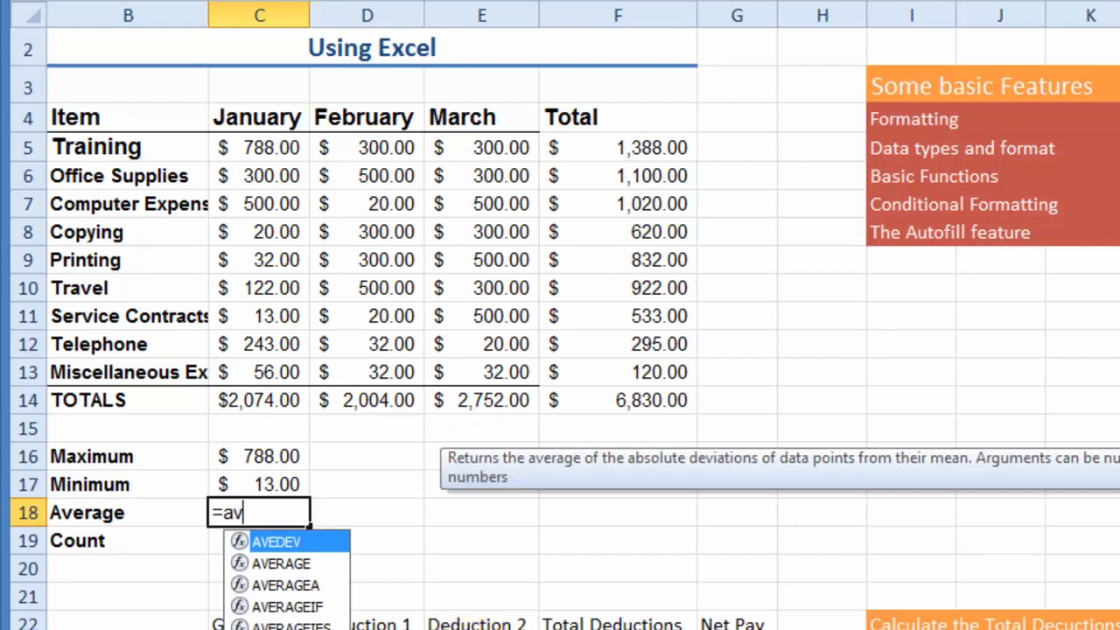
pyautogui.click(296, 567)
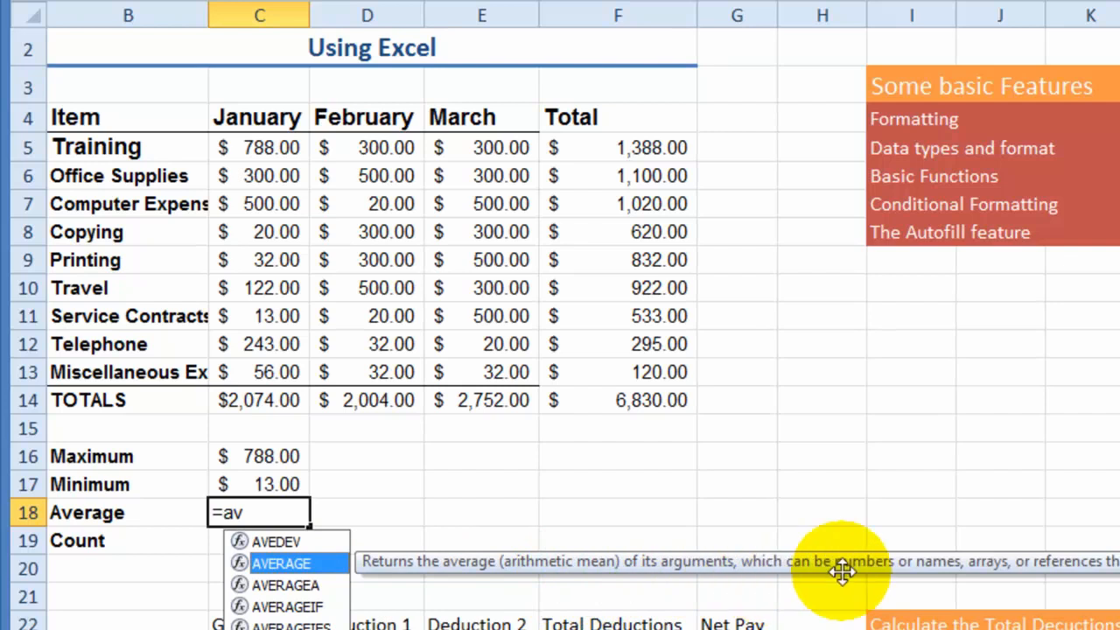
pyautogui.doubleClick(304, 562)
pyautogui.moveTo(241, 145); pyautogui.dragTo(280, 373)
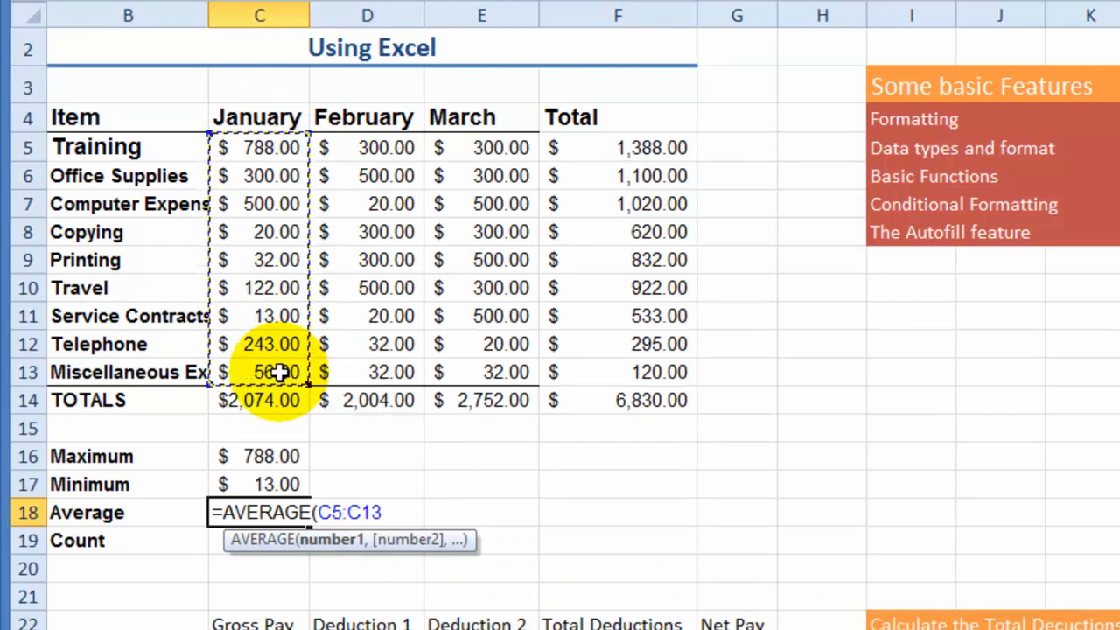
pyautogui.press('Return')
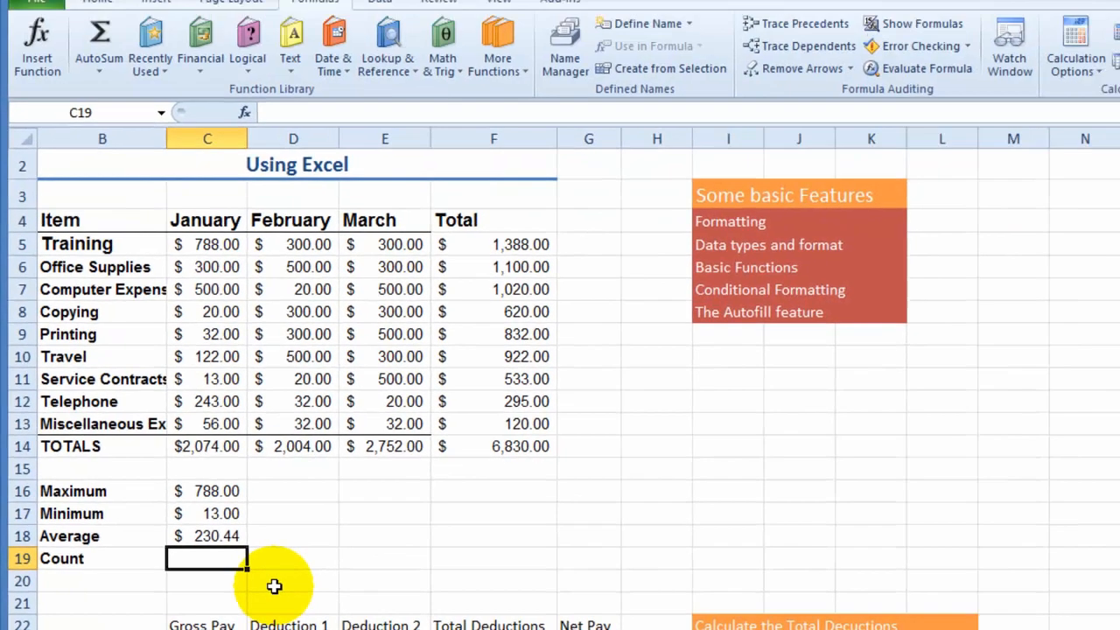
pyautogui.write('=')
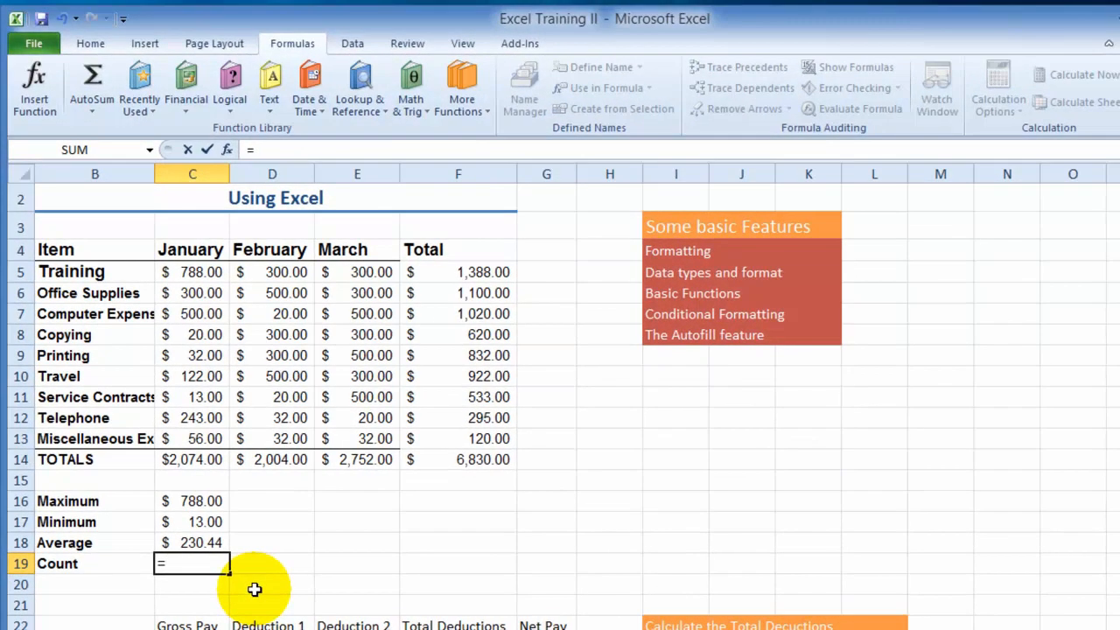
pyautogui.write('c')
pyautogui.press('BackSpace')
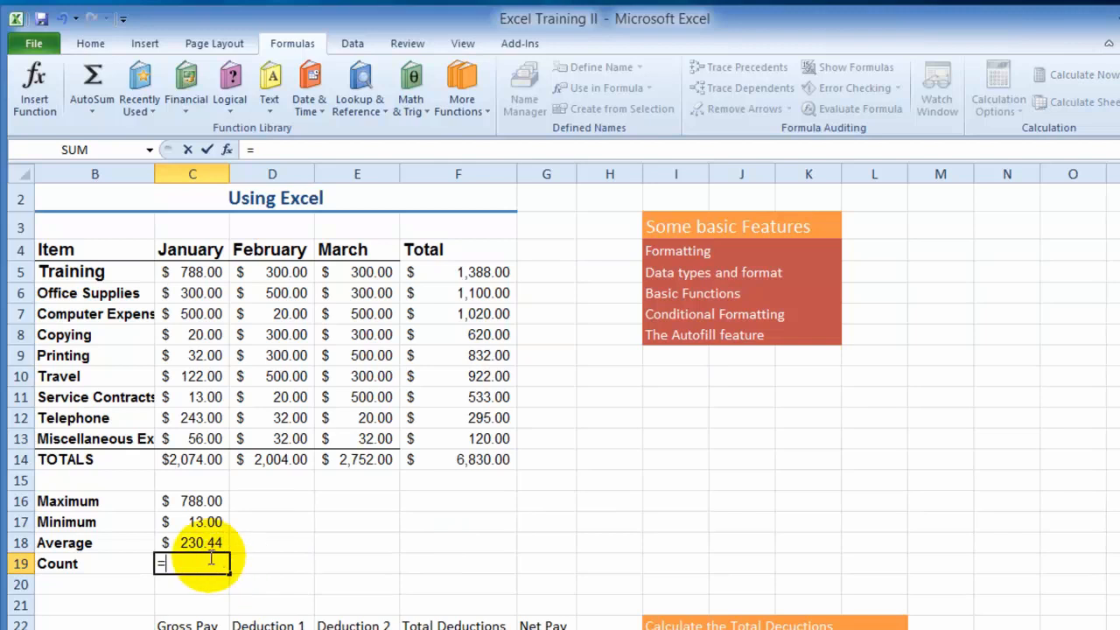
pyautogui.press('BackSpace')
pyautogui.press('Escape')
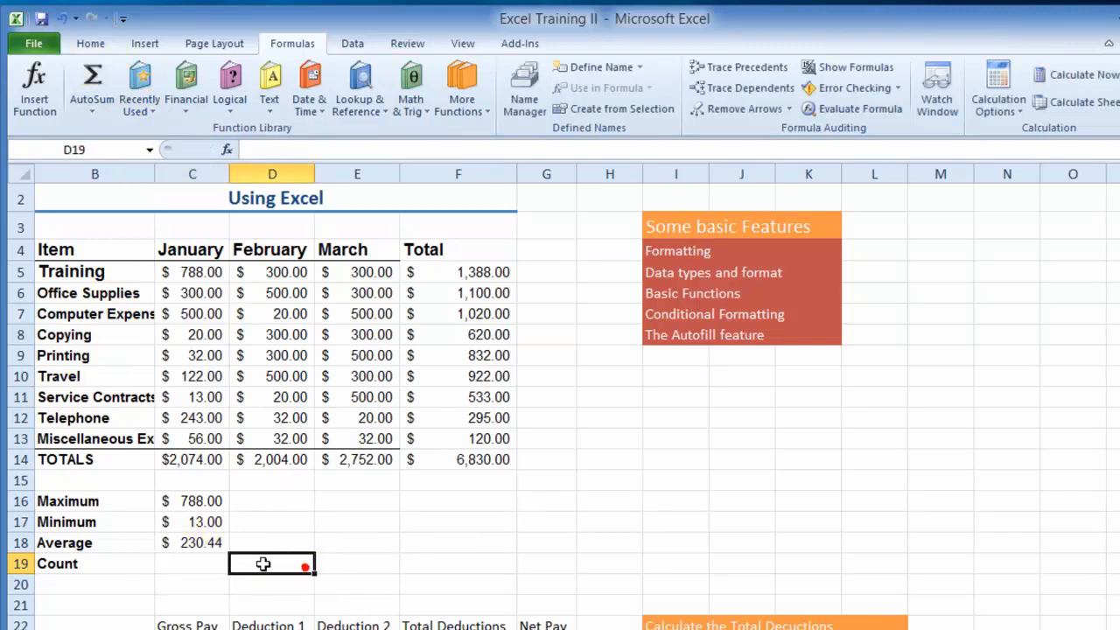
# - Insert AutoSum's Count Numbers function in the January Count cell C19, counting the range C5:C13
pyautogui.click(90, 43)
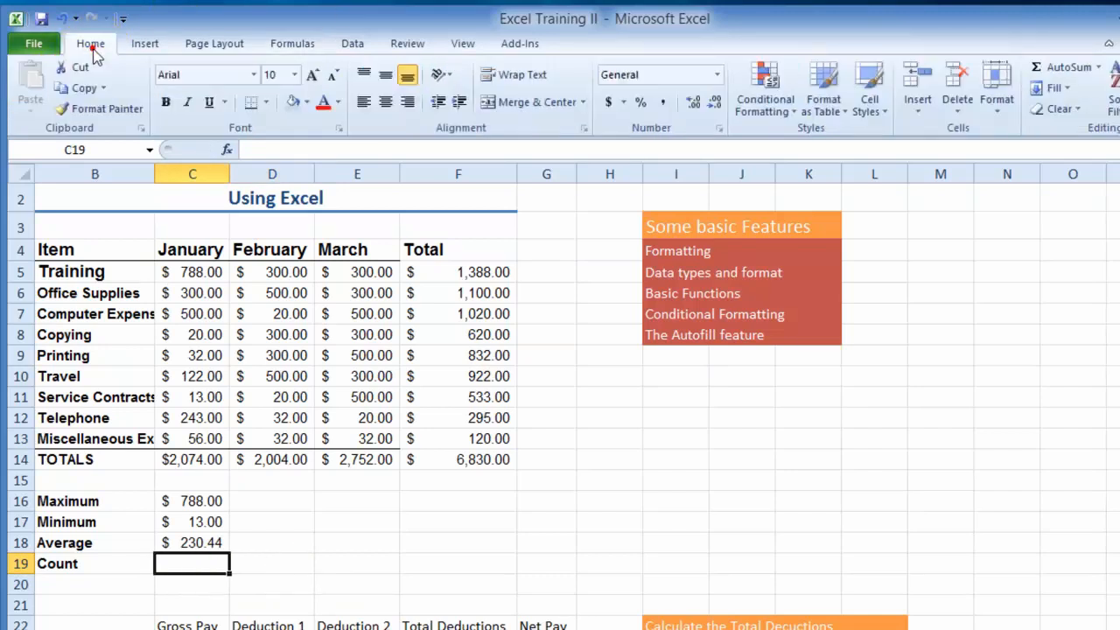
pyautogui.click(1099, 70)
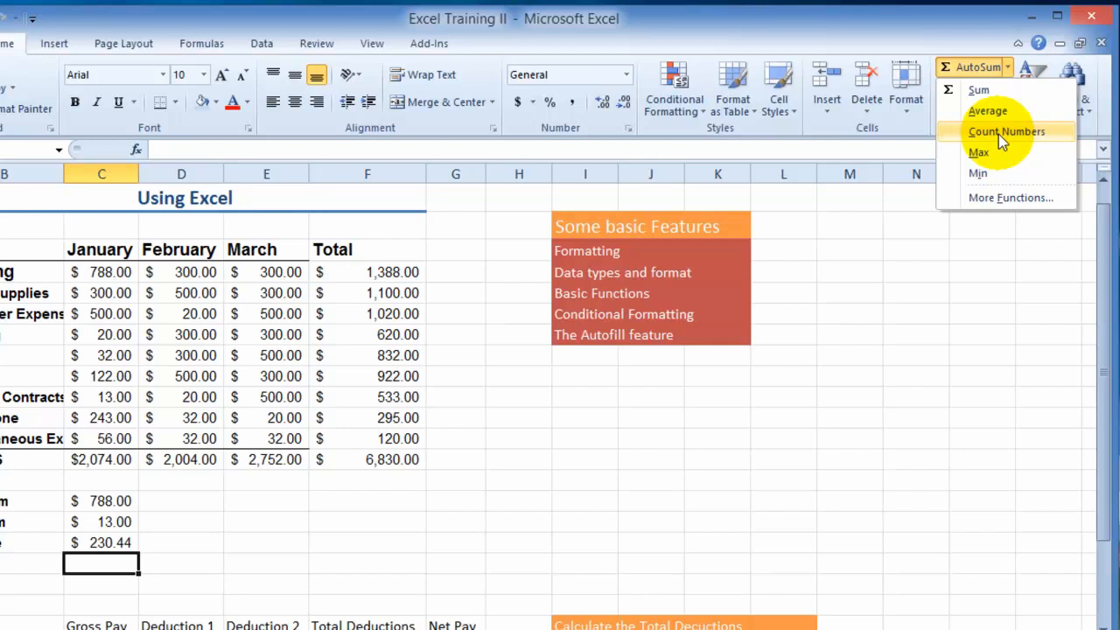
pyautogui.click(1000, 133)
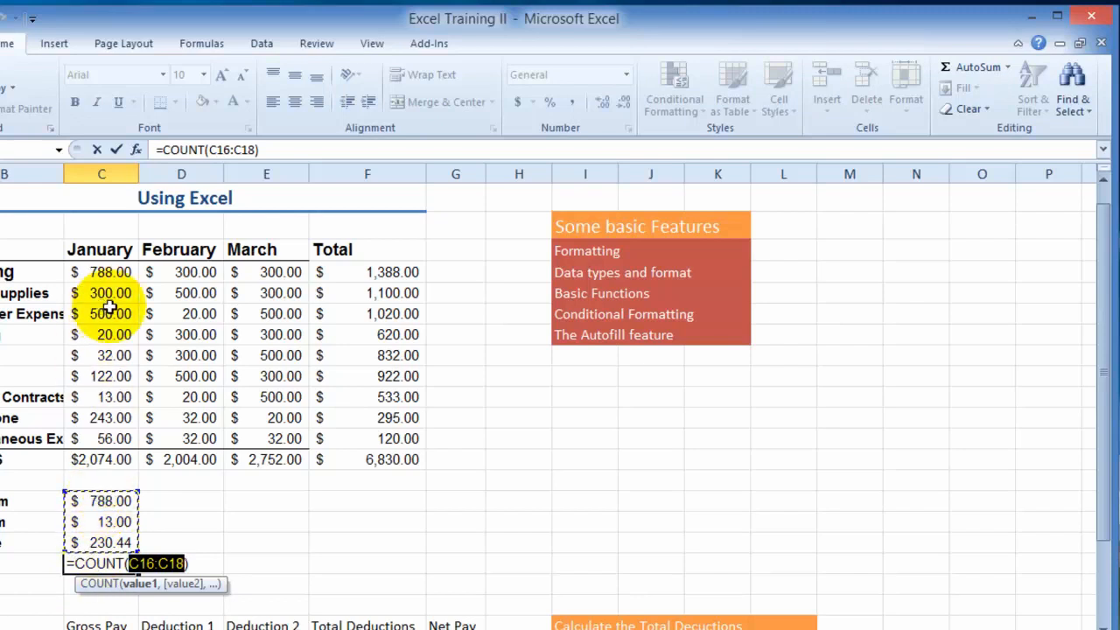
pyautogui.moveTo(109, 269); pyautogui.dragTo(121, 442)
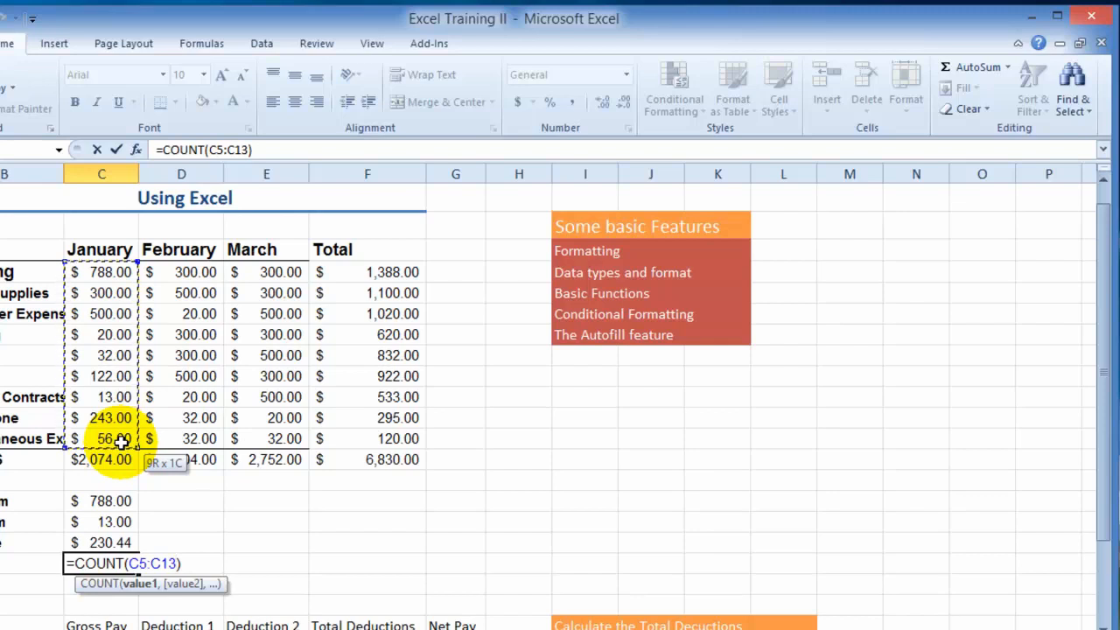
pyautogui.moveTo(120, 442); pyautogui.dragTo(121, 442)
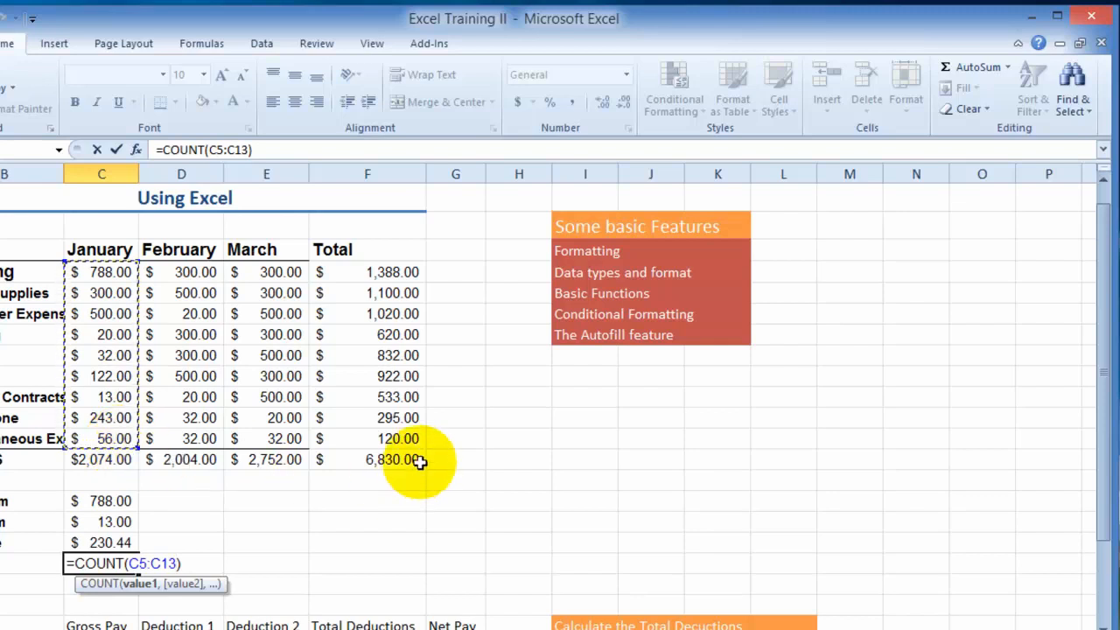
pyautogui.press('Return')
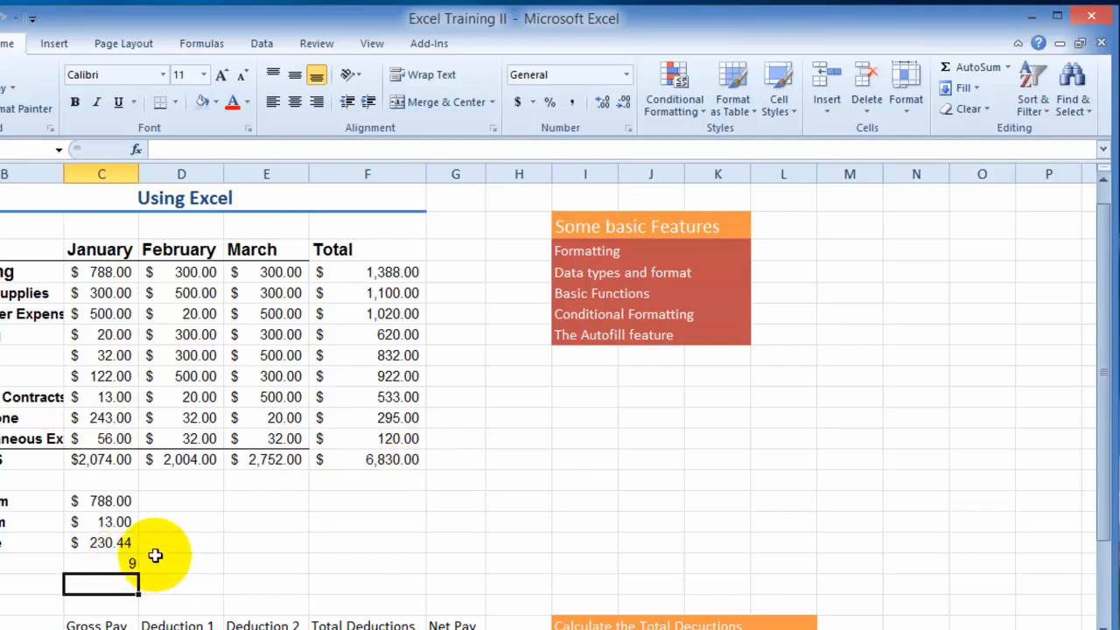
# - Examine the January summary cells C16:C19, the matching February and March cells beside them, and the January total's formula in C14
pyautogui.click(191, 502)
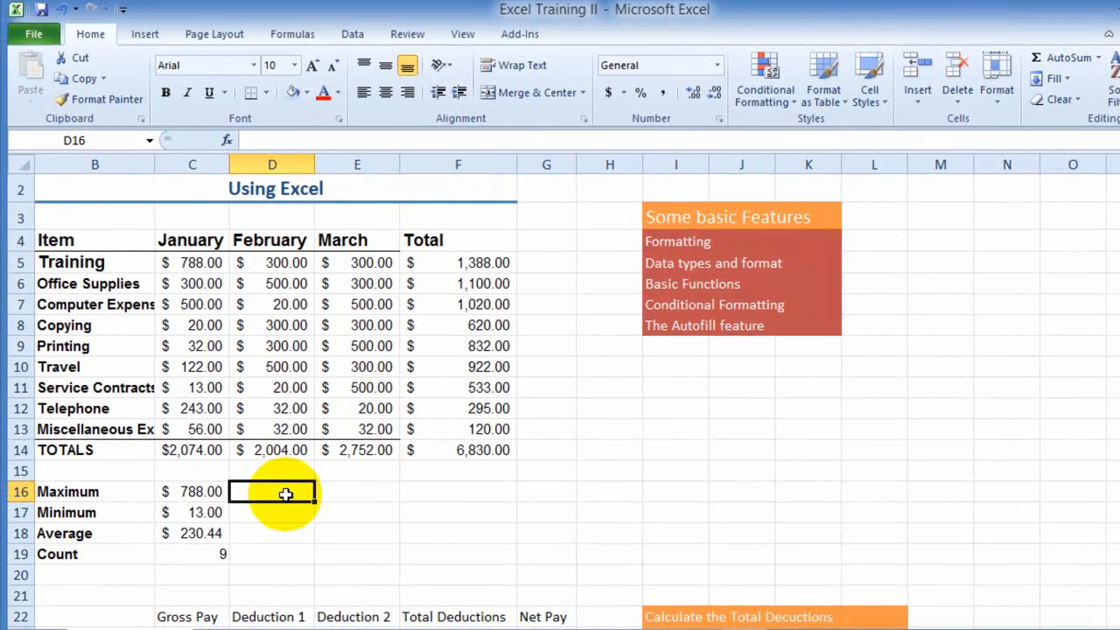
pyautogui.click(217, 493)
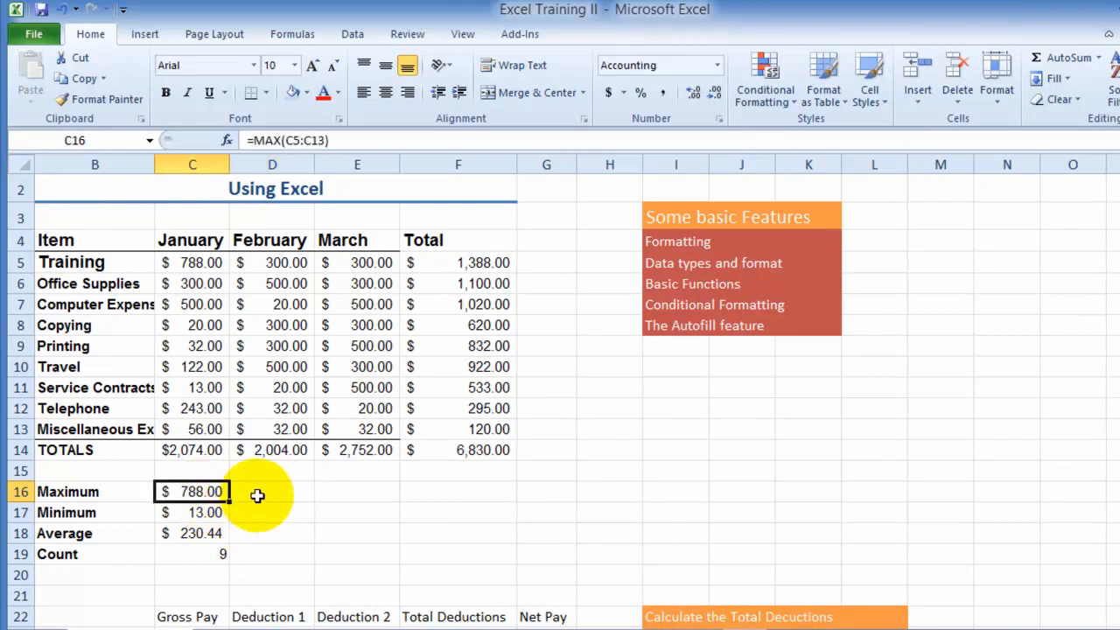
pyautogui.click(257, 494)
pyautogui.click(361, 488)
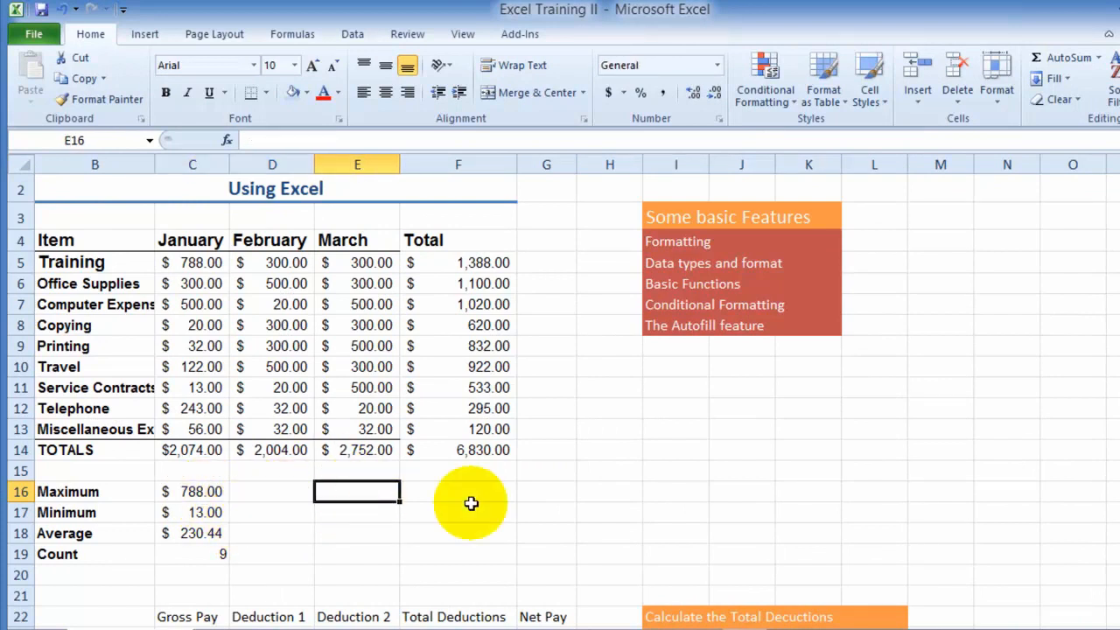
pyautogui.click(289, 510)
pyautogui.press('Tab')
pyautogui.press('Return')
pyautogui.press('Tab')
pyautogui.press('Return')
pyautogui.click(355, 553)
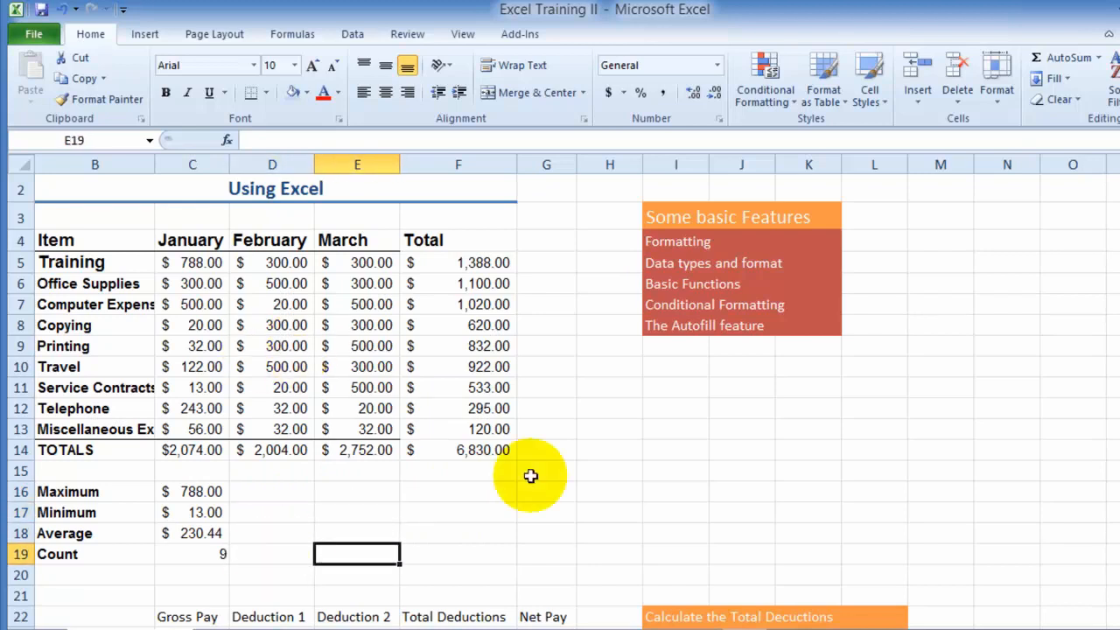
pyautogui.moveTo(211, 494); pyautogui.dragTo(220, 554)
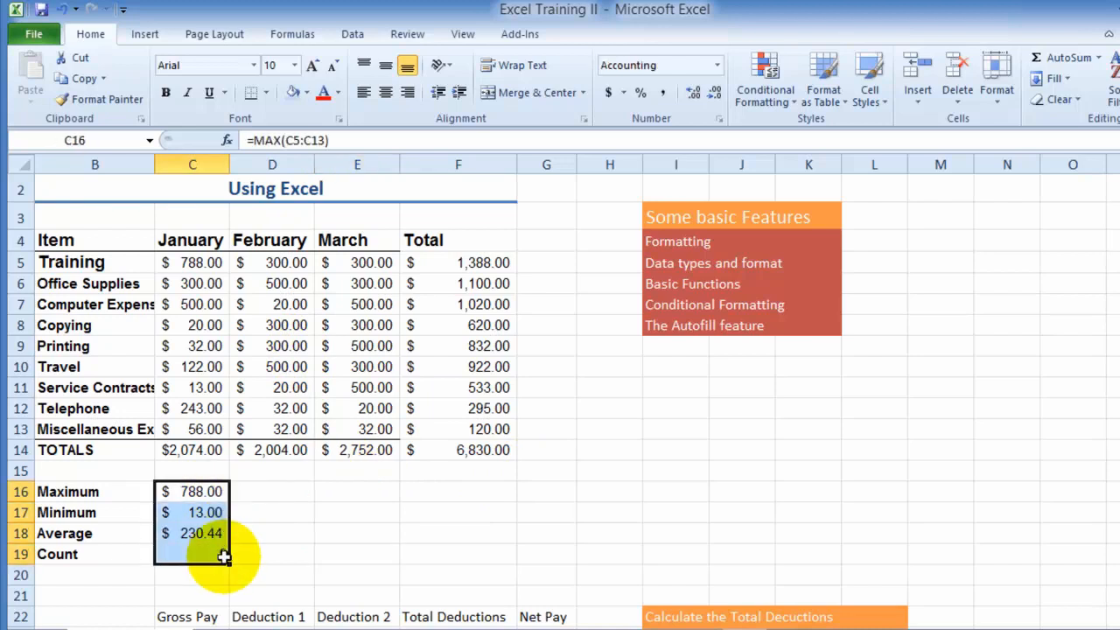
pyautogui.click(263, 493)
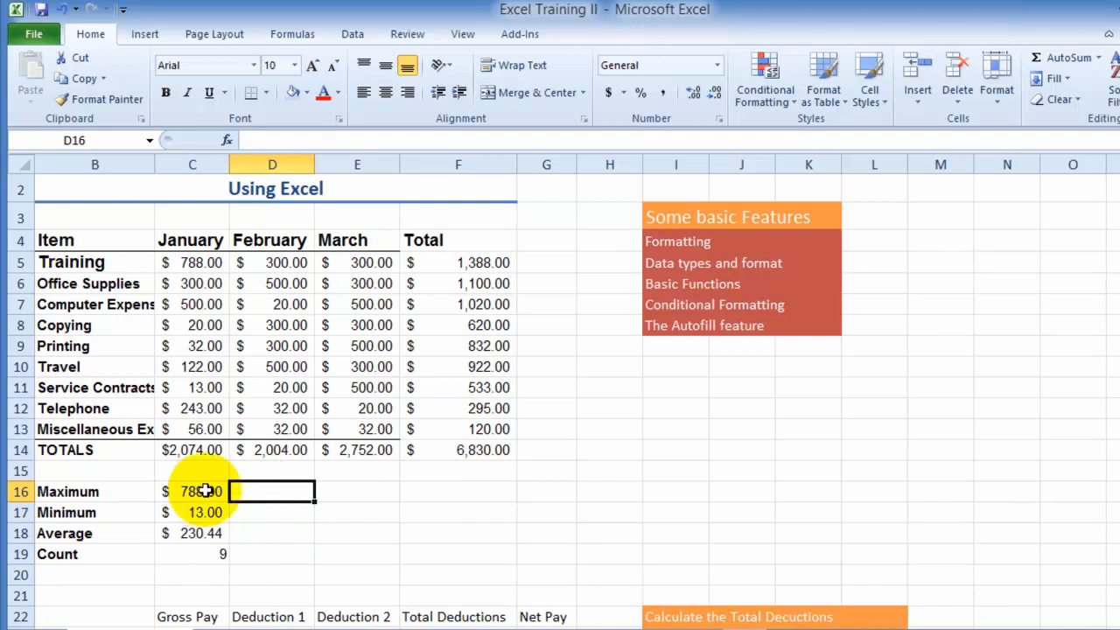
pyautogui.moveTo(198, 492); pyautogui.dragTo(192, 533)
pyautogui.moveTo(265, 493); pyautogui.dragTo(273, 555)
pyautogui.moveTo(380, 488); pyautogui.dragTo(331, 555)
pyautogui.click(199, 491)
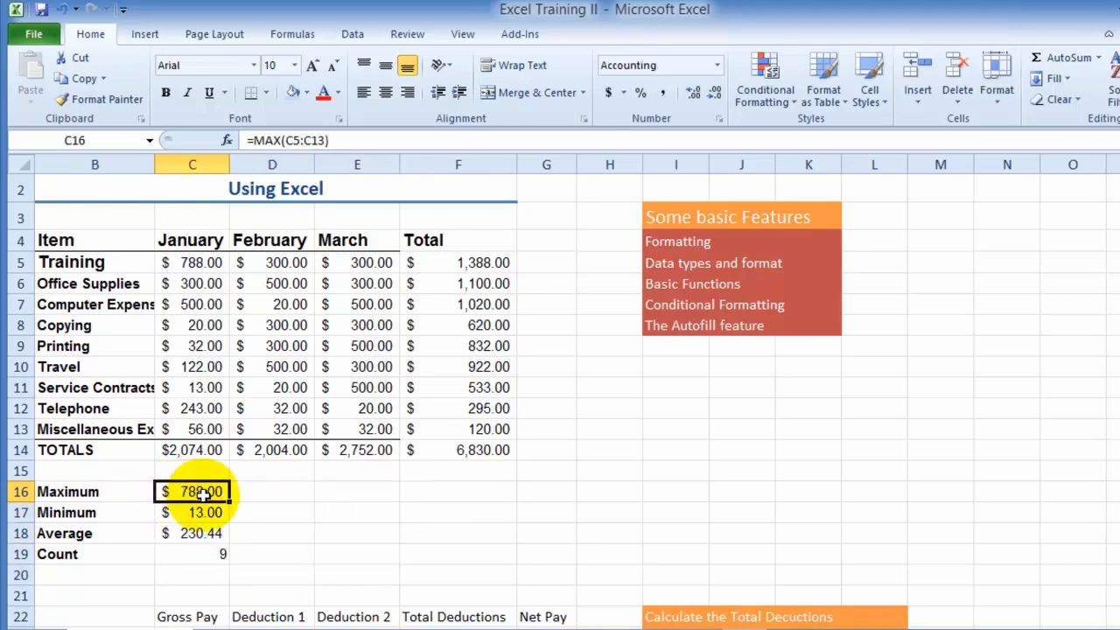
pyautogui.click(188, 451)
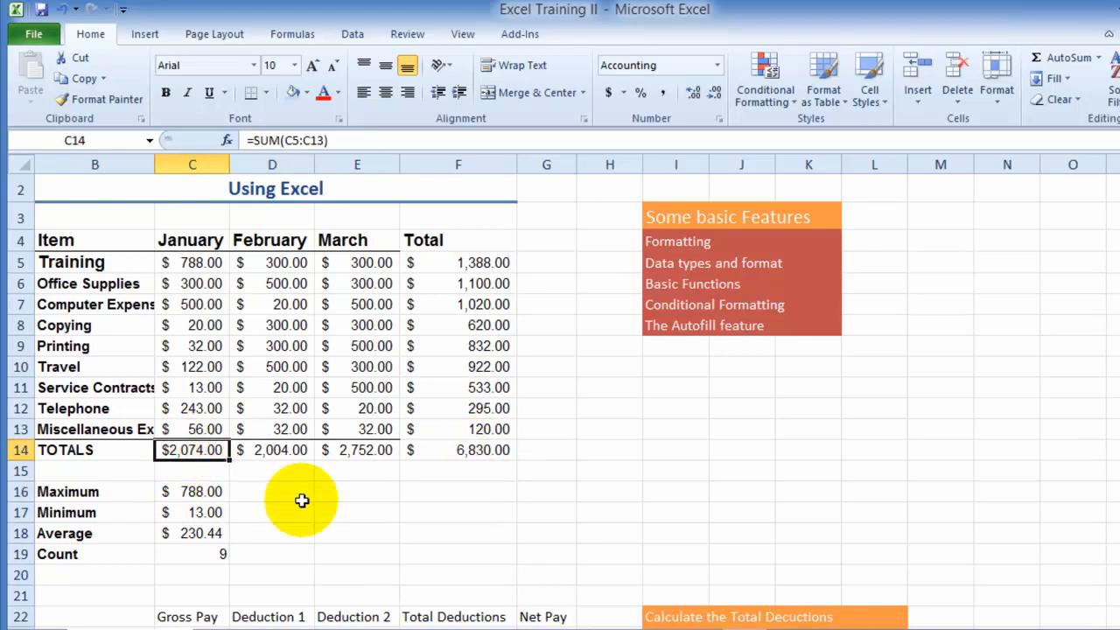
# - Review the MAX formula in C16 and autofill it across the Maximum row through the Total column in F16
pyautogui.click(194, 492)
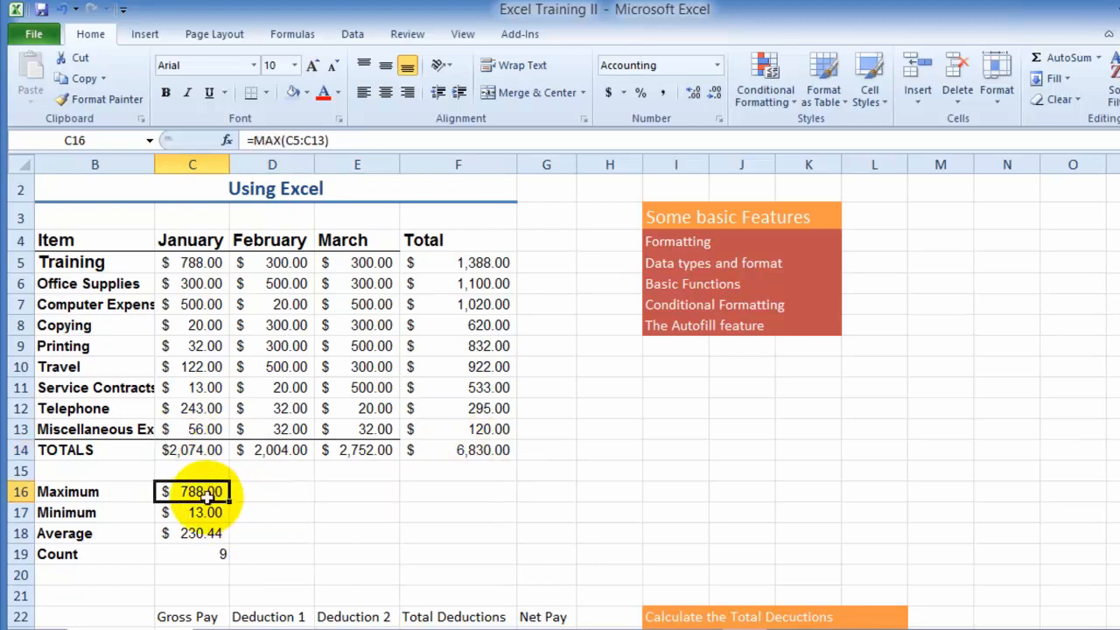
pyautogui.click(326, 140)
pyautogui.moveTo(328, 138); pyautogui.dragTo(233, 133)
pyautogui.press('Escape')
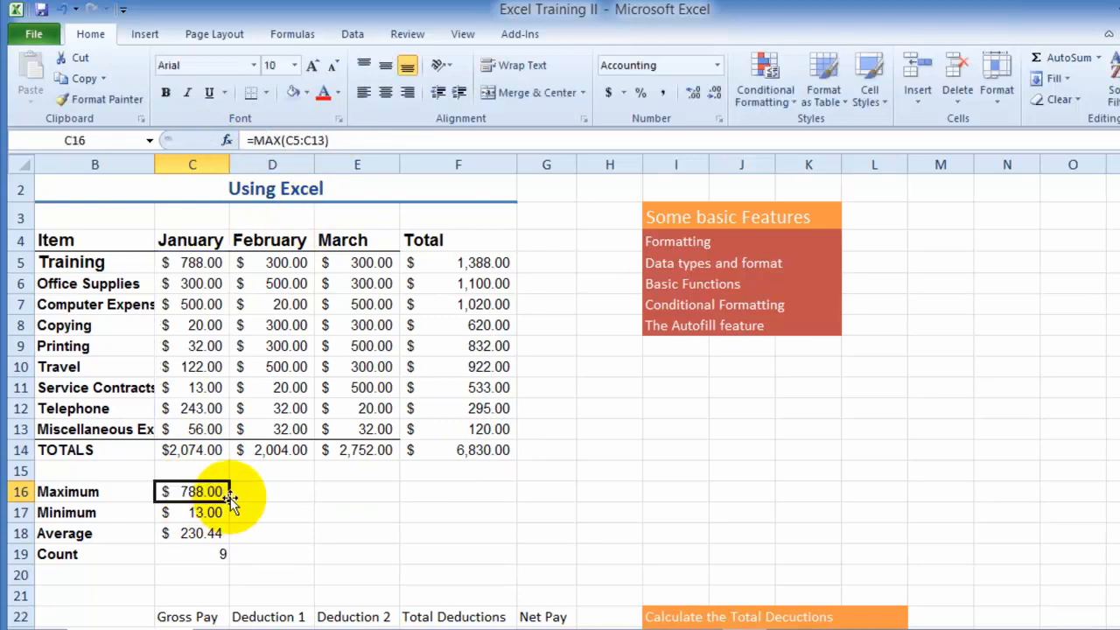
pyautogui.moveTo(229, 500); pyautogui.dragTo(464, 492)
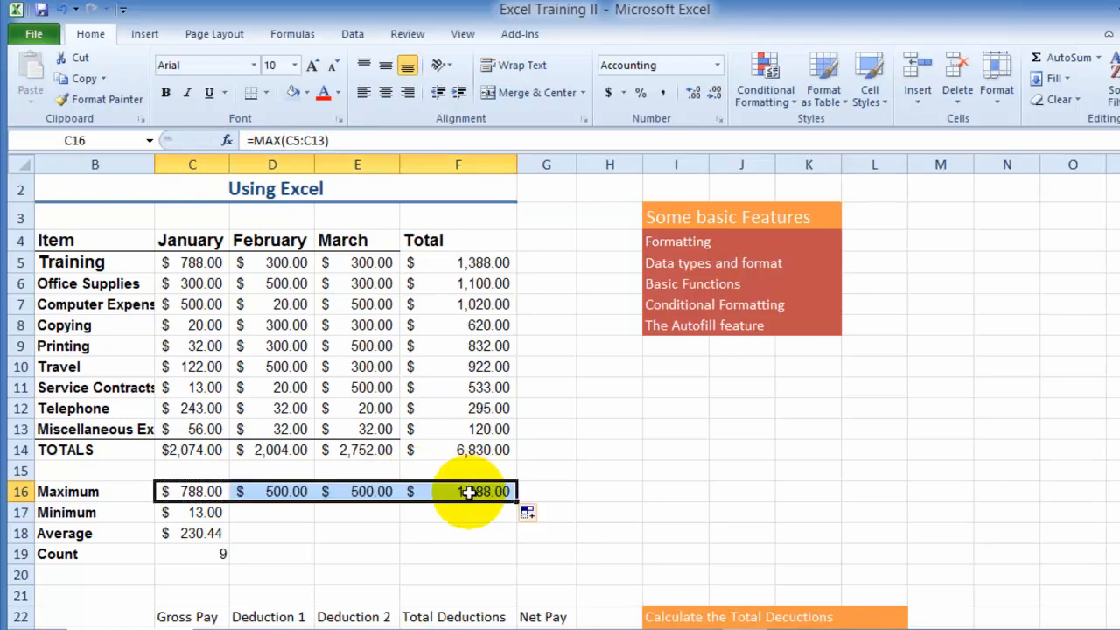
# - Check the cell ranges used by the copied MAX formulas for February in D16 and March in E16
pyautogui.click(295, 515)
pyautogui.click(300, 492)
pyautogui.click(301, 494)
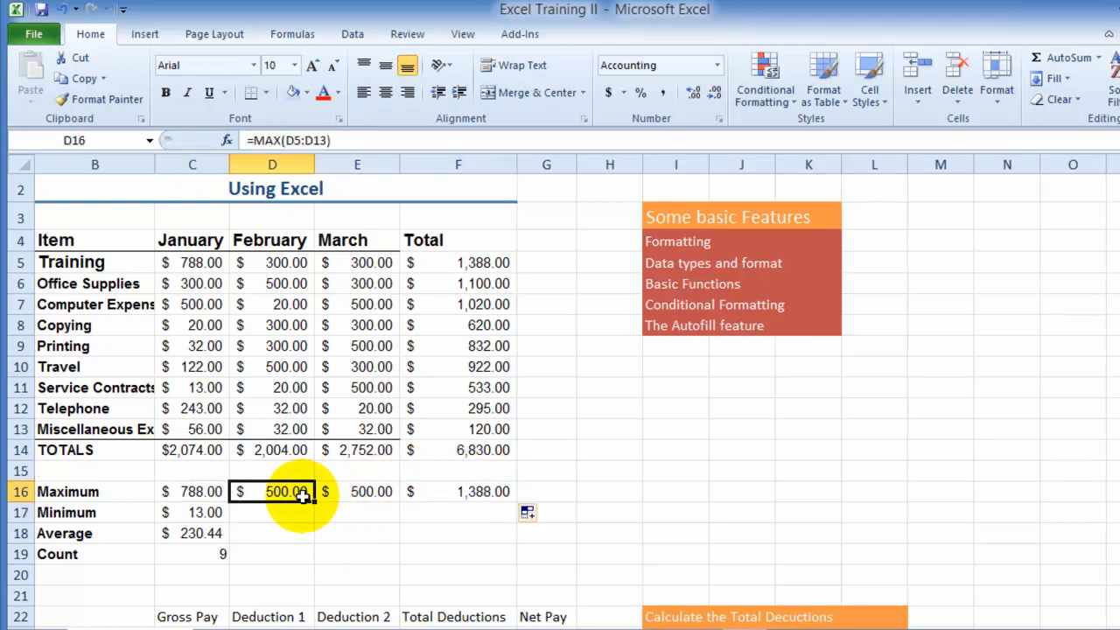
pyautogui.click(369, 492)
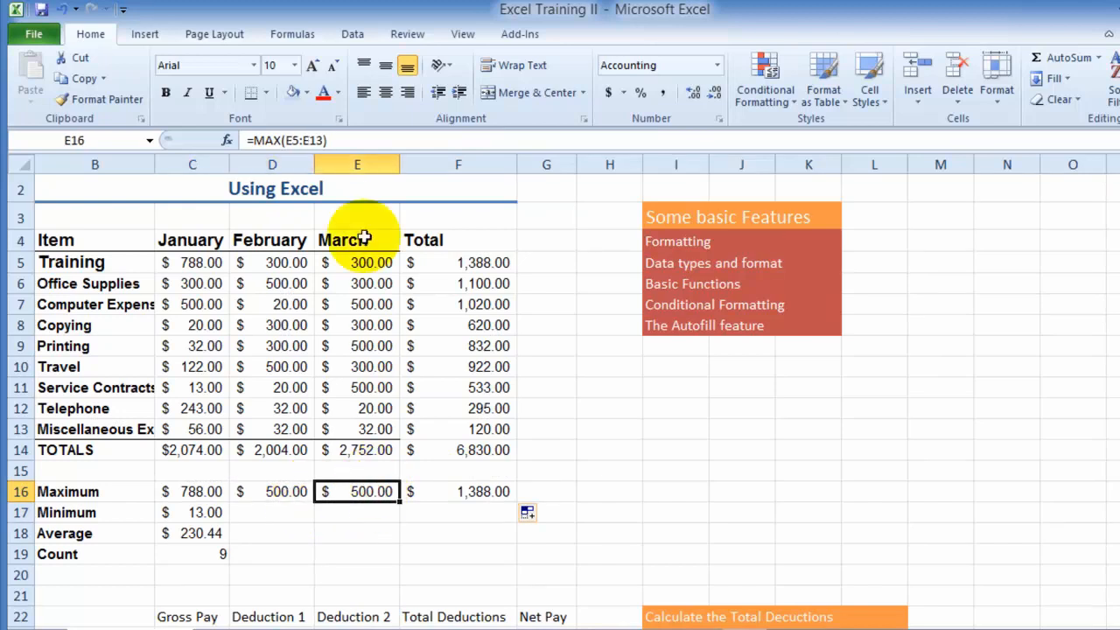
# - Check the cell ranges of the March MAX formula in E16 and the January MAX formula in C16
pyautogui.click(324, 140)
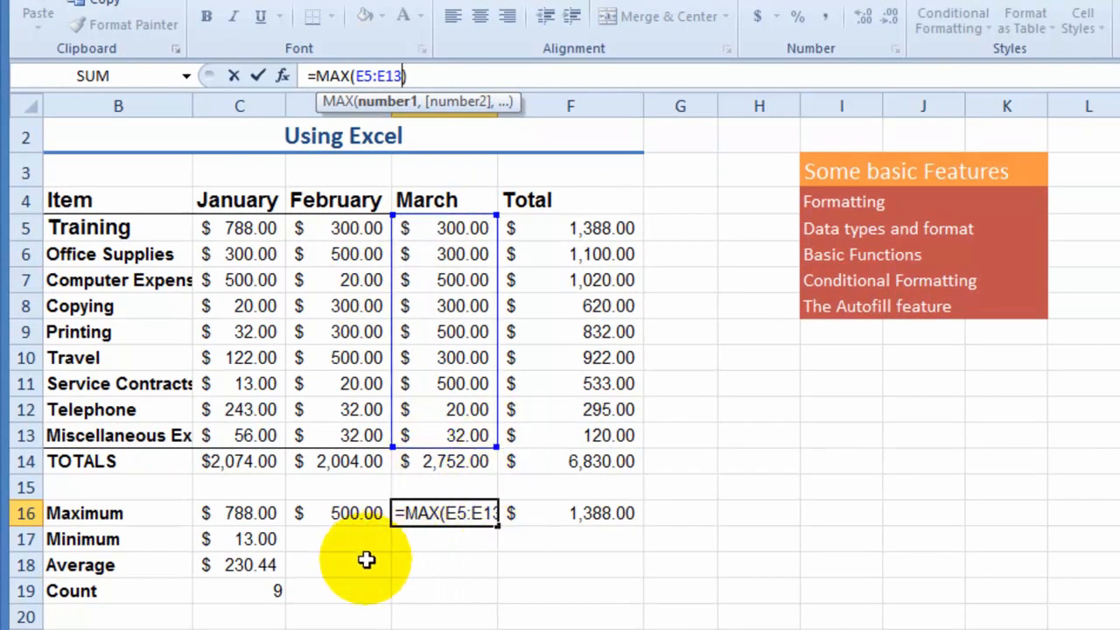
pyautogui.hotkey('ctrl', 'Return')
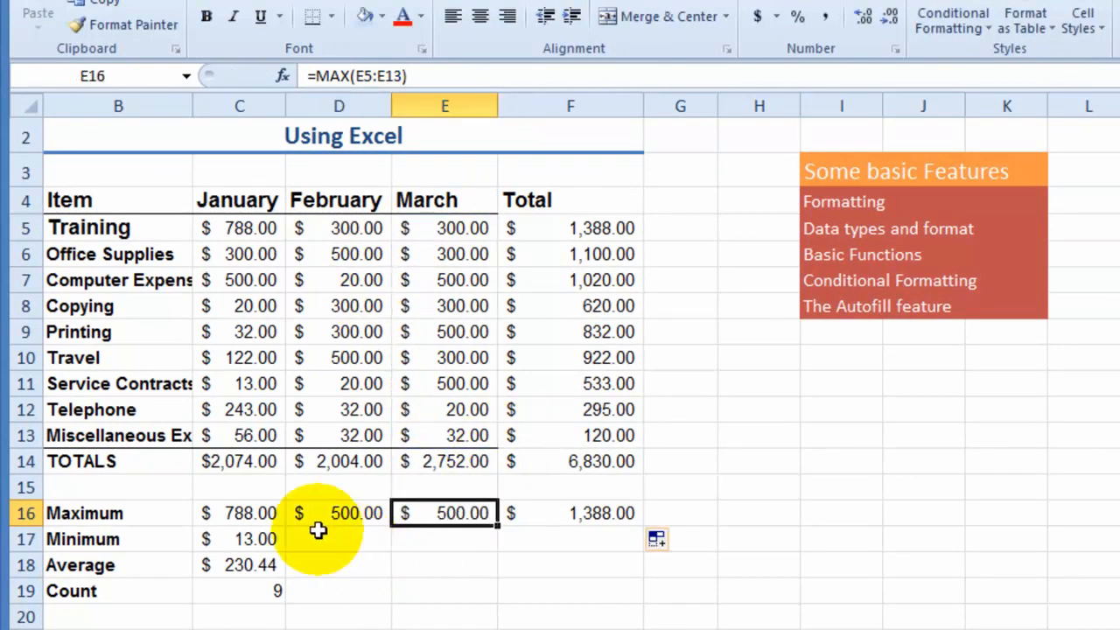
pyautogui.click(245, 518)
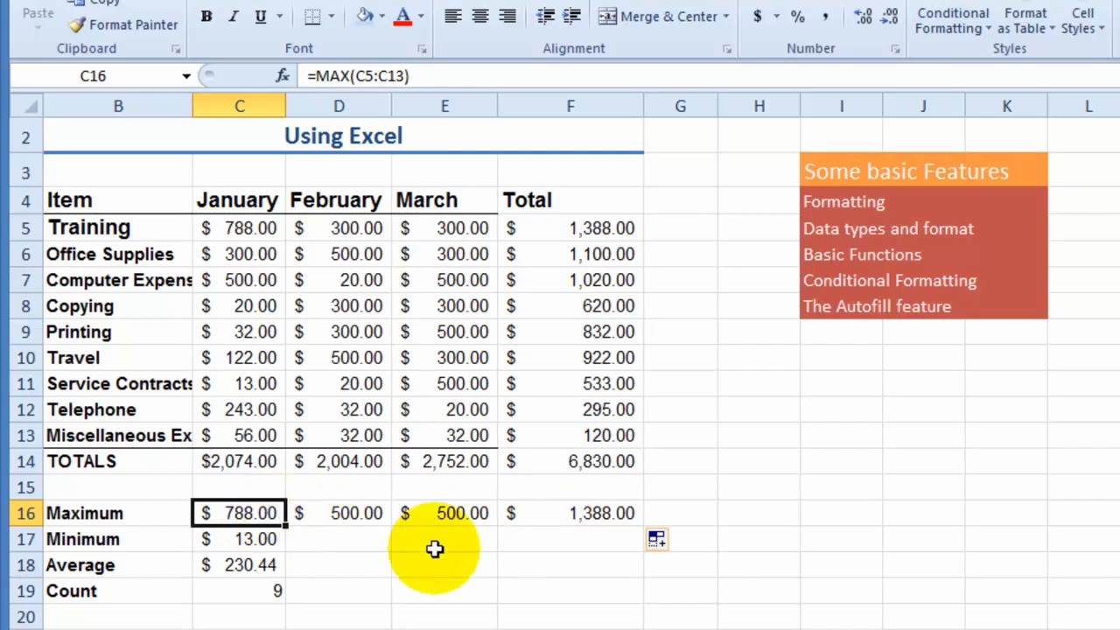
# - Autofill the January Maximum, Minimum, Average and Count formulas in C16:C19 across to the Total column, F16:F19
pyautogui.click(295, 545)
pyautogui.click(256, 508)
pyautogui.moveTo(257, 506); pyautogui.dragTo(278, 610)
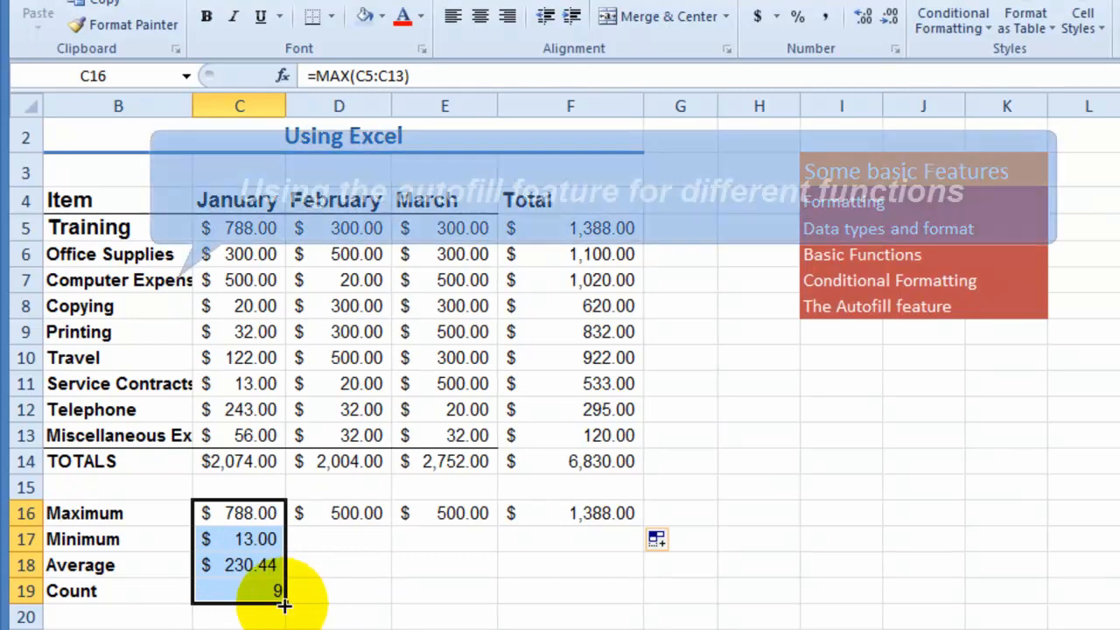
pyautogui.moveTo(284, 601); pyautogui.dragTo(646, 606)
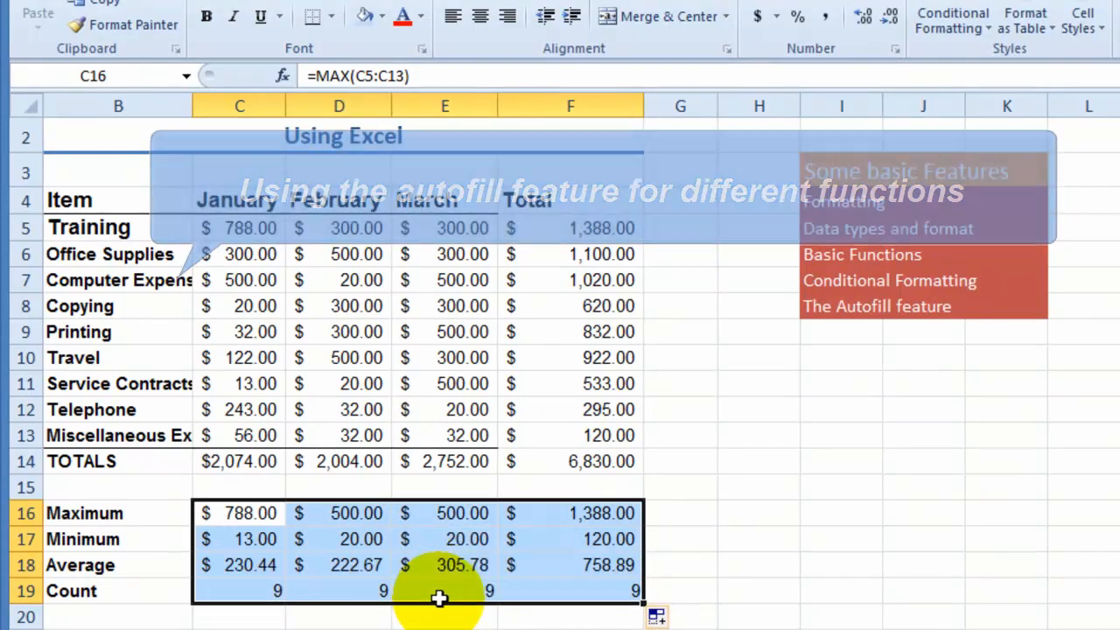
# - Compare the ranges in the AVERAGE formulas for March in E18, January in C18 and February in D18
pyautogui.click(460, 562)
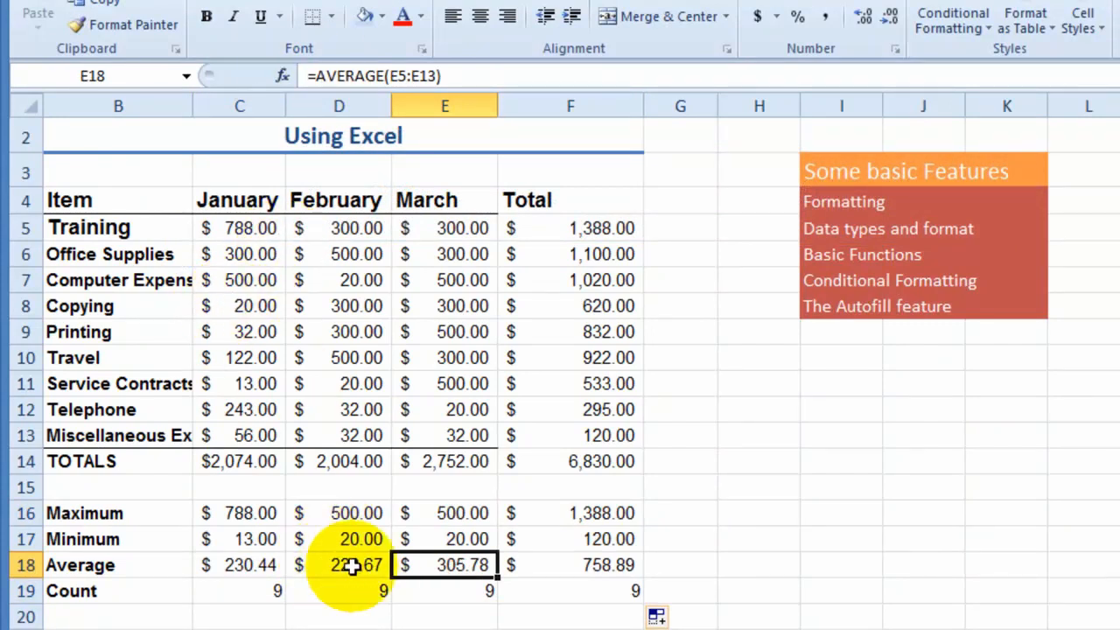
pyautogui.click(263, 569)
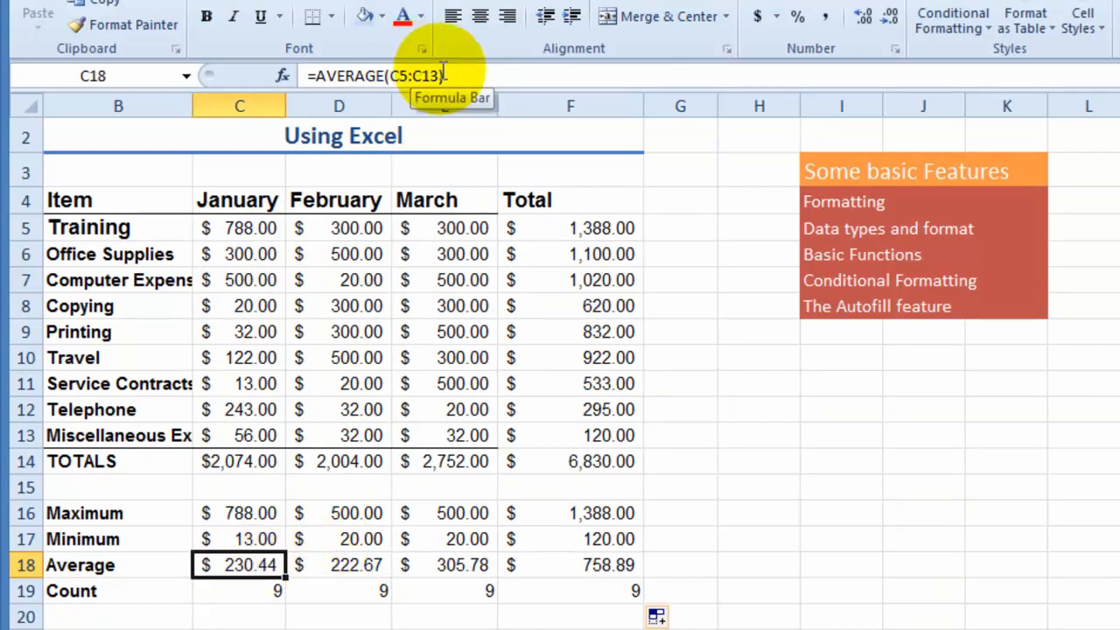
pyautogui.click(355, 567)
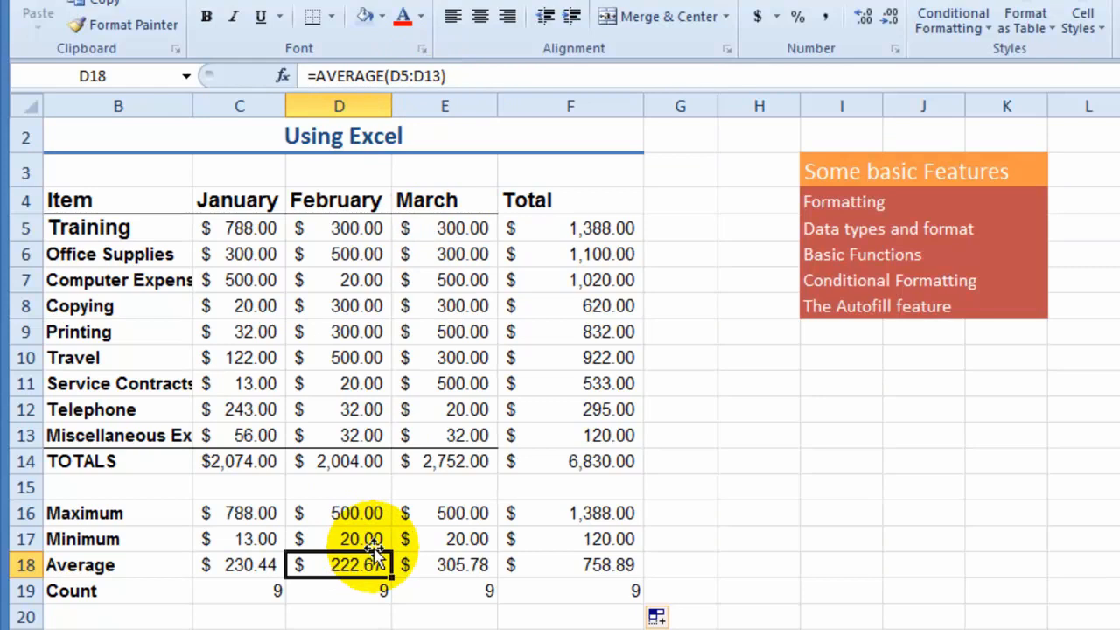
pyautogui.click(1119, 200)
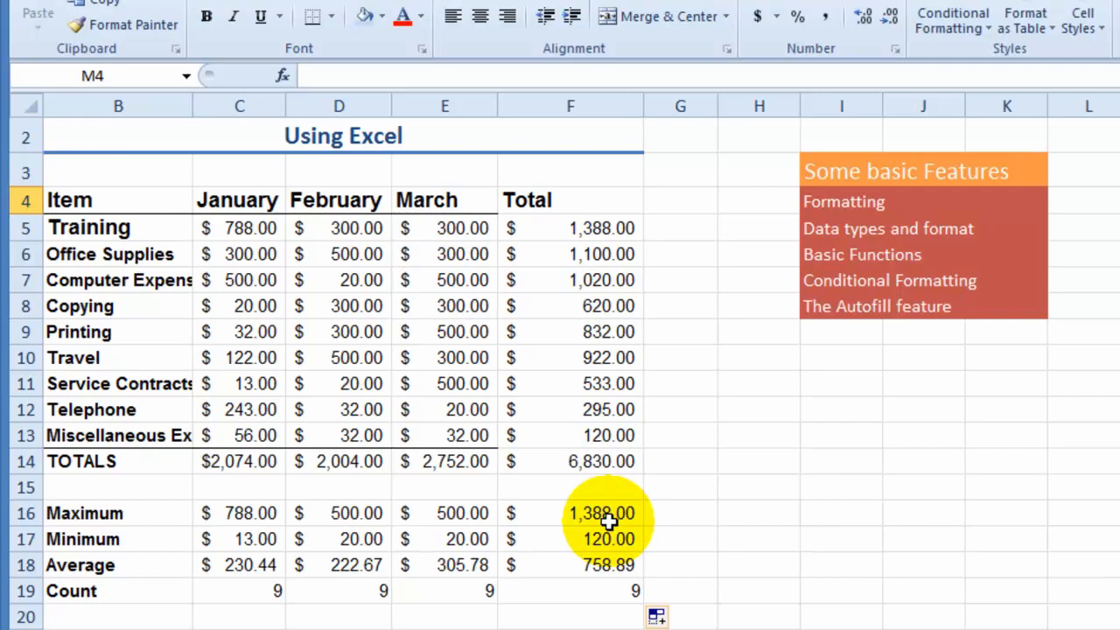
# - Review the February maximum in D16, the January total in C14, the January minimum in C17 and the Average and Count labels
pyautogui.click(376, 516)
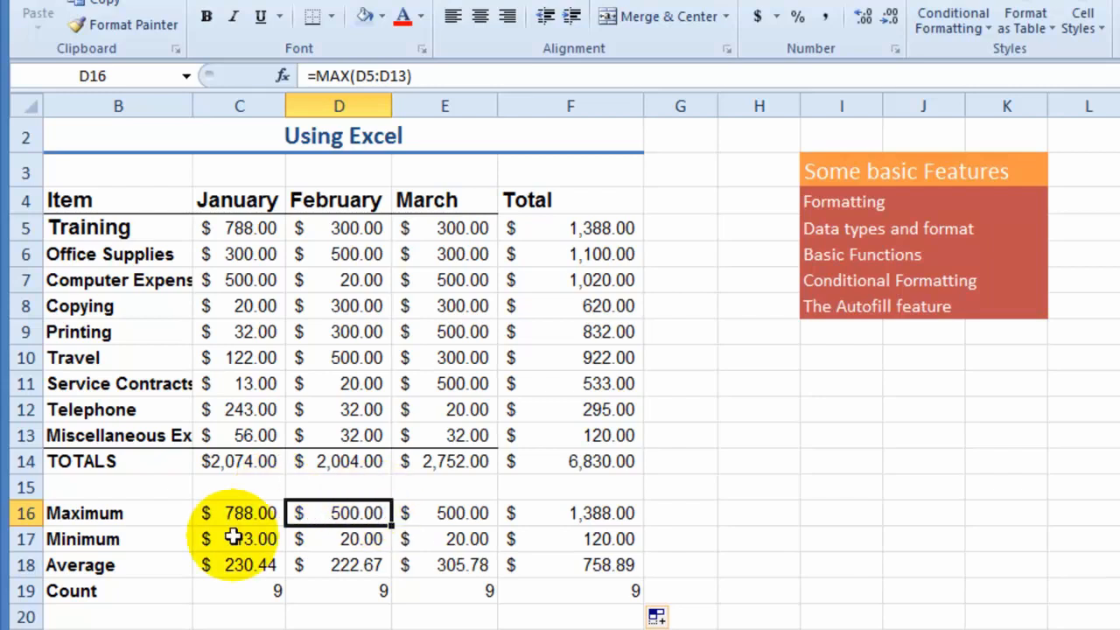
pyautogui.click(237, 459)
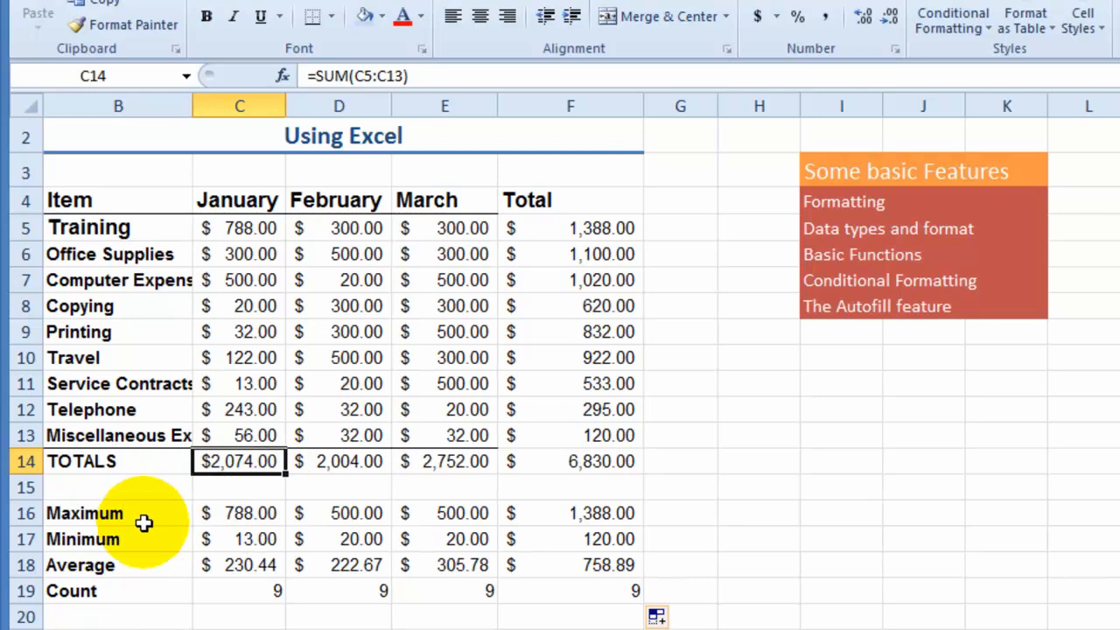
pyautogui.click(241, 541)
pyautogui.click(114, 569)
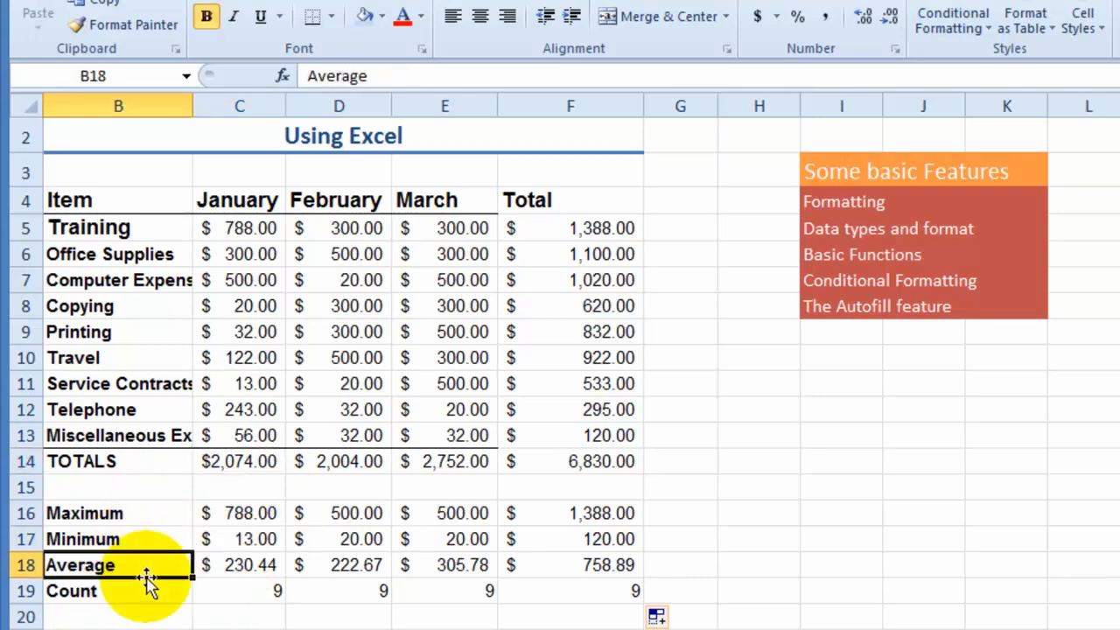
pyautogui.click(155, 593)
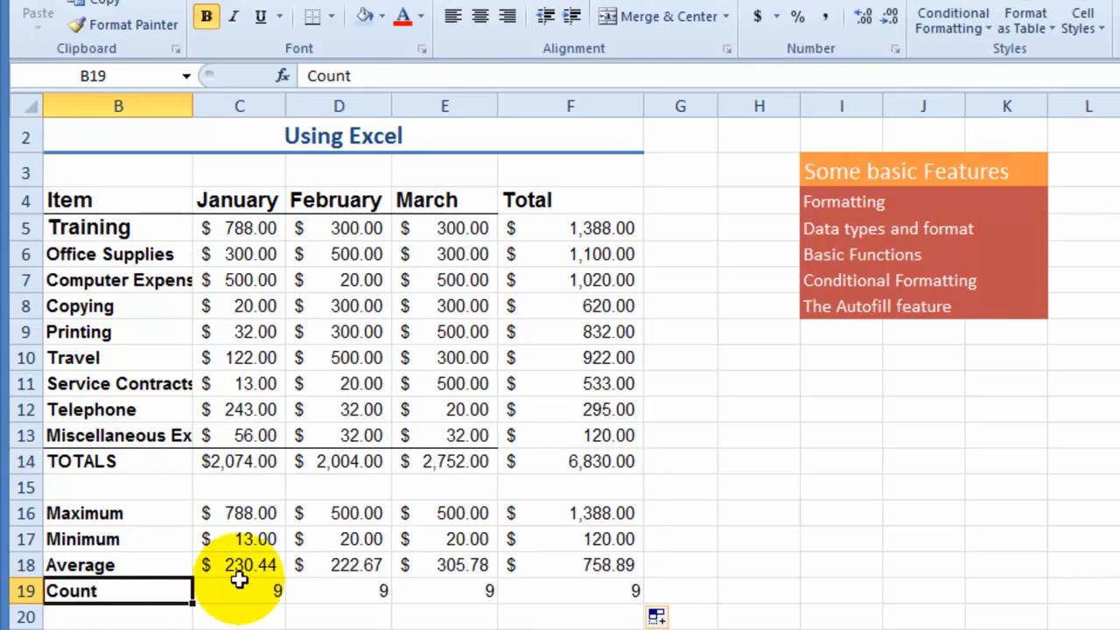
# - Enter the labels Addition, Subtraction, Multiplication and Dividing down cells H15:H18, beside the summary rows
pyautogui.click(680, 539)
pyautogui.scroll(-3, 674, 534)
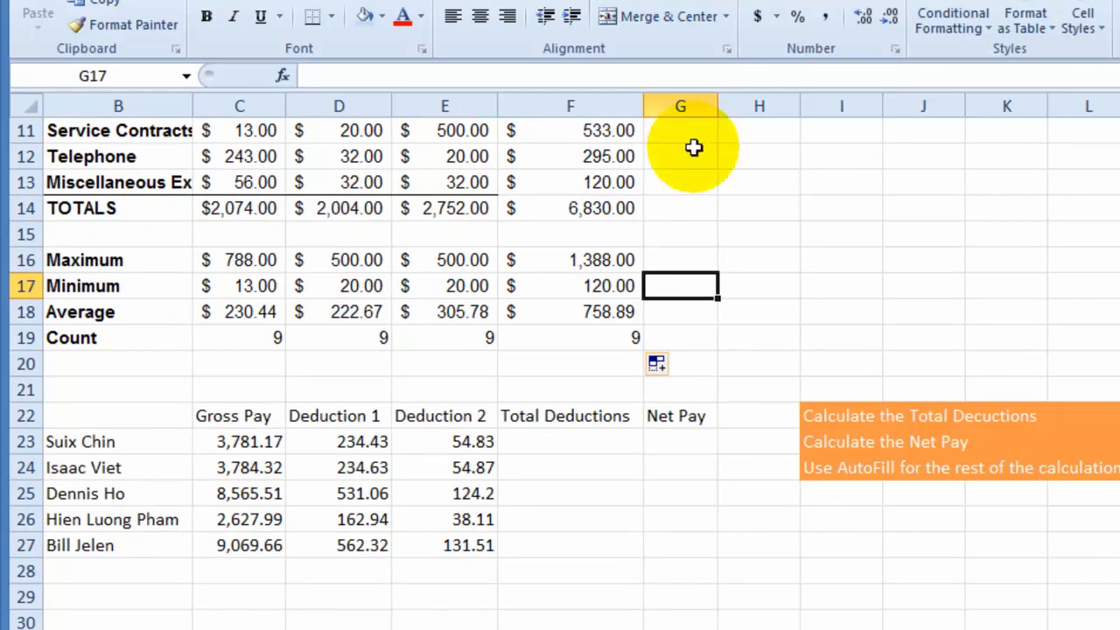
pyautogui.click(776, 231)
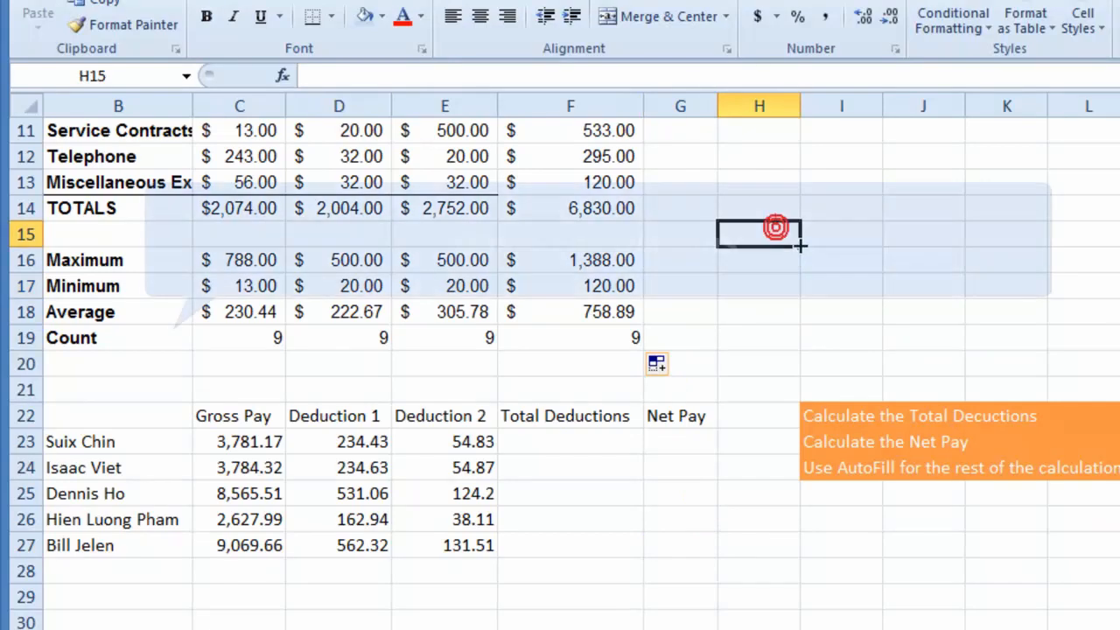
pyautogui.press('Down')
pyautogui.write('Subtraction')
pyautogui.press('Return')
pyautogui.write('Multiplication')
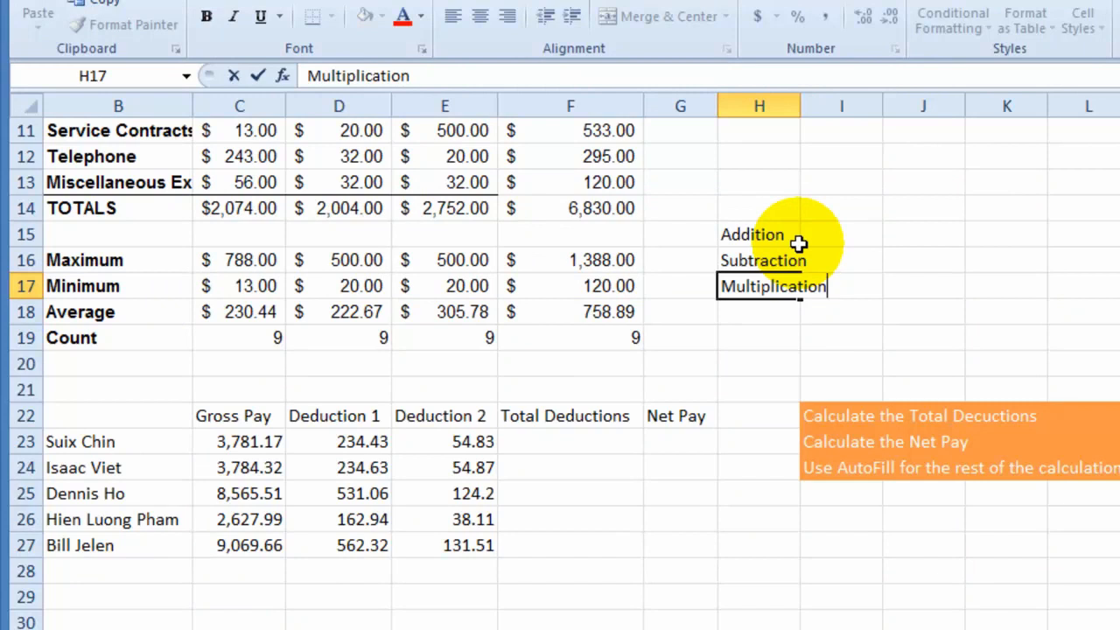
pyautogui.click(757, 312)
pyautogui.write('Dividing')
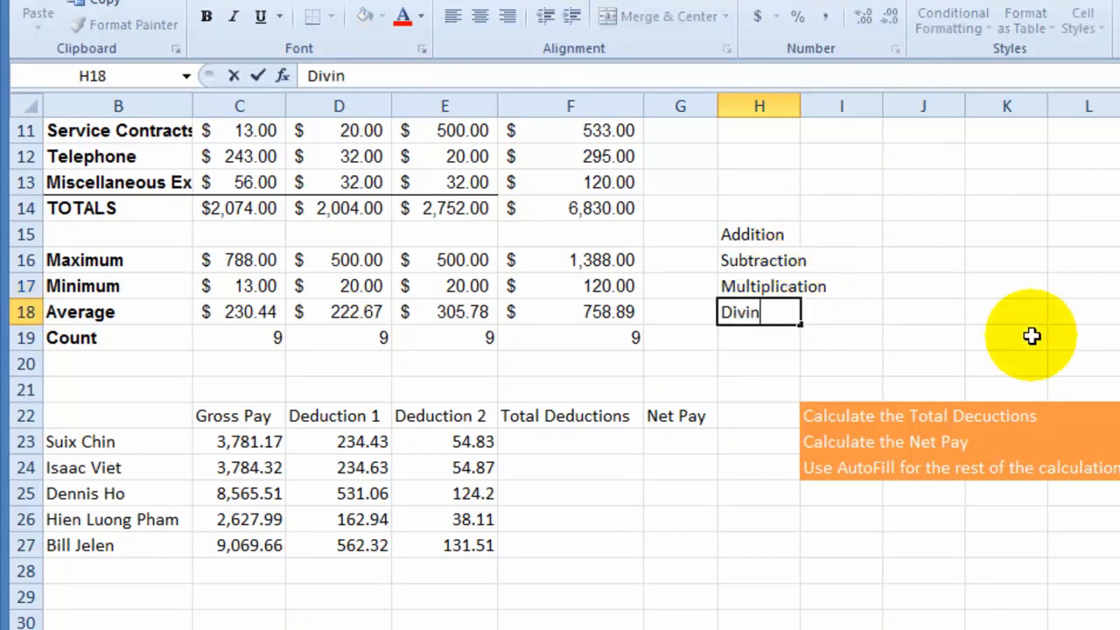
pyautogui.click(841, 234)
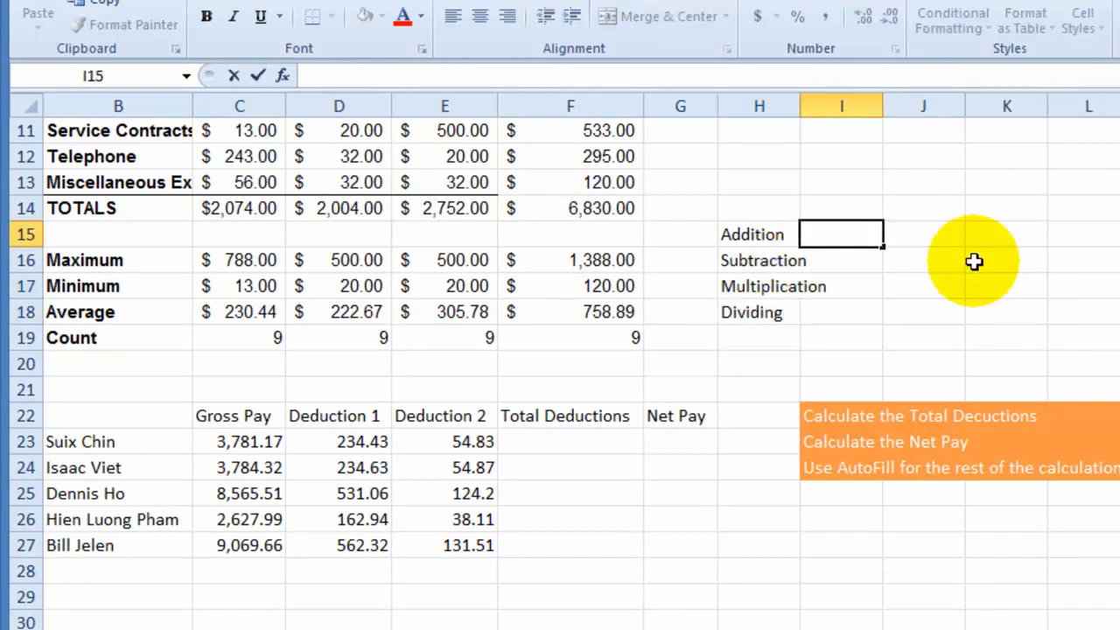
# - Widen column H to fit its labels and enter "sum or +" beside Addition in I15
pyautogui.click(792, 105)
pyautogui.moveTo(805, 107); pyautogui.dragTo(847, 117)
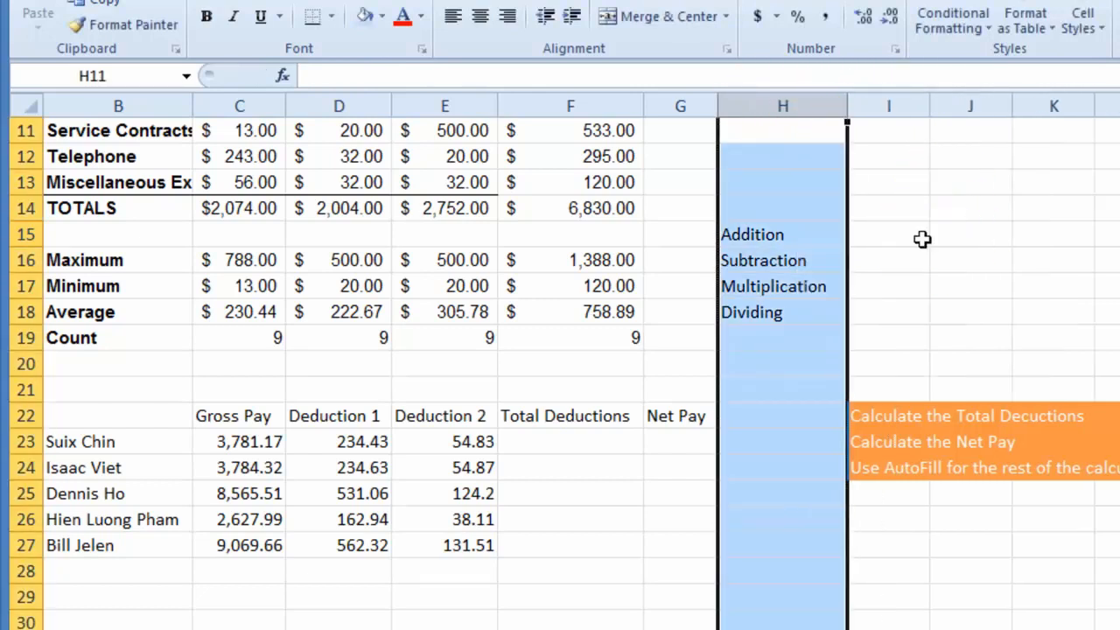
pyautogui.click(910, 234)
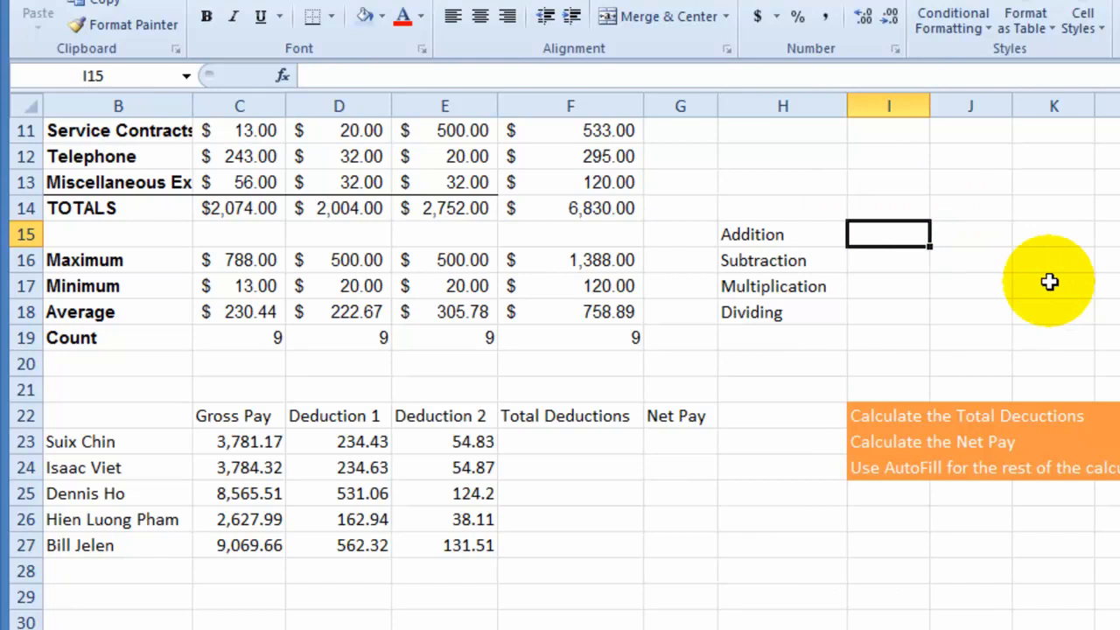
pyautogui.write('sum or +')
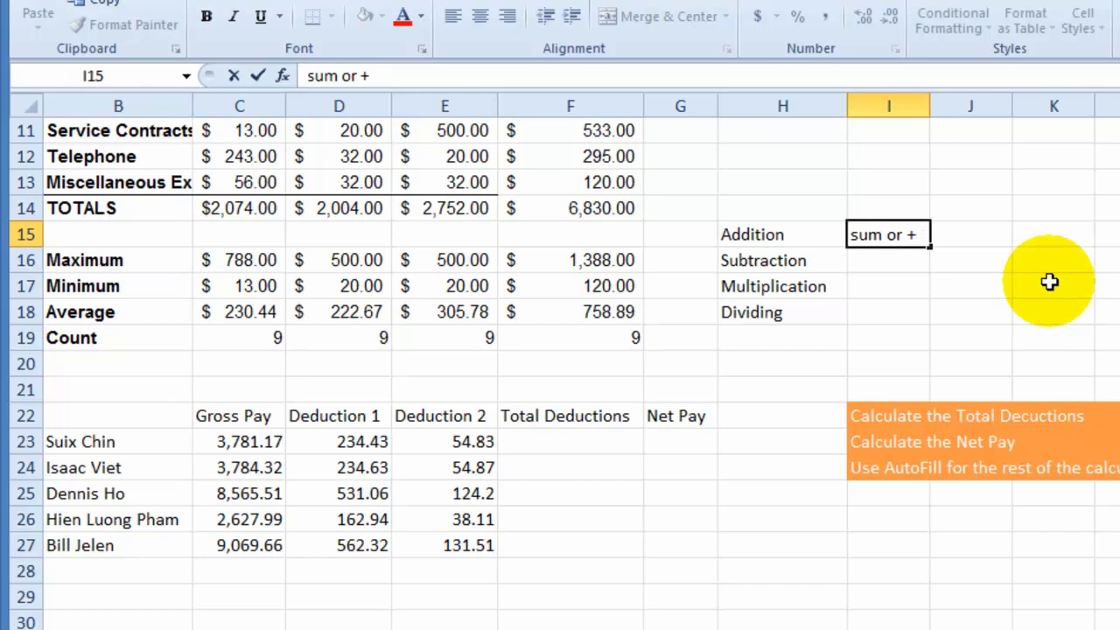
pyautogui.press('Return')
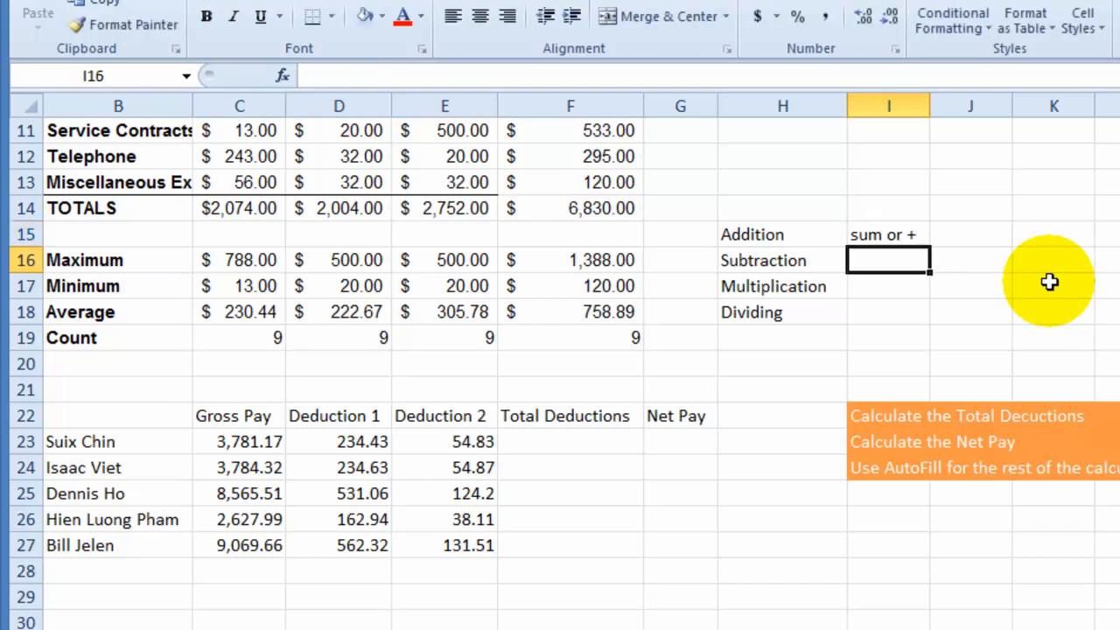
# - Enter the operators -, * and / in I16:I18 beside Subtraction, Multiplication and Dividing
pyautogui.click(886, 237)
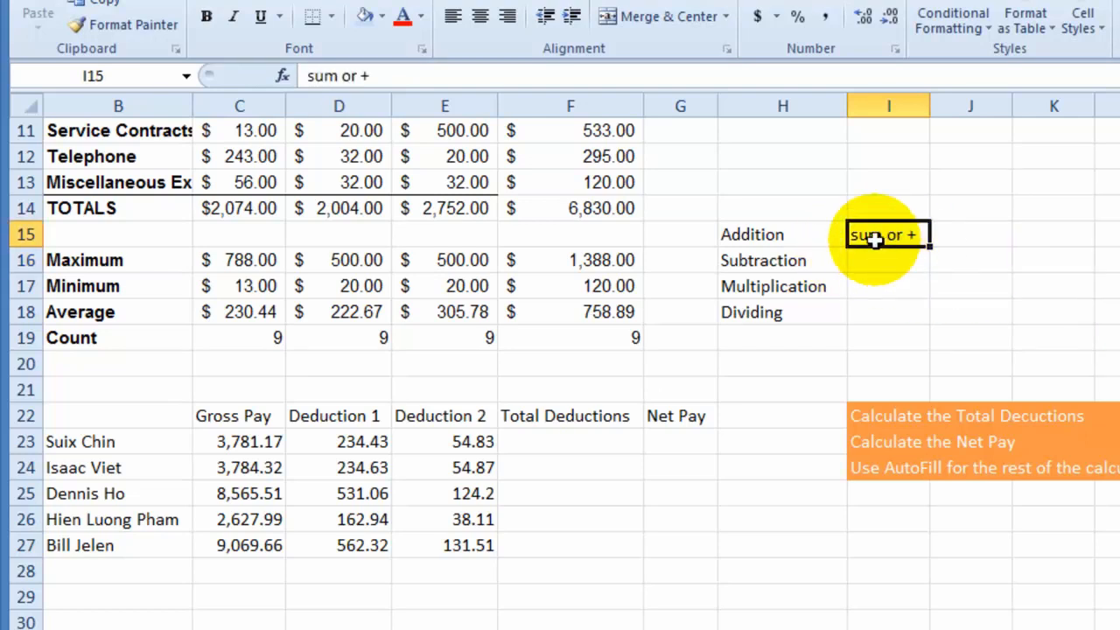
pyautogui.click(230, 208)
pyautogui.click(881, 260)
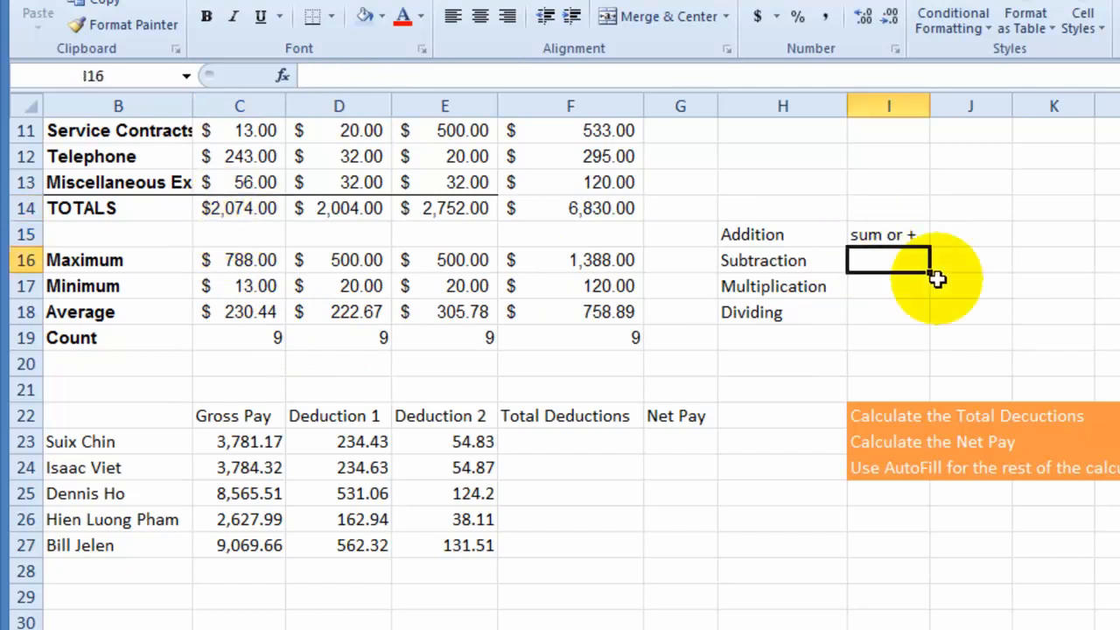
pyautogui.write('-')
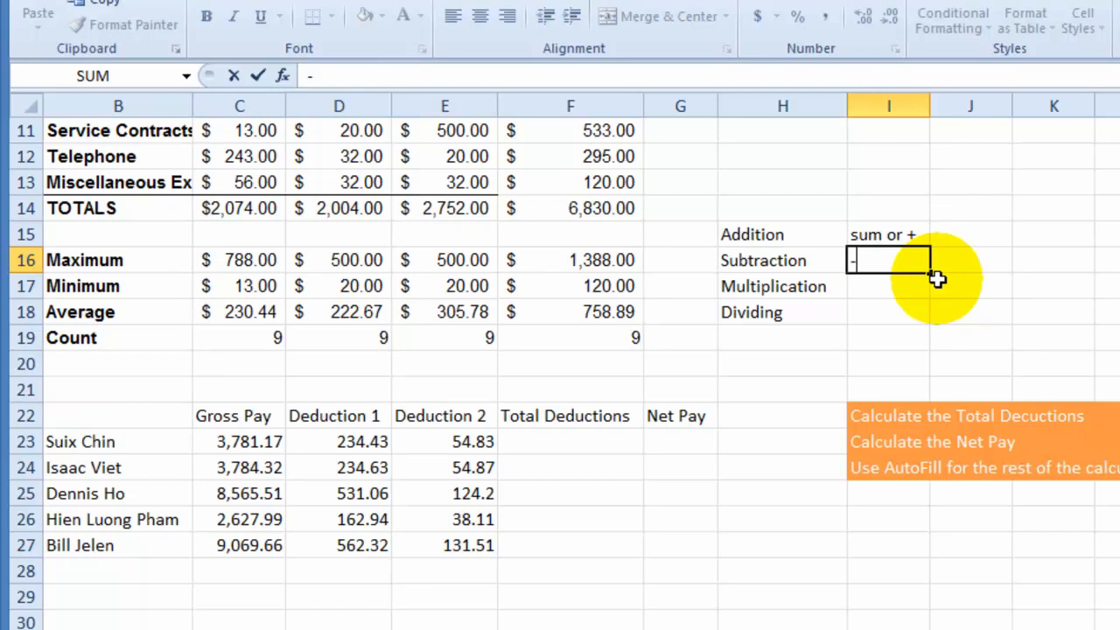
pyautogui.press('Return')
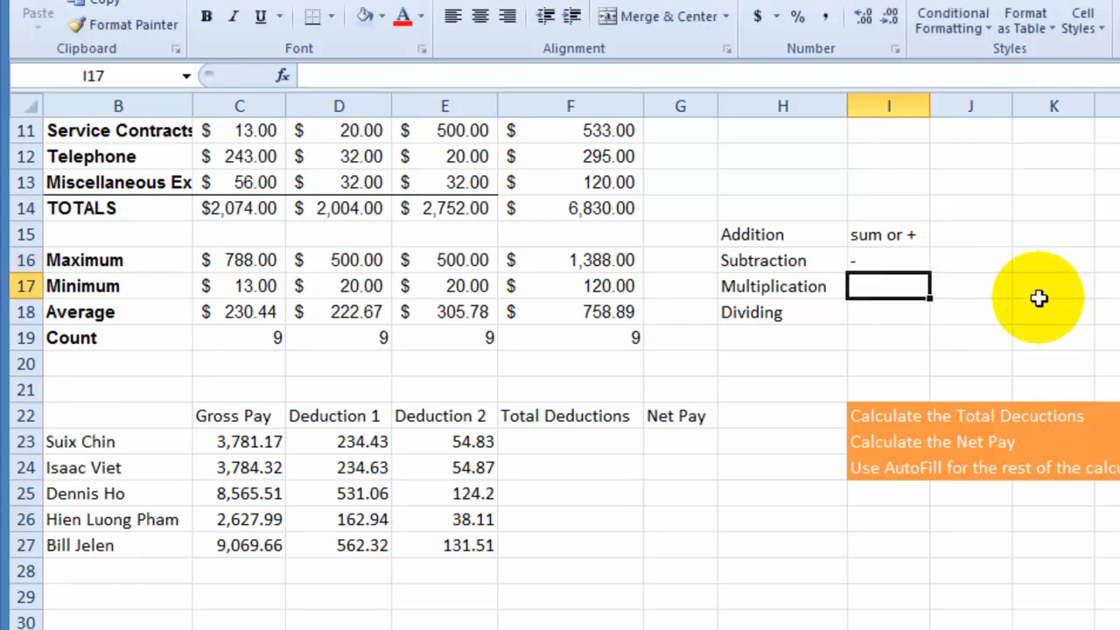
pyautogui.write('*')
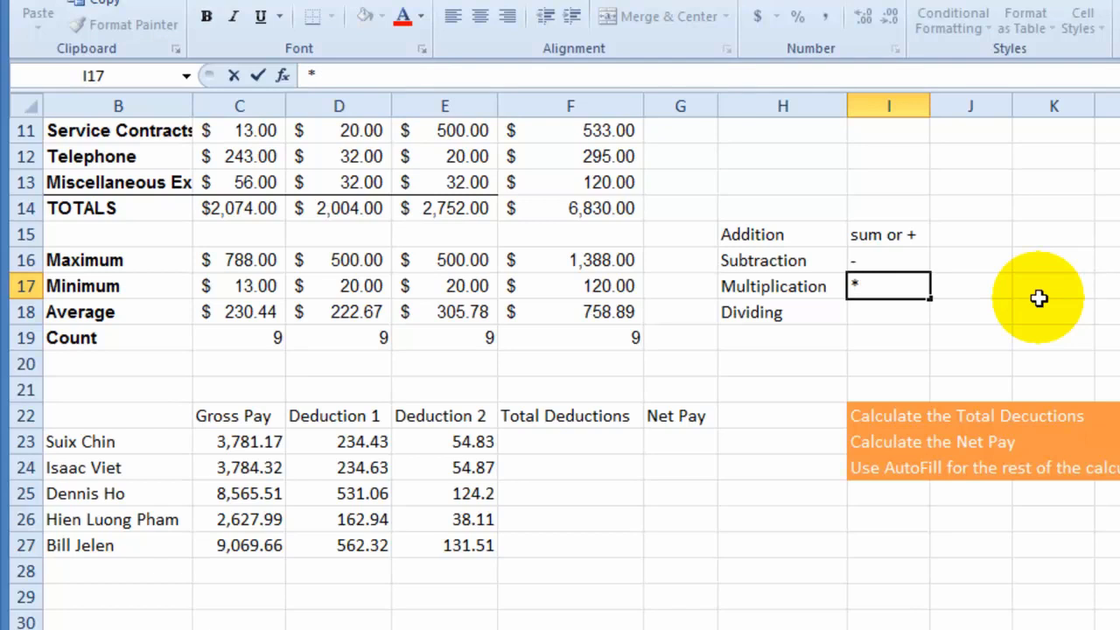
pyautogui.click(871, 323)
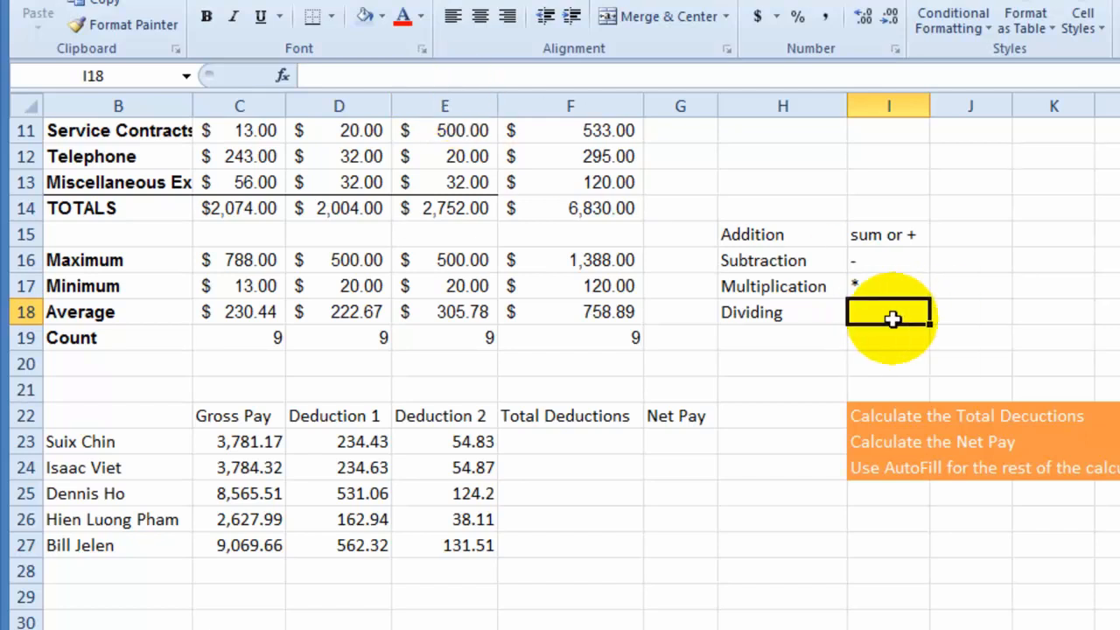
pyautogui.write('/')
pyautogui.press('Return')
# - Examine the payroll table's employee names, Gross Pay, Deduction 1 and Deduction 2 columns, and the empty Total Deductions cell F23
pyautogui.click(584, 450)
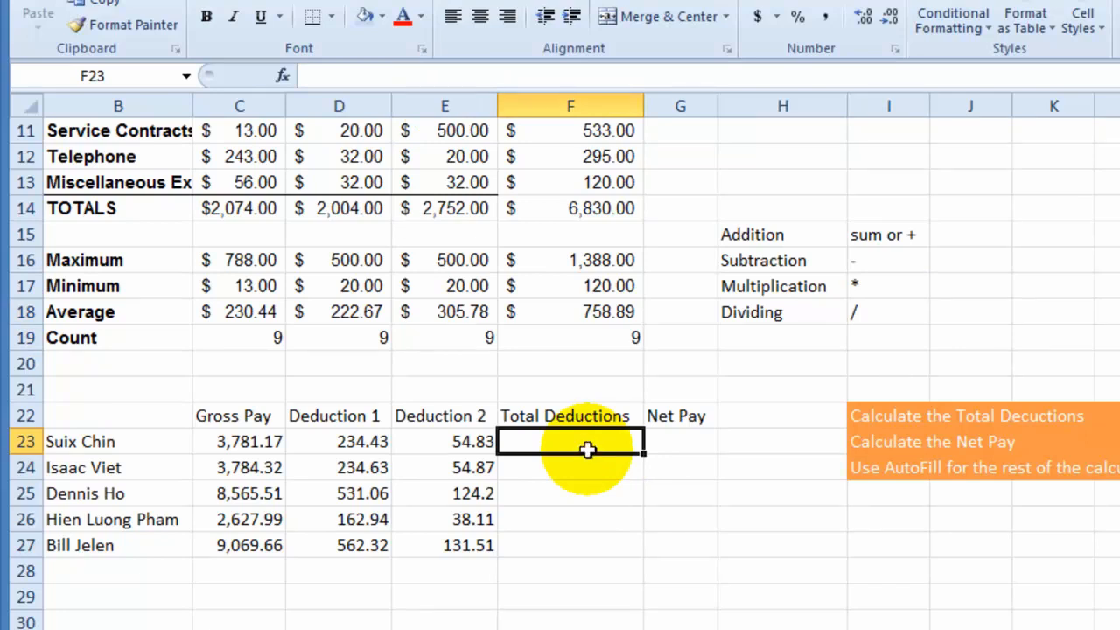
pyautogui.moveTo(131, 442); pyautogui.dragTo(130, 546)
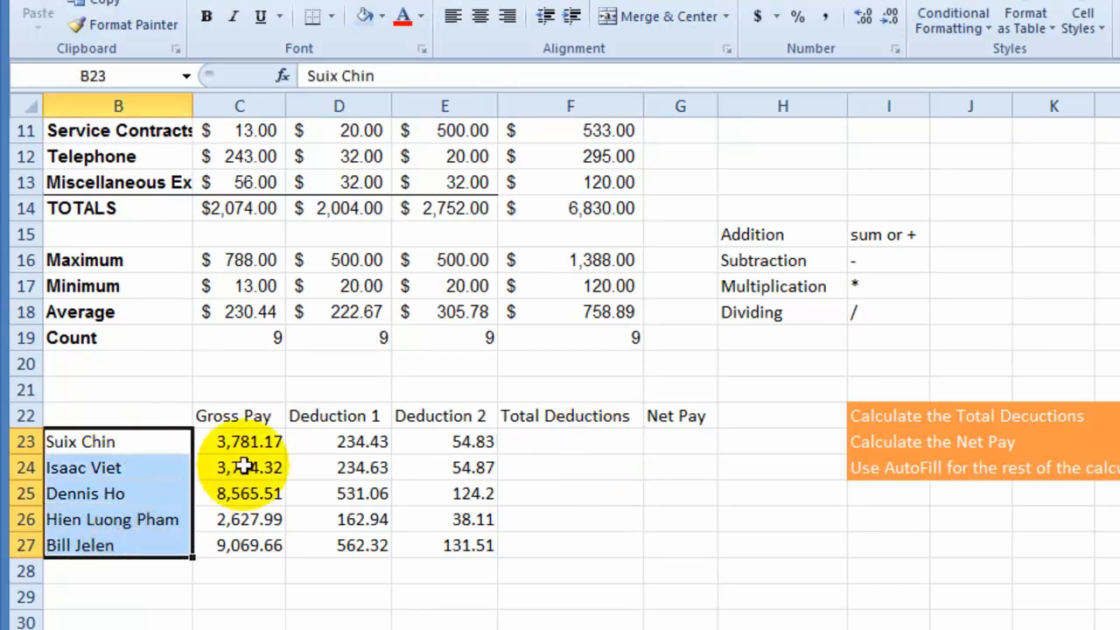
pyautogui.moveTo(269, 423); pyautogui.dragTo(250, 538)
pyautogui.moveTo(350, 417); pyautogui.dragTo(366, 546)
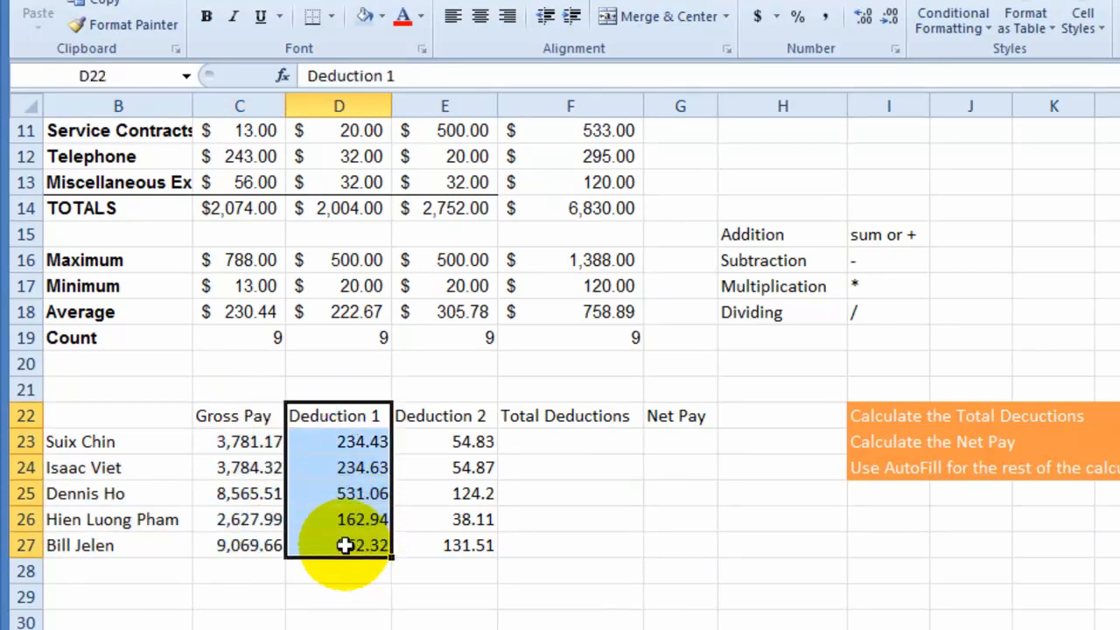
pyautogui.click(360, 444)
pyautogui.moveTo(430, 418); pyautogui.dragTo(444, 543)
# - Enter a SUM formula over D23:E23 in F23 to total the first employee's deductions
pyautogui.click(528, 438)
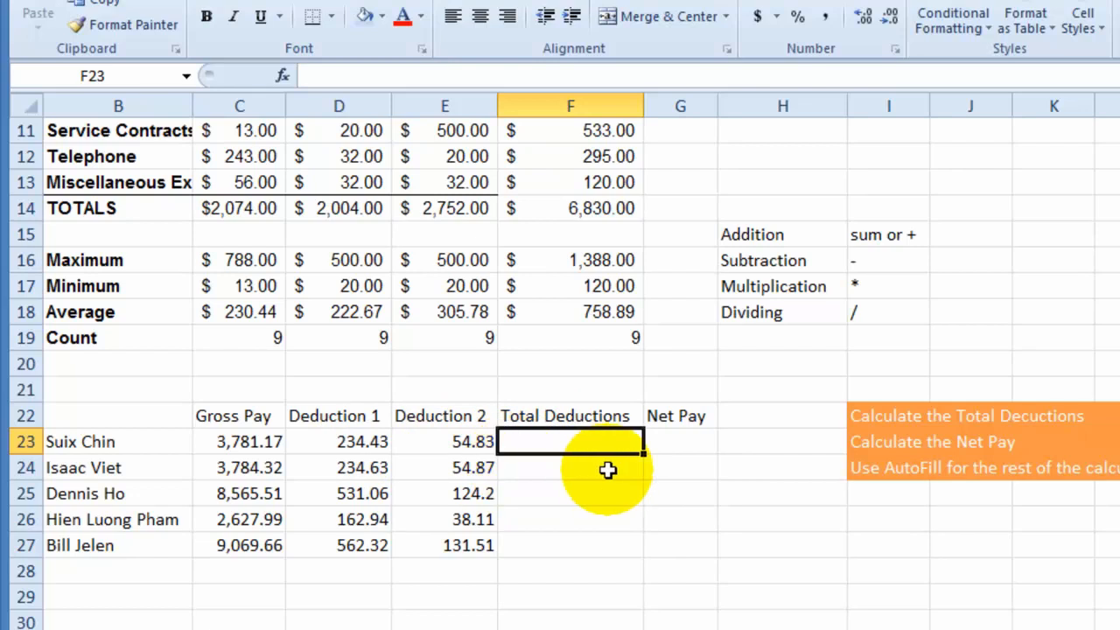
pyautogui.write('=')
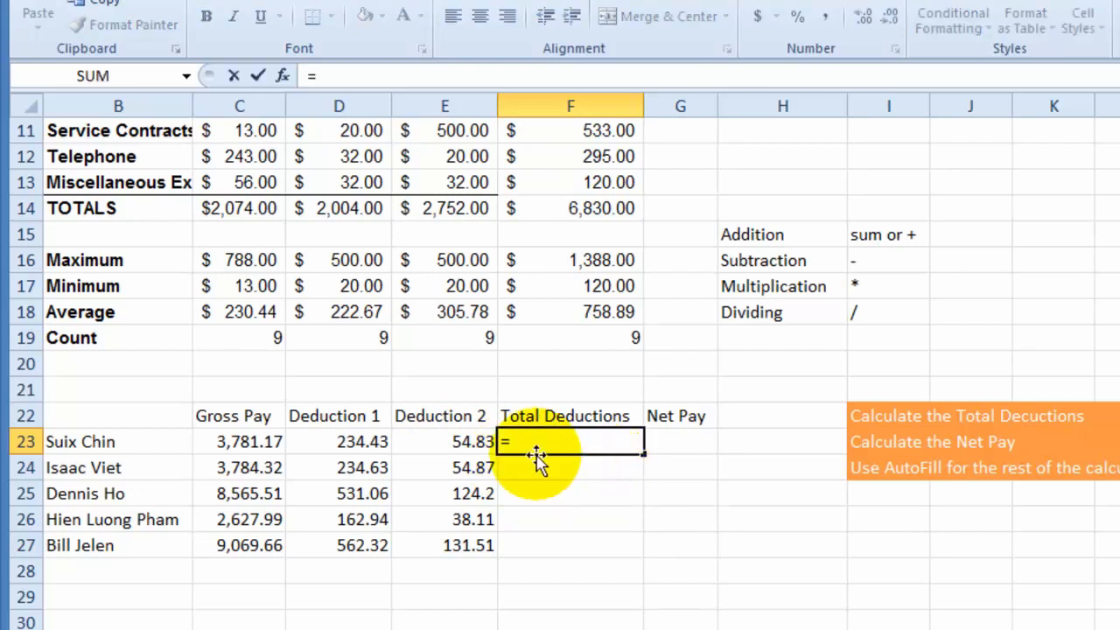
pyautogui.write('sum(')
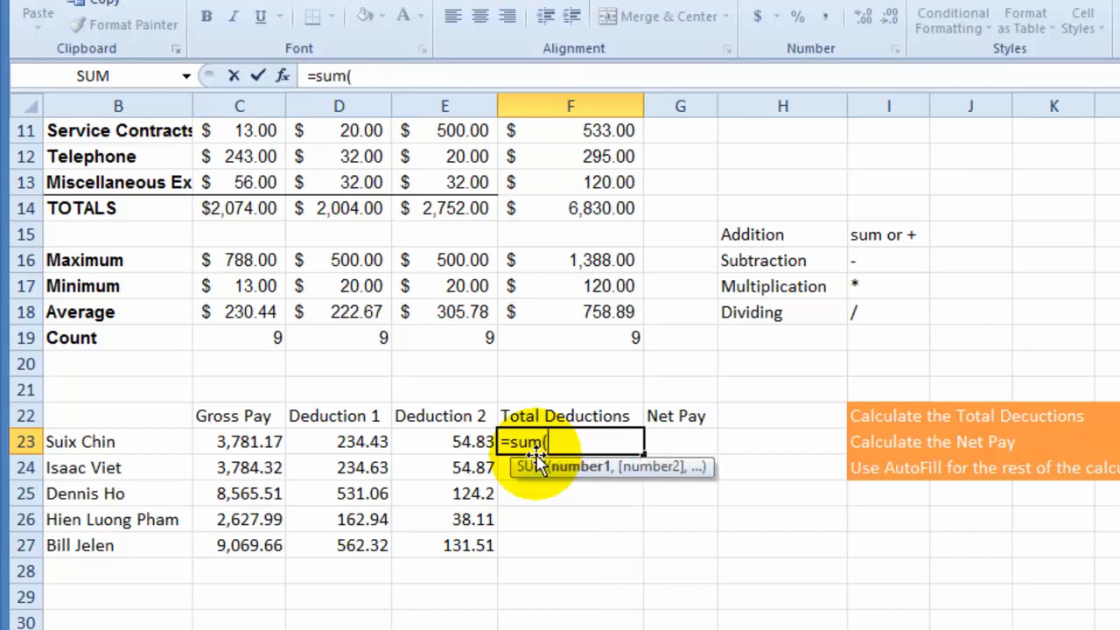
pyautogui.moveTo(342, 442); pyautogui.dragTo(460, 442)
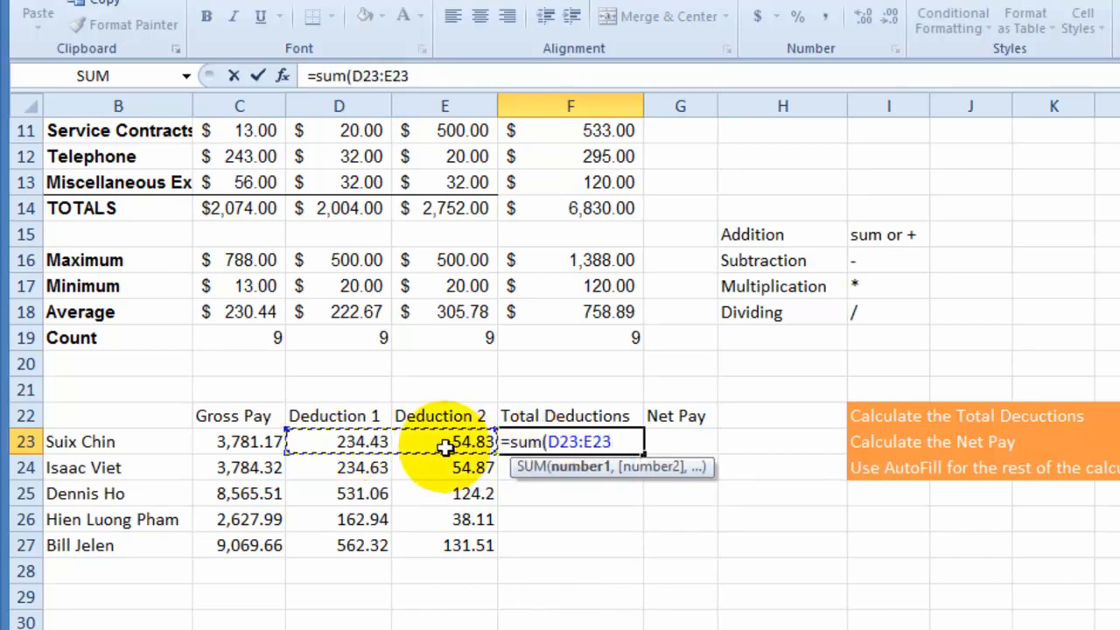
pyautogui.press('Return')
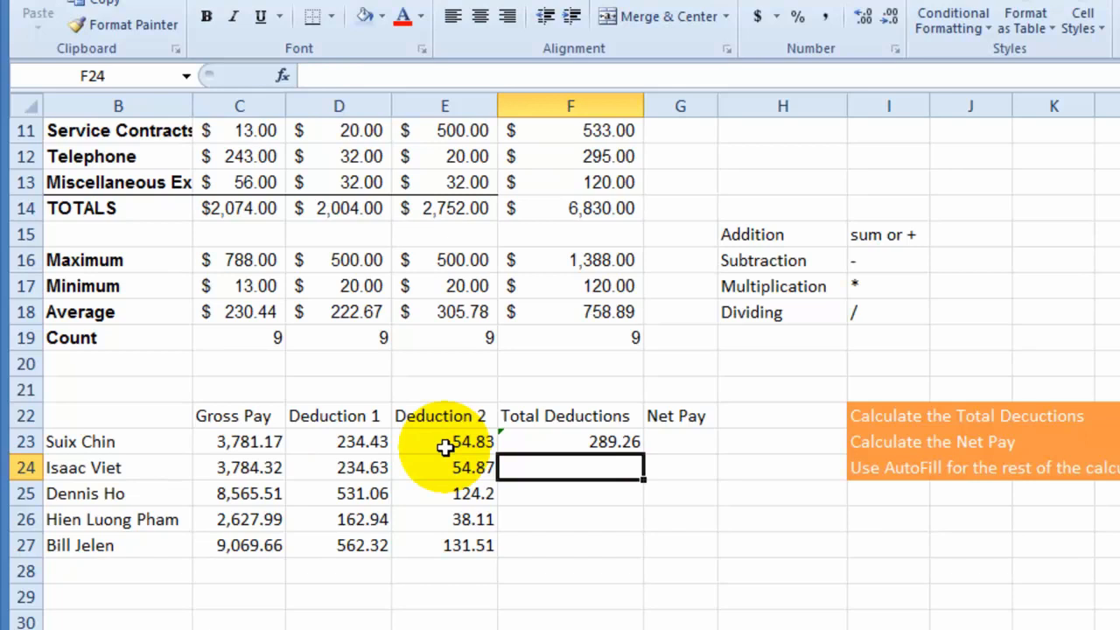
# - Autofill the Total Deductions formula from F23 down through F27
pyautogui.click(545, 440)
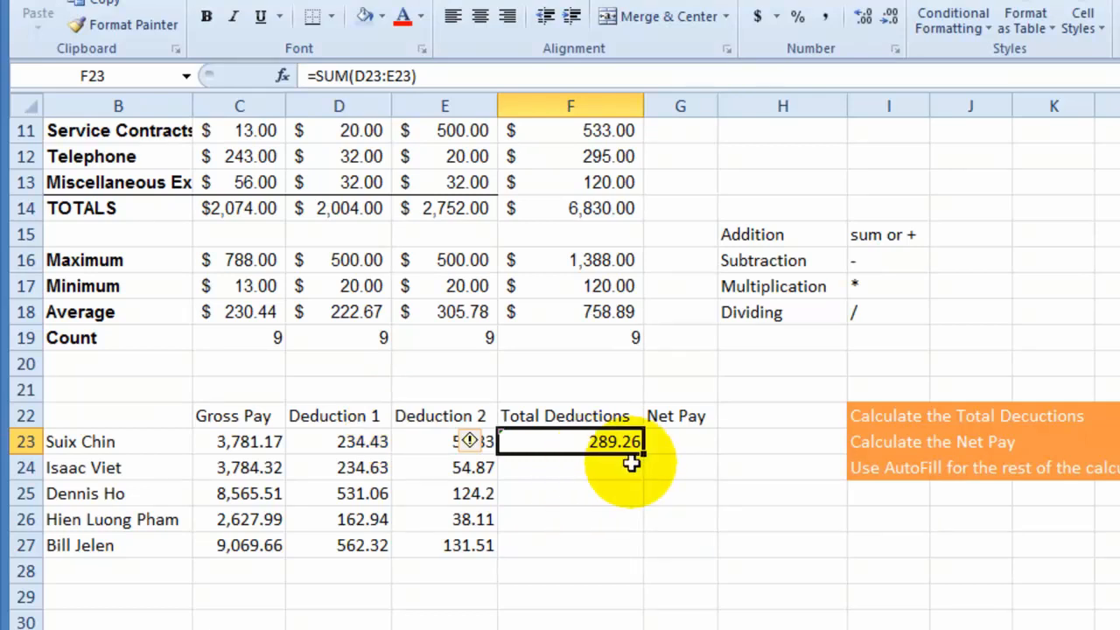
pyautogui.moveTo(472, 440)
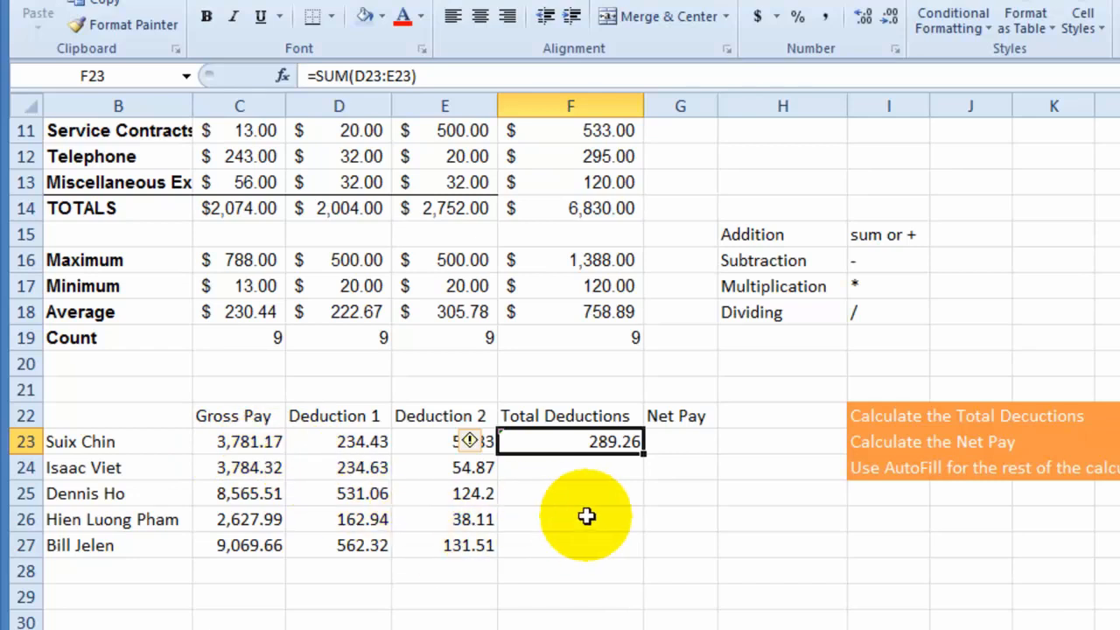
pyautogui.click(595, 470)
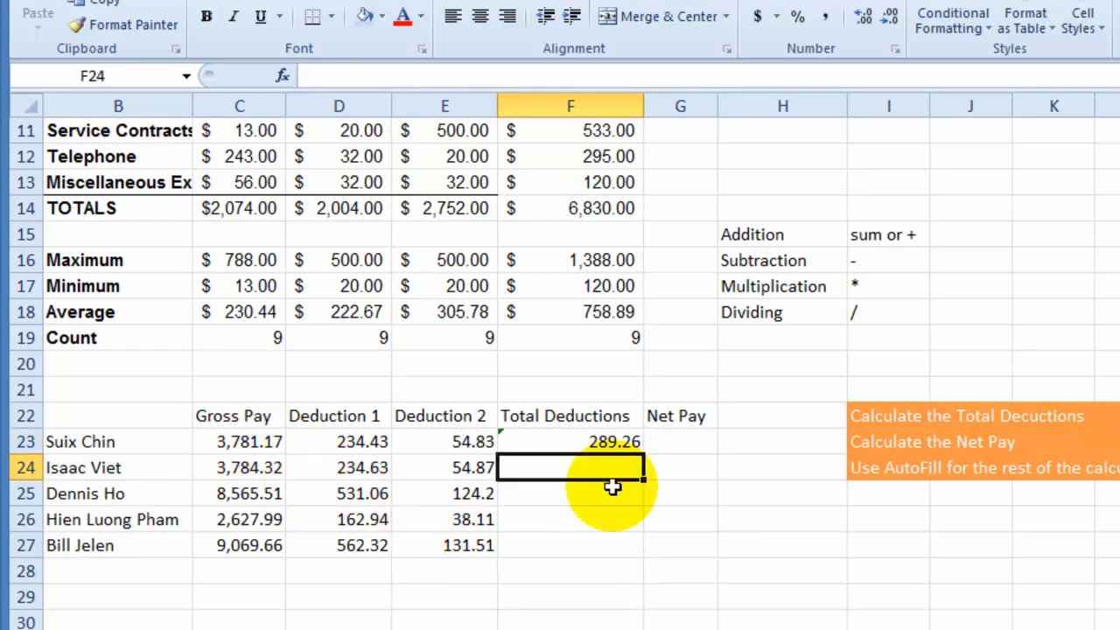
pyautogui.moveTo(351, 443); pyautogui.dragTo(442, 440)
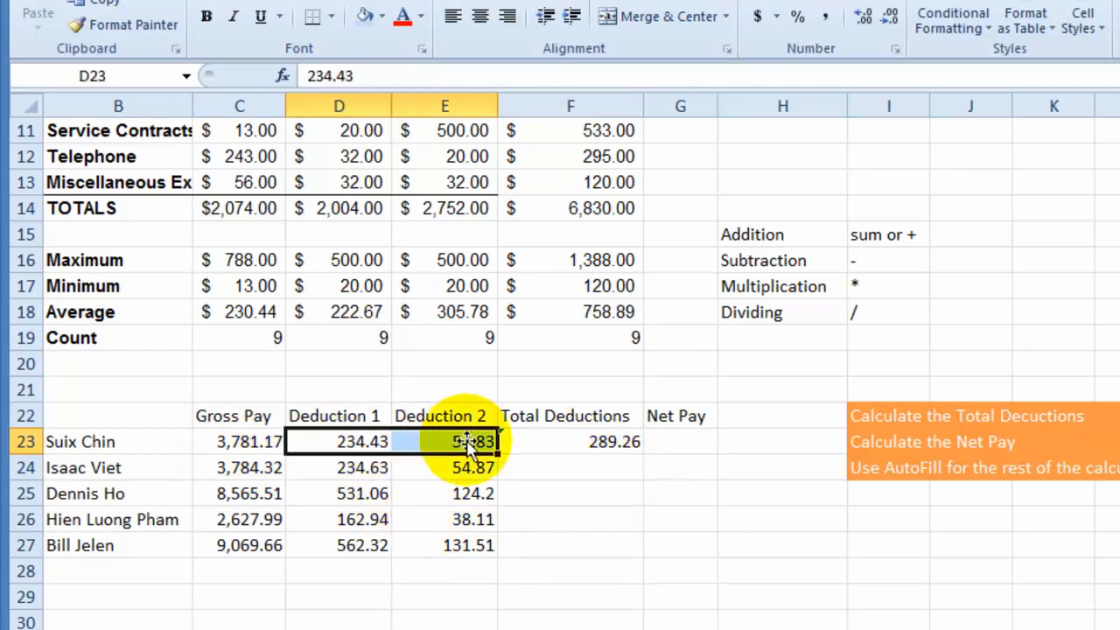
pyautogui.click(589, 446)
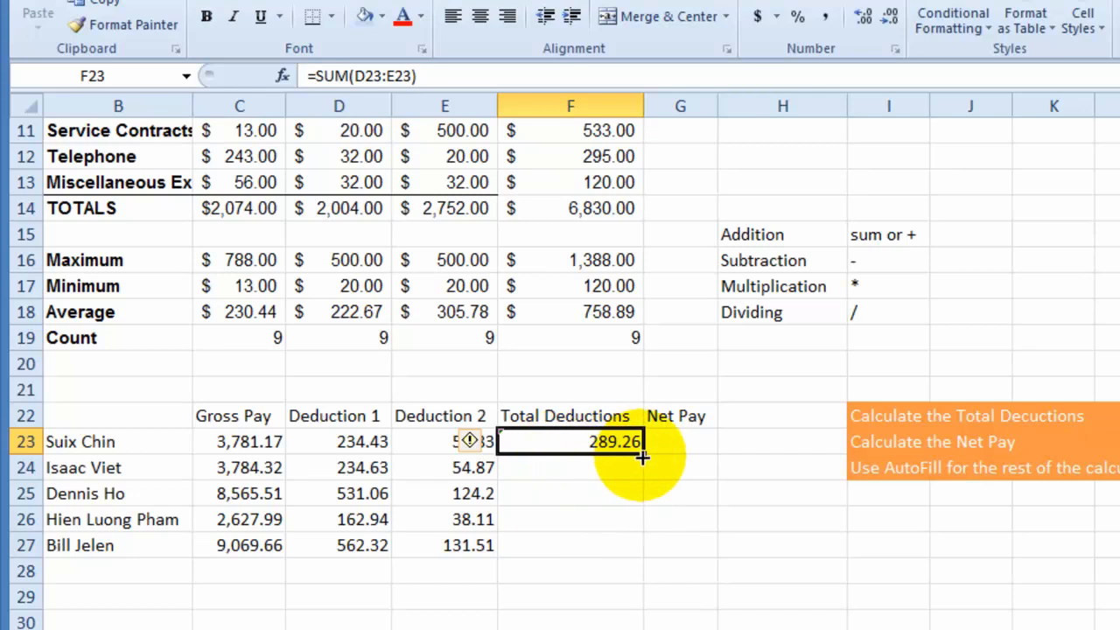
pyautogui.moveTo(644, 451); pyautogui.dragTo(625, 561)
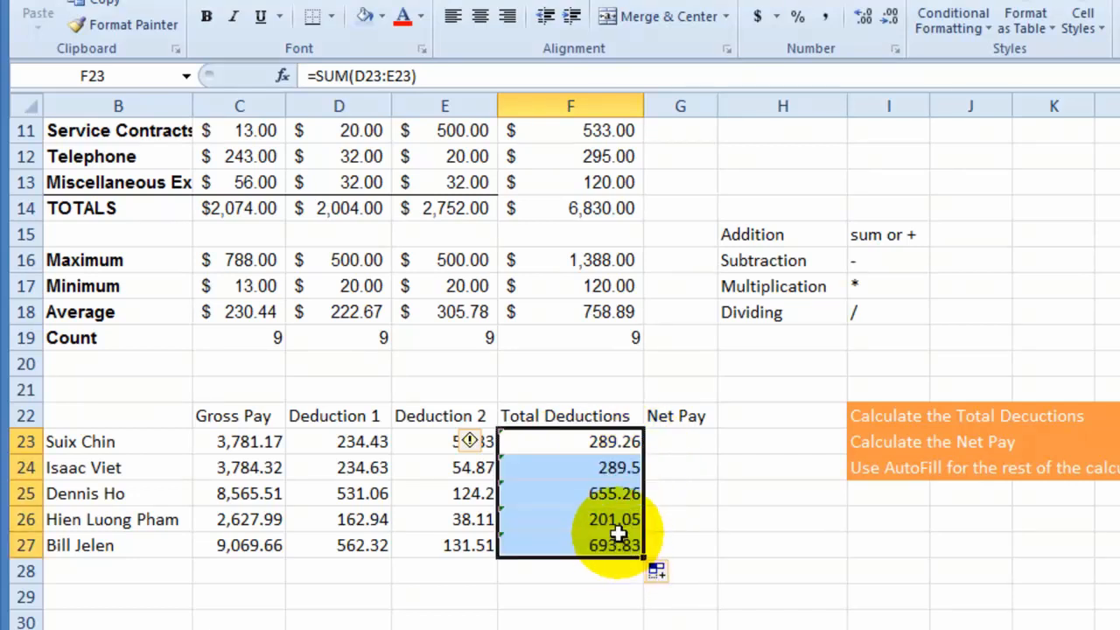
# - Examine the copied SUM formulas in F23:F27 and compare their cell references with each employee's row
pyautogui.click(598, 476)
pyautogui.click(538, 493)
pyautogui.click(604, 442)
pyautogui.click(567, 520)
pyautogui.click(564, 553)
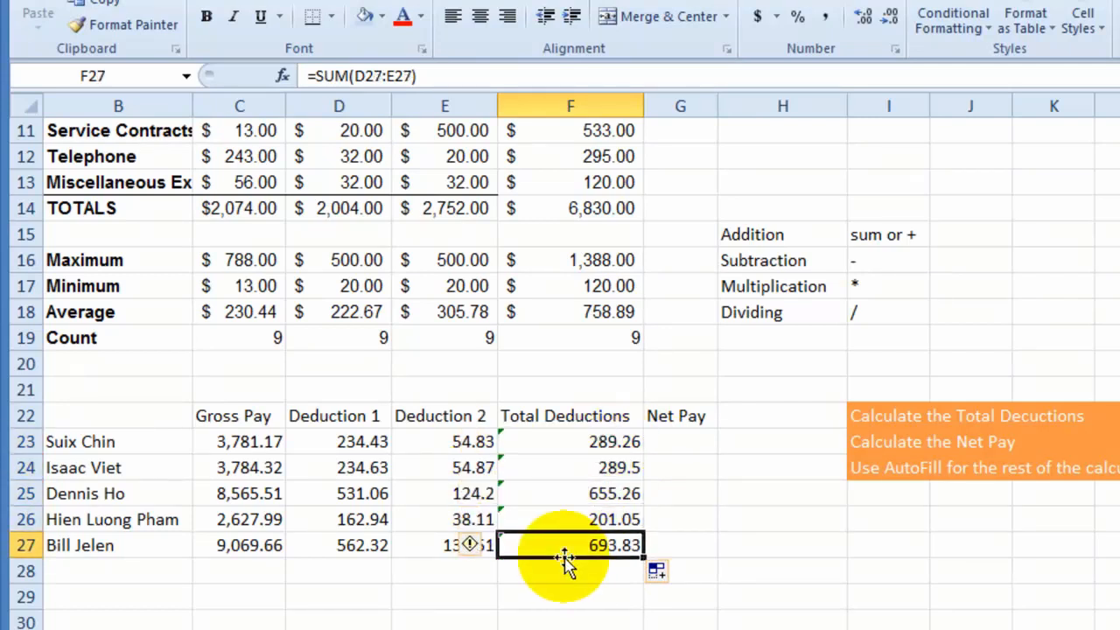
pyautogui.click(628, 443)
pyautogui.moveTo(628, 442); pyautogui.dragTo(618, 550)
pyautogui.click(537, 613)
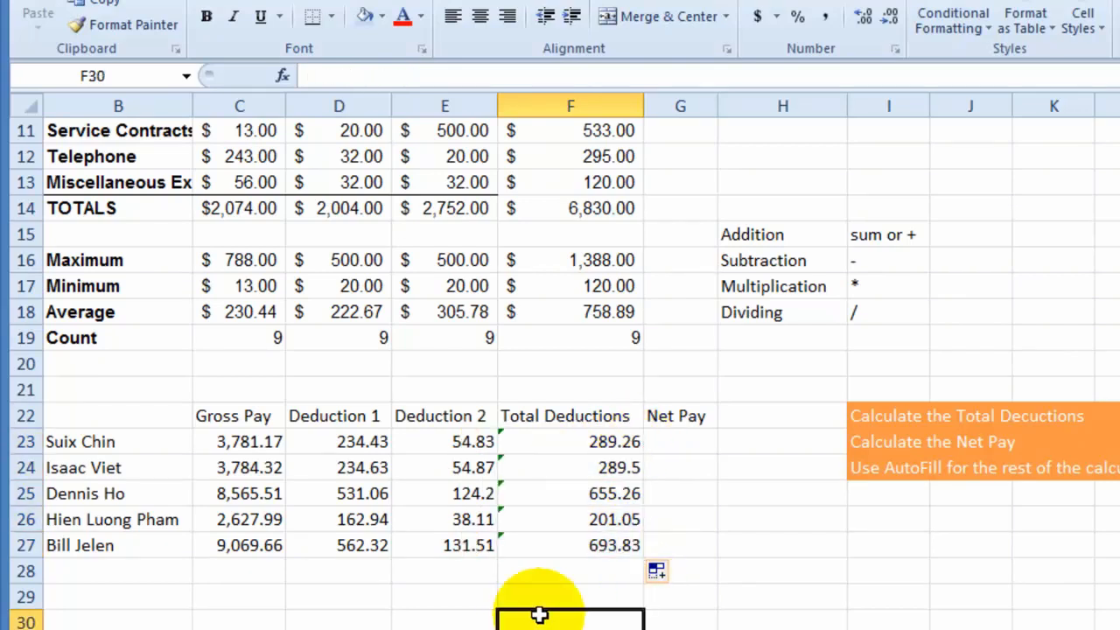
pyautogui.click(555, 549)
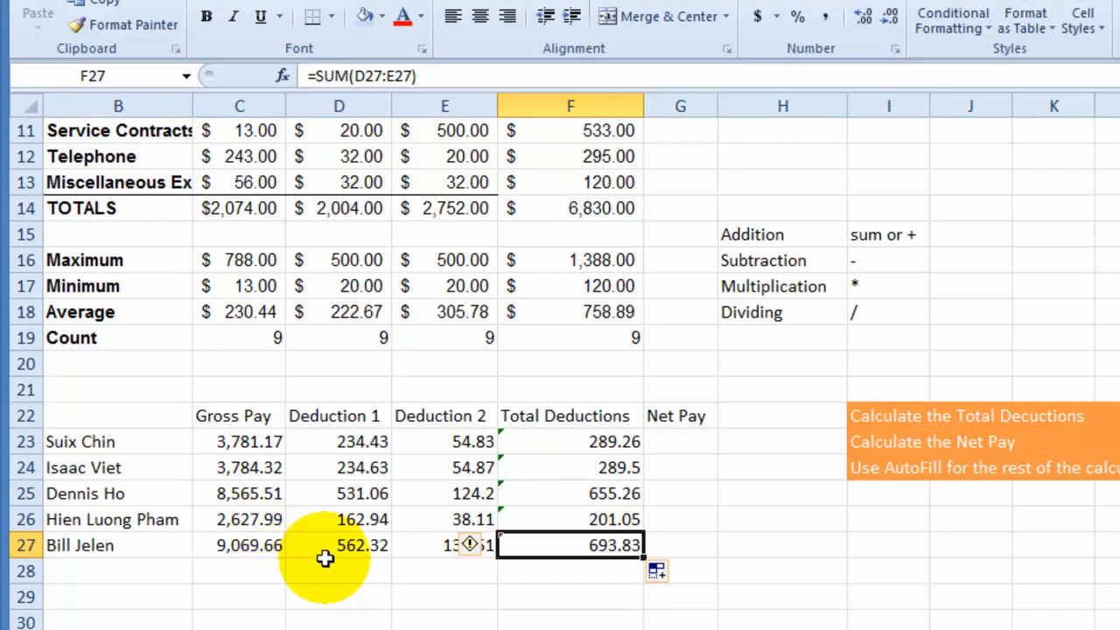
pyautogui.click(555, 577)
pyautogui.click(517, 545)
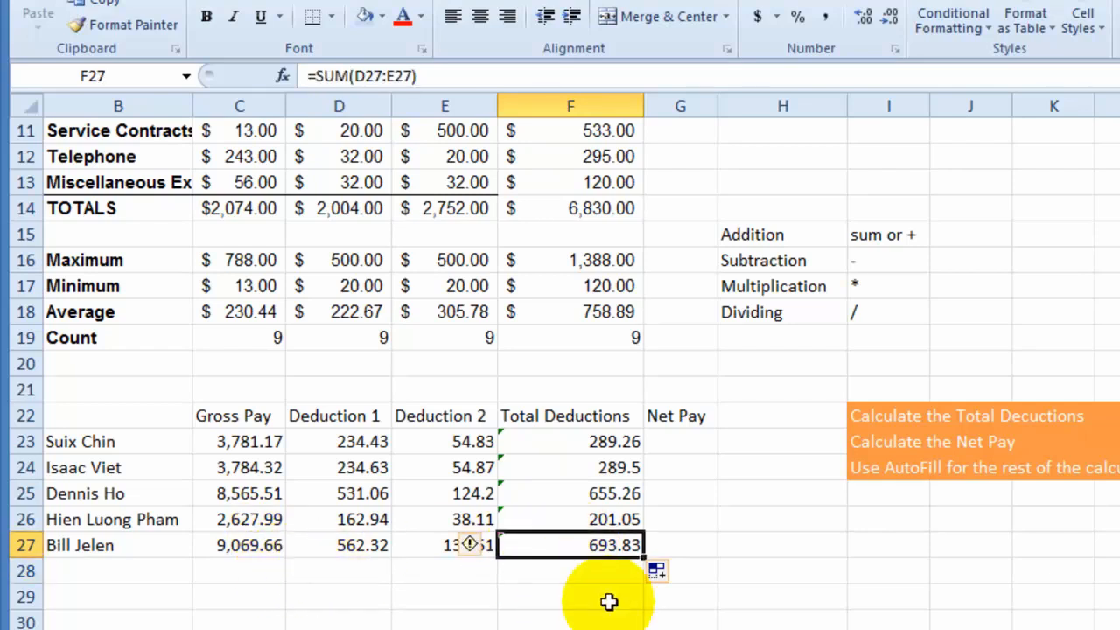
# - Enter the formula =C23-F23 in G23 to subtract total deductions from gross pay
pyautogui.click(675, 442)
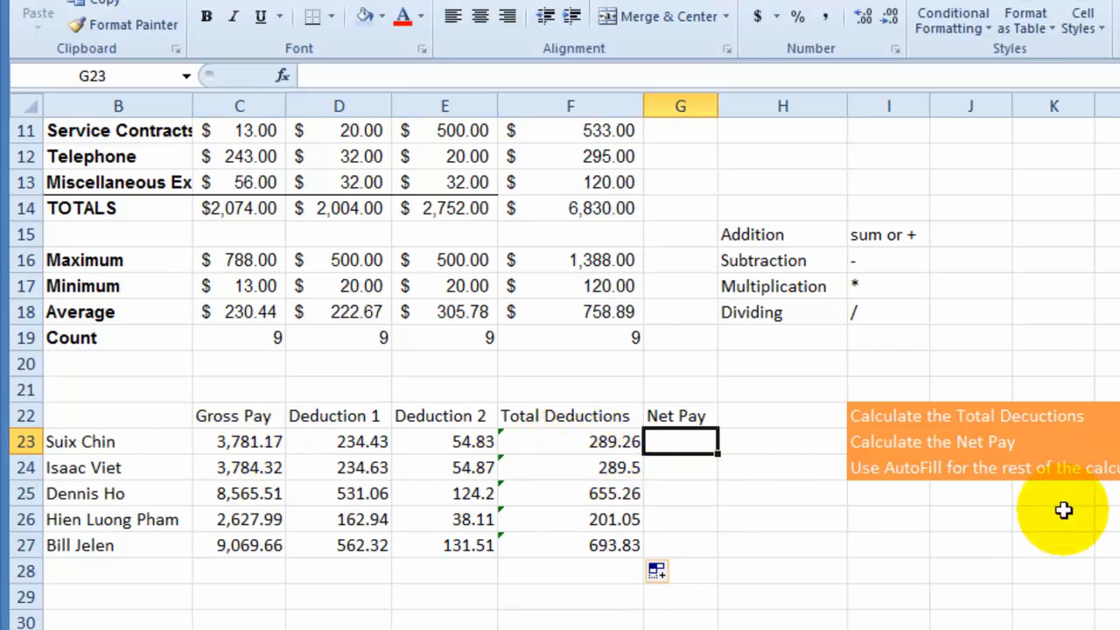
pyautogui.write('=')
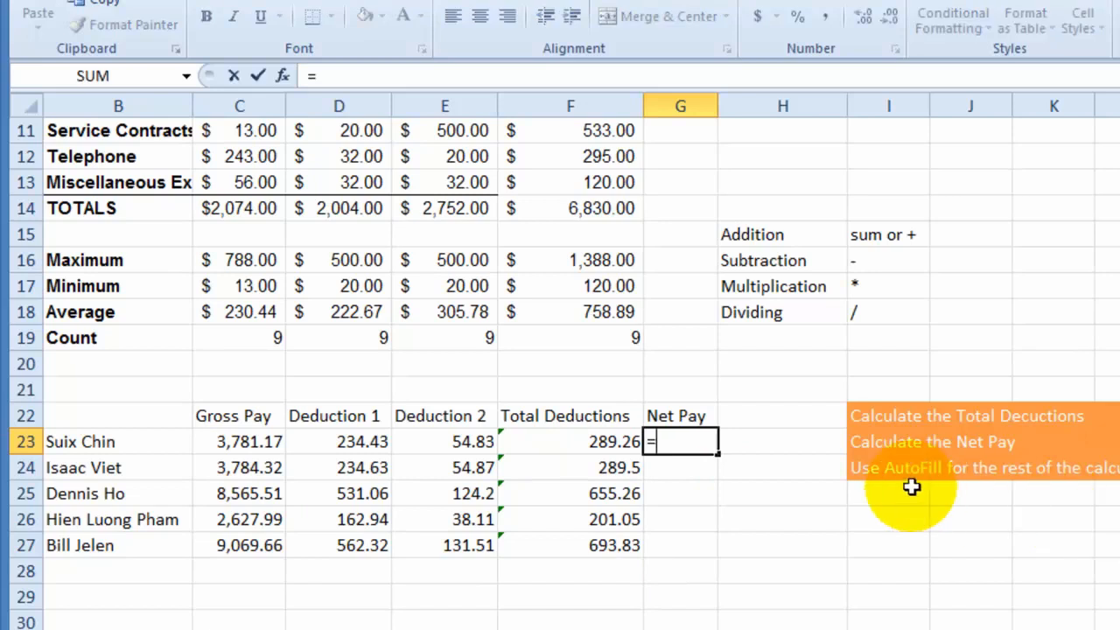
pyautogui.click(250, 442)
pyautogui.write('-')
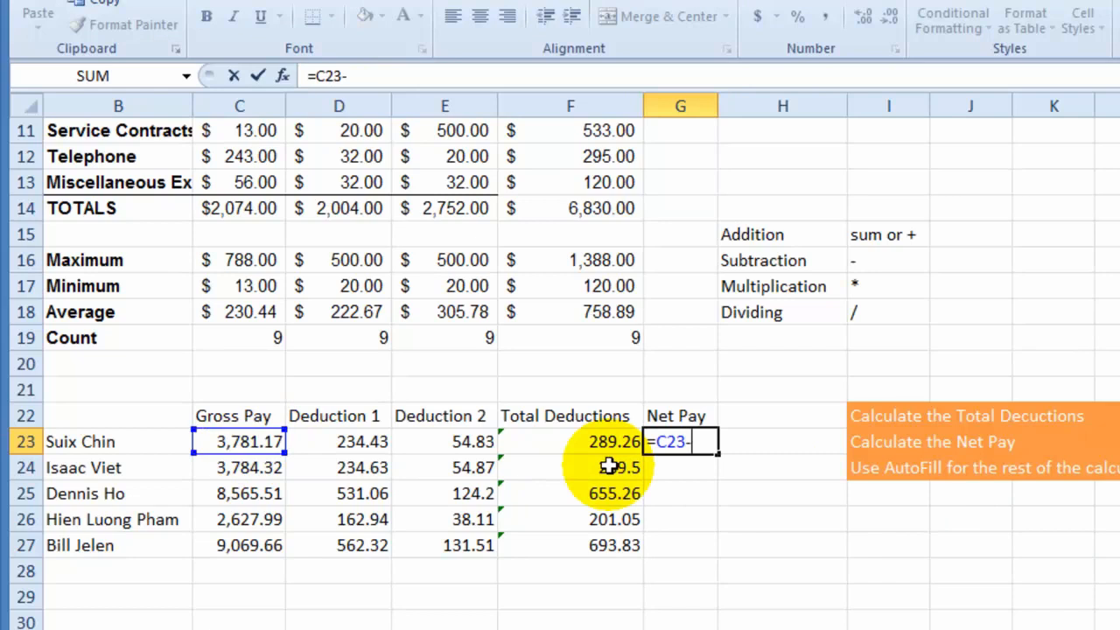
pyautogui.click(599, 440)
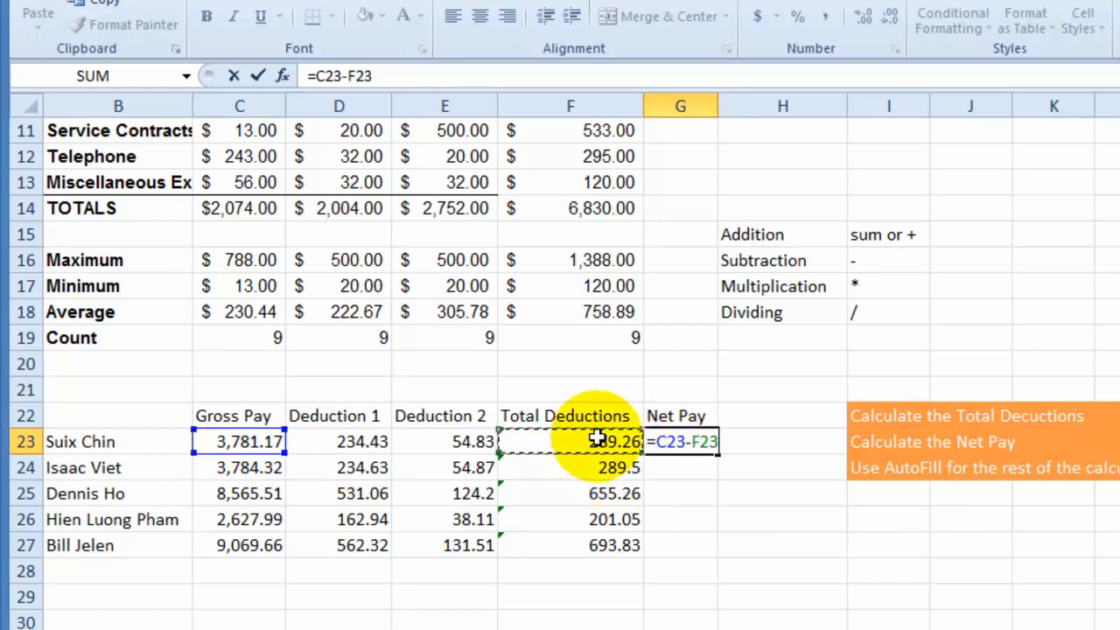
pyautogui.press('Return')
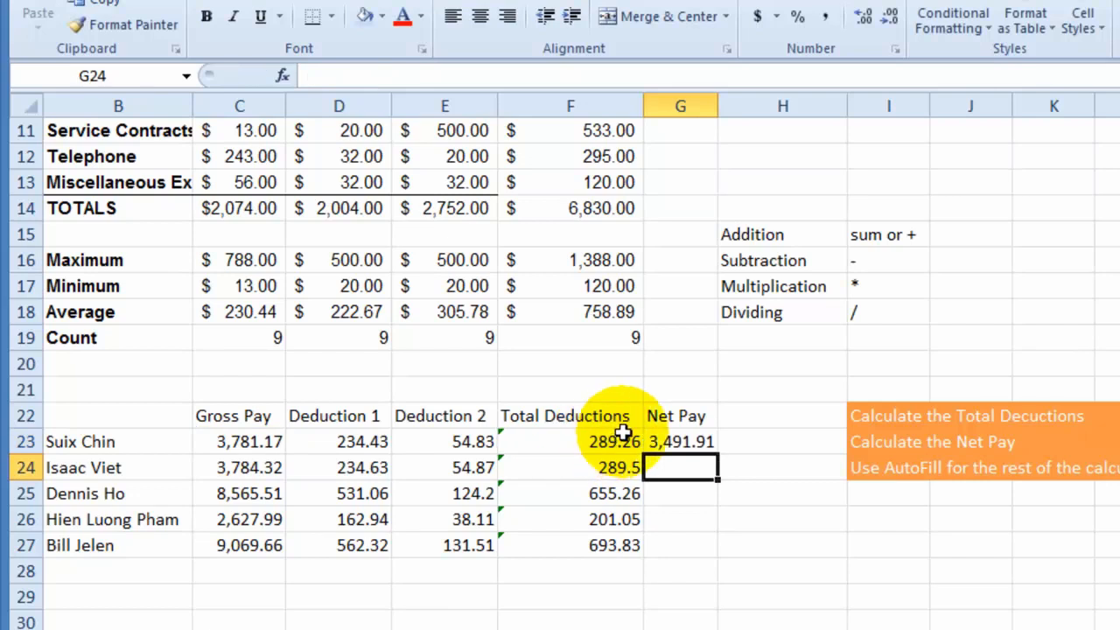
# - Review the Net Pay formula in G23 and autofill it down through G27, checking the last row's references
pyautogui.click(670, 442)
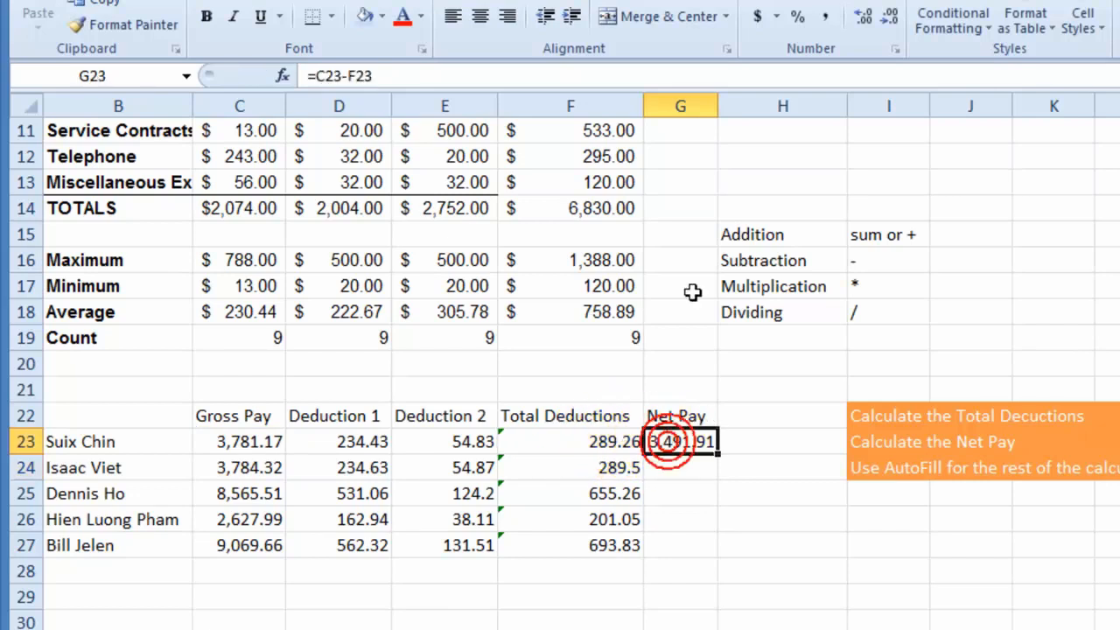
pyautogui.click(313, 77)
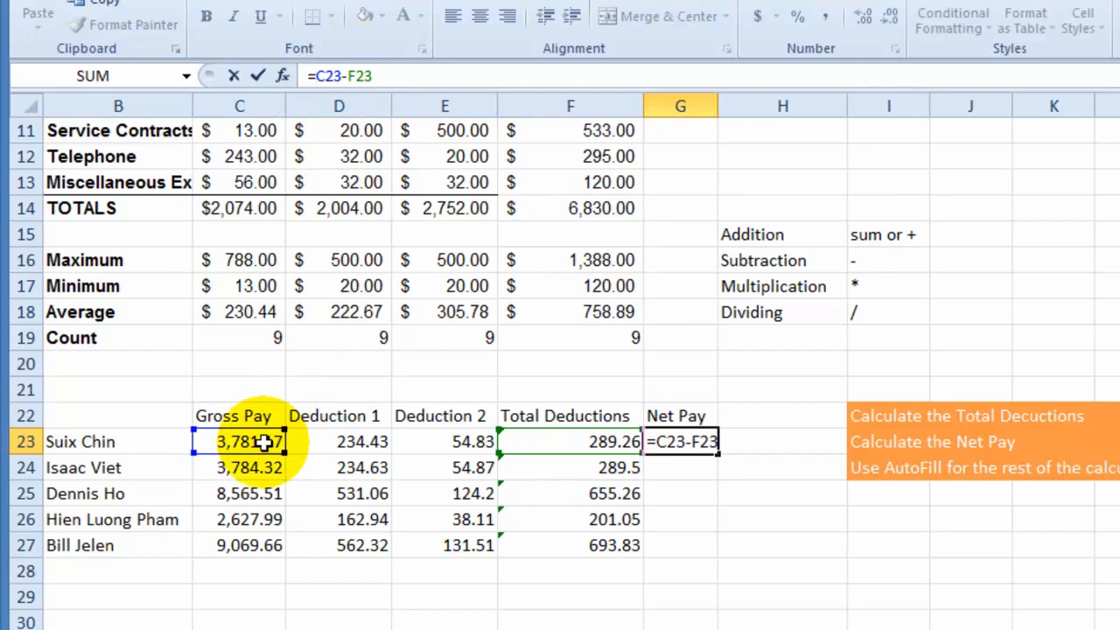
pyautogui.click(360, 74)
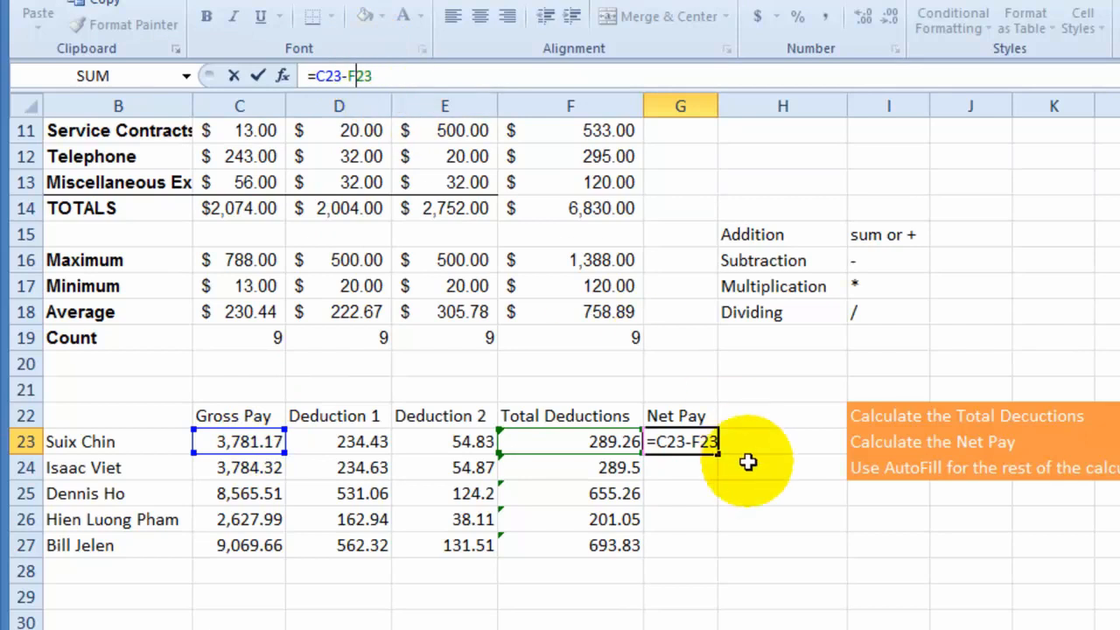
pyautogui.press('Return')
pyautogui.click(705, 442)
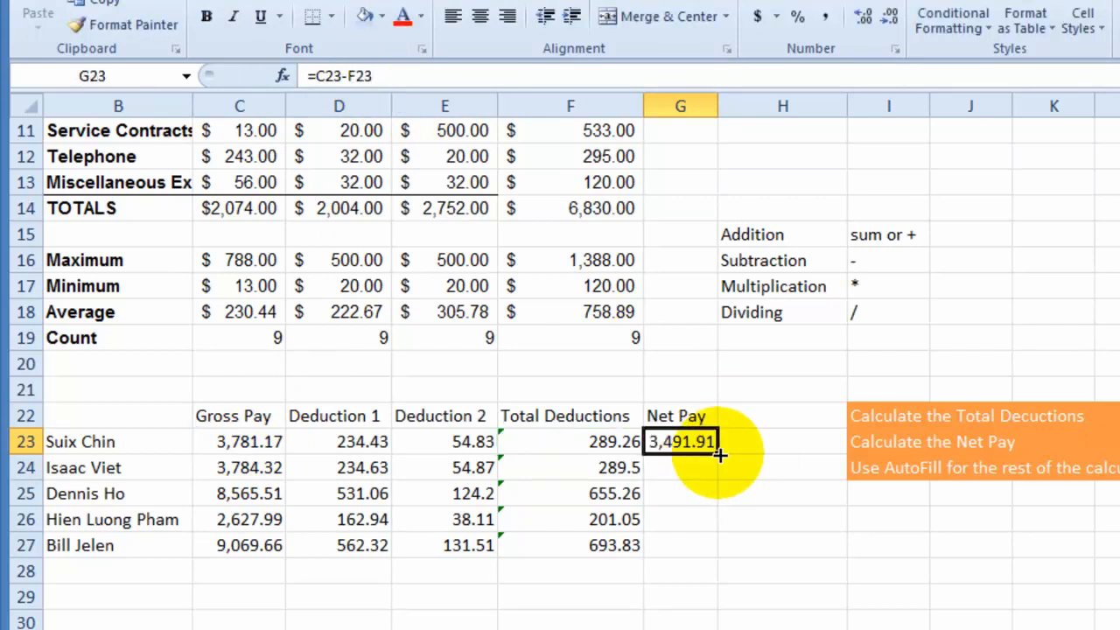
pyautogui.moveTo(717, 454); pyautogui.dragTo(707, 547)
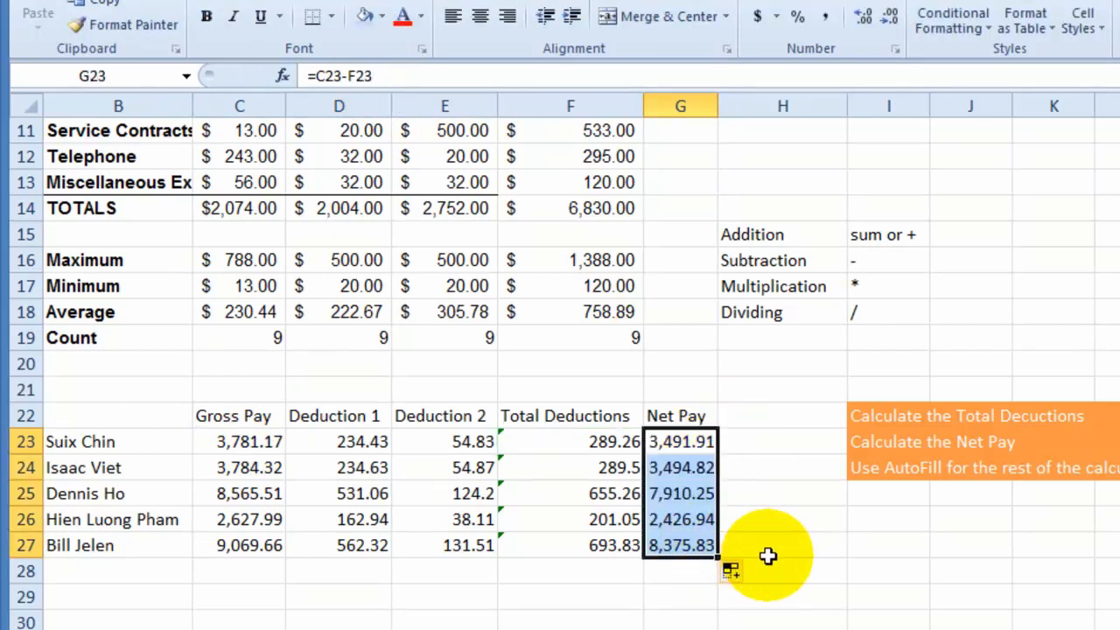
pyautogui.click(681, 546)
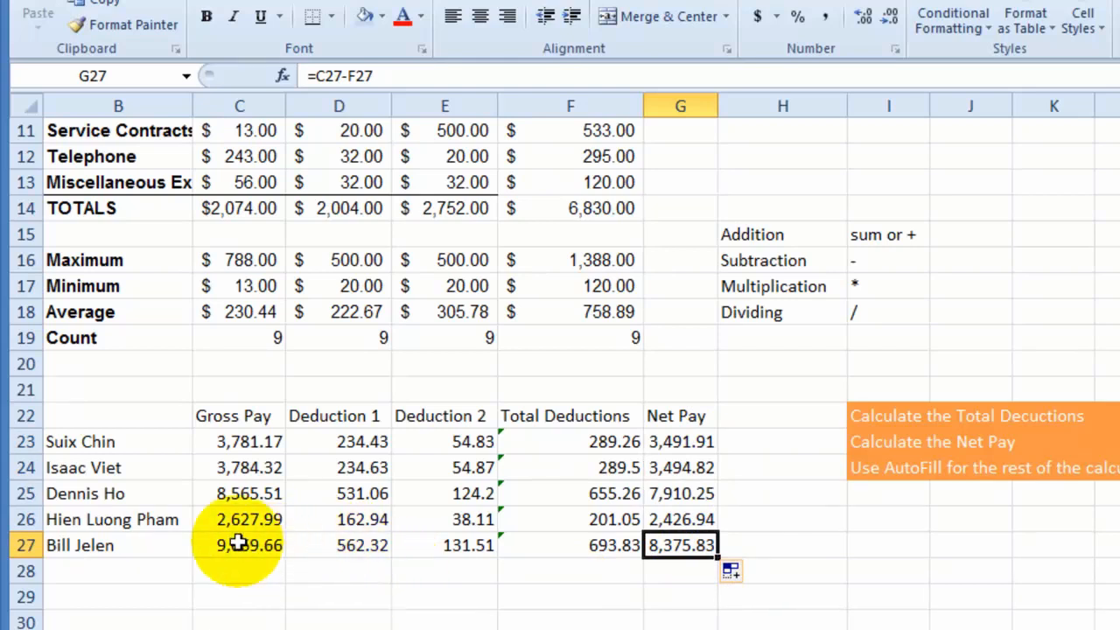
pyautogui.click(274, 547)
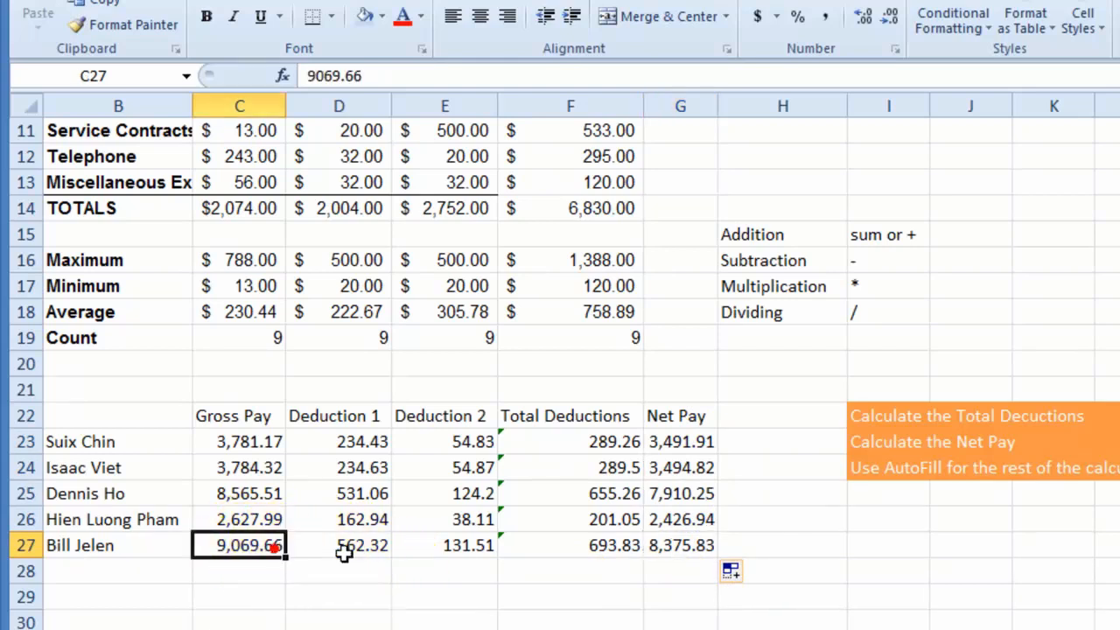
pyautogui.click(691, 550)
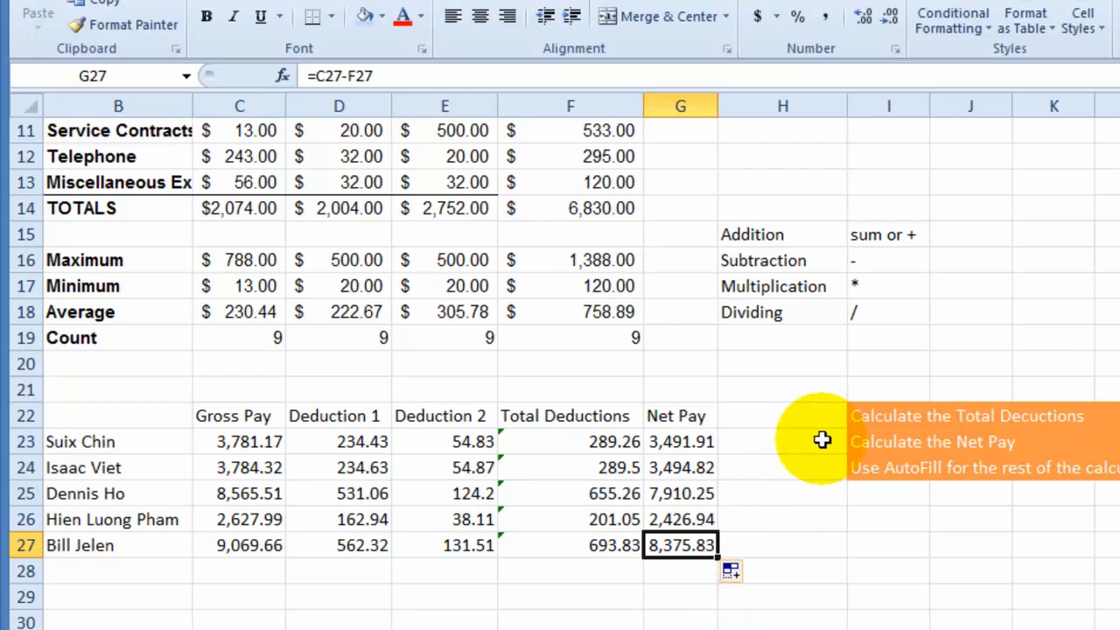
# - Add the column heading "Annual income" in H22, beside Net Pay
pyautogui.click(783, 417)
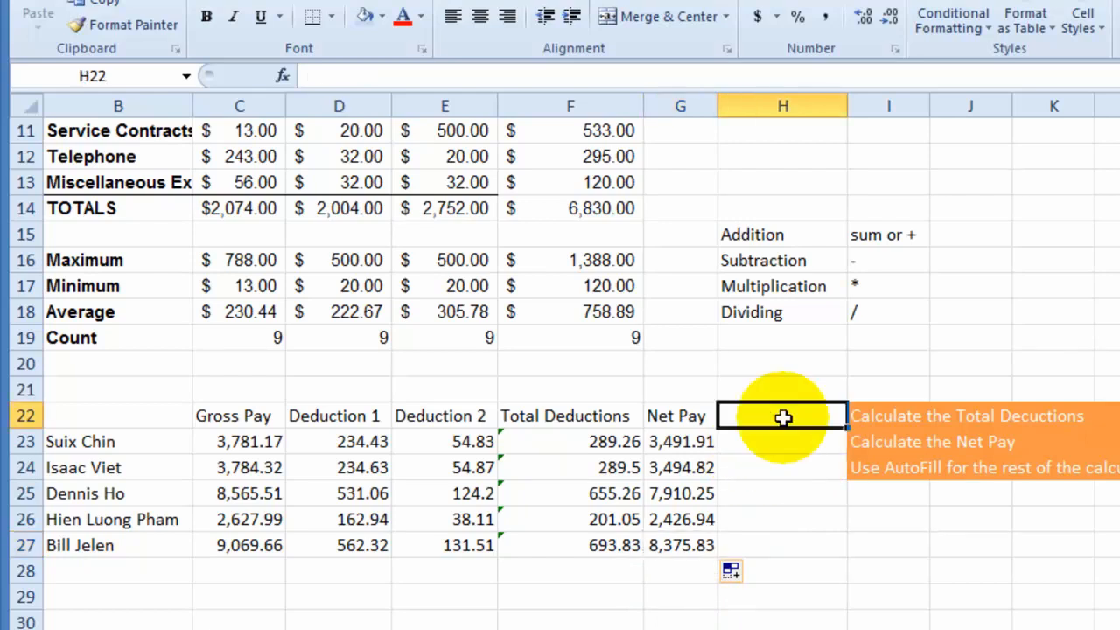
pyautogui.write('A')
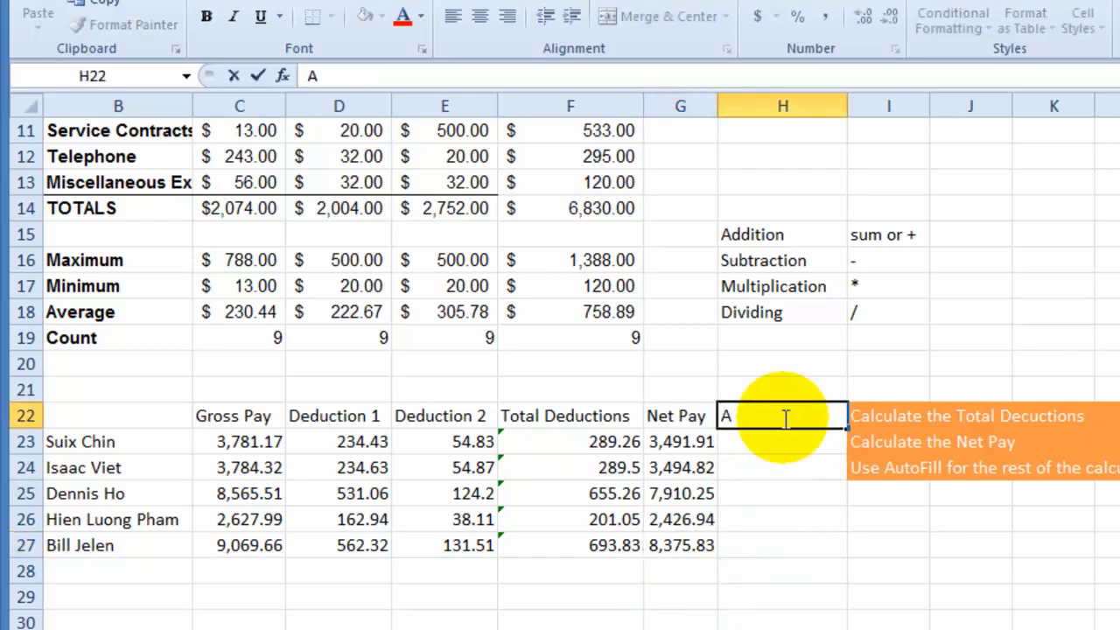
pyautogui.write('nnual Income')
pyautogui.press('Return')
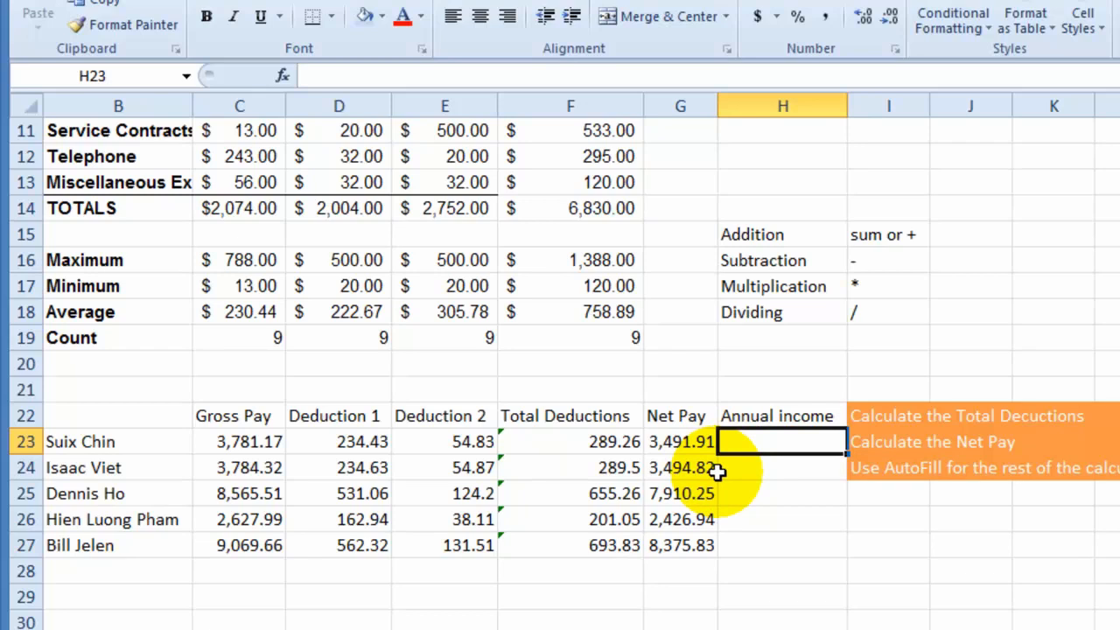
# - Enter the formula =G23*12 in H23 to calculate the first employee's annual income from net pay
pyautogui.click(673, 441)
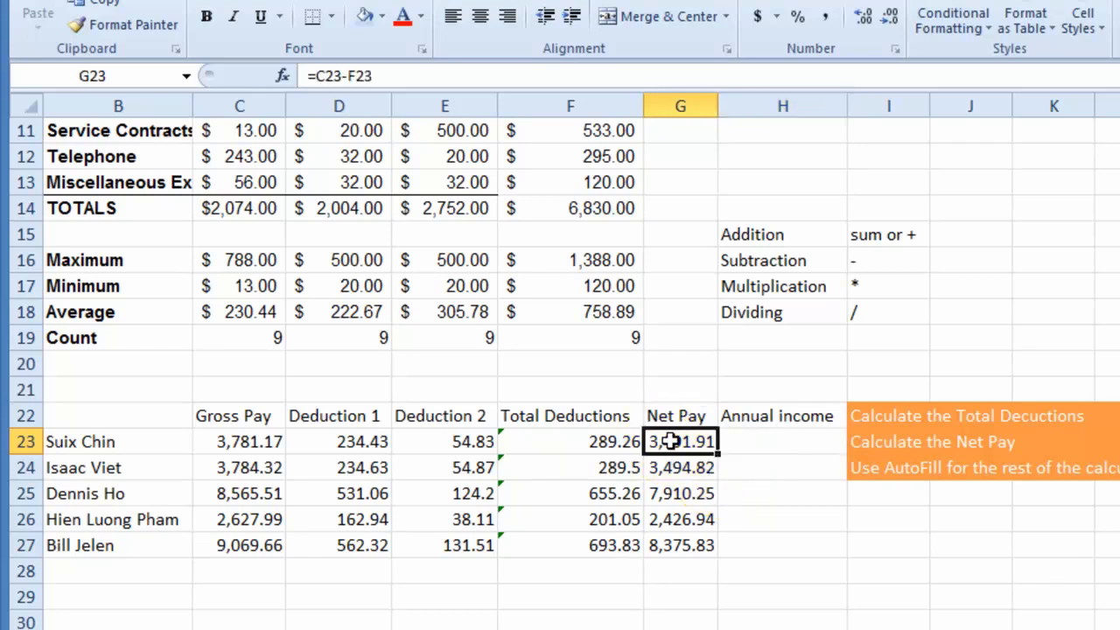
pyautogui.click(781, 444)
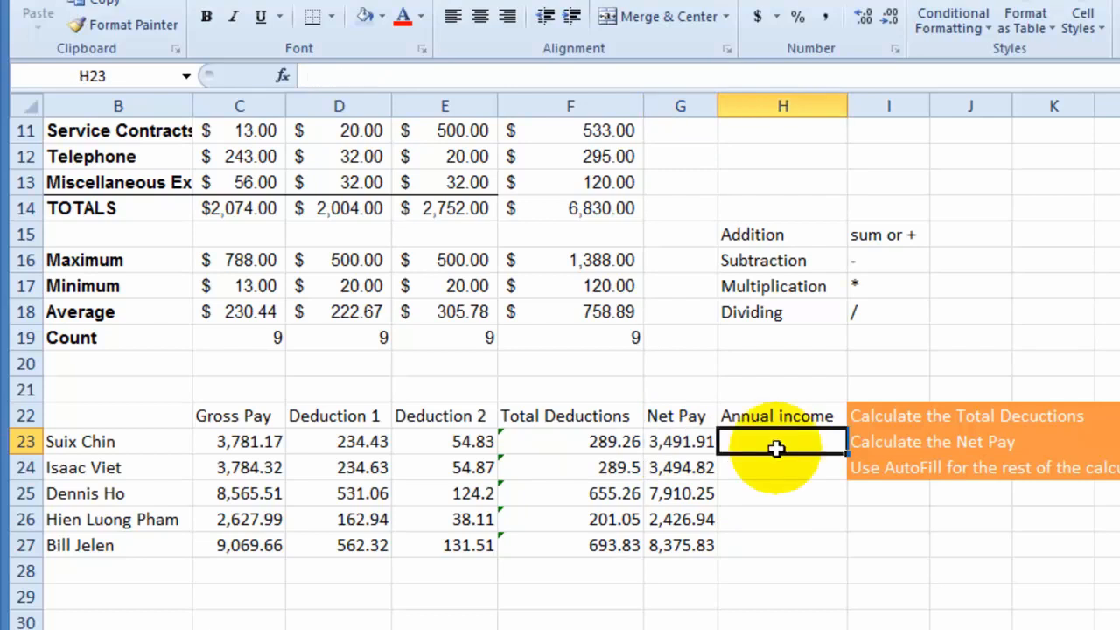
pyautogui.write('=')
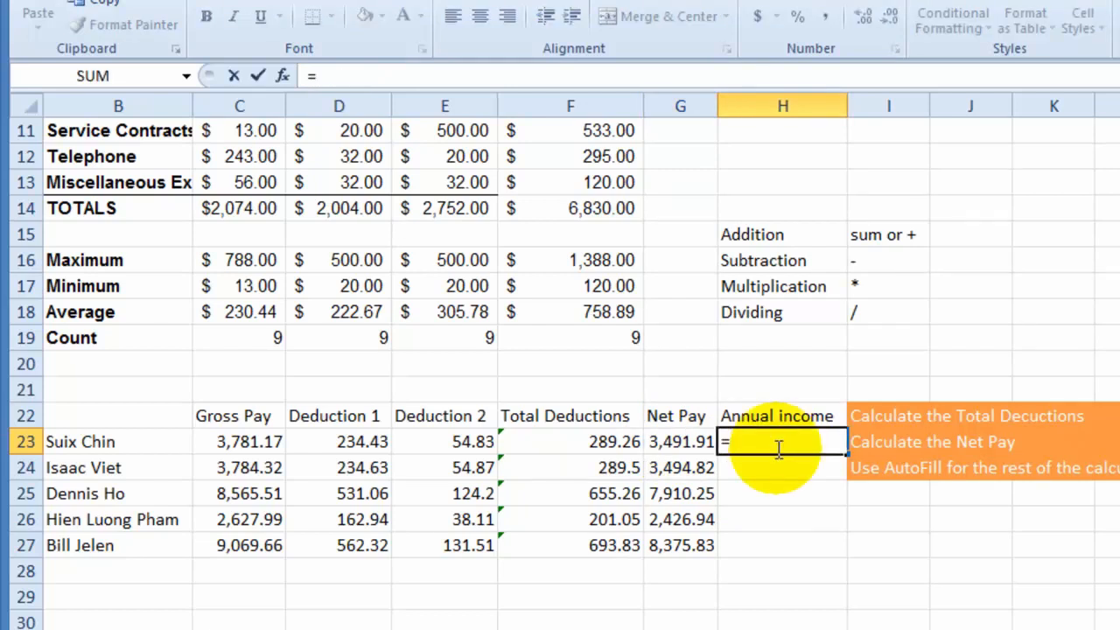
pyautogui.click(679, 442)
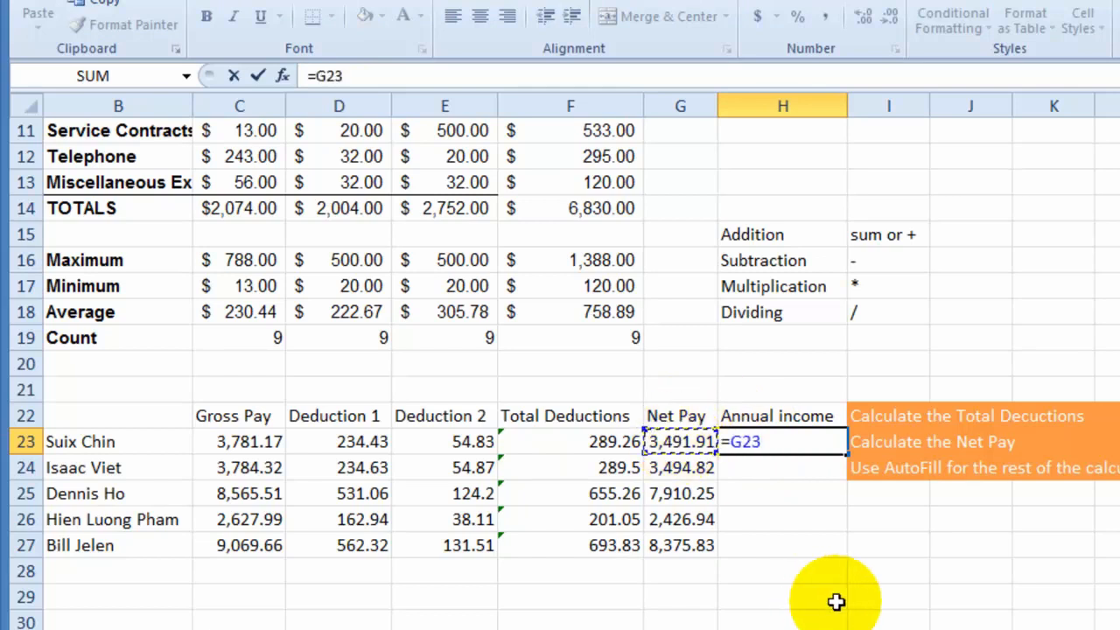
pyautogui.write('*12')
pyautogui.press('Return')
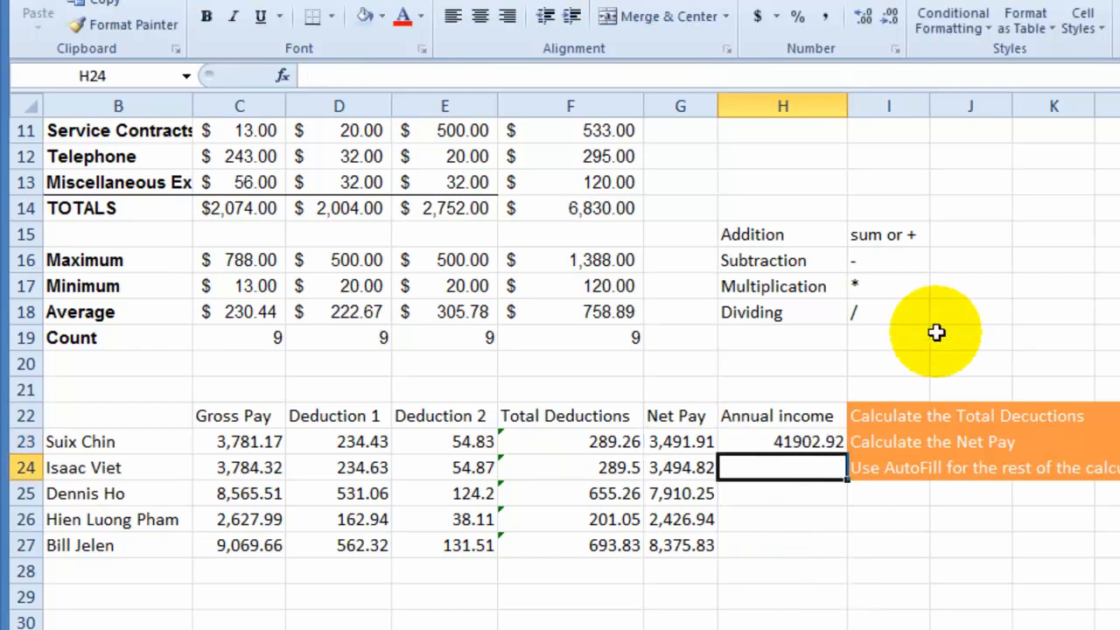
# - Add the label "Annual or months" in J20 and enter the value 12 in L20
pyautogui.click(949, 360)
pyautogui.write('Annual')
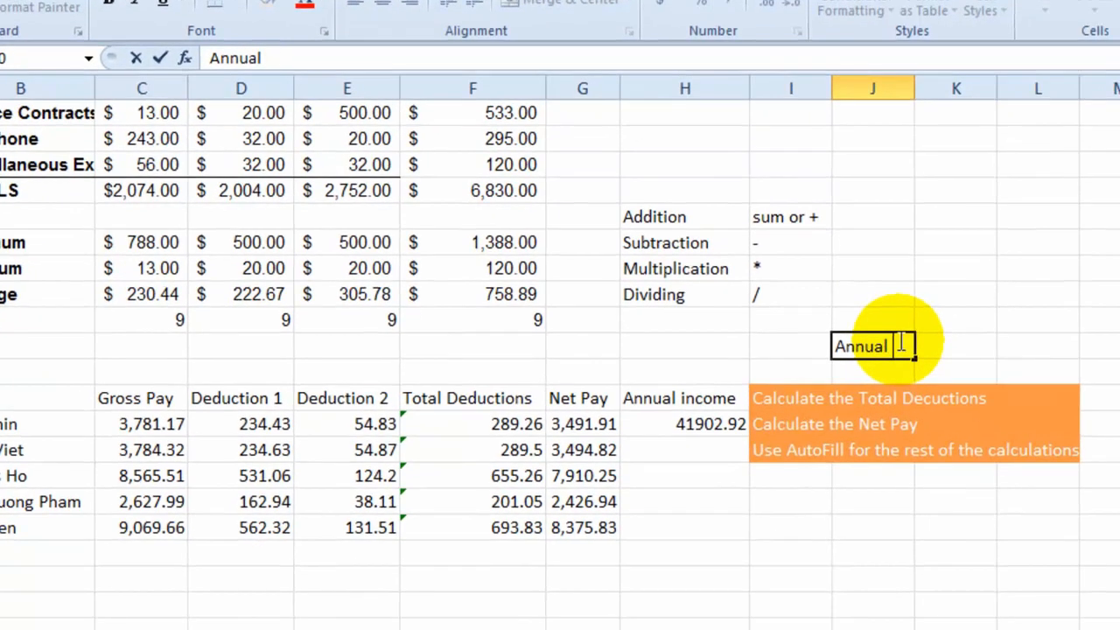
pyautogui.write(' or months')
pyautogui.click(1025, 348)
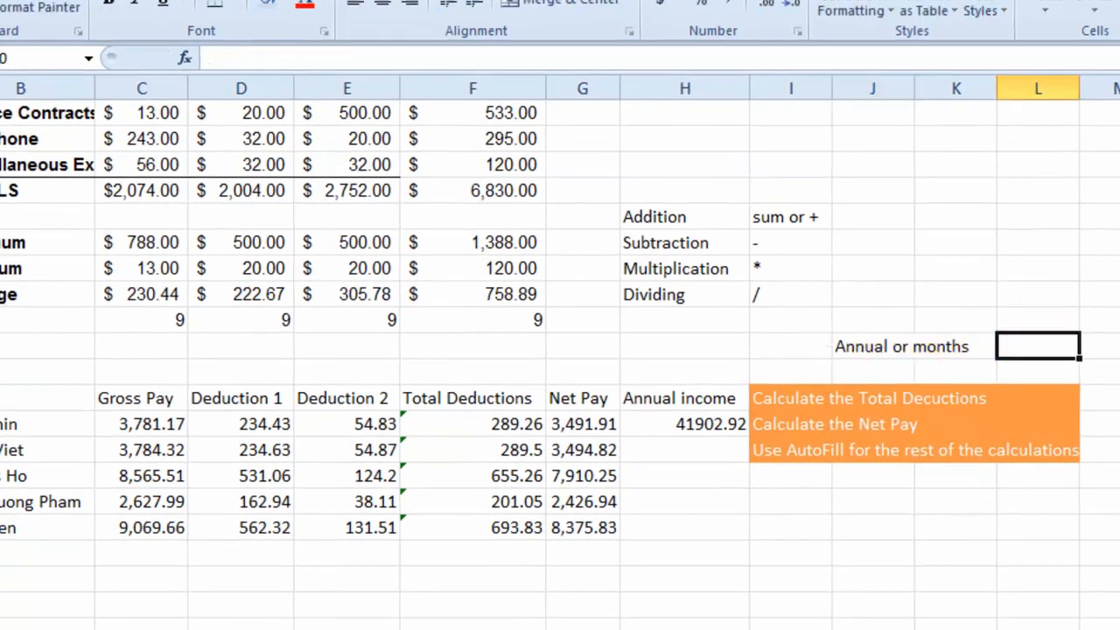
pyautogui.write('12')
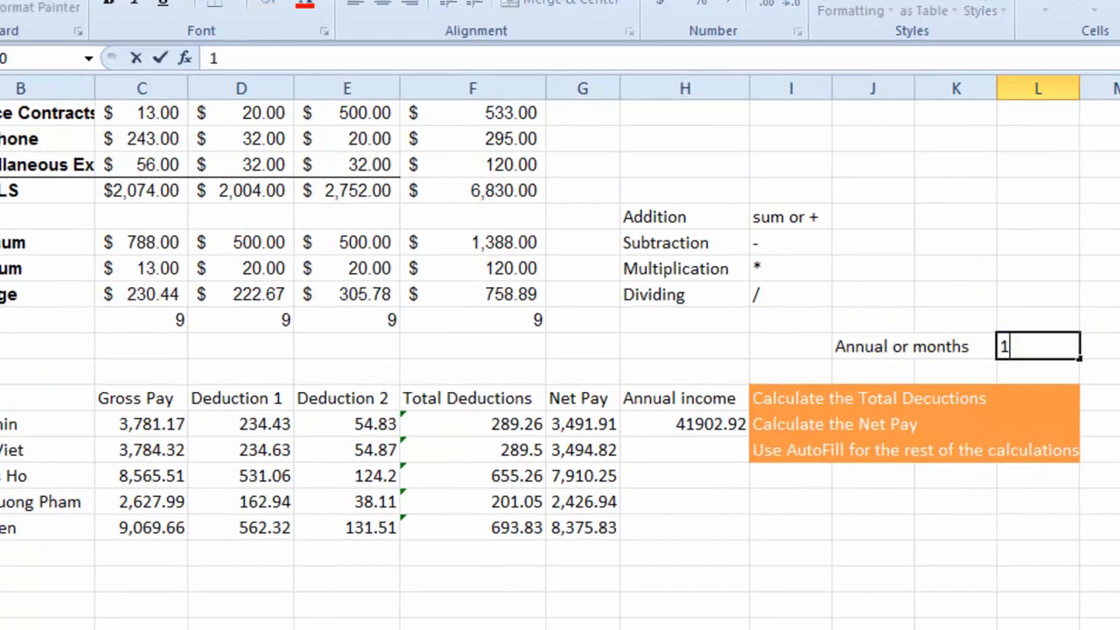
# - Change the H23 formula to =G23*L20 and autofill it down through H27
pyautogui.click(707, 424)
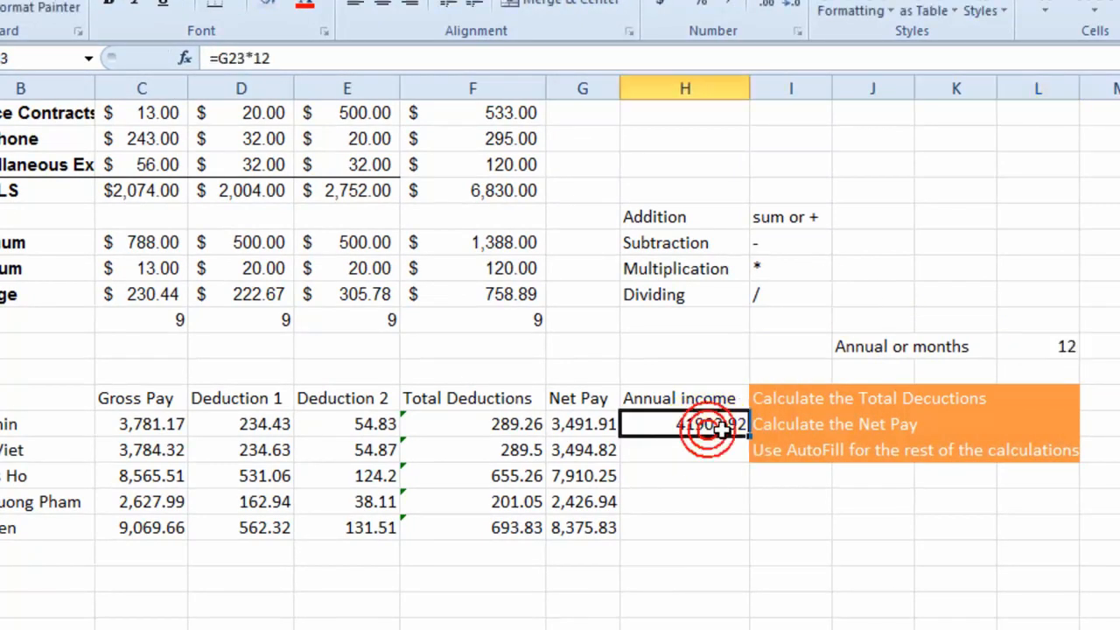
pyautogui.click(283, 58)
pyautogui.press('BackSpace')
pyautogui.press('BackSpace')
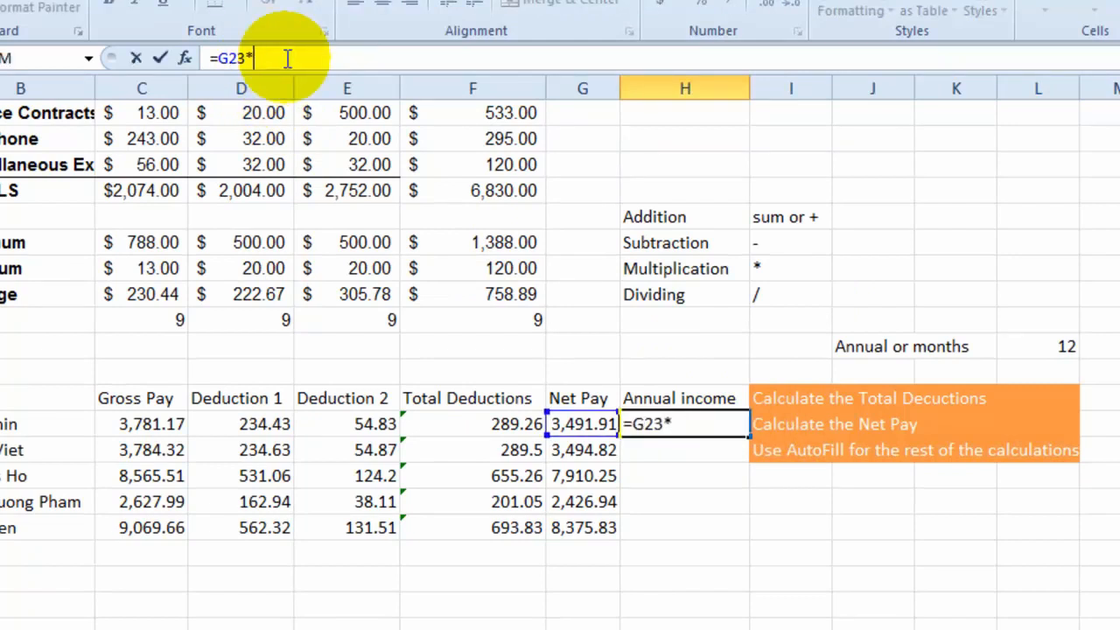
pyautogui.click(1072, 347)
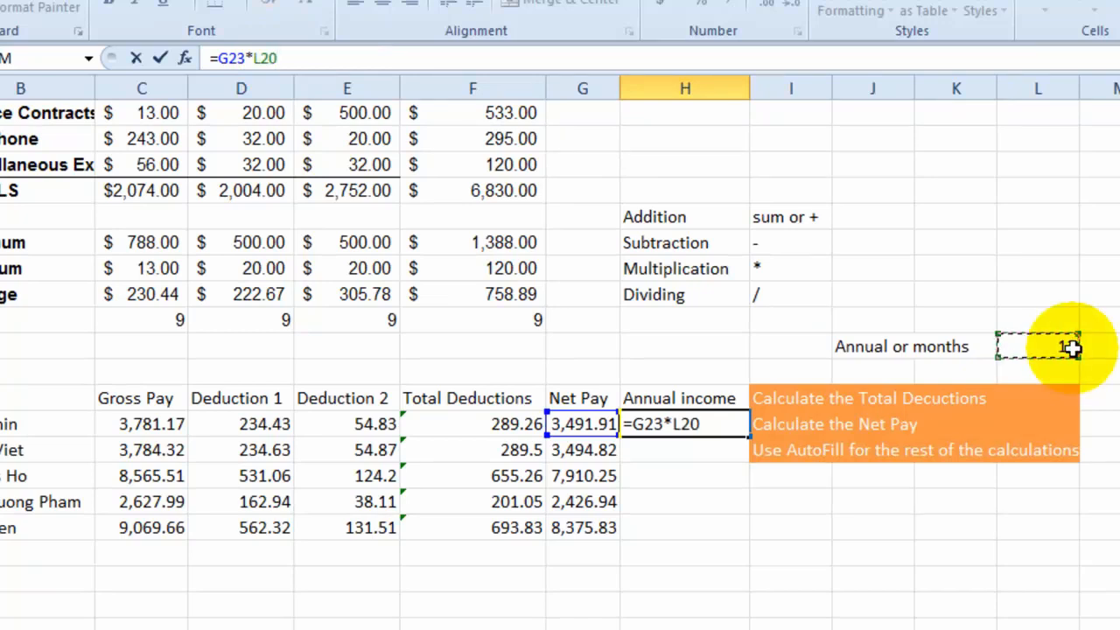
pyautogui.press('Return')
pyautogui.click(687, 427)
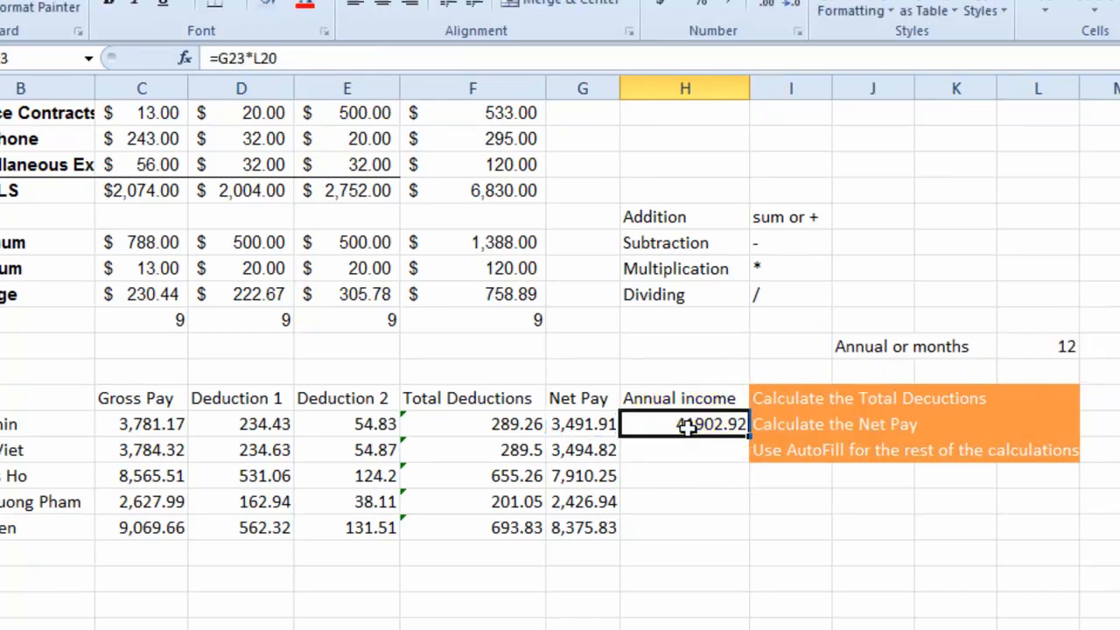
pyautogui.moveTo(748, 434); pyautogui.dragTo(728, 532)
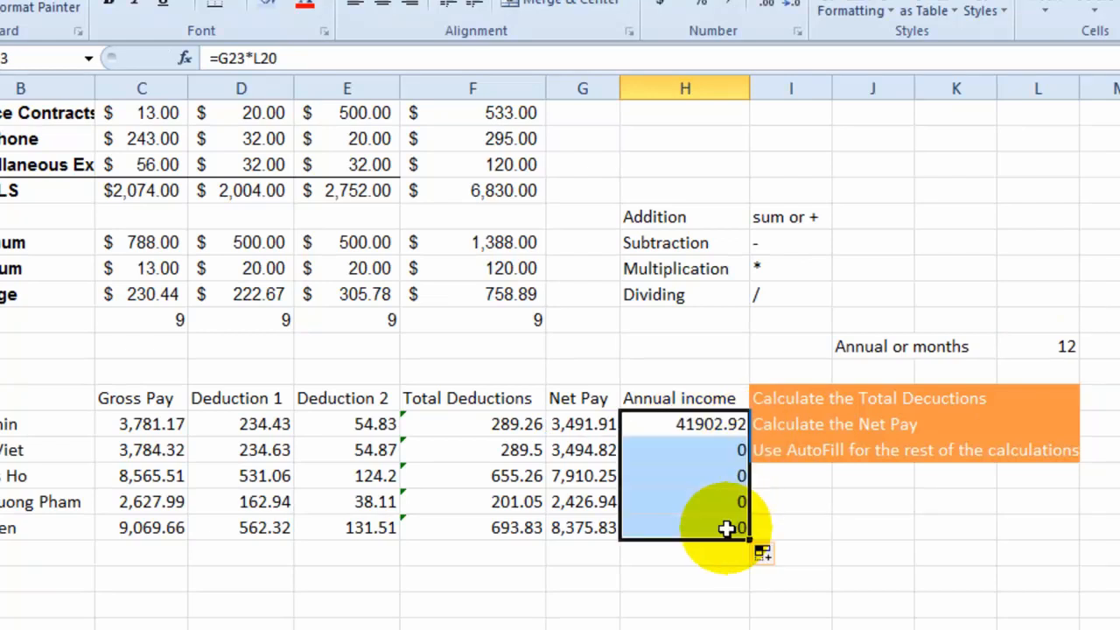
# - Make the L20 reference absolute so H23 reads =G23*$L$20, and autofill the formula down through H27
pyautogui.click(726, 427)
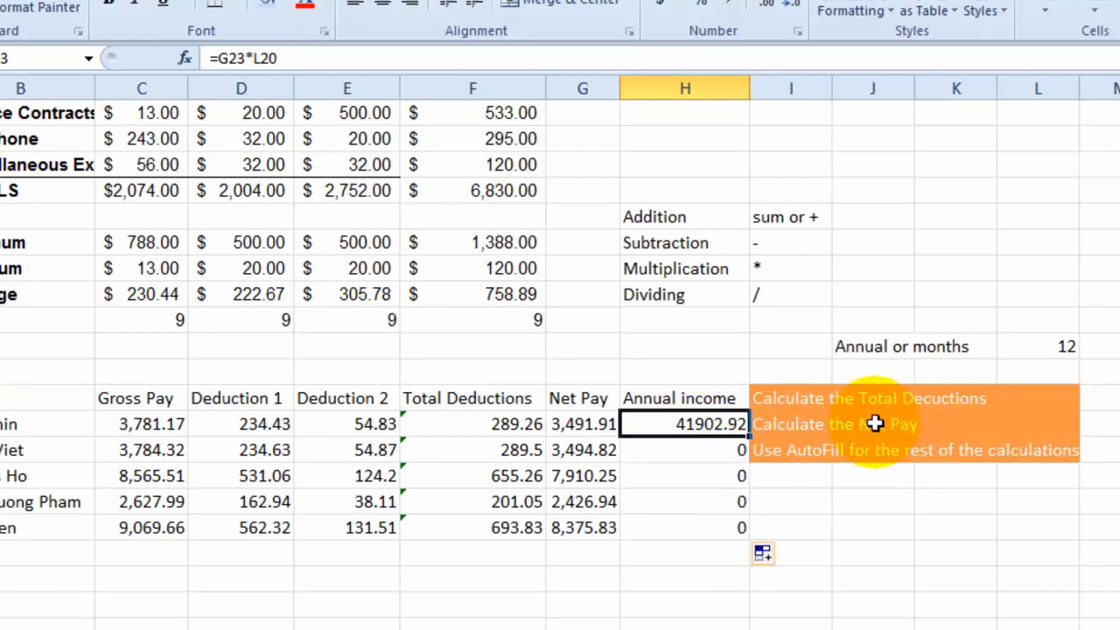
pyautogui.click(254, 58)
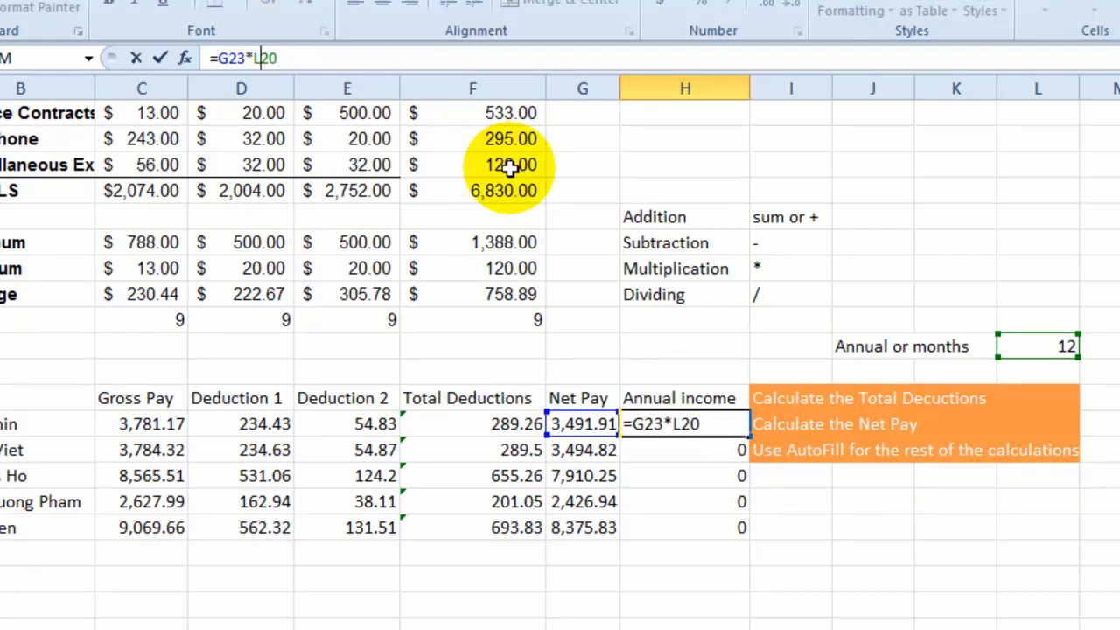
pyautogui.press('F4')
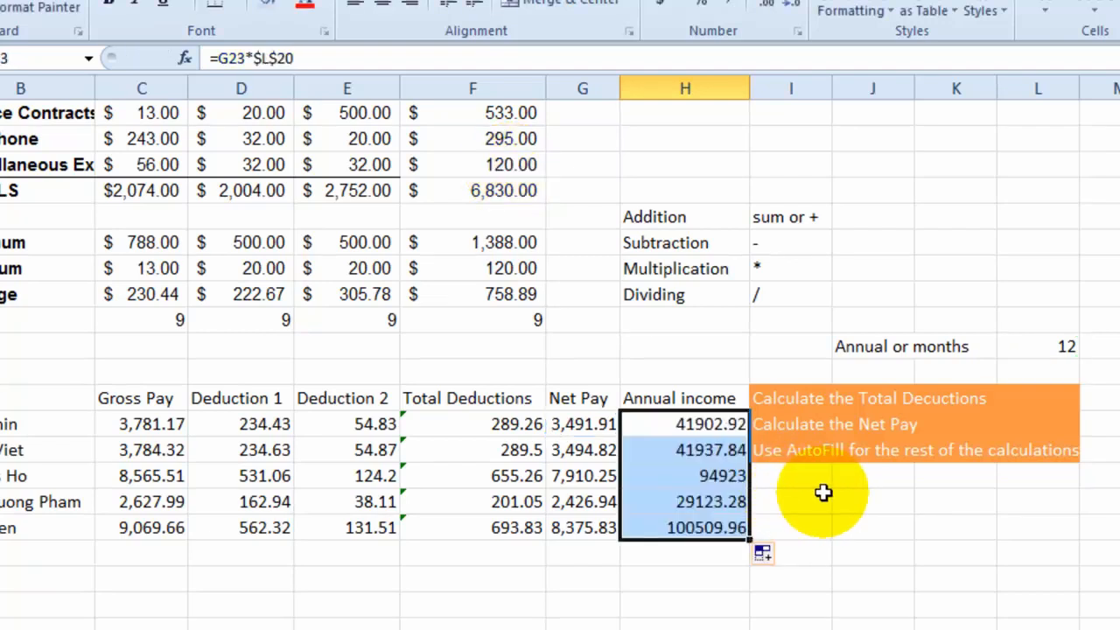
pyautogui.click(273, 58)
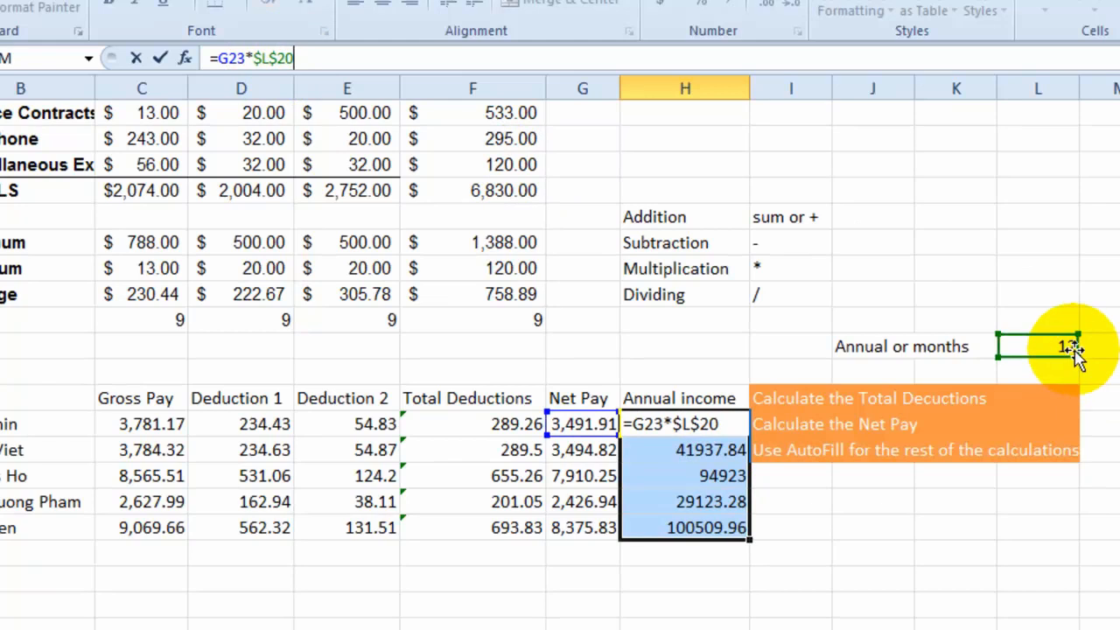
pyautogui.click(822, 531)
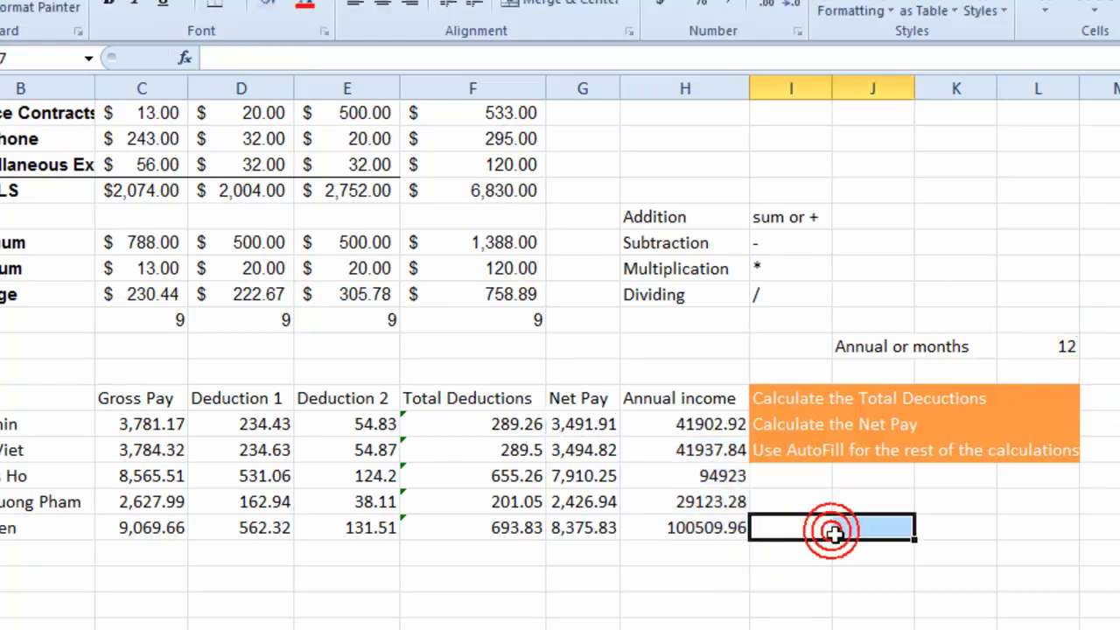
# - Clear the copied annual income formulas from H24:H27
pyautogui.click(735, 455)
pyautogui.moveTo(737, 468); pyautogui.dragTo(740, 522)
pyautogui.press('BackSpace')
pyautogui.click(779, 527)
pyautogui.moveTo(723, 476); pyautogui.dragTo(733, 525)
pyautogui.press('Delete')
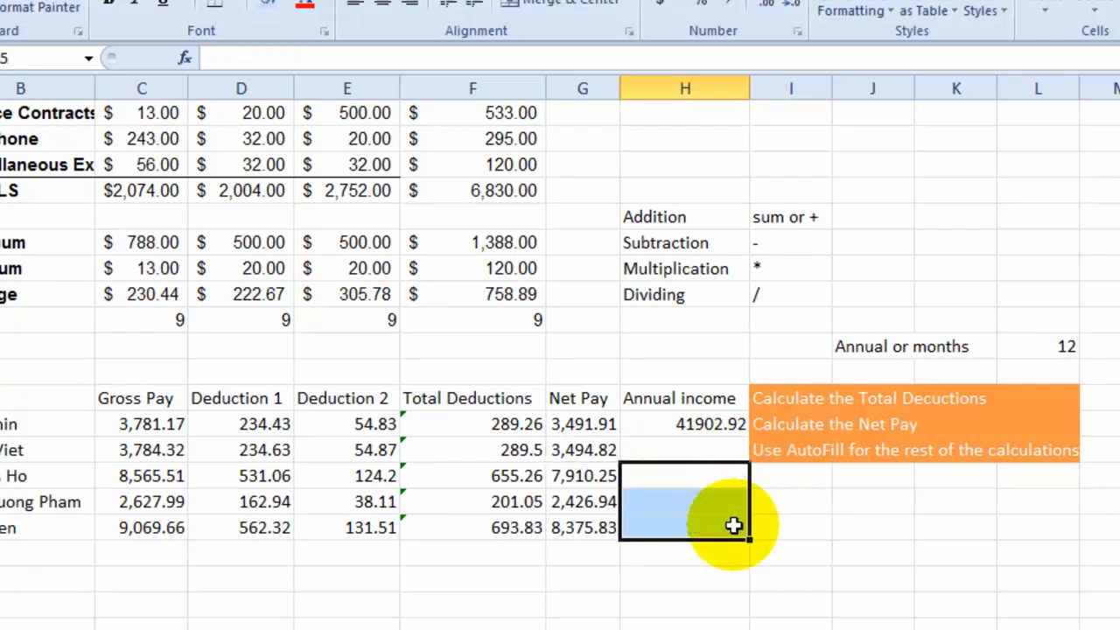
# - Change the H23 formula back to =G23*12 by replacing the absolute cell reference with 12
pyautogui.click(714, 427)
pyautogui.click(348, 58)
pyautogui.click(333, 59)
pyautogui.press('BackSpace')
pyautogui.press('BackSpace')
pyautogui.press('BackSpace')
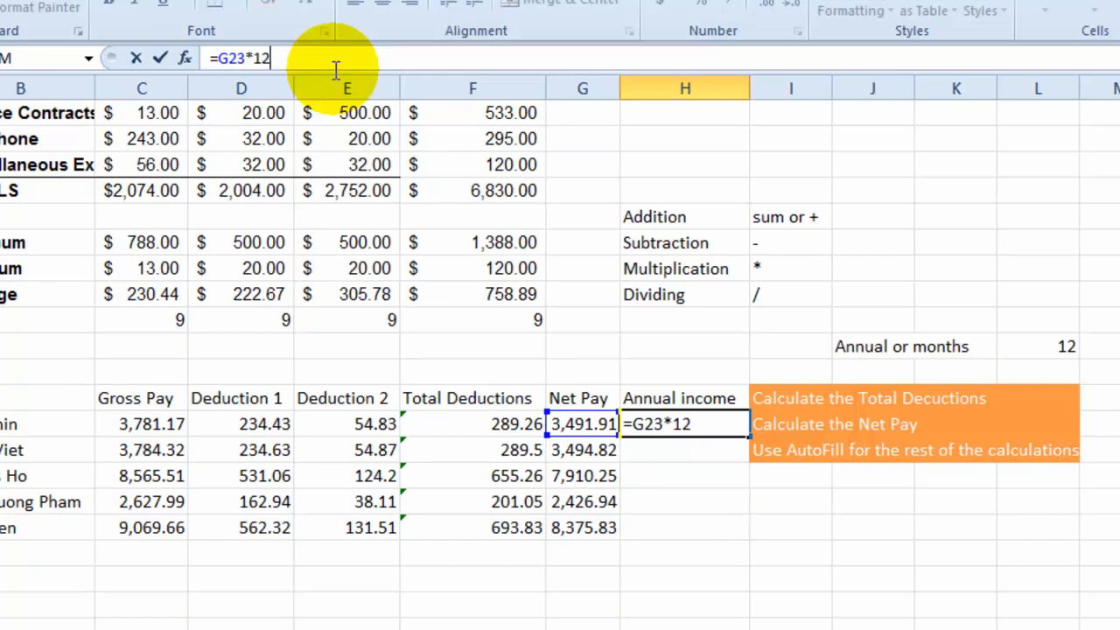
pyautogui.hotkey('shift', 'Return')
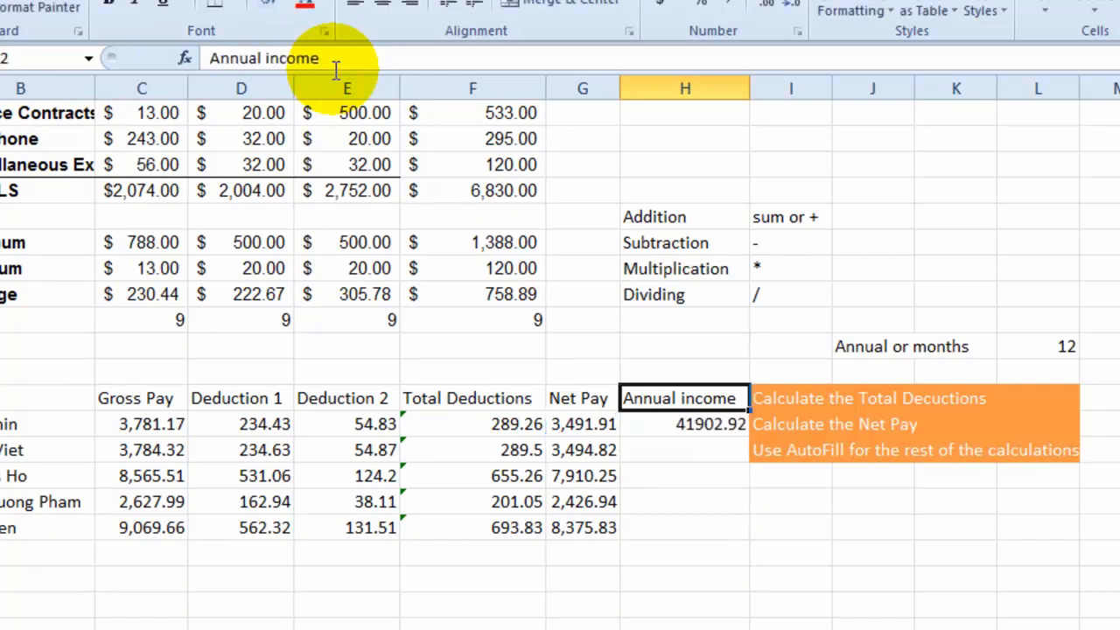
# - Rename the column heading in H22 as "Annual Net income"
pyautogui.click(715, 423)
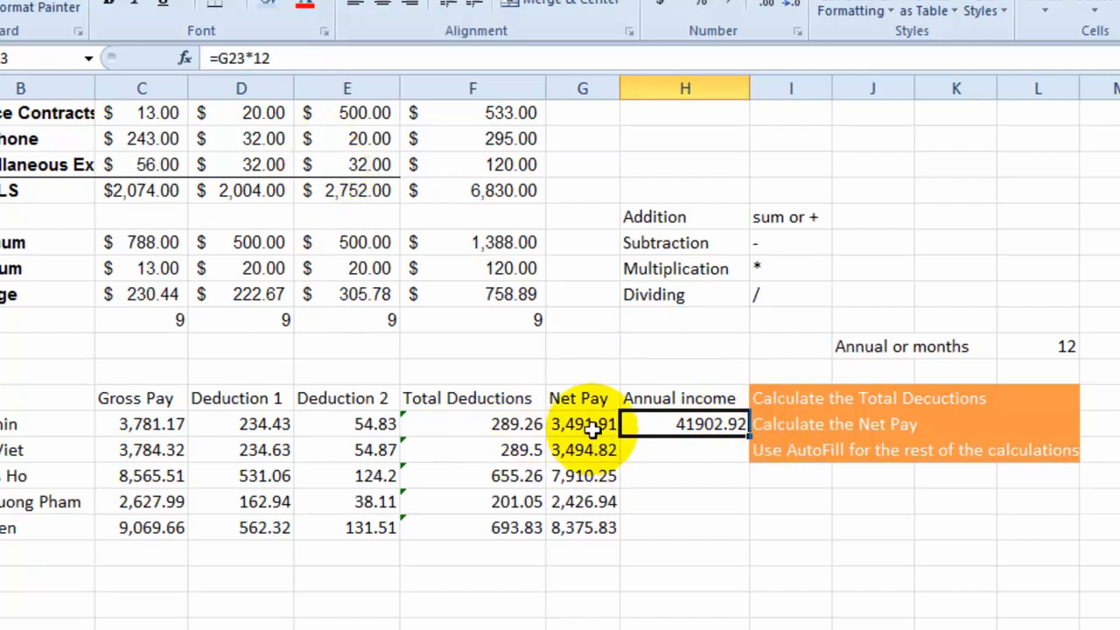
pyautogui.click(647, 399)
pyautogui.click(262, 58)
pyautogui.write('Net')
pyautogui.press('Return')
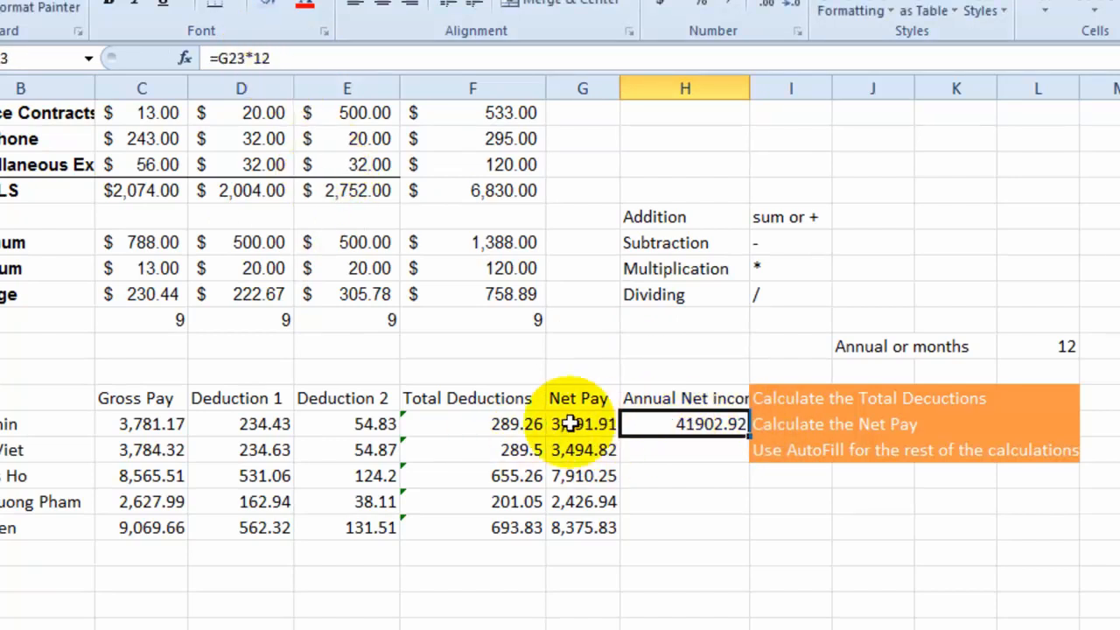
# - Review the formula in H23 and autofill it down through H27 for the remaining employees
pyautogui.press('F2')
pyautogui.press('Return')
pyautogui.click(733, 424)
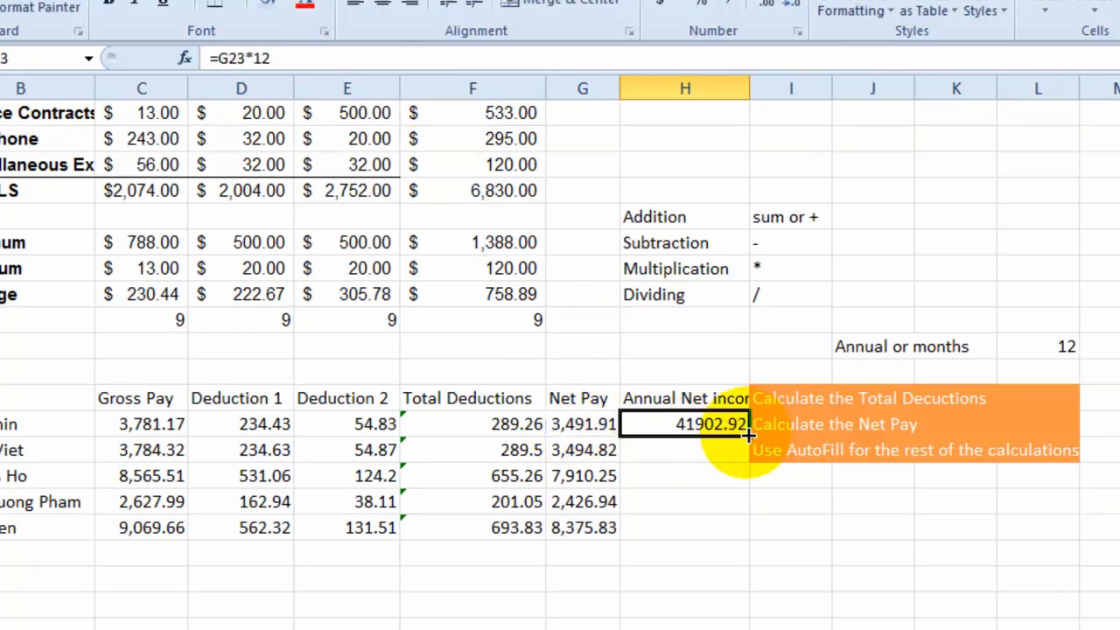
pyautogui.moveTo(748, 434); pyautogui.dragTo(749, 528)
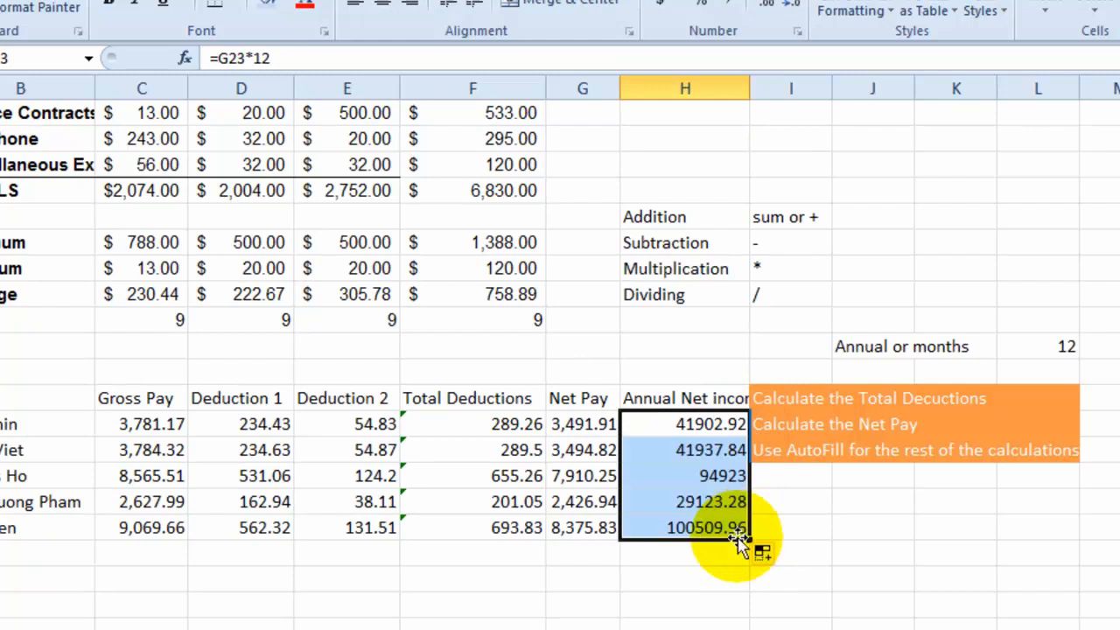
pyautogui.click(691, 579)
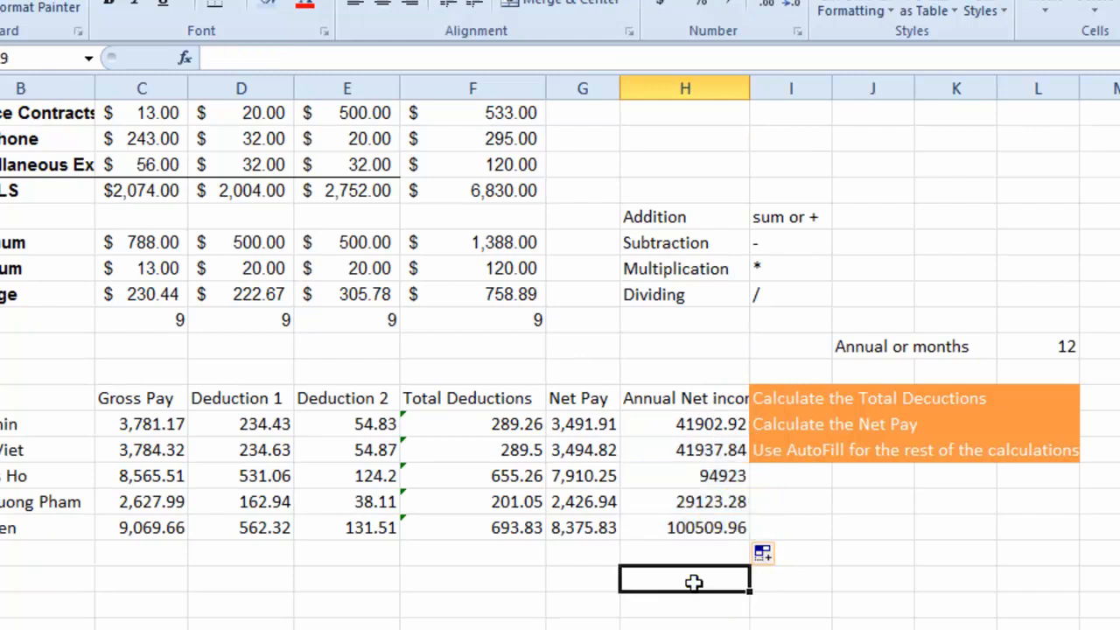
pyautogui.click(552, 560)
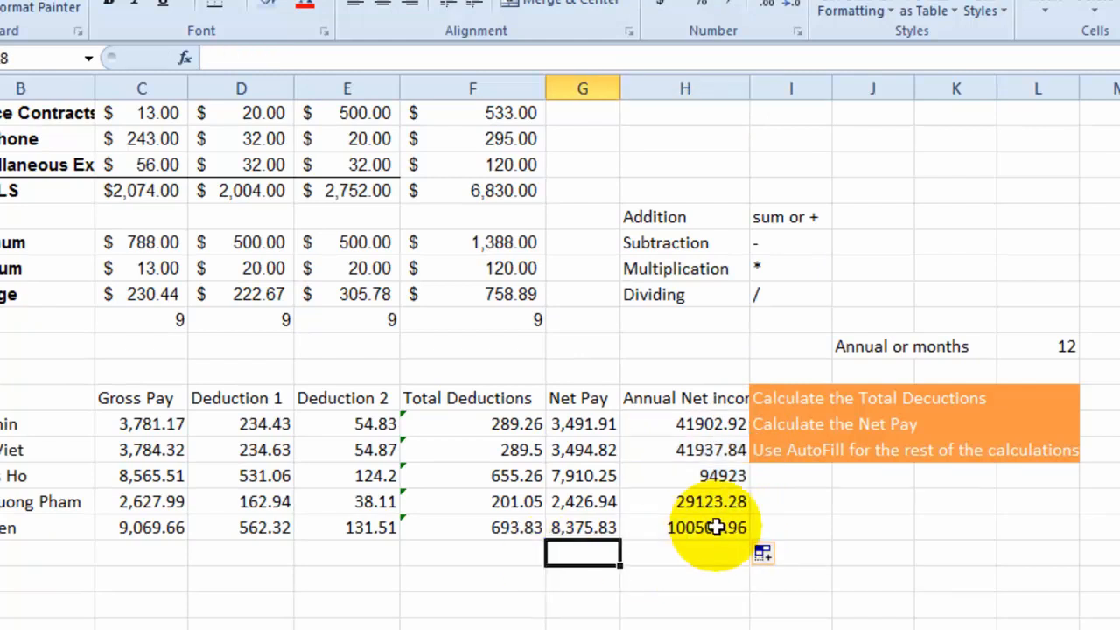
# - Remove the orange instruction notes in I22:L24 beside the payroll table
pyautogui.moveTo(792, 398); pyautogui.dragTo(1036, 464)
pyautogui.press('Delete')
pyautogui.click(822, 496)
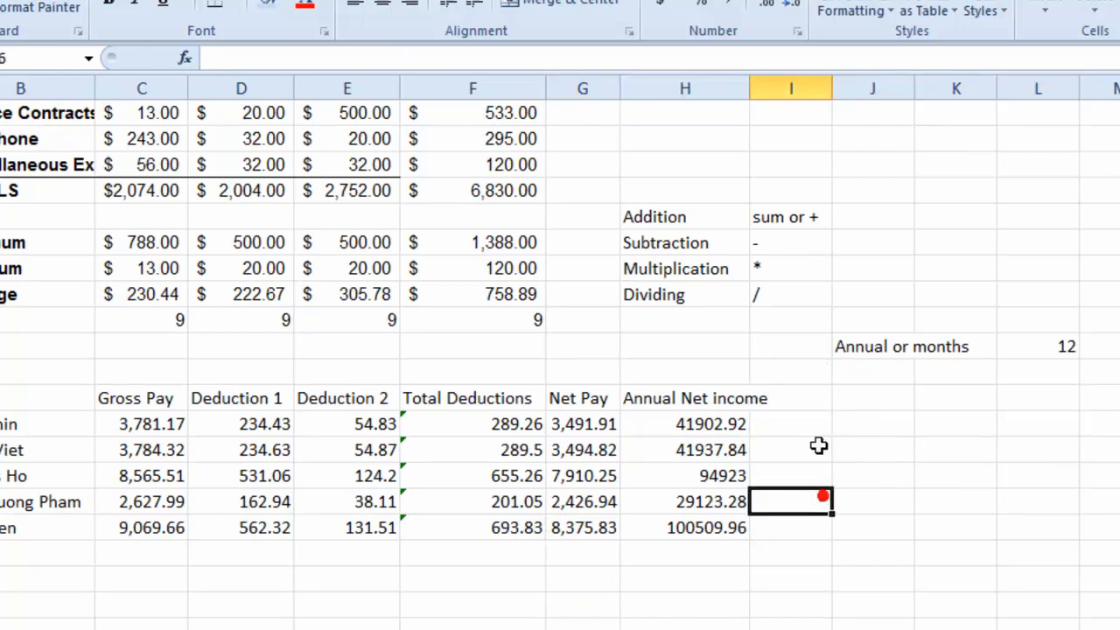
# - Add the column heading "Pay per week" in I22 and color the "Dividing" label in the operator list red
pyautogui.click(822, 398)
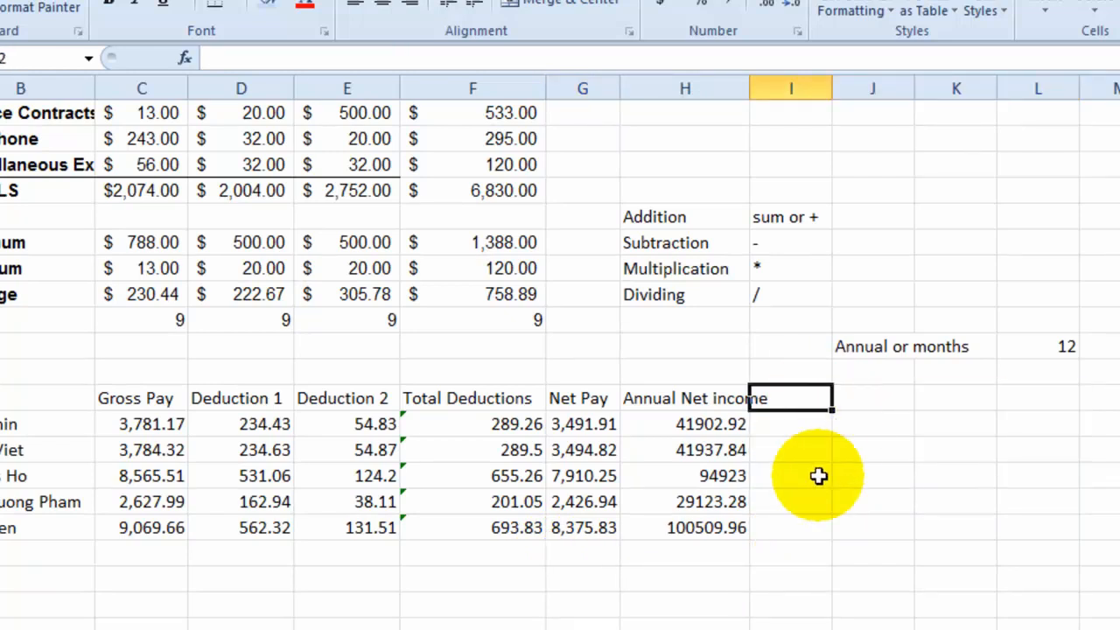
pyautogui.keyDown('shift'); pyautogui.click(997, 486); pyautogui.keyUp('shift')
pyautogui.write('P')
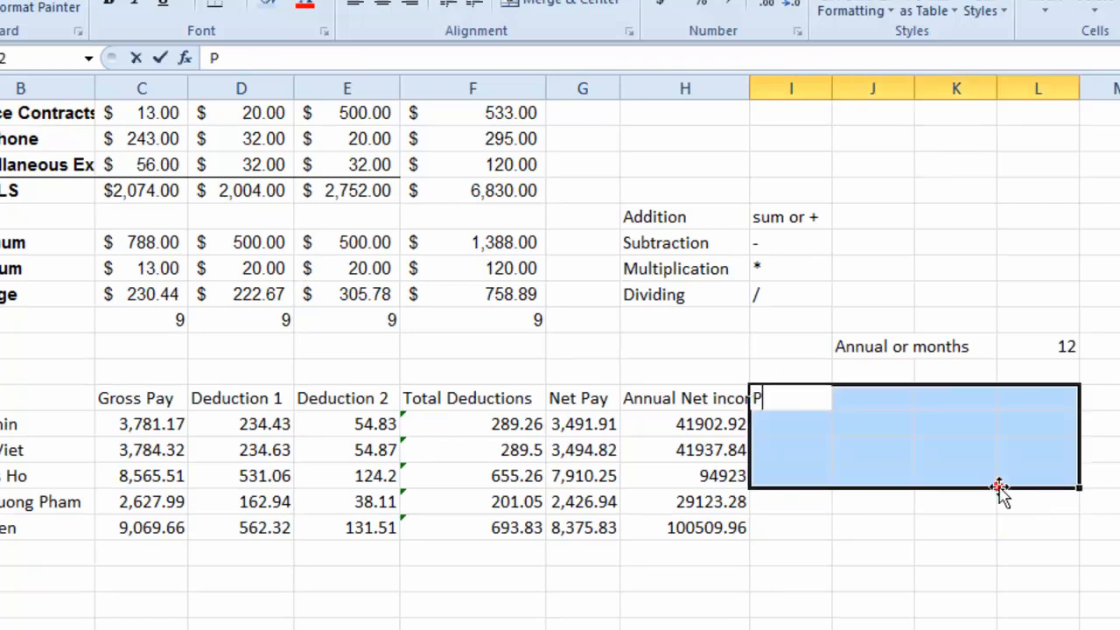
pyautogui.write('ay per week')
pyautogui.press('Return')
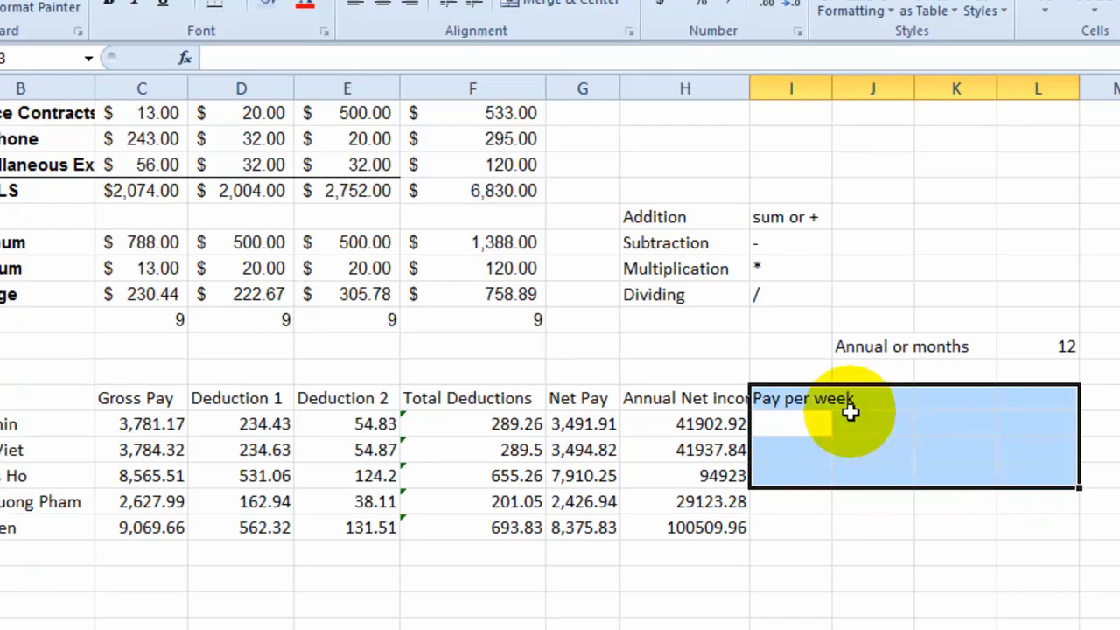
pyautogui.click(742, 297)
# - Enter the formula =H23/52 in I23 and autofill it down through I27
pyautogui.click(790, 423)
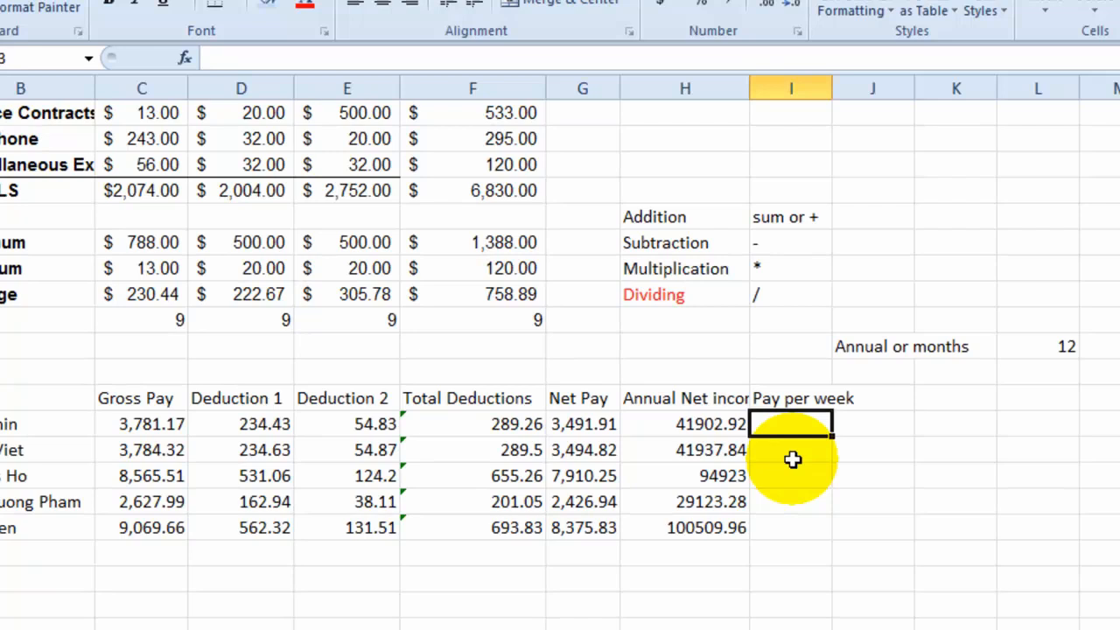
pyautogui.write('=')
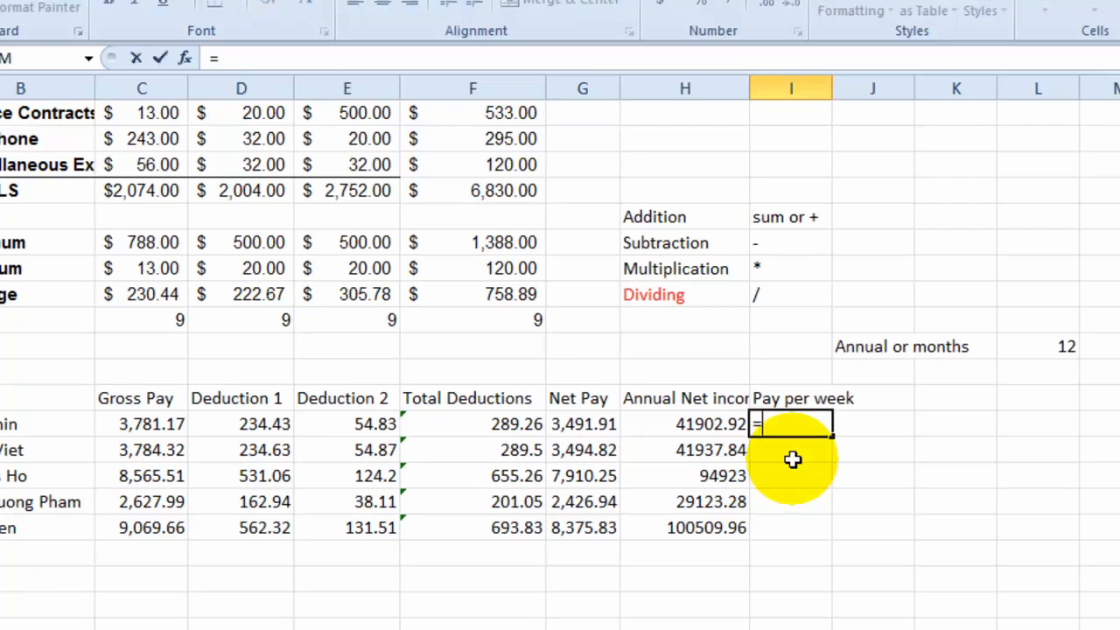
pyautogui.click(693, 425)
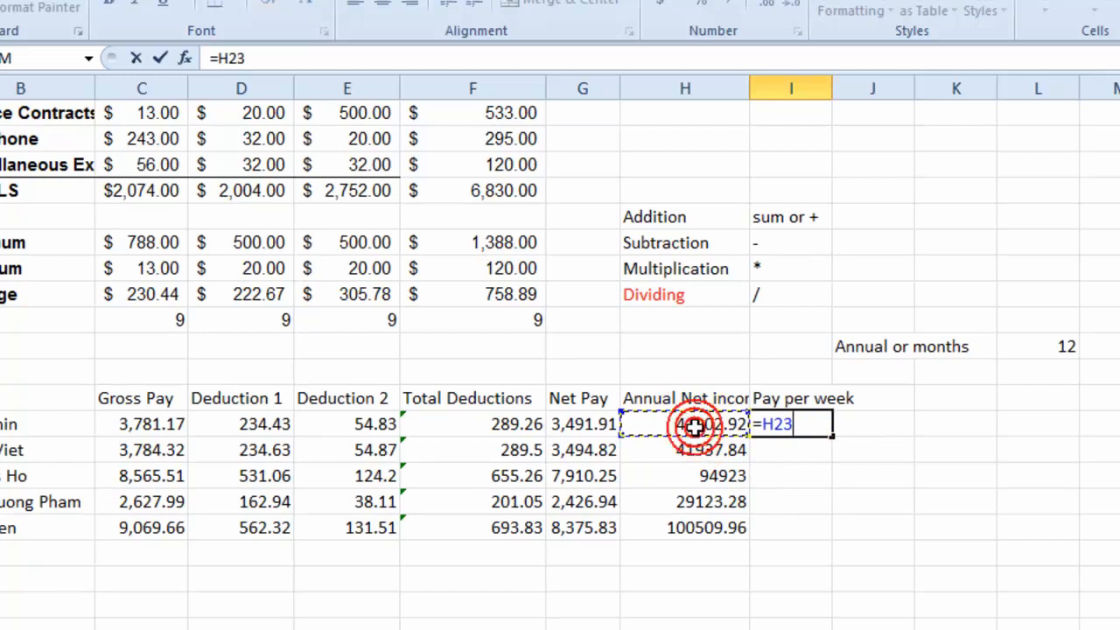
pyautogui.write('/52')
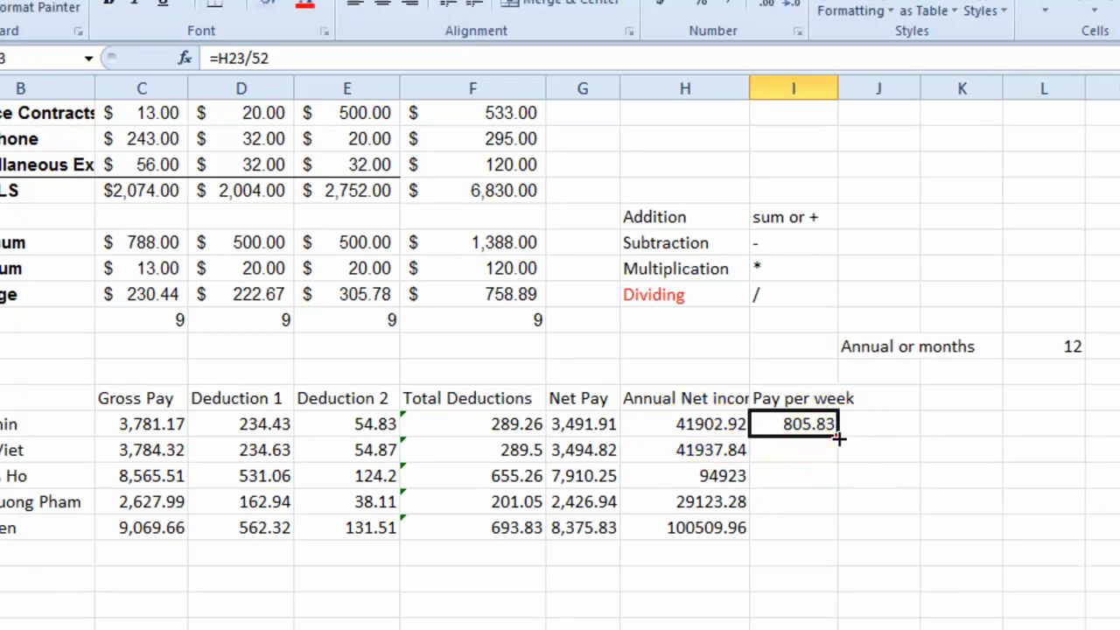
pyautogui.moveTo(838, 437); pyautogui.dragTo(825, 525)
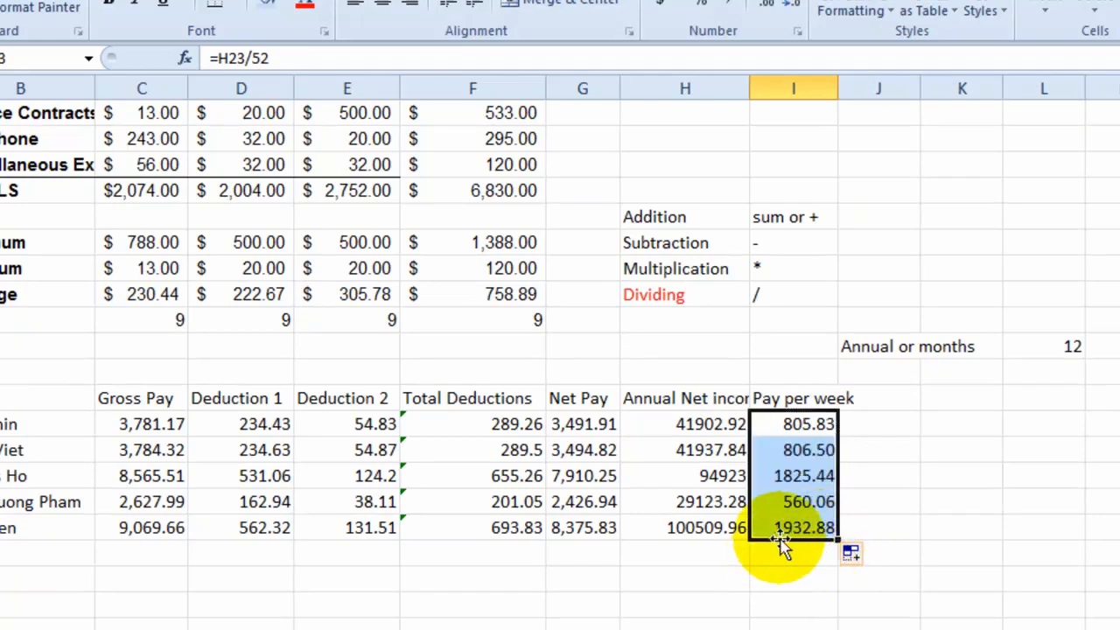
# - Review the weekly pay formulas in I27 and I23 and the annual net income formula in H23
pyautogui.click(782, 532)
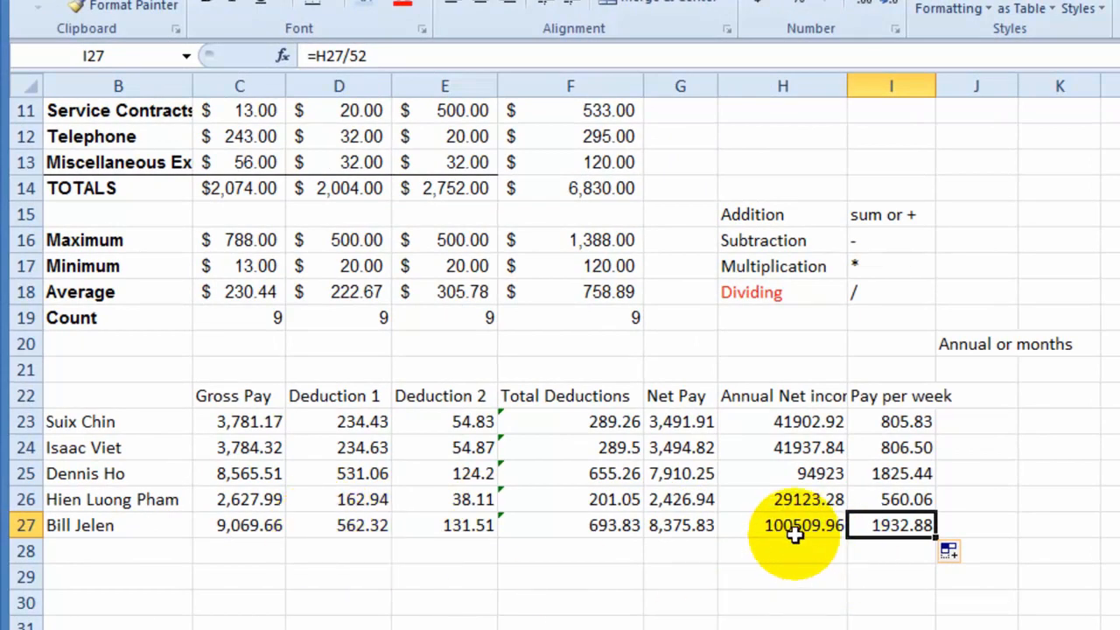
pyautogui.click(882, 573)
pyautogui.click(892, 528)
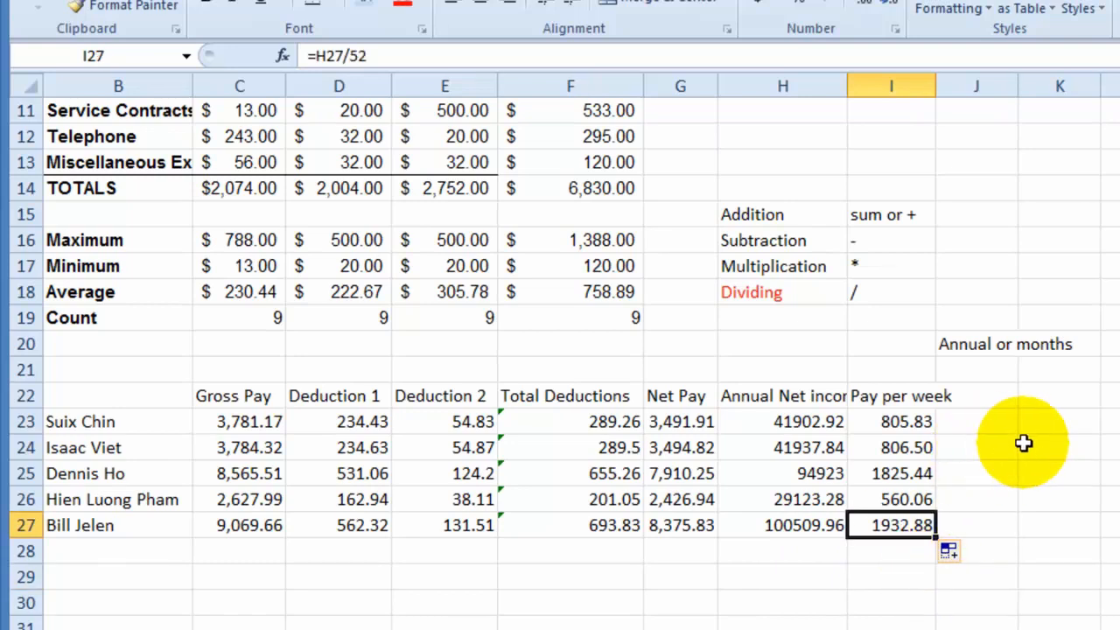
pyautogui.click(995, 420)
pyautogui.click(905, 422)
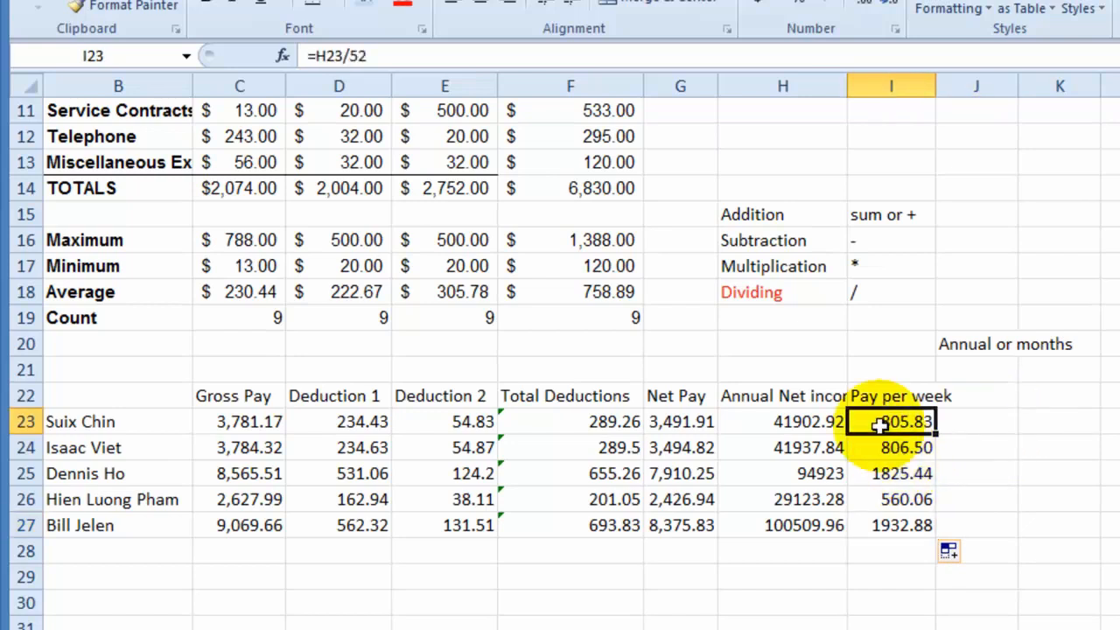
pyautogui.click(788, 421)
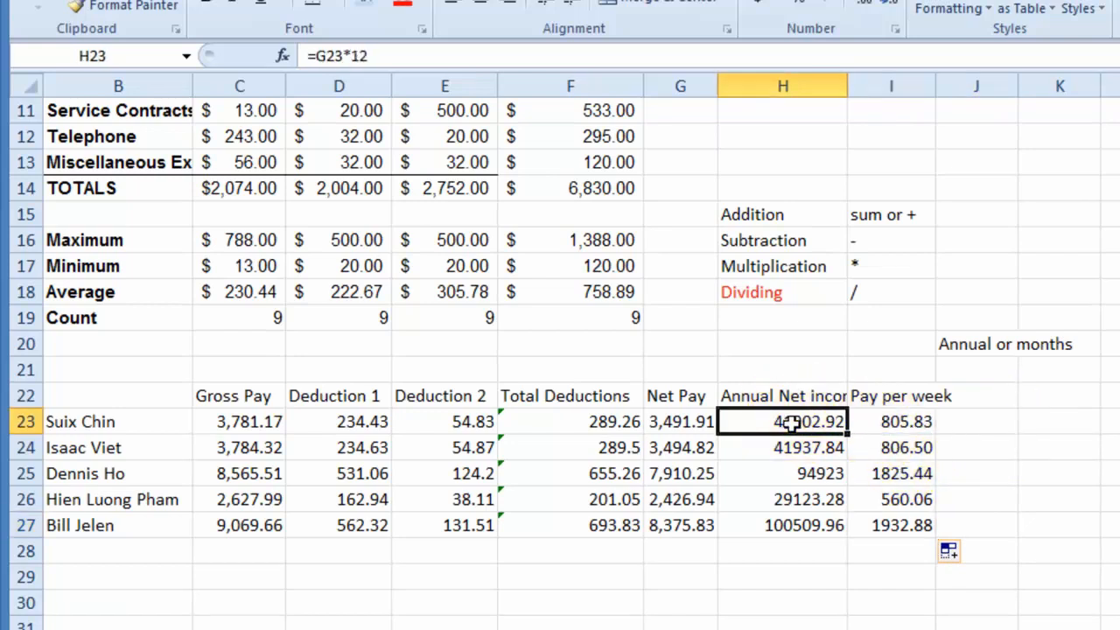
pyautogui.click(912, 421)
# - Examine the Net Pay formula in G23 and the cells it references, leaving the formula as it is
pyautogui.click(680, 421)
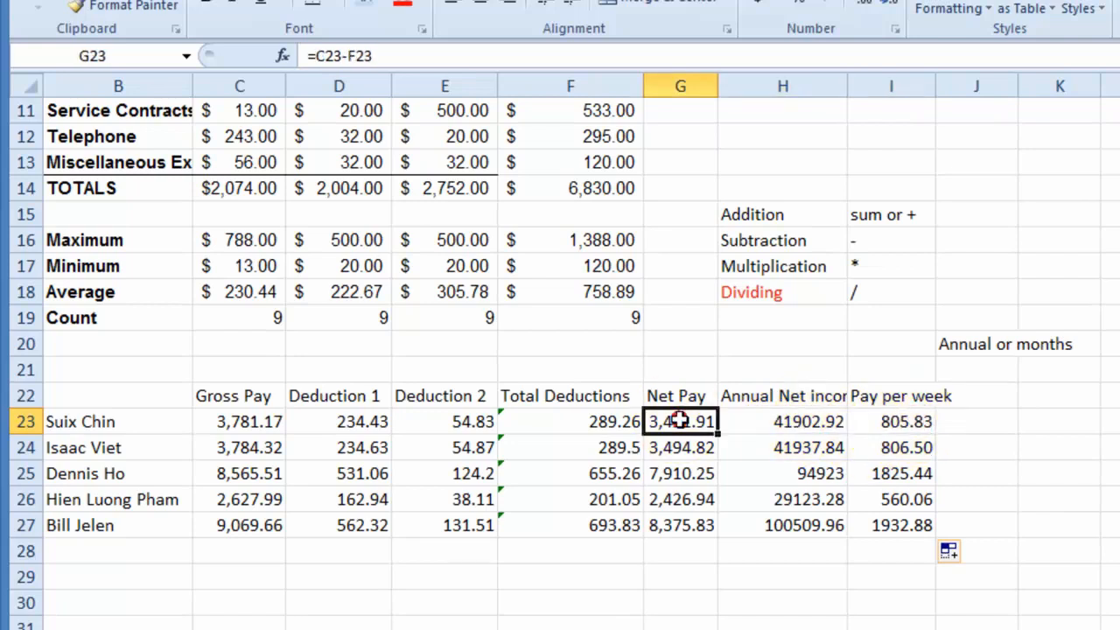
pyautogui.click(317, 58)
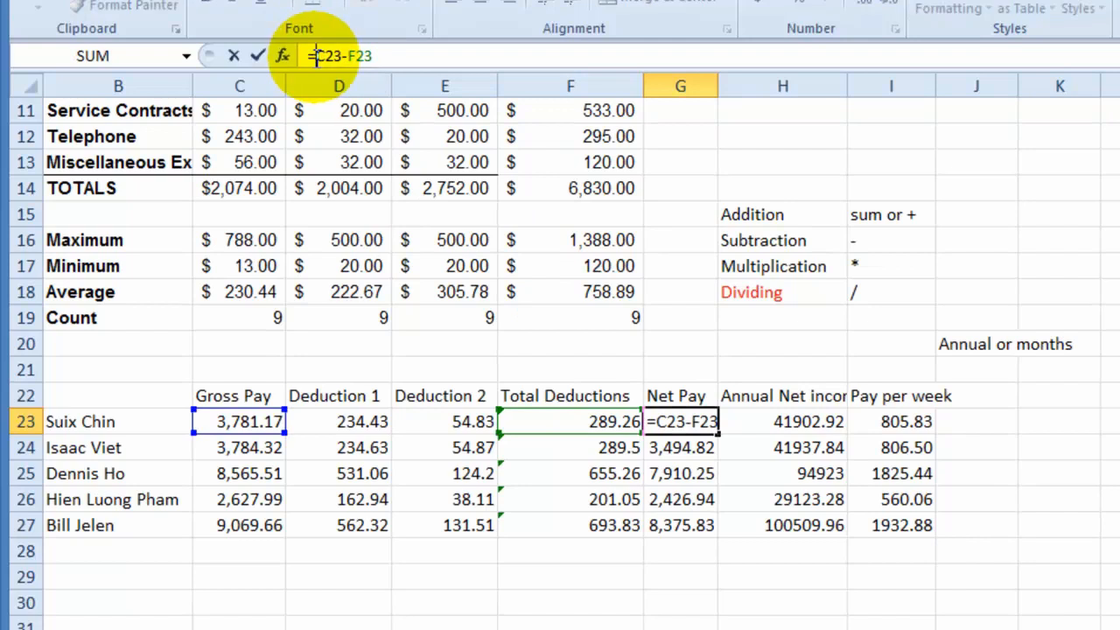
pyautogui.click(254, 292)
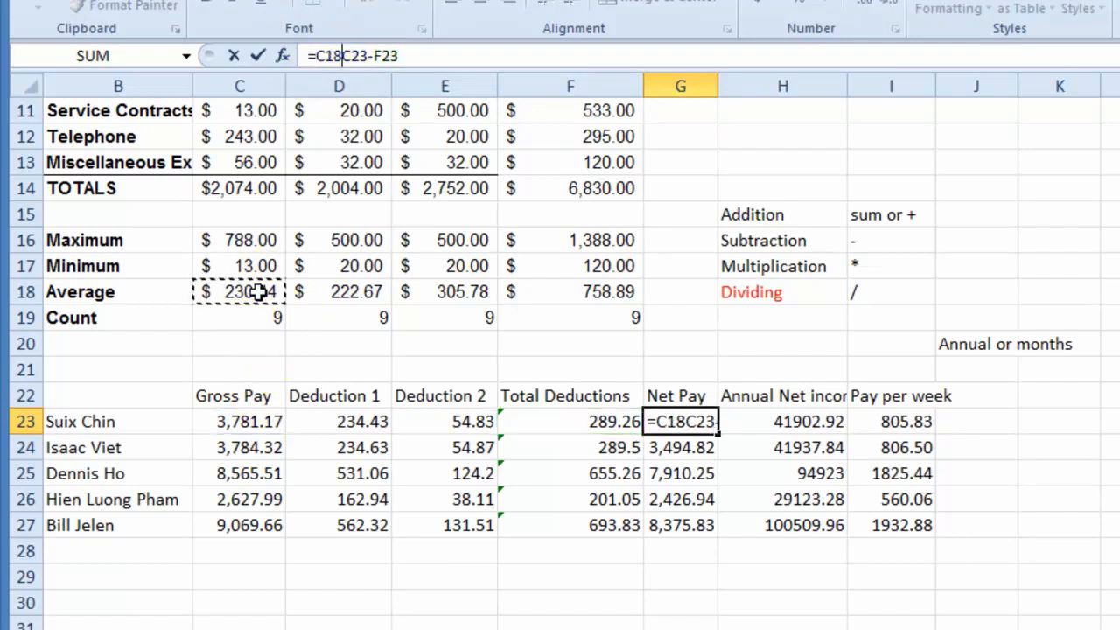
pyautogui.press('Escape')
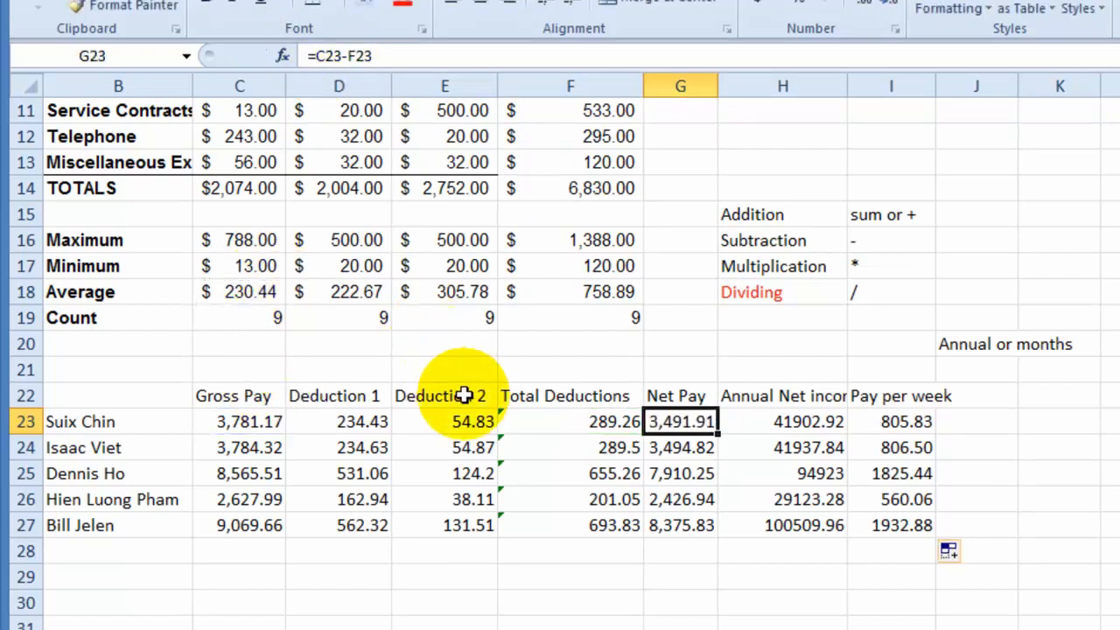
# - Inspect the MAX function name in the formula of C16, leaving the formula as it is
pyautogui.click(236, 245)
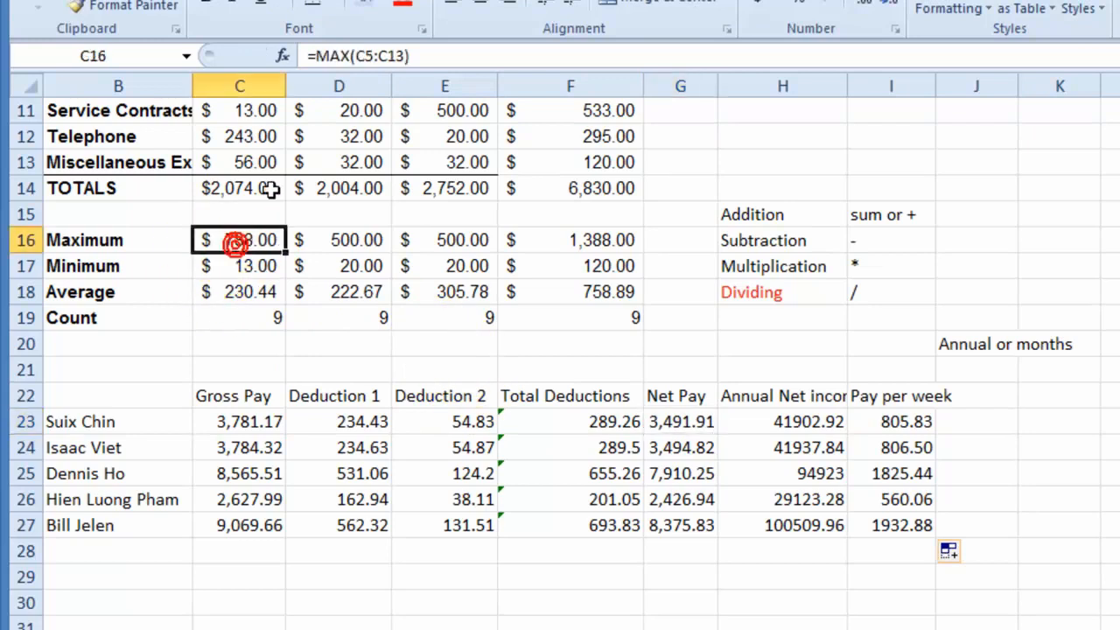
pyautogui.click(353, 56)
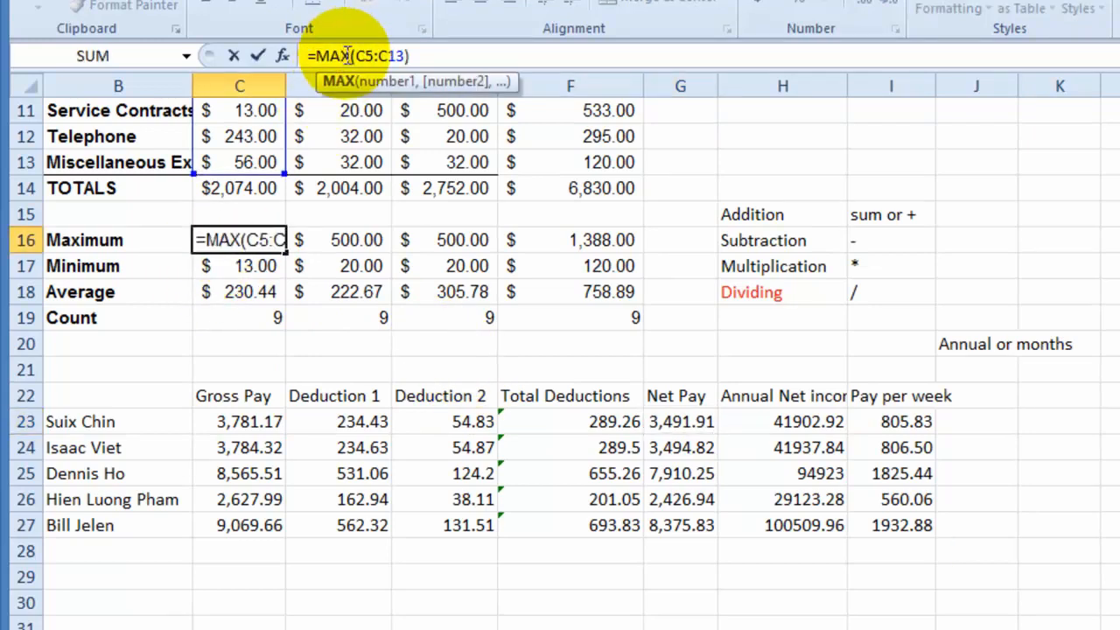
pyautogui.moveTo(350, 56); pyautogui.dragTo(318, 58)
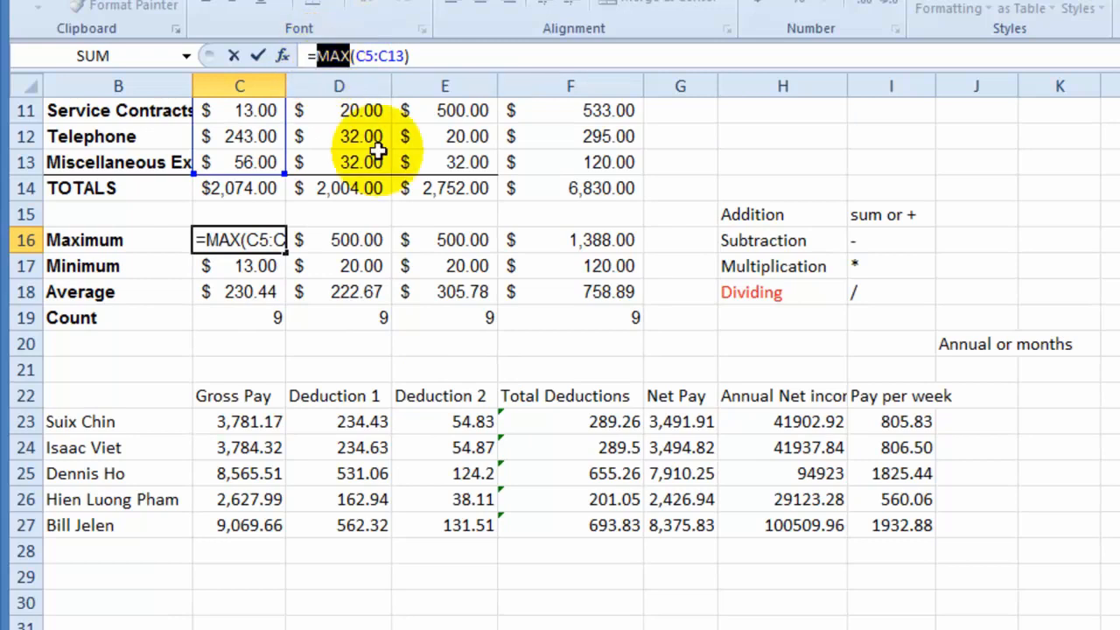
pyautogui.press('Escape')
# - Compare the multiplication formula in H23 with the operator names and symbols listed in H16:I18
pyautogui.click(820, 420)
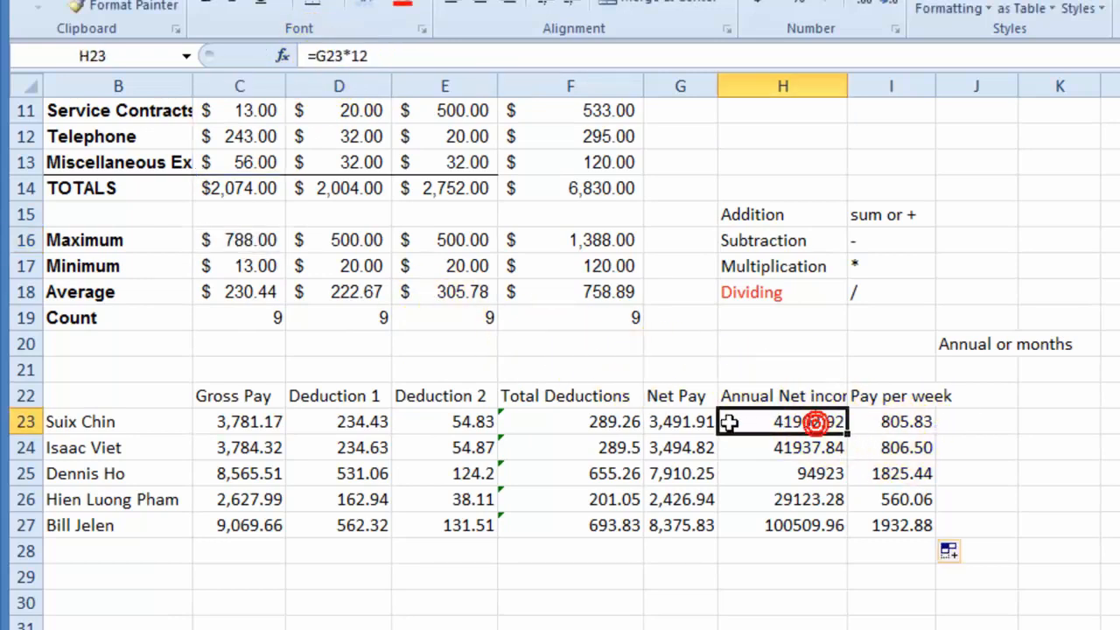
pyautogui.click(773, 238)
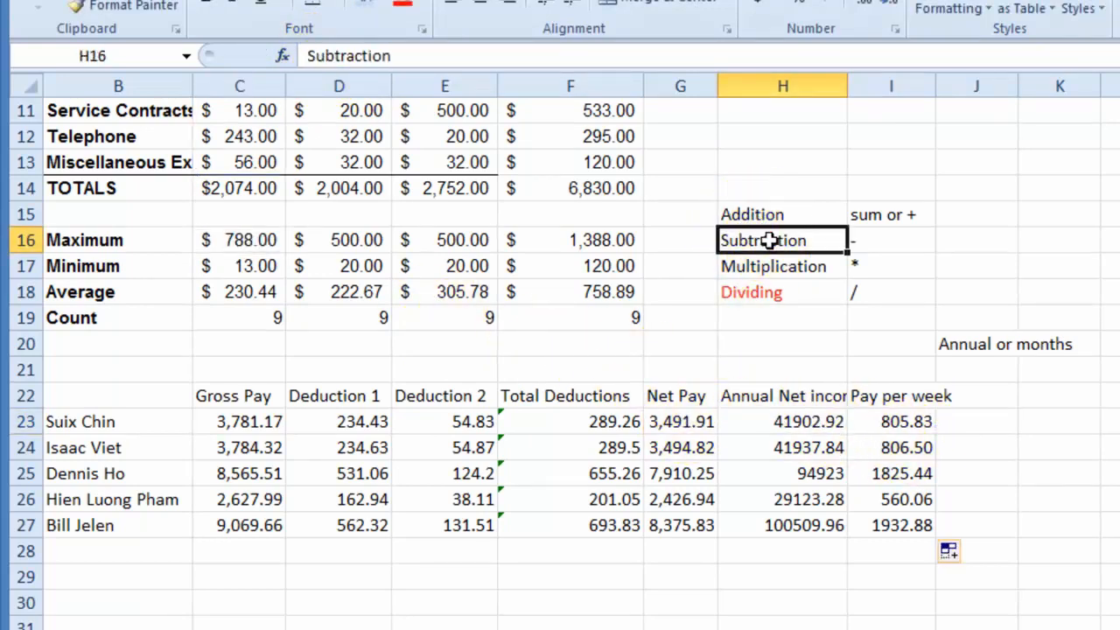
pyautogui.click(773, 267)
pyautogui.click(751, 293)
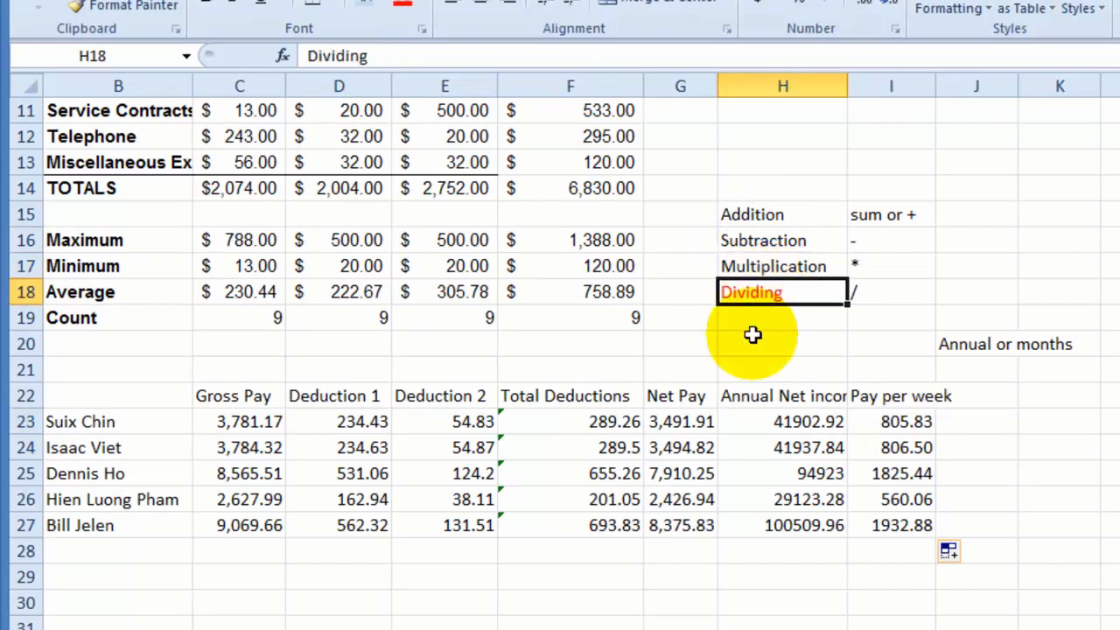
pyautogui.click(795, 427)
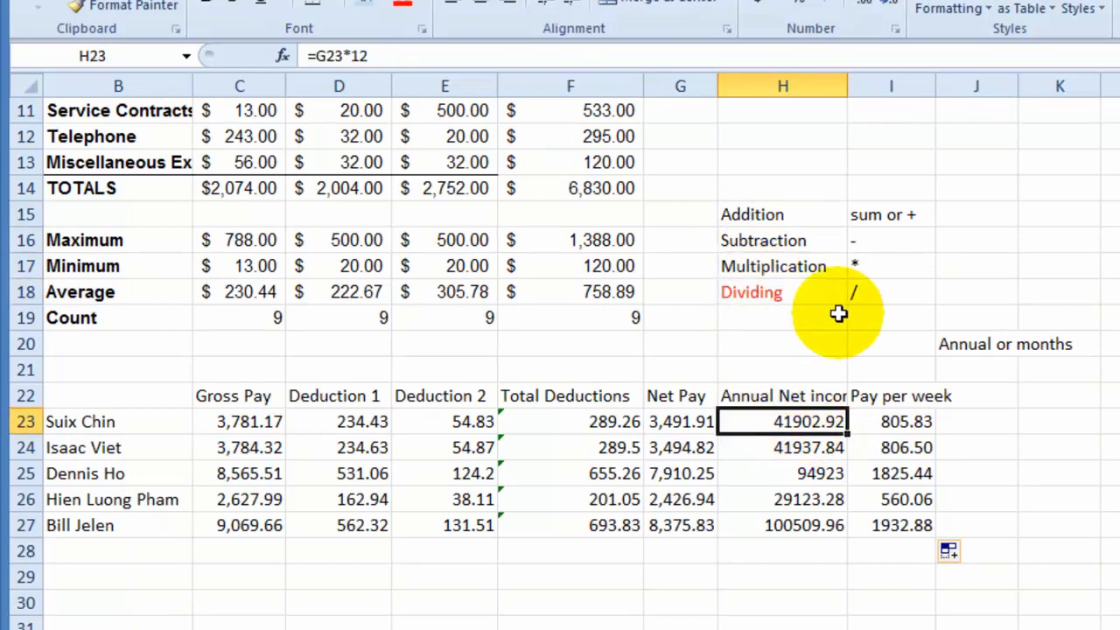
pyautogui.click(872, 239)
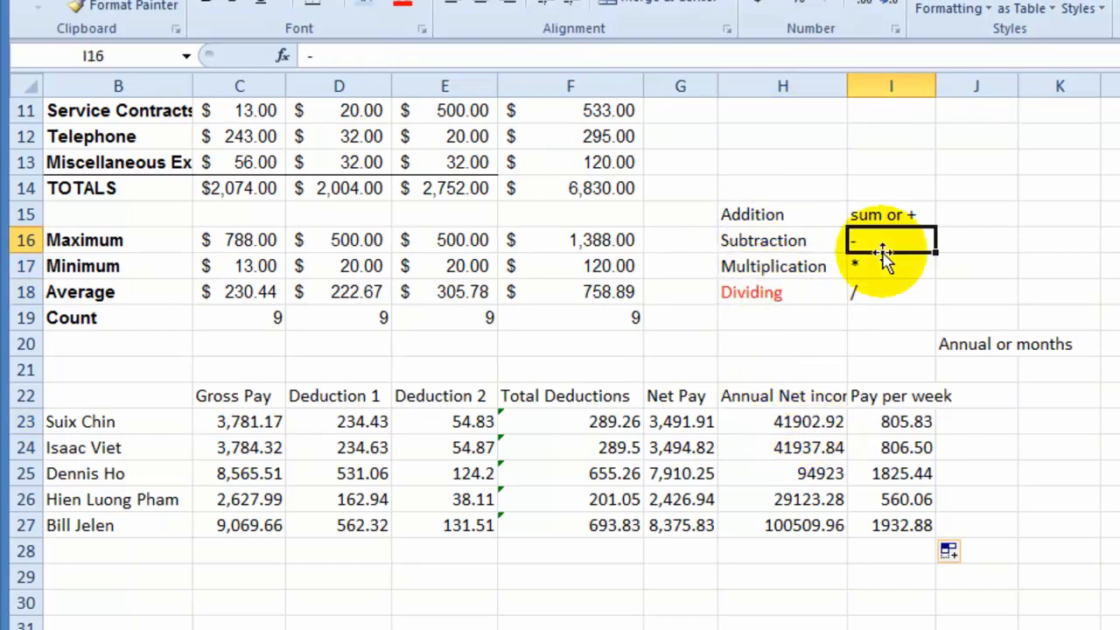
pyautogui.click(891, 262)
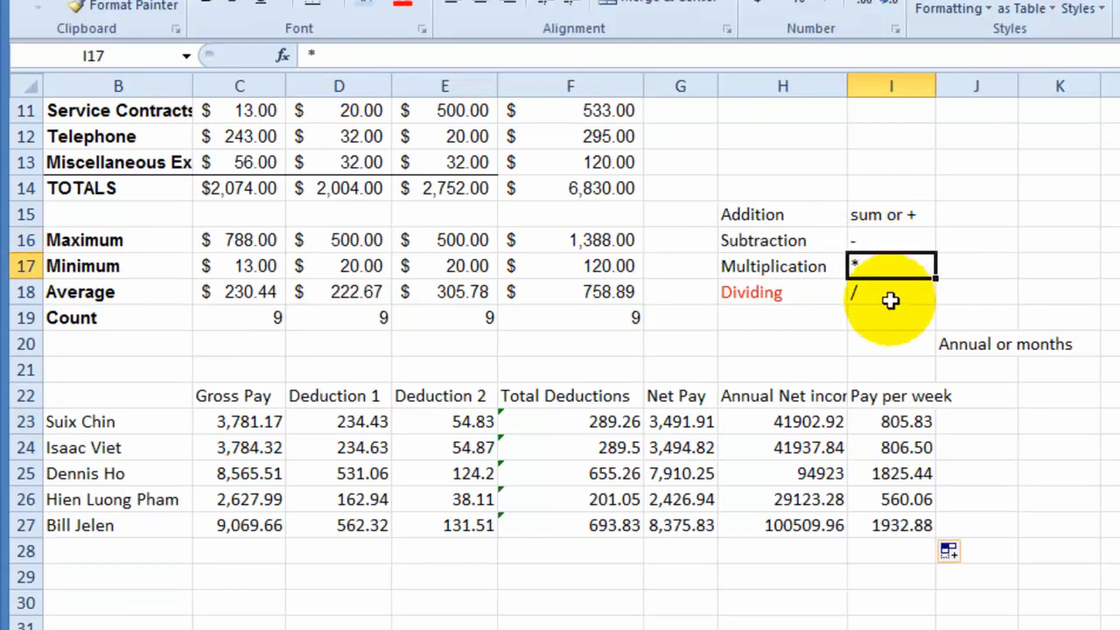
pyautogui.press('Return')
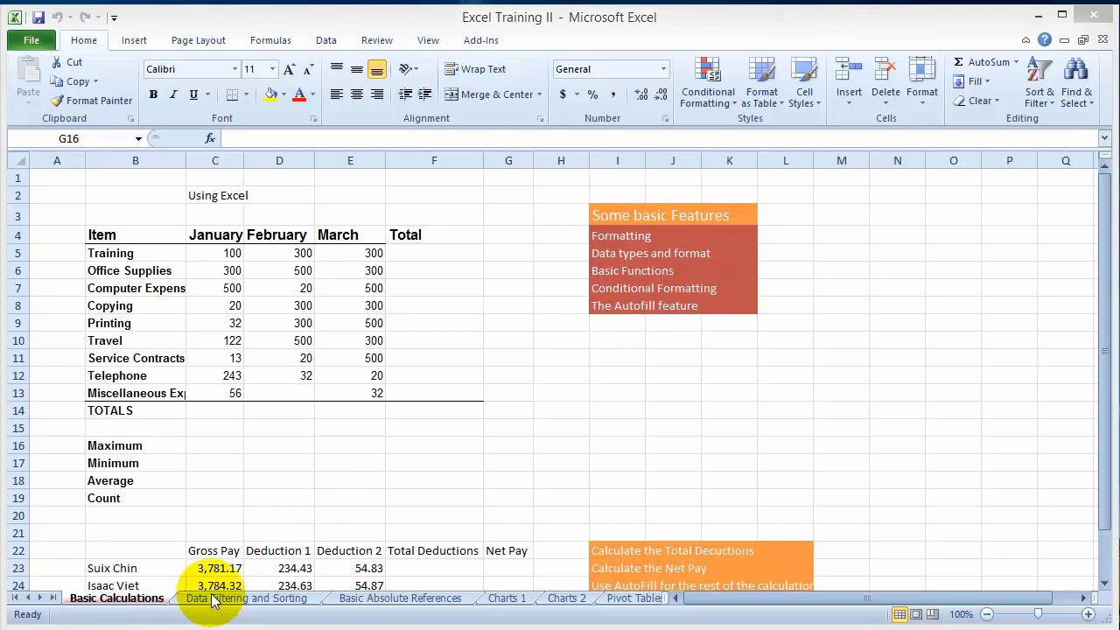
# - Look through the Data Filtering and Sorting, Basic Absolute References and Charts 1 sheets, and return to Basic Calculations
pyautogui.click(107, 598)
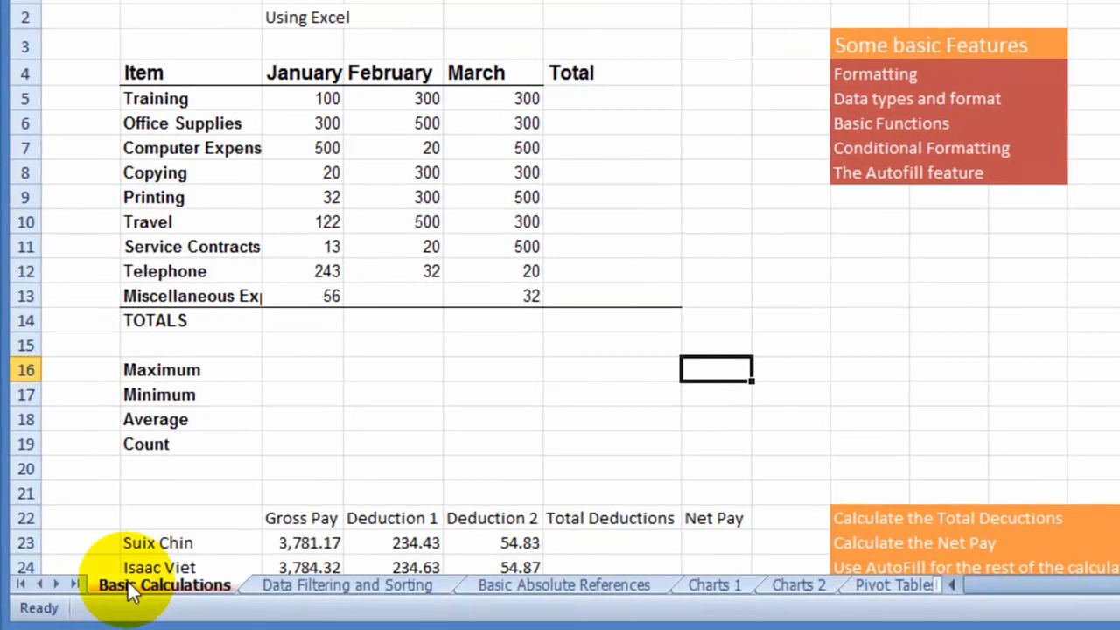
pyautogui.click(341, 588)
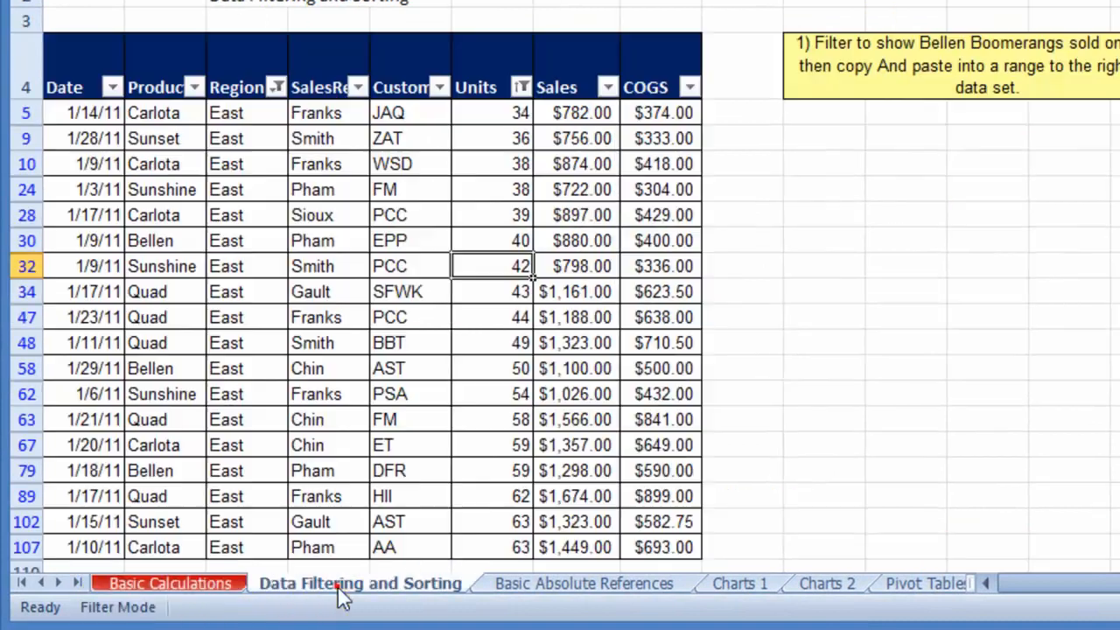
pyautogui.click(519, 584)
pyautogui.click(758, 588)
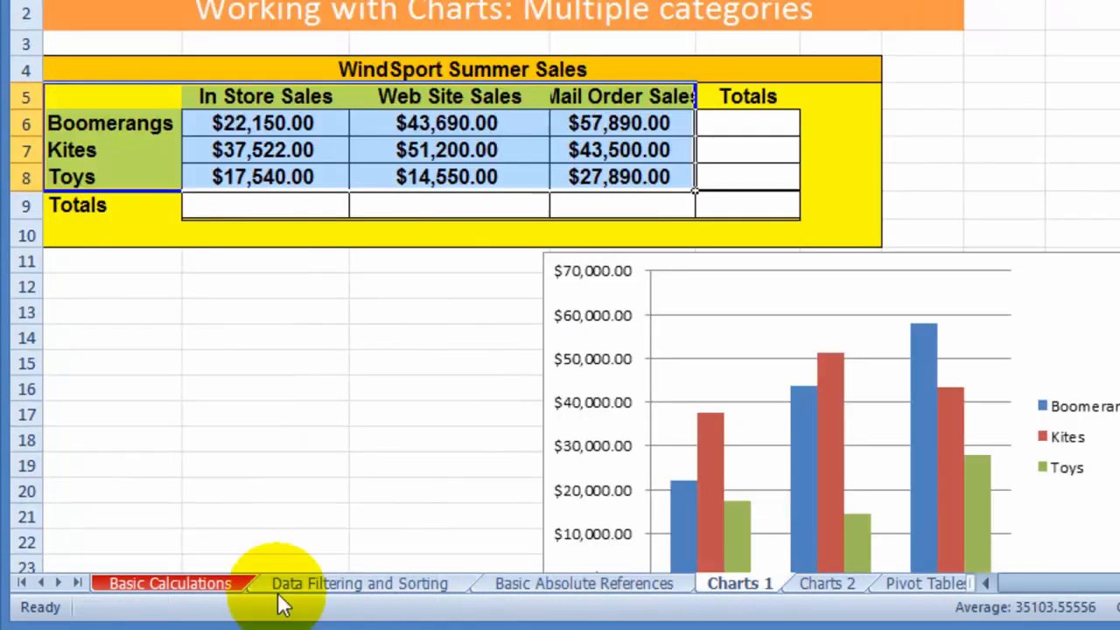
pyautogui.click(197, 584)
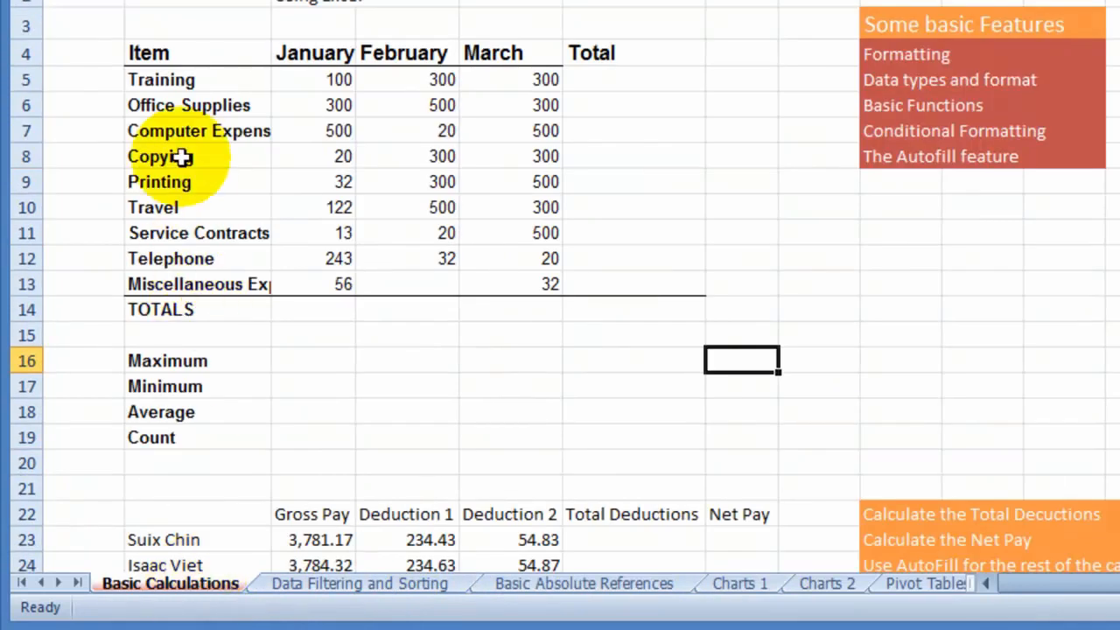
# - Review the Item heading, the Training row and the monthly figures in the expense table
pyautogui.click(160, 77)
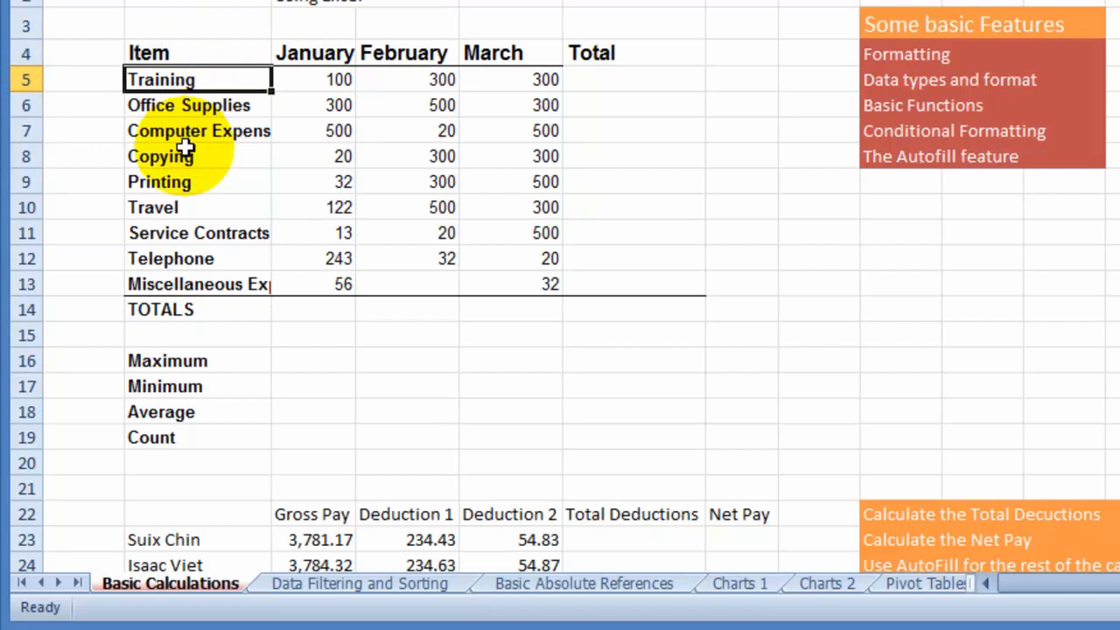
pyautogui.click(248, 51)
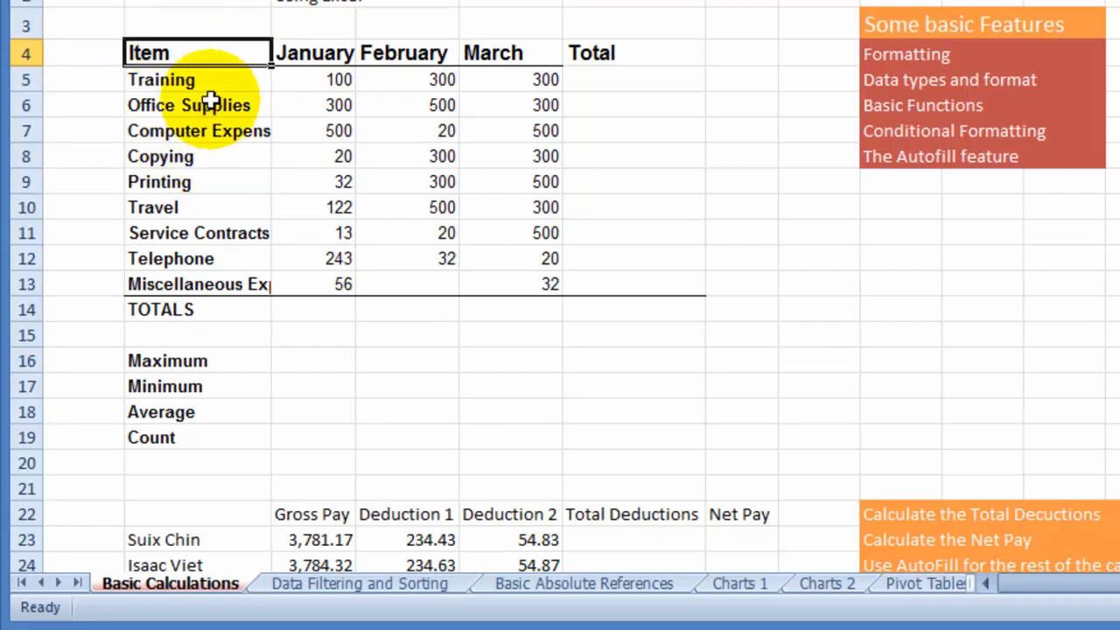
pyautogui.click(189, 79)
pyautogui.click(339, 80)
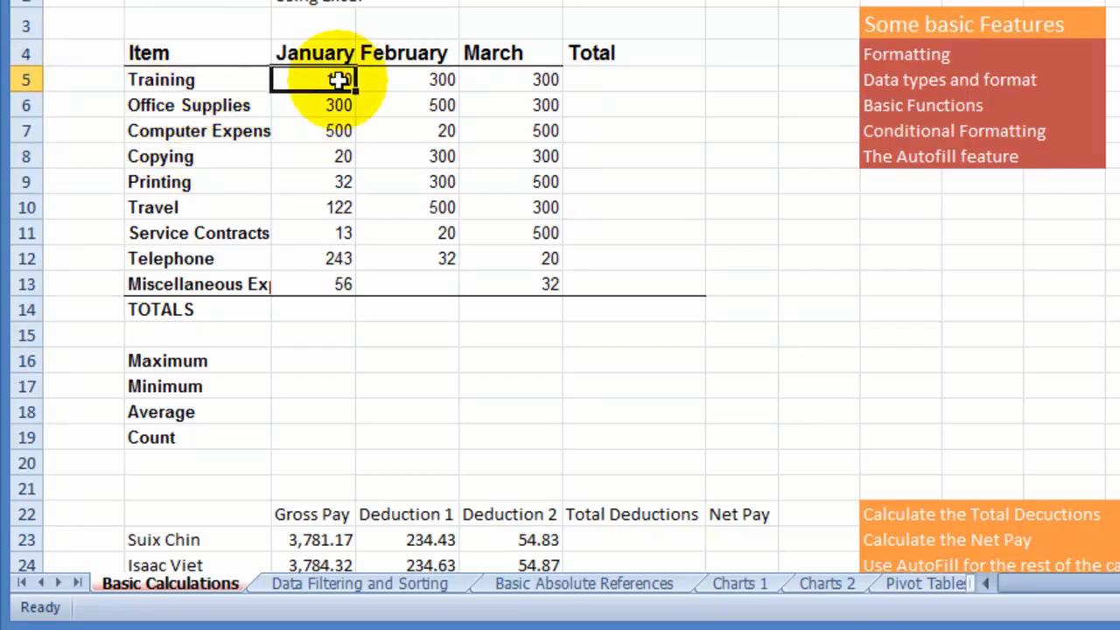
pyautogui.click(1118, 53)
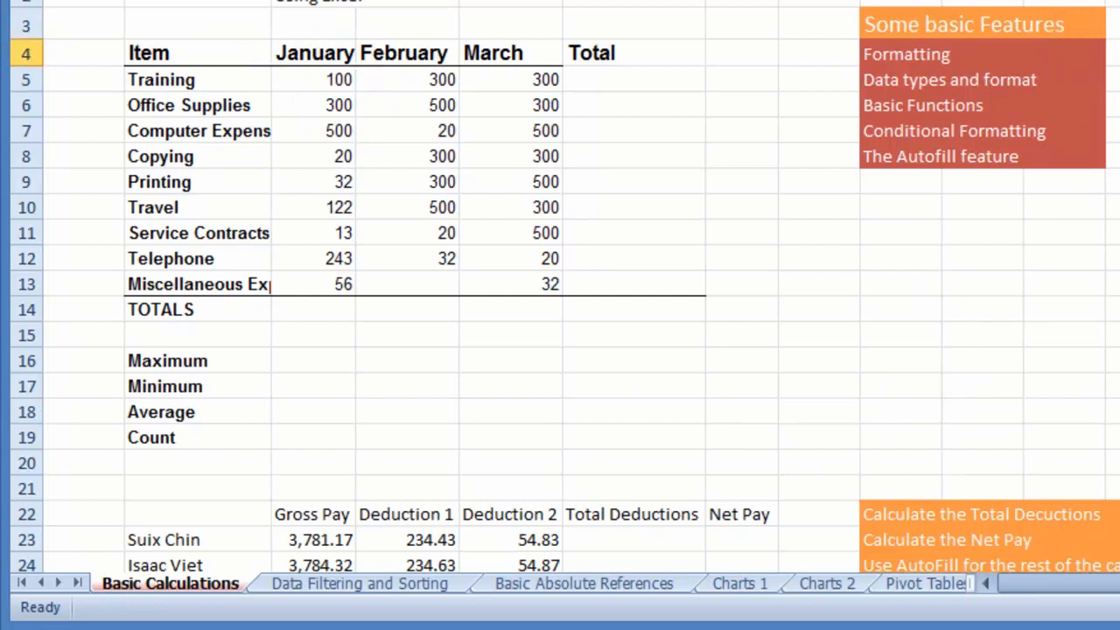
pyautogui.click(453, 200)
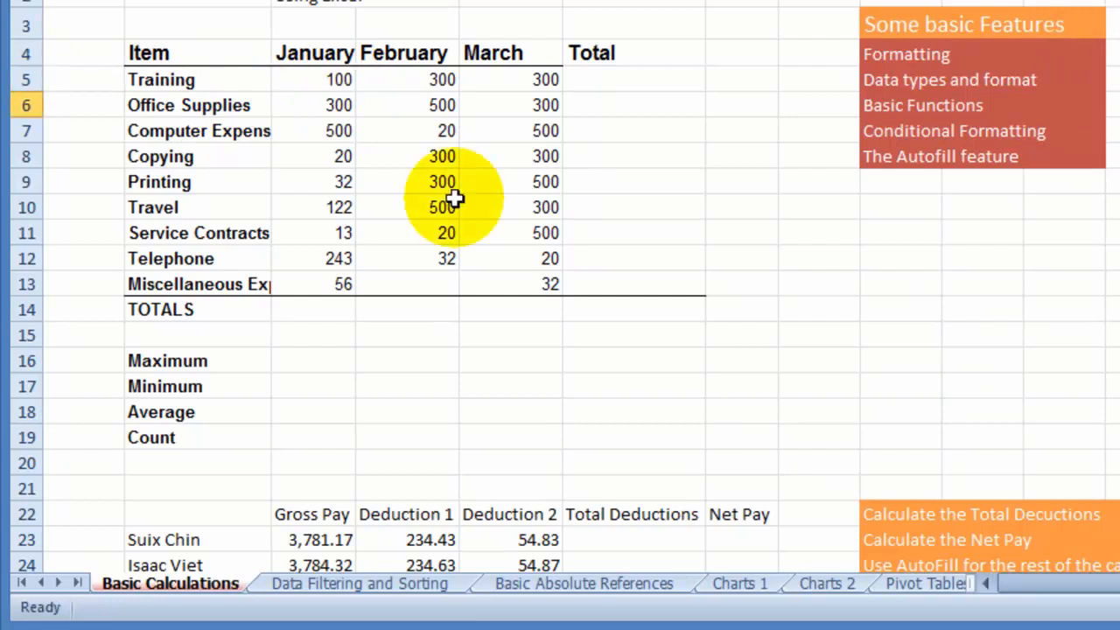
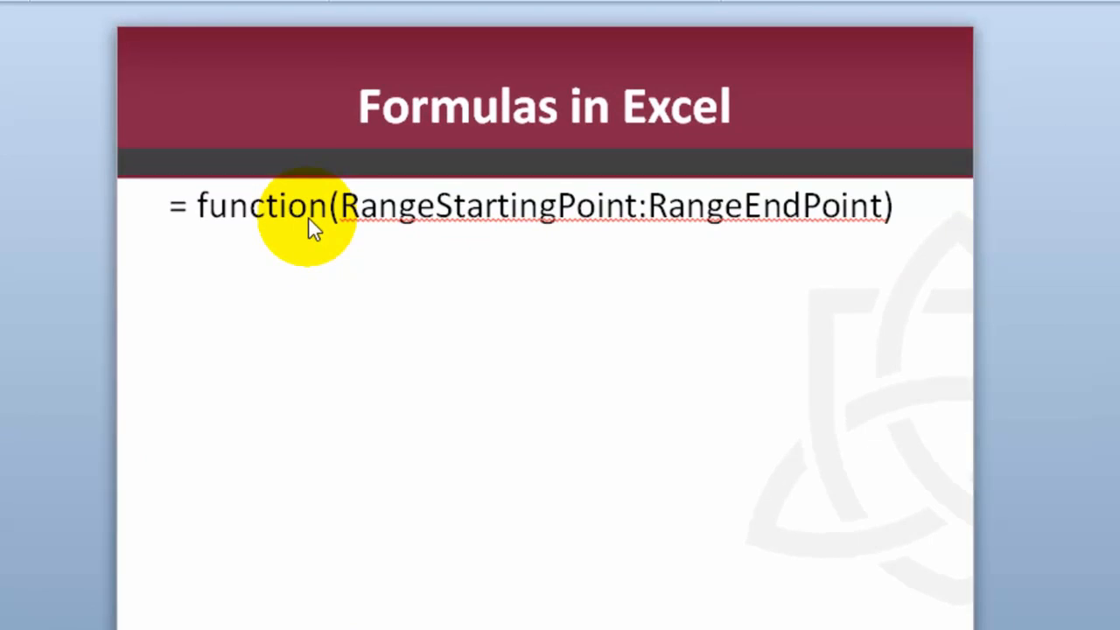
# - Examine the equals sign and the function and range parts of the general formula syntax on the slide
pyautogui.doubleClick(176, 209)
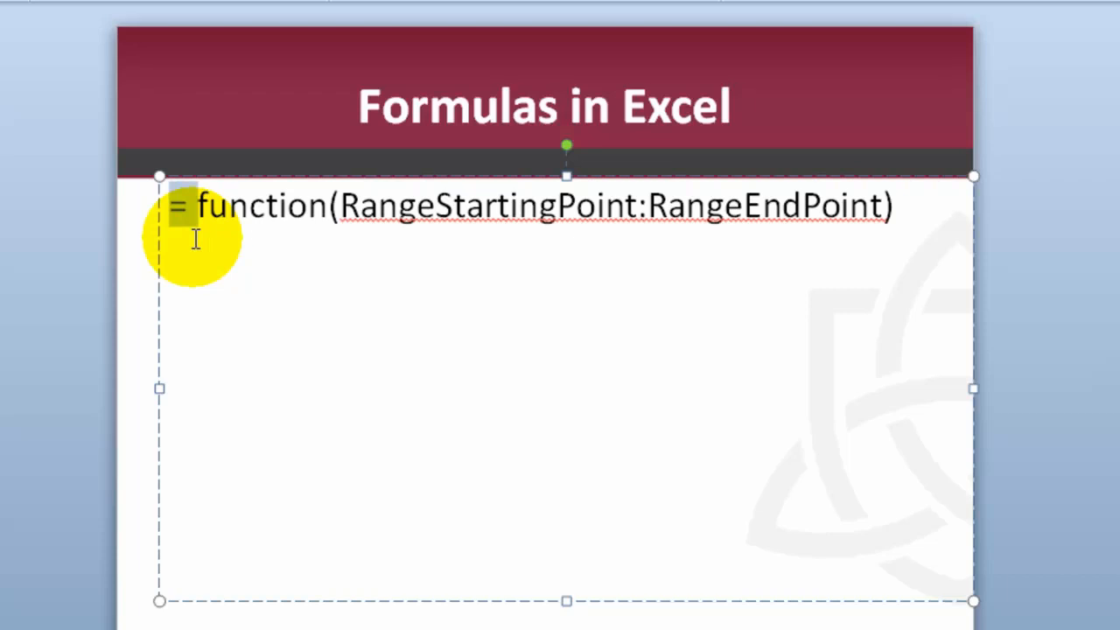
pyautogui.doubleClick(238, 210)
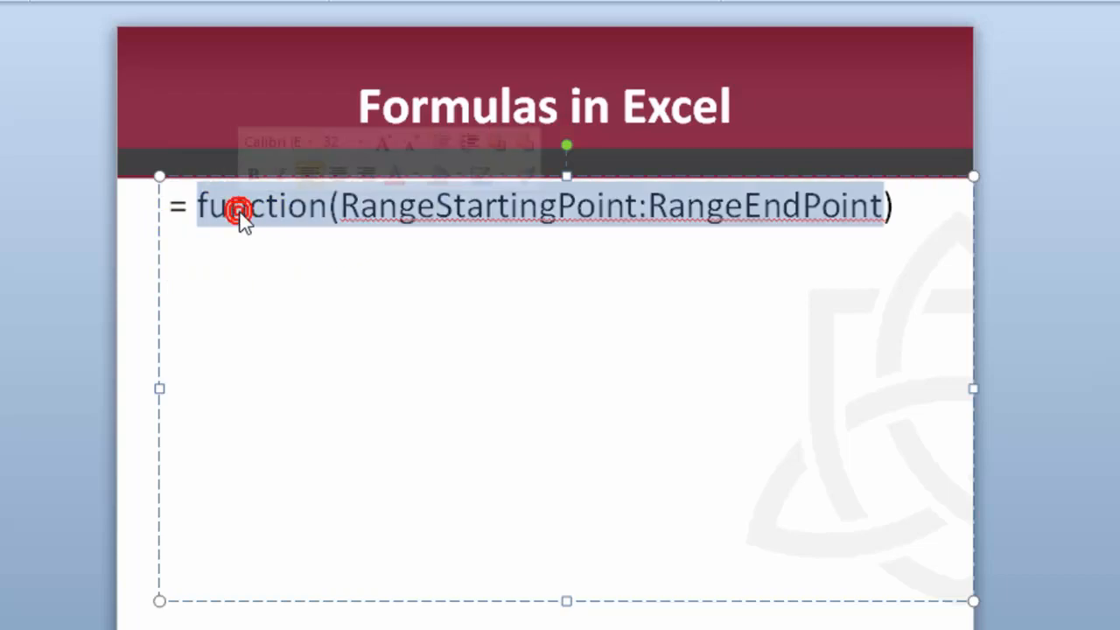
pyautogui.click(331, 226)
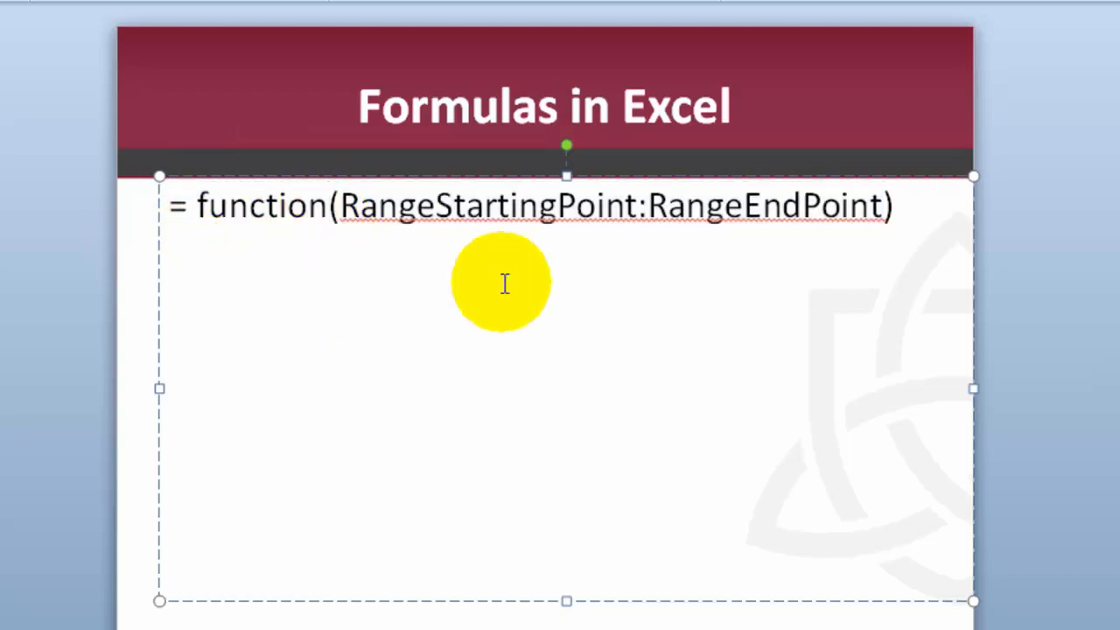
# - Add the example formula =sum(b1:b10) on a new line below the general formula syntax on the slide
pyautogui.click(917, 214)
pyautogui.press('Return')
pyautogui.write('=s um(')
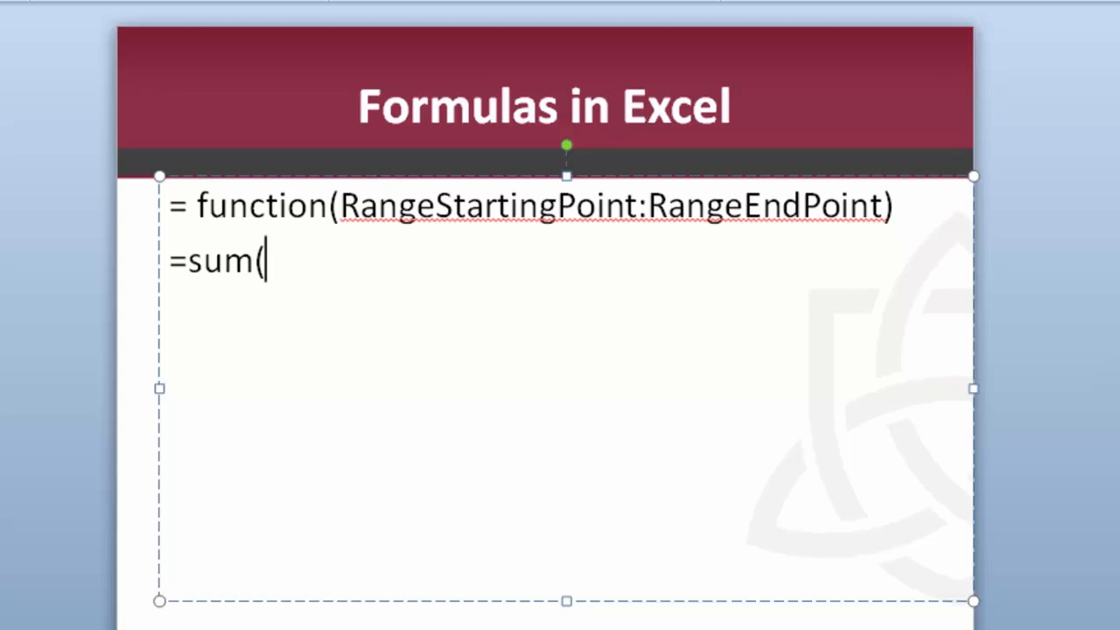
pyautogui.write('b1')
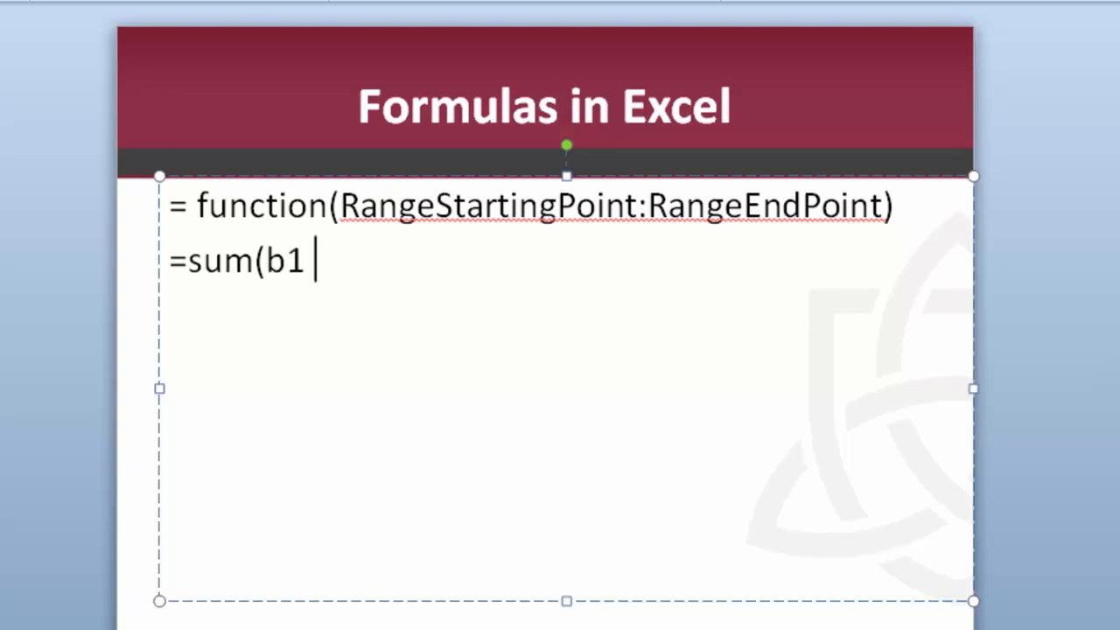
pyautogui.write(' b10)')
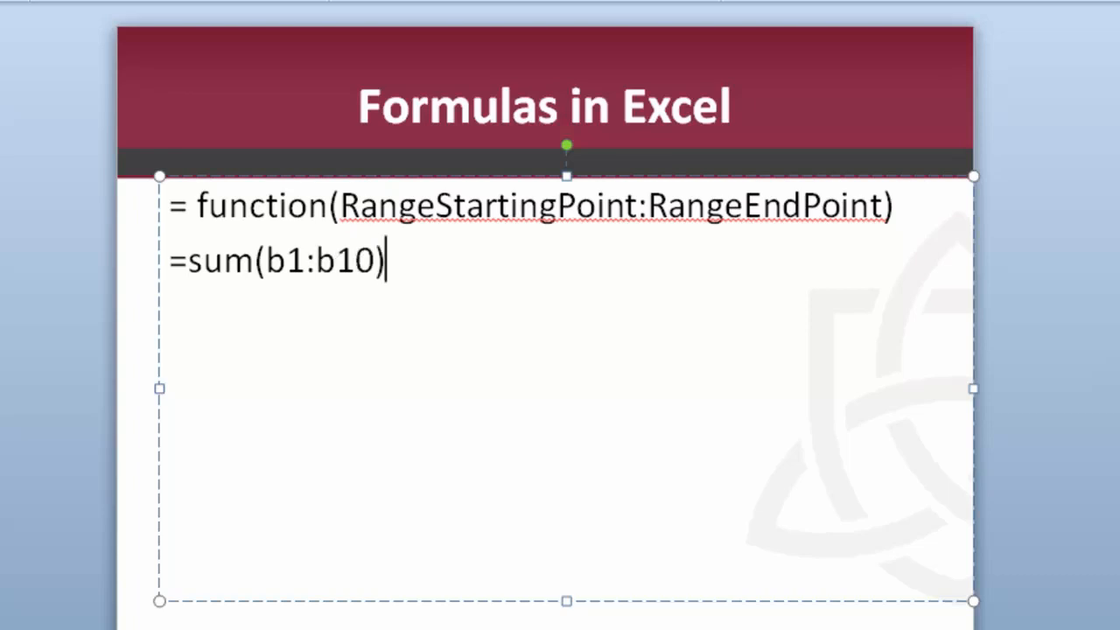
# - Examine the function name, opening parenthesis, cell range and closing parenthesis of the sum example on the slide
pyautogui.click(185, 266)
pyautogui.doubleClick(215, 262)
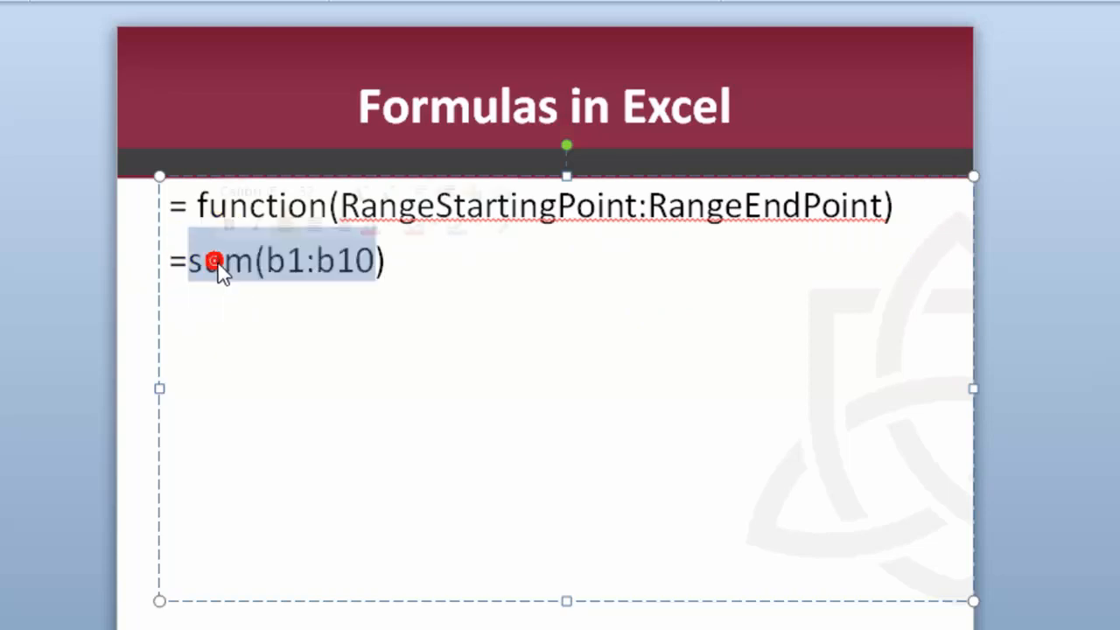
pyautogui.click(282, 262)
pyautogui.click(264, 262)
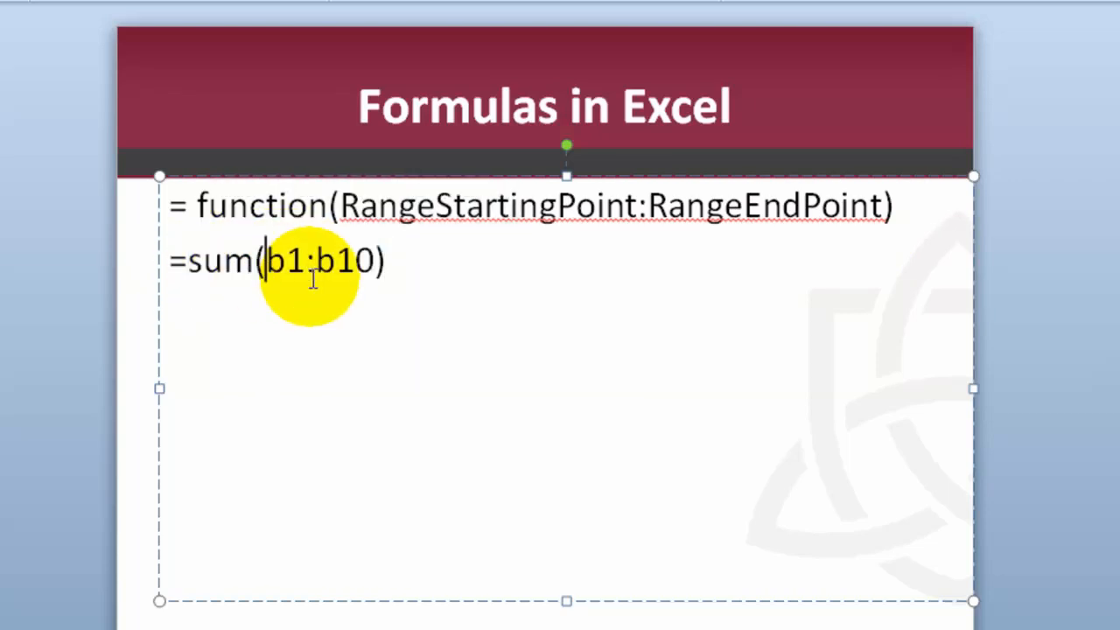
pyautogui.click(377, 265)
pyautogui.click(385, 266)
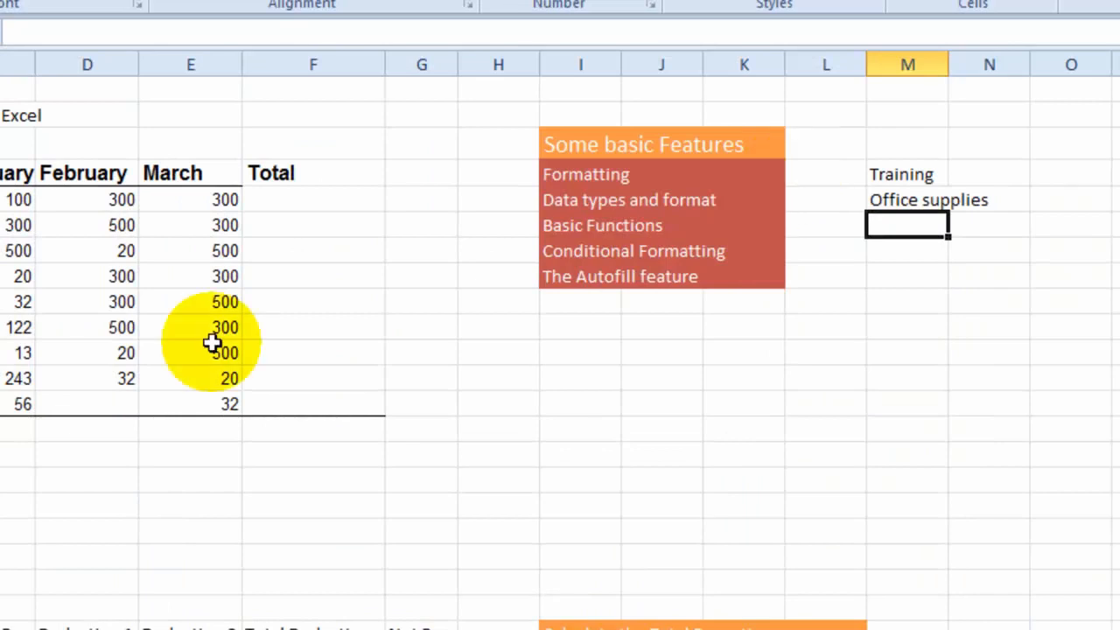
# - Total the January expenses by entering the complete formula =sum(c5:c13) in cell C14 of the TOTALS row
pyautogui.click(18, 429)
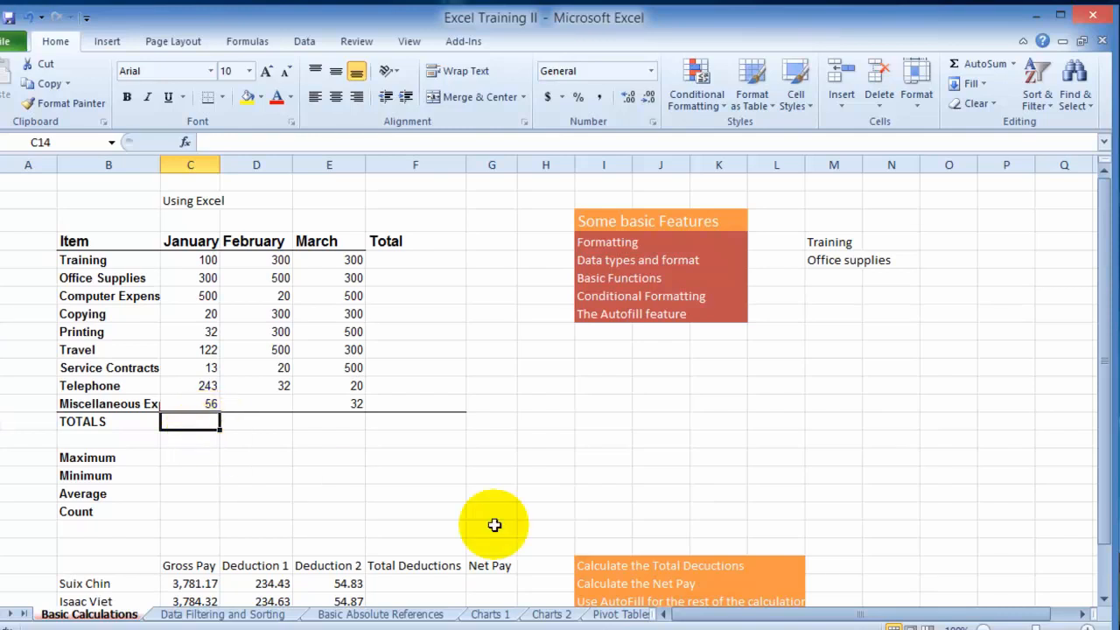
pyautogui.write('=')
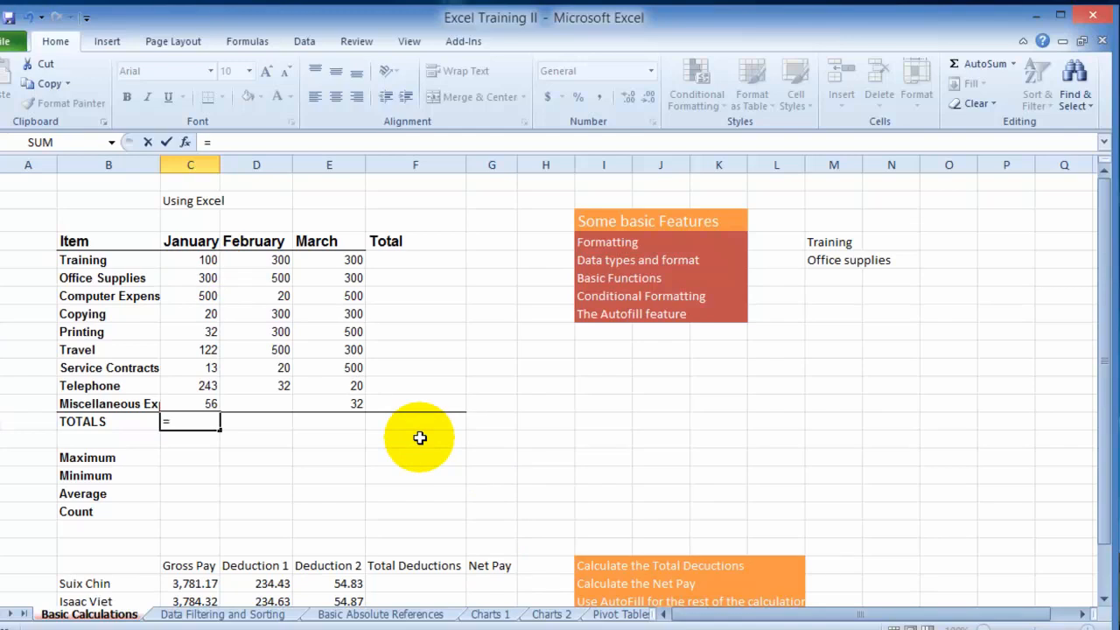
pyautogui.write('sum')
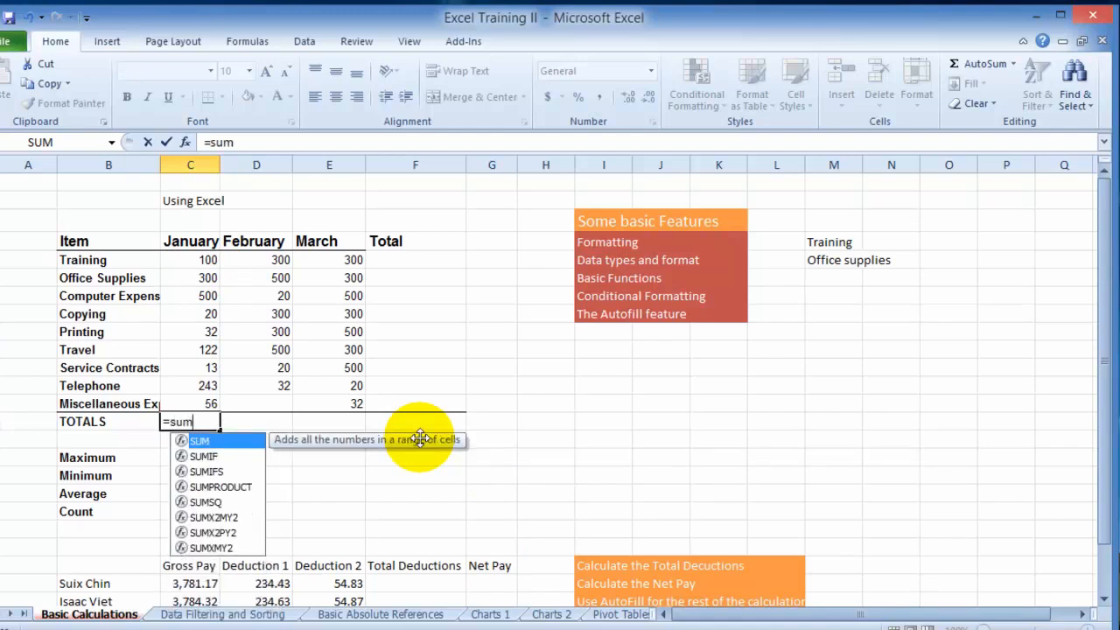
pyautogui.write('(')
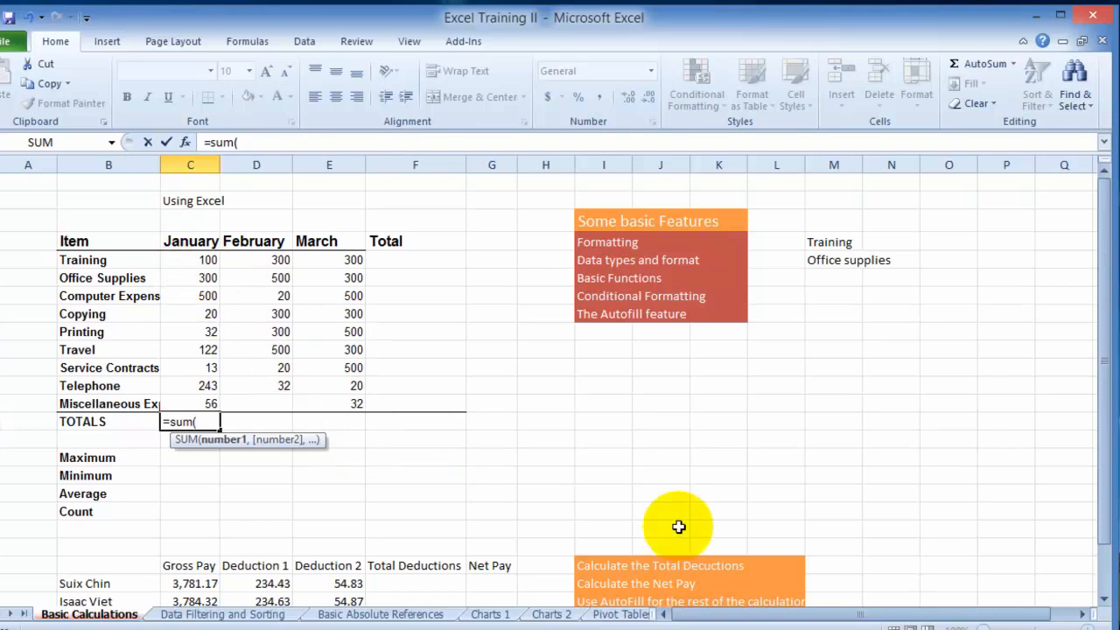
pyautogui.write('c')
pyautogui.write('5:')
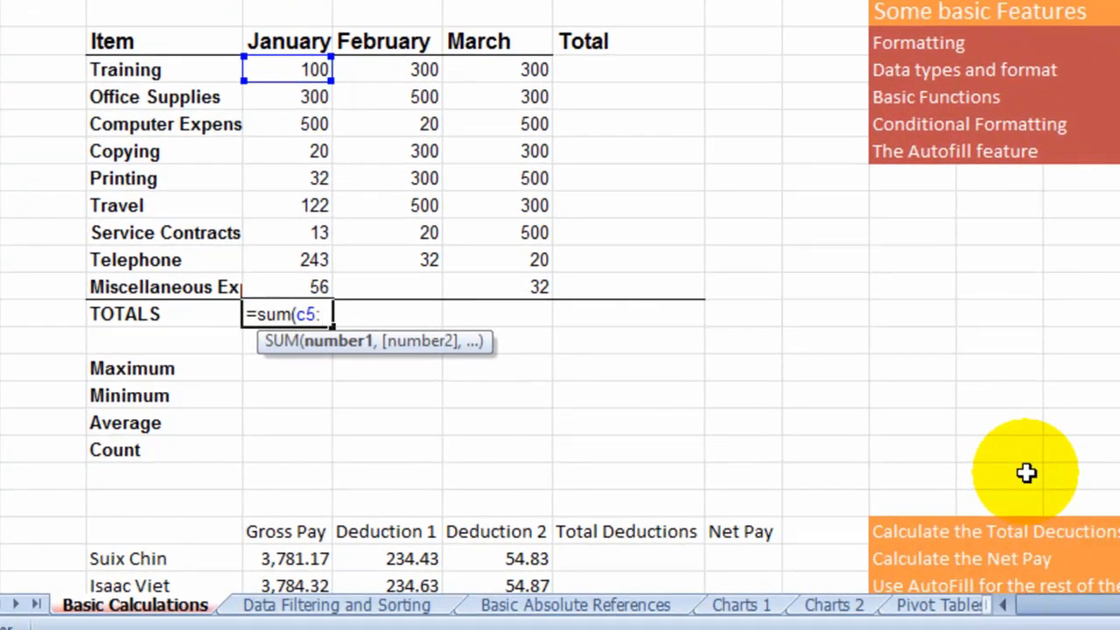
pyautogui.write('c14')
pyautogui.press('BackSpace')
pyautogui.write('3)')
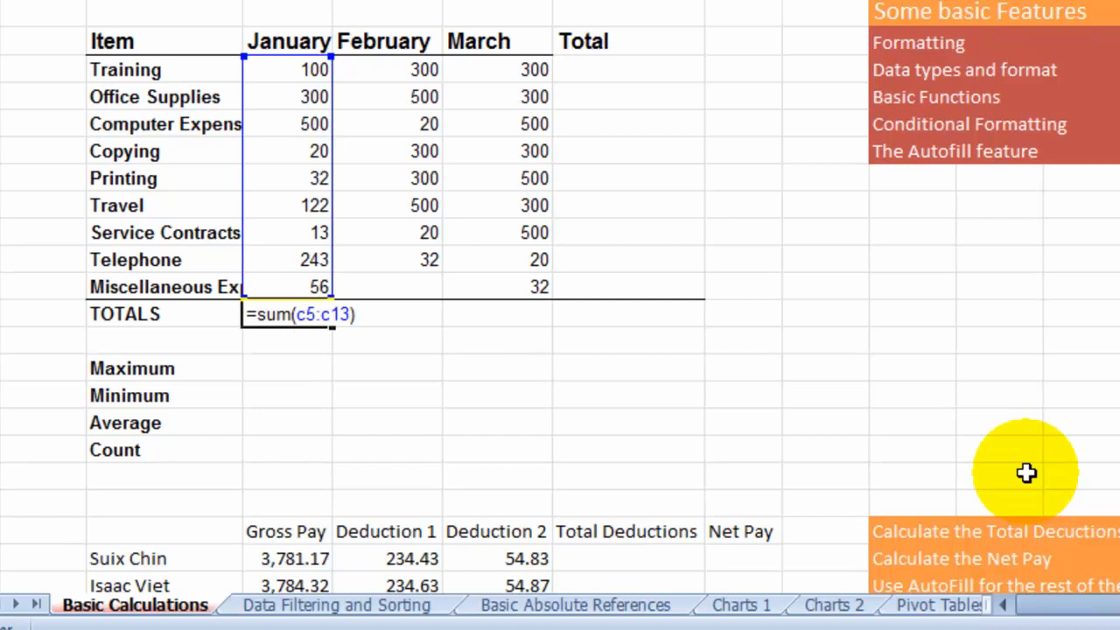
pyautogui.press('Return')
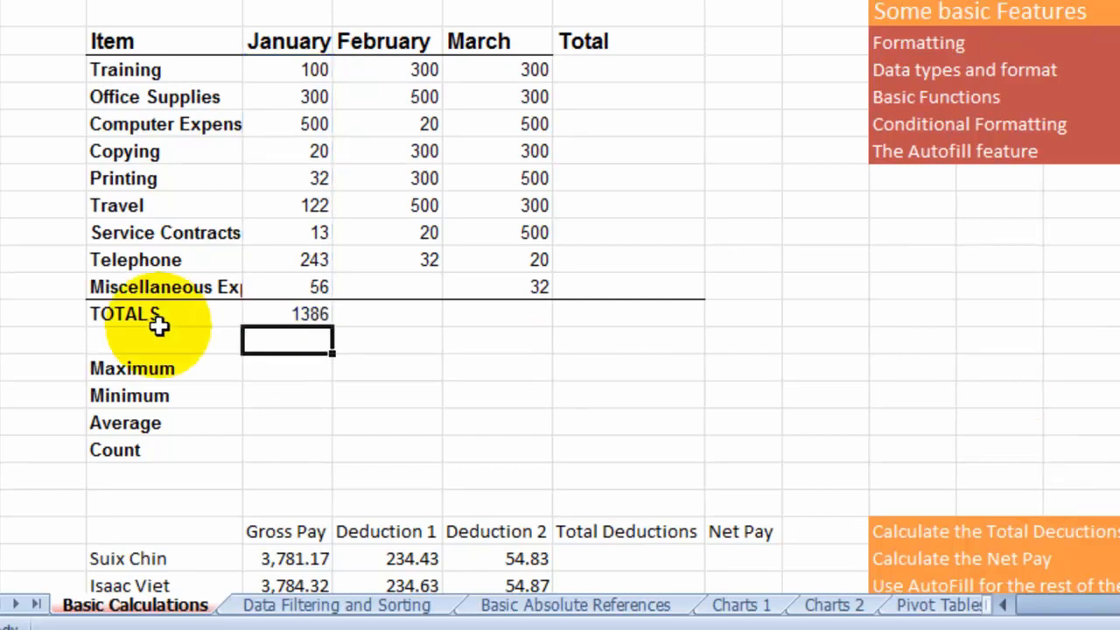
# - Clear the January total formula from cell C14
pyautogui.click(298, 317)
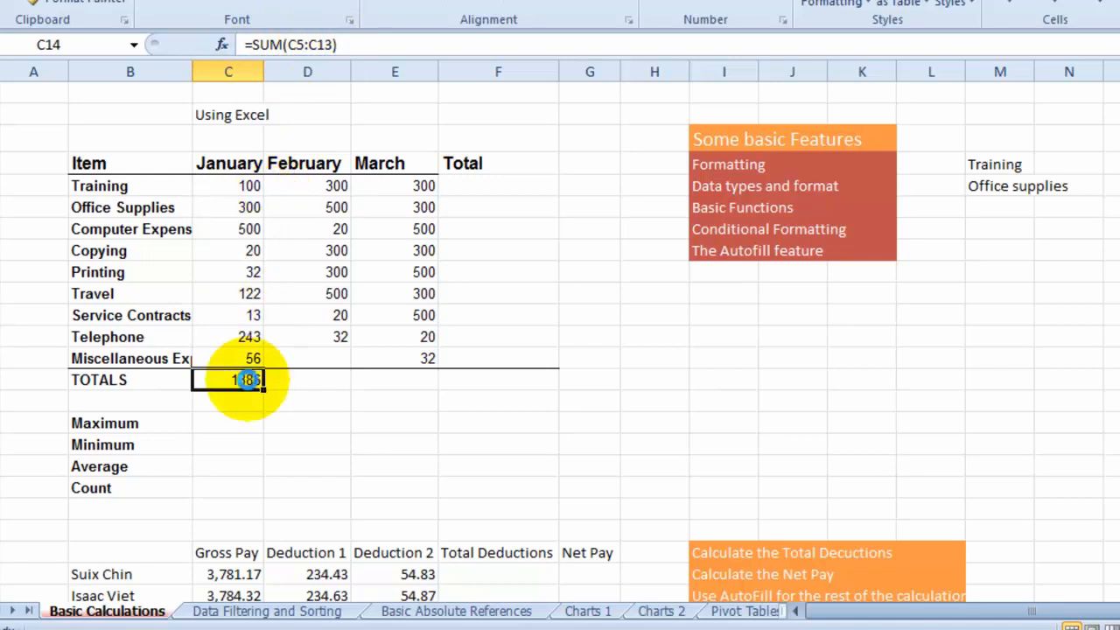
pyautogui.press('Delete')
pyautogui.click(300, 388)
# - Enter a SUM formula in C14, picking the January cells C5:C13 on the sheet as its range
pyautogui.click(254, 385)
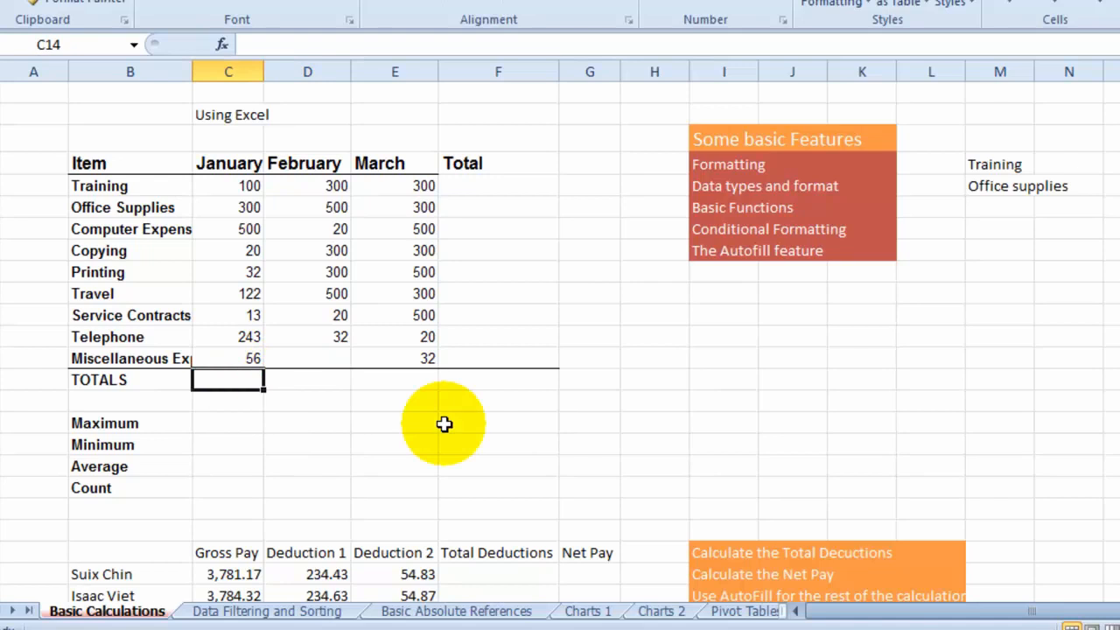
pyautogui.write('=')
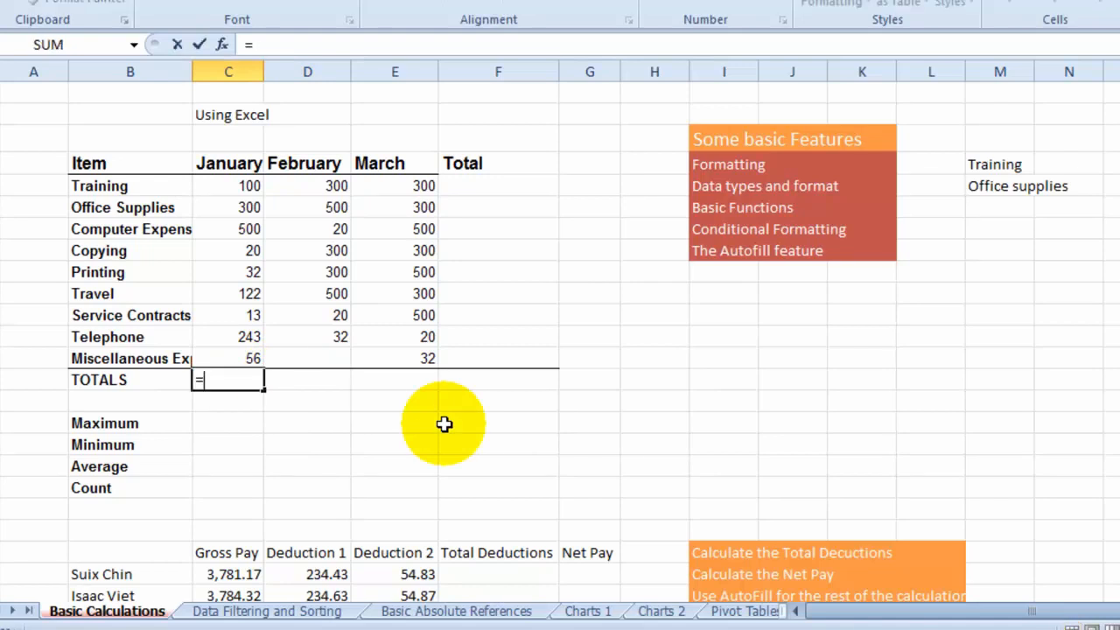
pyautogui.write('sum')
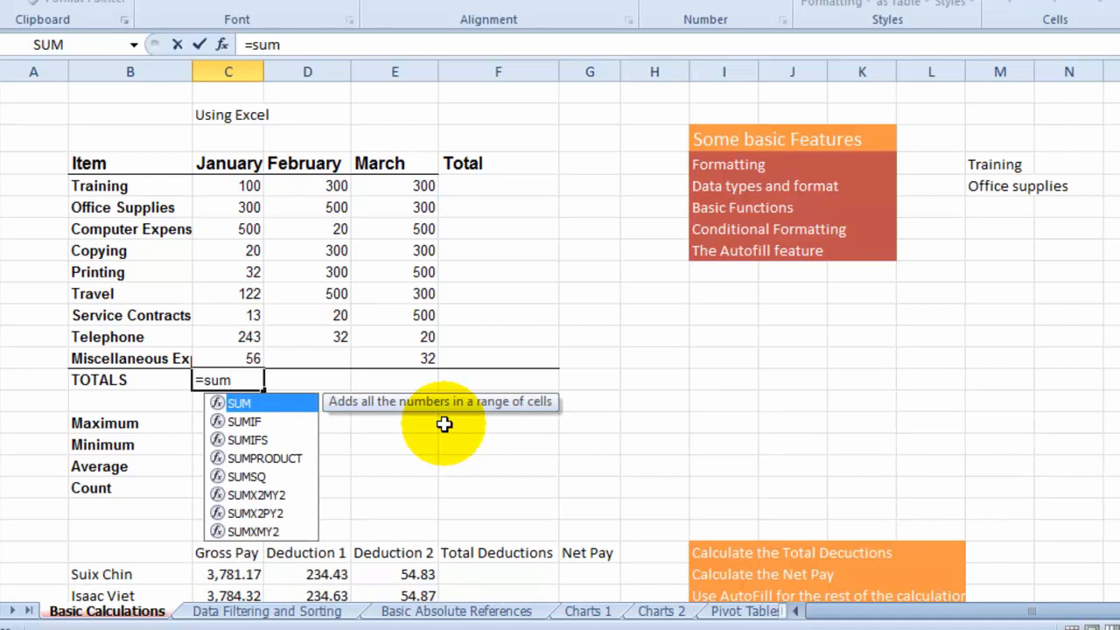
pyautogui.write('(')
pyautogui.moveTo(224, 185); pyautogui.dragTo(237, 358)
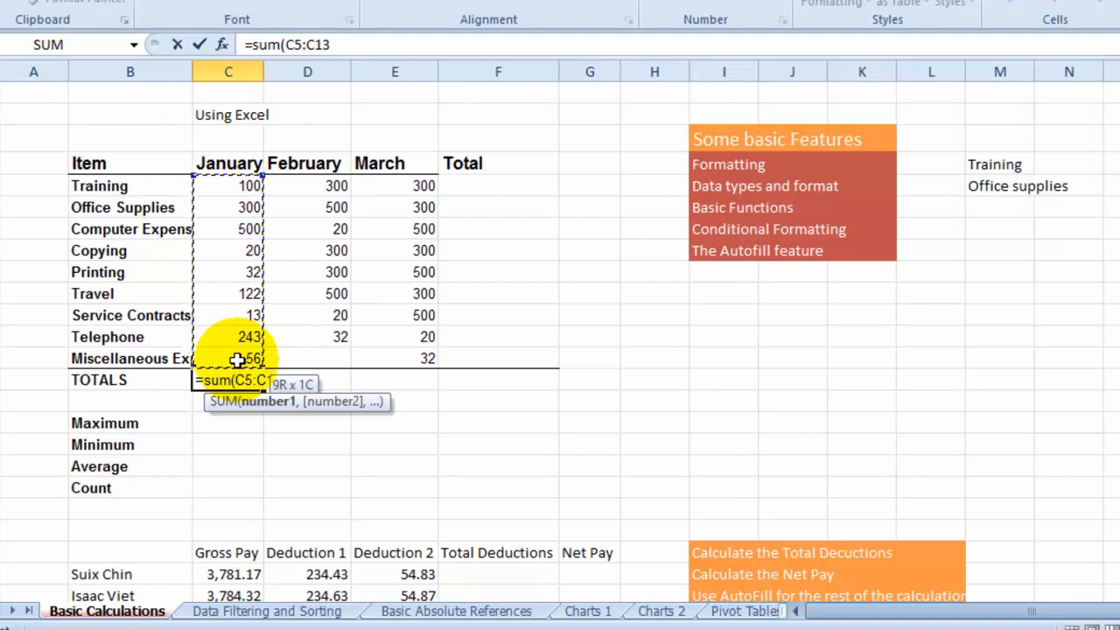
pyautogui.moveTo(238, 360); pyautogui.dragTo(237, 359)
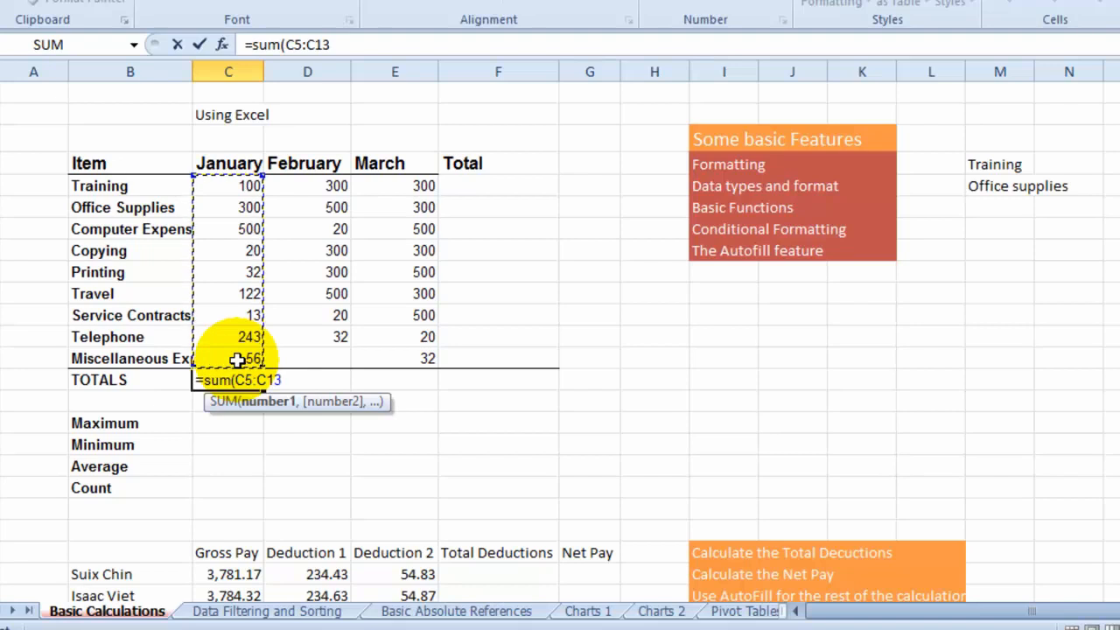
pyautogui.press('Return')
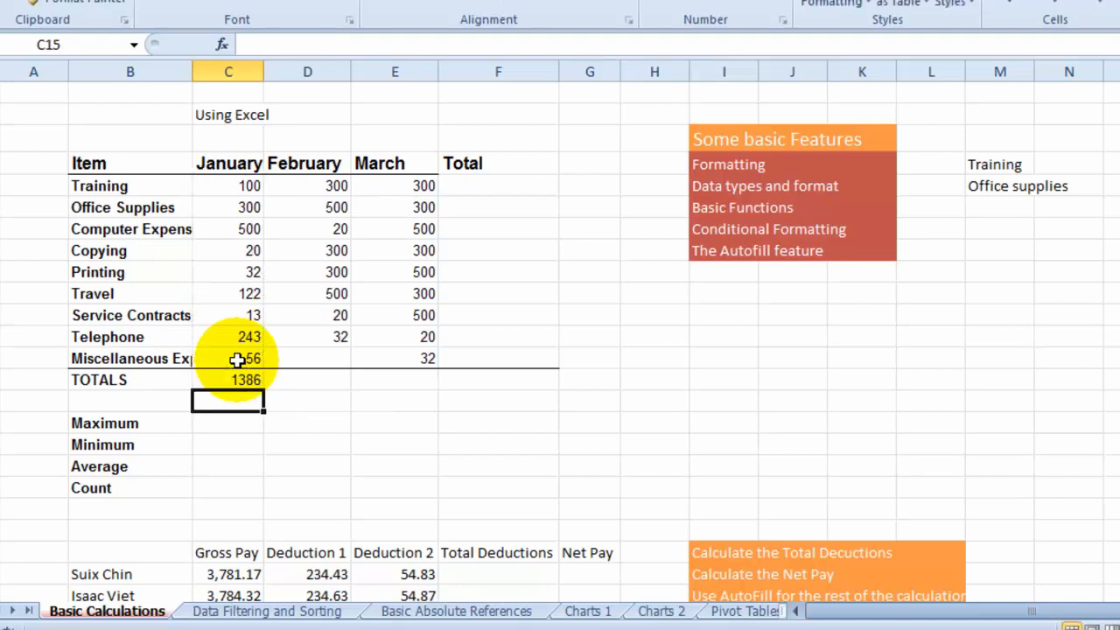
# - Set the January amount of the Training row in C5 to 200
pyautogui.click(231, 186)
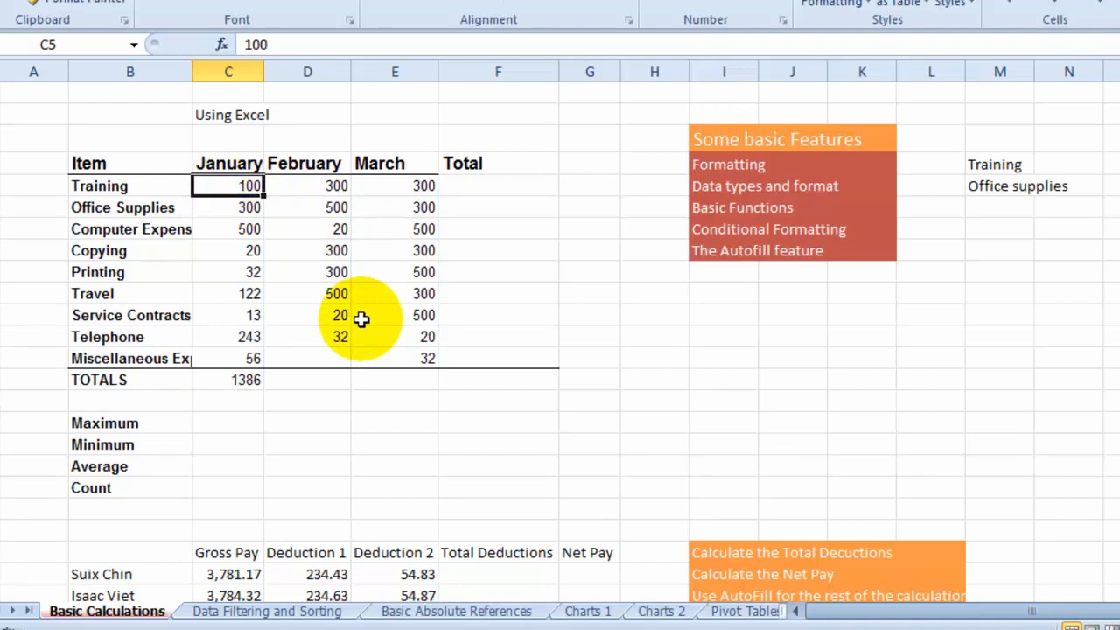
pyautogui.write('200')
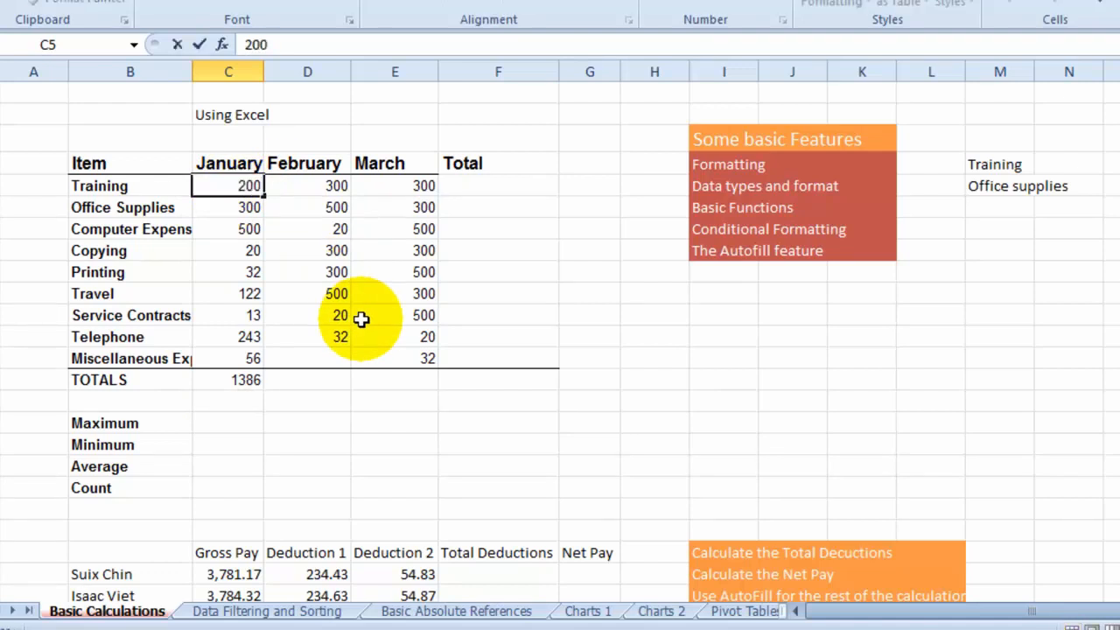
pyautogui.press('Return')
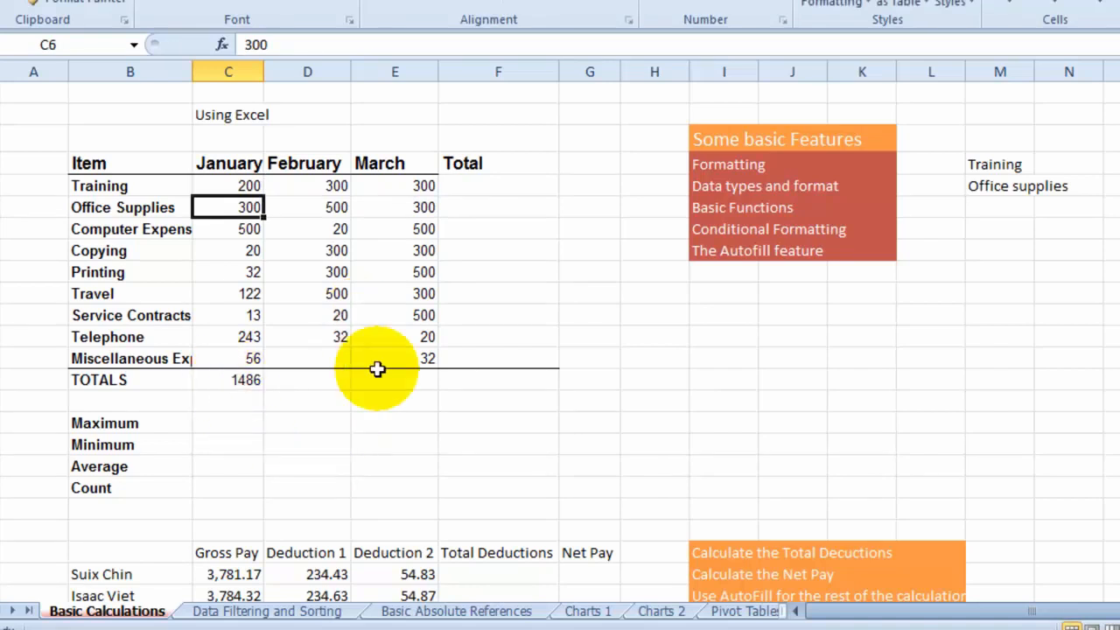
# - Total the February expenses in D14 with AutoSum's Sum function, accepting the range D5:D13
pyautogui.click(331, 383)
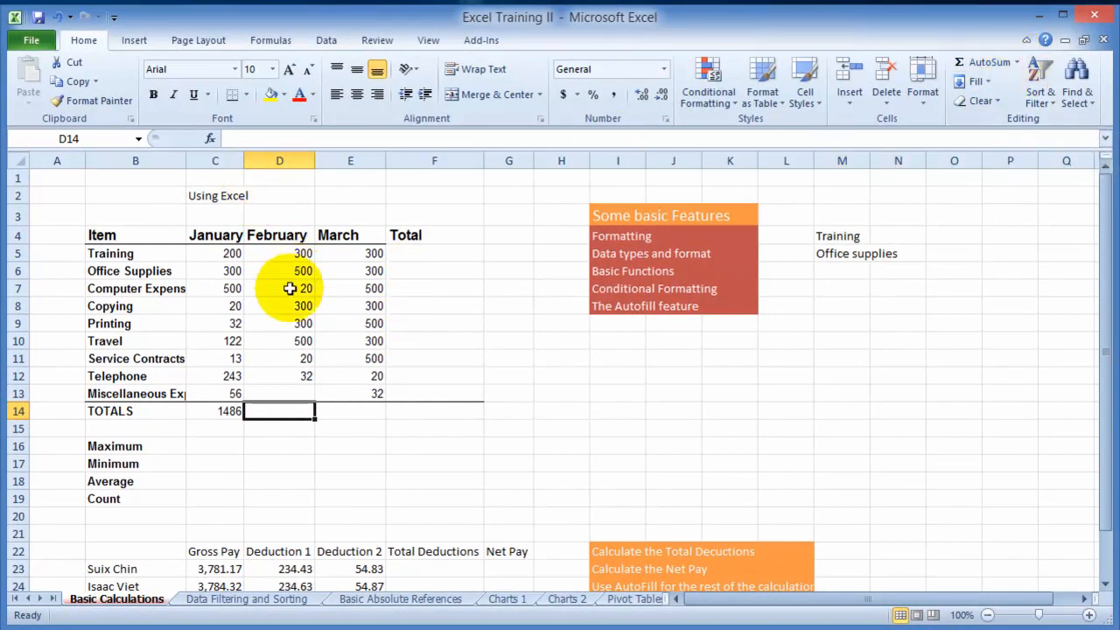
pyautogui.click(1015, 63)
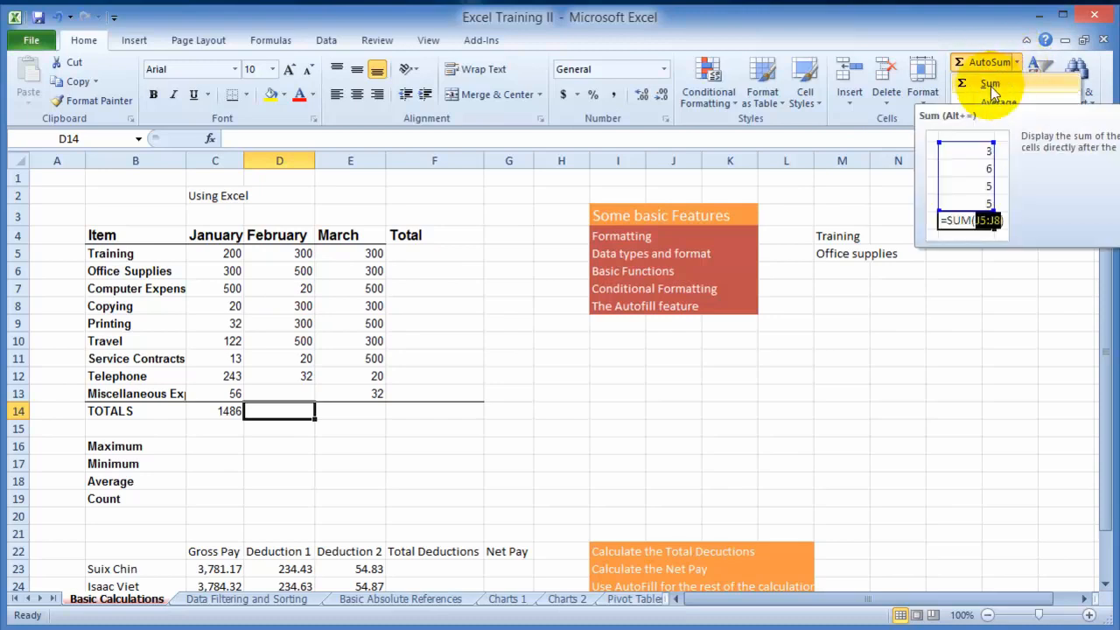
pyautogui.click(990, 85)
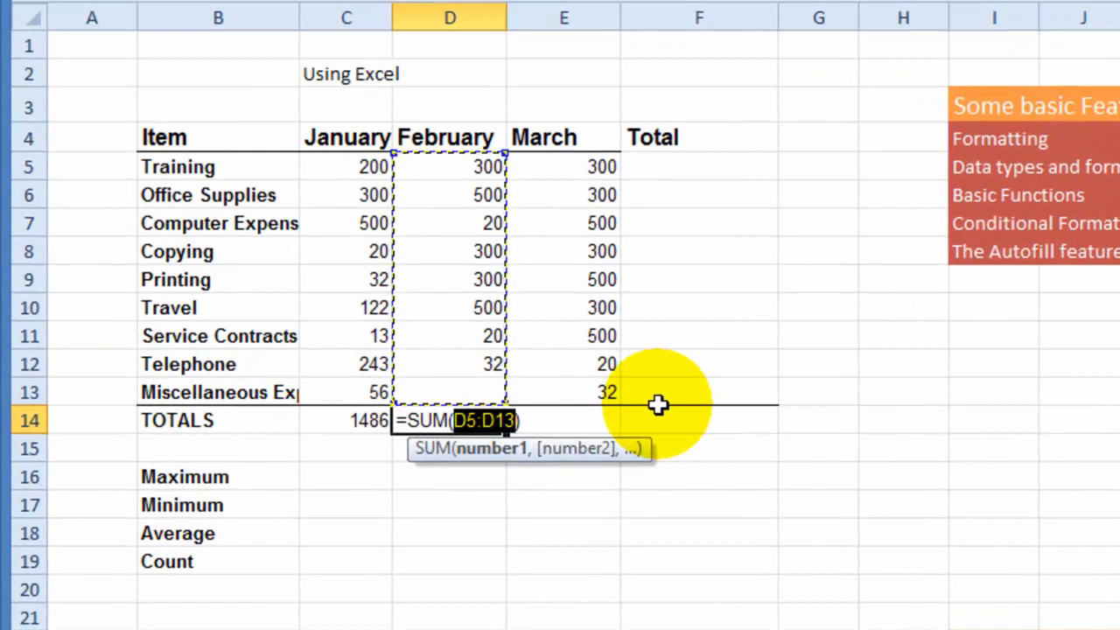
pyautogui.press('Return')
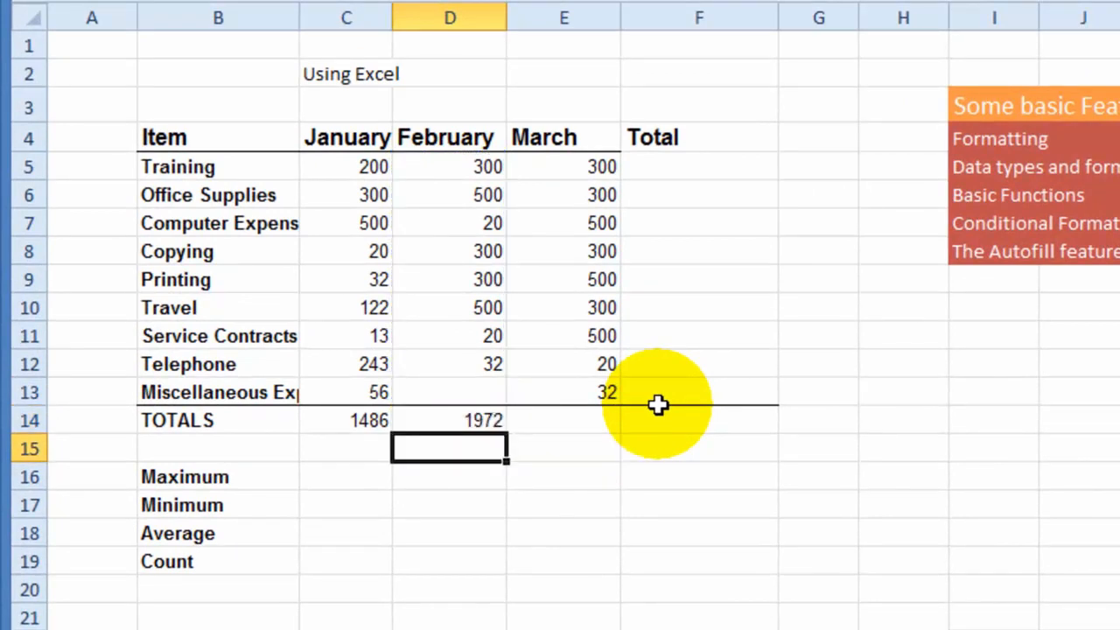
# - Clear the February total from cell D14
pyautogui.click(442, 426)
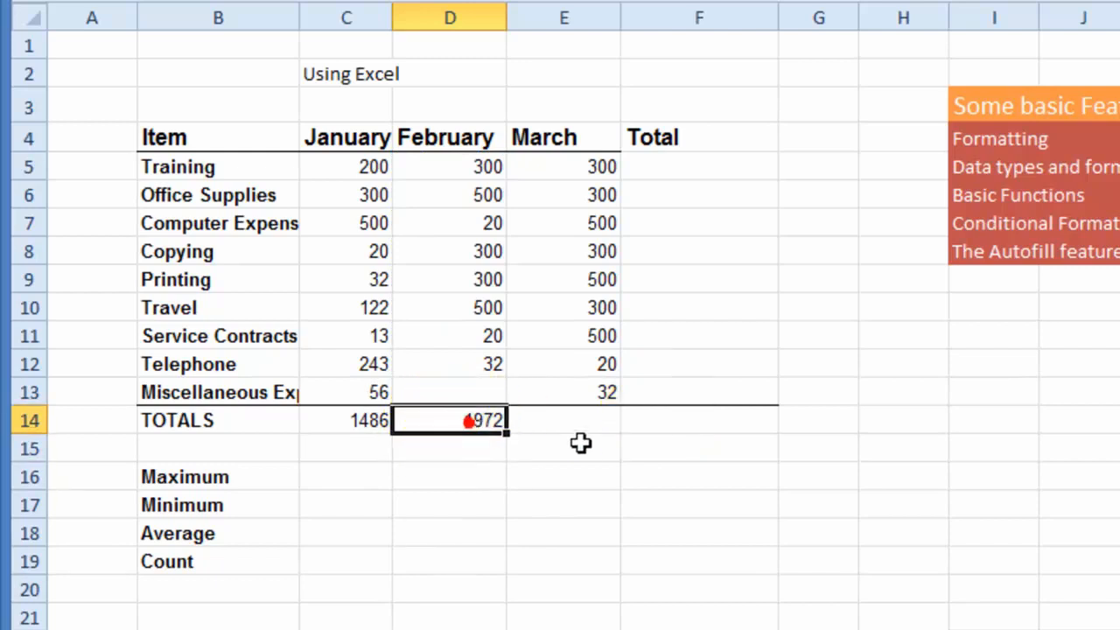
pyautogui.press('Delete')
pyautogui.click(586, 441)
# - Enter a SUM formula in D14, picking the February cells D5:D13 on the sheet as its range
pyautogui.click(475, 420)
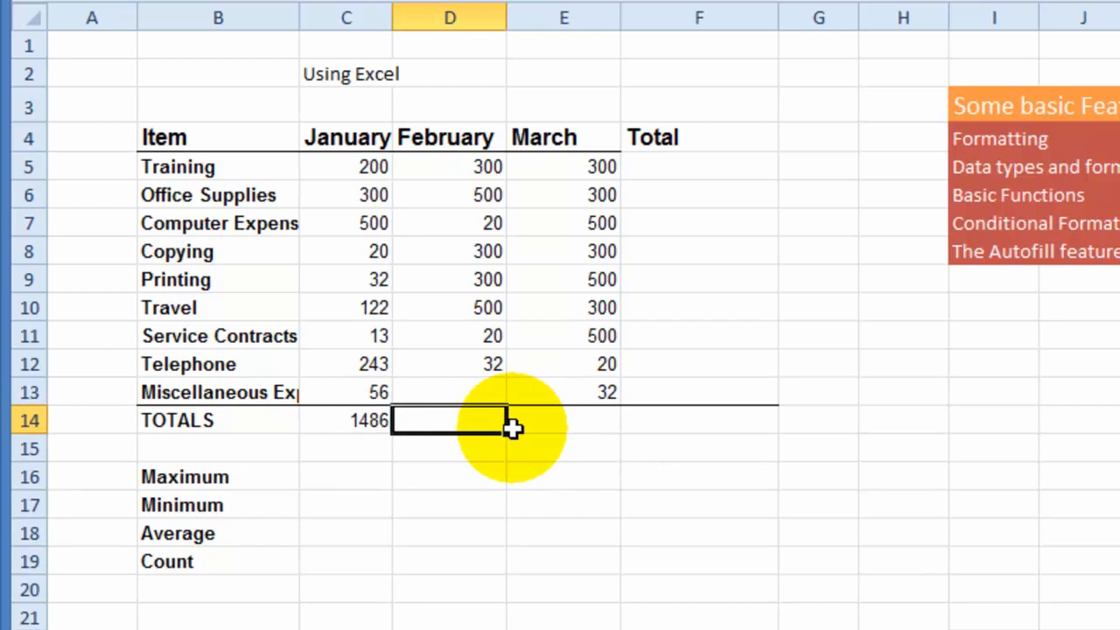
pyautogui.write('=sum')
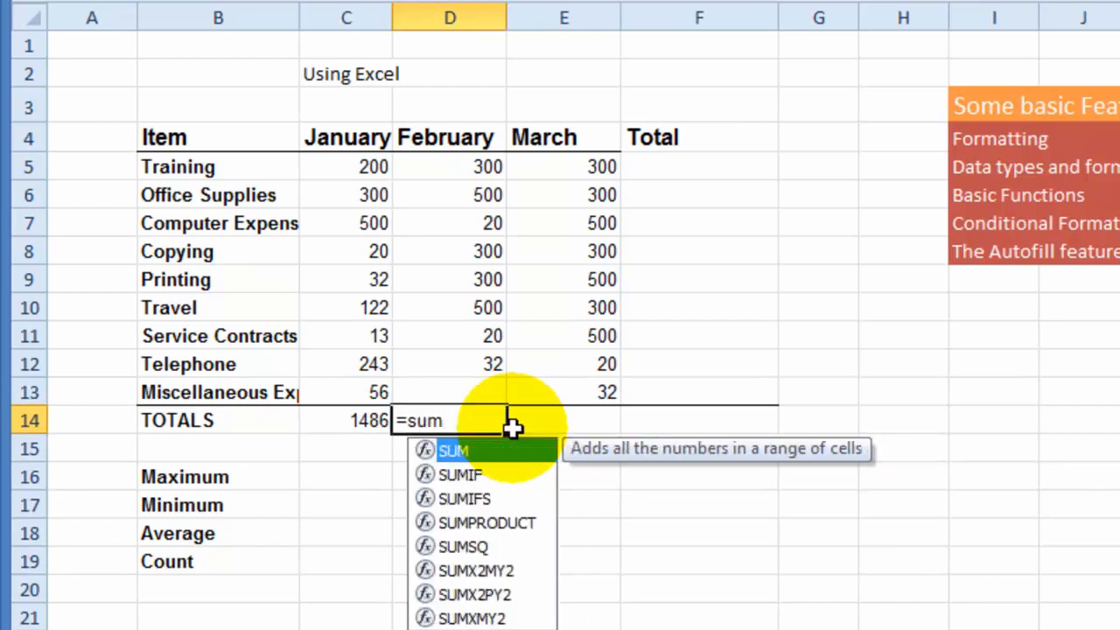
pyautogui.write('(')
pyautogui.moveTo(471, 168); pyautogui.dragTo(475, 393)
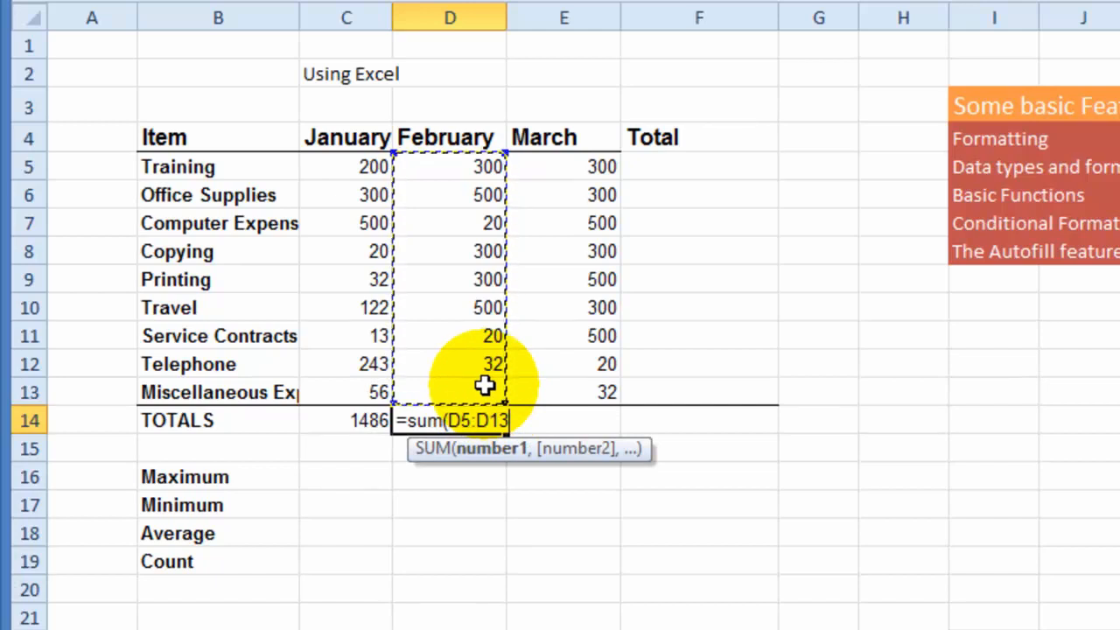
pyautogui.press('Return')
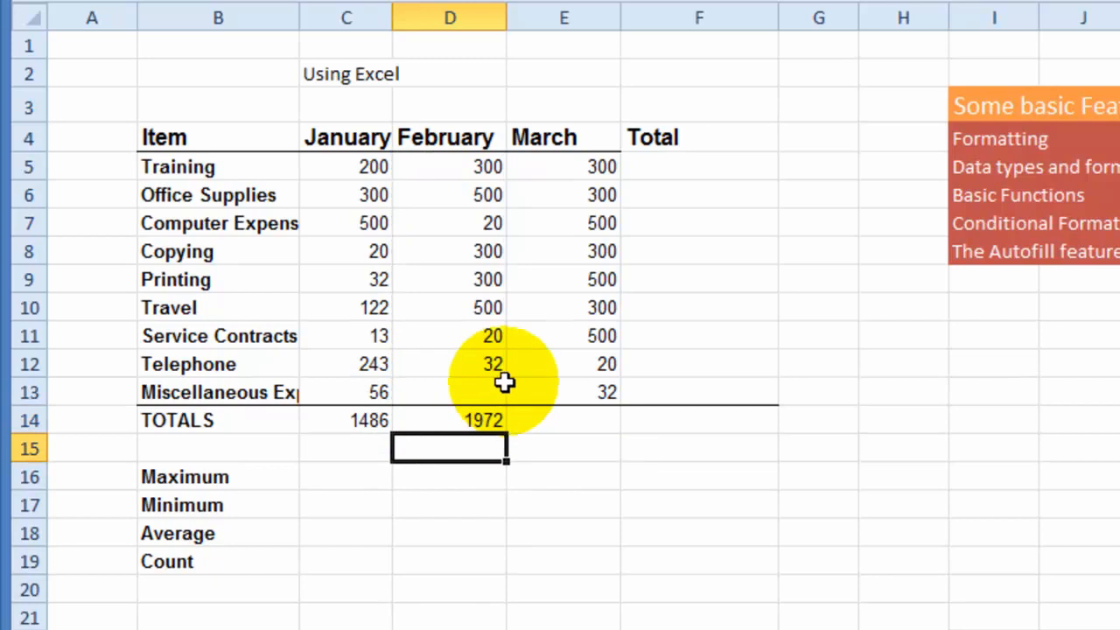
# - Set the February amount of the Miscellaneous Expenses row in D13 to 32
pyautogui.click(487, 391)
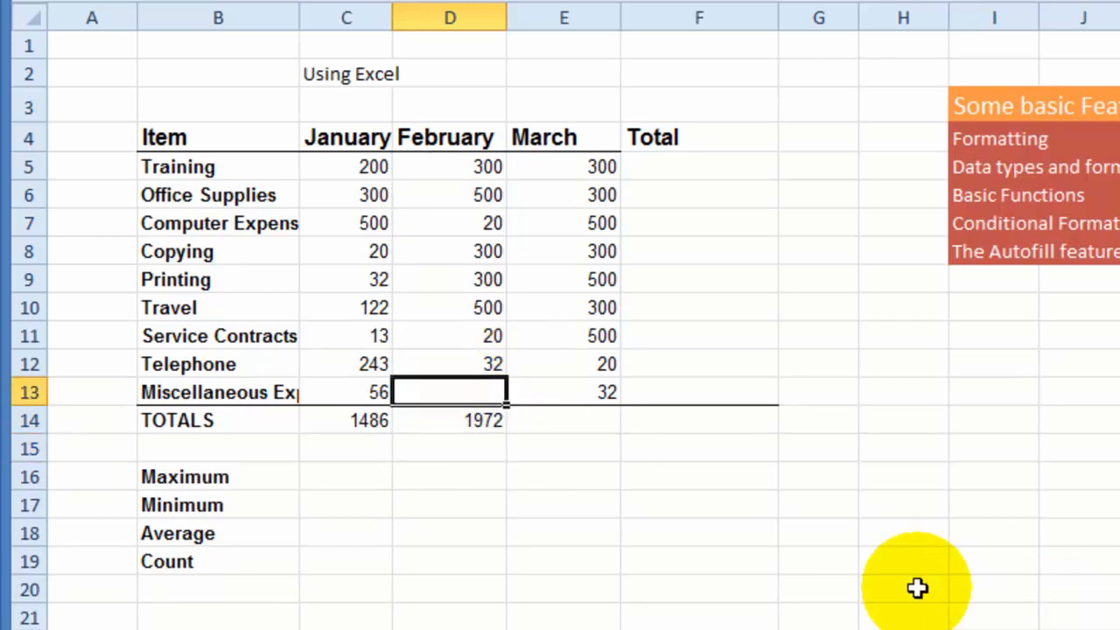
pyautogui.write('32')
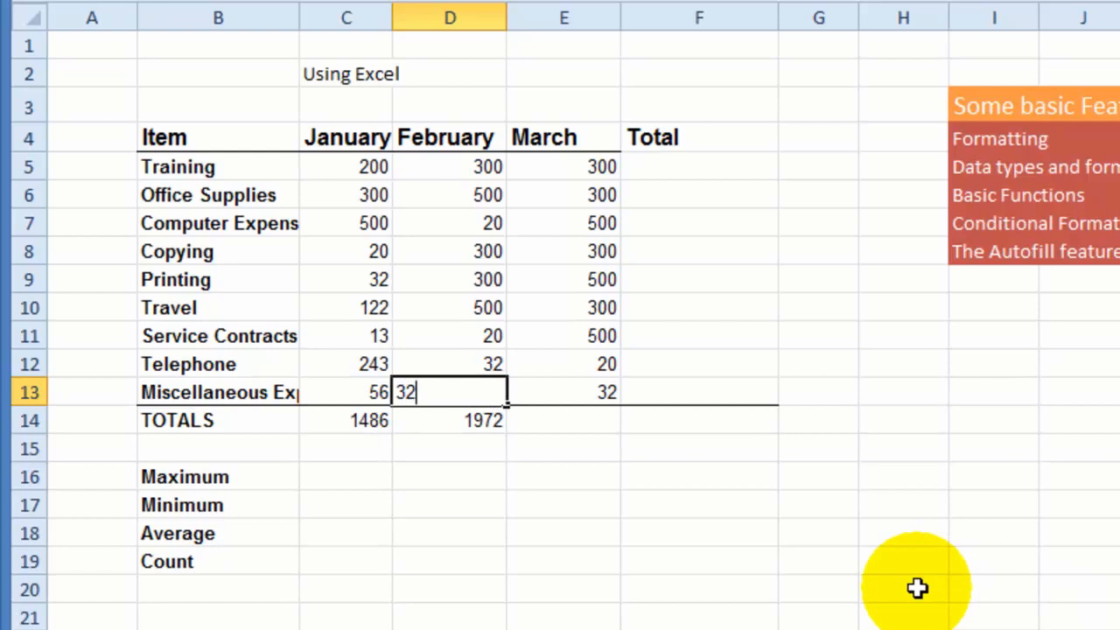
pyautogui.press('Return')
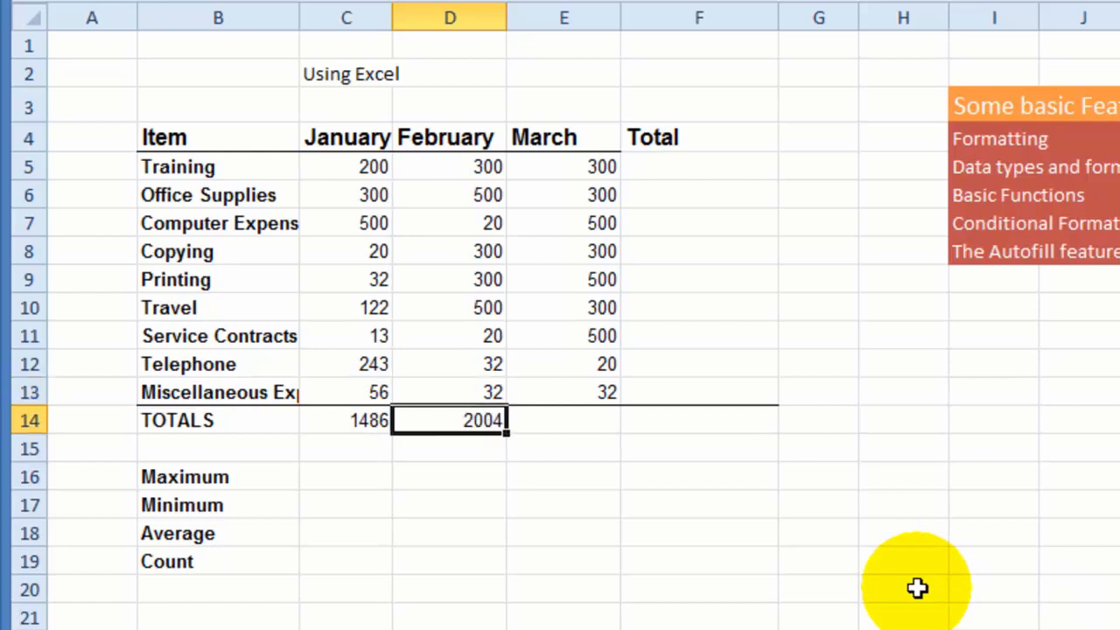
pyautogui.click(440, 444)
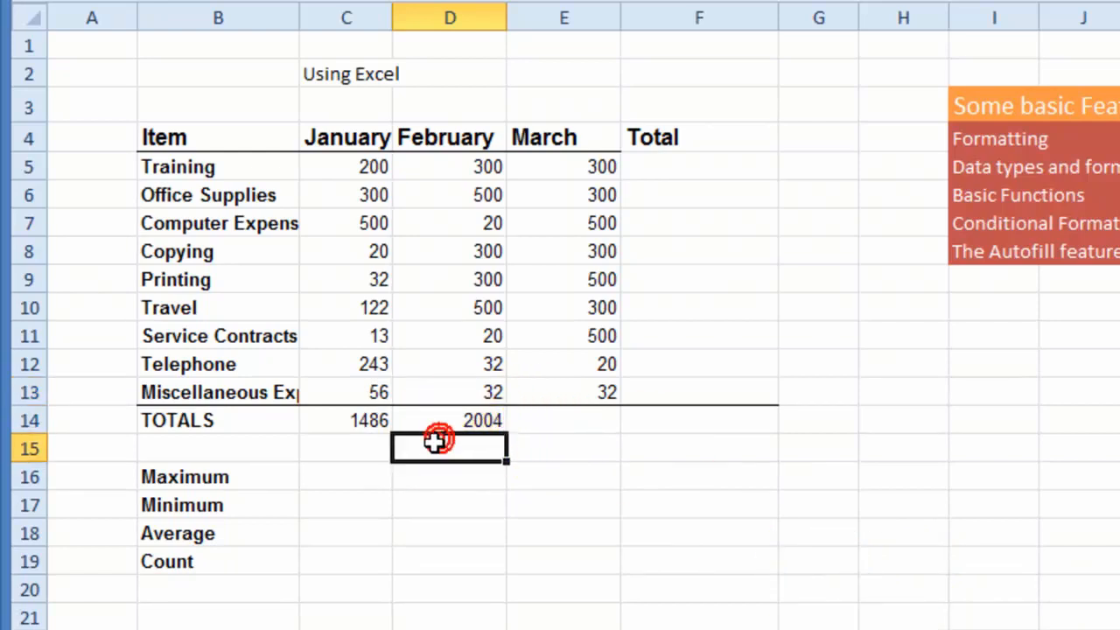
# - Clear the January and February totals in C14 and D14, and try entering =sum without parentheses or a range in C14
pyautogui.click(346, 409)
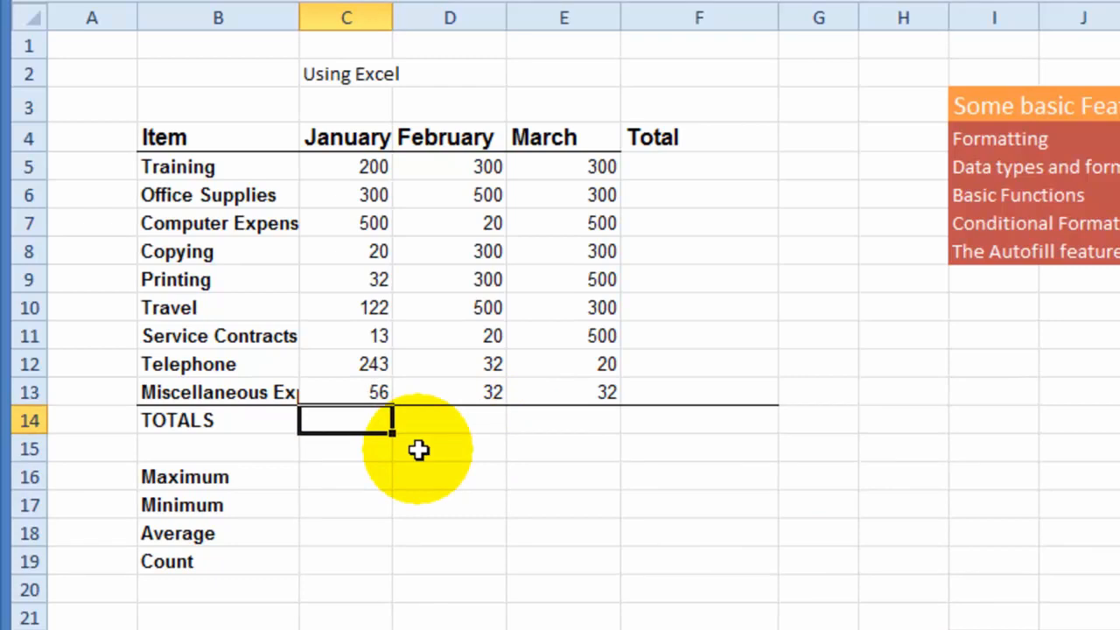
pyautogui.write('=sum')
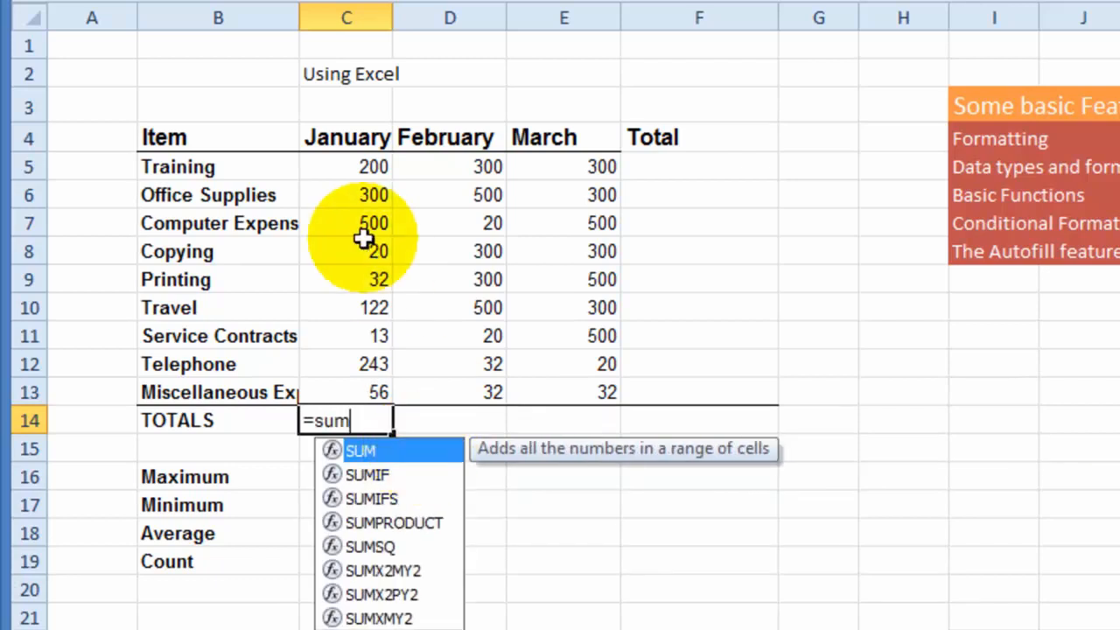
pyautogui.hotkey('ctrl', 'Return')
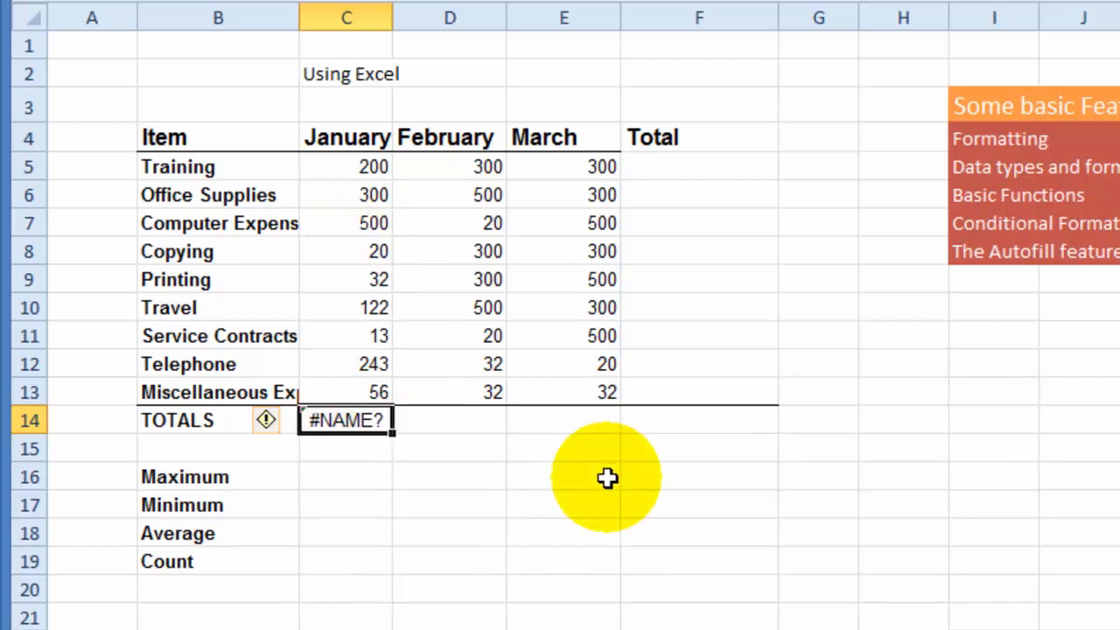
# - Enter a SUM formula in C14, picking the January cells C5:C13 on the sheet as its range
pyautogui.write('=sum')
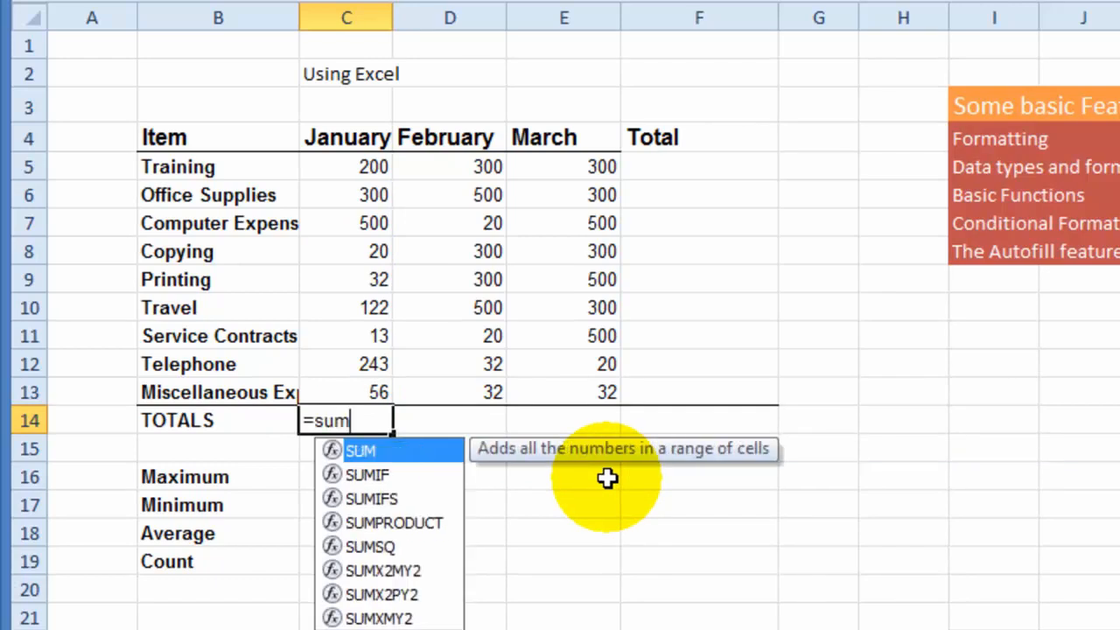
pyautogui.write('(')
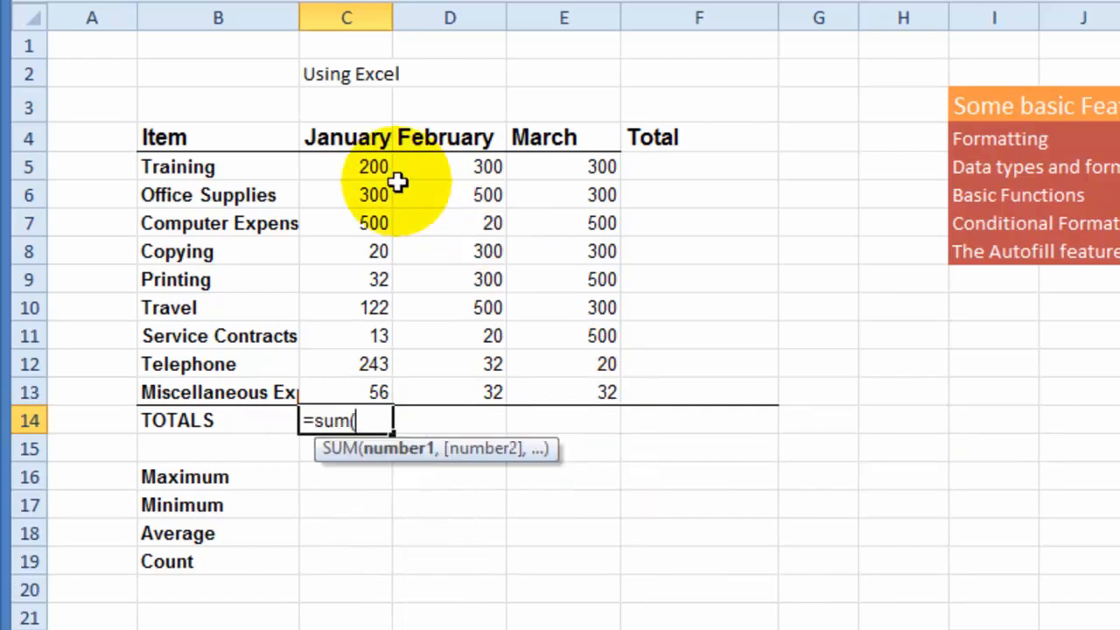
pyautogui.moveTo(368, 165); pyautogui.dragTo(378, 396)
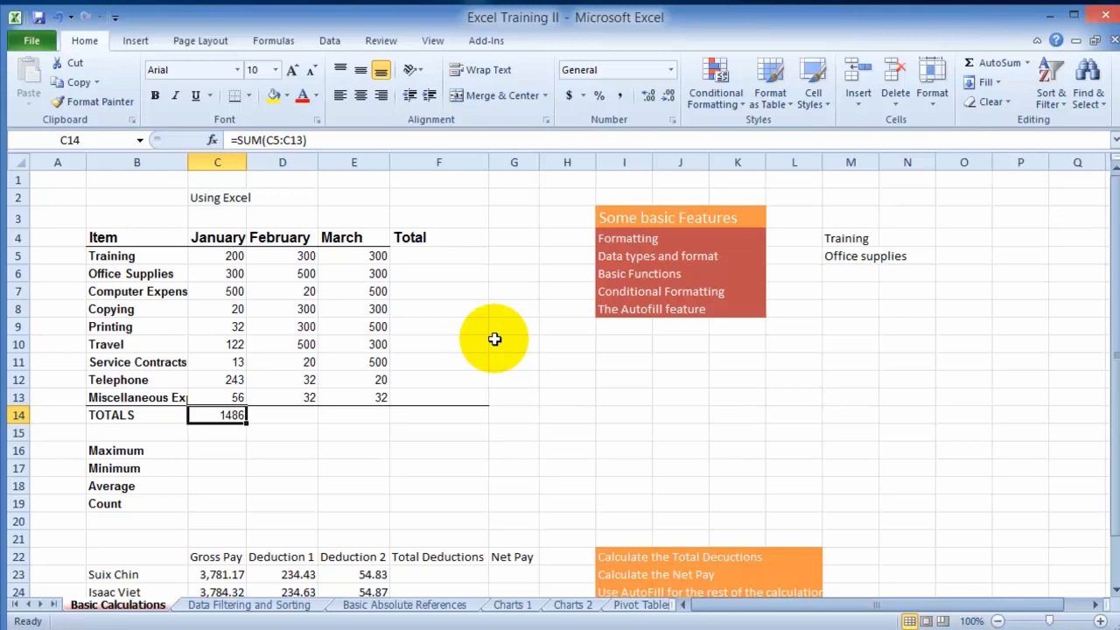
# - Total the January expenses in H14 with AutoSum, replacing the suggested row range with C5:C13
pyautogui.click(561, 417)
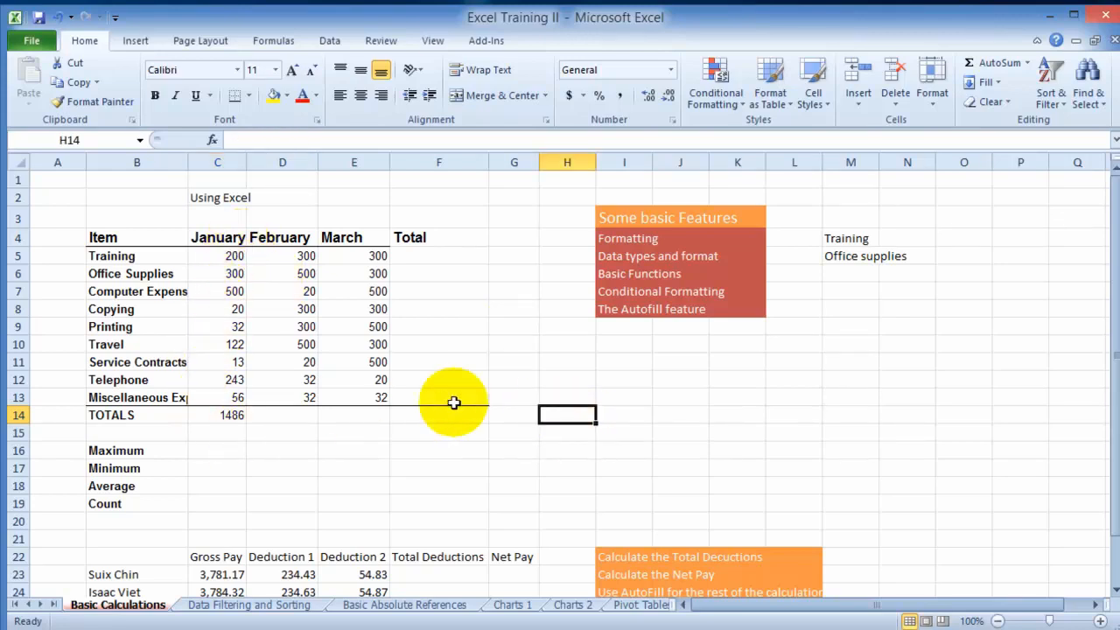
pyautogui.click(971, 68)
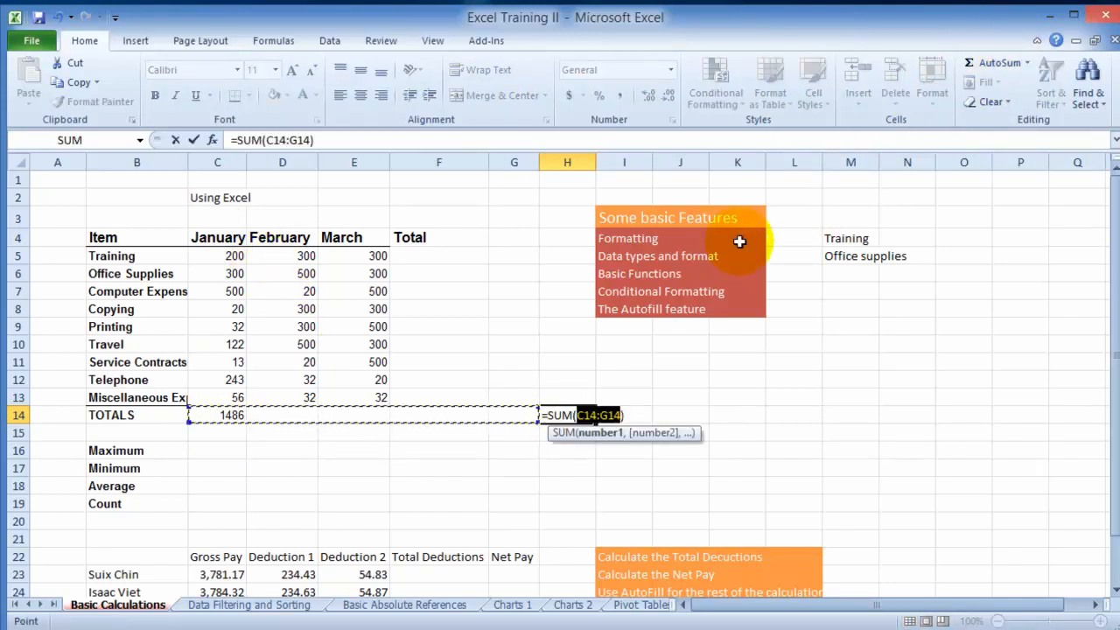
pyautogui.moveTo(225, 419); pyautogui.dragTo(505, 427)
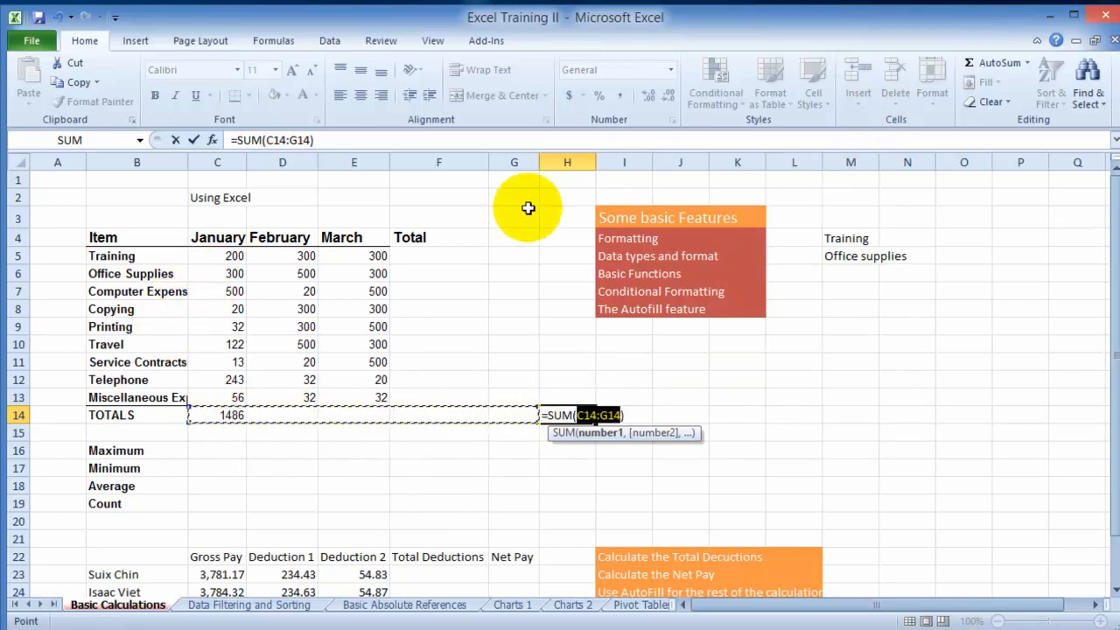
pyautogui.moveTo(222, 256); pyautogui.dragTo(219, 387)
pyautogui.press('Return')
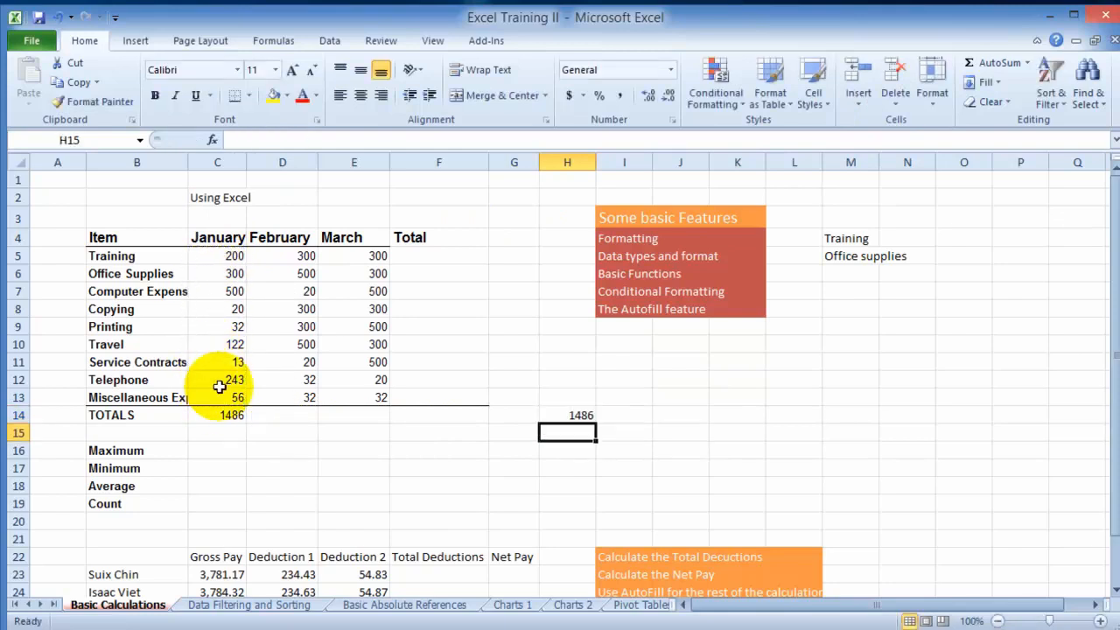
# - Clear the January total from cell H14
pyautogui.click(630, 418)
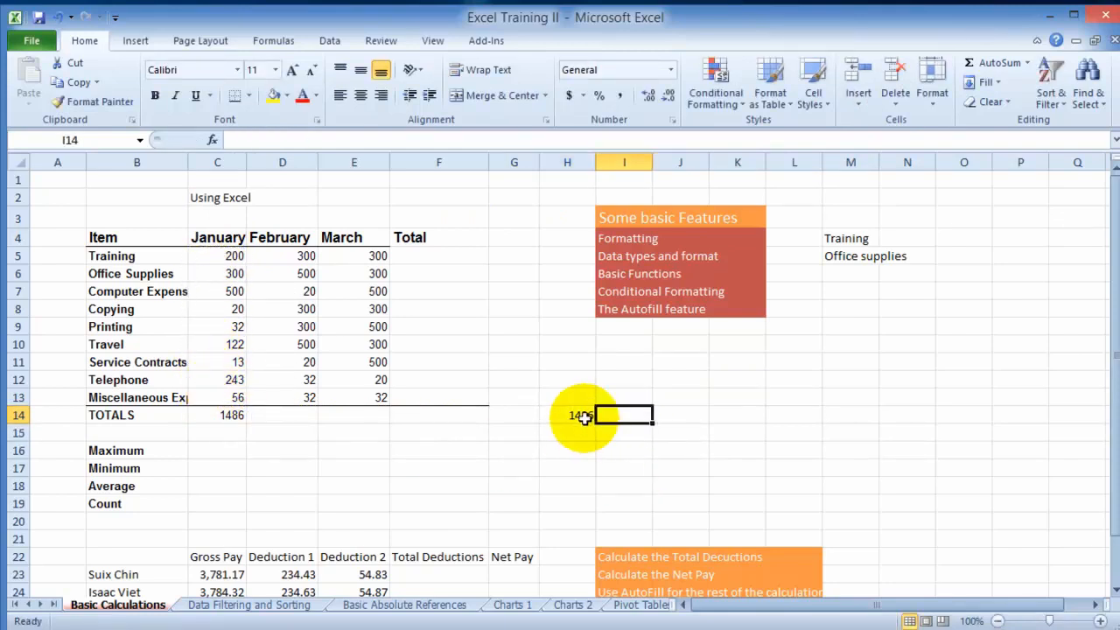
pyautogui.click(585, 416)
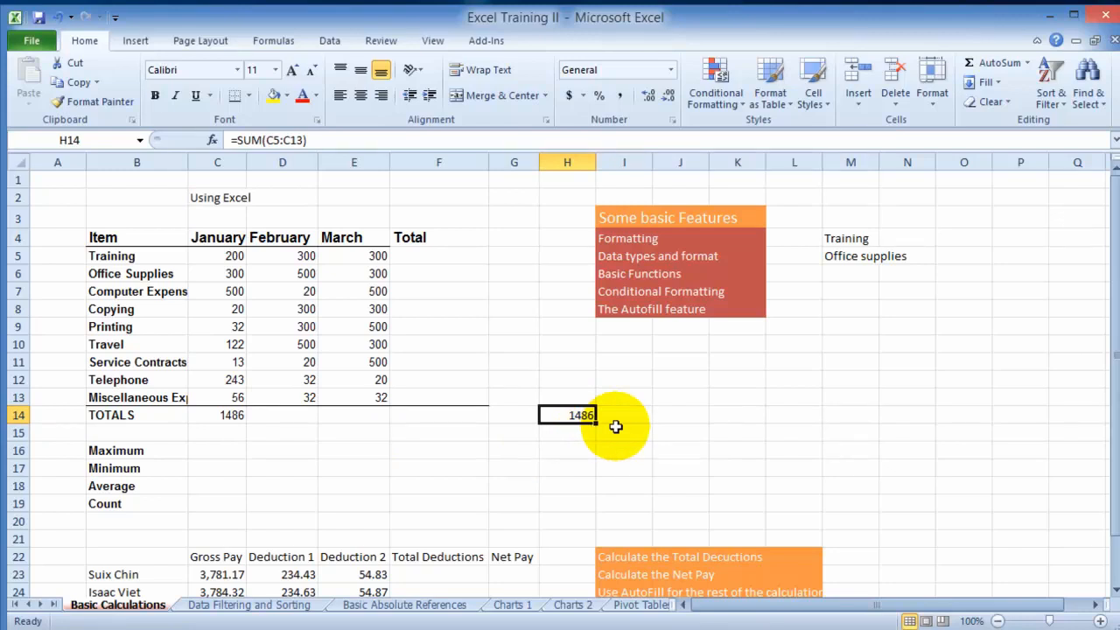
pyautogui.press('Delete')
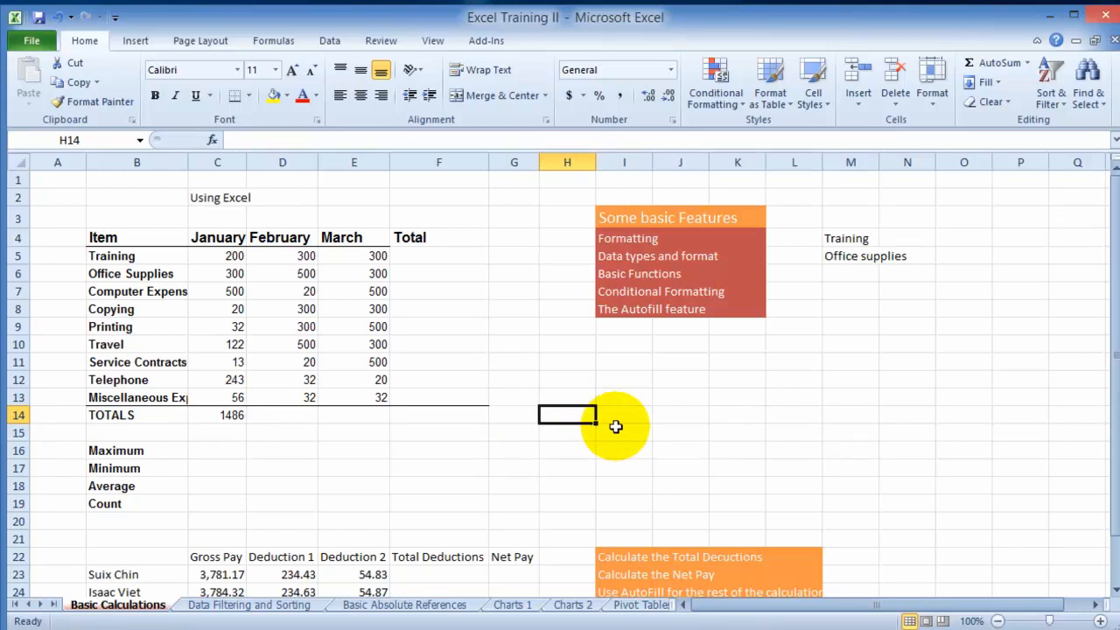
pyautogui.click(515, 347)
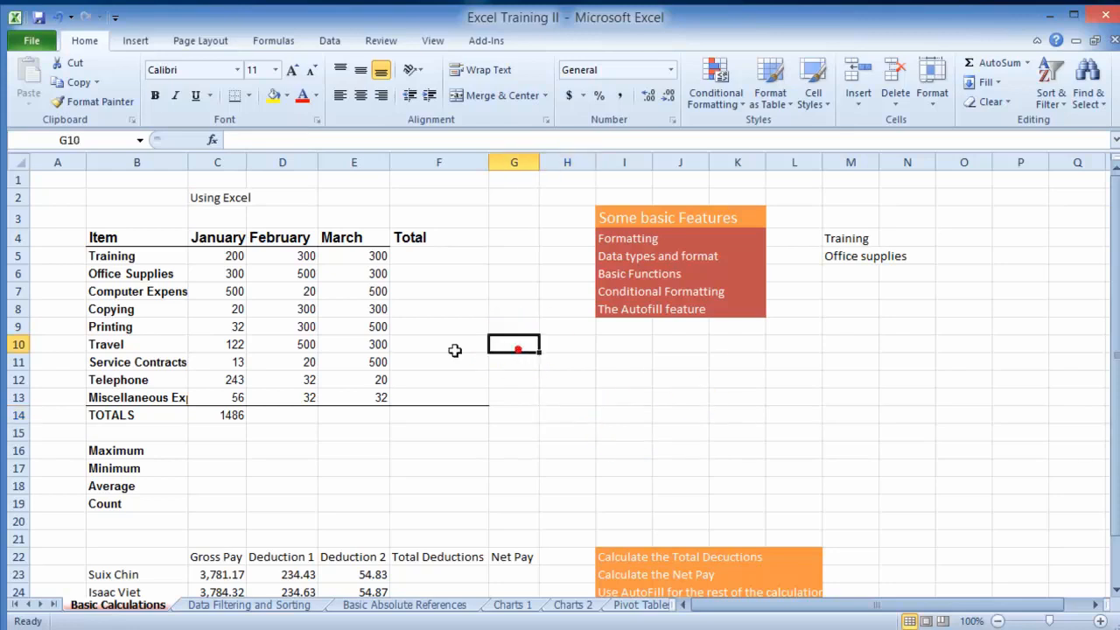
# - Examine the January total's formula in C14 and the individual January cells that it references
pyautogui.click(229, 417)
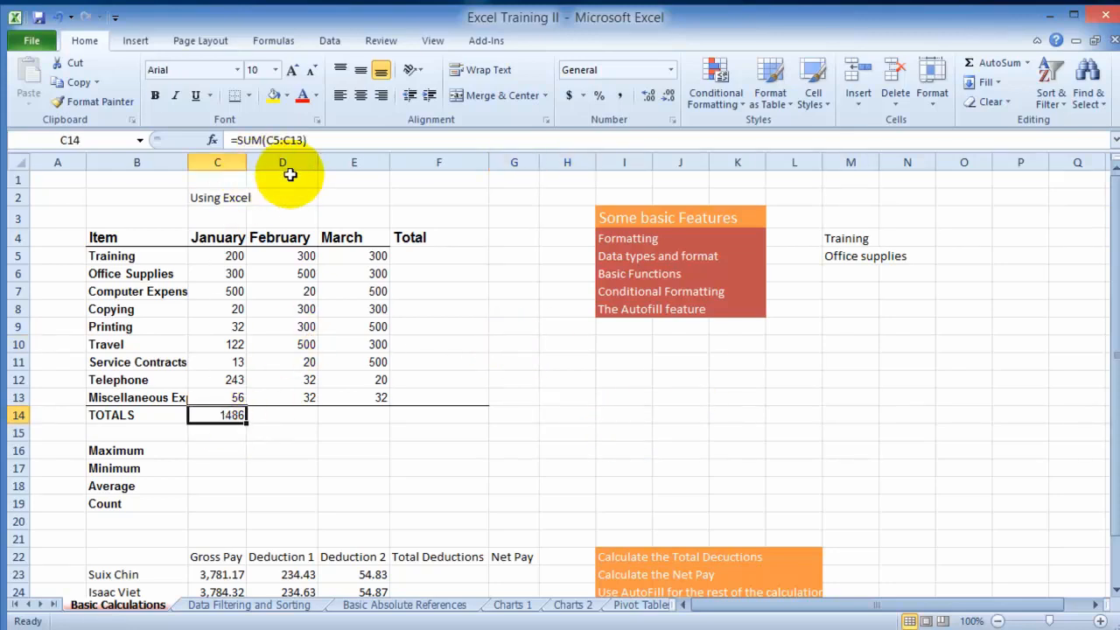
pyautogui.click(236, 255)
pyautogui.click(237, 273)
pyautogui.click(238, 290)
pyautogui.click(238, 311)
pyautogui.click(232, 344)
pyautogui.click(214, 256)
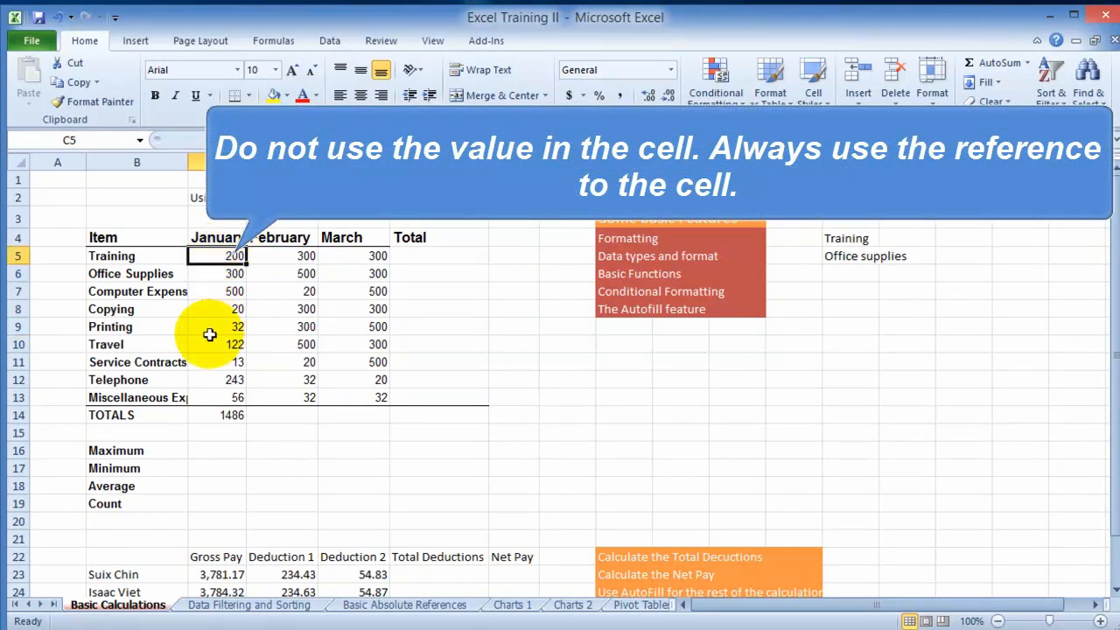
pyautogui.click(216, 417)
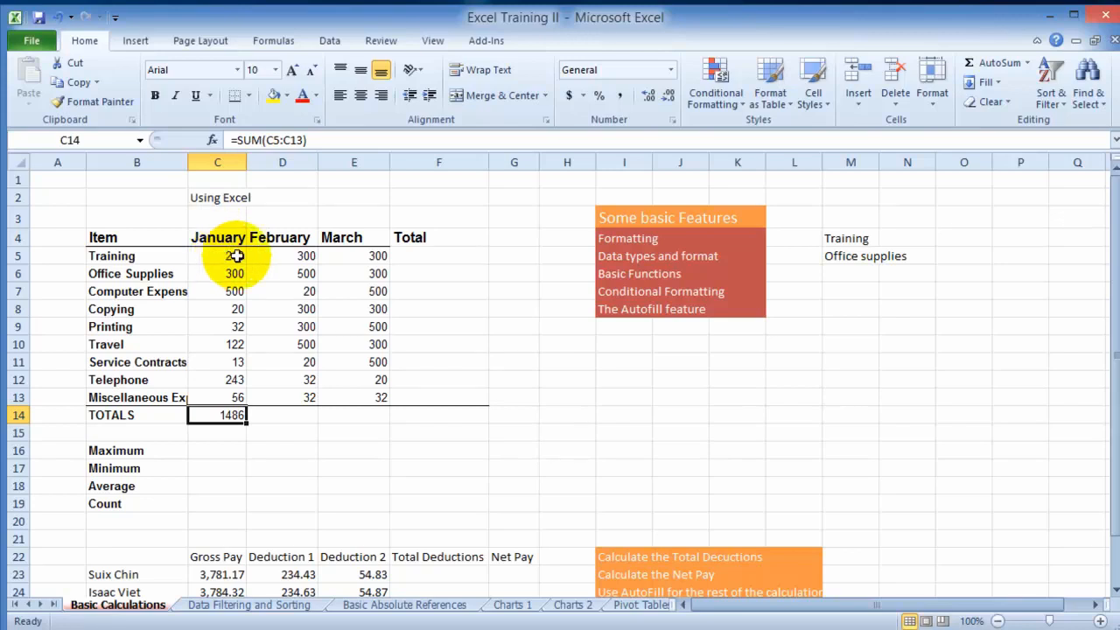
# - AutoFill the SUM formula from C14 across the TOTALS row to F14, and check the copied February total in D14
pyautogui.click(302, 429)
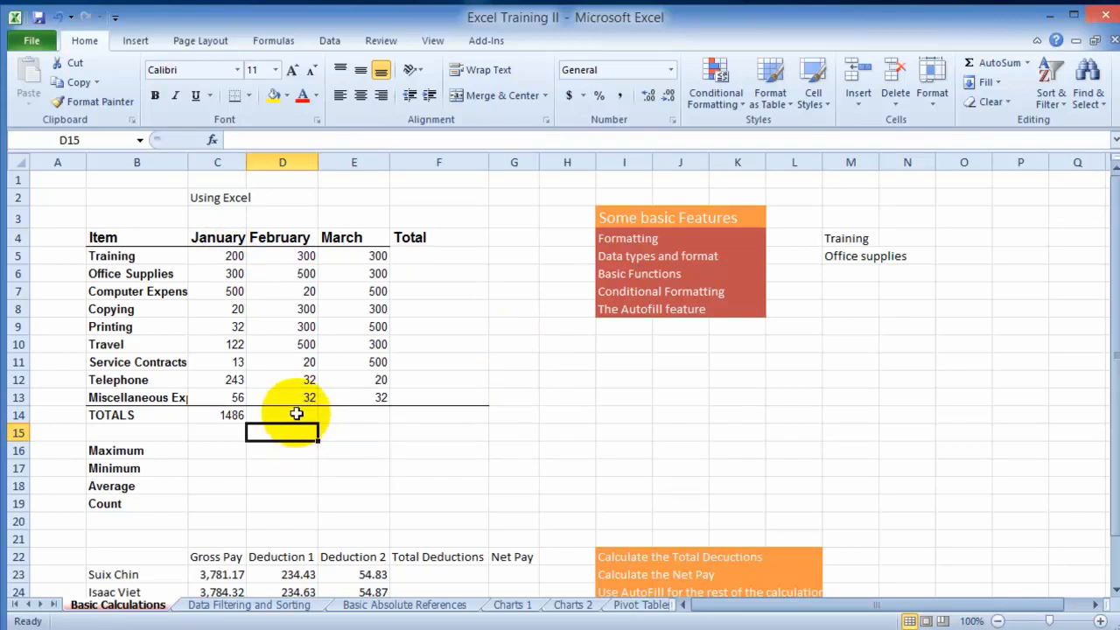
pyautogui.click(297, 414)
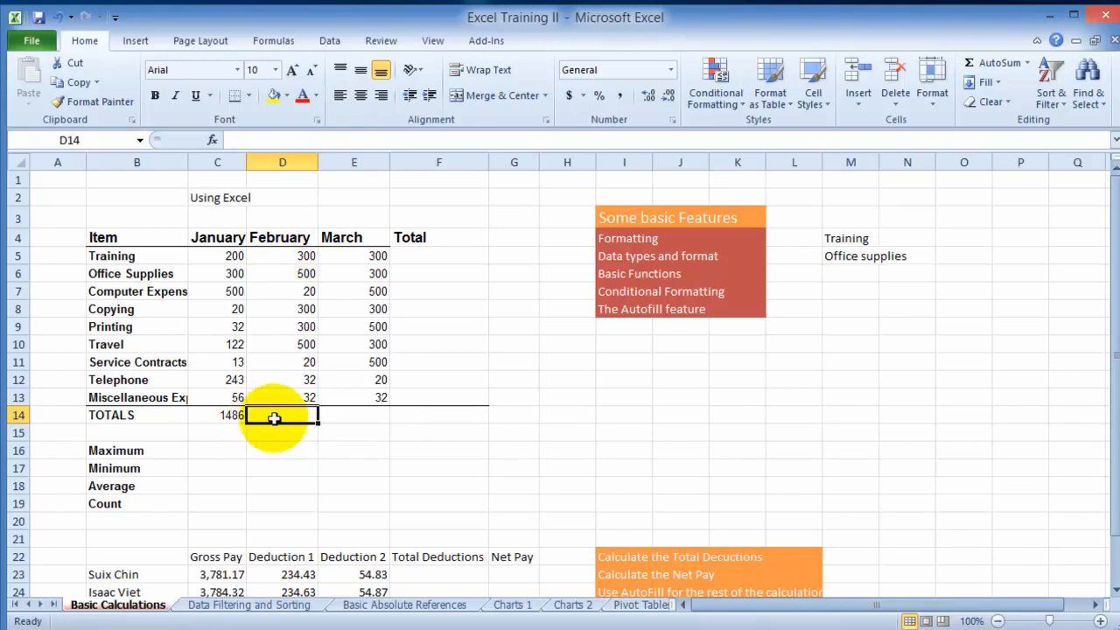
pyautogui.click(230, 416)
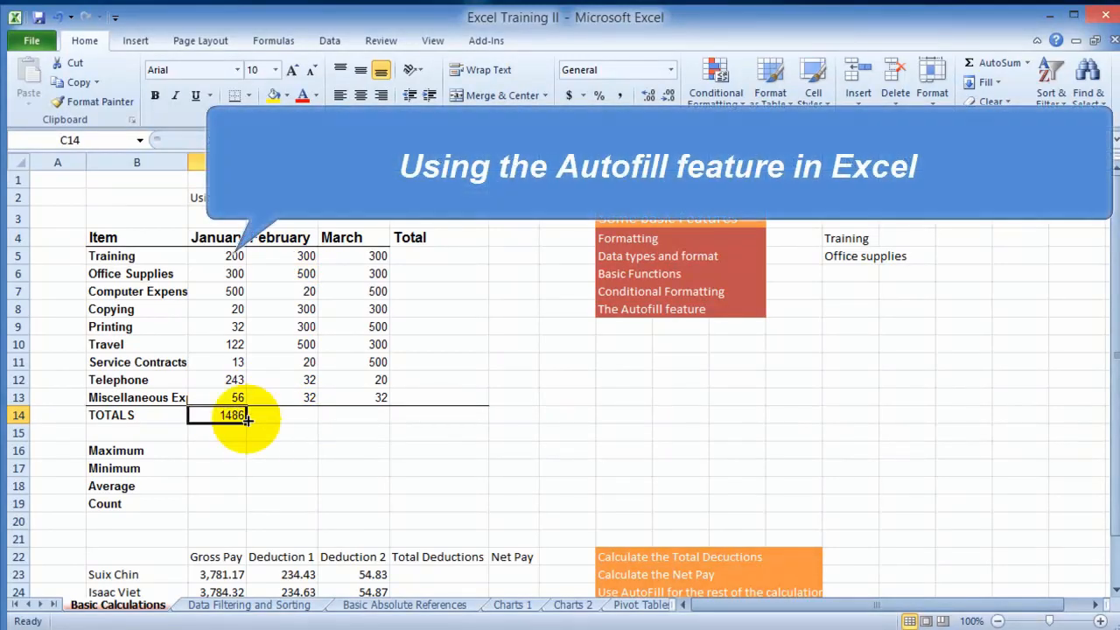
pyautogui.click(273, 418)
pyautogui.click(358, 418)
pyautogui.click(427, 415)
pyautogui.click(293, 417)
pyautogui.click(228, 415)
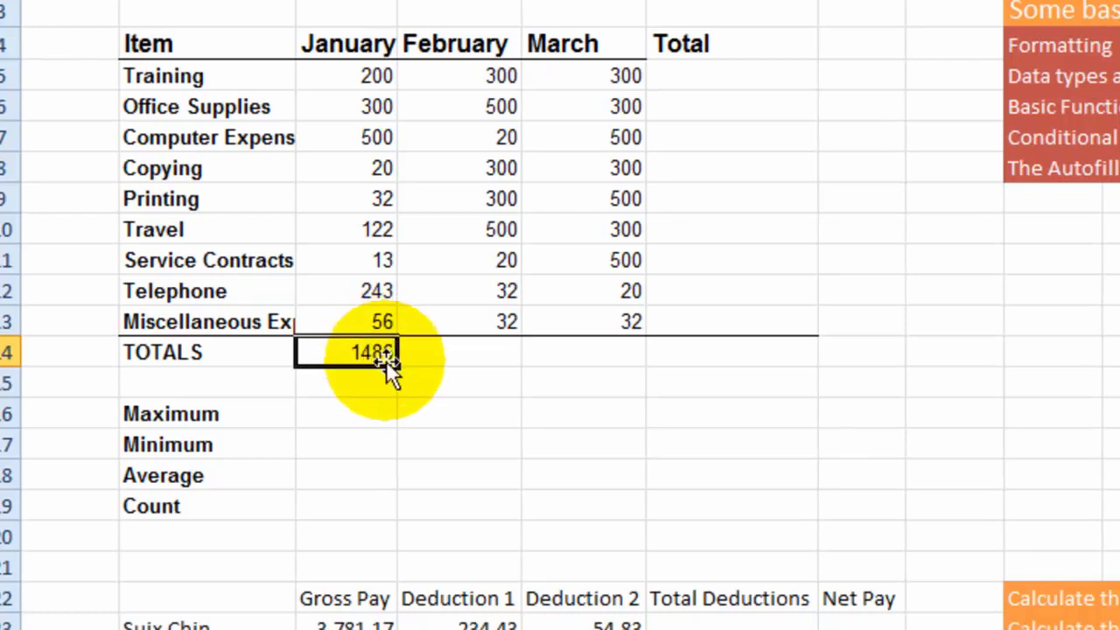
pyautogui.moveTo(396, 366); pyautogui.dragTo(659, 353)
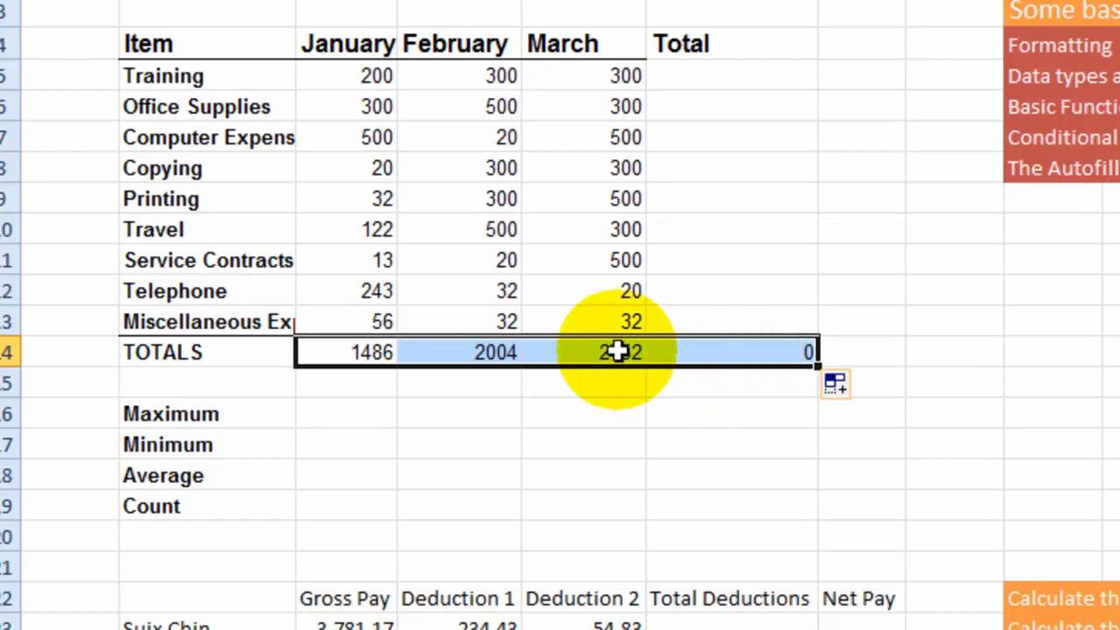
pyautogui.click(498, 353)
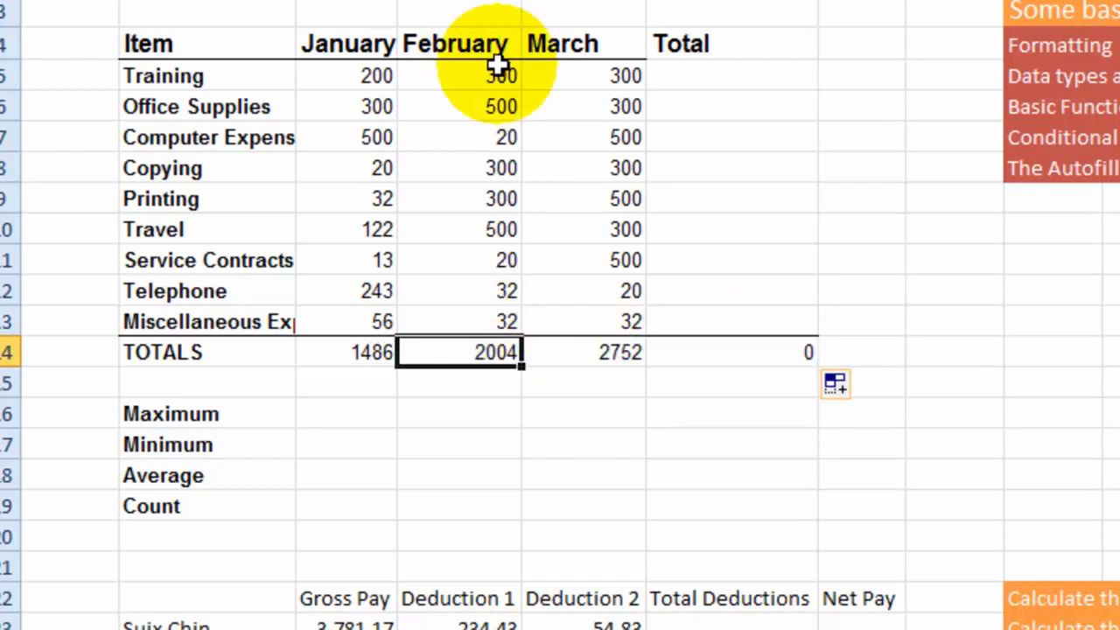
pyautogui.click(395, 358)
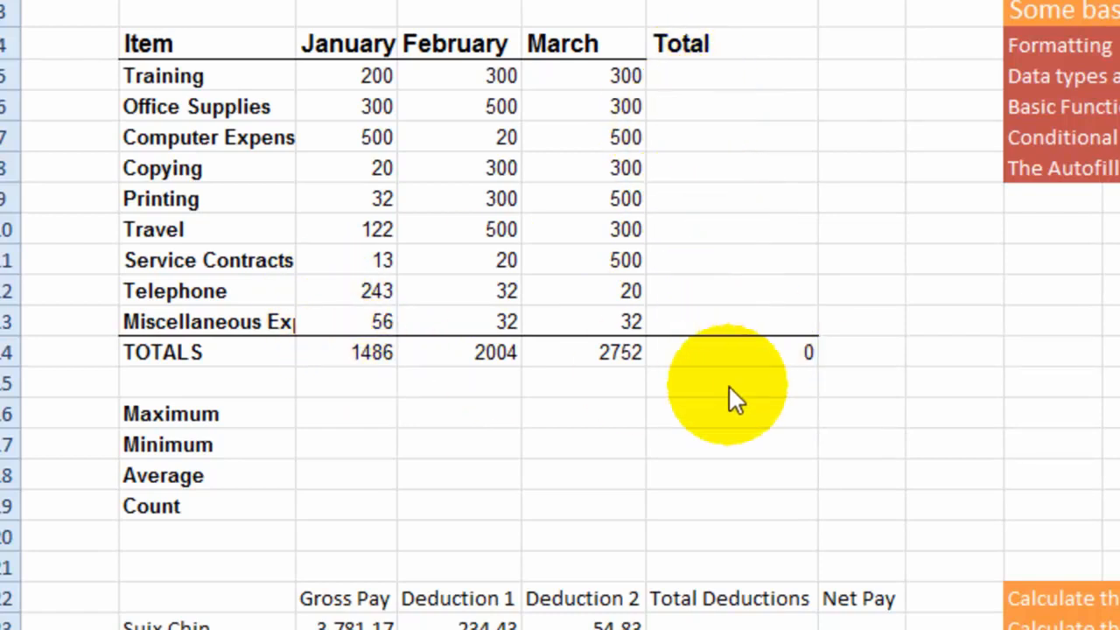
# - Enter a SUM formula in F5 that totals the Training row's January to March amounts, C5:E5
pyautogui.click(692, 77)
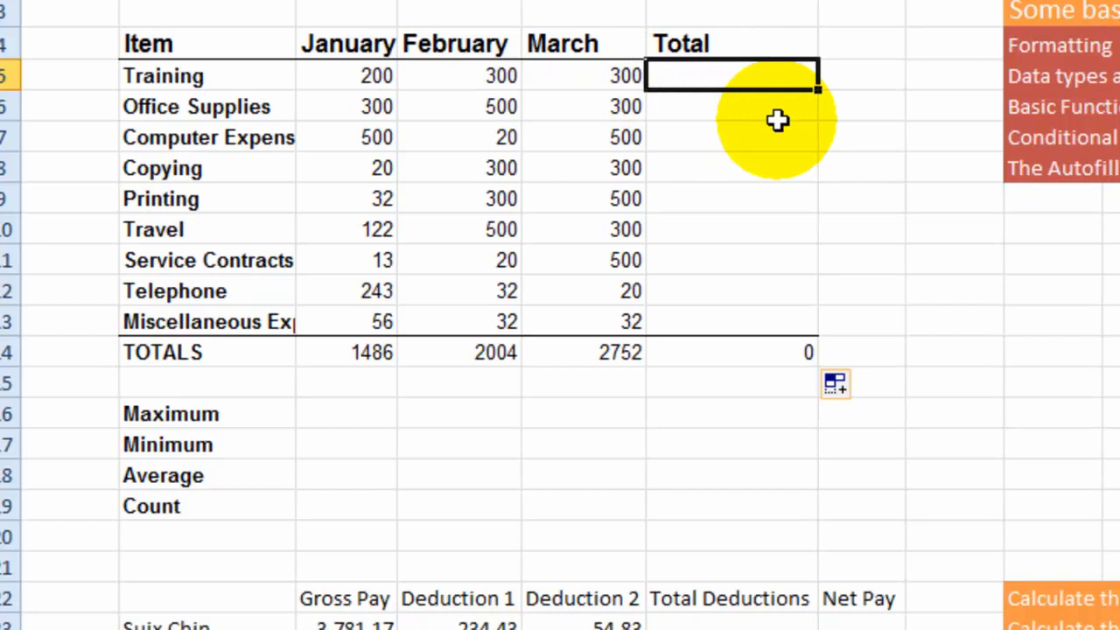
pyautogui.write('=')
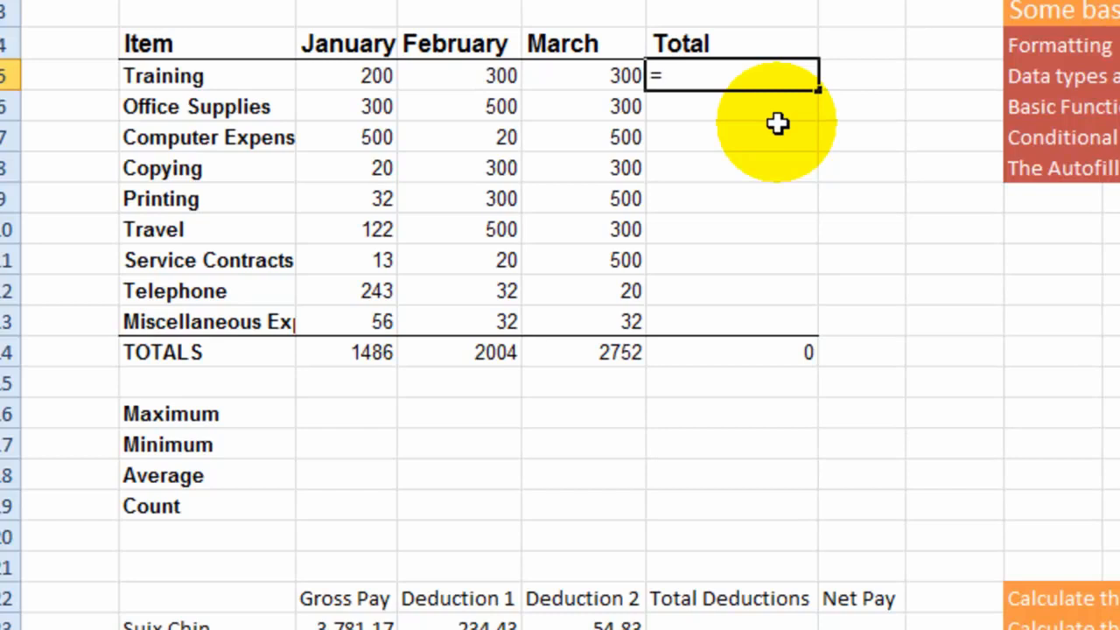
pyautogui.write('sum')
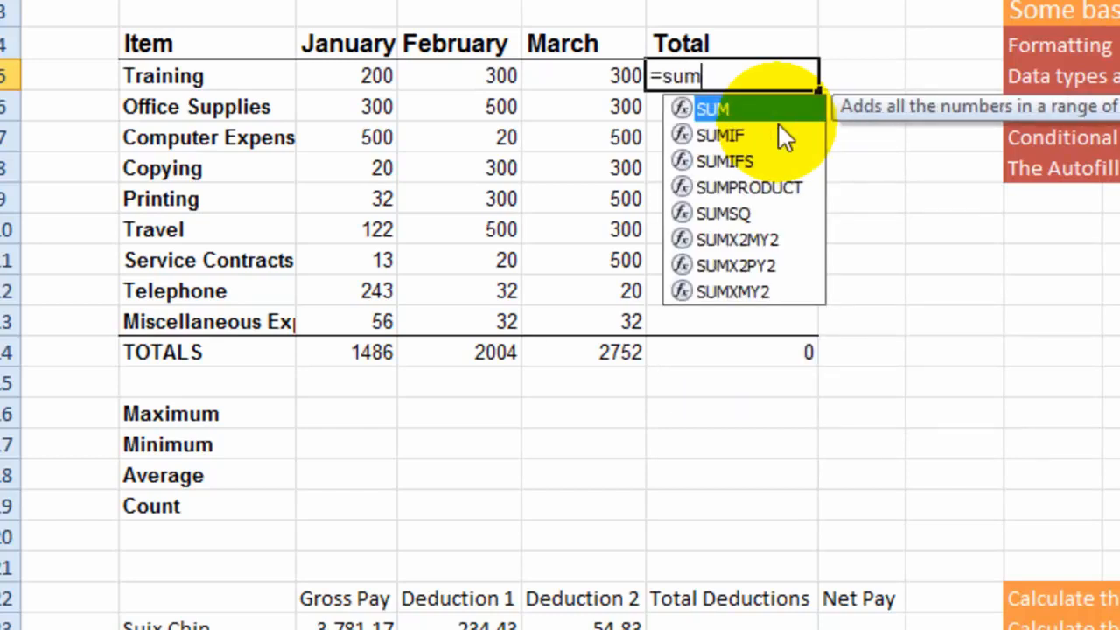
pyautogui.write('(')
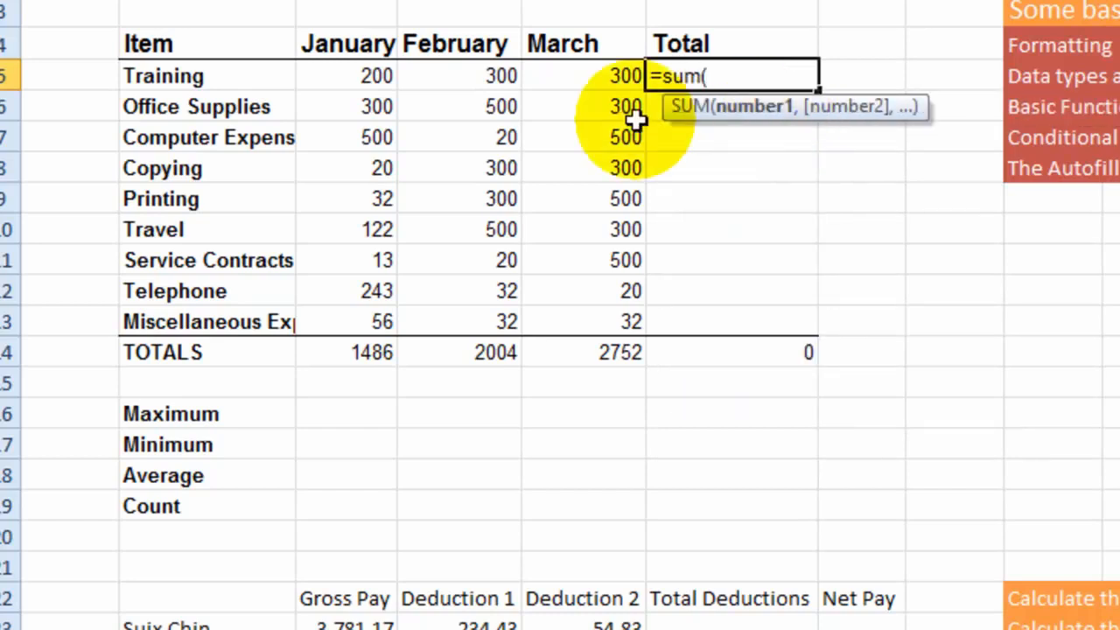
pyautogui.moveTo(350, 85); pyautogui.dragTo(601, 83)
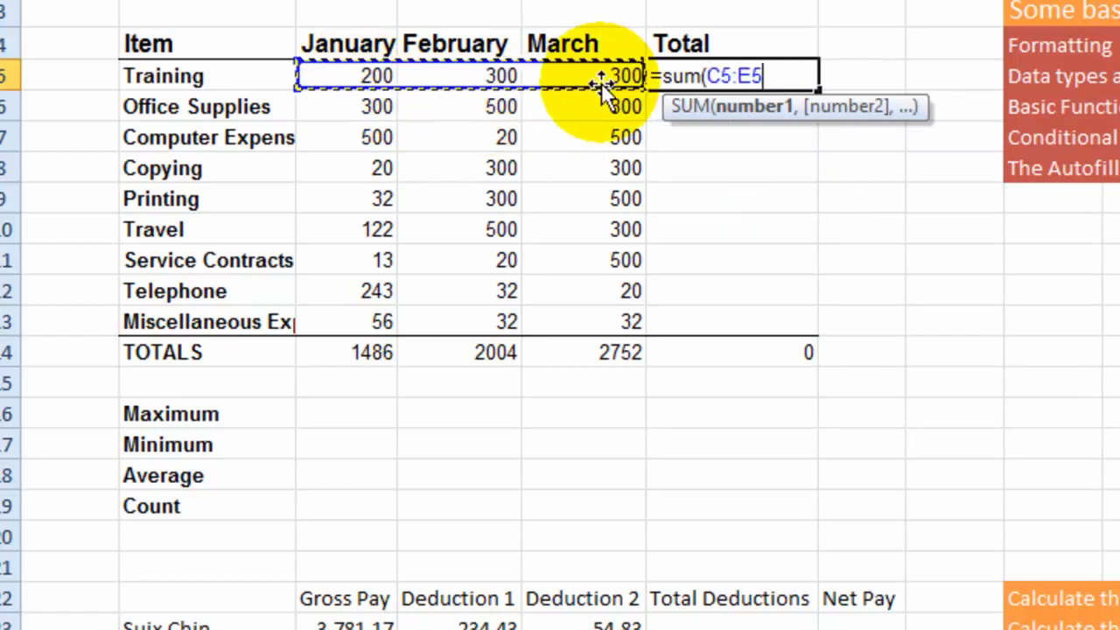
pyautogui.press('Return')
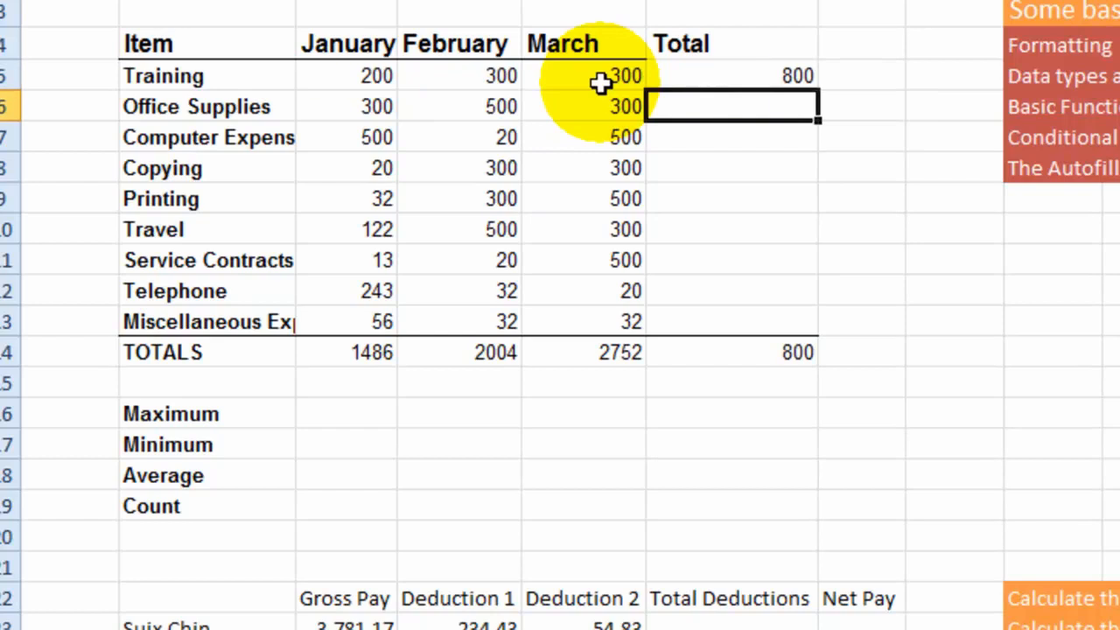
pyautogui.click(722, 79)
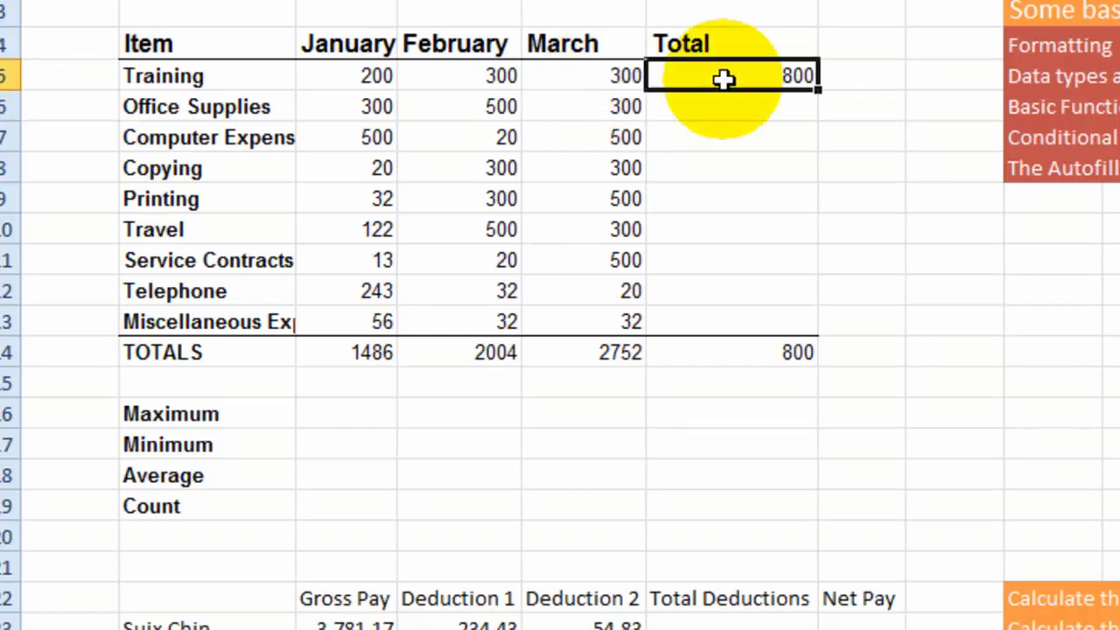
# - AutoFill the Training row's SUM formula from F5 down the Total column to F13
pyautogui.click(742, 106)
pyautogui.click(732, 135)
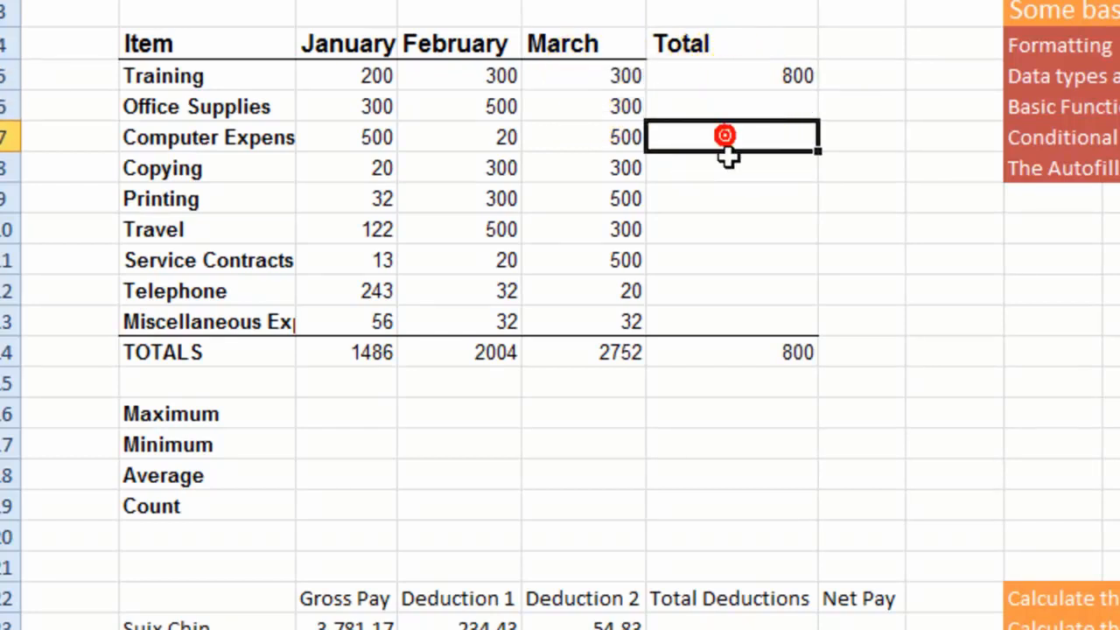
pyautogui.click(739, 170)
pyautogui.click(742, 197)
pyautogui.click(770, 234)
pyautogui.click(770, 271)
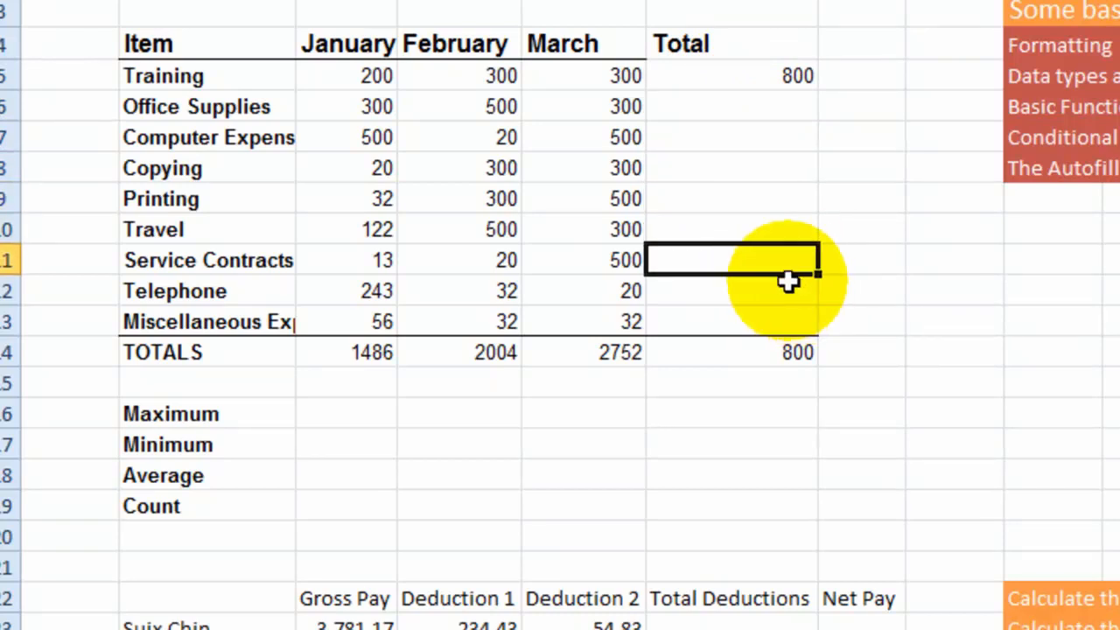
pyautogui.click(730, 77)
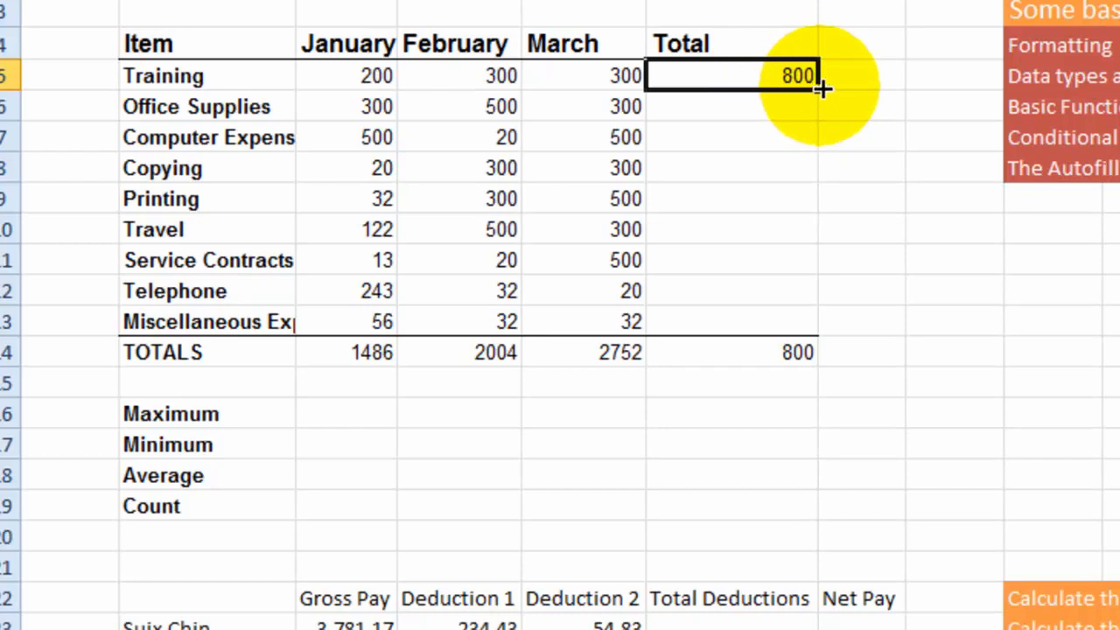
pyautogui.moveTo(820, 87); pyautogui.dragTo(826, 332)
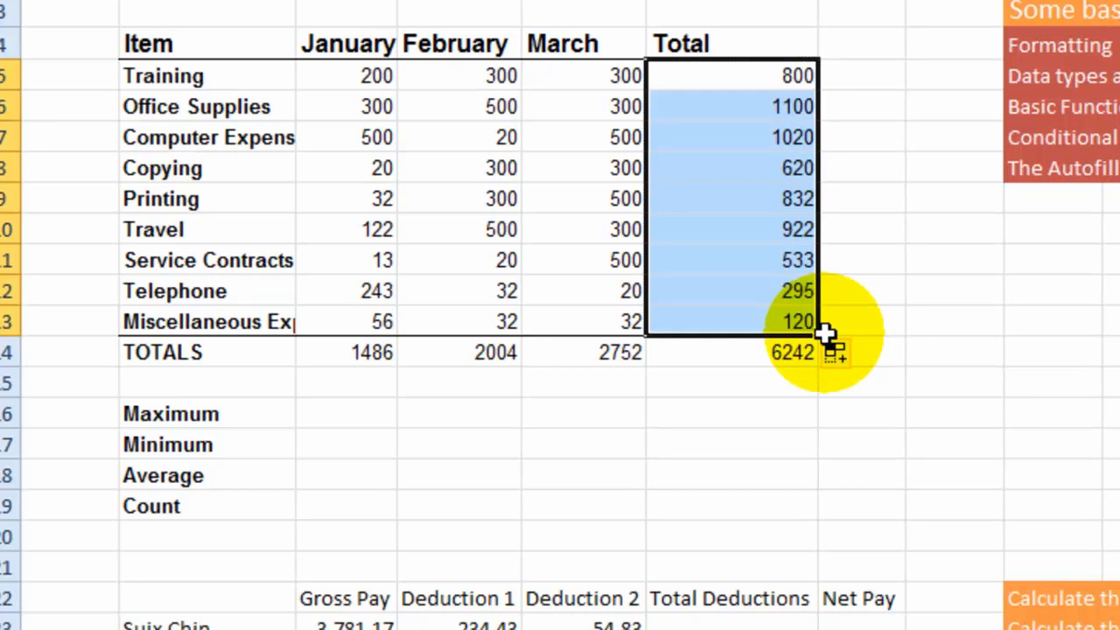
# - Check the copied Printing total in F9 against the row's January to March amounts in C9:E9
pyautogui.click(785, 198)
pyautogui.click(381, 200)
pyautogui.moveTo(381, 200); pyautogui.dragTo(550, 207)
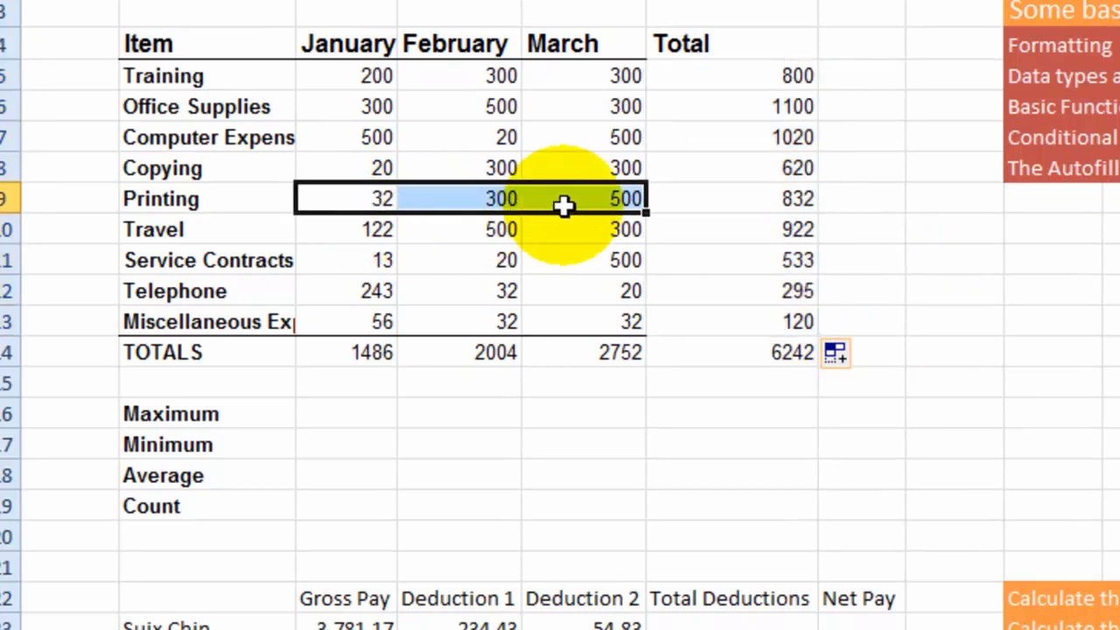
pyautogui.click(770, 196)
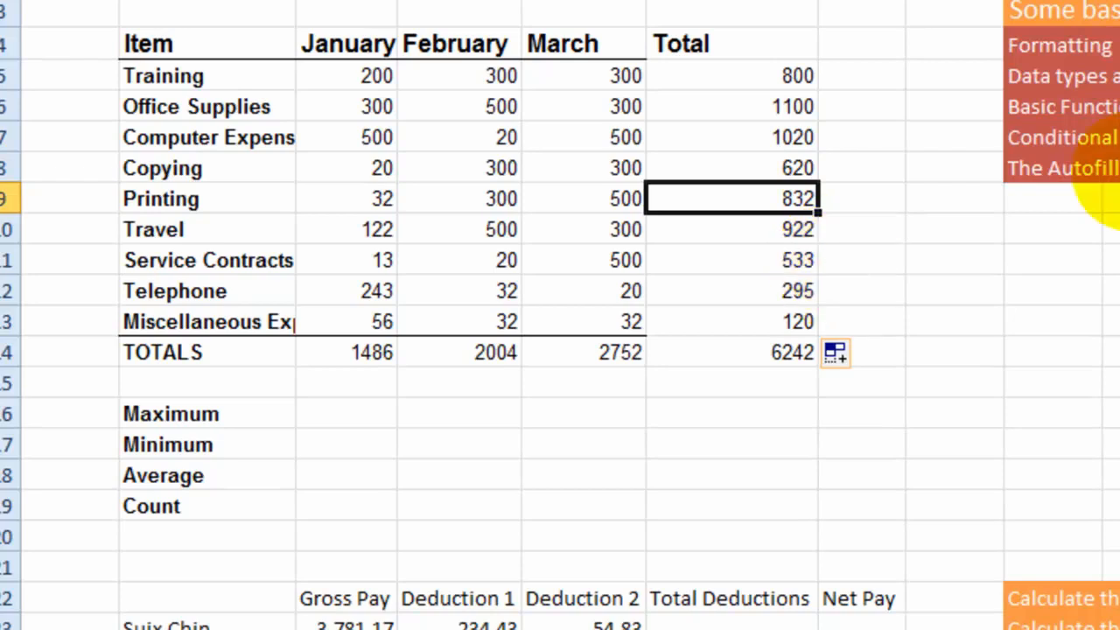
# - Enter Monday in M8 and AutoFill the weekday names down the column to row 21
pyautogui.click(1119, 168)
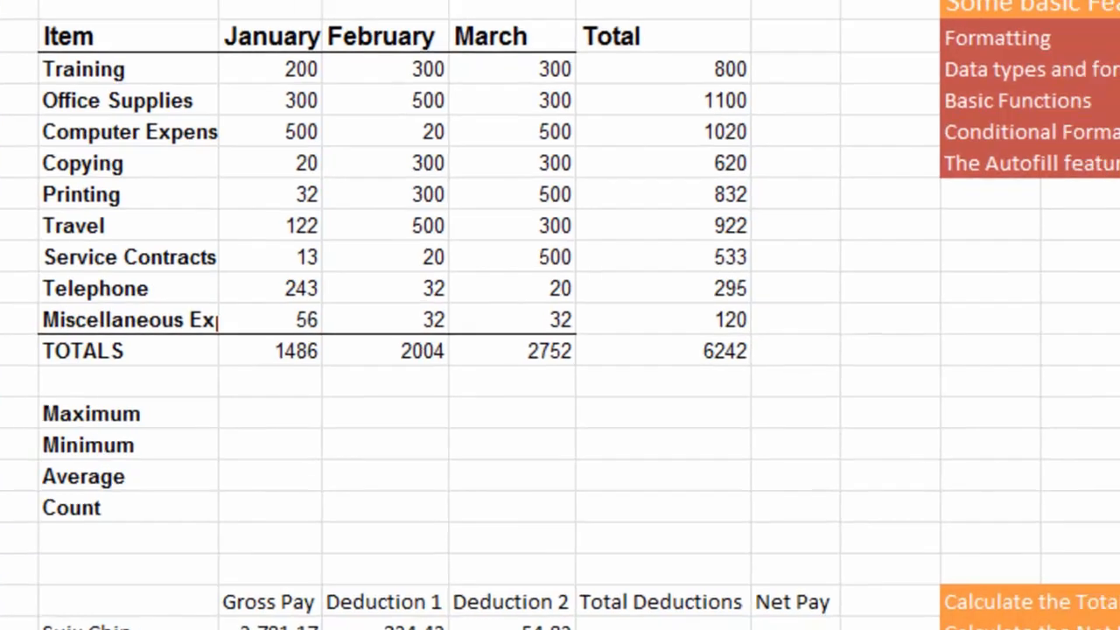
pyautogui.write('Monday')
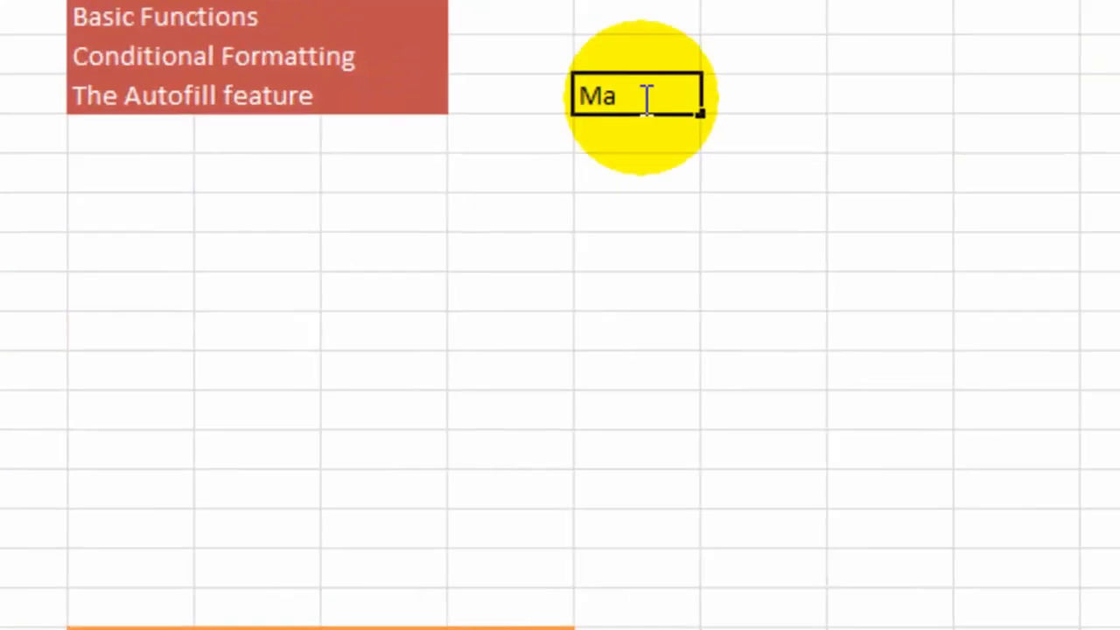
pyautogui.press('Return')
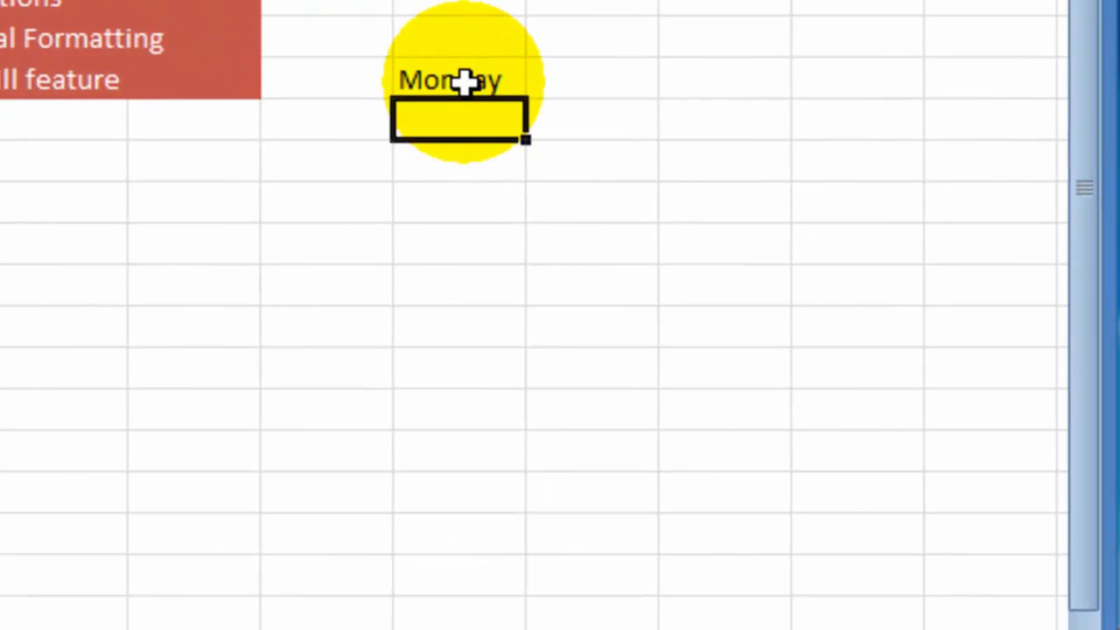
pyautogui.click(464, 82)
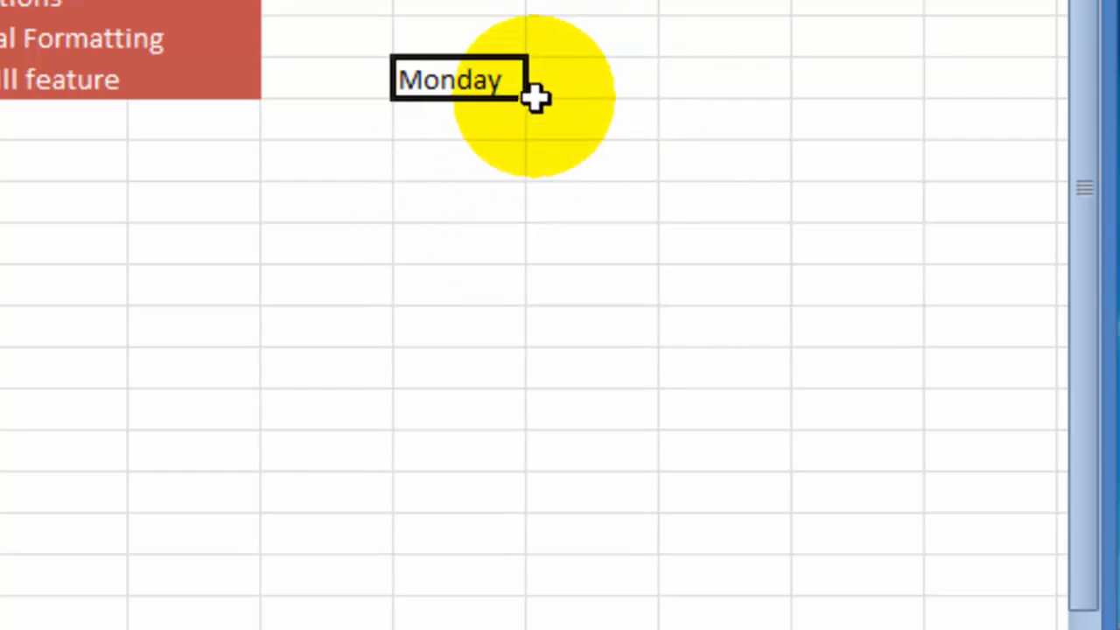
pyautogui.moveTo(526, 95); pyautogui.dragTo(513, 623)
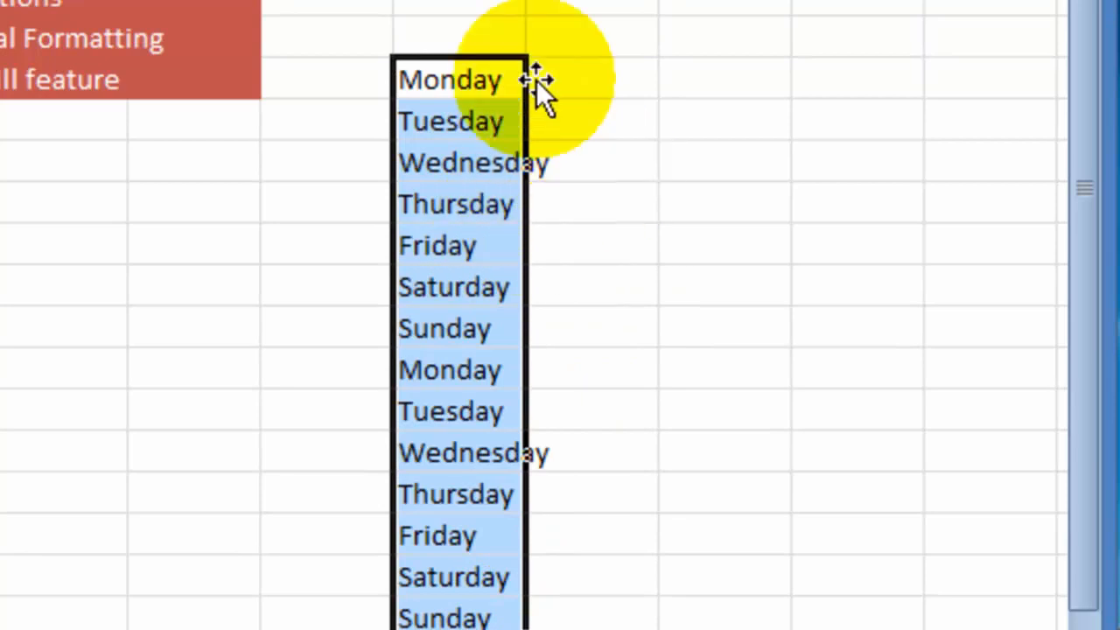
# - Enter Sunday in M7, above the weekday list, and AutoFill the weekday names down from it to row 21
pyautogui.click(483, 39)
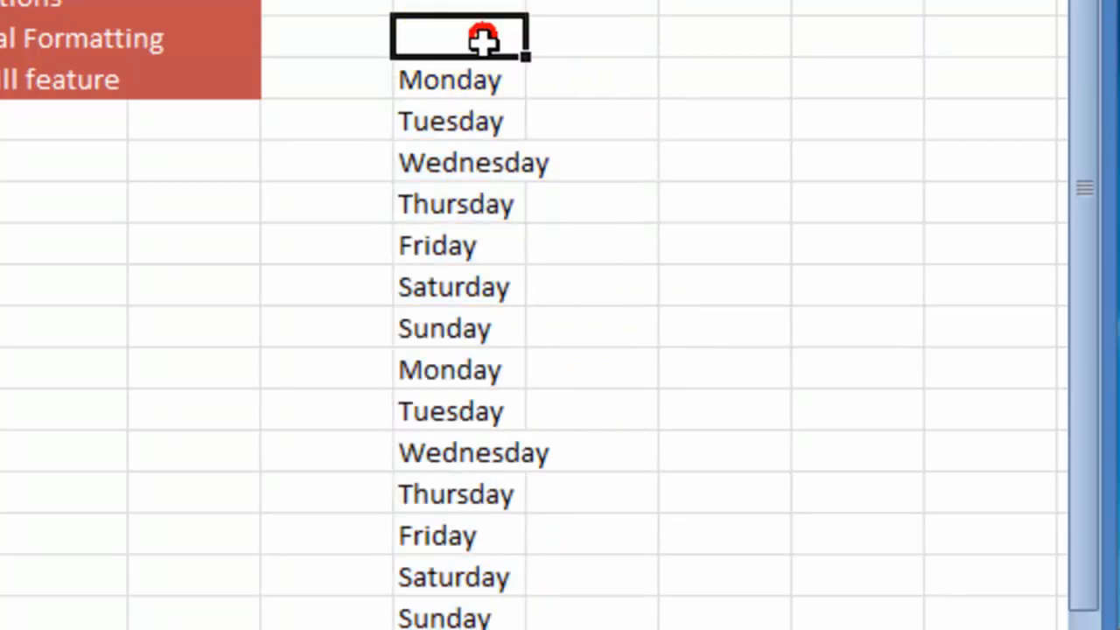
pyautogui.write('Sunday')
pyautogui.hotkey('ctrl', 'Return')
pyautogui.moveTo(525, 55); pyautogui.dragTo(535, 619)
pyautogui.click(707, 315)
# - Enter January in N7 and AutoFill the month names down the column to row 21
pyautogui.click(589, 49)
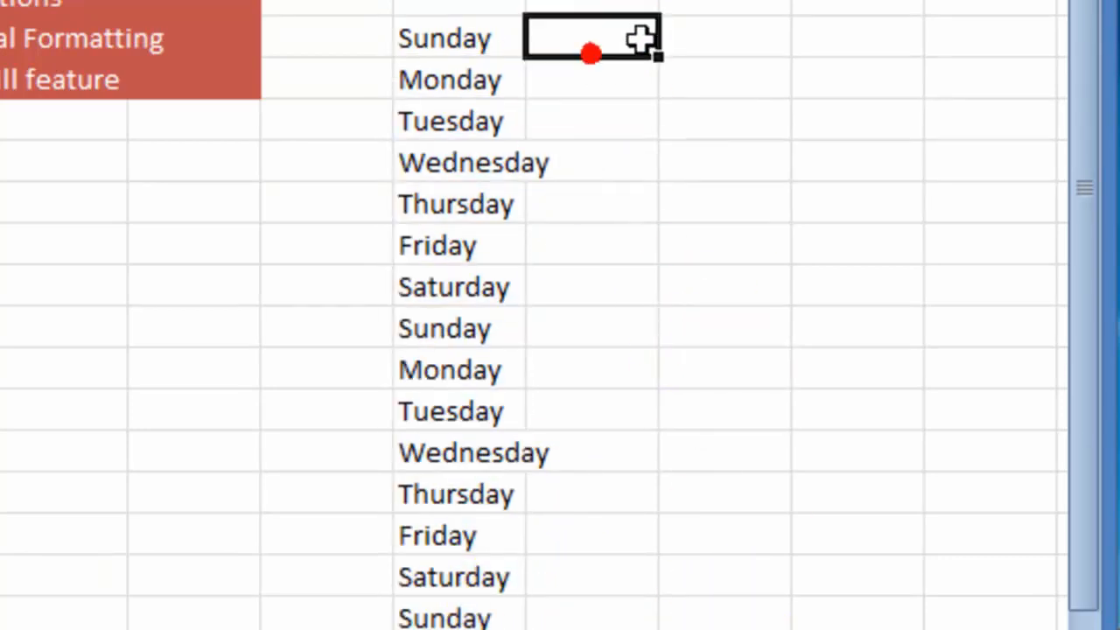
pyautogui.write('January')
pyautogui.press('Return')
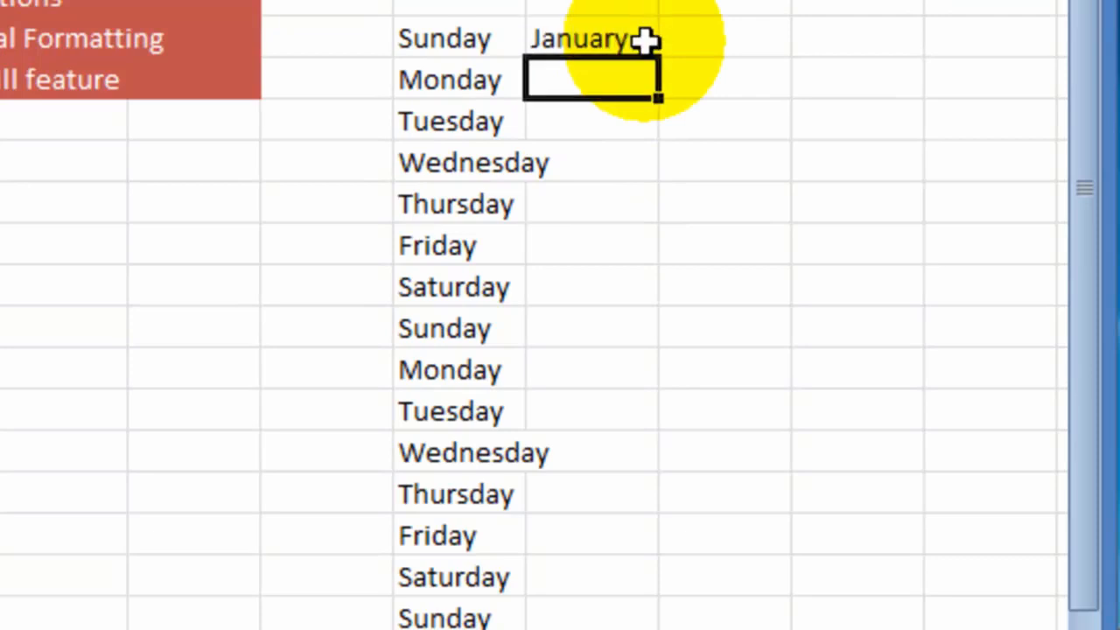
pyautogui.click(646, 39)
pyautogui.moveTo(658, 58); pyautogui.dragTo(644, 625)
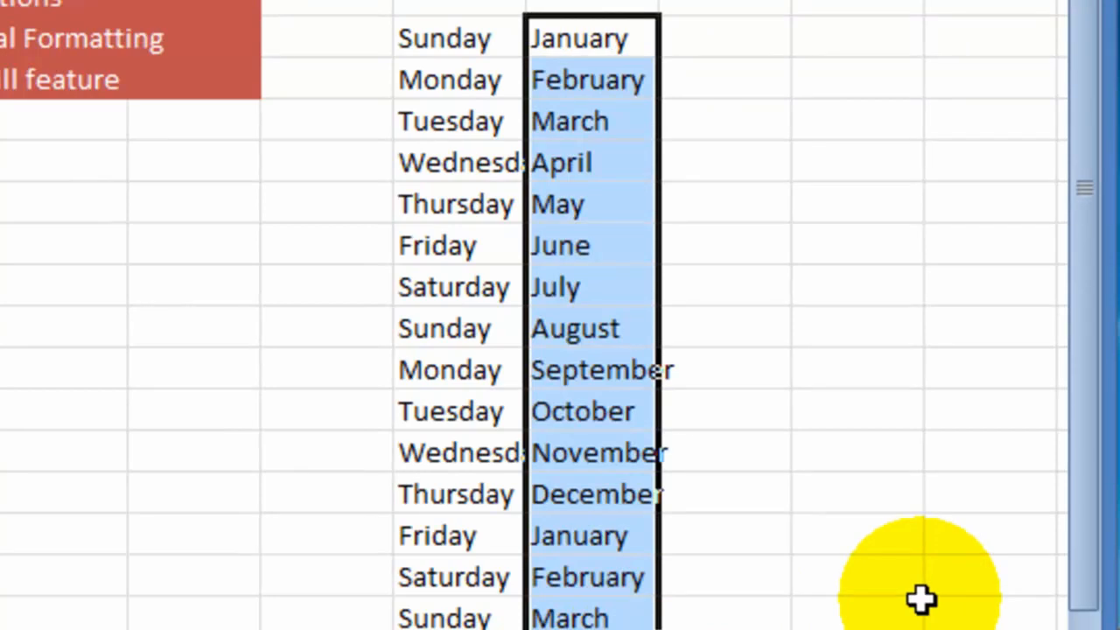
# - Enter 1 in O7, AutoFill it down to row 21, and change the fill option to Fill Series
pyautogui.click(729, 44)
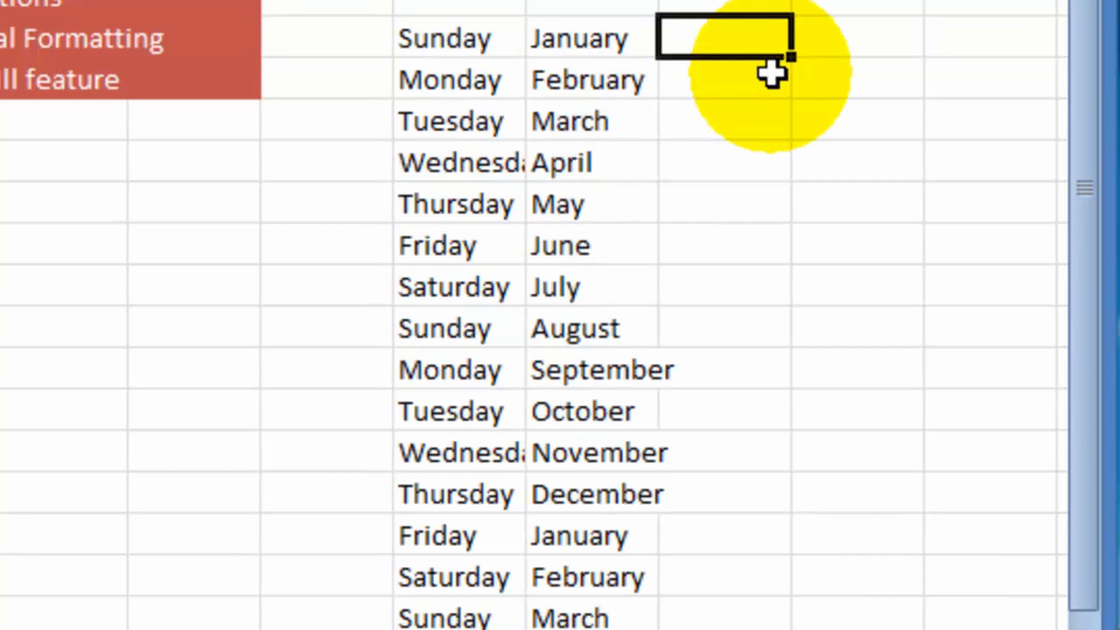
pyautogui.write('1')
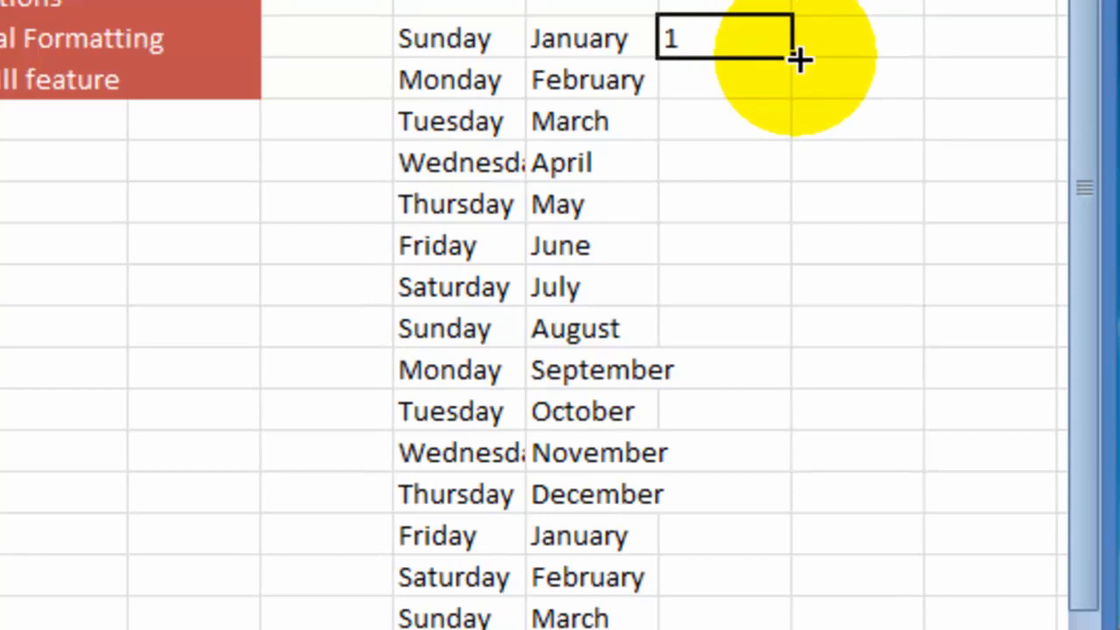
pyautogui.moveTo(795, 57); pyautogui.dragTo(800, 619)
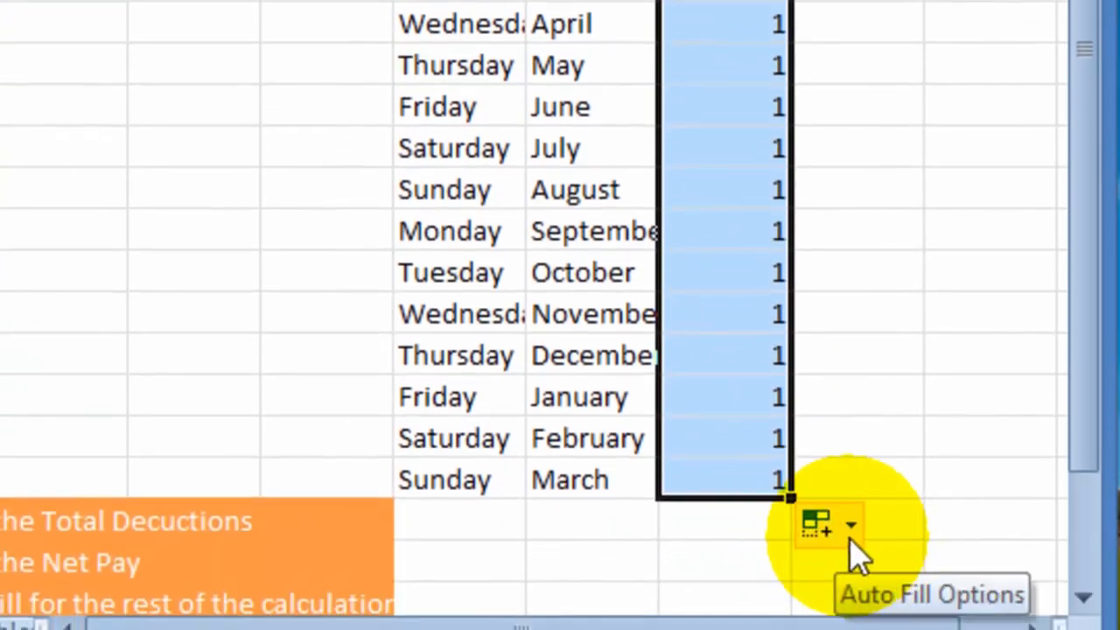
pyautogui.click(853, 536)
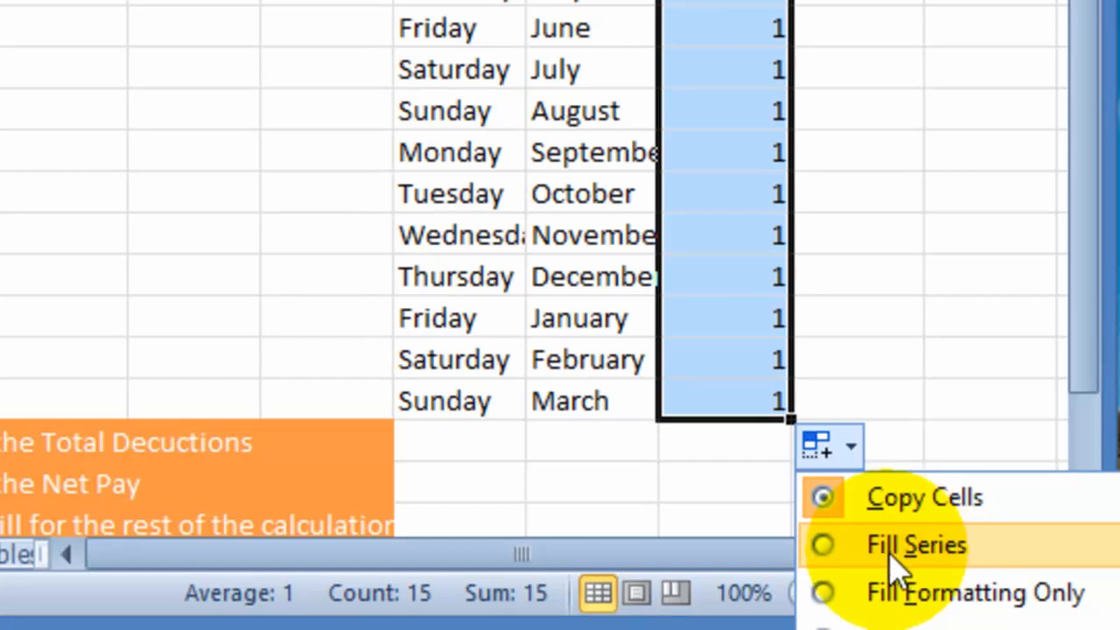
pyautogui.click(893, 556)
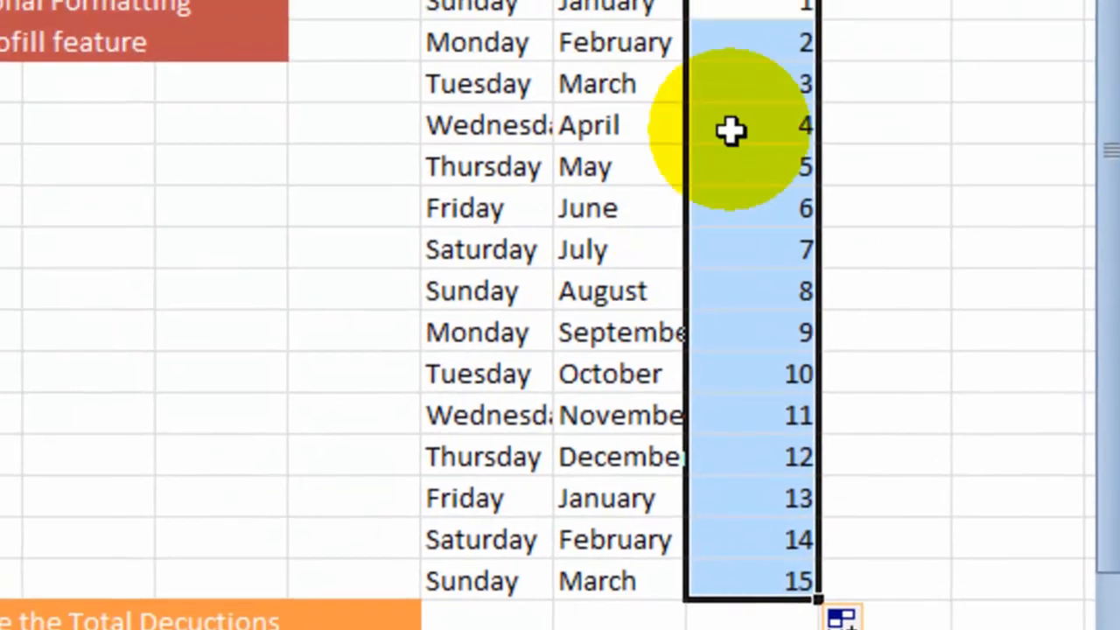
pyautogui.click(730, 130)
pyautogui.click(756, 211)
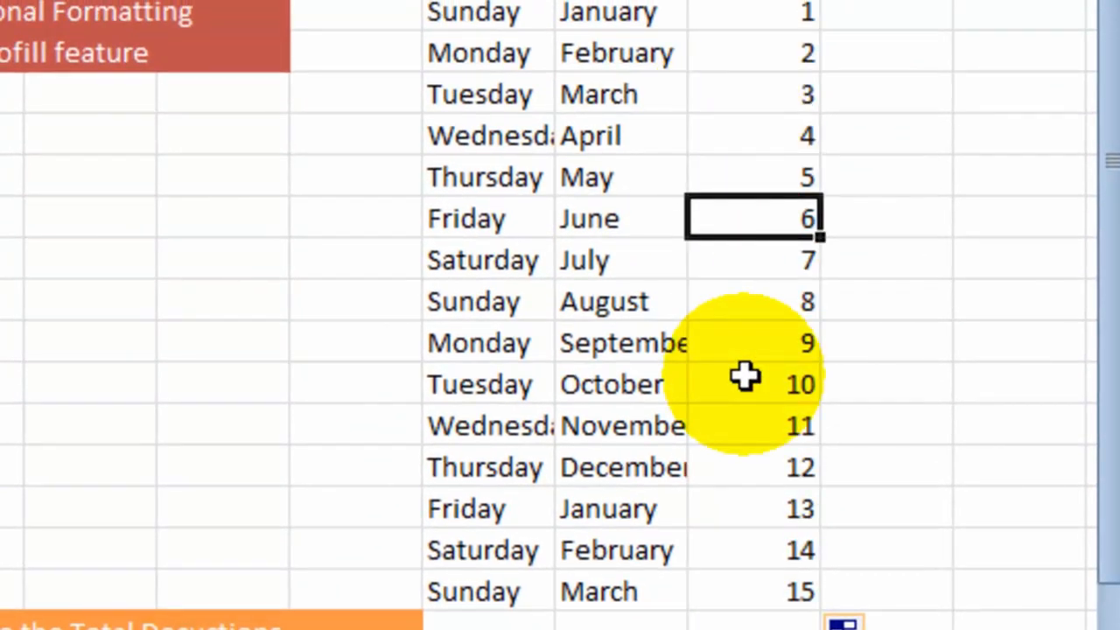
# - Enter 1 in P7 and 4 in P8, and AutoFill the pattern from both cells down to P20
pyautogui.click(895, 12)
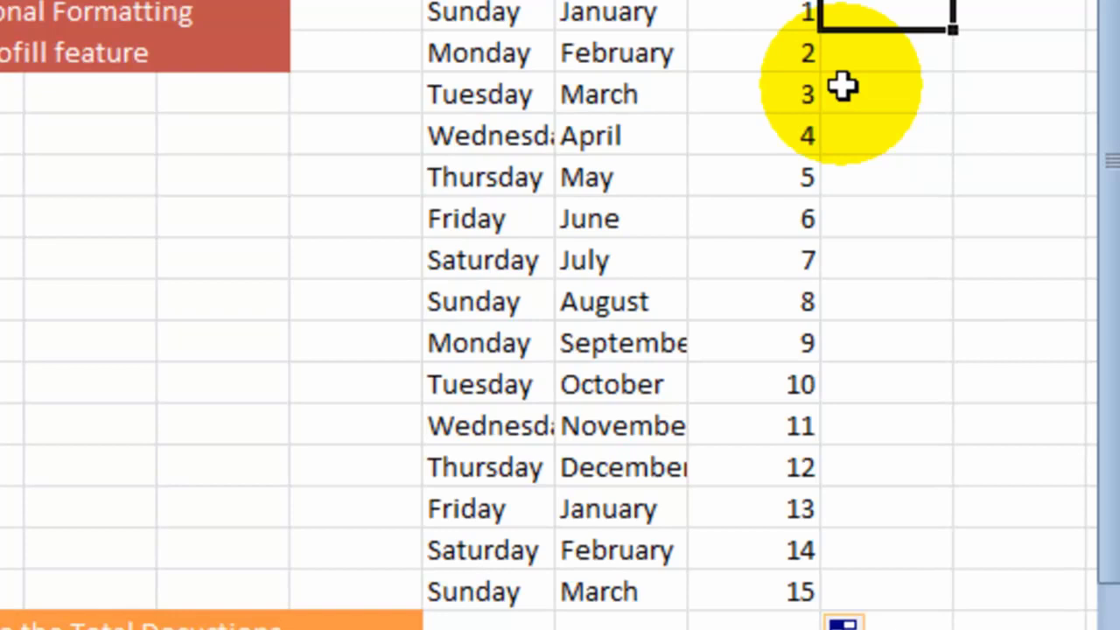
pyautogui.write('1')
pyautogui.click(877, 53)
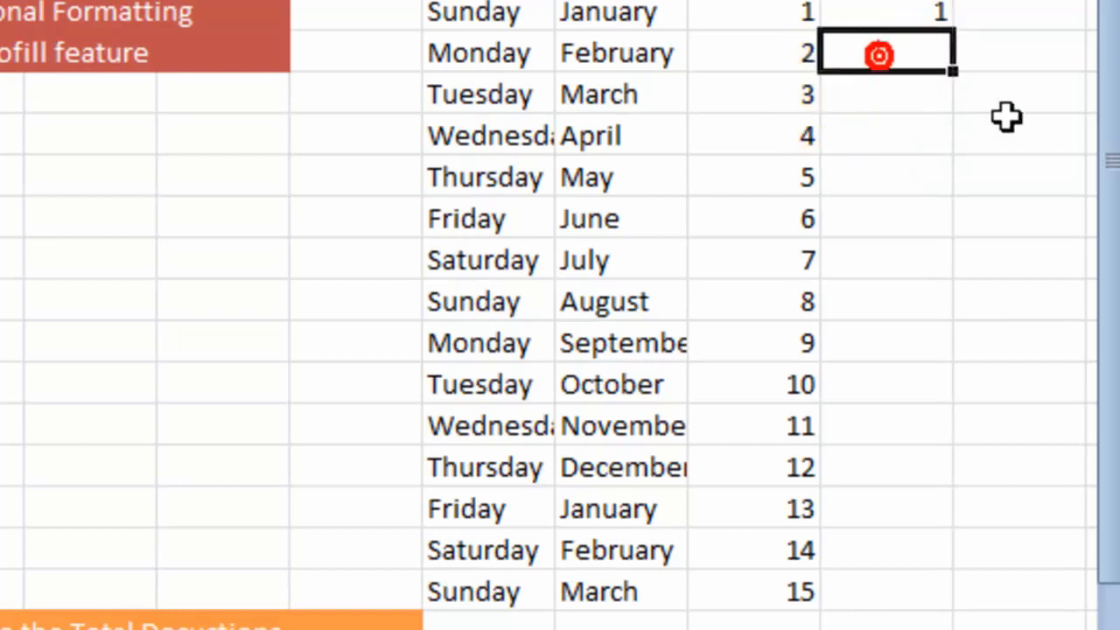
pyautogui.write('4')
pyautogui.press('Return')
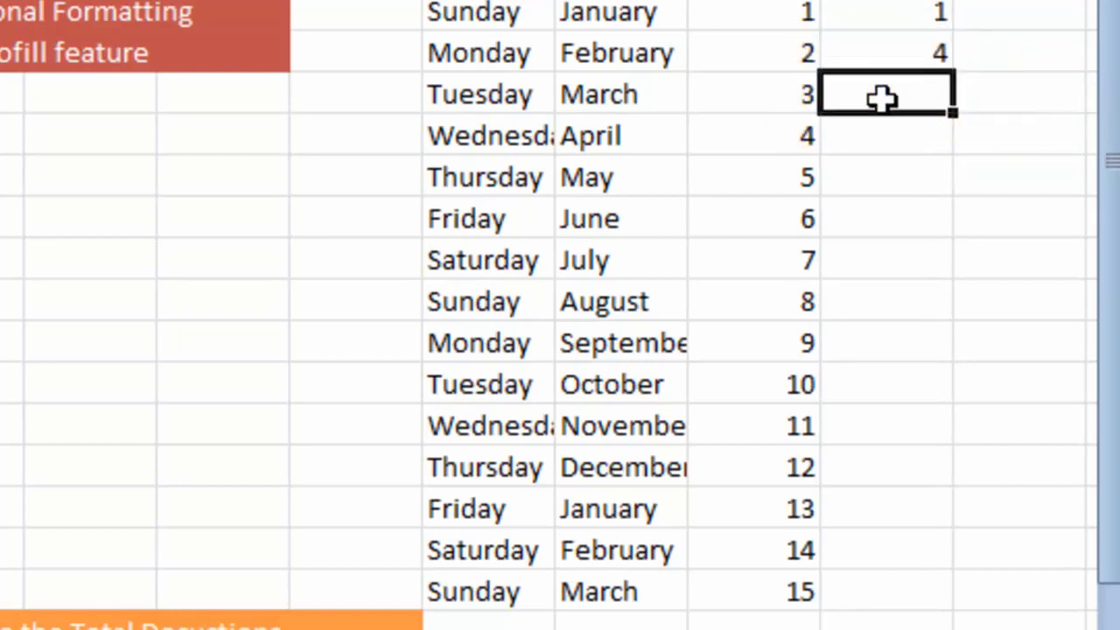
pyautogui.click(923, 12)
pyautogui.moveTo(945, 13)
pyautogui.mouseDown()
pyautogui.moveTo(945, 70)
pyautogui.moveTo(912, 52)
pyautogui.mouseUp()
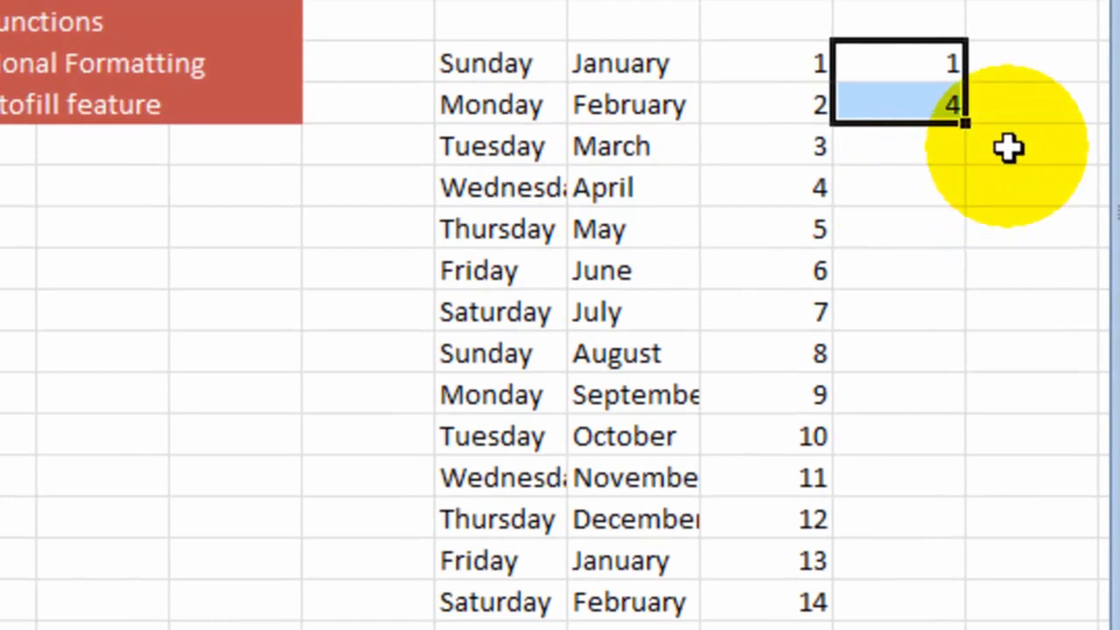
pyautogui.moveTo(965, 123); pyautogui.dragTo(944, 612)
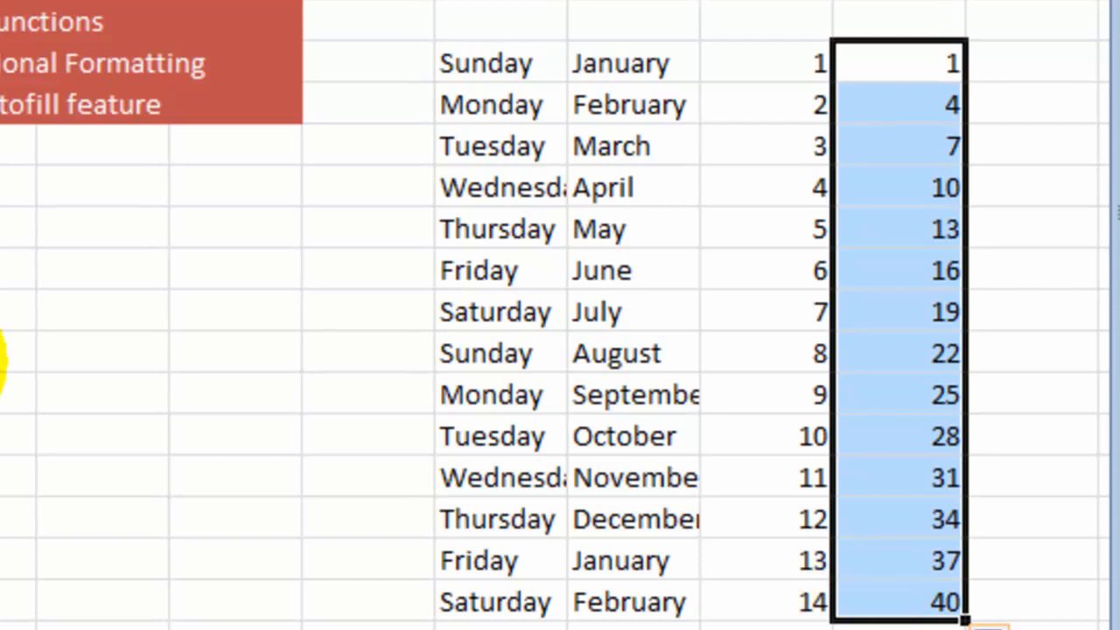
# - Clear the practice weekday, month and number lists from columns M to P
pyautogui.click(2, 354)
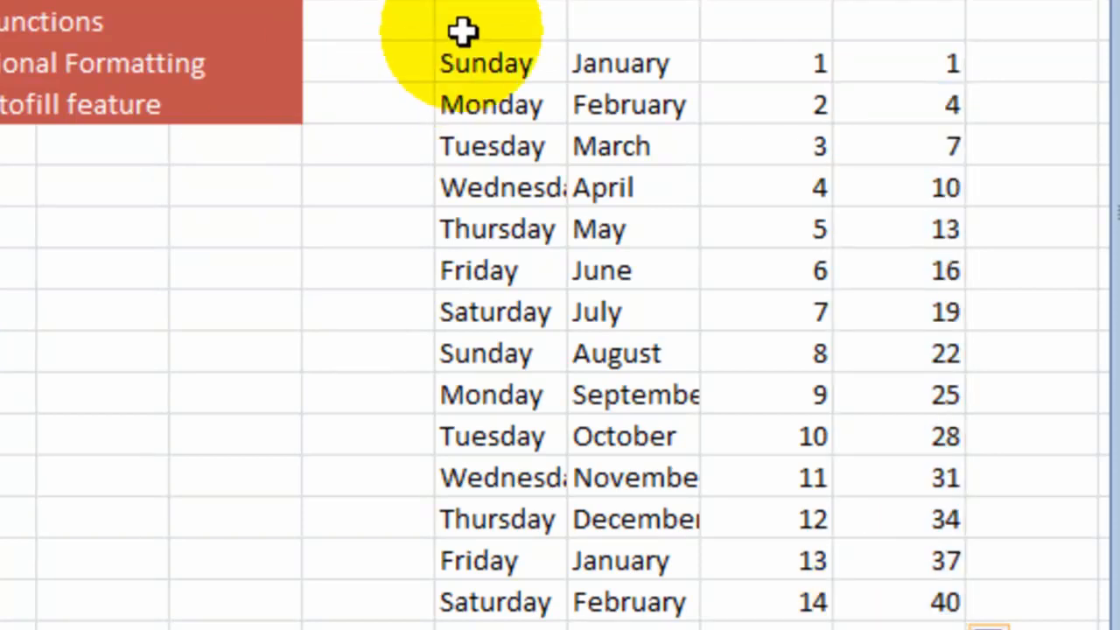
pyautogui.moveTo(501, 2); pyautogui.dragTo(977, 628)
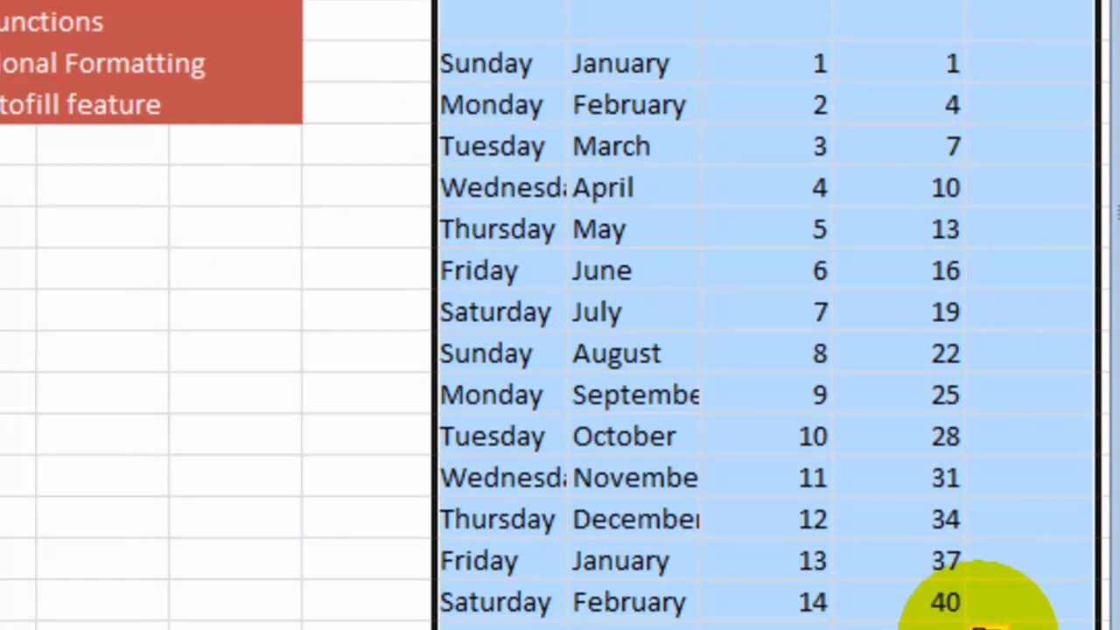
pyautogui.press('Delete')
pyautogui.click(26, 400)
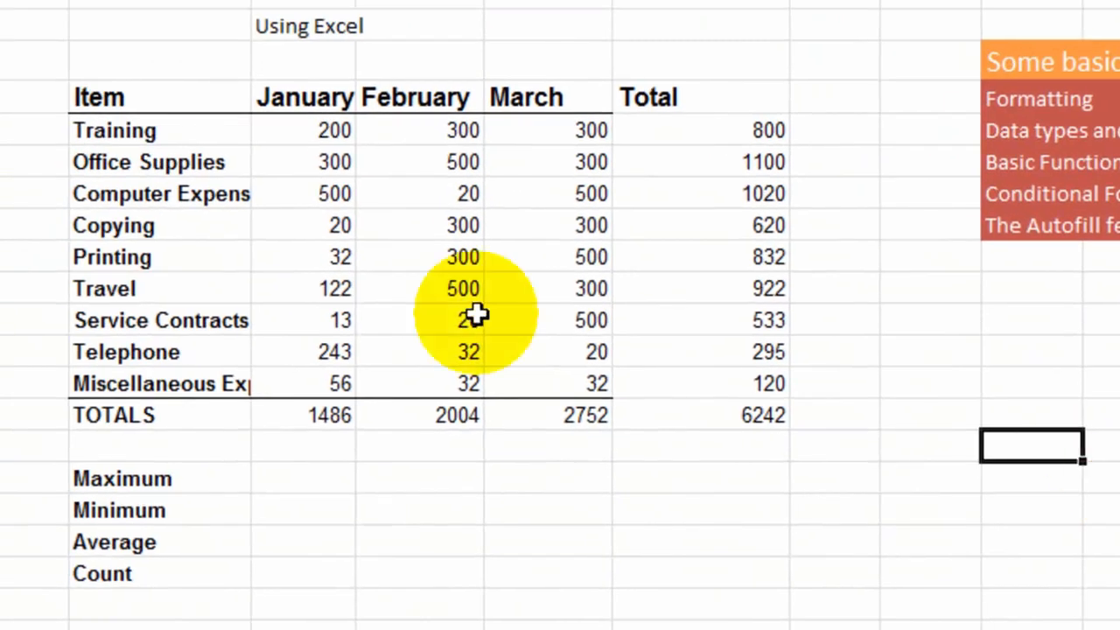
# - Increase the font size of the Training label in B5 to 12
pyautogui.click(147, 135)
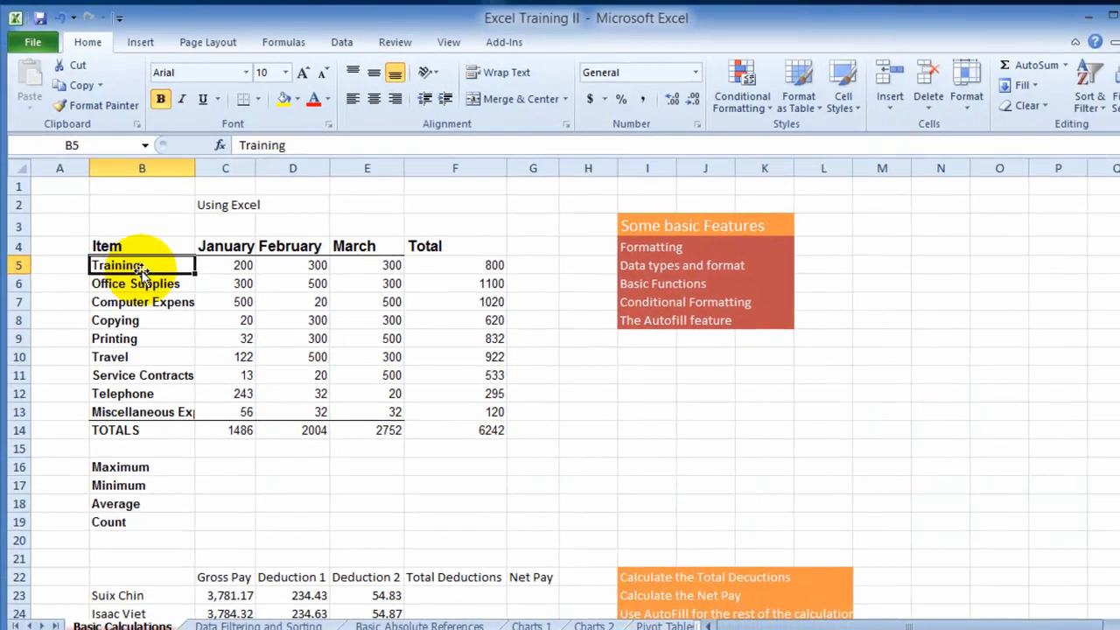
pyautogui.moveTo(175, 236); pyautogui.dragTo(183, 355)
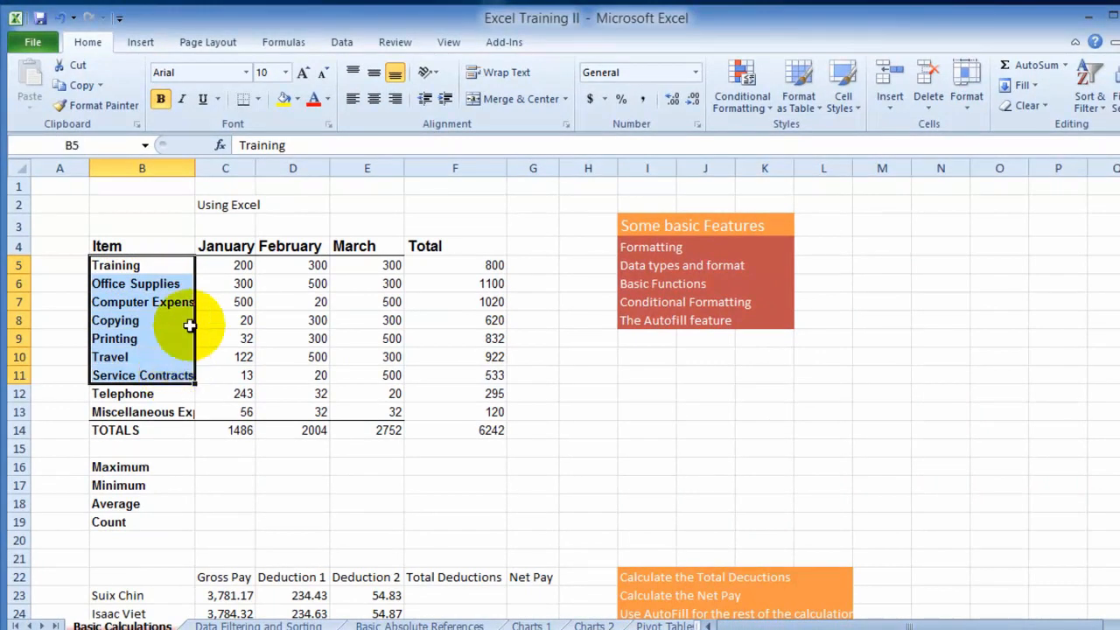
pyautogui.click(155, 262)
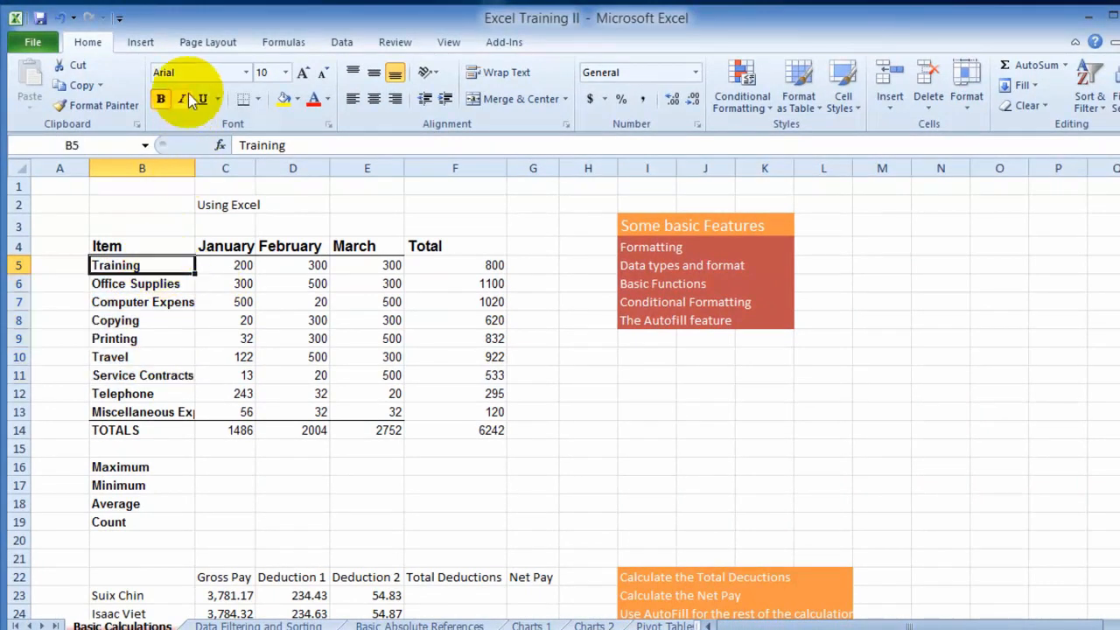
pyautogui.click(302, 74)
pyautogui.click(302, 74)
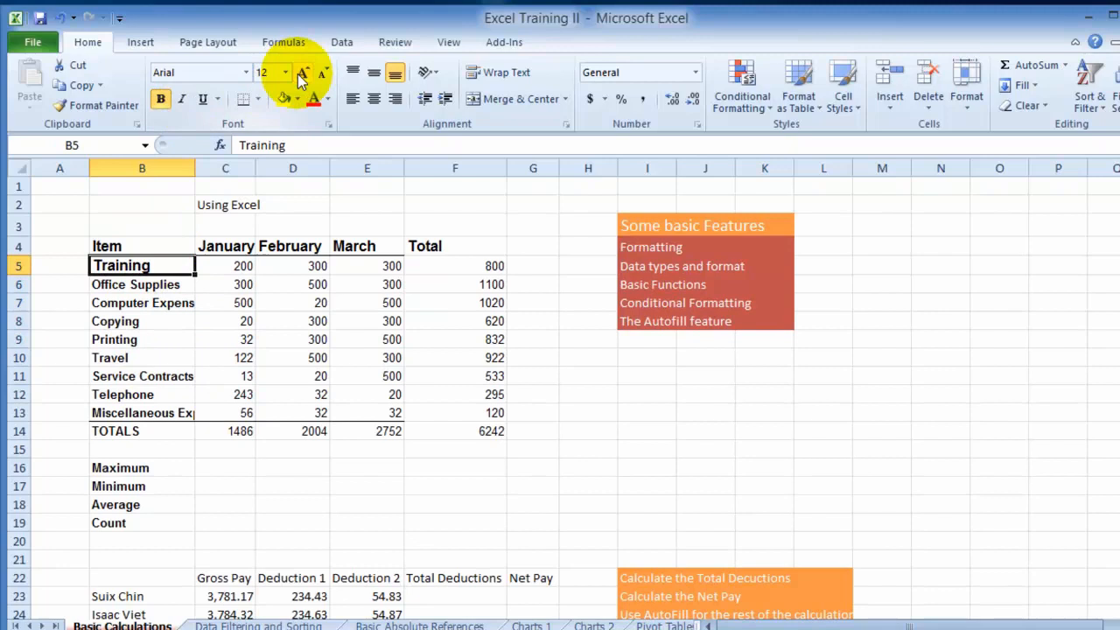
pyautogui.click(155, 283)
pyautogui.click(165, 265)
# - Merge and center the Using Excel title across B2:F2
pyautogui.moveTo(105, 201); pyautogui.dragTo(434, 204)
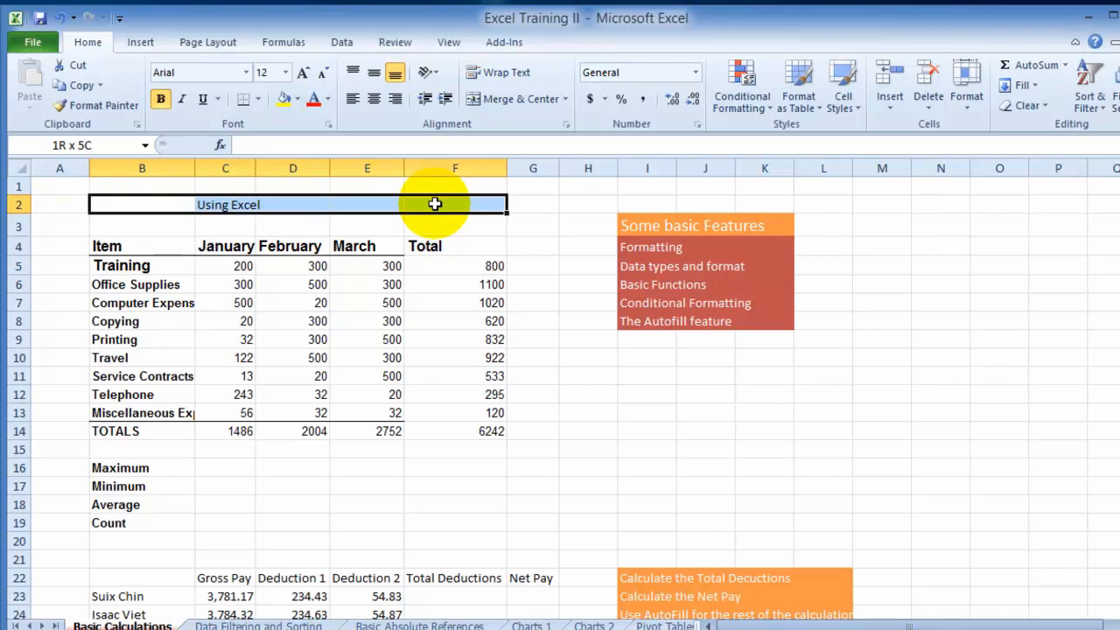
pyautogui.moveTo(434, 203); pyautogui.dragTo(438, 205)
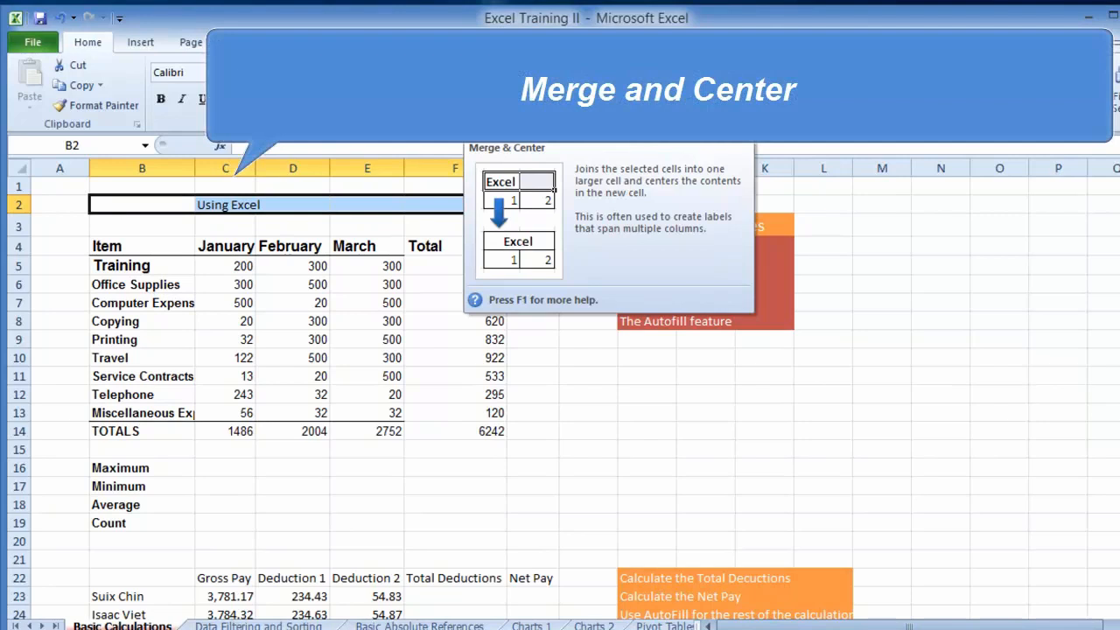
pyautogui.click(519, 98)
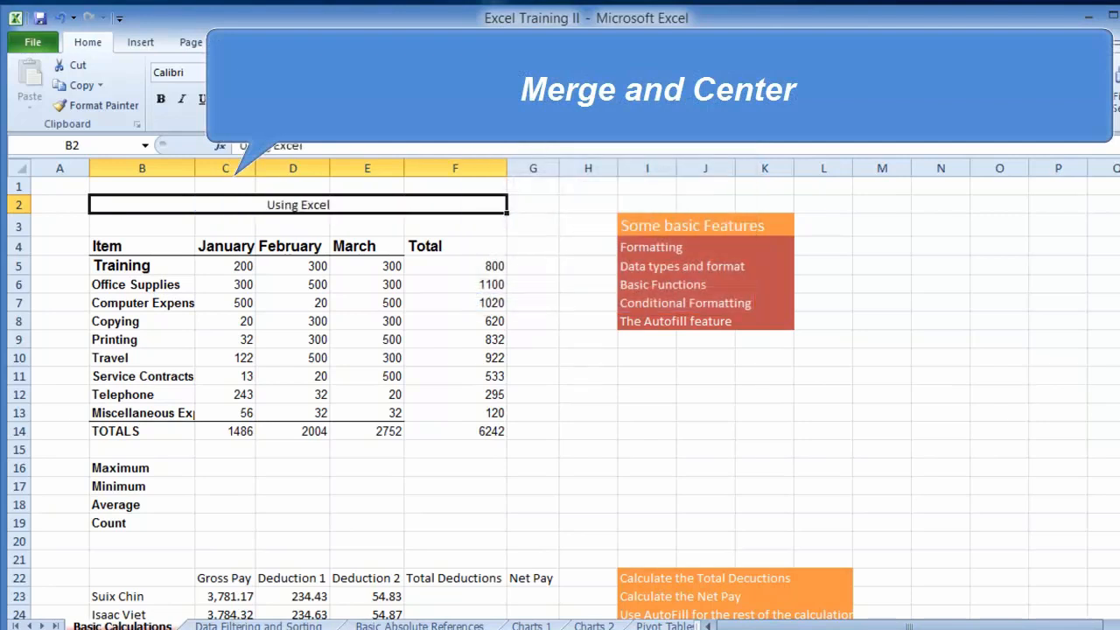
# - Enlarge the merged Using Excel title to font size 20 and color its text red
pyautogui.click(301, 74)
pyautogui.click(302, 74)
pyautogui.click(302, 73)
pyautogui.click(302, 73)
pyautogui.click(302, 74)
pyautogui.click(314, 98)
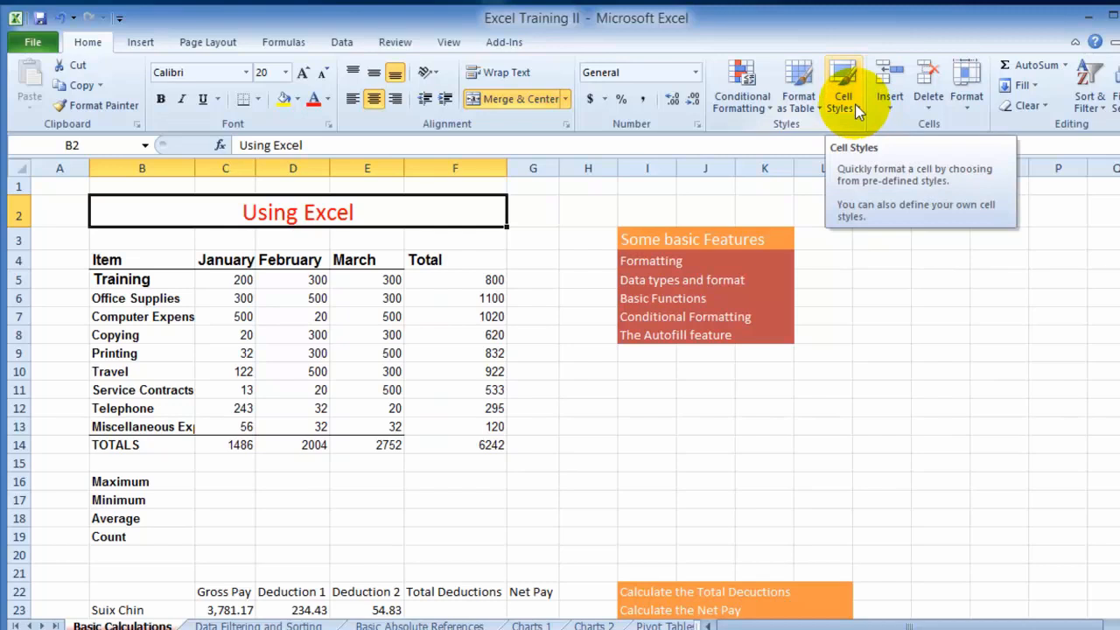
# - Apply the Heading 1 cell style to the merged Using Excel title
pyautogui.click(854, 103)
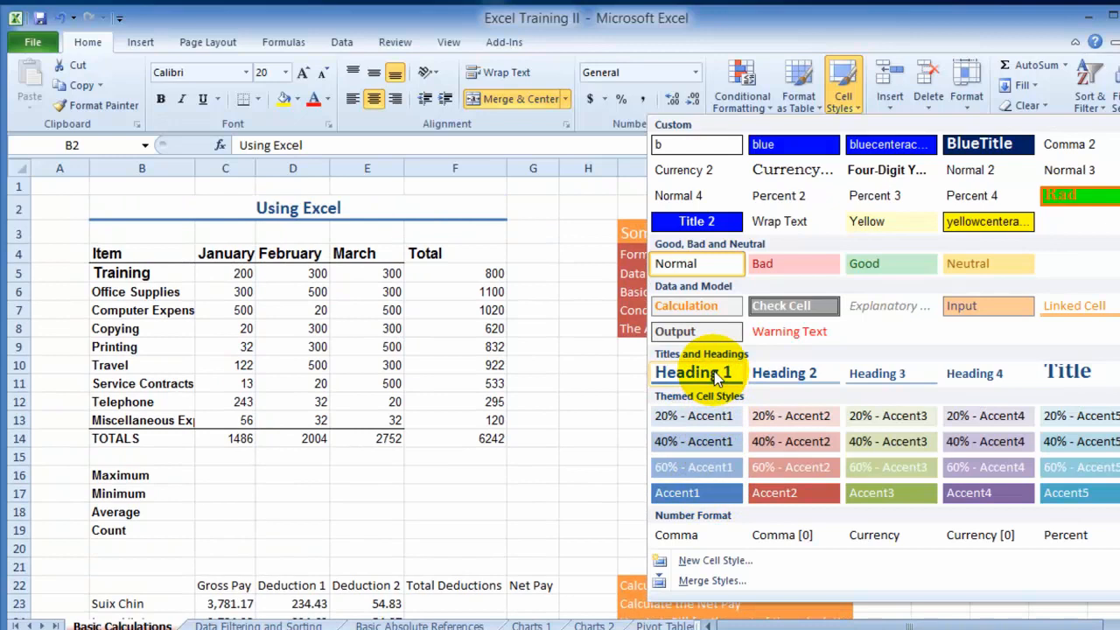
pyautogui.click(717, 374)
pyautogui.click(284, 273)
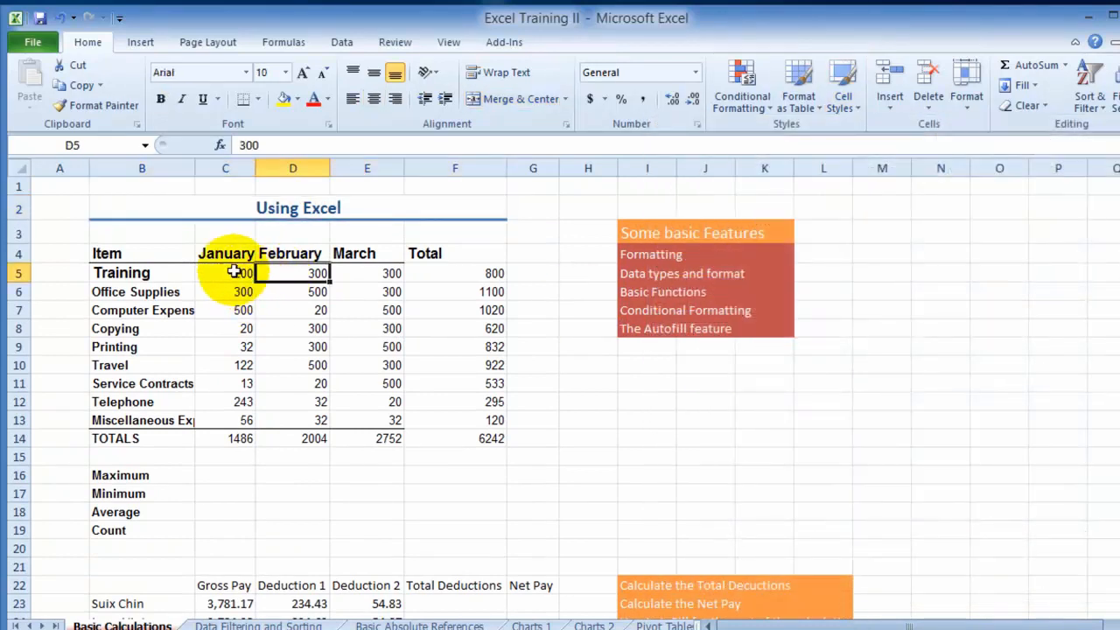
# - Format the amounts and totals in C5:F14 as Currency
pyautogui.moveTo(236, 272); pyautogui.dragTo(477, 433)
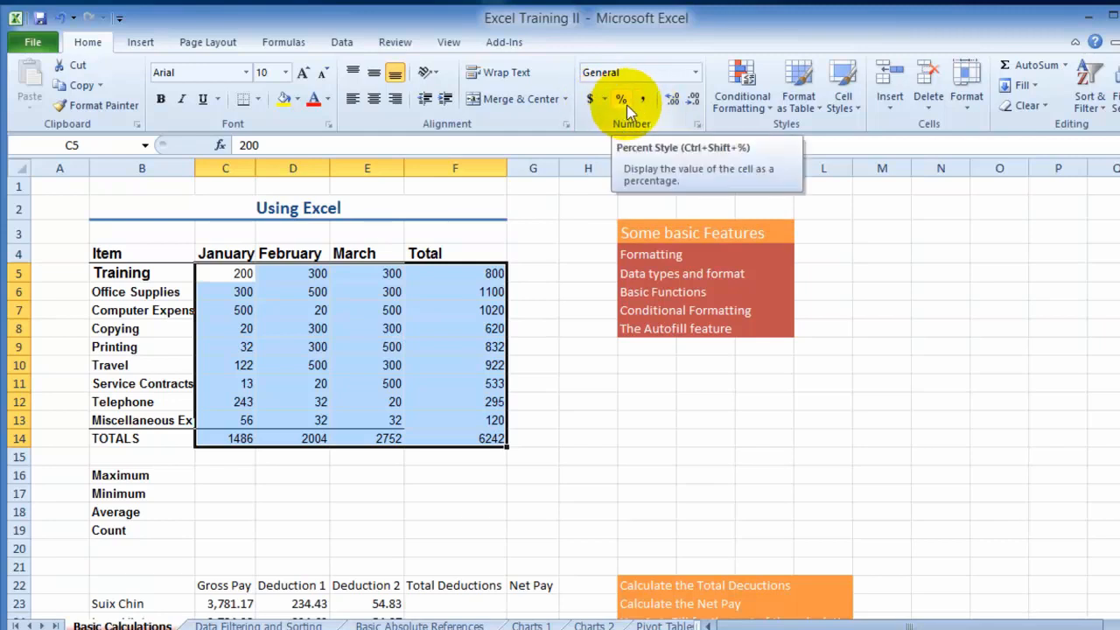
pyautogui.click(696, 73)
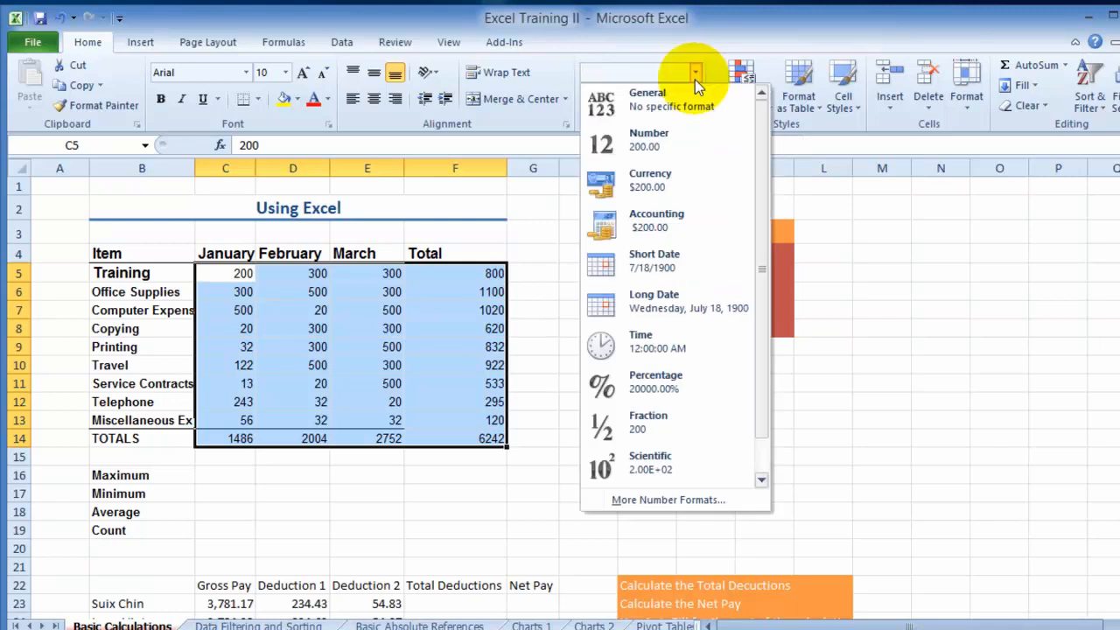
pyautogui.click(641, 186)
pyautogui.click(344, 331)
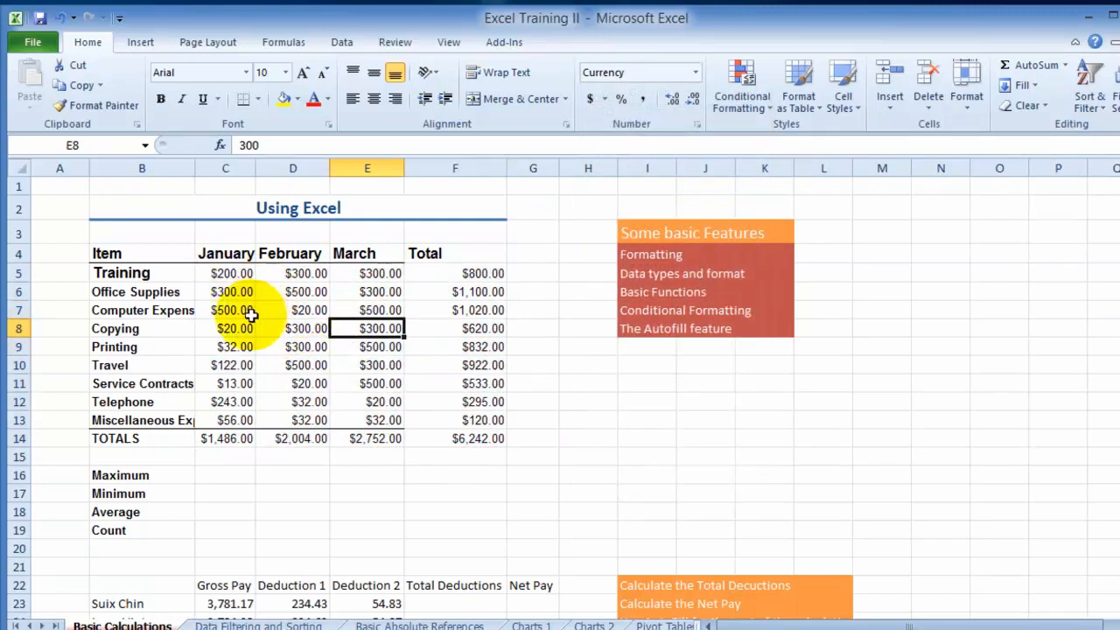
# - Apply the solid orange themed cell style to the row totals in F5:F13
pyautogui.click(432, 253)
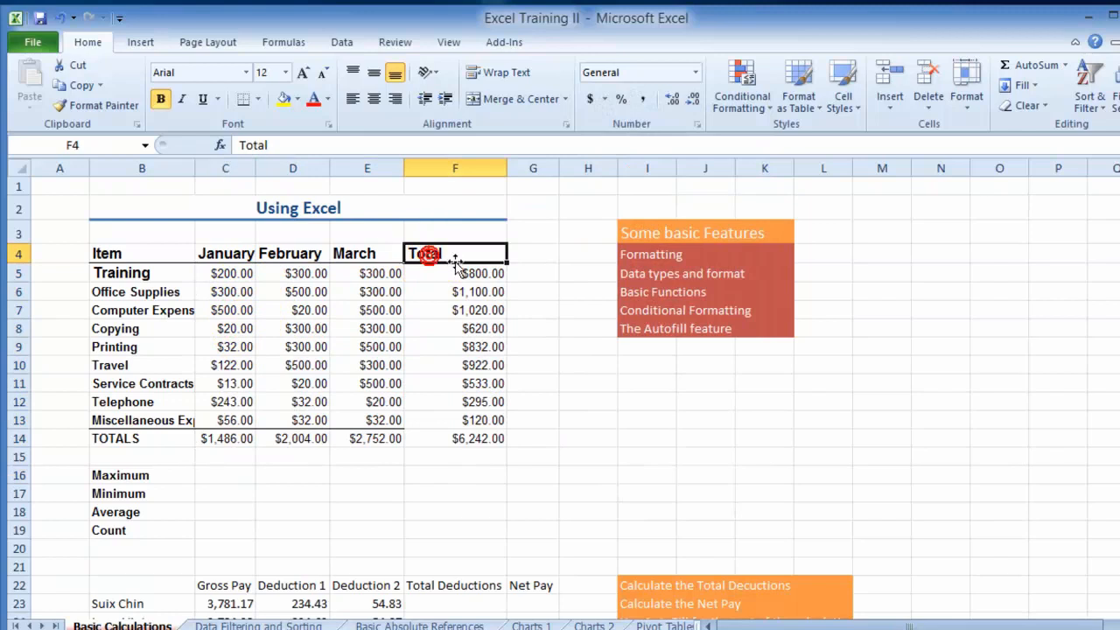
pyautogui.click(459, 274)
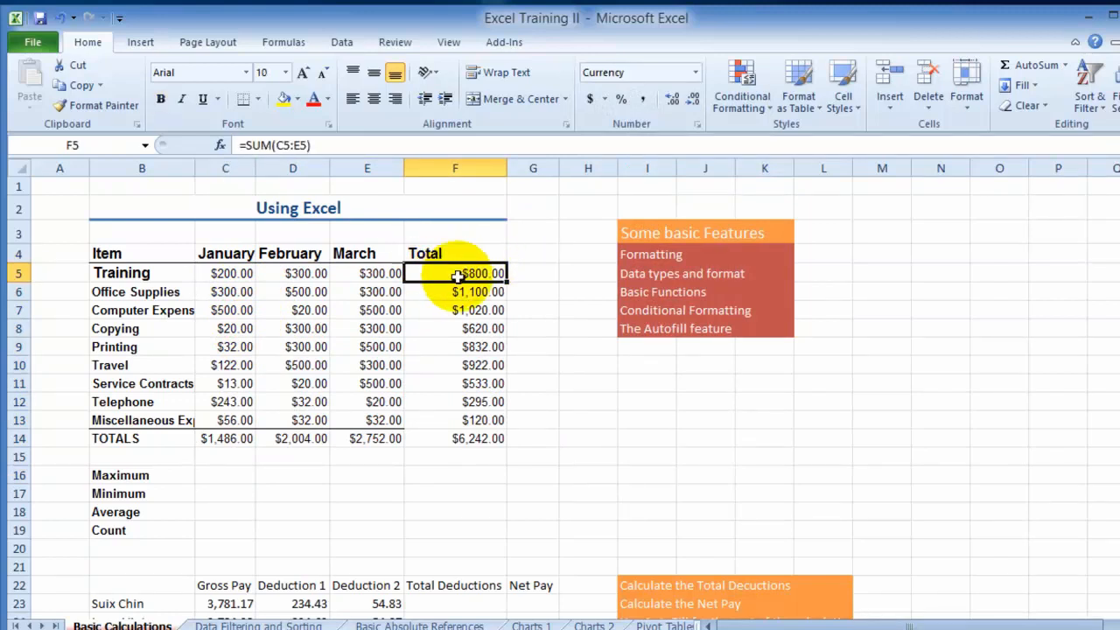
pyautogui.moveTo(444, 280); pyautogui.dragTo(451, 420)
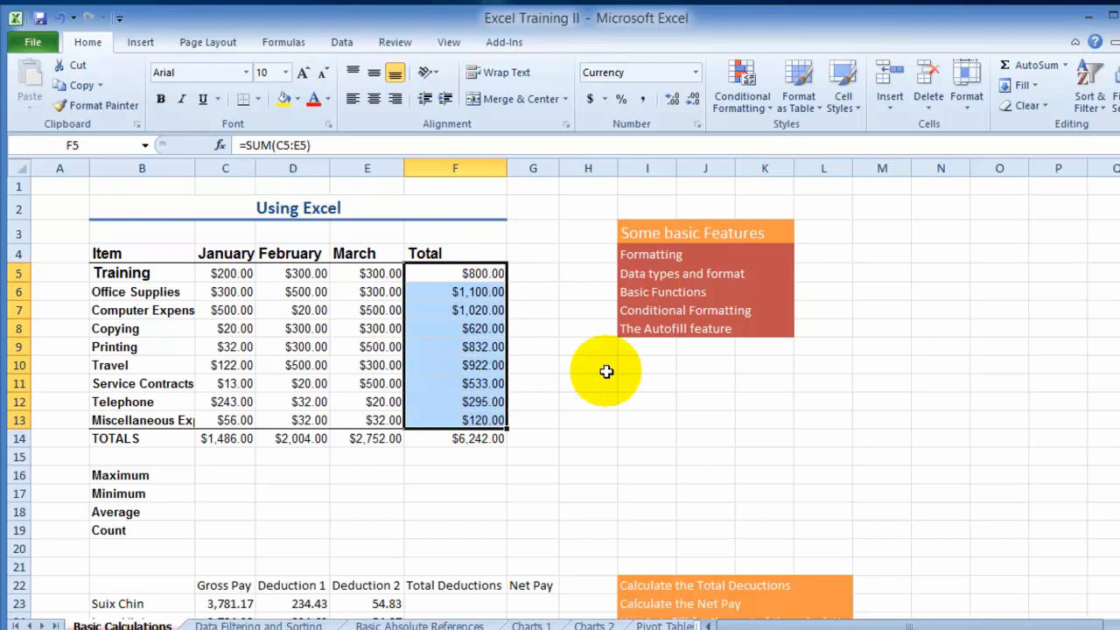
pyautogui.click(842, 102)
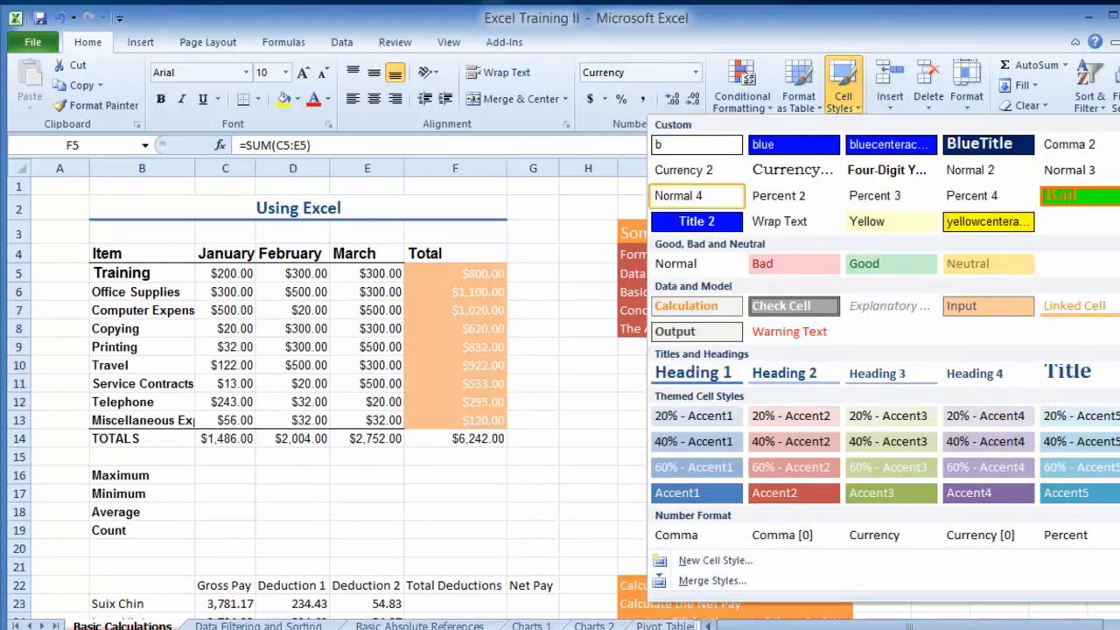
pyautogui.click(470, 396)
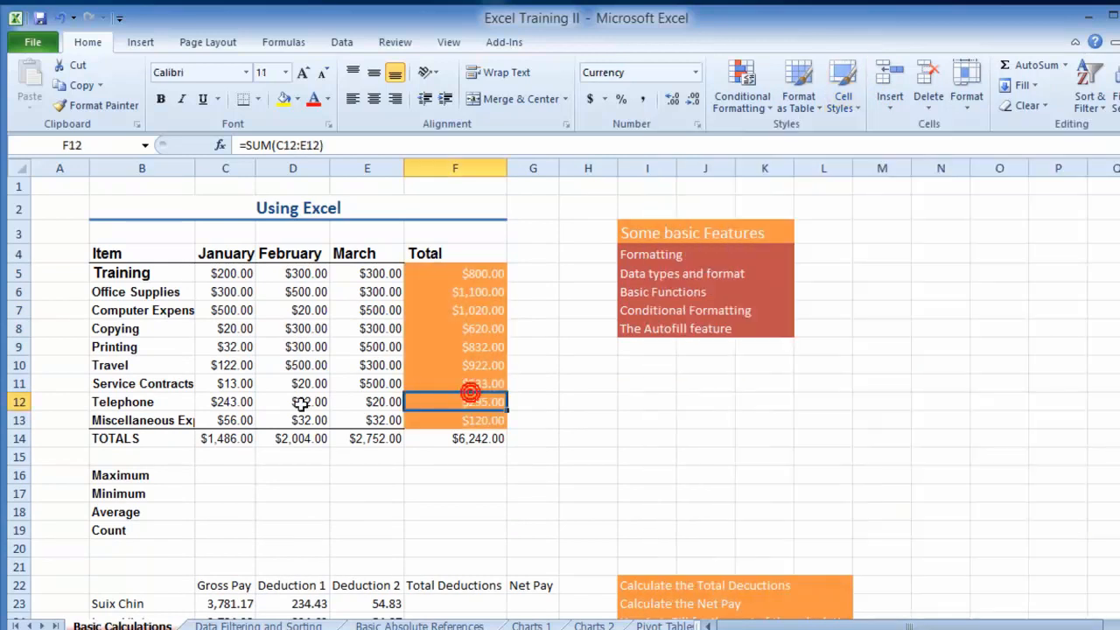
# - Fill the item labels in B5:B13 with Dark Blue, Text 2, Lighter 80%
pyautogui.click(223, 273)
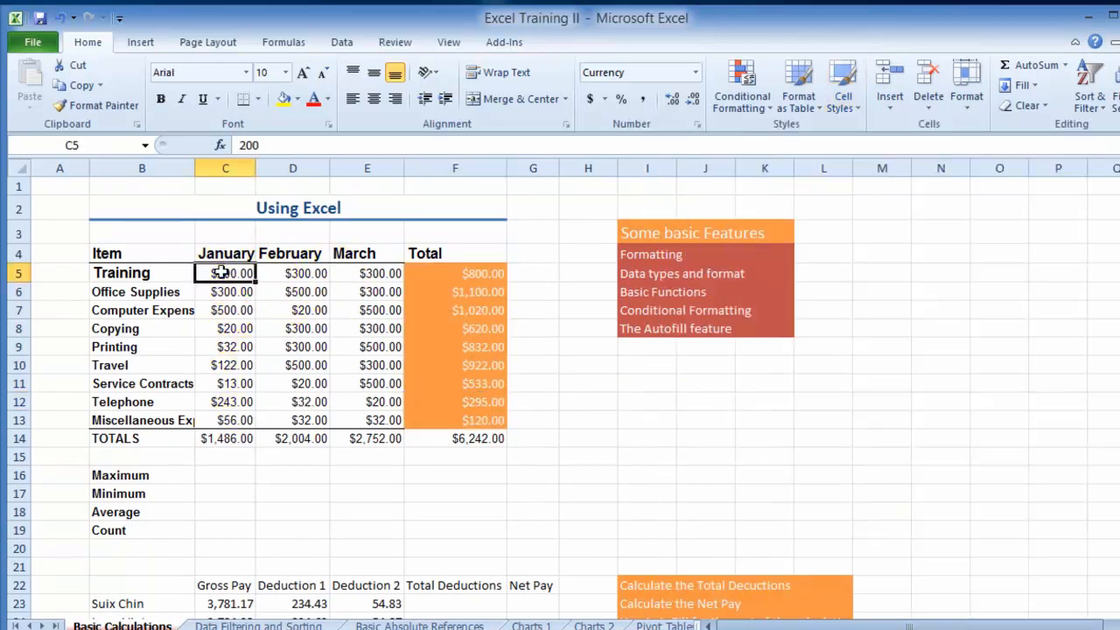
pyautogui.moveTo(154, 273); pyautogui.dragTo(154, 420)
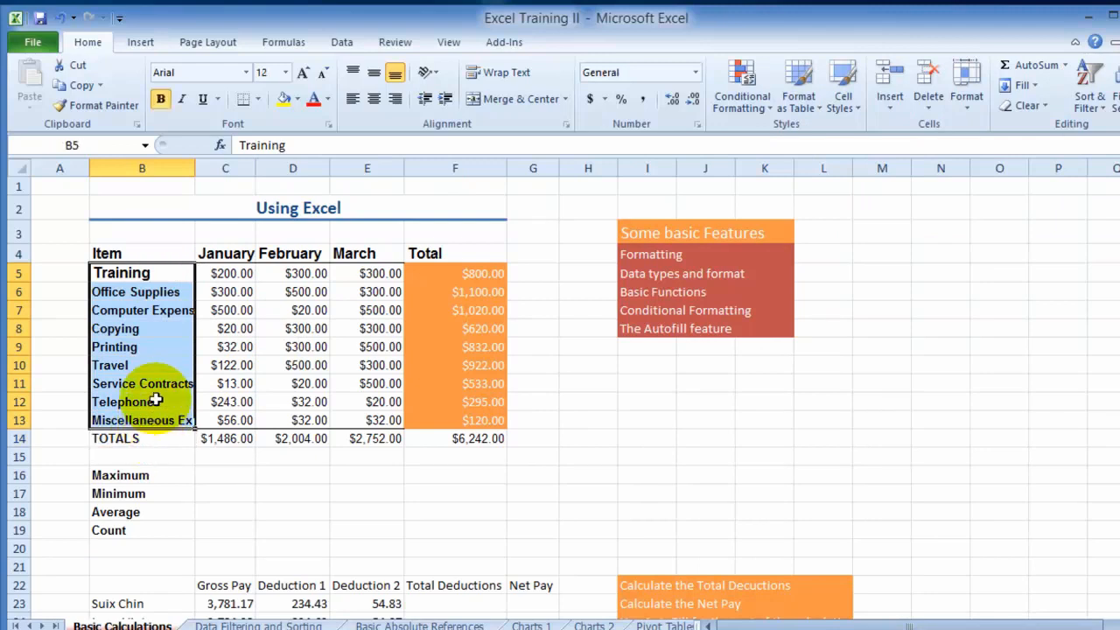
pyautogui.click(298, 99)
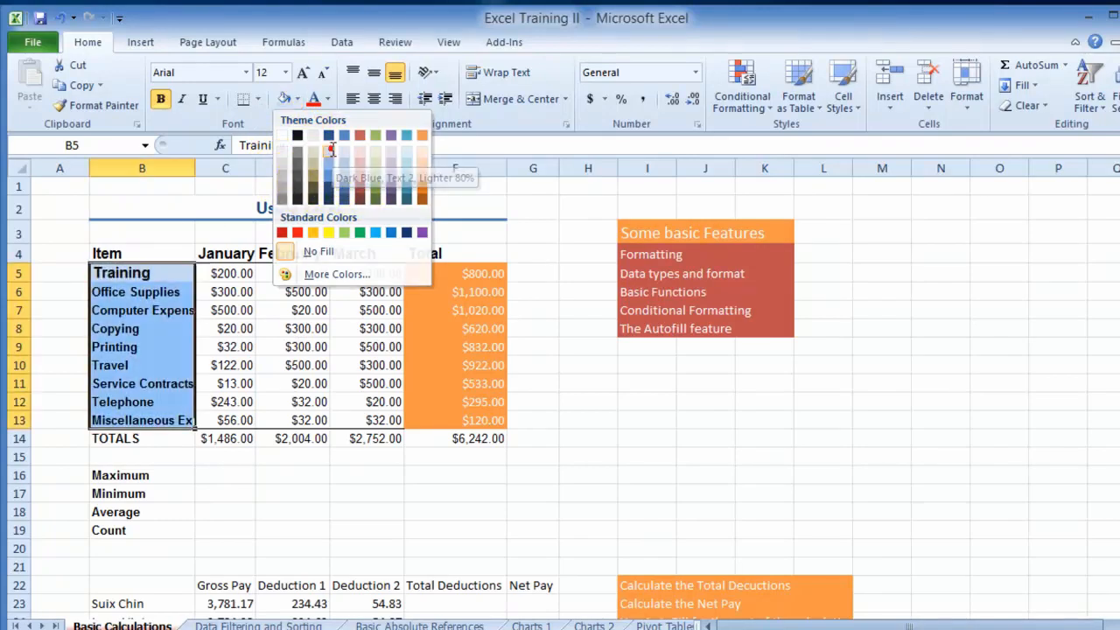
pyautogui.click(235, 328)
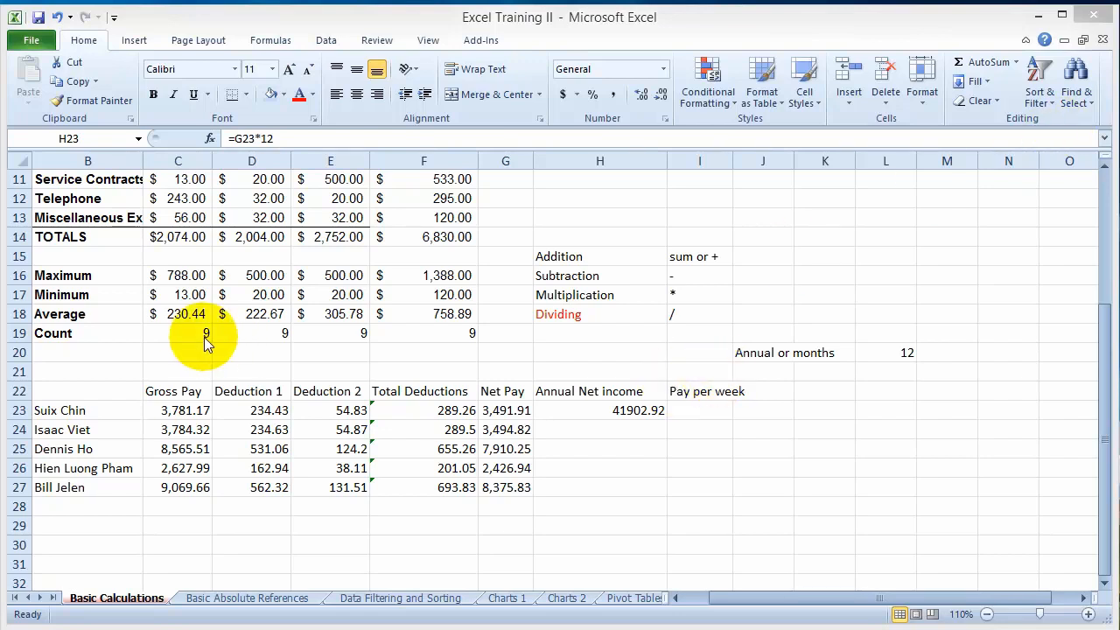
# - AutoFill the January total in C14 across to F14 and check the copied SUM formulas and the February count formula
pyautogui.click(187, 239)
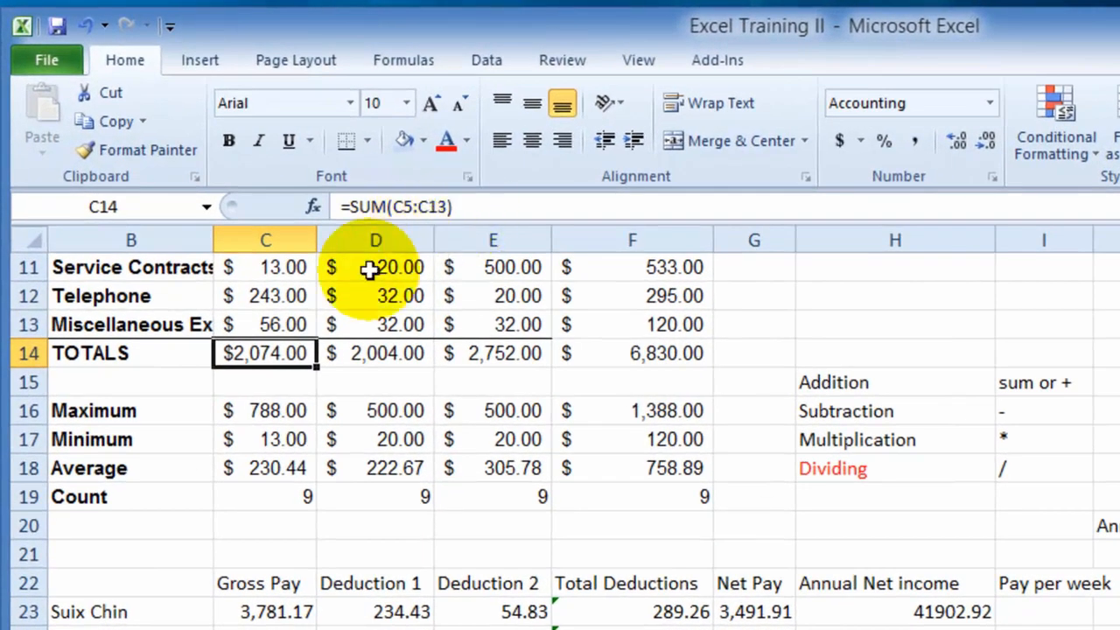
pyautogui.moveTo(314, 368); pyautogui.dragTo(656, 364)
pyautogui.click(371, 355)
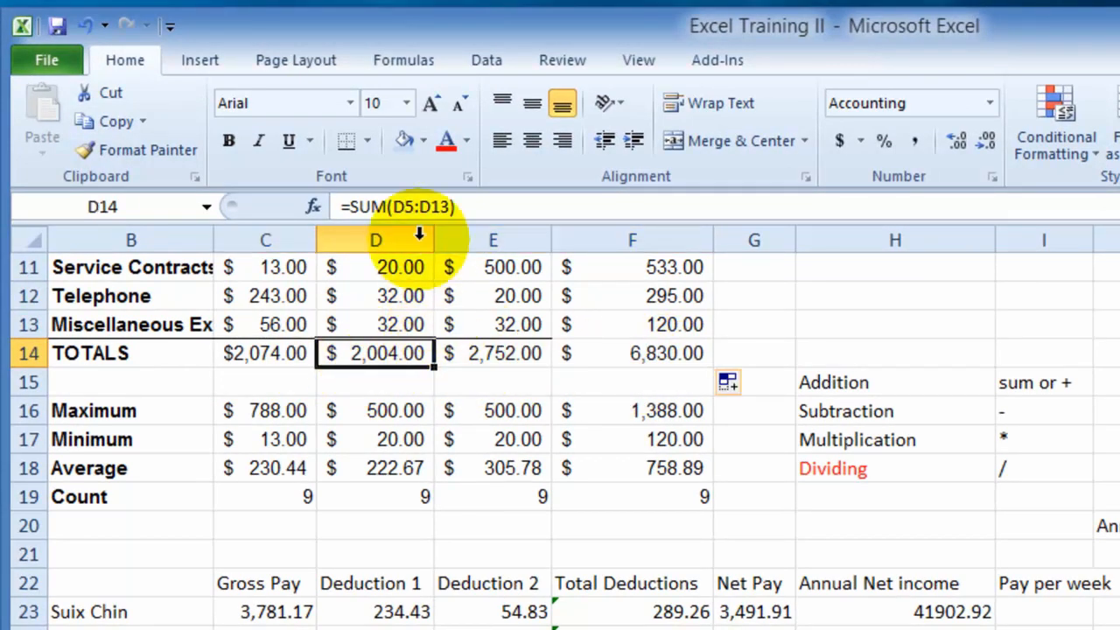
pyautogui.click(506, 355)
pyautogui.click(506, 354)
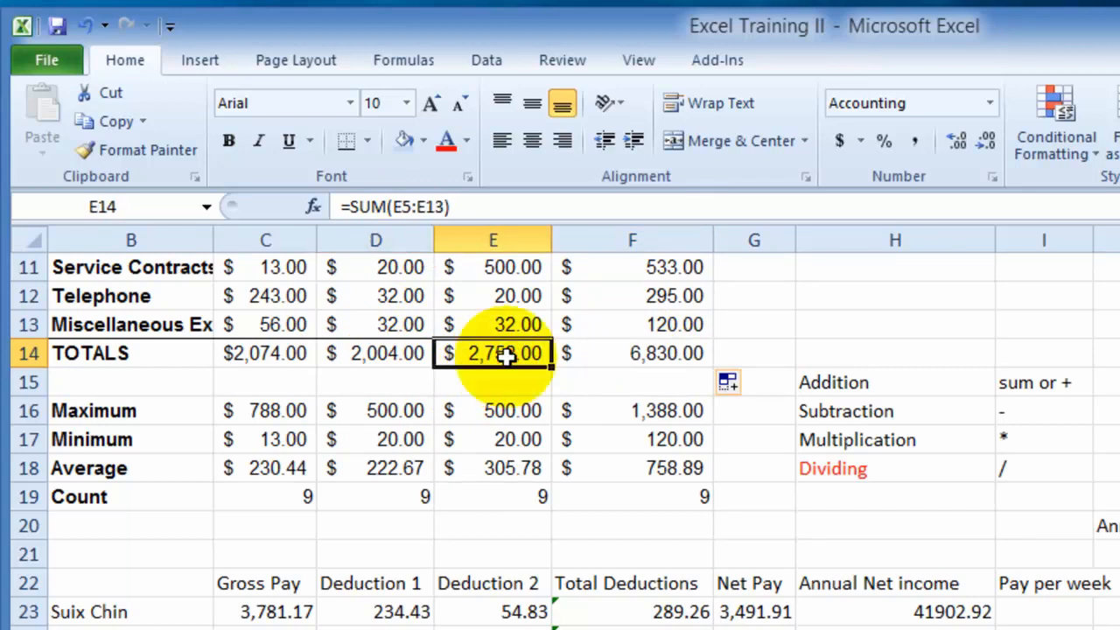
pyautogui.click(656, 355)
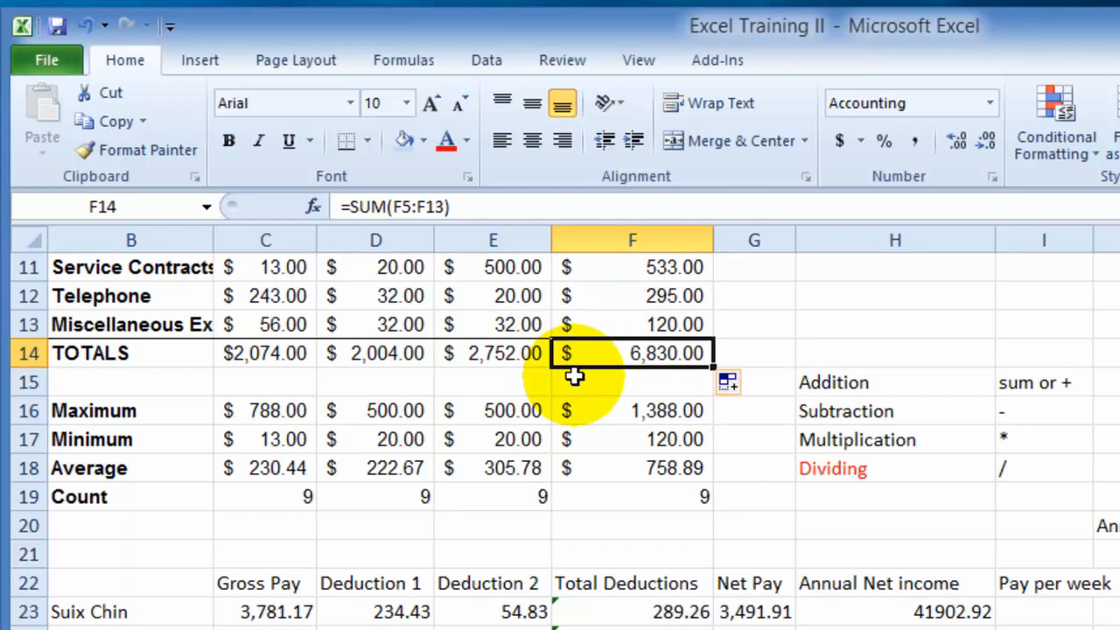
pyautogui.click(416, 495)
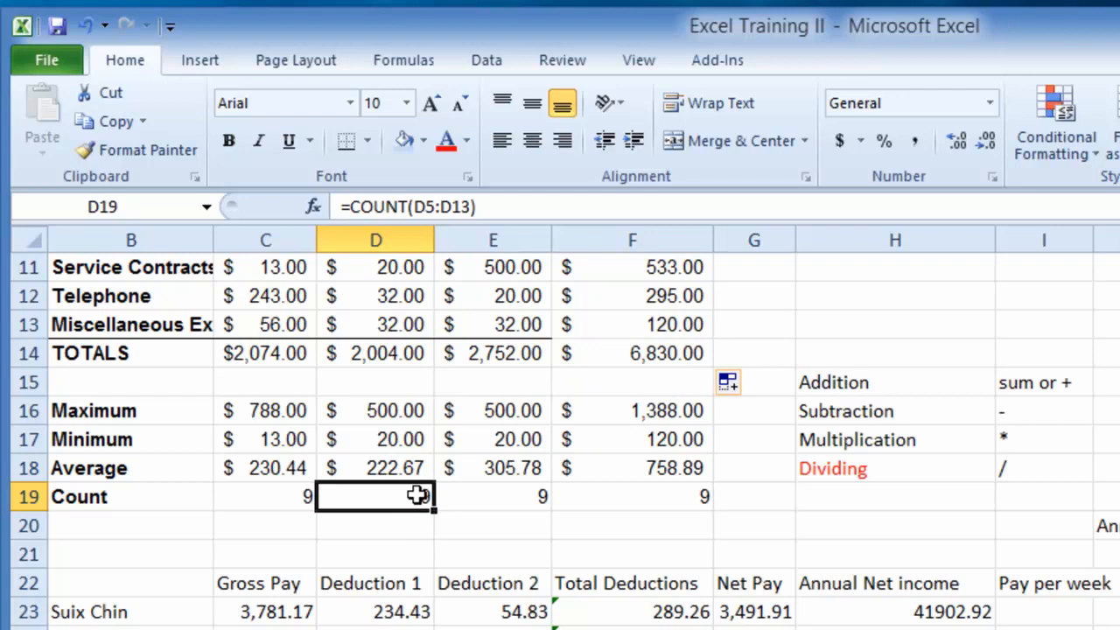
# - AutoFill the annual net income formula =G23*12 from H23 down to H27 and check the copied cells
pyautogui.click(919, 612)
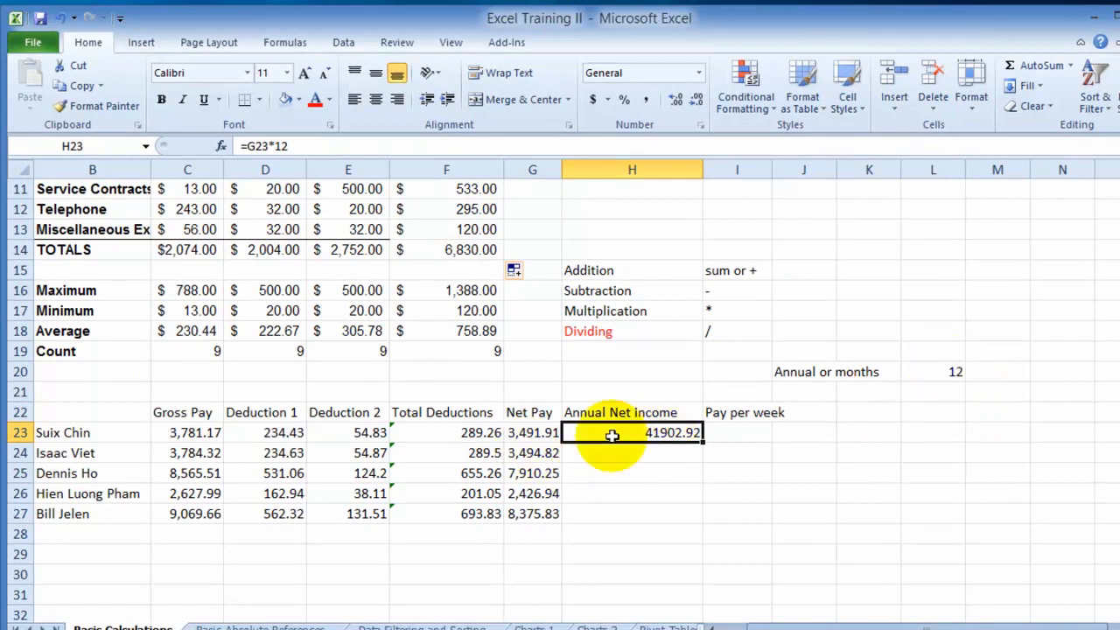
pyautogui.moveTo(701, 441); pyautogui.dragTo(707, 519)
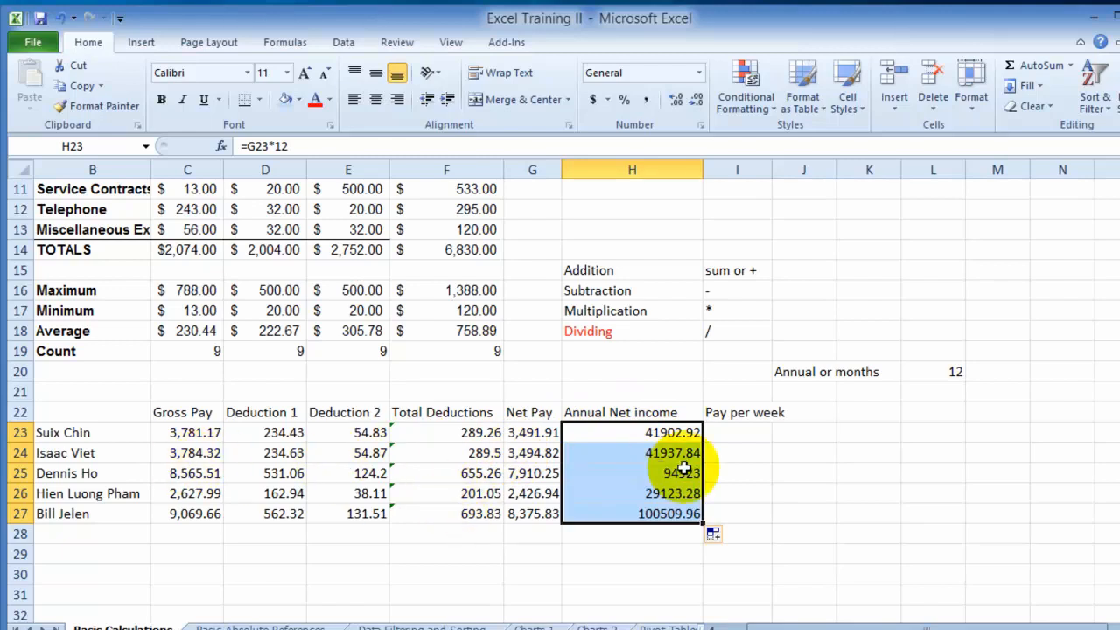
pyautogui.press('Down')
pyautogui.press('Down')
pyautogui.click(683, 495)
pyautogui.click(645, 514)
# - Clear the annual net income values from H23:H27
pyautogui.moveTo(640, 433); pyautogui.dragTo(648, 513)
pyautogui.press('Delete')
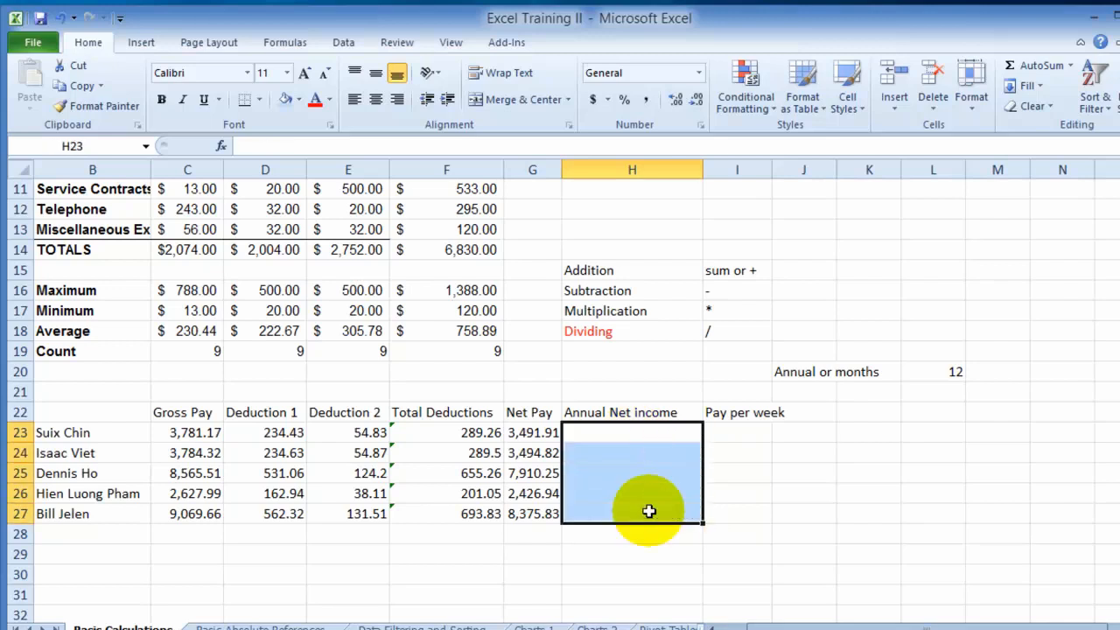
pyautogui.click(825, 470)
# - Enter =G23*L20 in H23 to multiply net pay by the months cell, and review the resulting formula
pyautogui.click(631, 433)
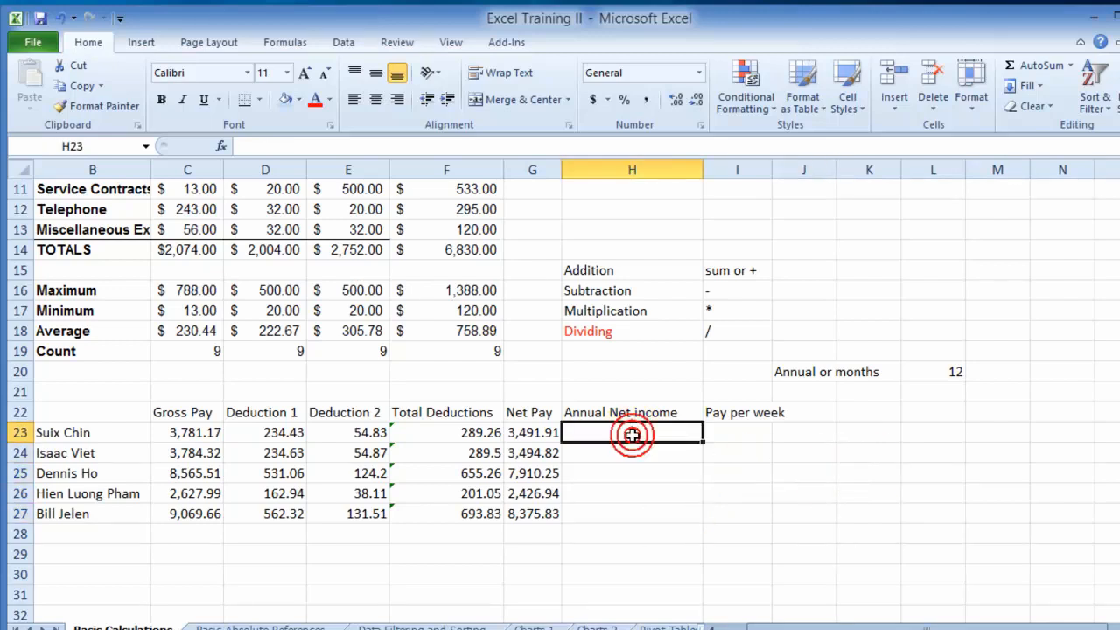
pyautogui.write('=')
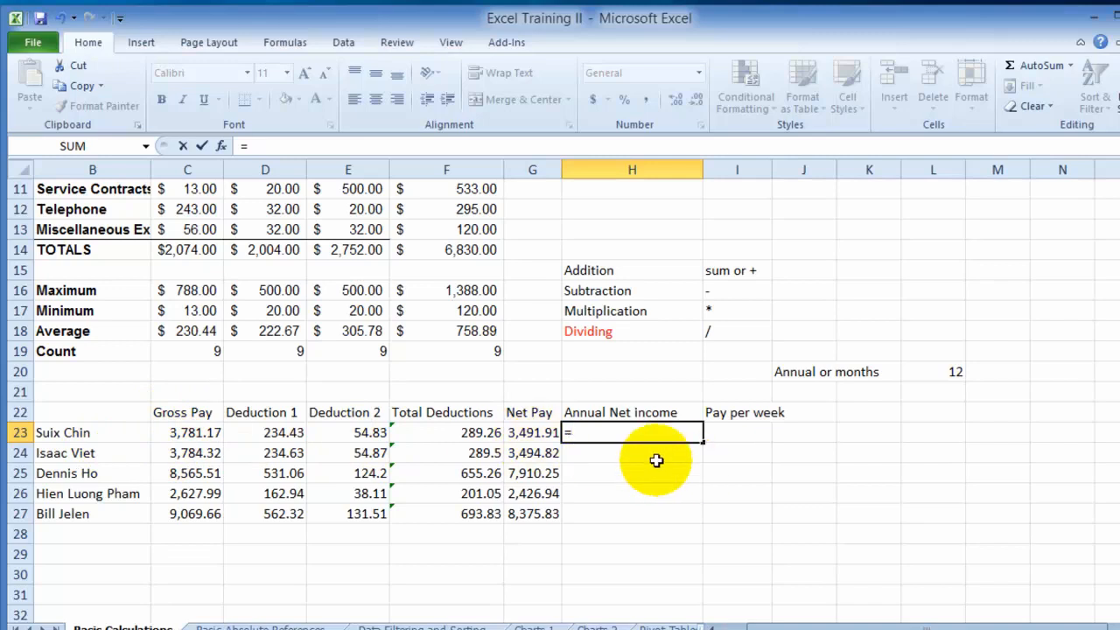
pyautogui.click(538, 441)
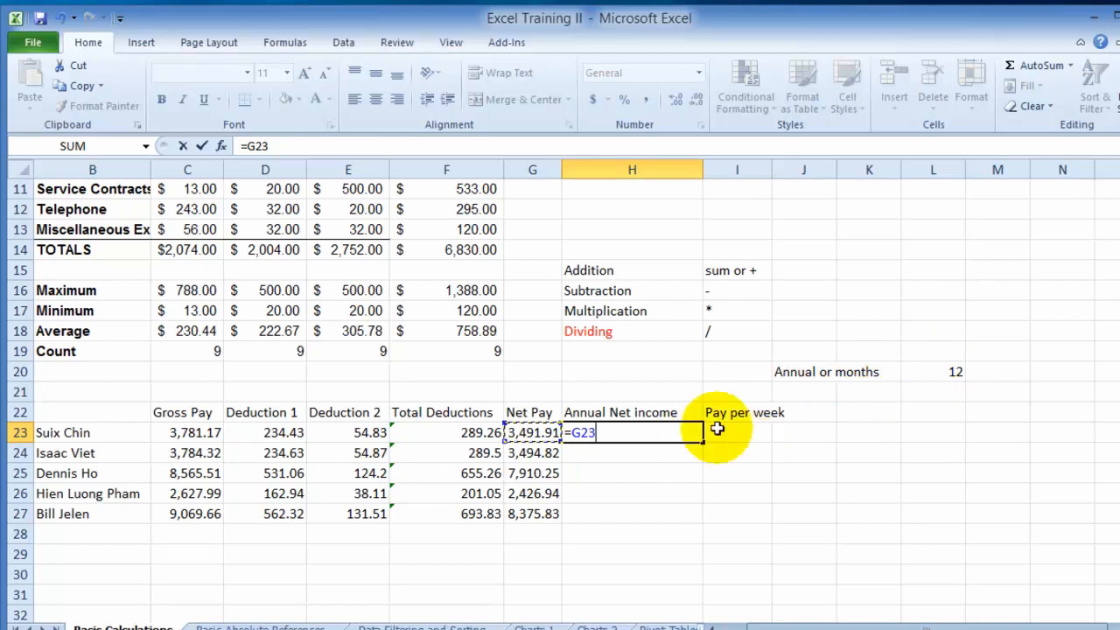
pyautogui.click(941, 372)
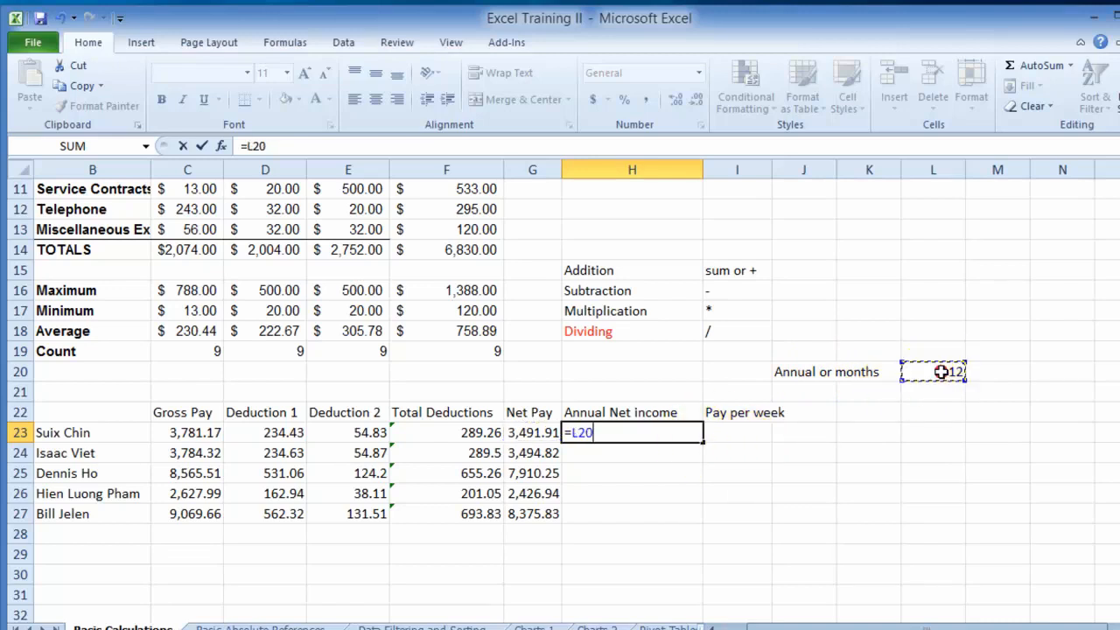
pyautogui.click(536, 432)
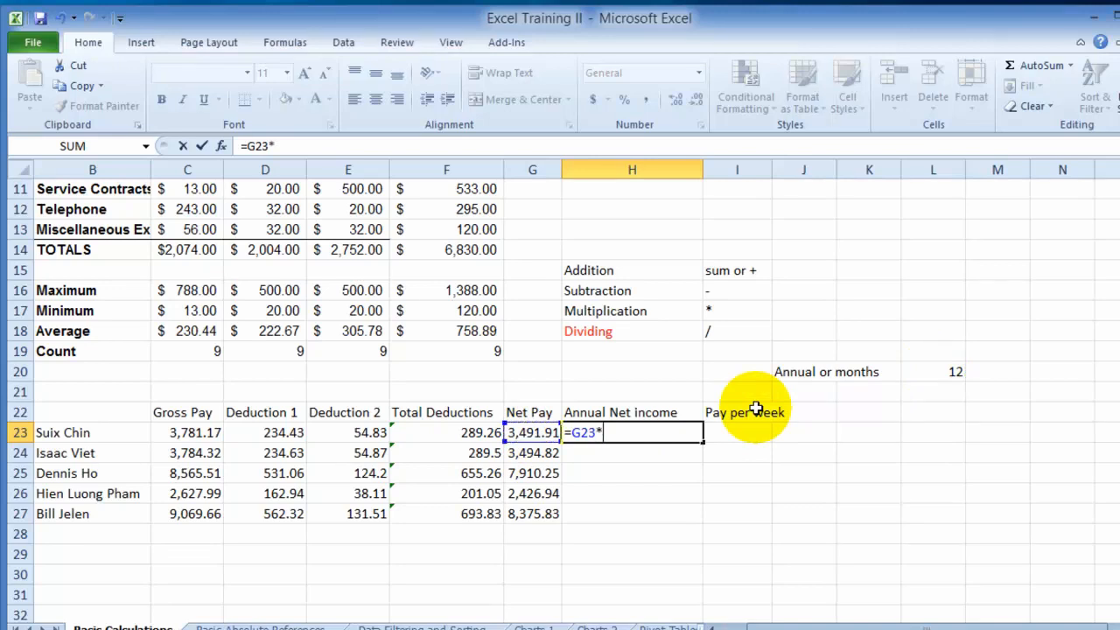
pyautogui.click(949, 369)
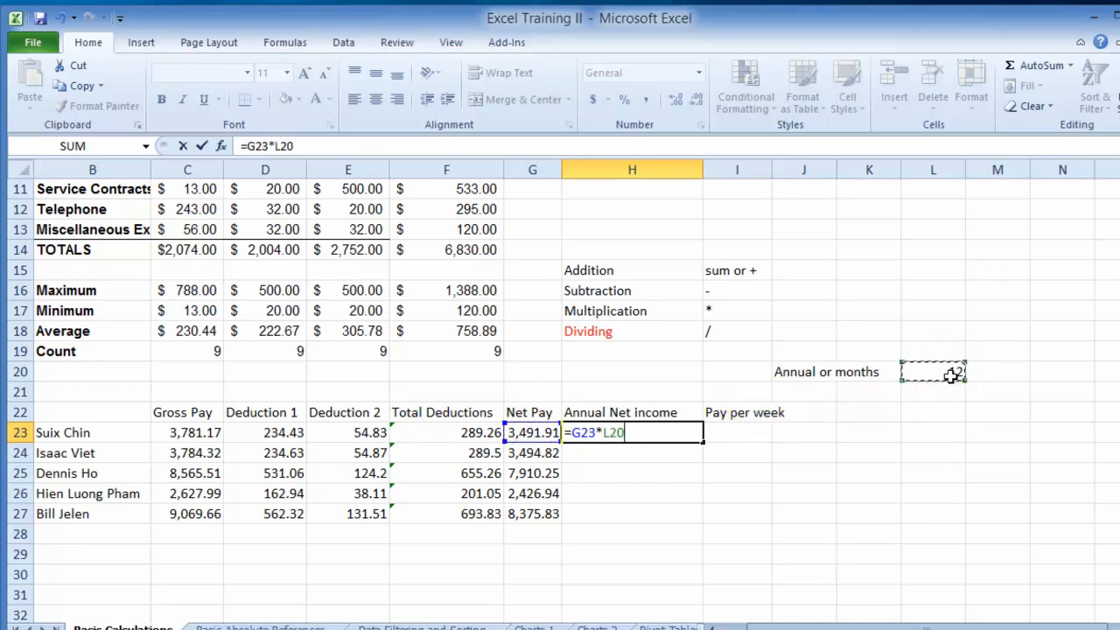
pyautogui.press('Return')
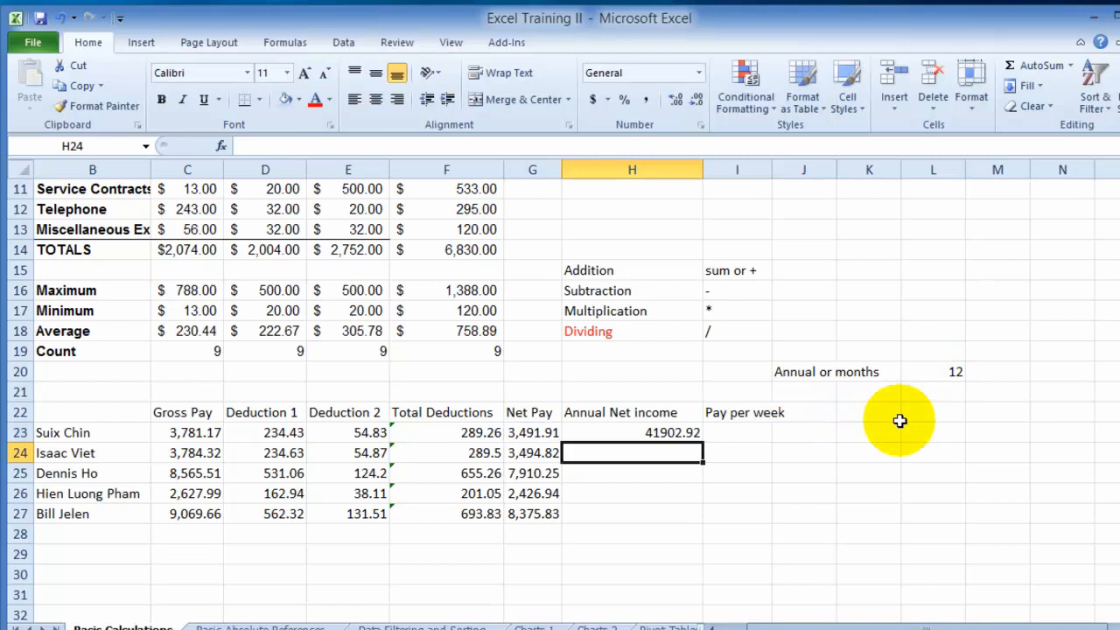
pyautogui.click(665, 433)
pyautogui.click(665, 433)
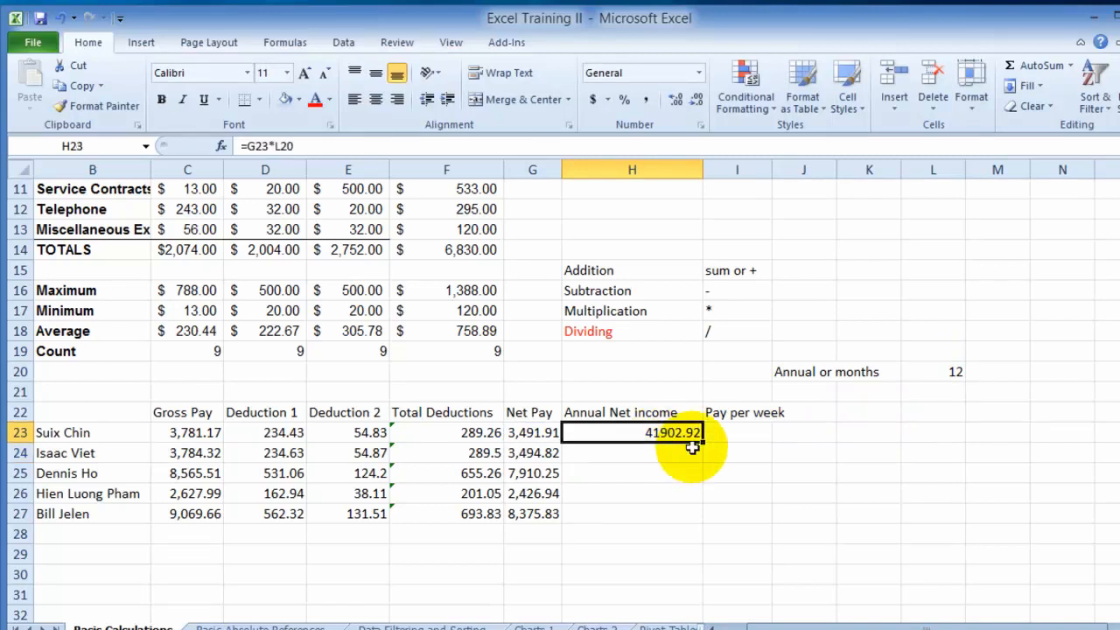
pyautogui.click(632, 452)
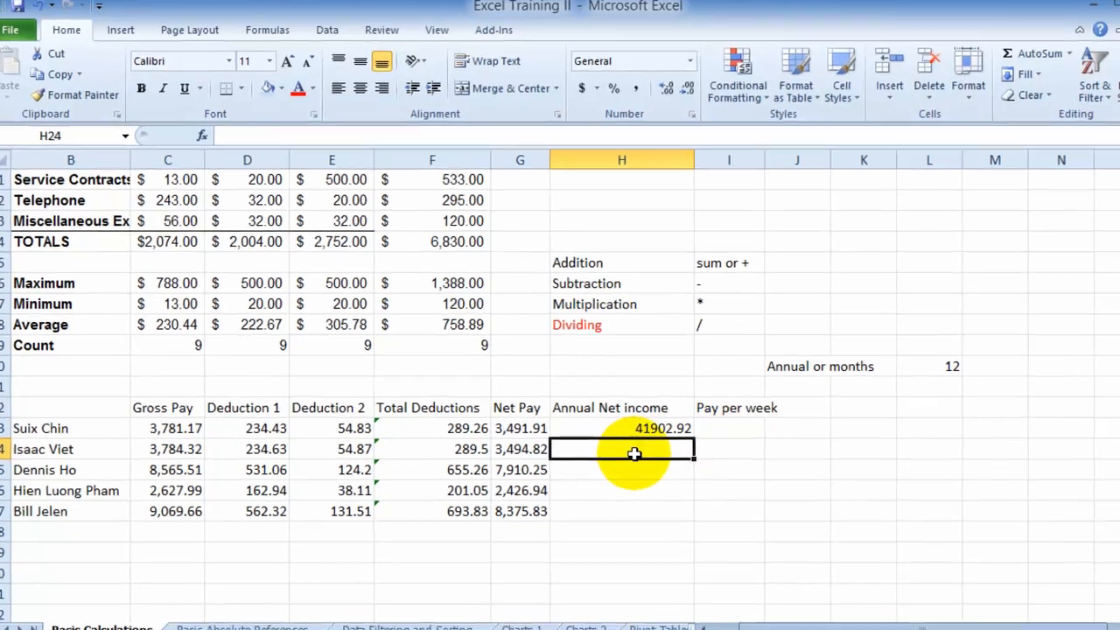
# - Enter =G24*L20 in H24 to multiply the second employee's net pay by the months cell
pyautogui.write('=')
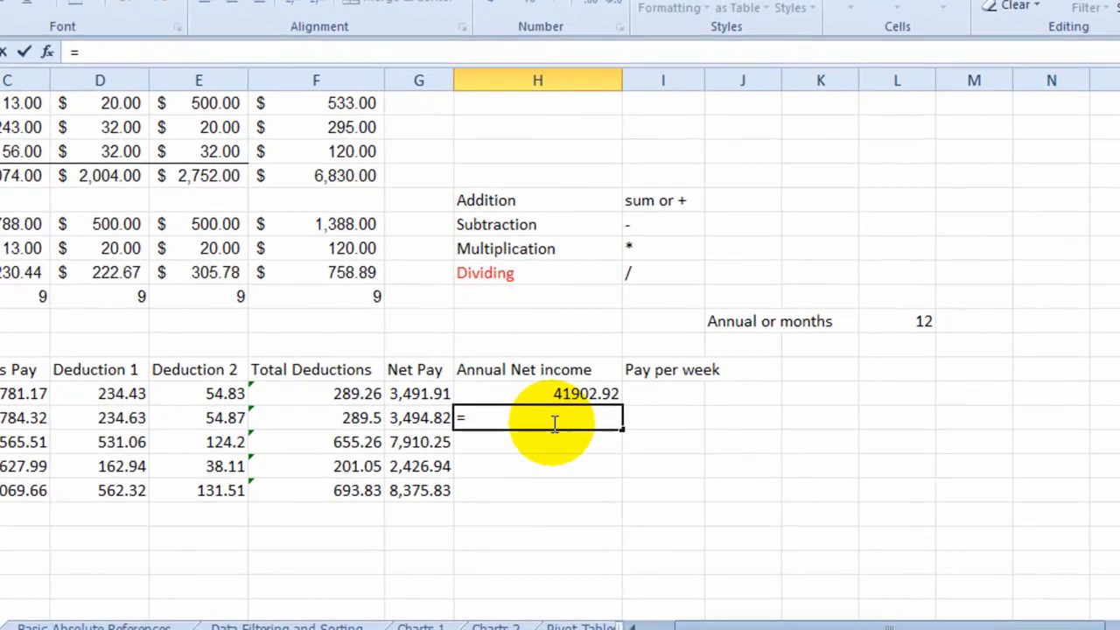
pyautogui.click(387, 416)
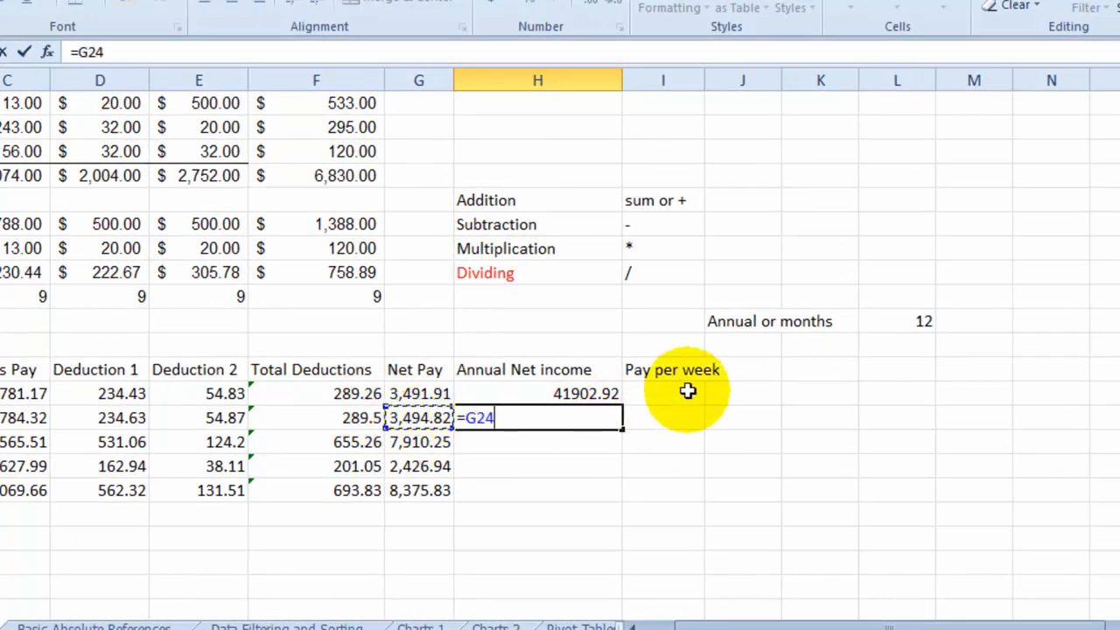
pyautogui.write('*')
pyautogui.click(909, 322)
pyautogui.press('Return')
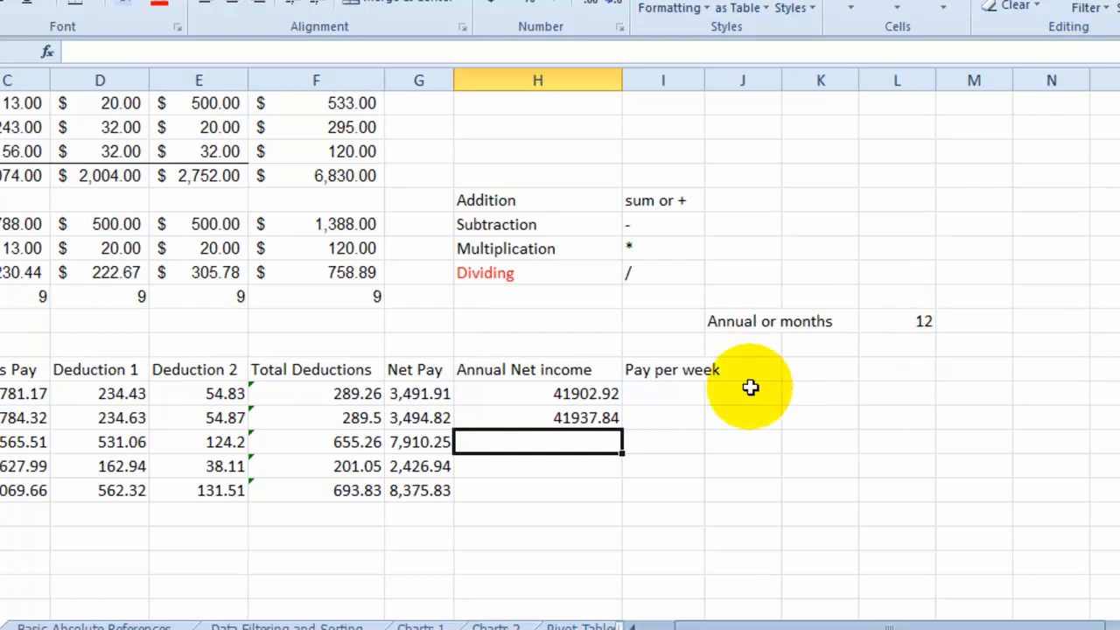
# - AutoFill the H24 formula down to H27 and inspect the copied formulas in H25 and H27
pyautogui.click(599, 418)
pyautogui.moveTo(621, 429); pyautogui.dragTo(618, 492)
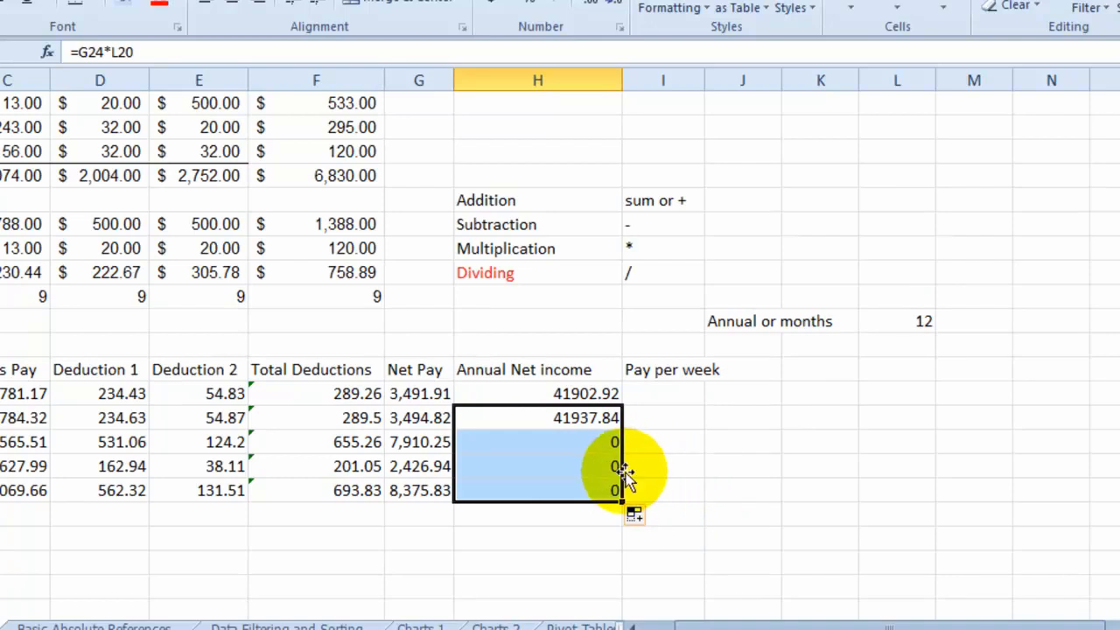
pyautogui.click(588, 446)
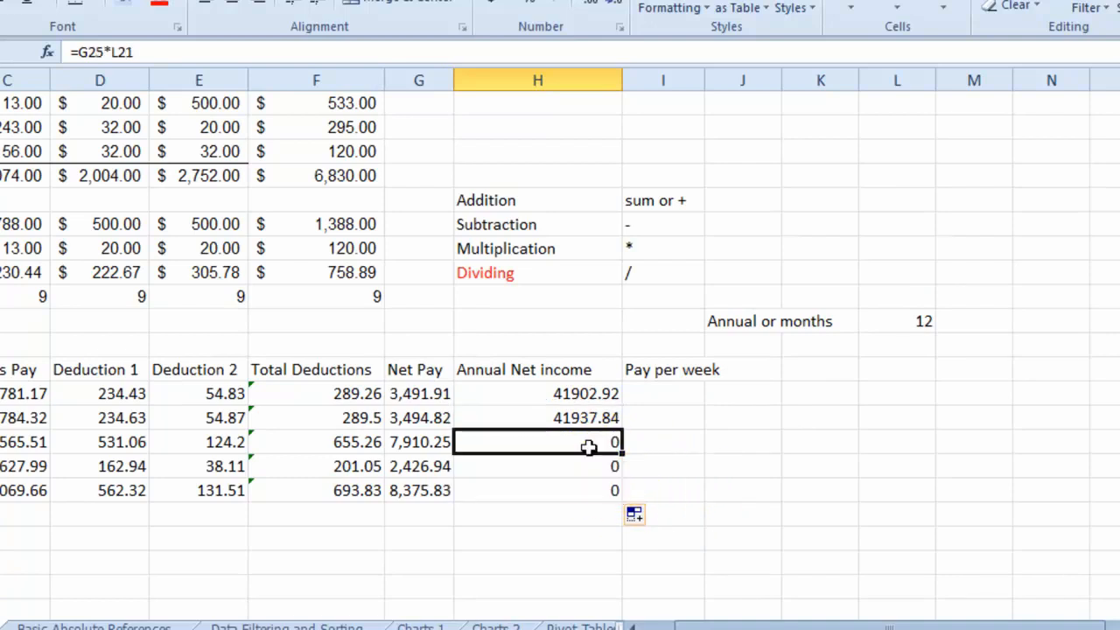
pyautogui.click(95, 52)
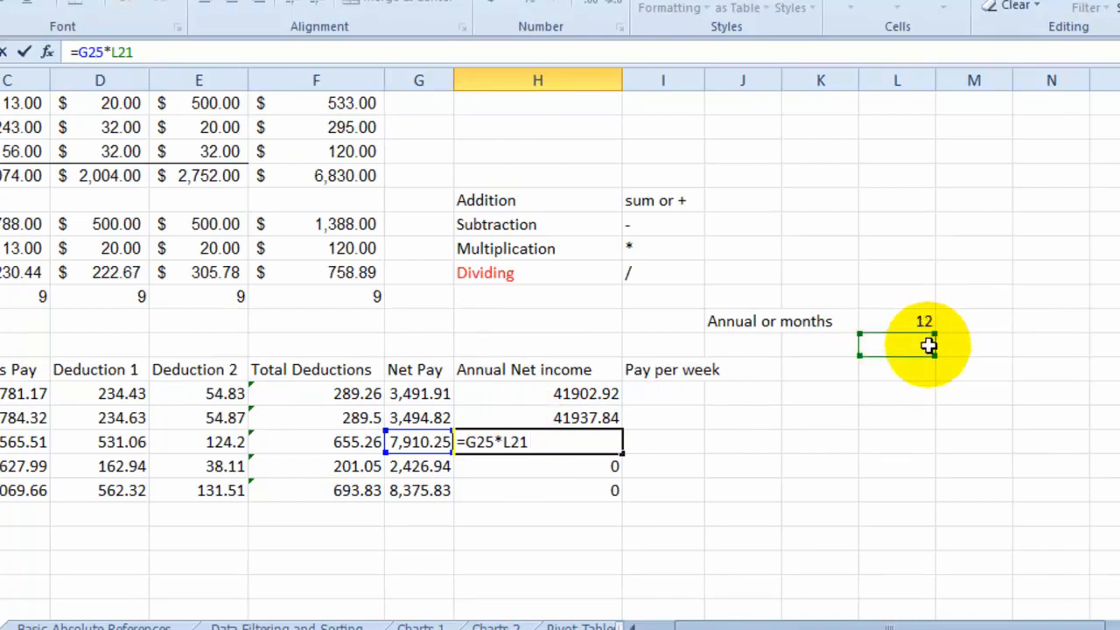
pyautogui.press('Return')
pyautogui.click(577, 489)
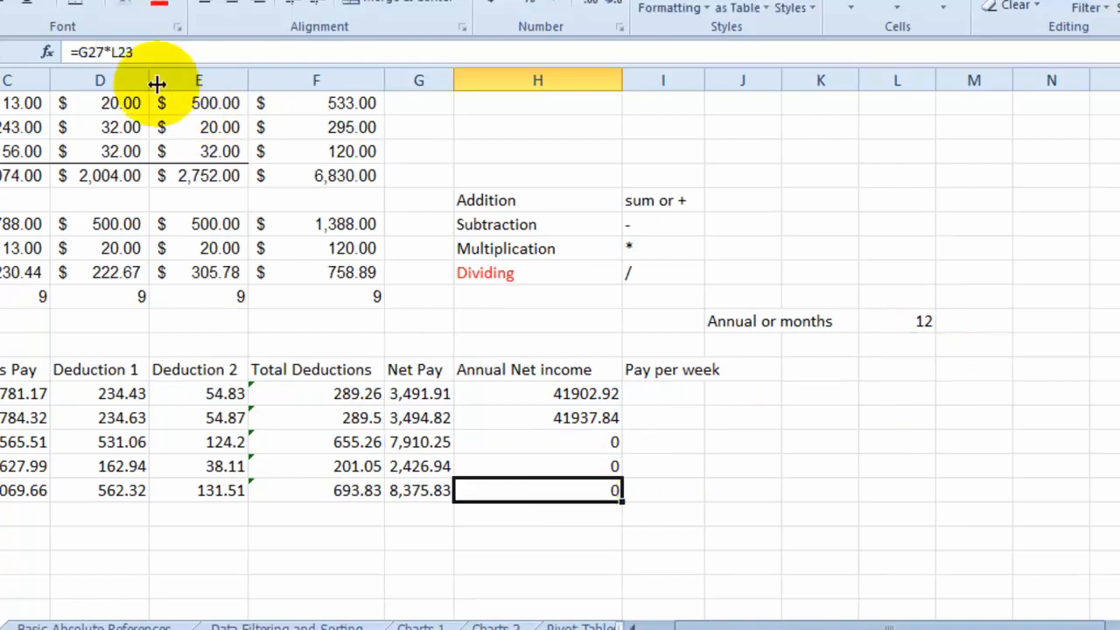
pyautogui.click(96, 51)
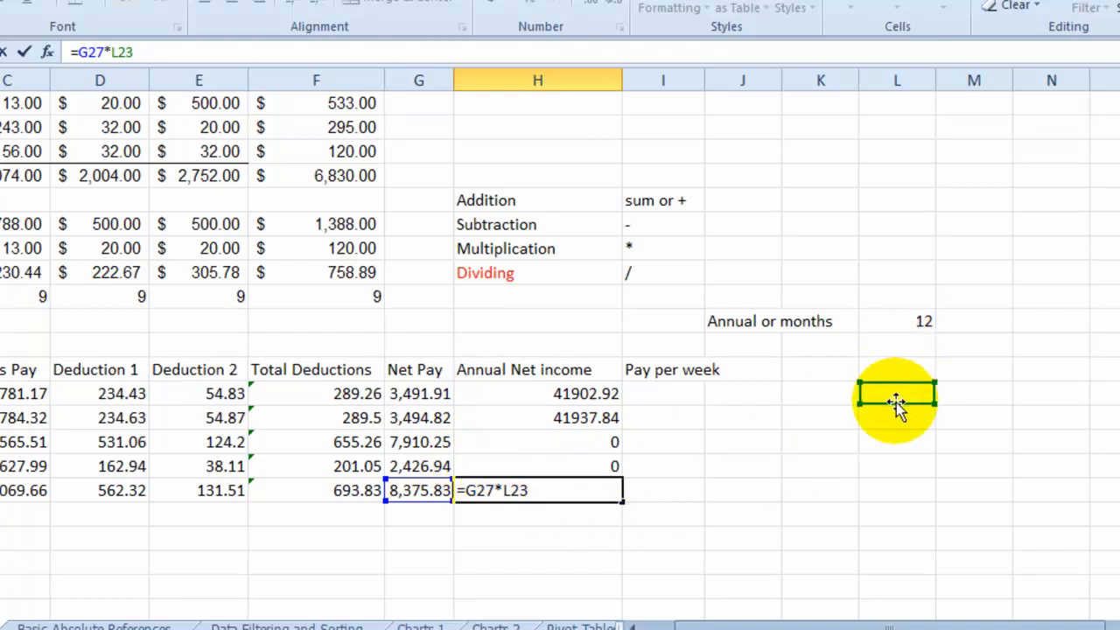
# - Review the relative references in the H25, H24 and H23 formulas against the months cell L20
pyautogui.click(612, 442)
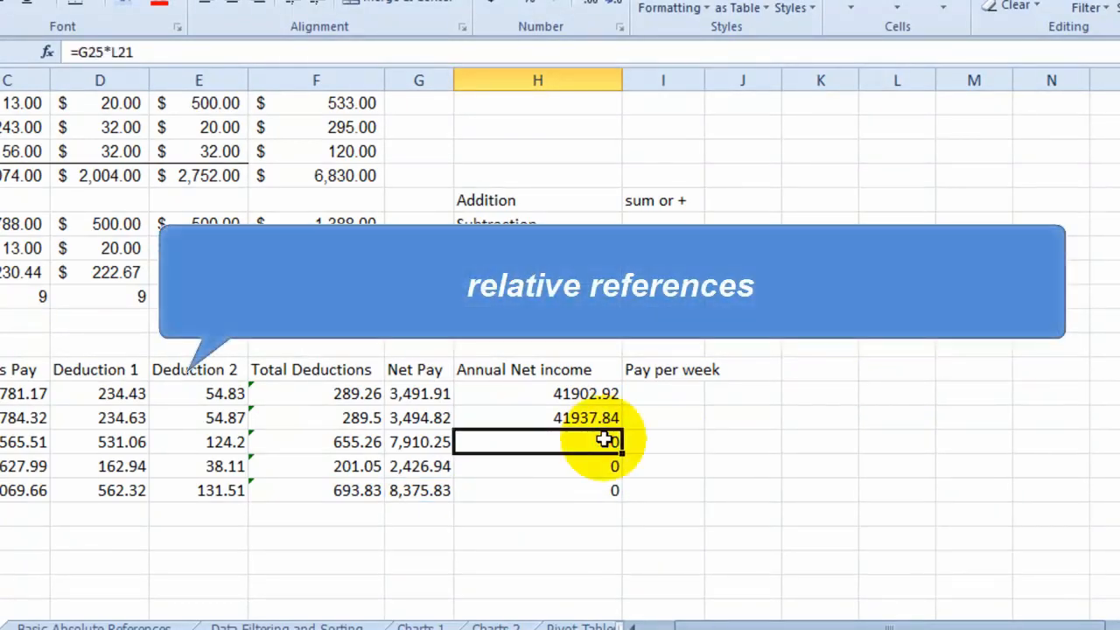
pyautogui.press('Up')
pyautogui.click(85, 52)
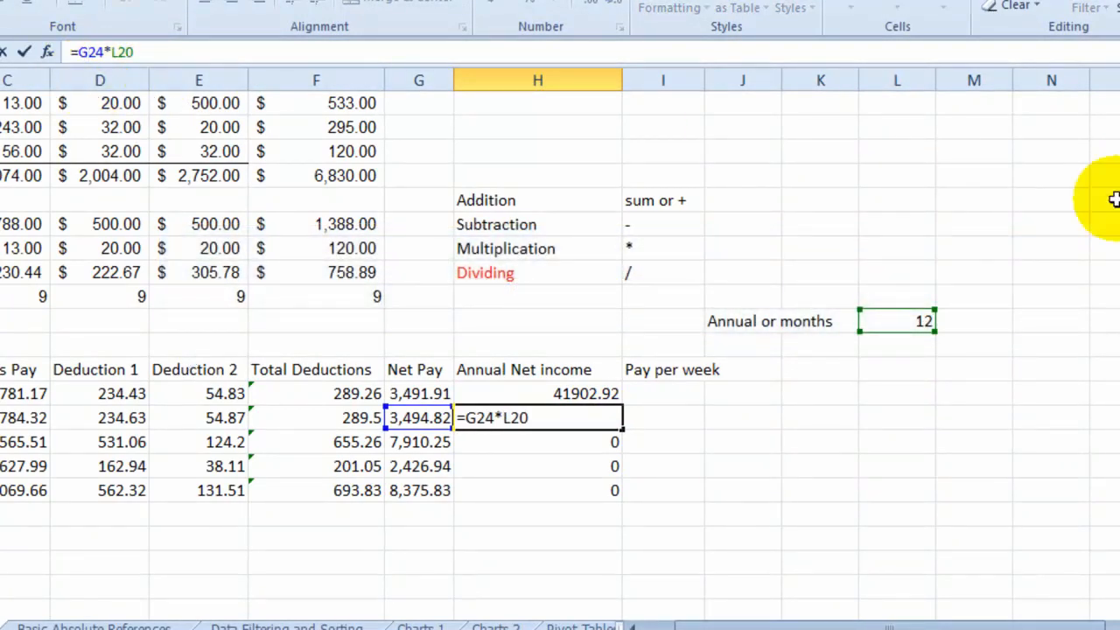
pyautogui.click(1019, 175)
pyautogui.click(905, 321)
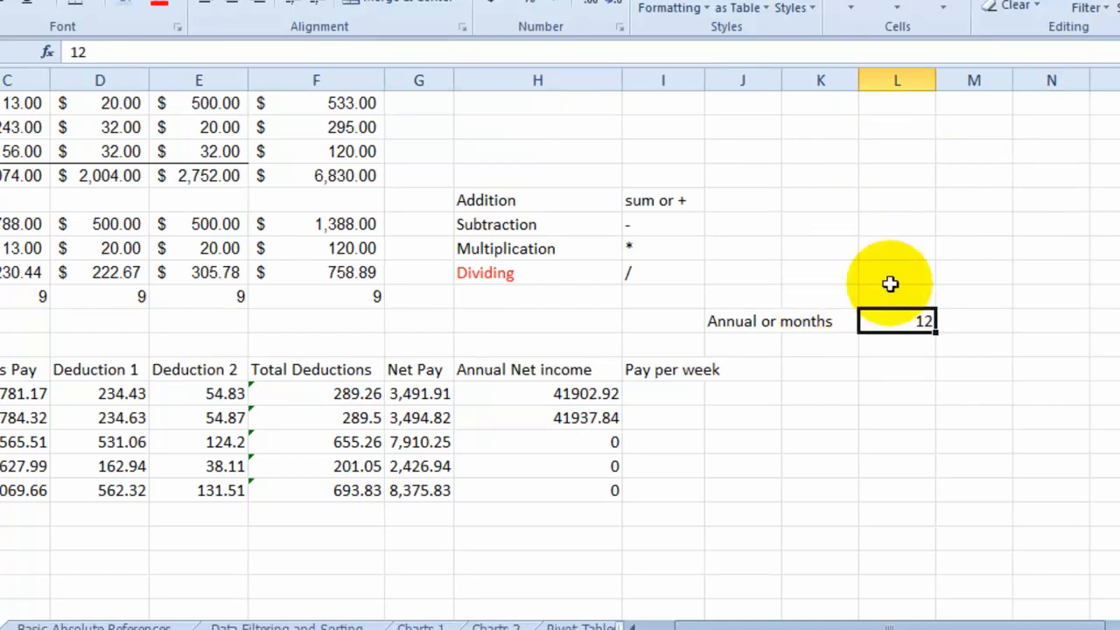
pyautogui.click(550, 396)
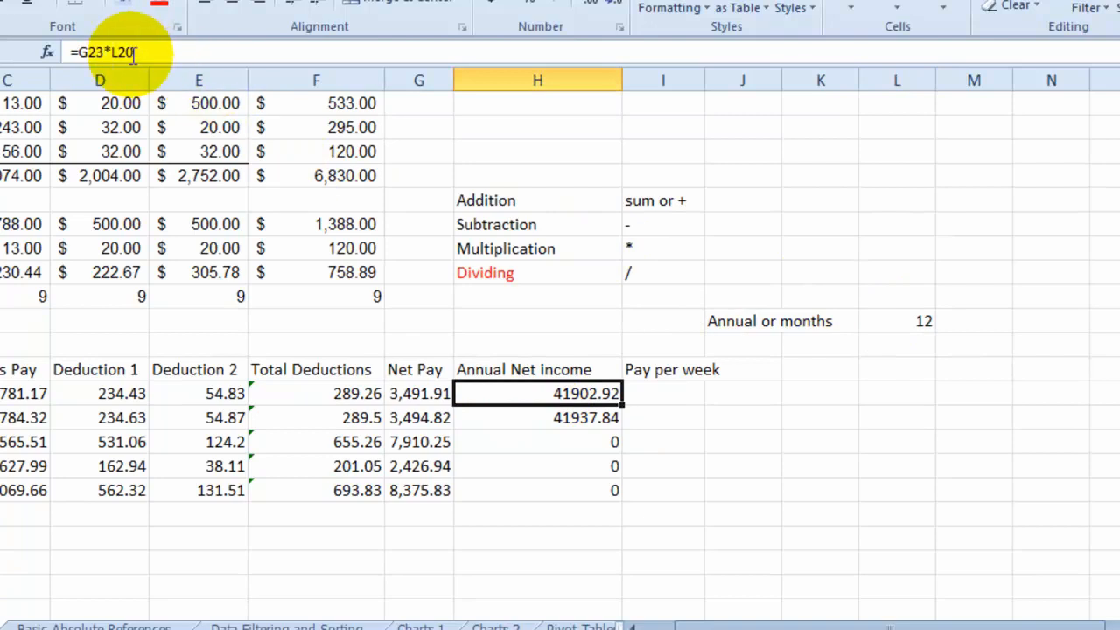
pyautogui.click(923, 325)
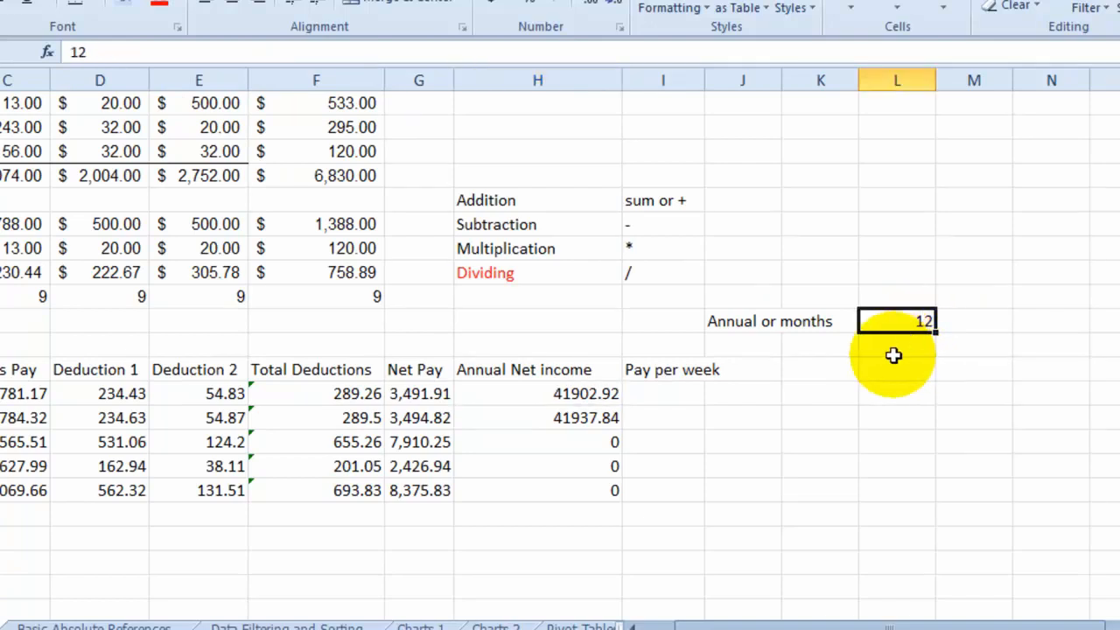
# - Make the months reference in H23 absolute so the formula reads =G23*$L$20
pyautogui.click(598, 393)
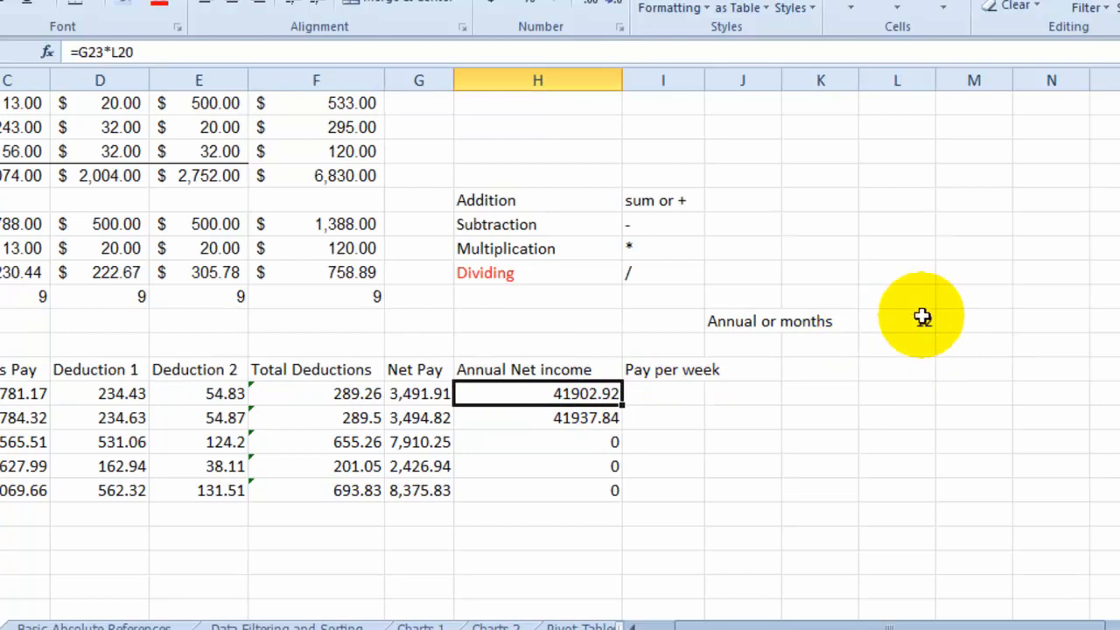
pyautogui.click(121, 55)
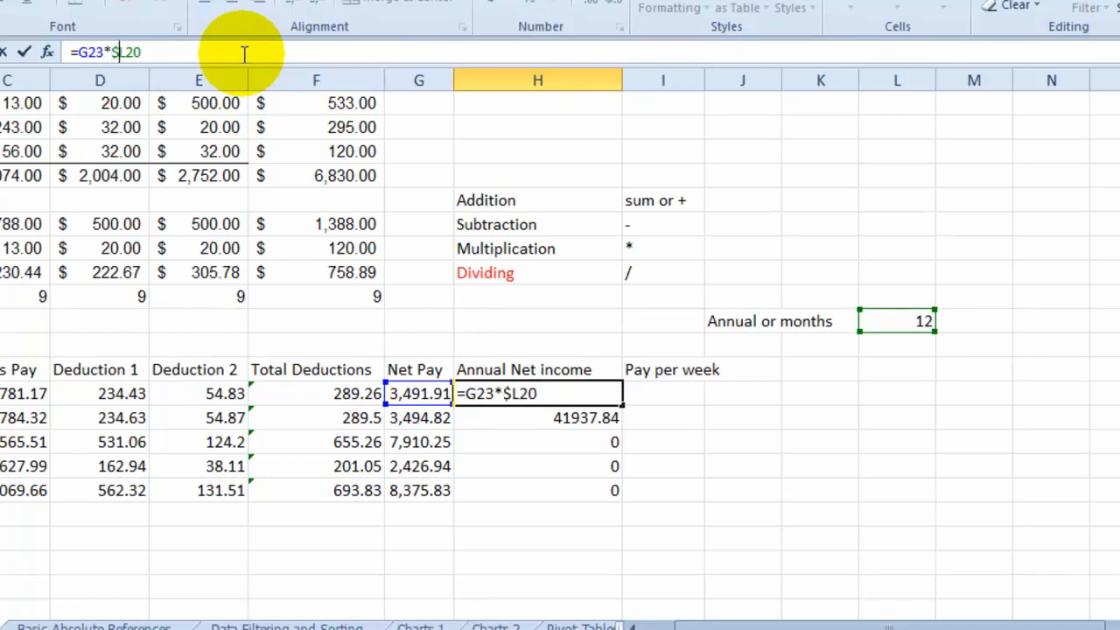
pyautogui.click(125, 53)
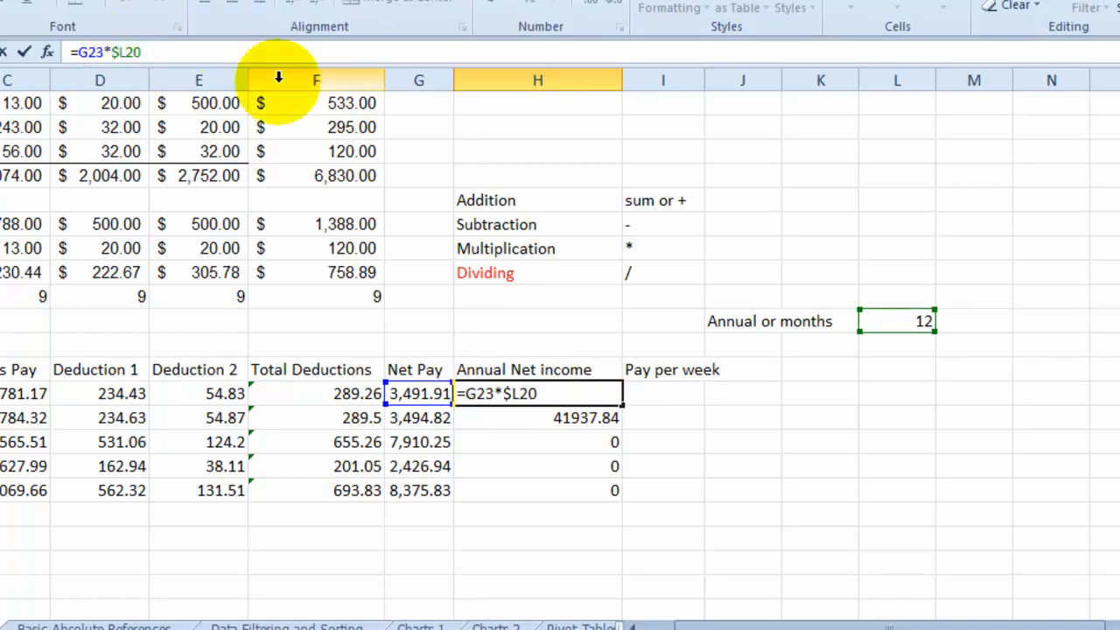
pyautogui.write('$')
pyautogui.press('Return')
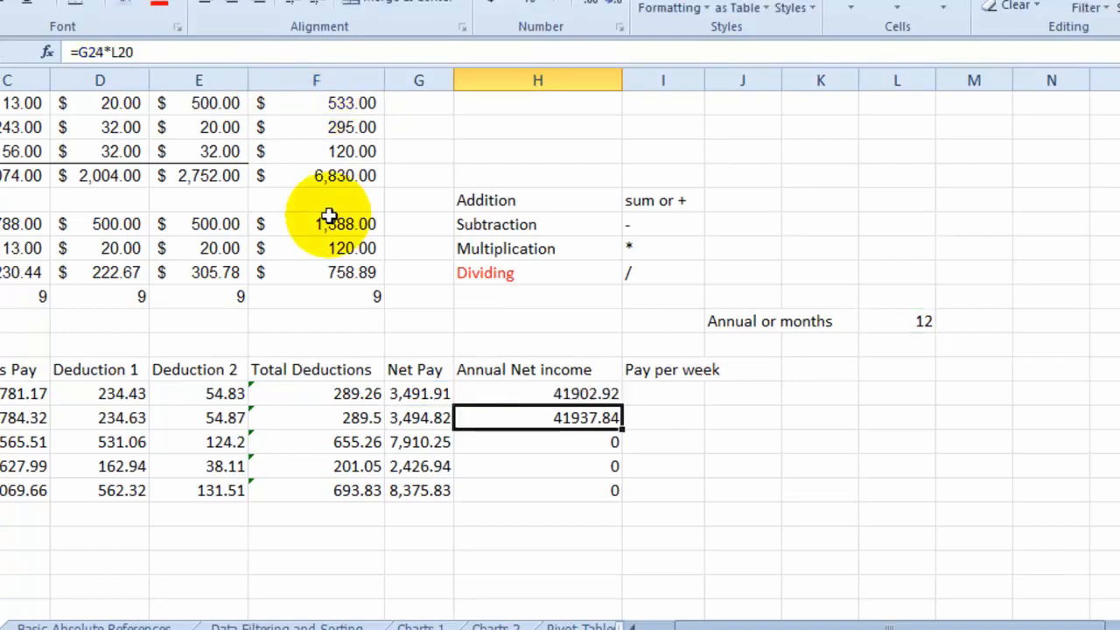
# - AutoFill the H23 formula with its absolute reference down to H27 and check the copies in H25 and H26
pyautogui.click(560, 395)
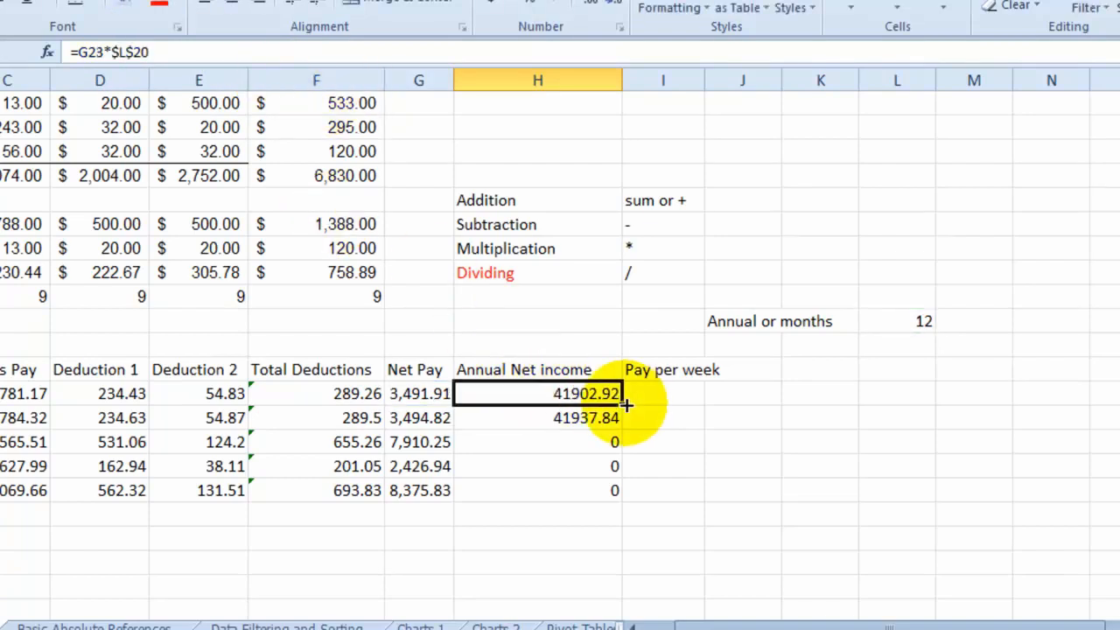
pyautogui.moveTo(625, 405); pyautogui.dragTo(616, 497)
pyautogui.click(595, 444)
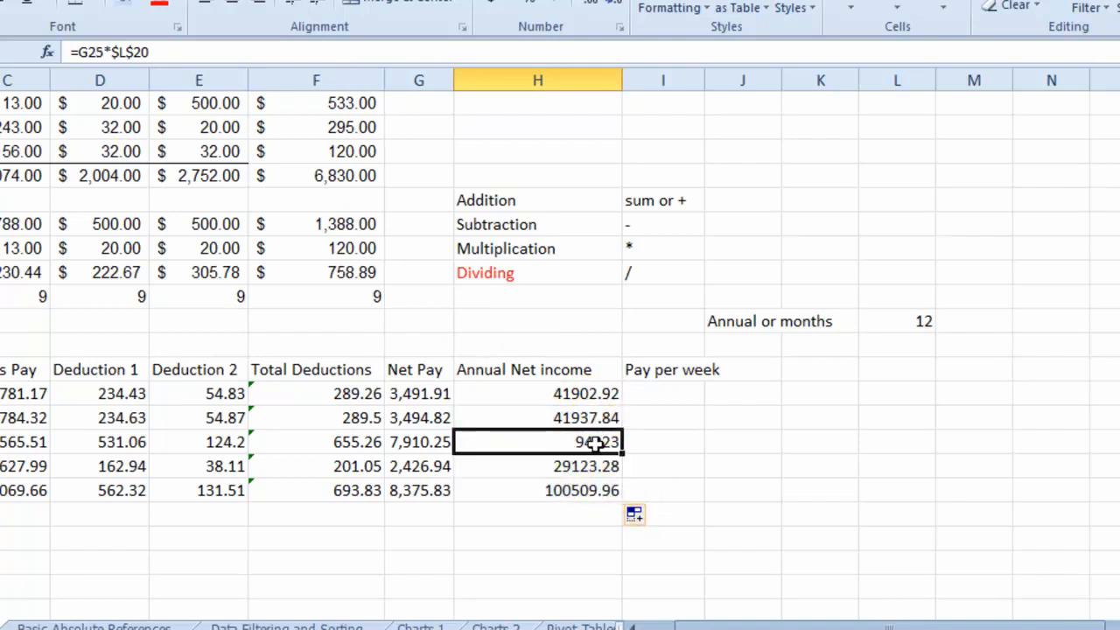
pyautogui.click(597, 464)
pyautogui.click(153, 52)
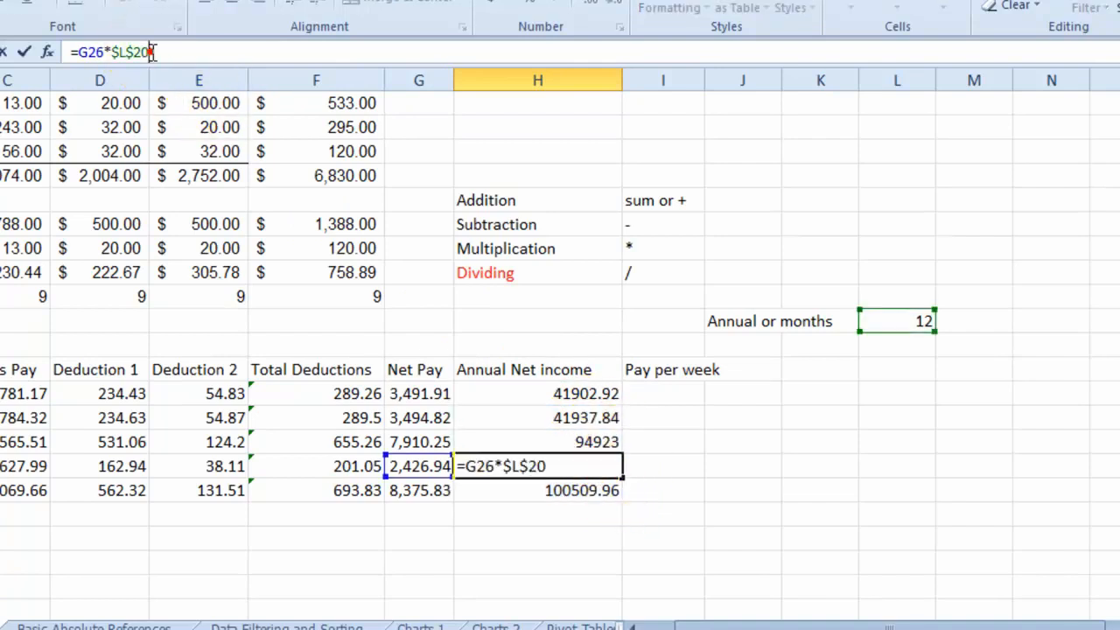
pyautogui.click(912, 344)
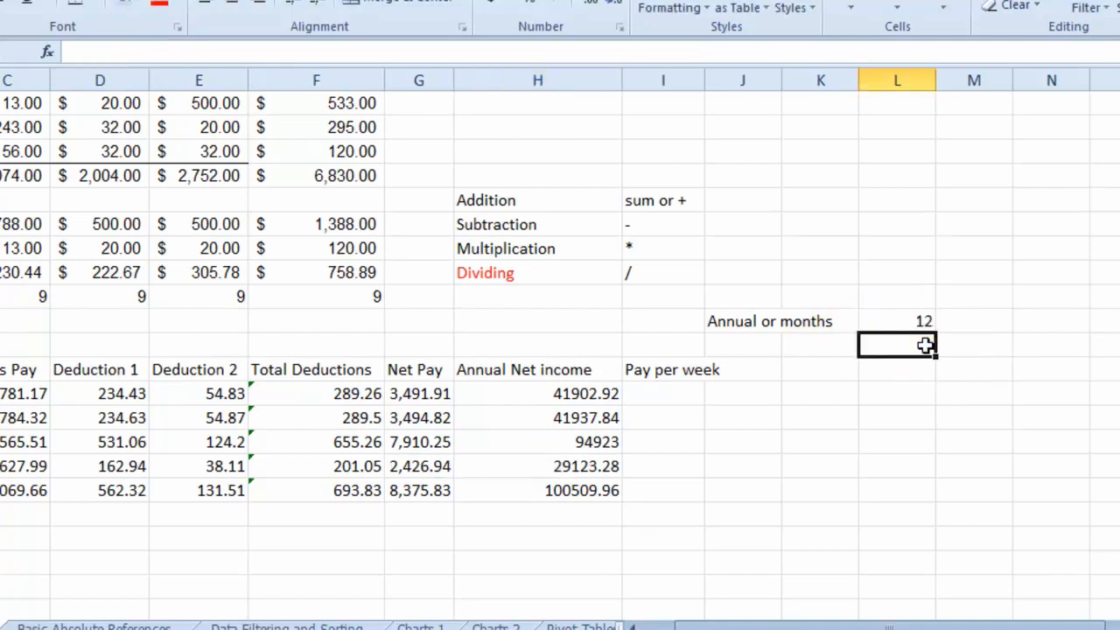
# - Compare the months cell L20 with the annual net income formula in H23
pyautogui.click(926, 322)
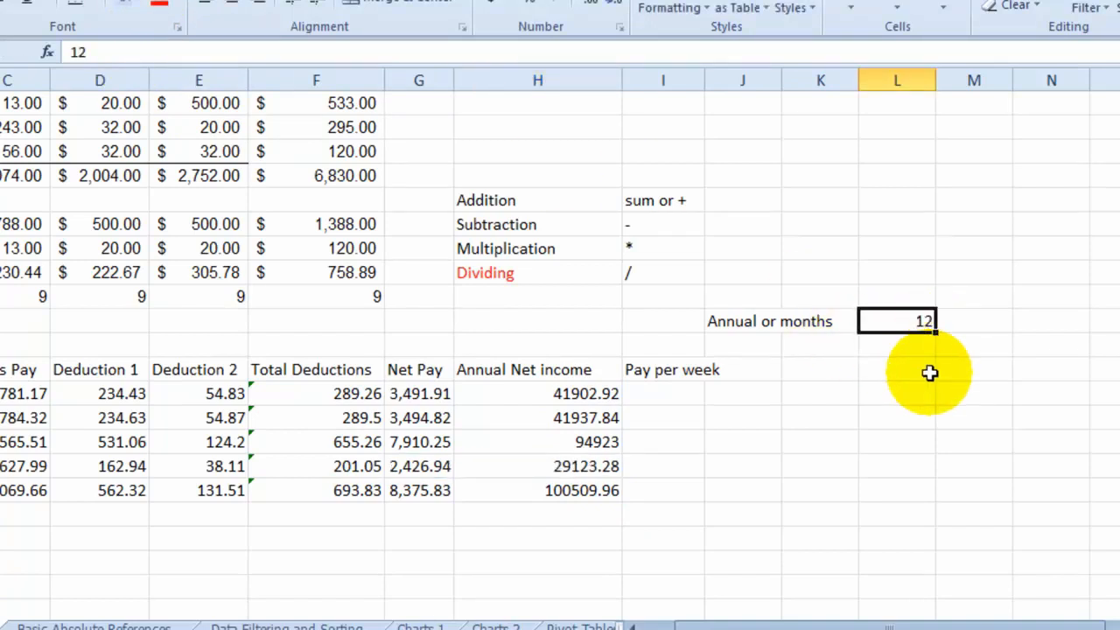
pyautogui.click(620, 393)
pyautogui.click(914, 322)
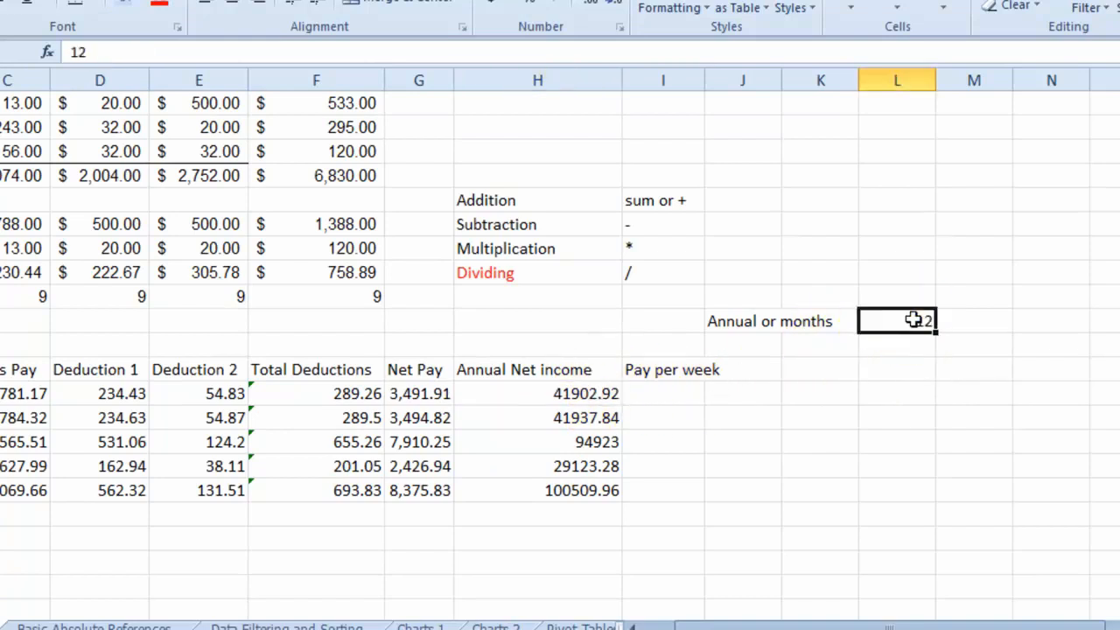
pyautogui.click(569, 393)
pyautogui.click(900, 324)
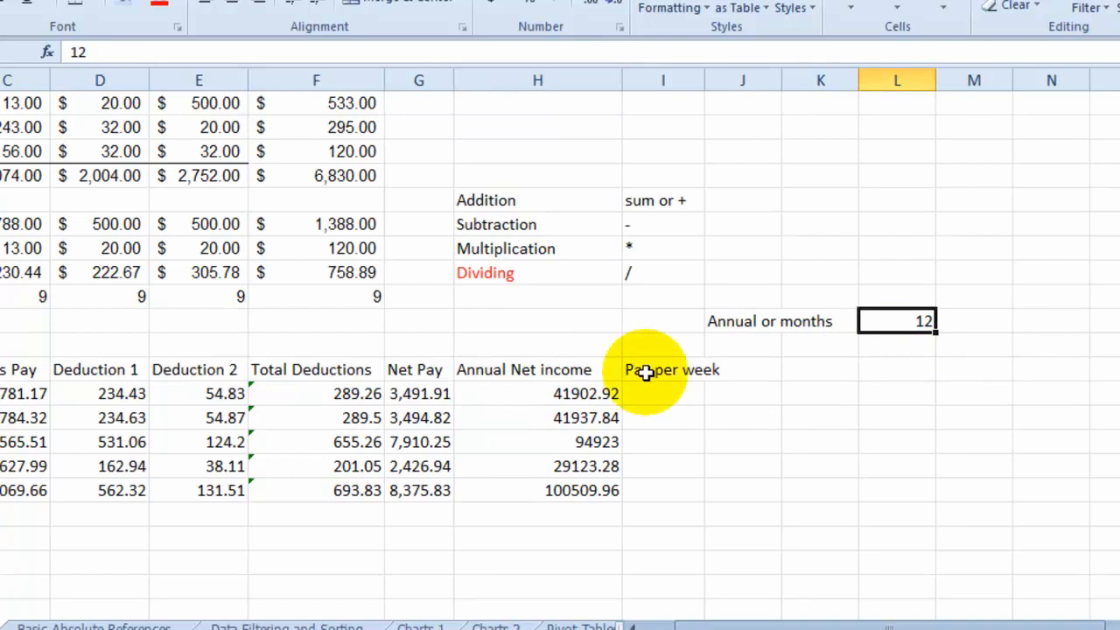
pyautogui.click(555, 405)
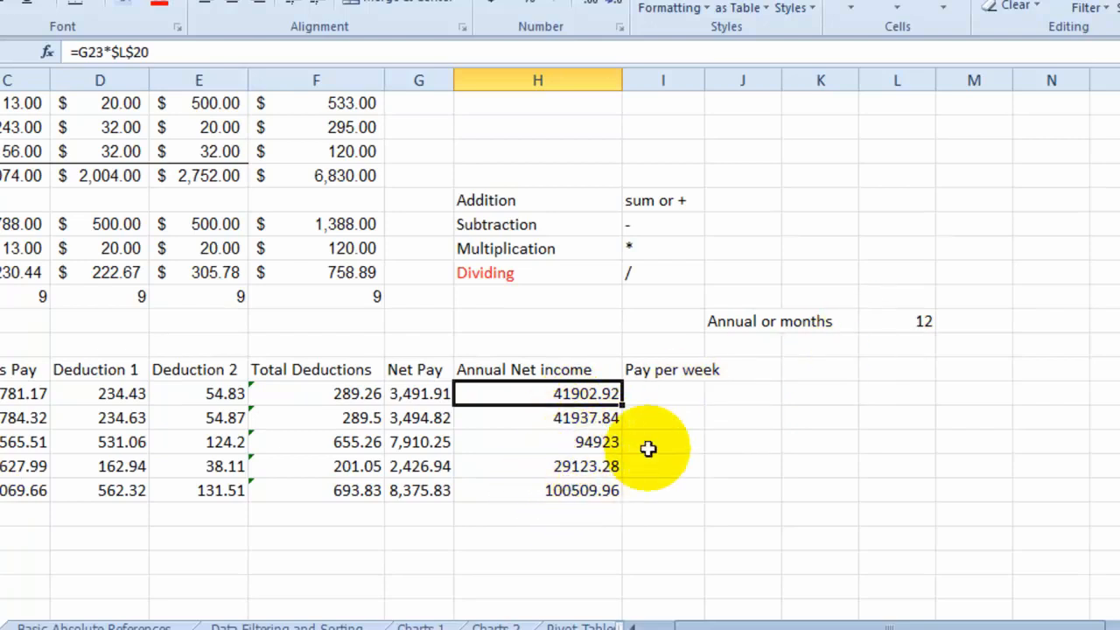
# - Set the months value in L20 to 6 and review the recalculated annual net income in H23:H27
pyautogui.click(922, 322)
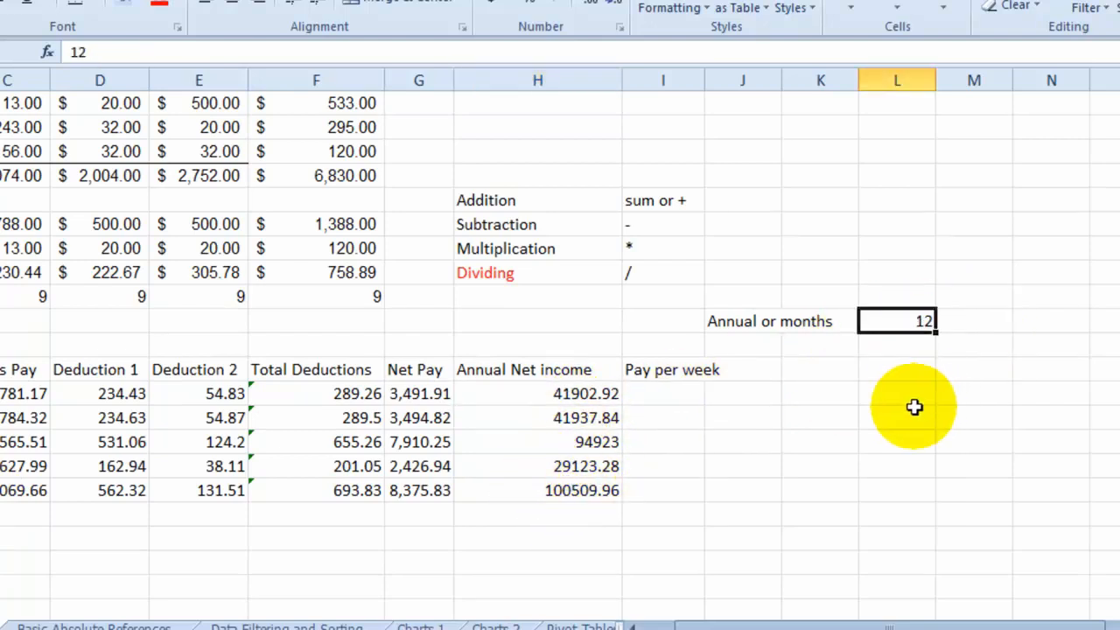
pyautogui.write('6')
pyautogui.press('Return')
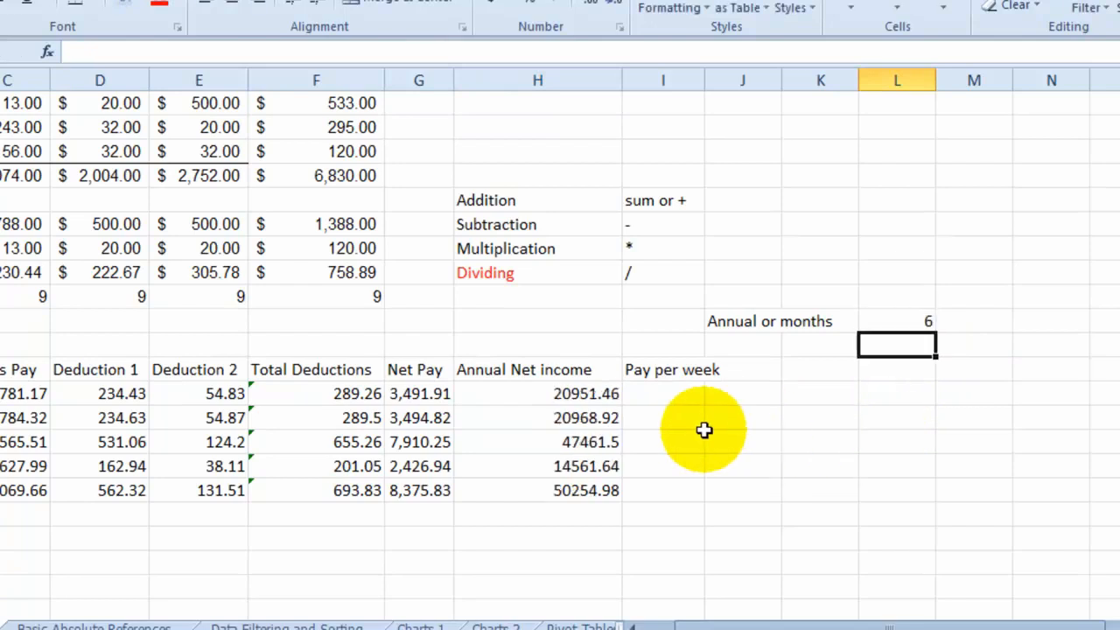
pyautogui.moveTo(588, 385); pyautogui.dragTo(586, 490)
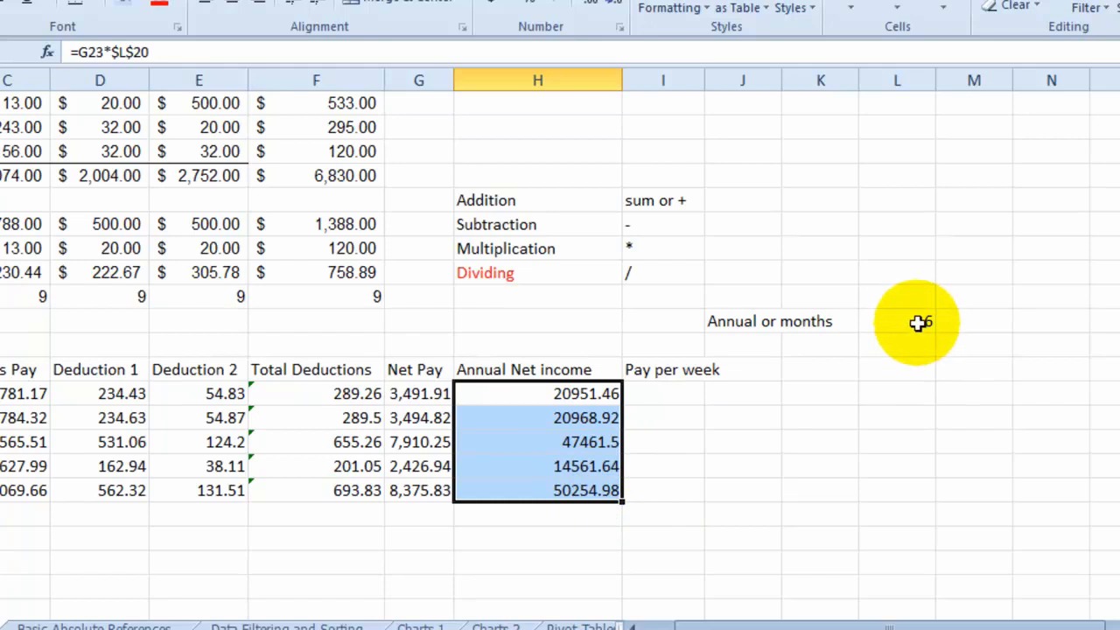
# - Examine the absolute $L$20 reference in the H23 formula, leaving the formula as it was
pyautogui.click(555, 394)
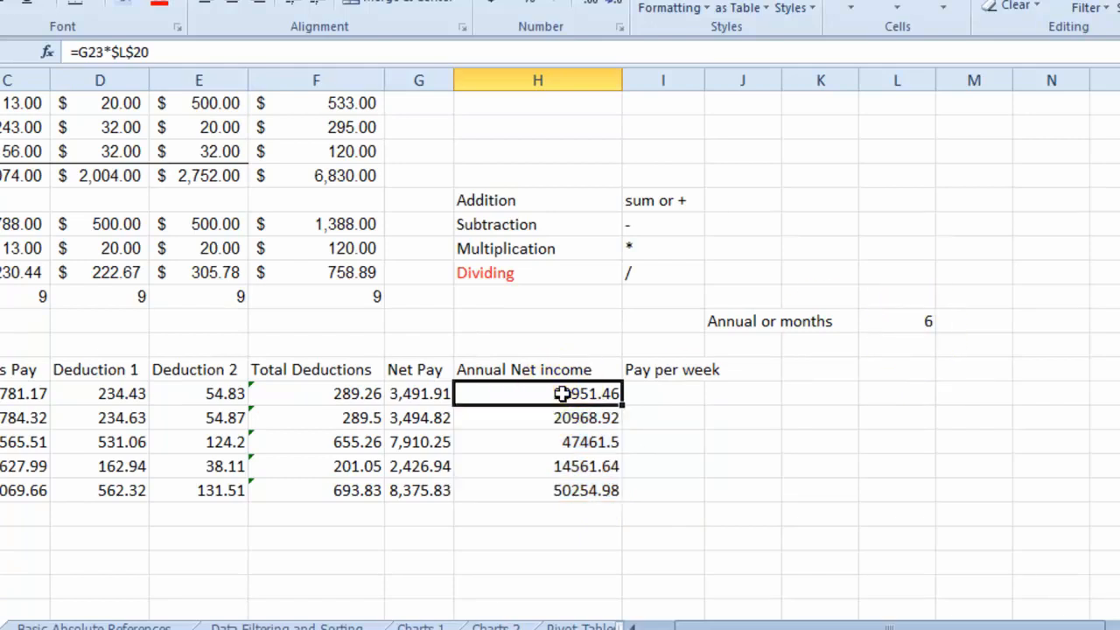
pyautogui.doubleClick(167, 51)
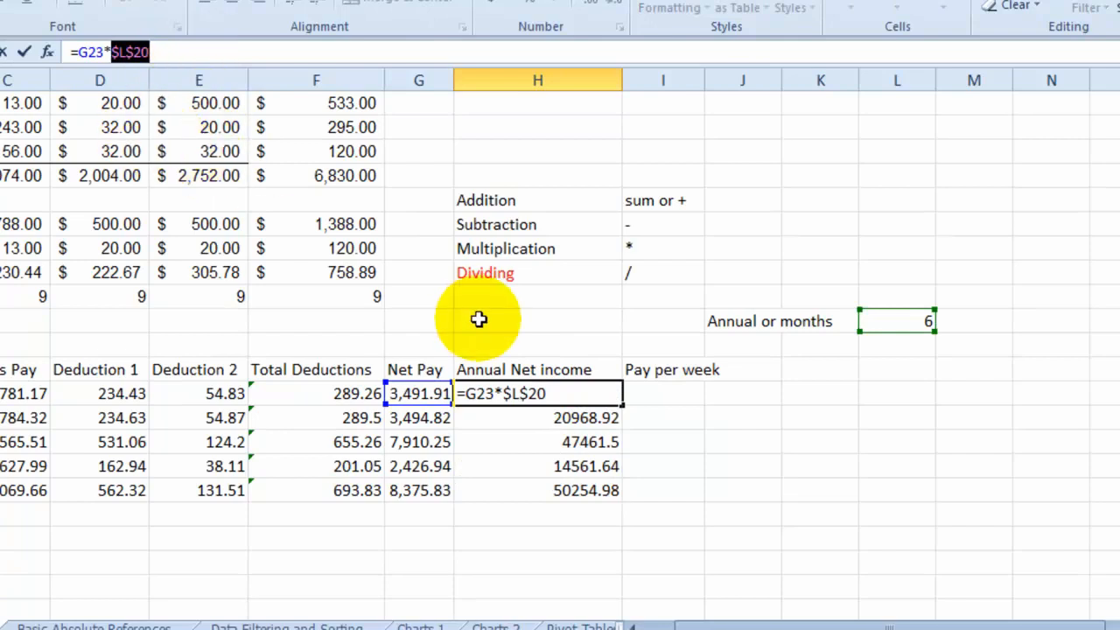
pyautogui.click(575, 438)
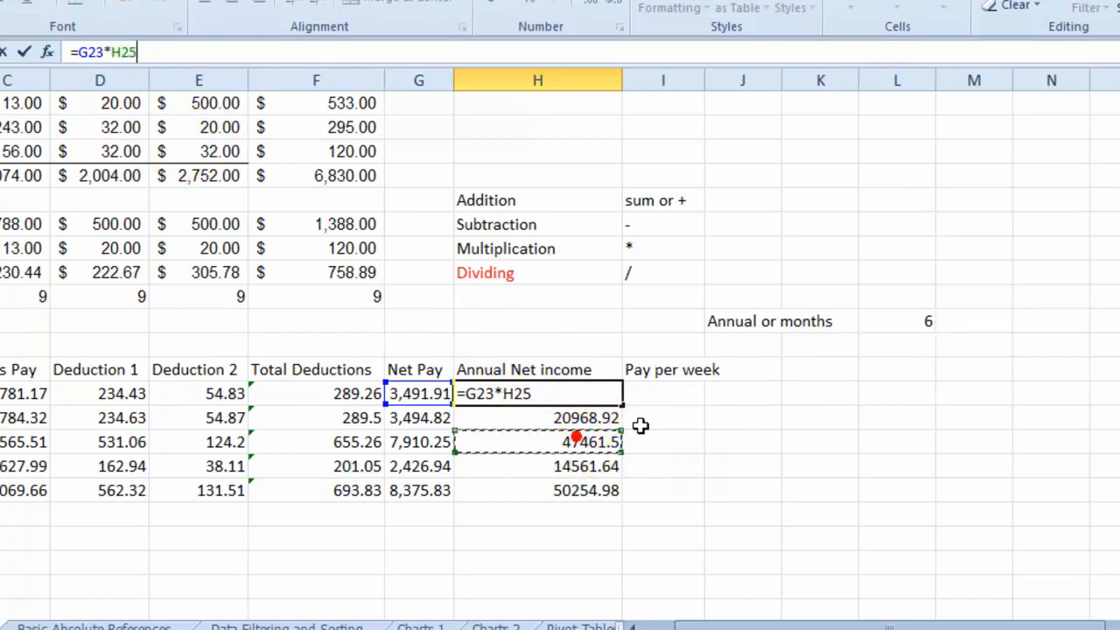
pyautogui.press('Escape')
# - Set the months value in L20 to 11
pyautogui.click(911, 318)
pyautogui.press('F1')
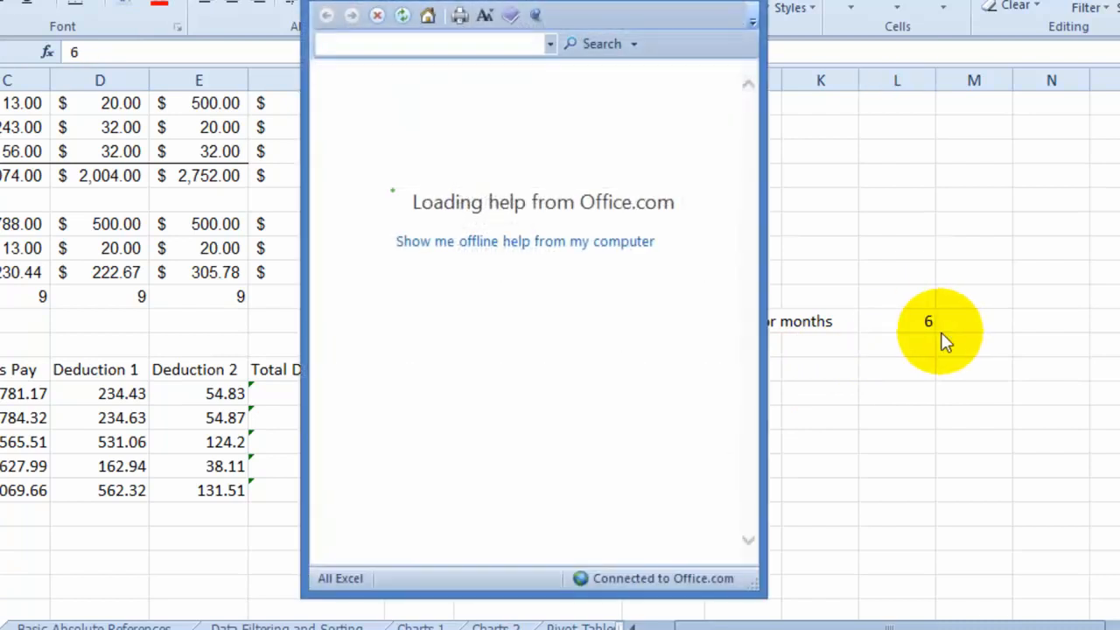
pyautogui.click(756, 4)
pyautogui.write('11')
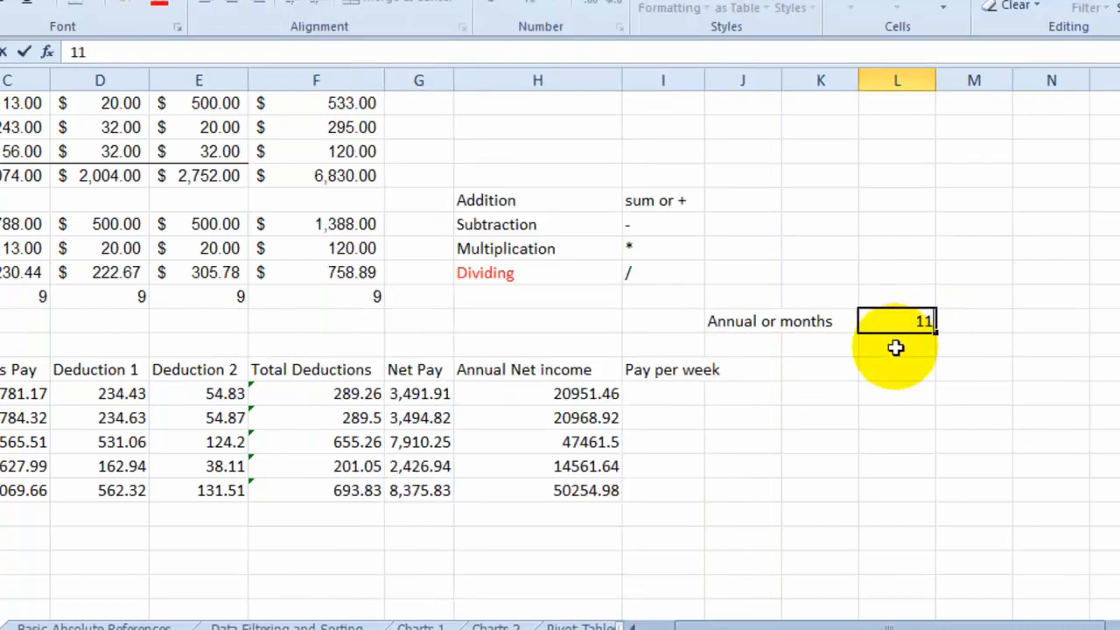
pyautogui.press('Return')
# - Set the months value in L20 to 12 and leave the cell
pyautogui.click(926, 322)
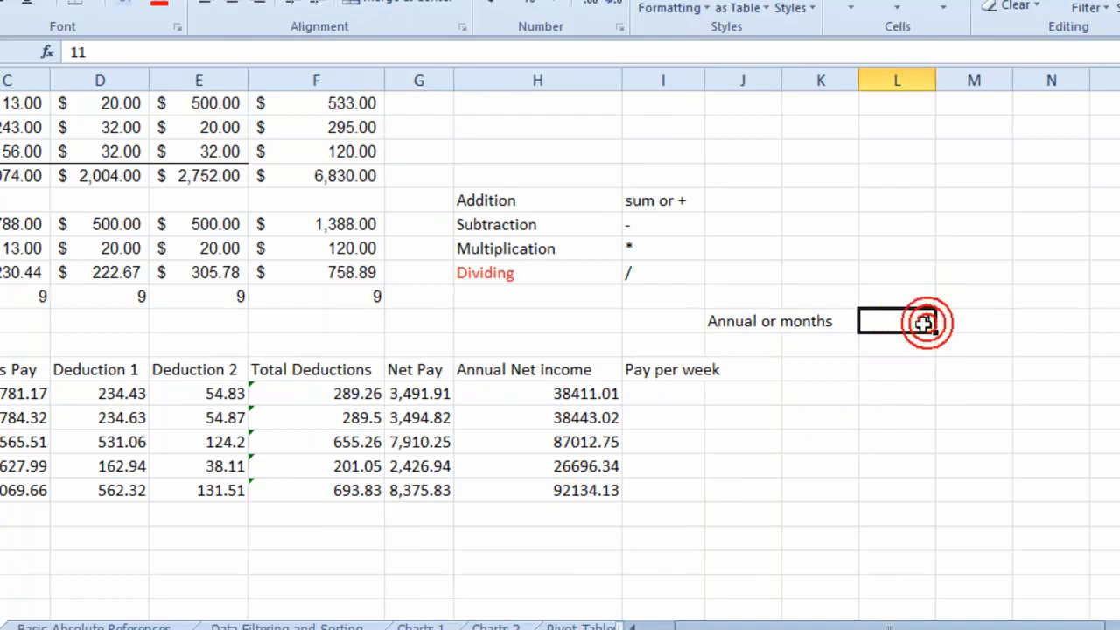
pyautogui.write('12')
pyautogui.press('Return')
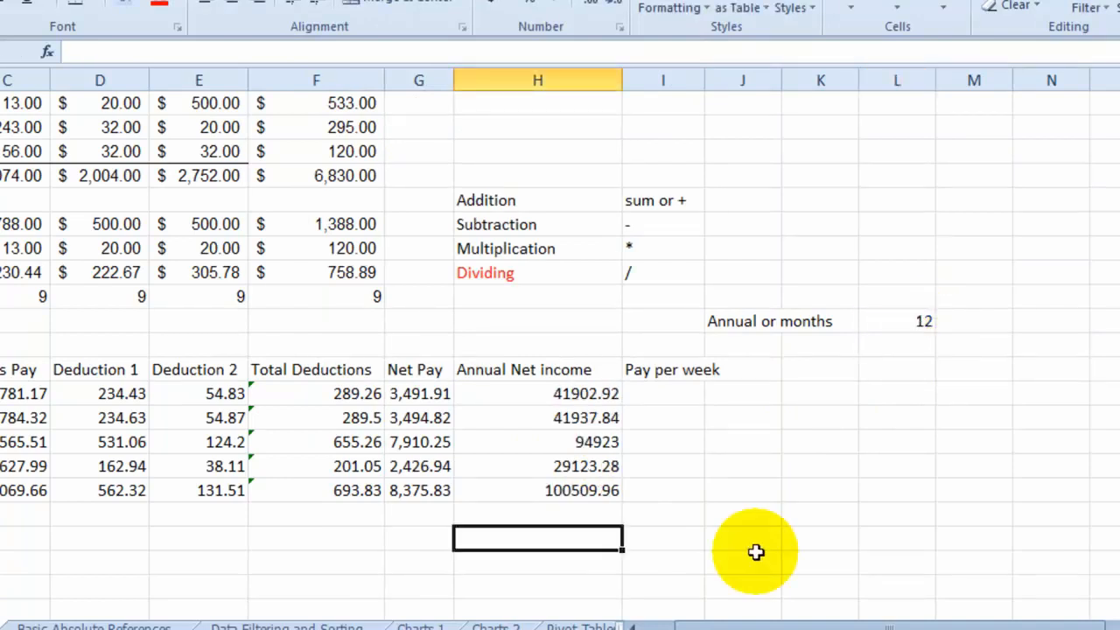
pyautogui.click(393, 542)
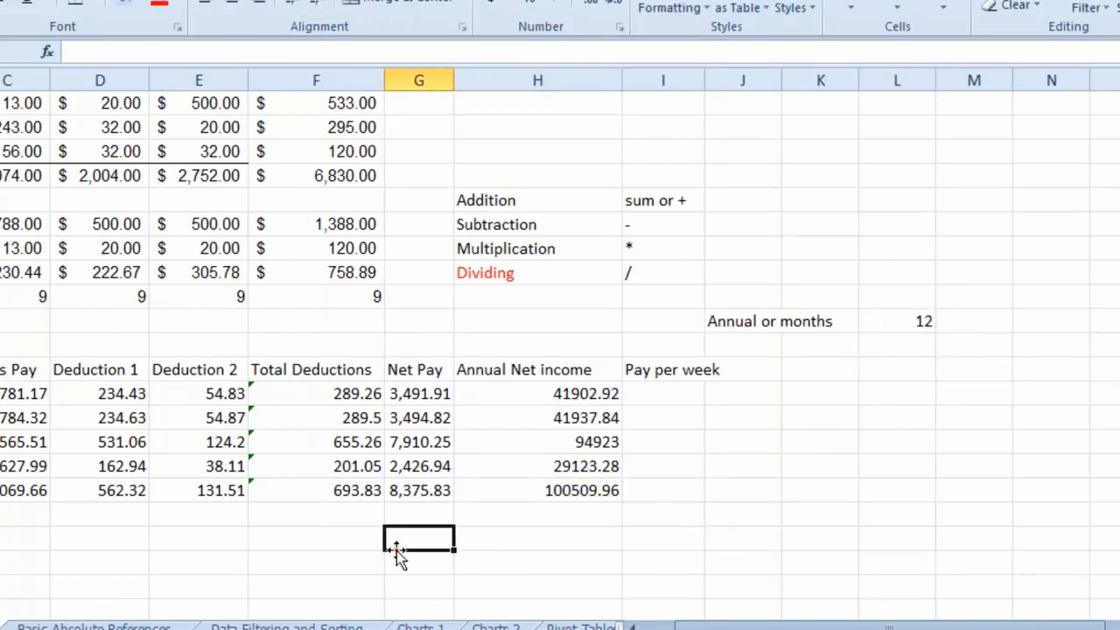
# - Add a Total label in G29 and sum the annual net incomes H23:H27 in H29
pyautogui.write('Sotal')
pyautogui.click(540, 538)
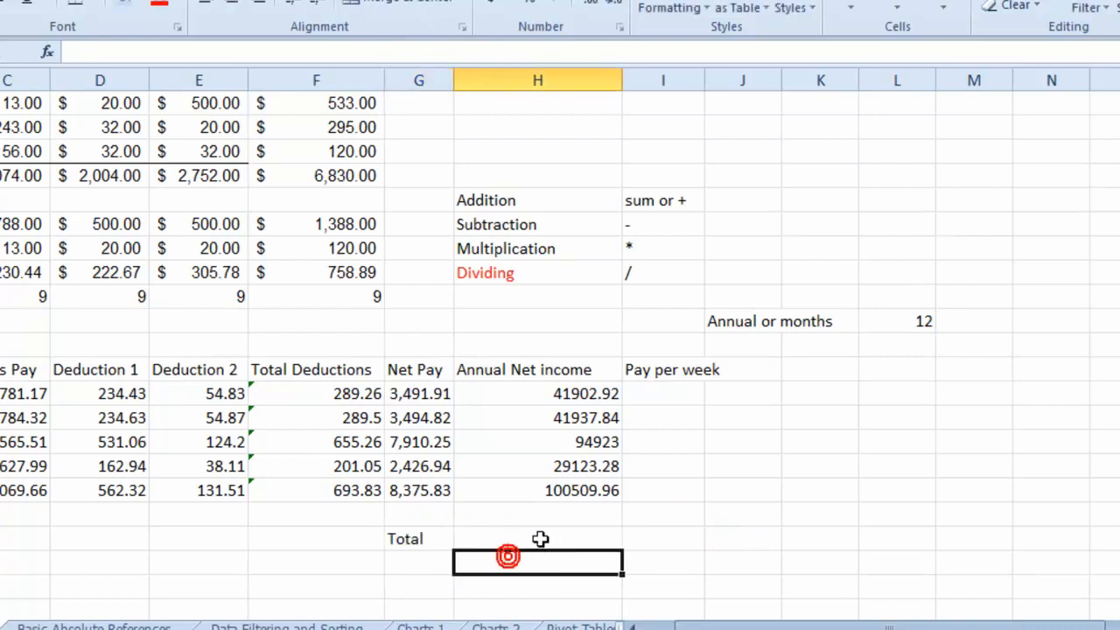
pyautogui.write('=')
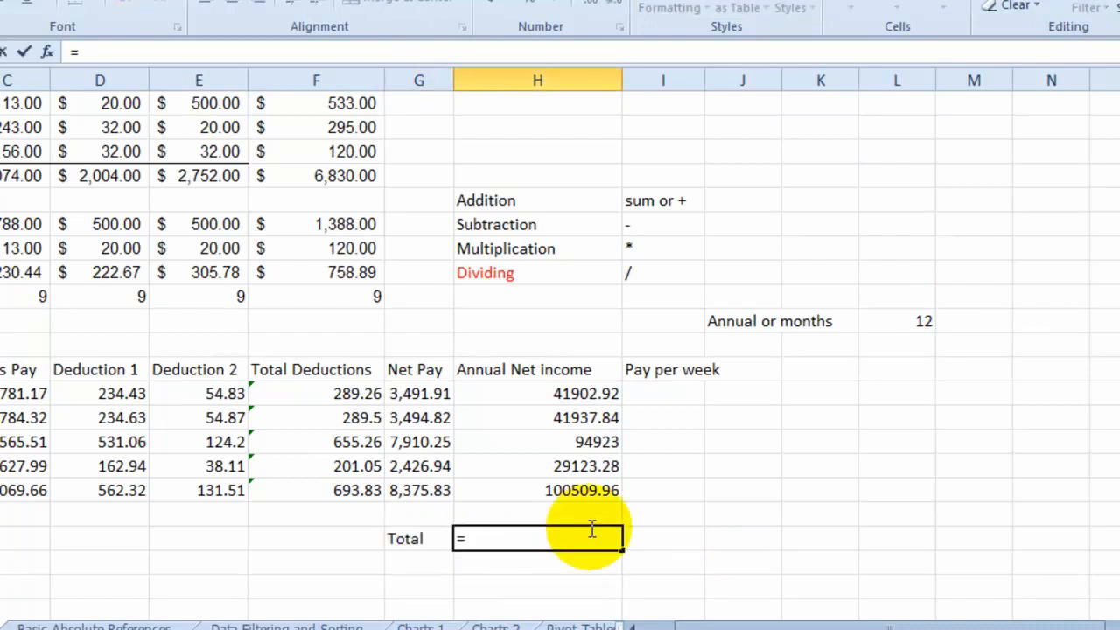
pyautogui.write('sum')
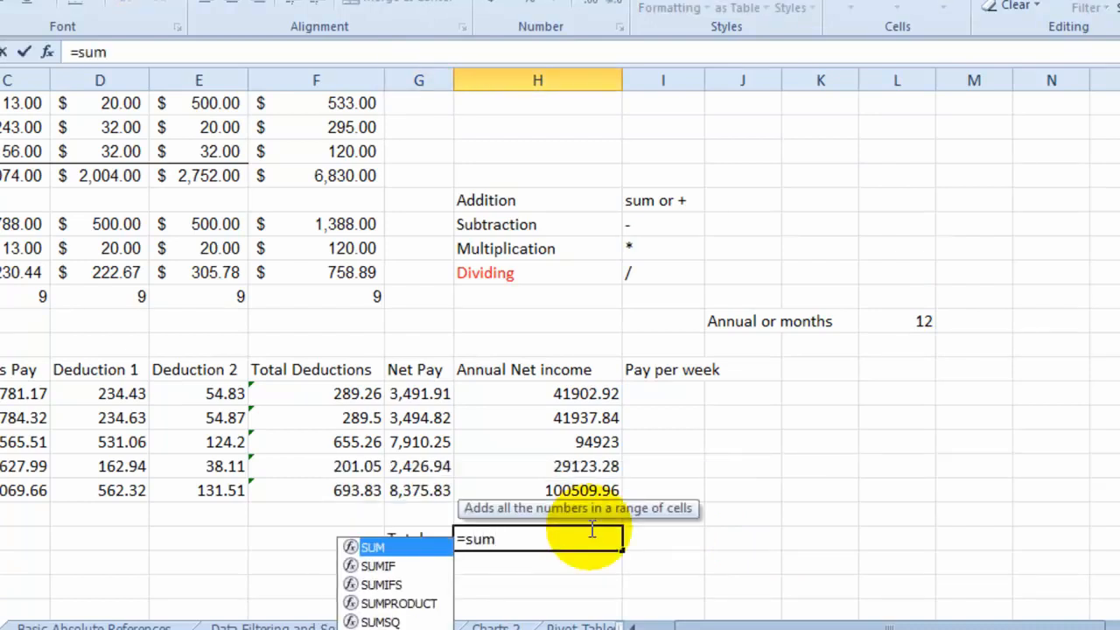
pyautogui.write('(')
pyautogui.moveTo(582, 394); pyautogui.dragTo(595, 490)
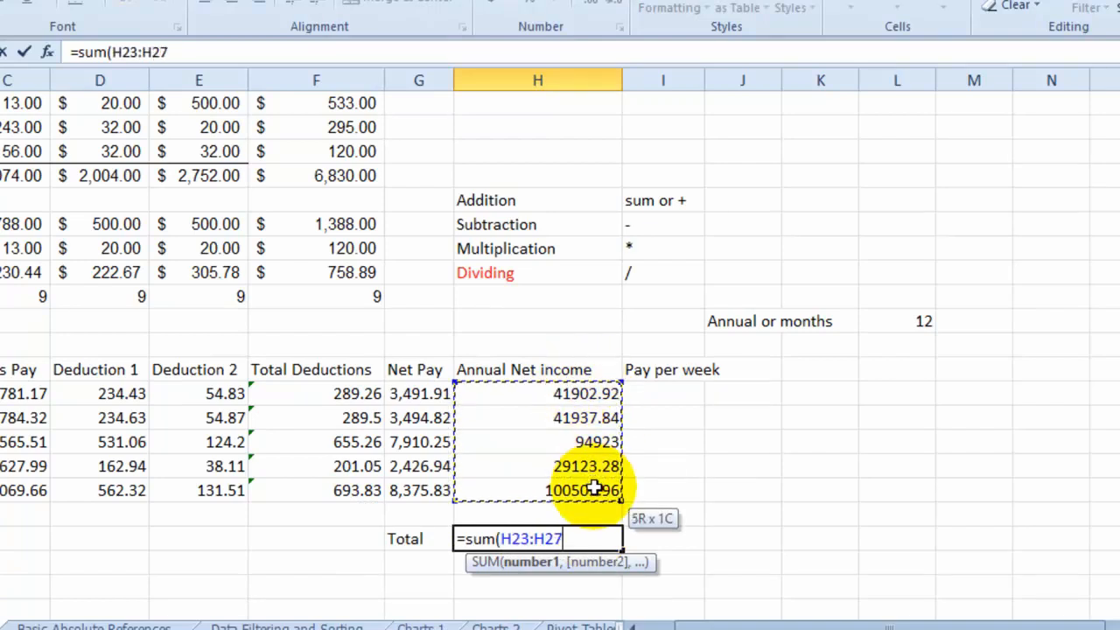
pyautogui.press('Return')
pyautogui.click(614, 539)
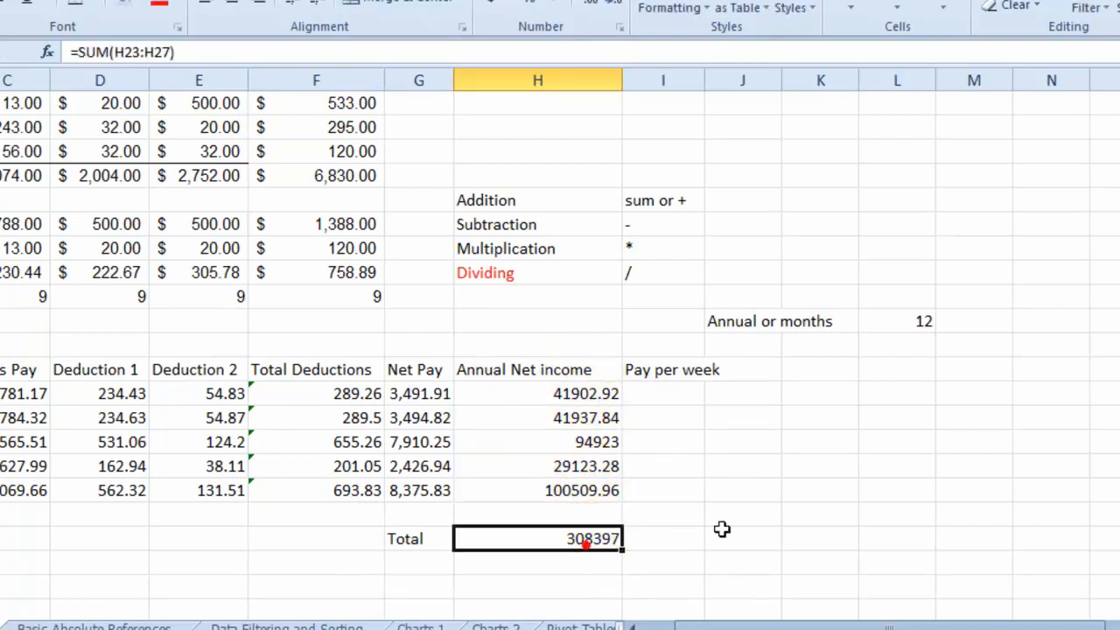
# - Set the months value in L20 to 18 and review the recalculated total in H29
pyautogui.click(914, 321)
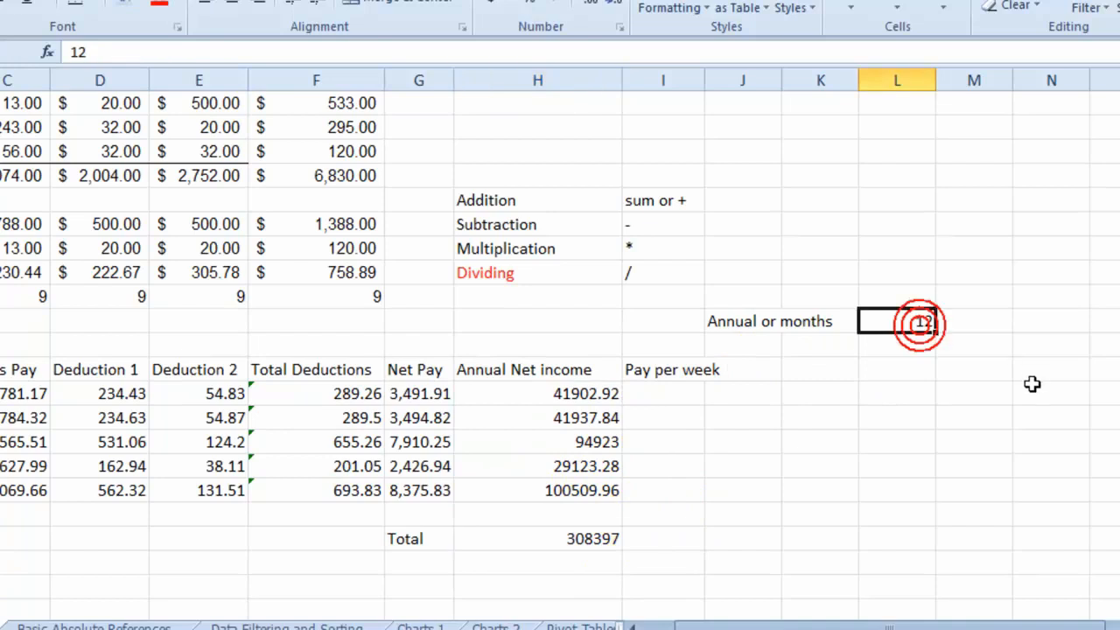
pyautogui.write('1')
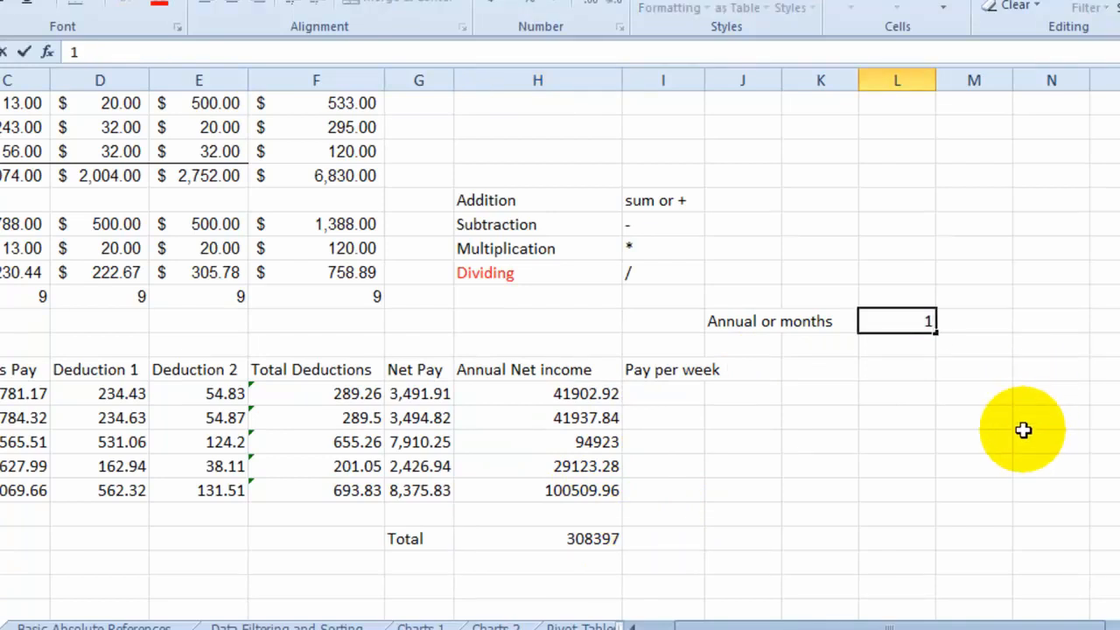
pyautogui.write('8')
pyautogui.press('Return')
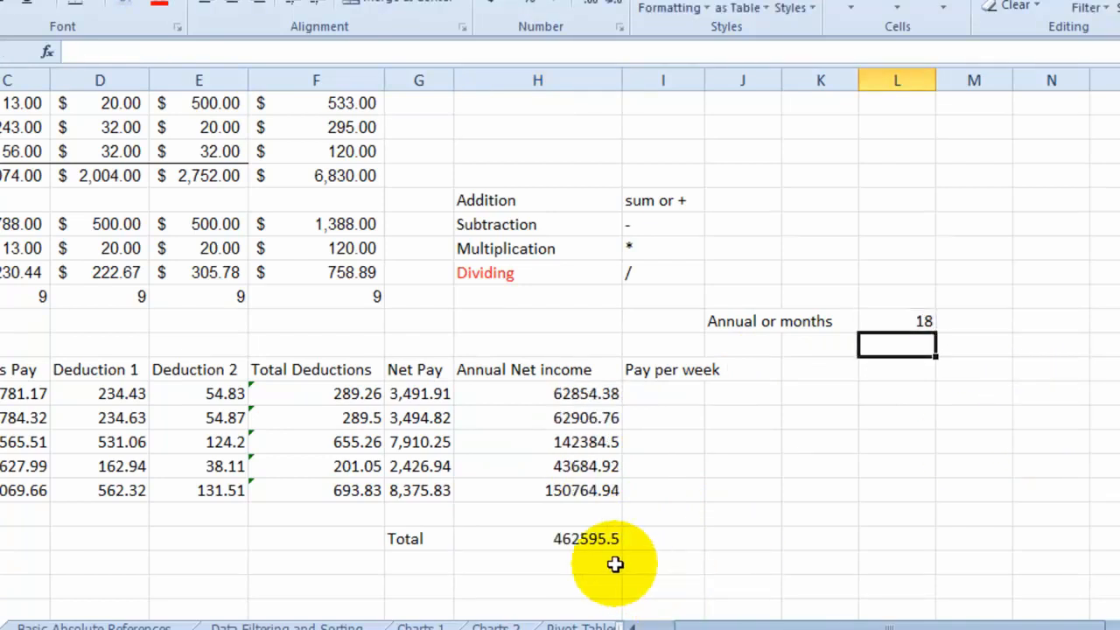
pyautogui.click(604, 539)
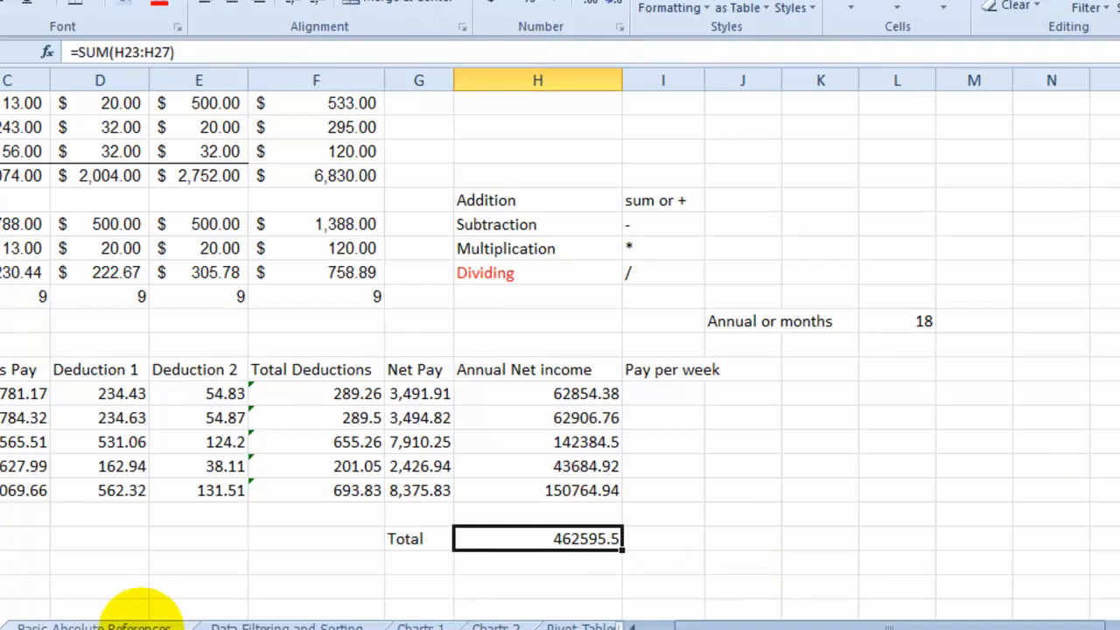
# - Open the Basic Absolute References sheet and examine the budget, decrease percentage and Training amount cells
pyautogui.click(132, 623)
pyautogui.click(249, 257)
pyautogui.click(244, 236)
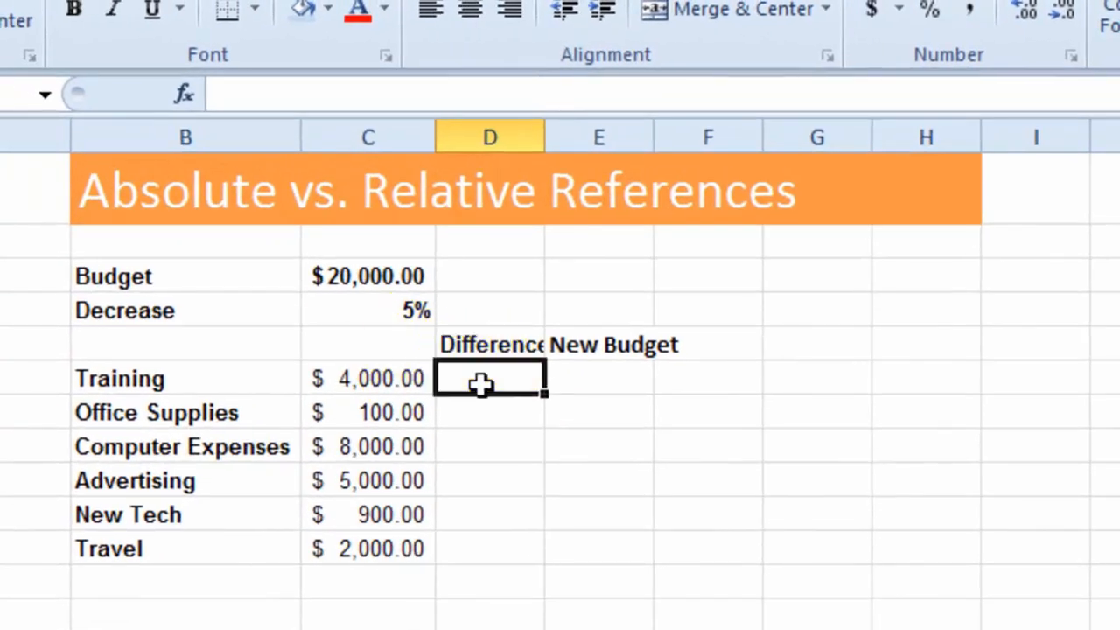
pyautogui.click(350, 276)
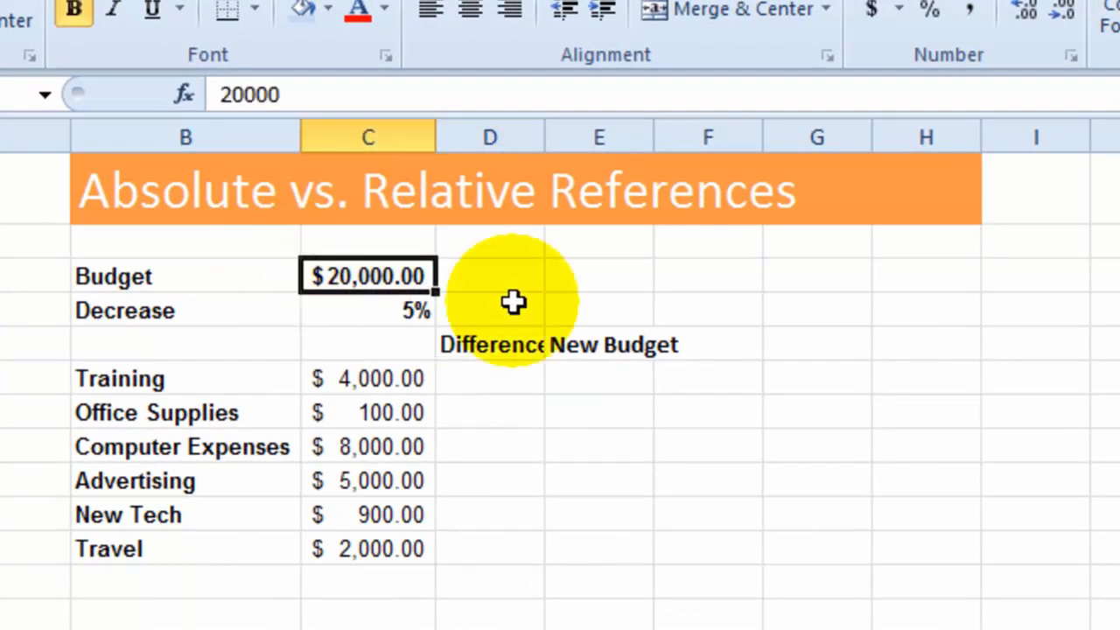
pyautogui.click(413, 310)
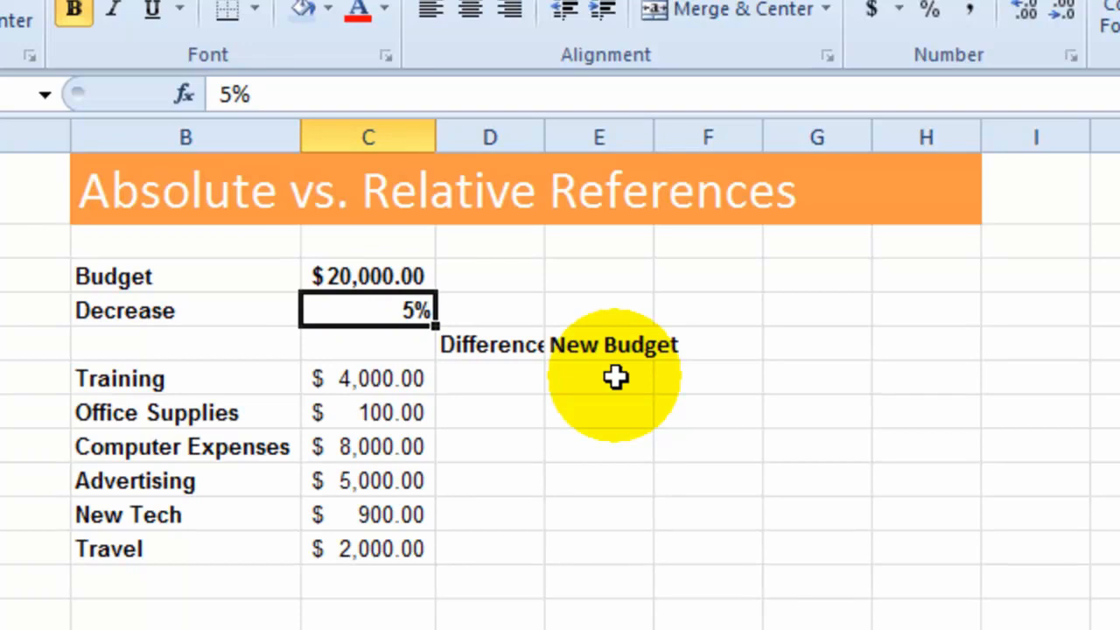
pyautogui.click(490, 378)
pyautogui.click(379, 378)
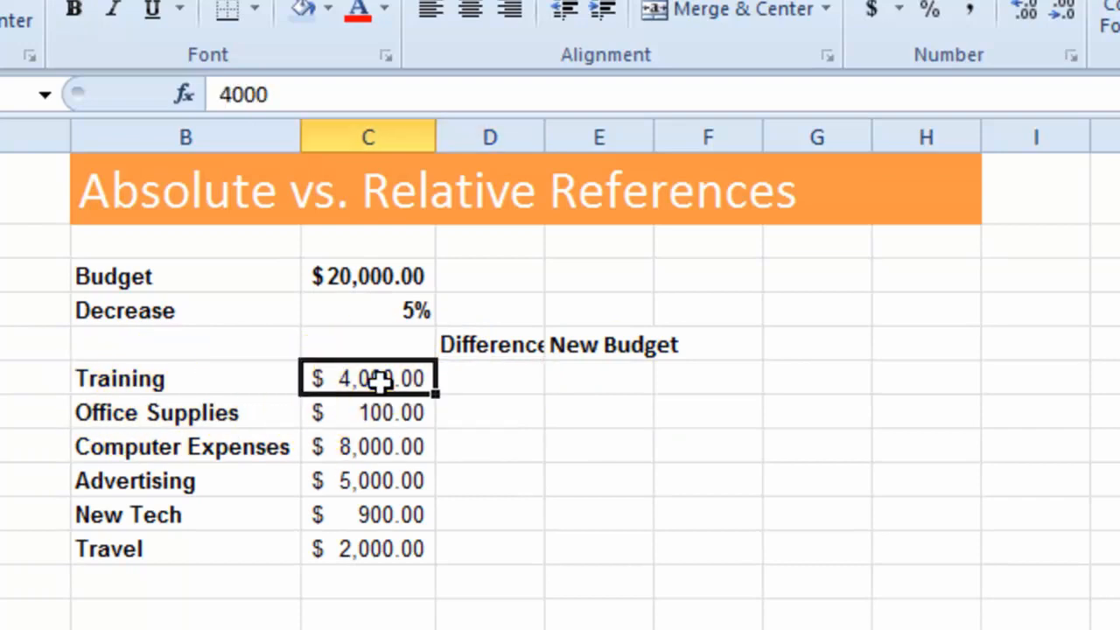
# - Calculate the Training difference in D6 as =C6*C4 and fill the formula down to the Travel row
pyautogui.click(513, 378)
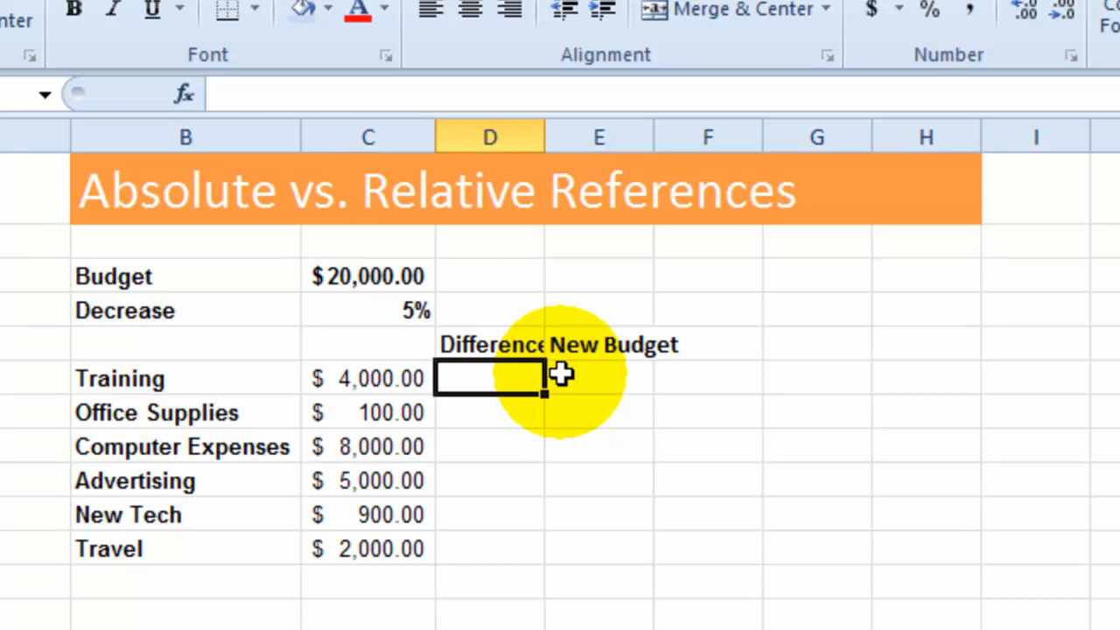
pyautogui.write('=')
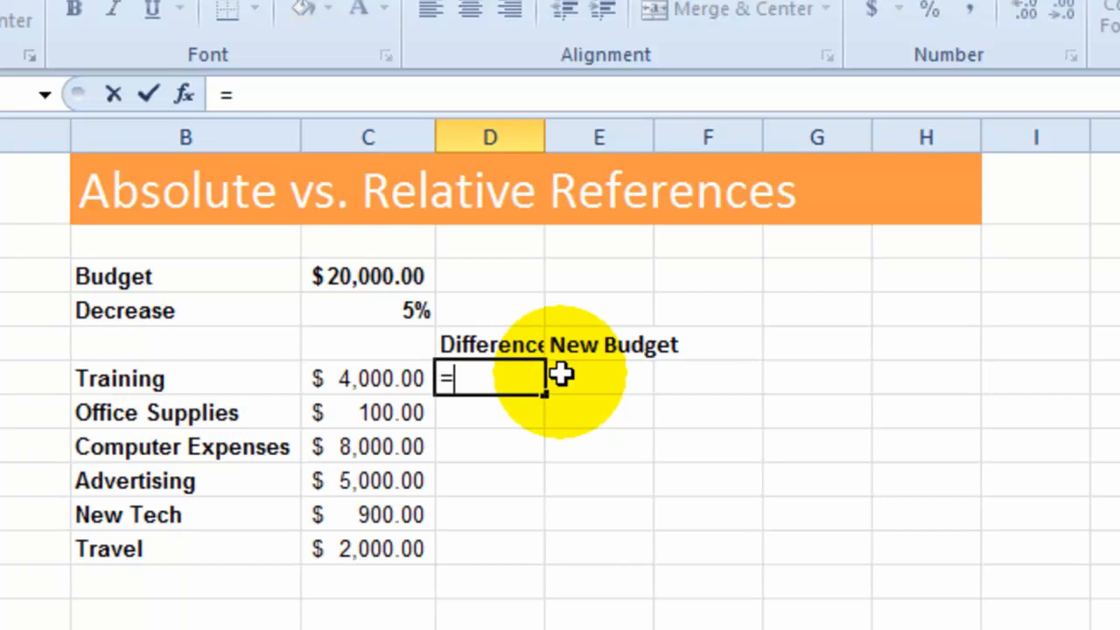
pyautogui.click(361, 378)
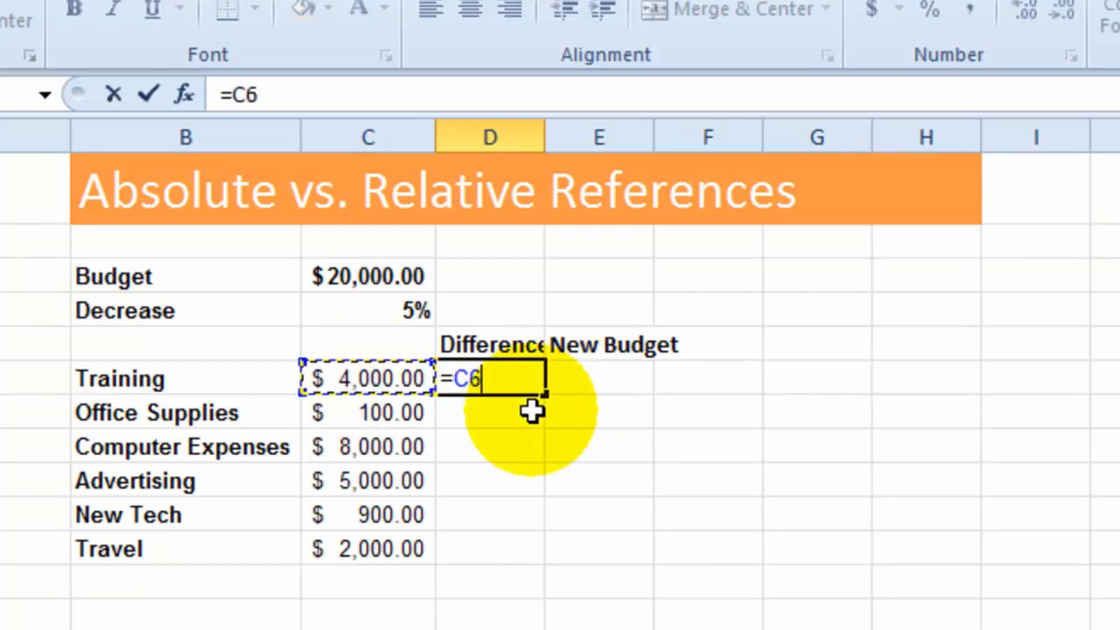
pyautogui.click(401, 312)
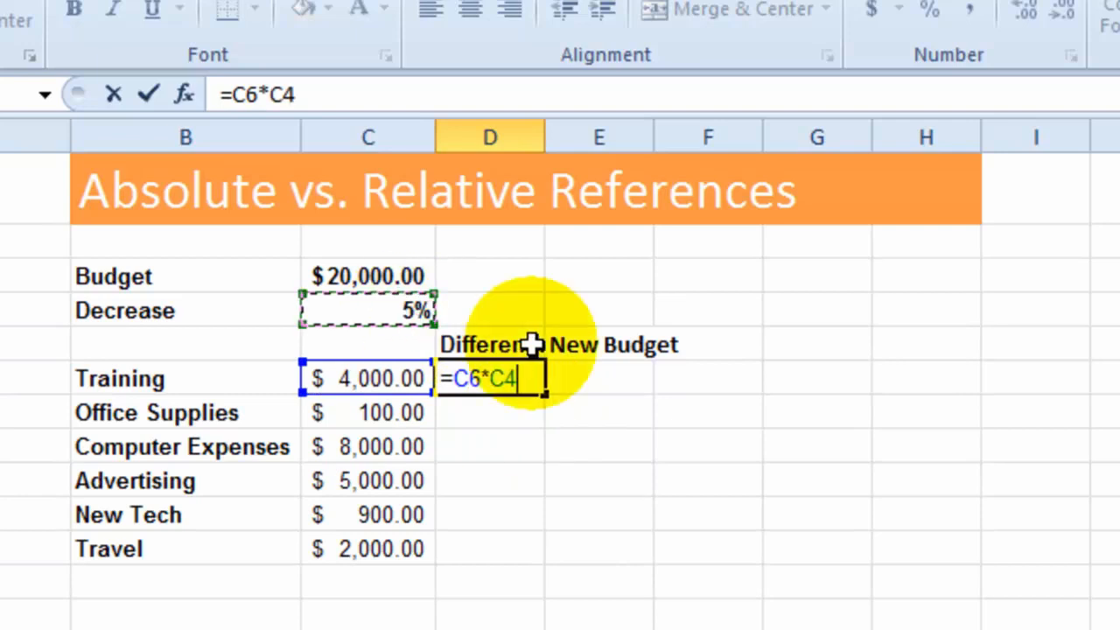
pyautogui.press('Return')
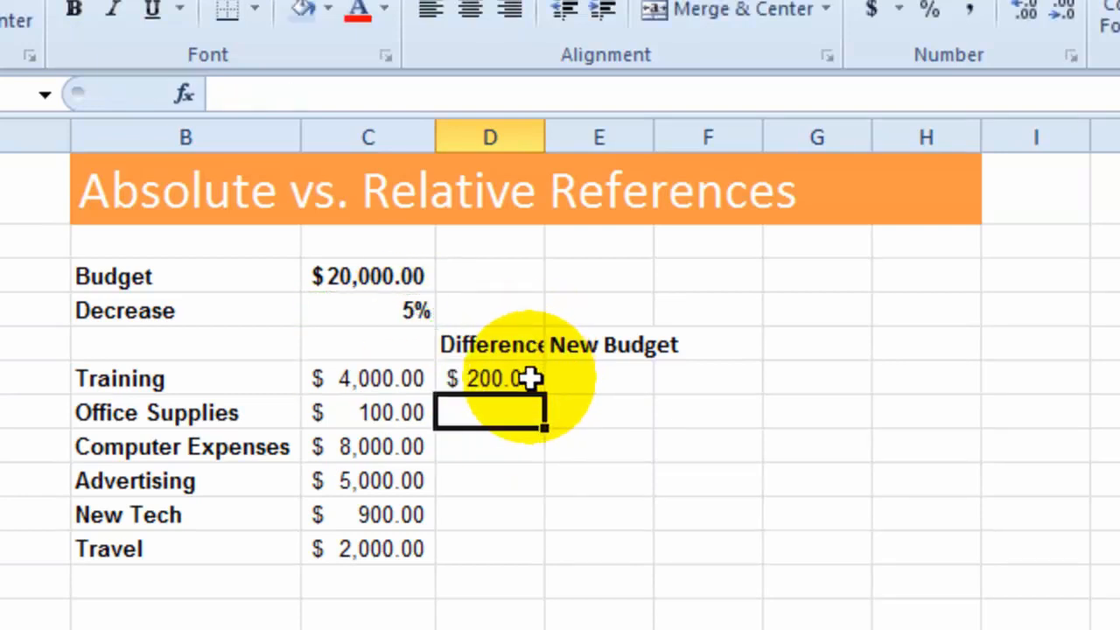
pyautogui.click(505, 387)
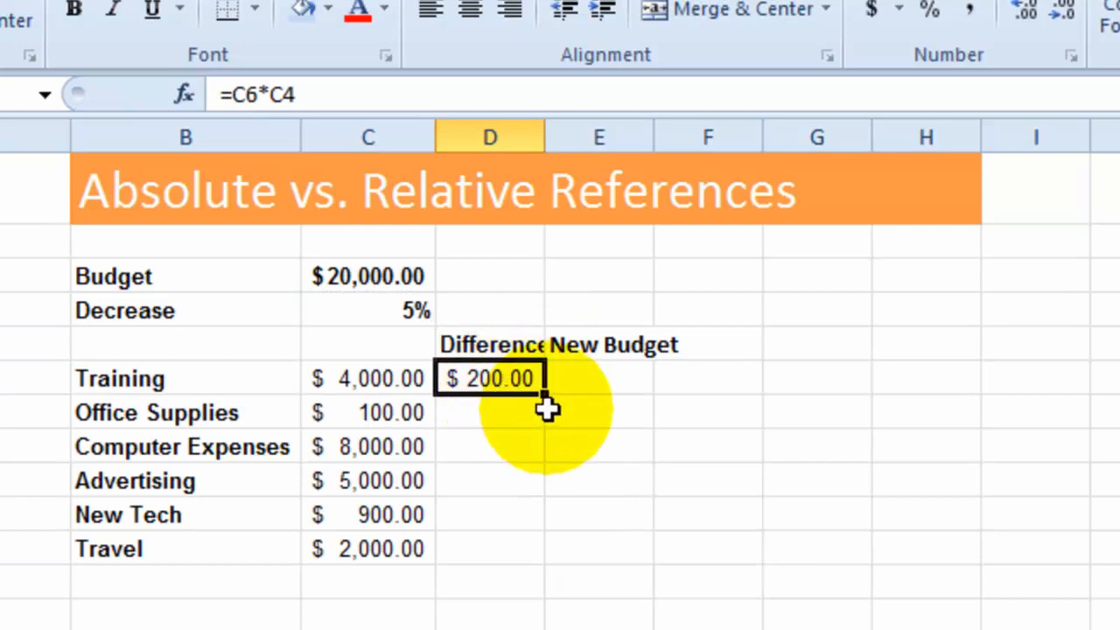
pyautogui.moveTo(544, 396); pyautogui.dragTo(534, 552)
# - Examine the copied Difference formulas for Office Supplies, Computer Expenses, Advertising and New Tech
pyautogui.click(499, 451)
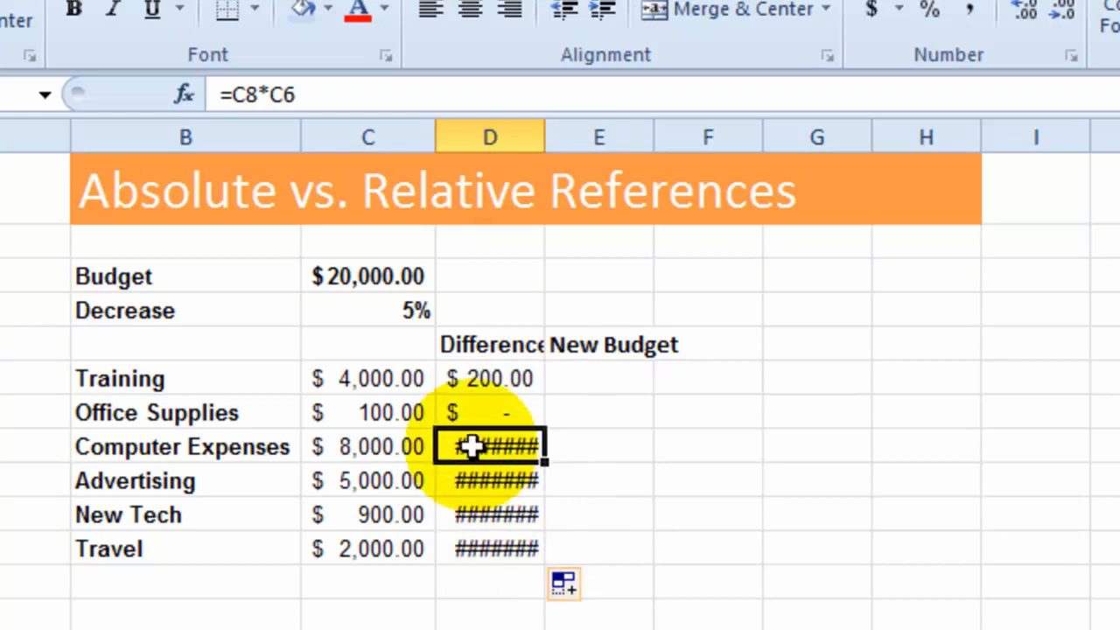
pyautogui.click(482, 413)
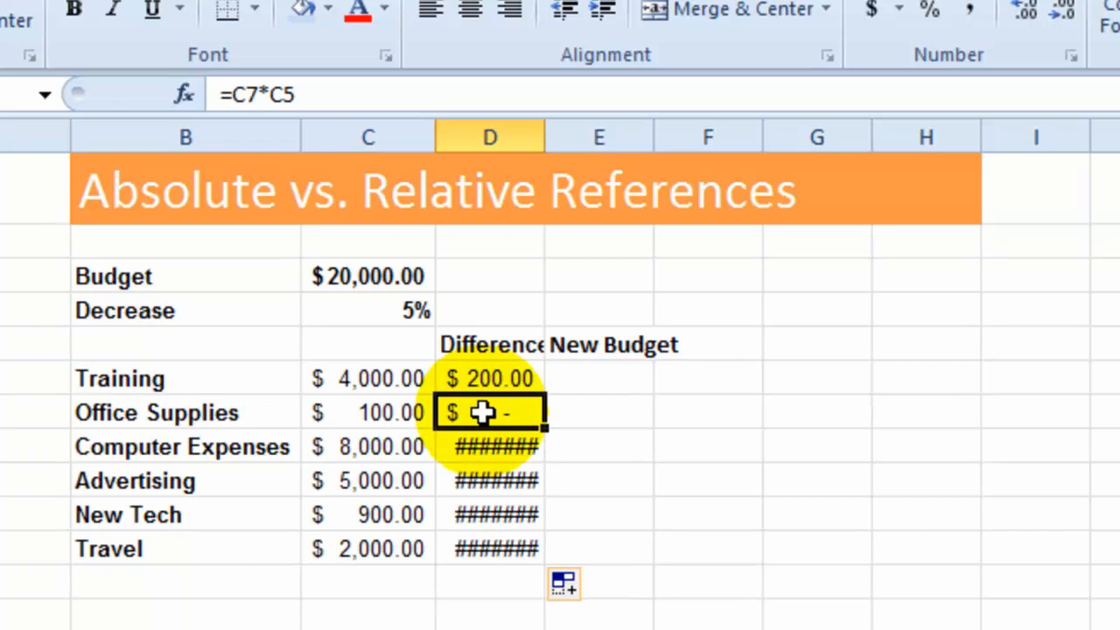
pyautogui.click(492, 451)
pyautogui.click(516, 483)
pyautogui.click(512, 513)
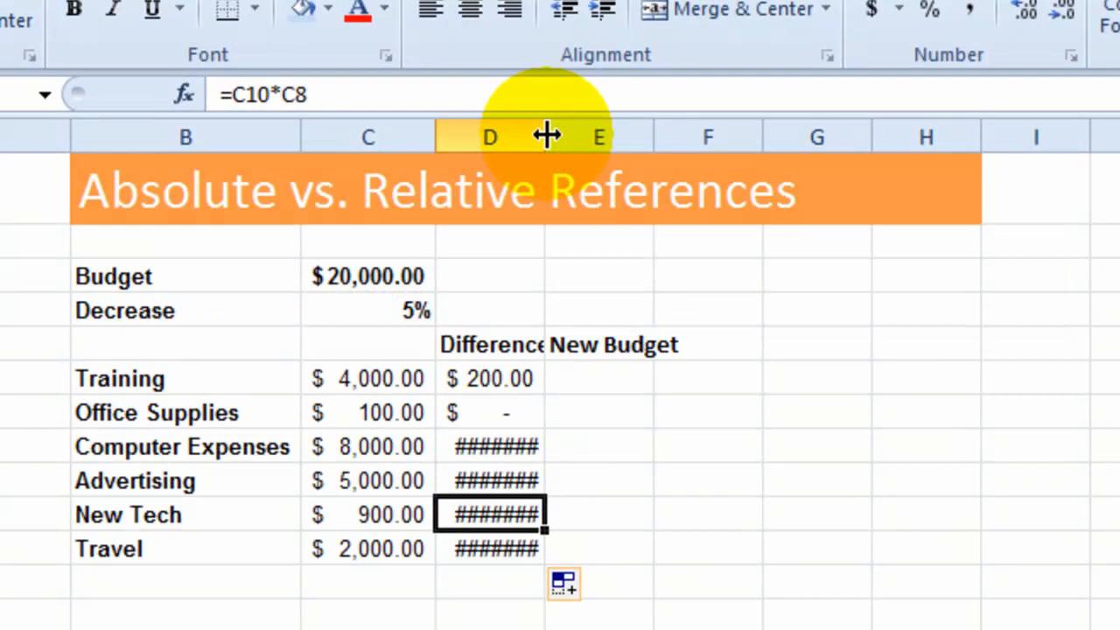
# - AutoFit the width of column D to its contents
pyautogui.moveTo(546, 134)
pyautogui.mouseDown()
pyautogui.moveTo(598, 120)
pyautogui.moveTo(635, 125)
pyautogui.moveTo(531, 131)
pyautogui.mouseUp()
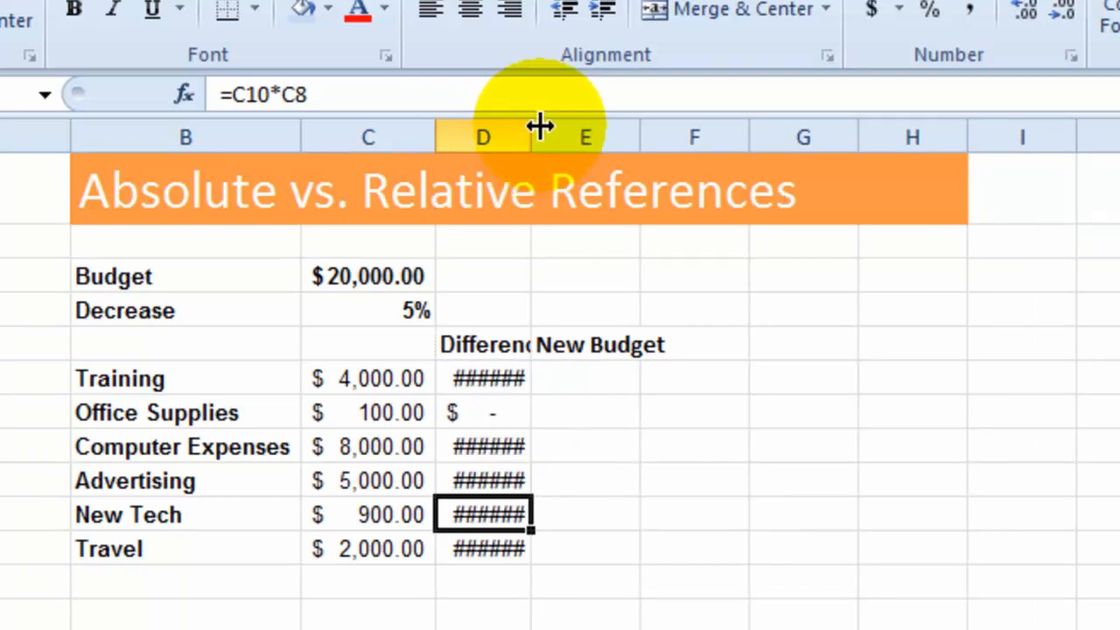
pyautogui.doubleClick(533, 132)
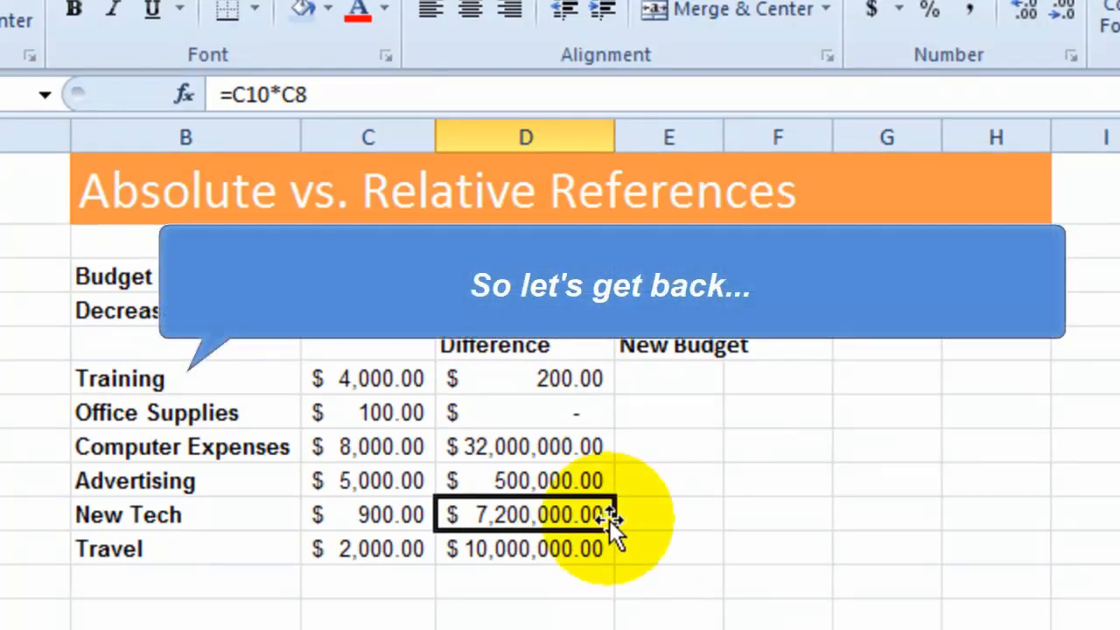
# - Inspect which cells the Travel difference formula in D11 references, leaving the formula as it was
pyautogui.click(548, 559)
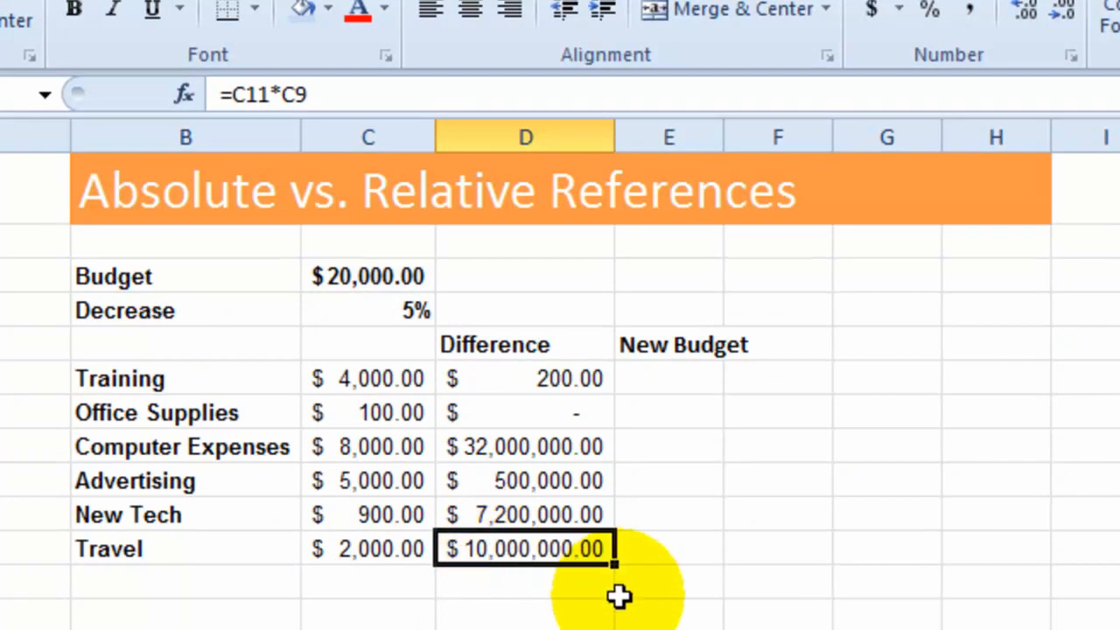
pyautogui.click(528, 549)
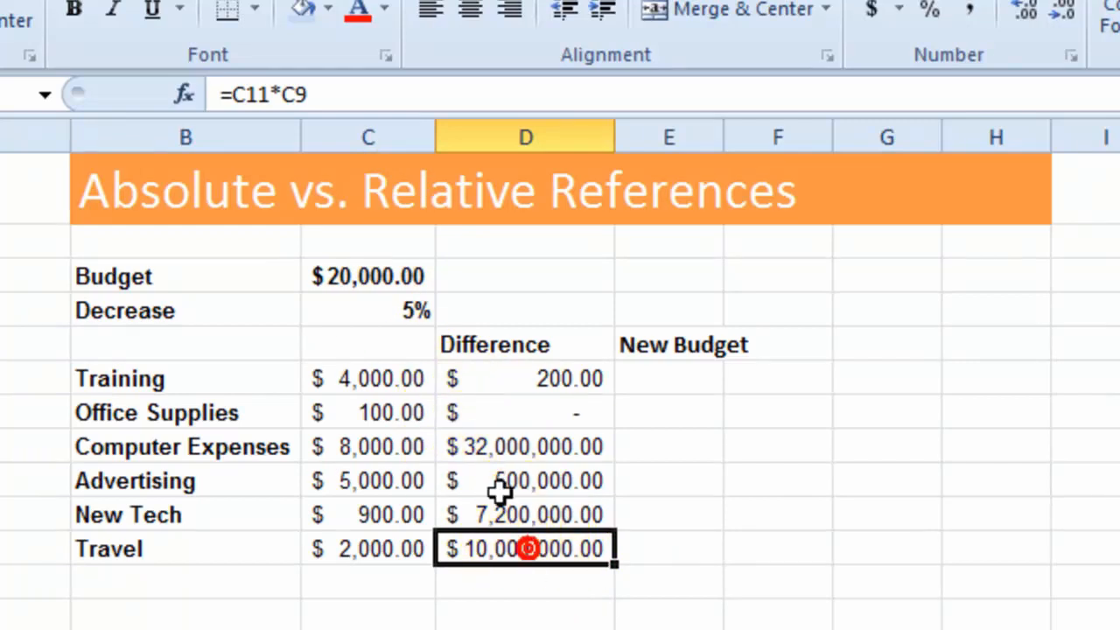
pyautogui.click(282, 95)
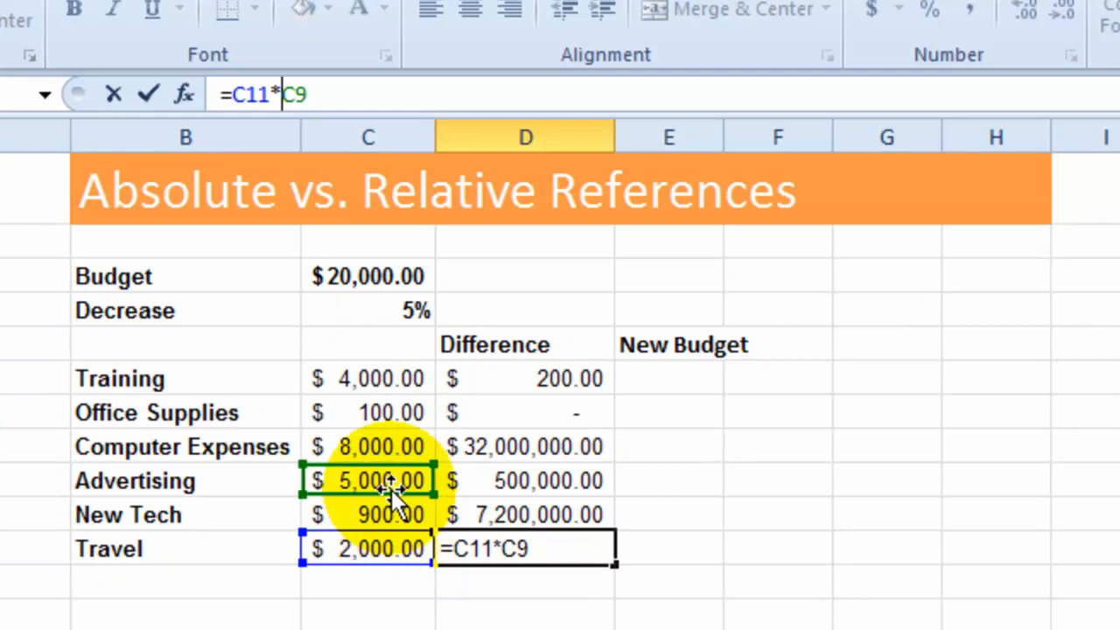
pyautogui.click(570, 383)
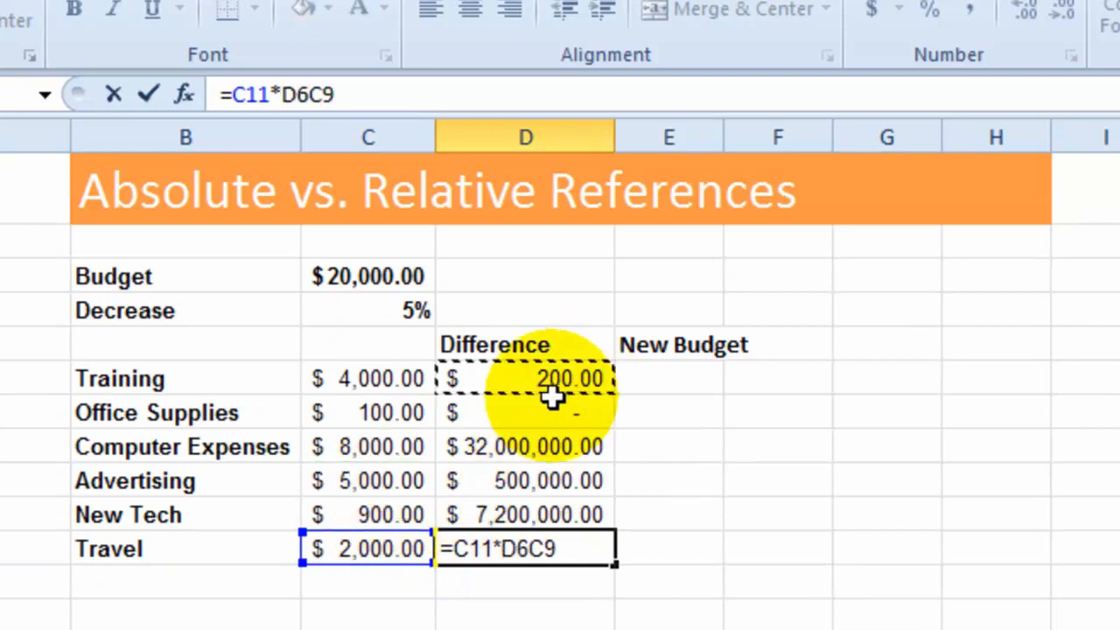
pyautogui.press('Escape')
# - Compare the cell references in the Difference formulas D6, D7 and D8 without changing them
pyautogui.click(584, 378)
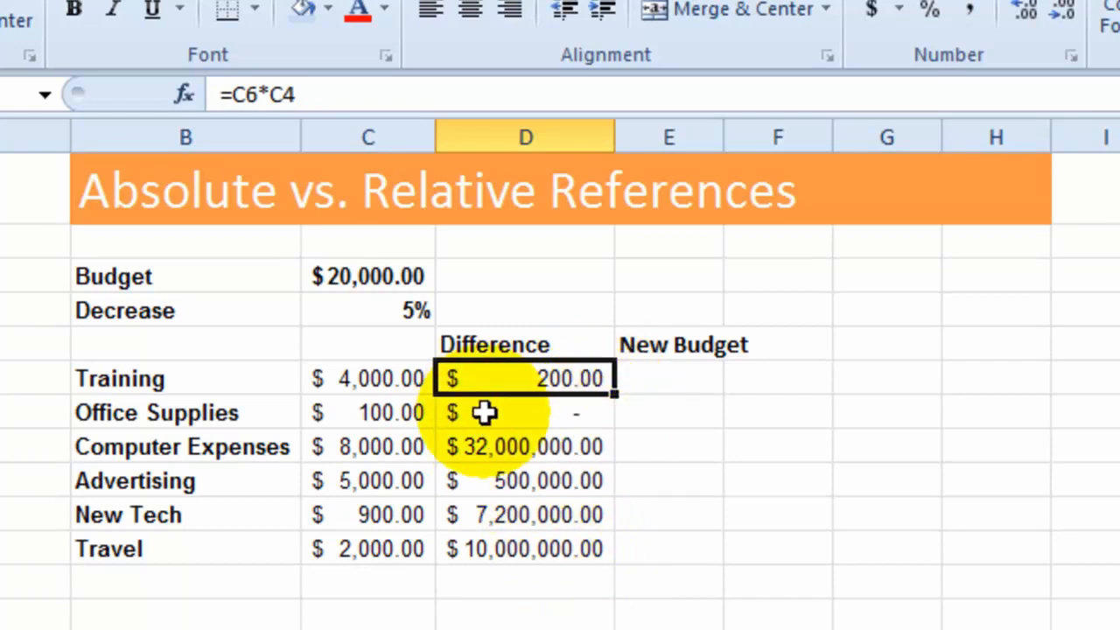
pyautogui.click(526, 423)
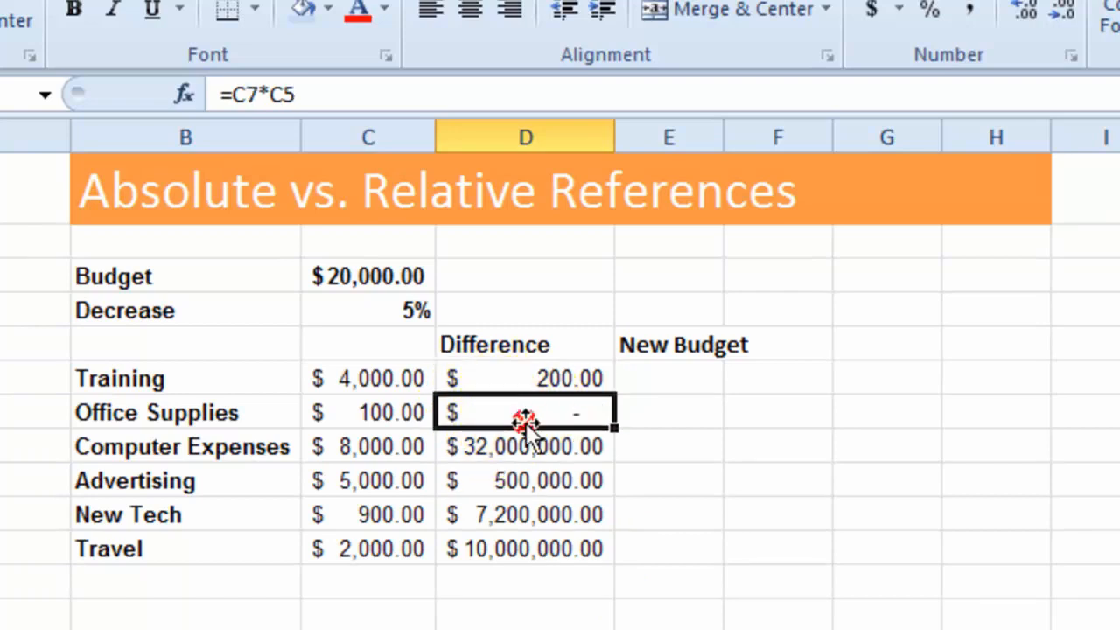
pyautogui.click(244, 95)
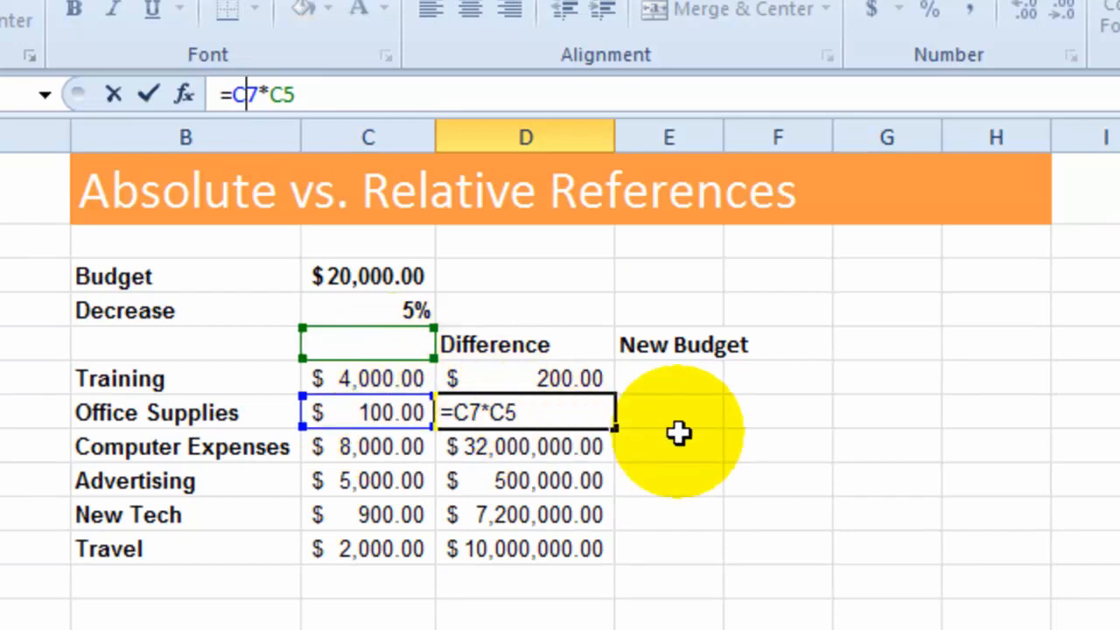
pyautogui.hotkey('ctrl', 'Return')
pyautogui.click(560, 445)
pyautogui.click(248, 96)
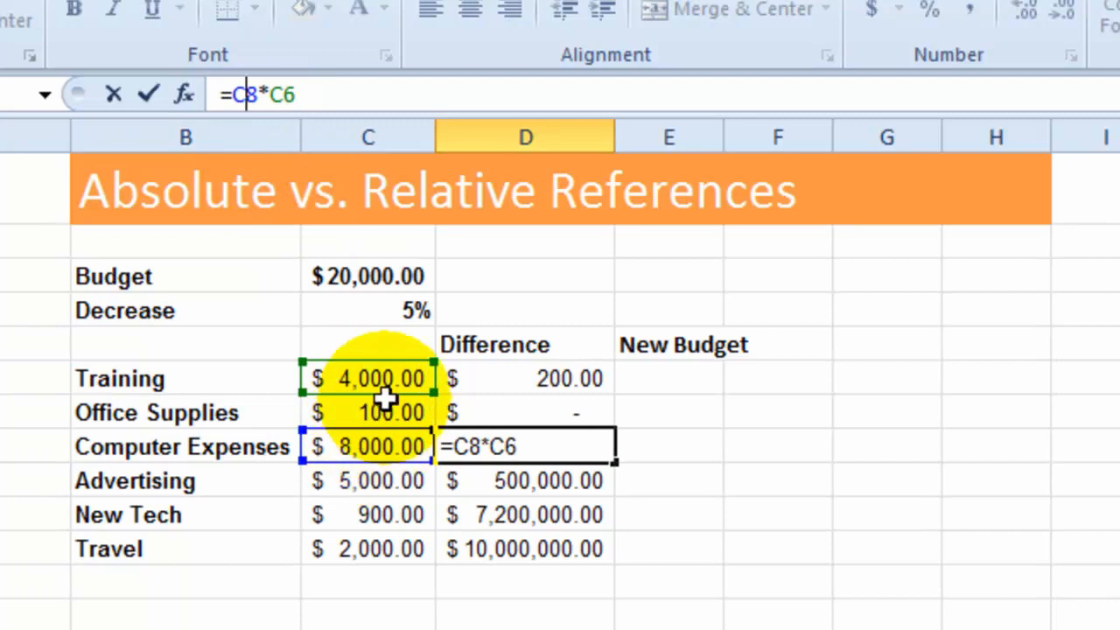
pyautogui.hotkey('ctrl', 'Return')
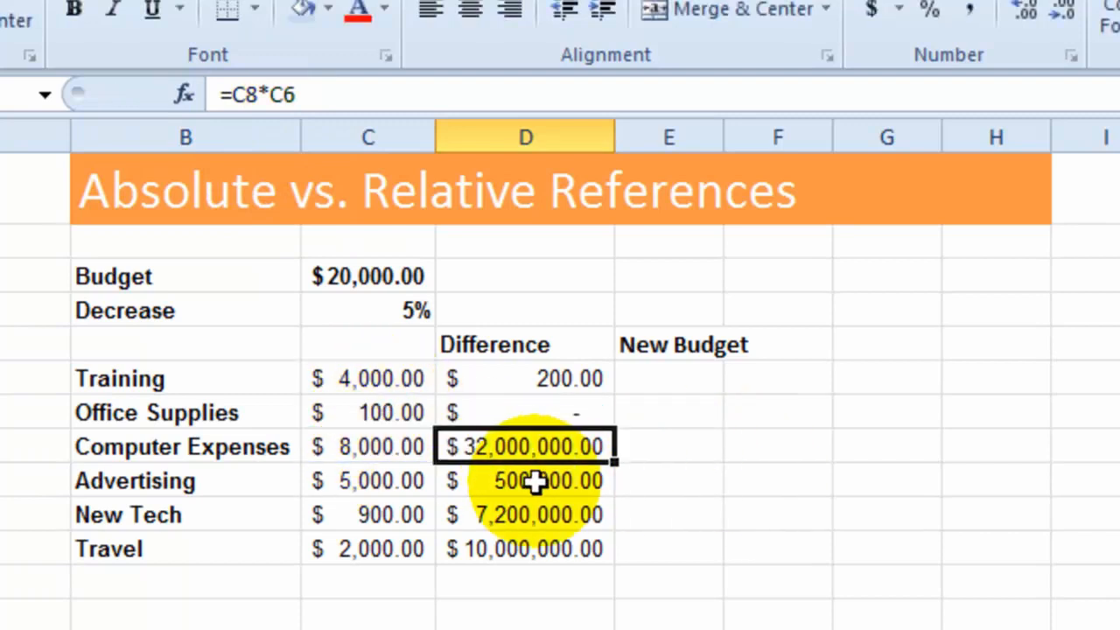
# - Delete the copied Difference formulas in D7:D11 and select the Training difference in D6
pyautogui.click(563, 401)
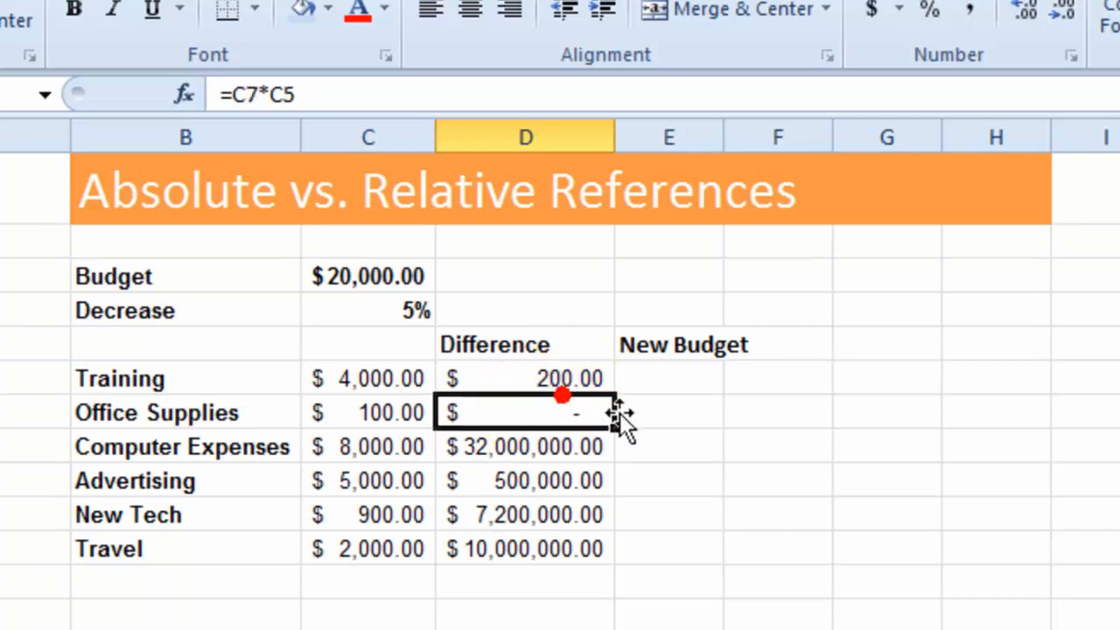
pyautogui.click(549, 378)
pyautogui.moveTo(553, 412); pyautogui.dragTo(560, 535)
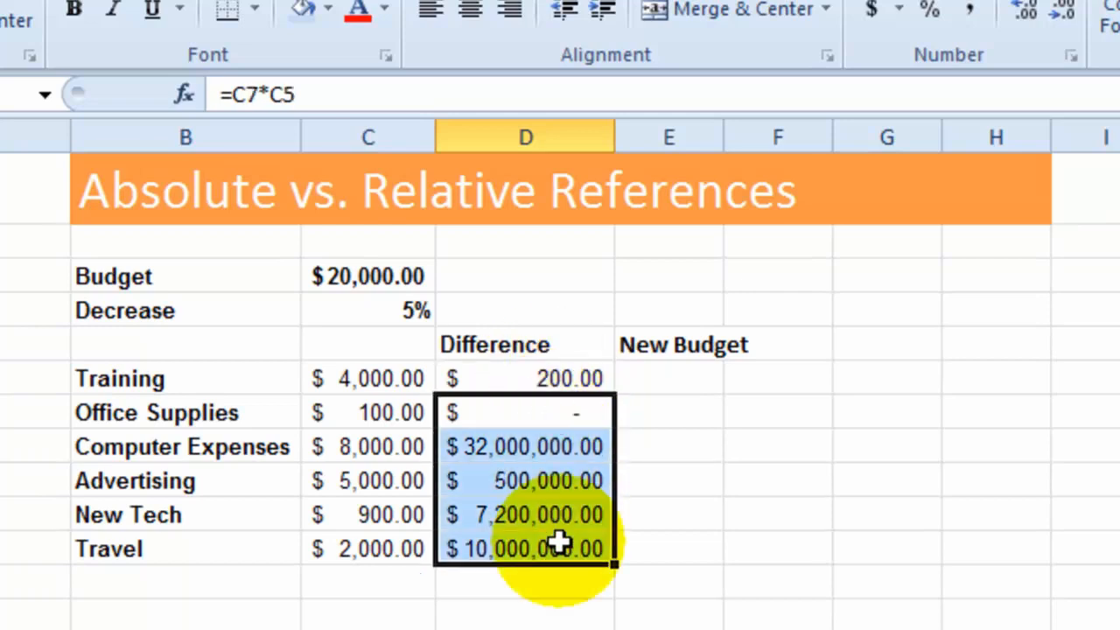
pyautogui.press('Delete')
pyautogui.click(566, 380)
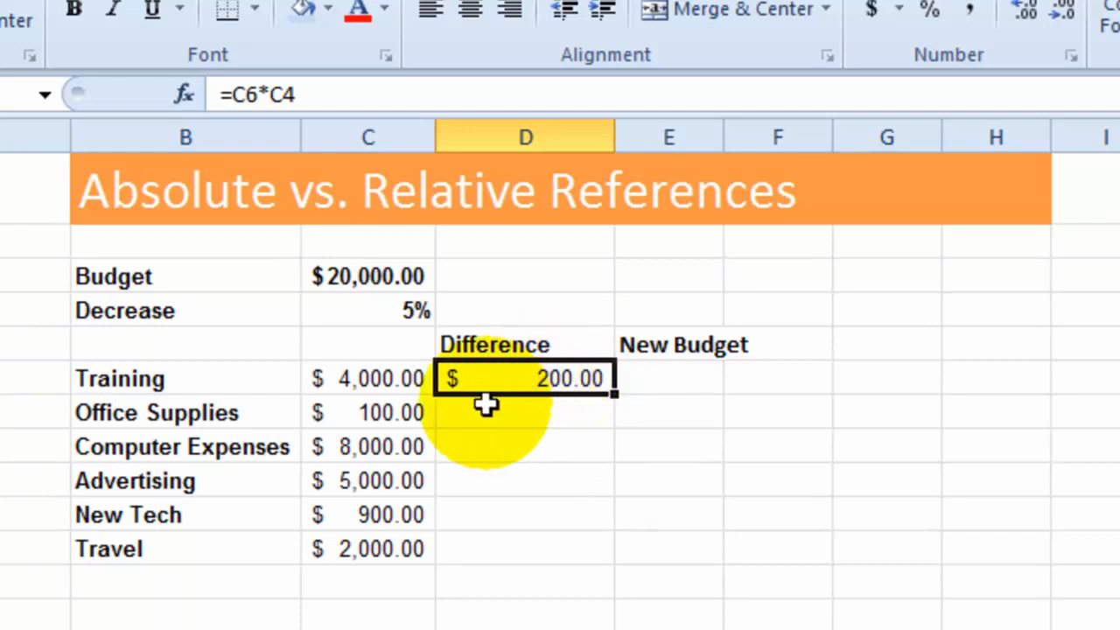
# - Examine the C4 reference in the Training Difference formula in D6 without changing it
pyautogui.click(284, 95)
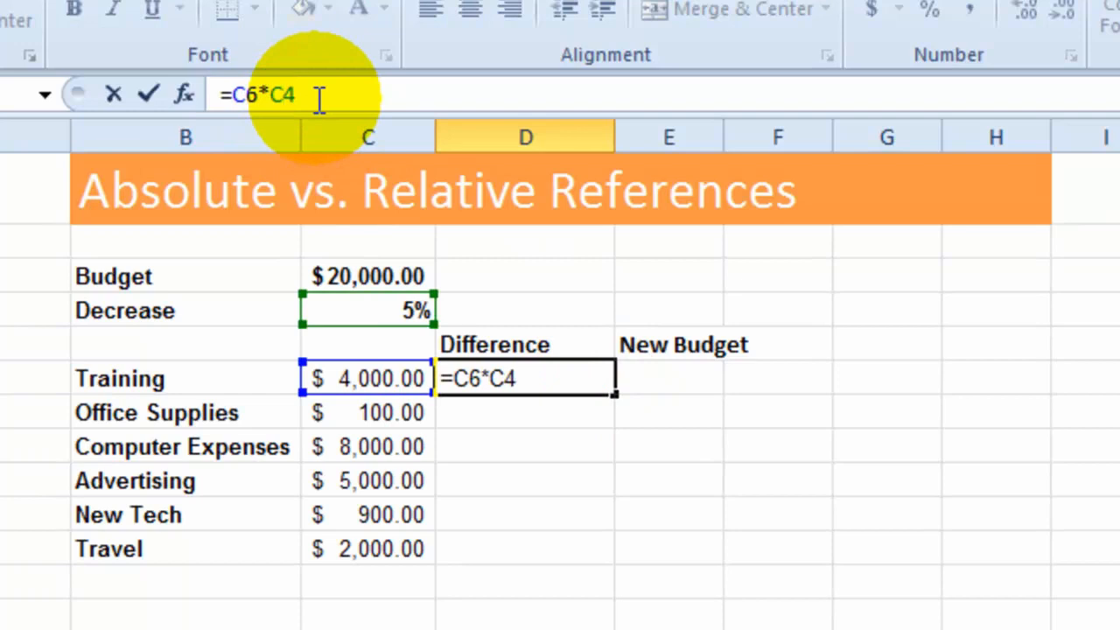
pyautogui.doubleClick(281, 94)
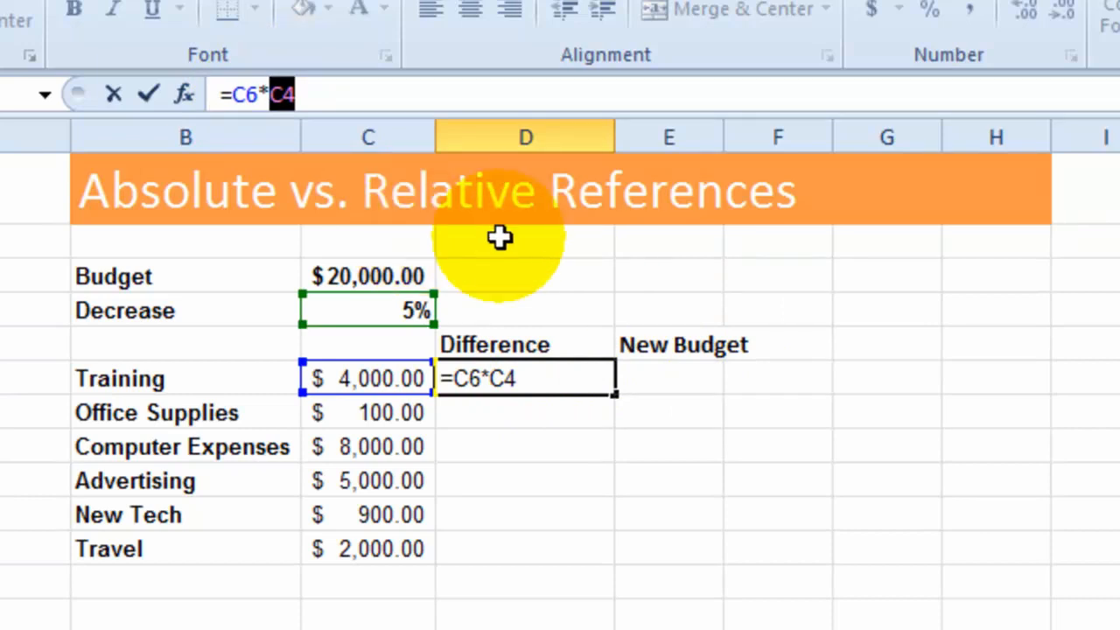
pyautogui.click(1072, 273)
pyautogui.press('Escape')
# - Enter the label "Relative reference" in I3 with the example c4 beside it in J3
pyautogui.click(1072, 269)
pyautogui.write('Relative reference')
pyautogui.press('Tab')
pyautogui.moveTo(711, 77); pyautogui.dragTo(853, 94)
pyautogui.write('c4')
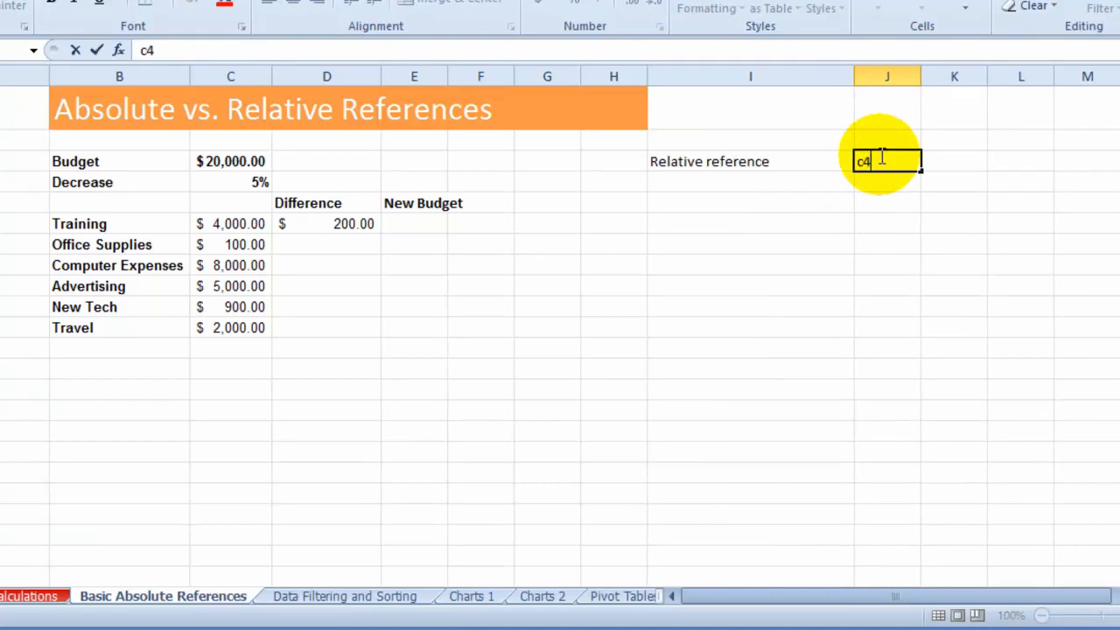
pyautogui.press('Return')
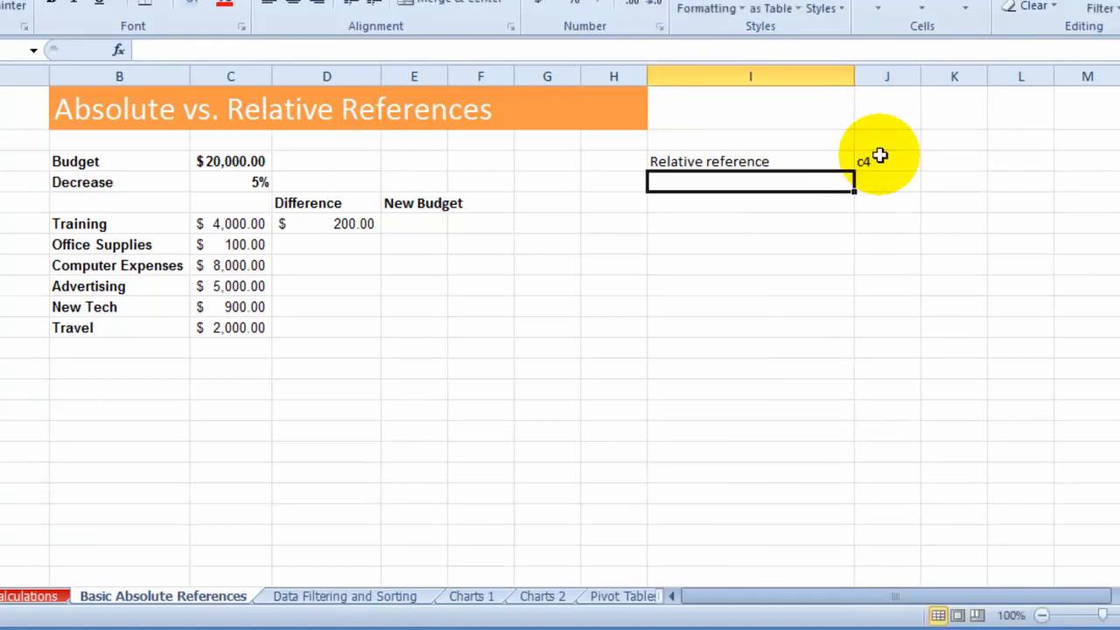
# - Enter the label "Absolute Reference" in I4 with the example $c$4 beside it in J4
pyautogui.write('Absolute Reference')
pyautogui.press('Tab')
pyautogui.keyDown('shift'); pyautogui.click(880, 156); pyautogui.keyUp('shift')
pyautogui.write('$')
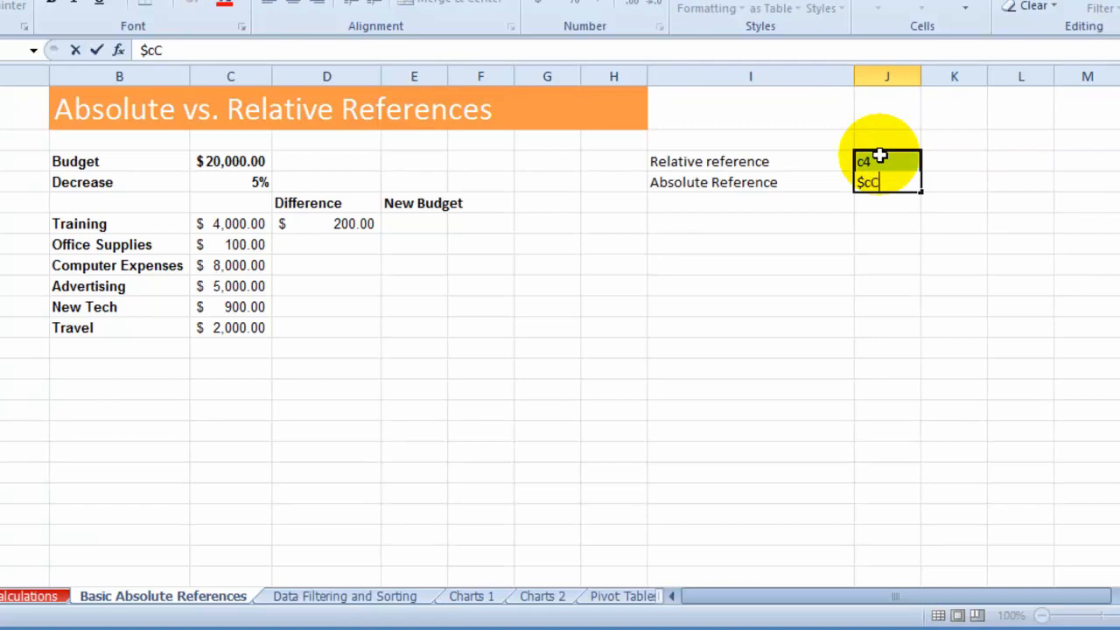
pyautogui.write('c$4')
pyautogui.press('Return')
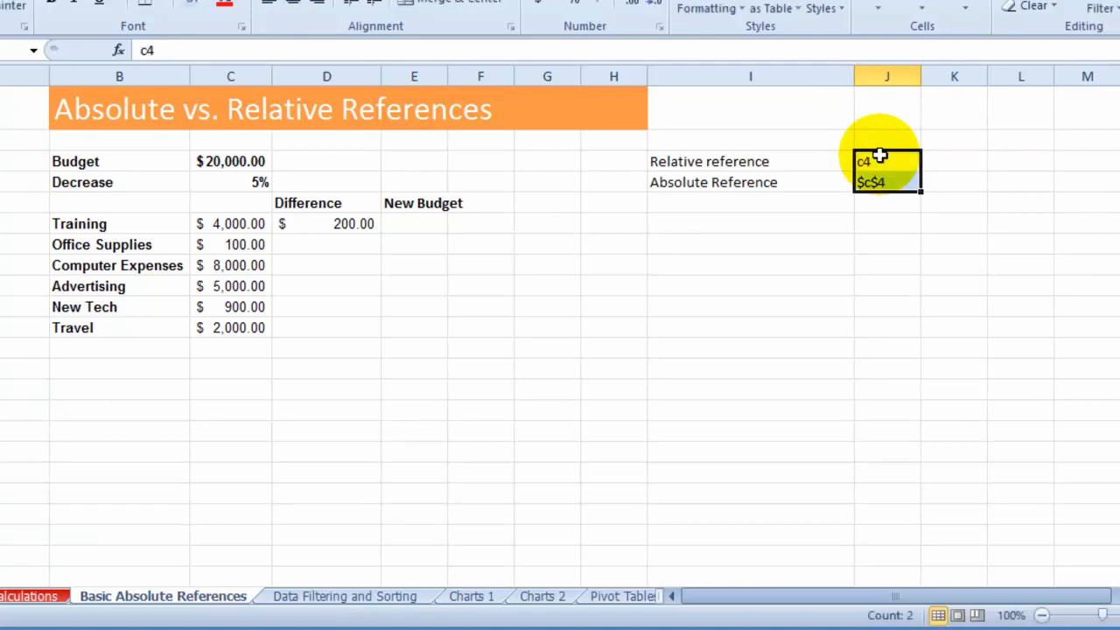
# - Enter the label "Mixed references" in I5 with the example "C$4 or $c4" beside it in J5
pyautogui.click(772, 205)
pyautogui.write('Mixed')
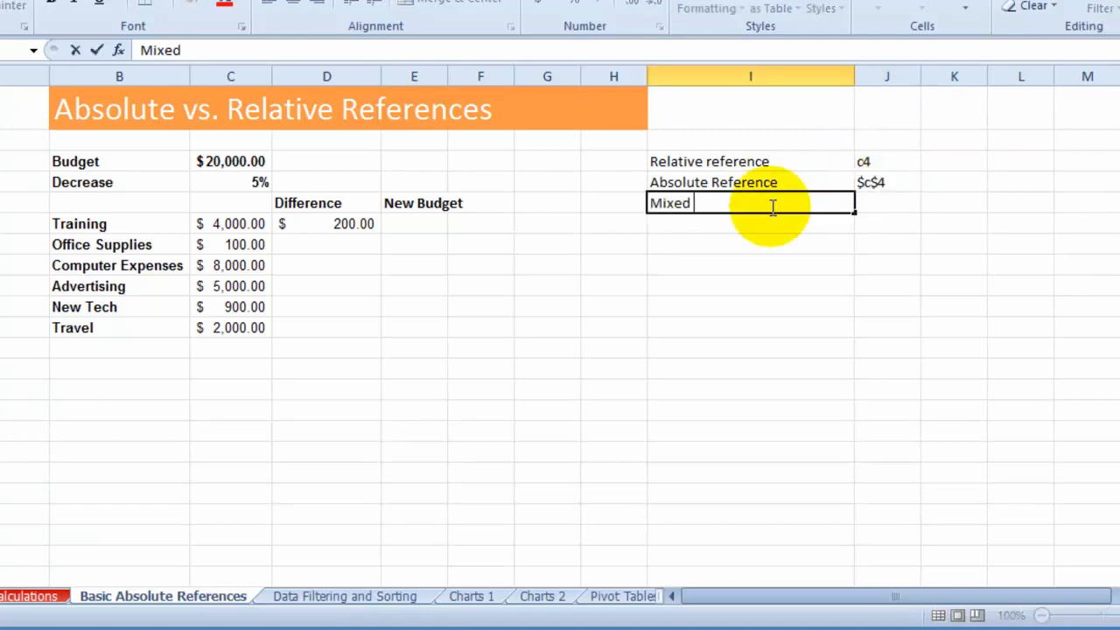
pyautogui.write(' references')
pyautogui.press('Tab')
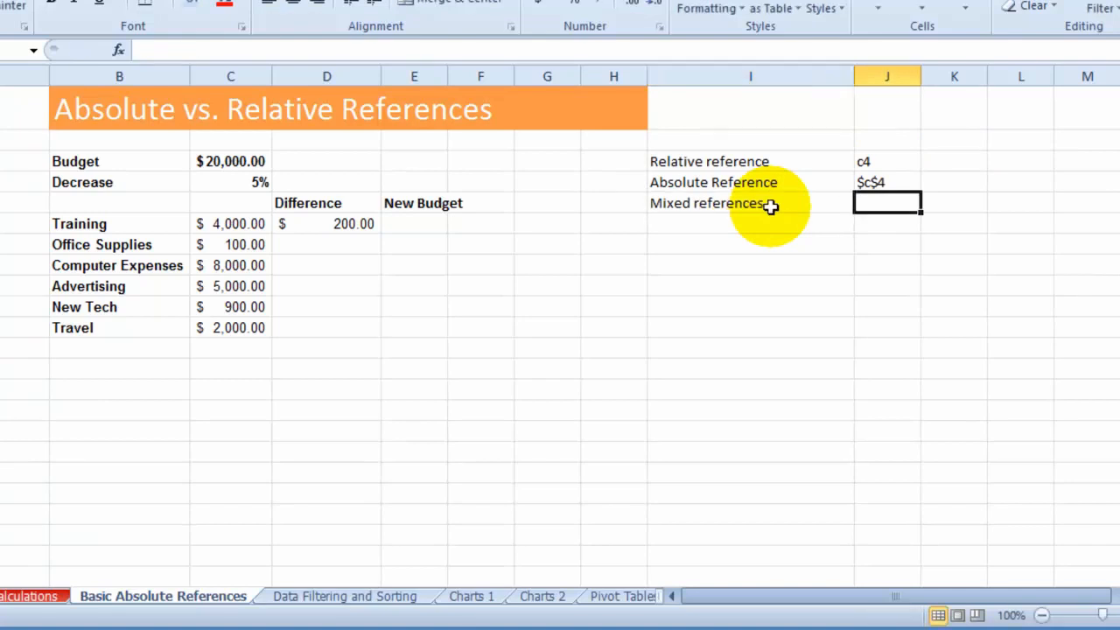
pyautogui.click(881, 187)
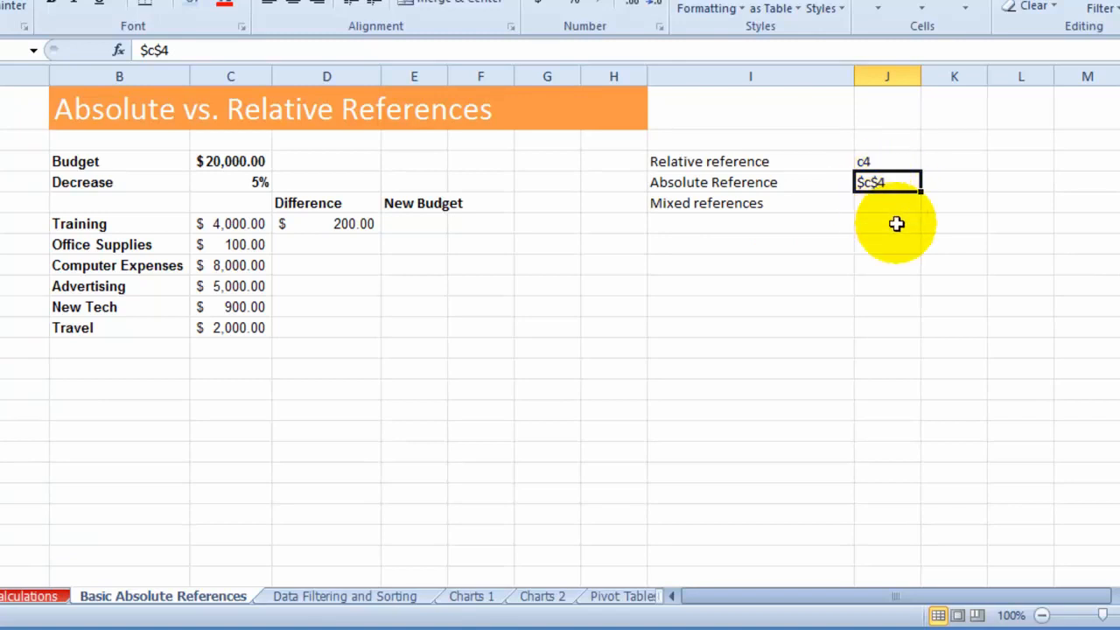
pyautogui.click(887, 207)
pyautogui.write('C4')
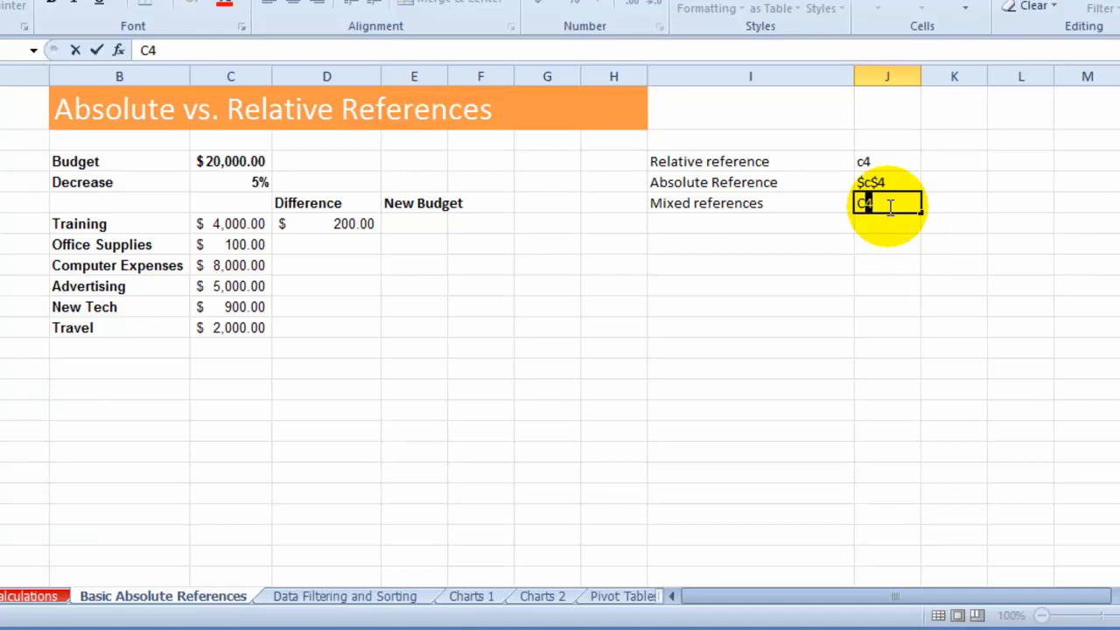
pyautogui.write('$4 or')
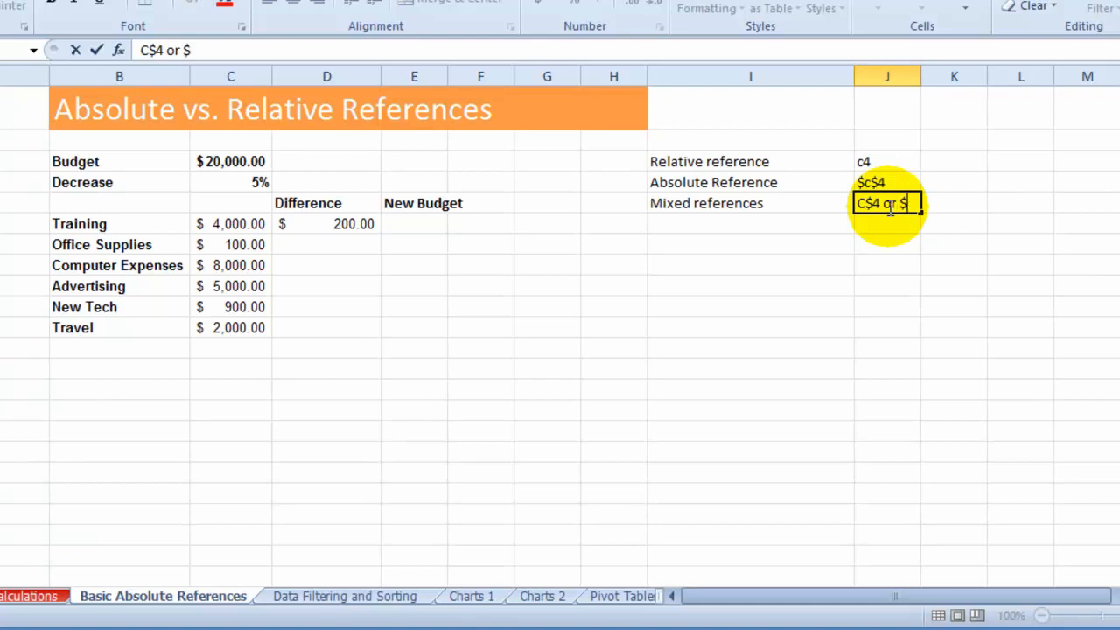
pyautogui.write(' $c4')
pyautogui.press('Return')
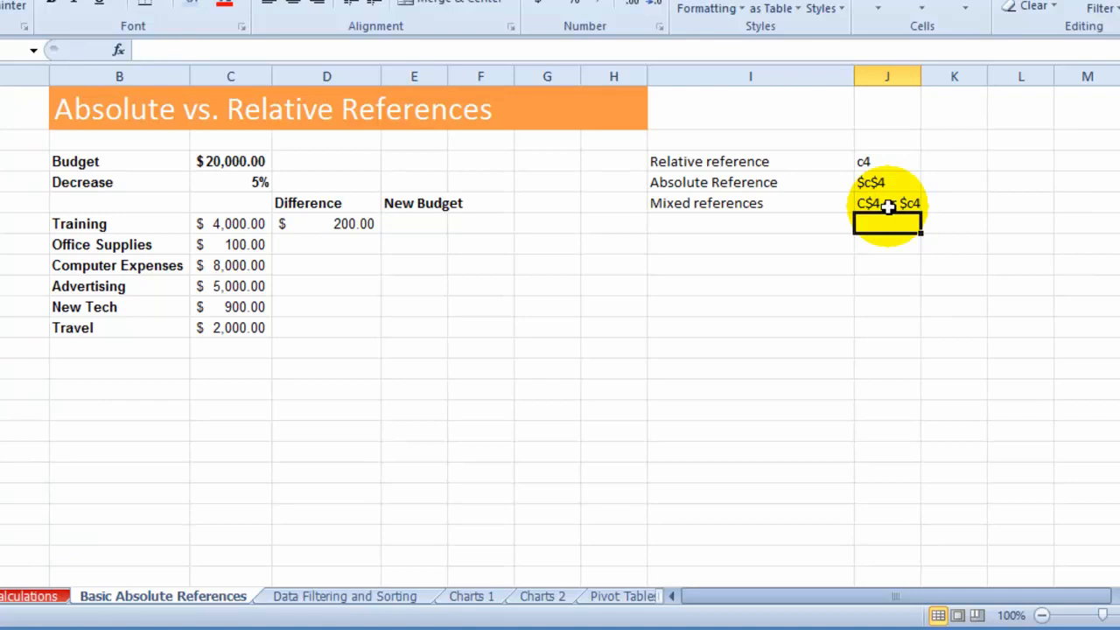
# - Cycle the C4 reference in the D6 formula through $C$4, C$4 and $C4 back to relative C4
pyautogui.click(348, 225)
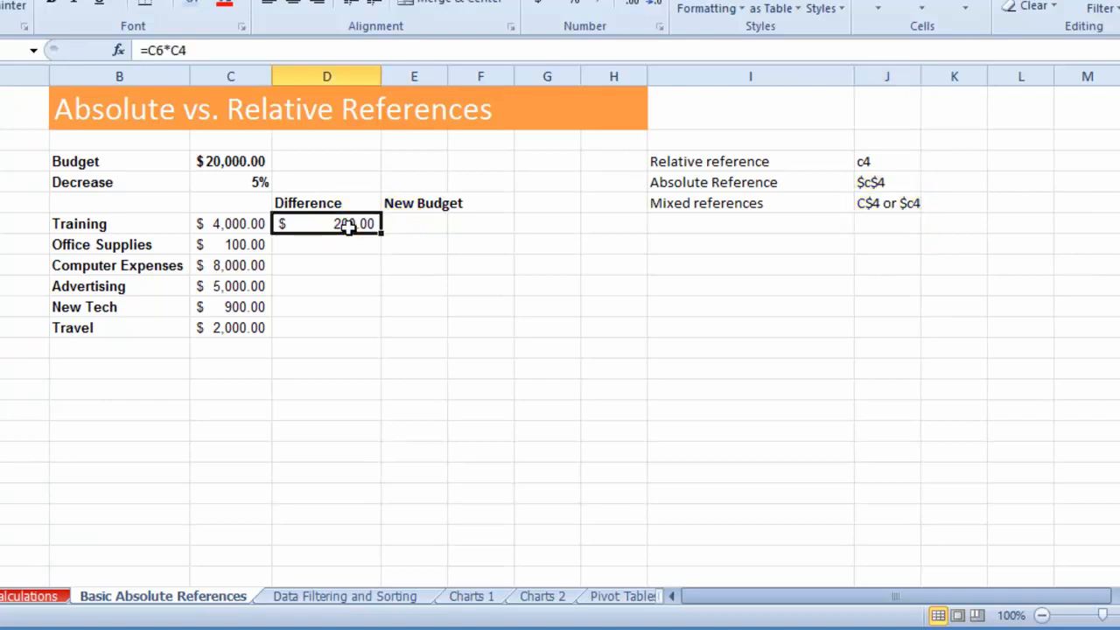
pyautogui.click(250, 182)
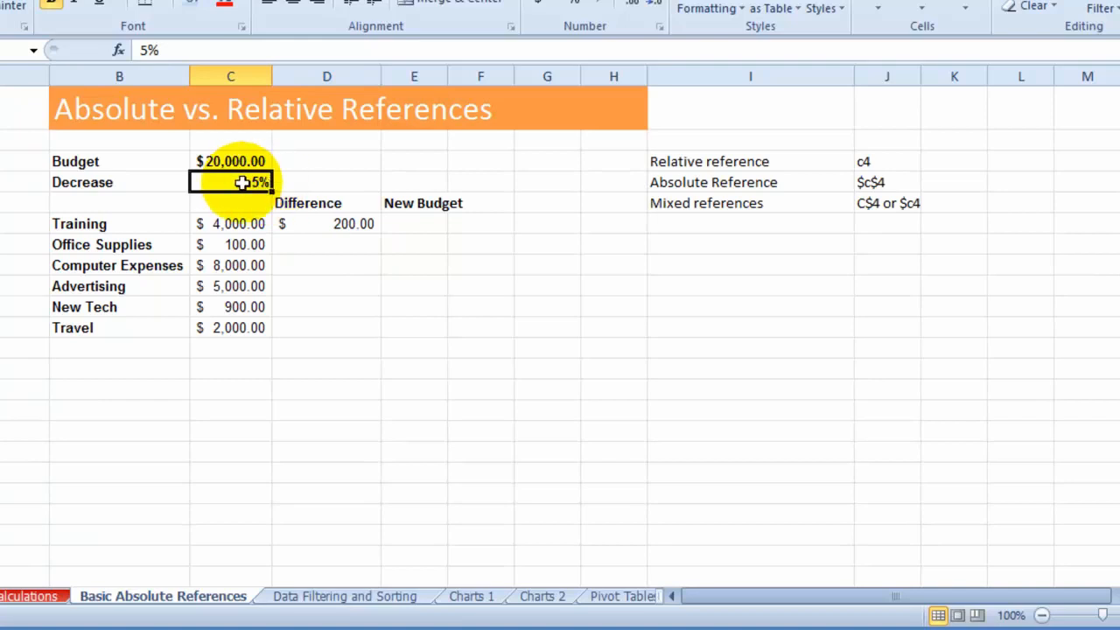
pyautogui.click(321, 225)
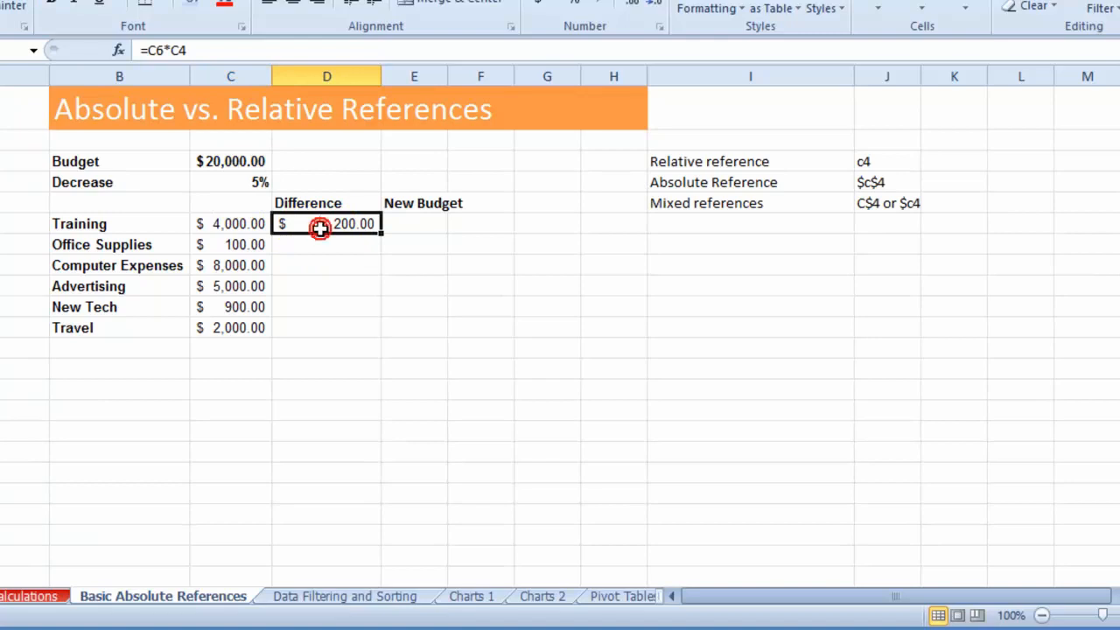
pyautogui.click(176, 54)
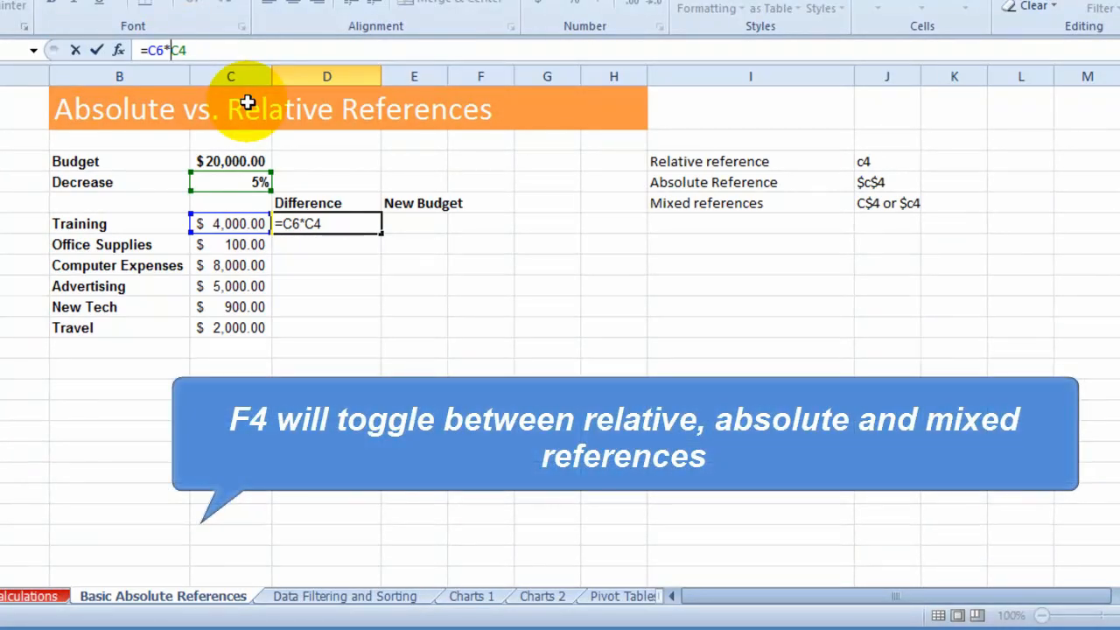
pyautogui.press('F4')
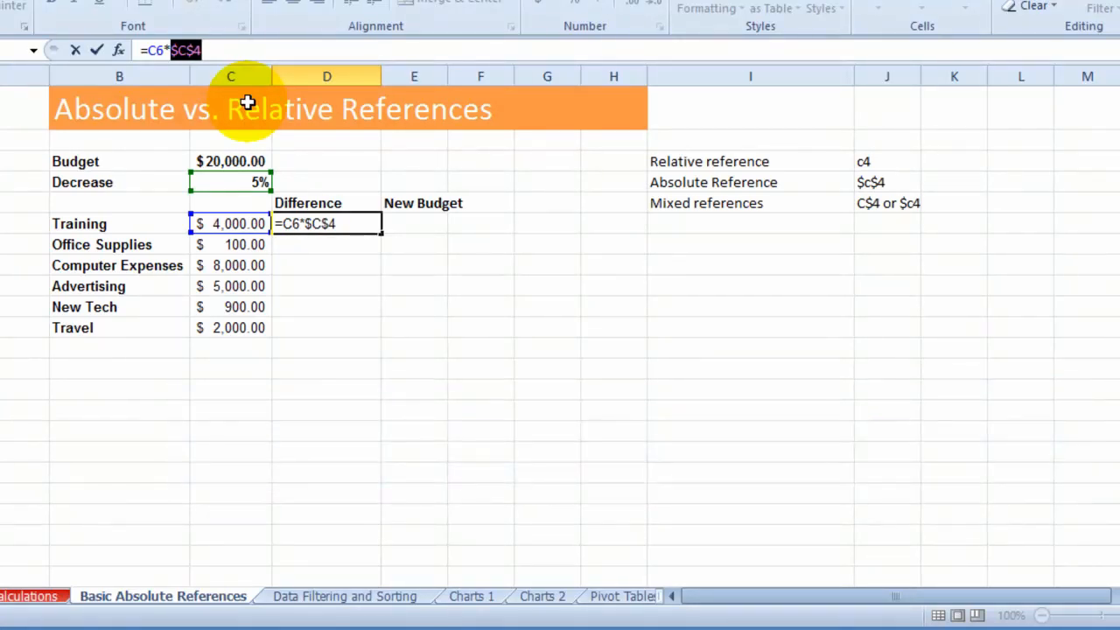
pyautogui.press('F4')
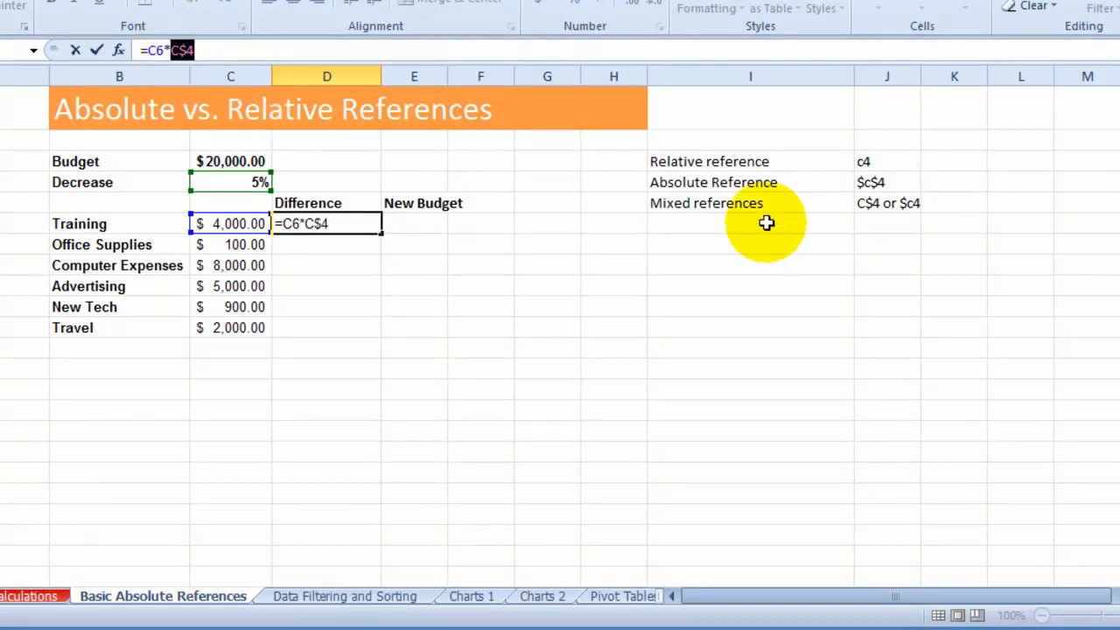
pyautogui.press('F4')
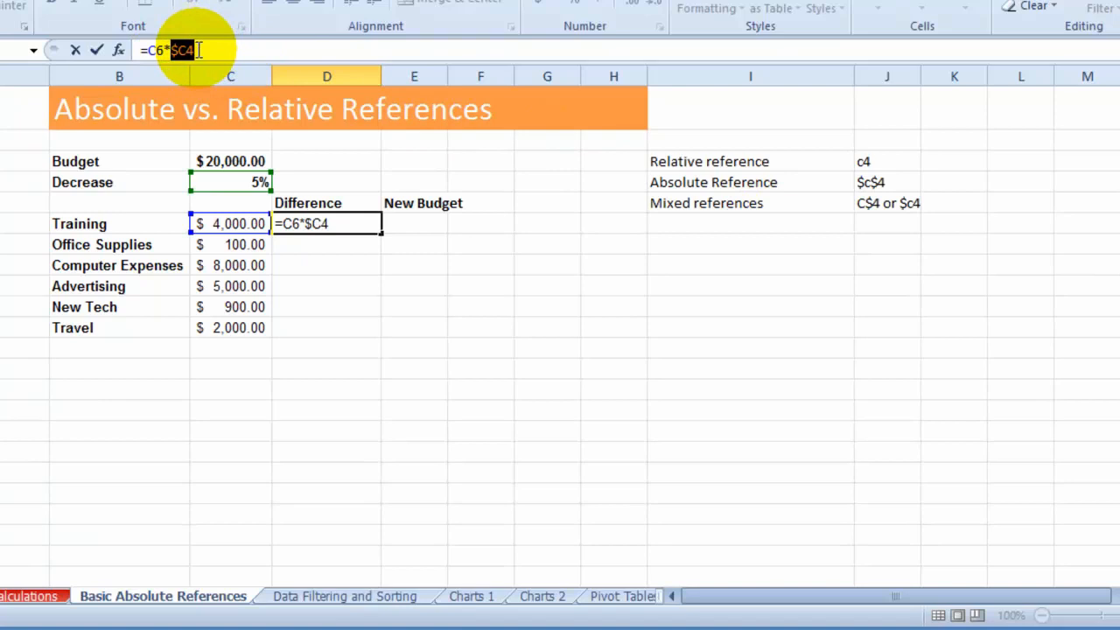
pyautogui.press('F4')
# - Make the C4 reference absolute in the Training Difference formula in D6, giving =C6*$C$4
pyautogui.click(191, 50)
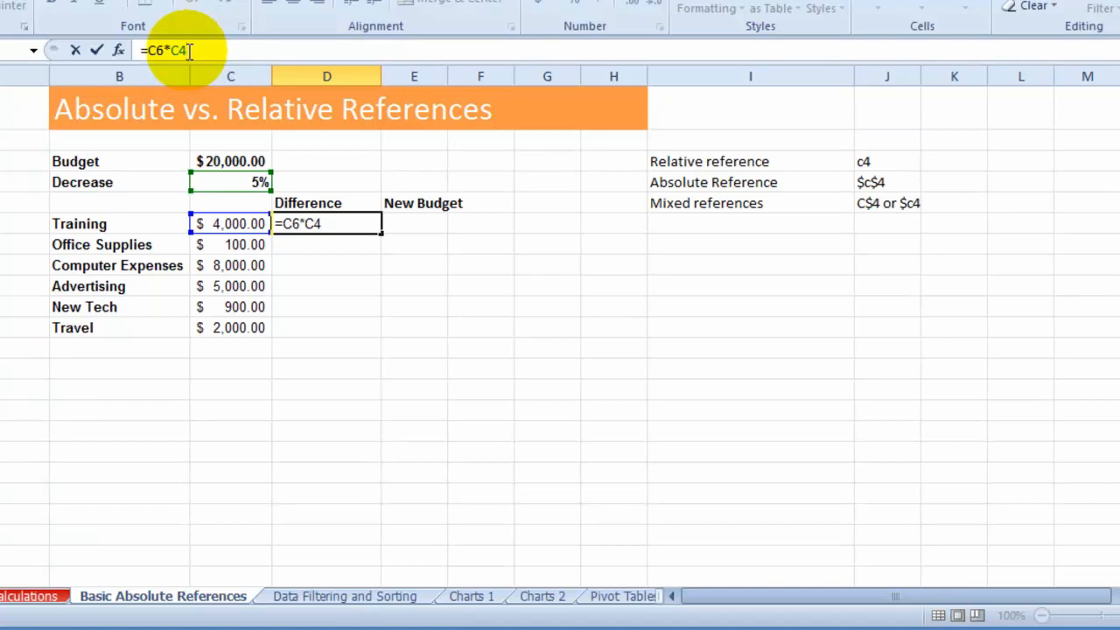
pyautogui.press('F4')
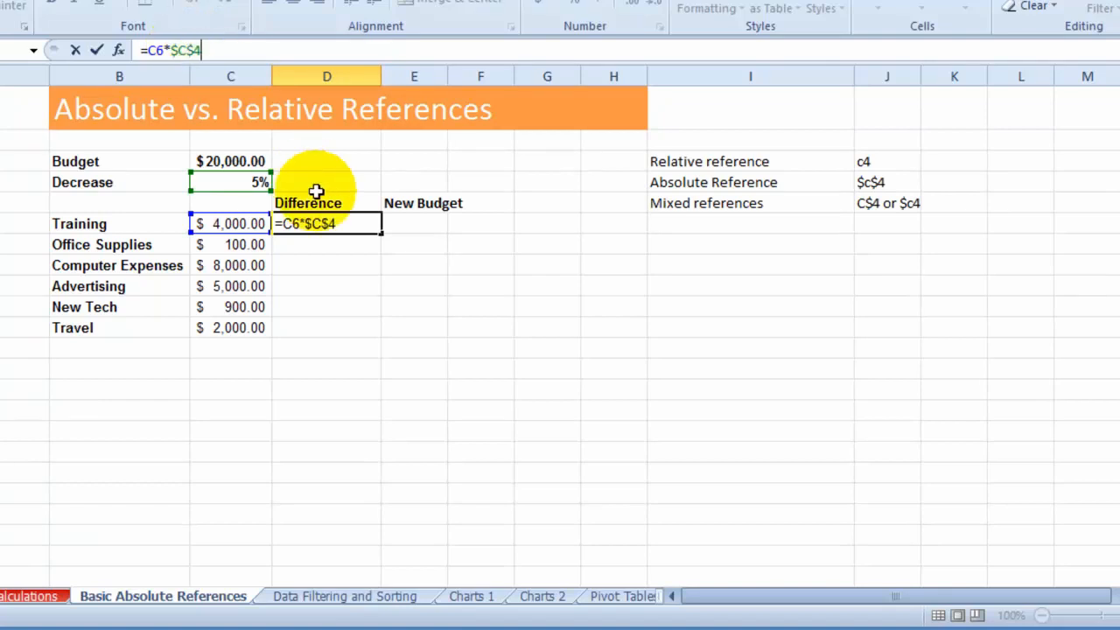
pyautogui.press('Return')
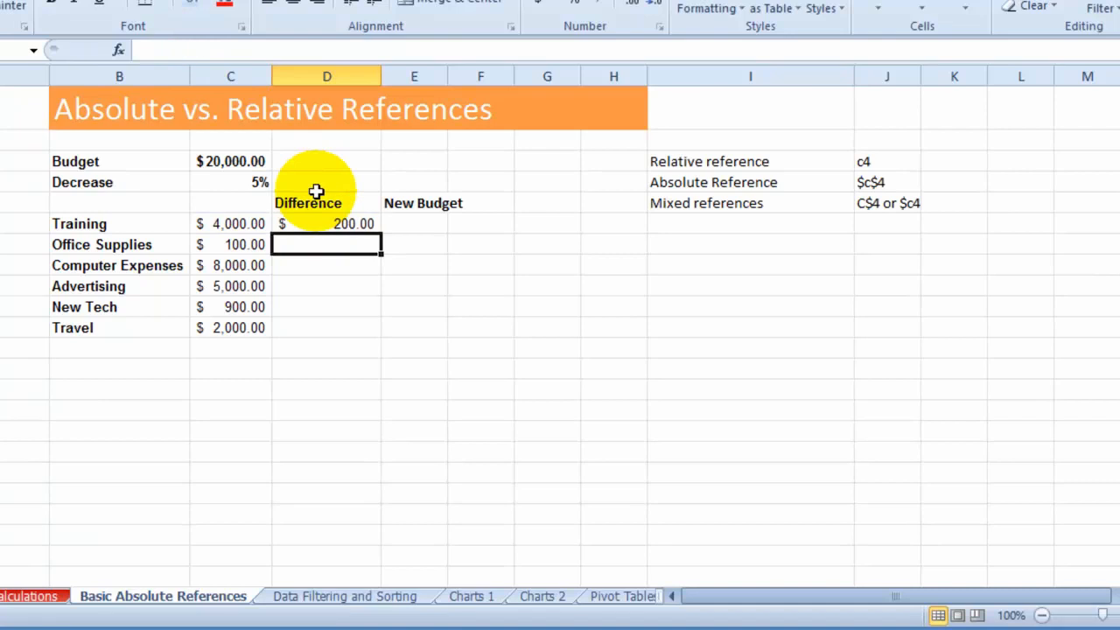
# - Fill the Difference formula from D6 down to D11 and check the copied formula for Advertising in D9
pyautogui.click(328, 224)
pyautogui.moveTo(382, 235); pyautogui.dragTo(370, 333)
pyautogui.click(352, 278)
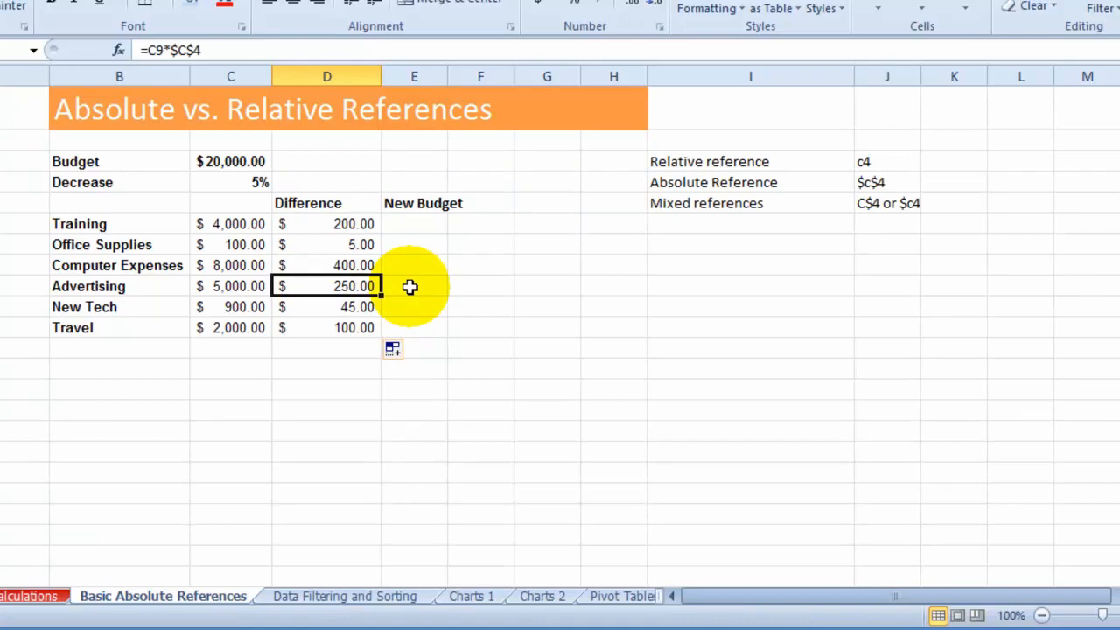
pyautogui.click(345, 223)
# - Set the Decrease percentage in C4 to 7%
pyautogui.click(225, 184)
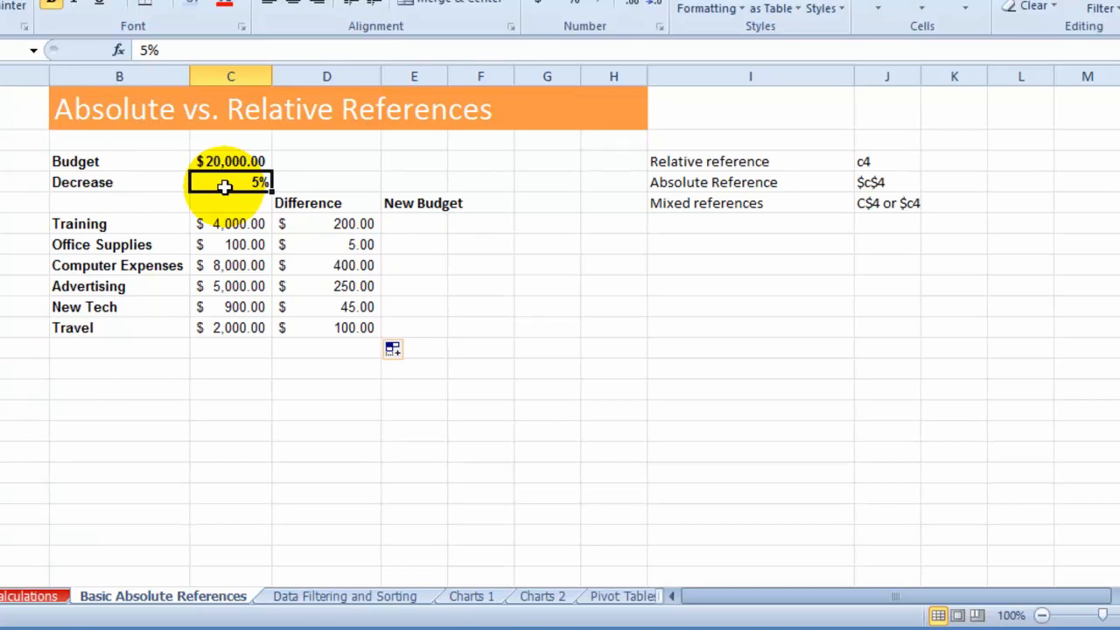
pyautogui.write('7')
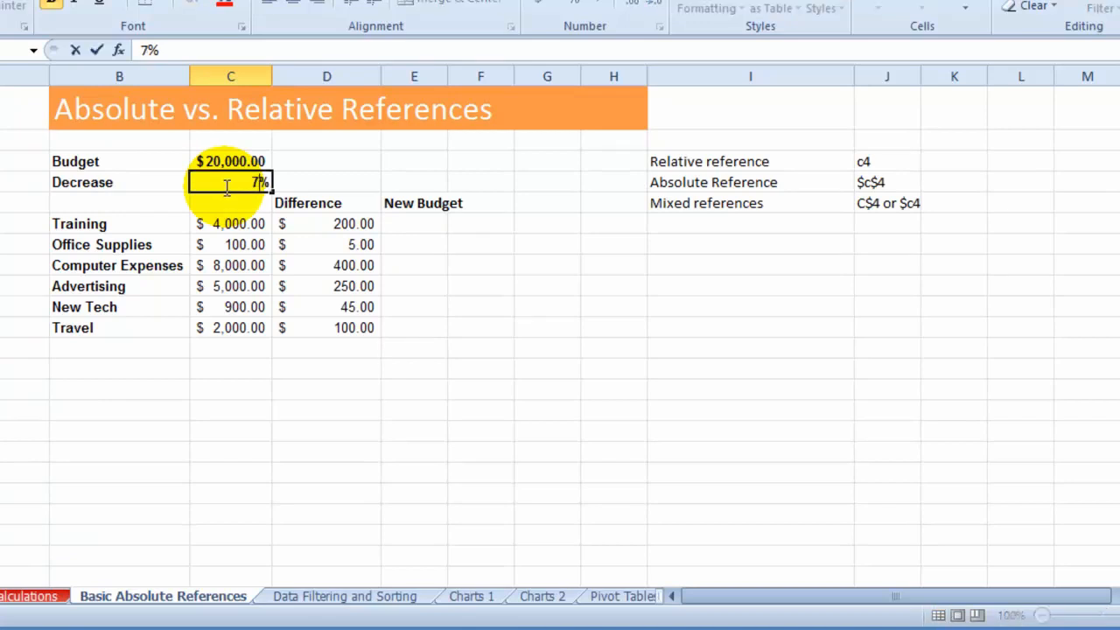
pyautogui.press('Return')
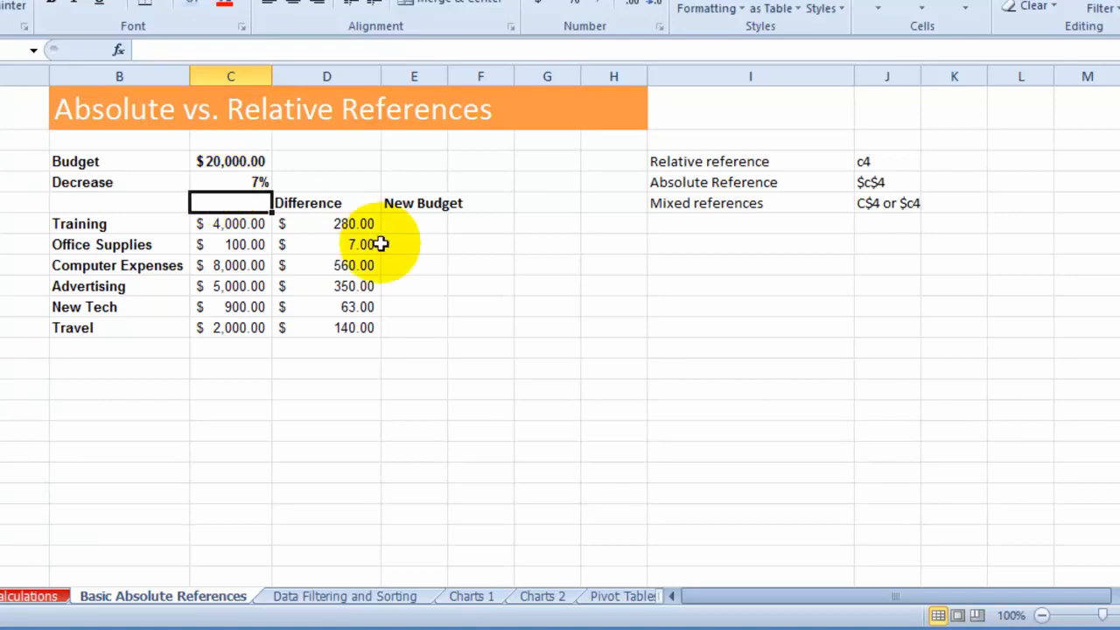
# - Change the Decrease percentage in C4 to 9%
pyautogui.press('Up')
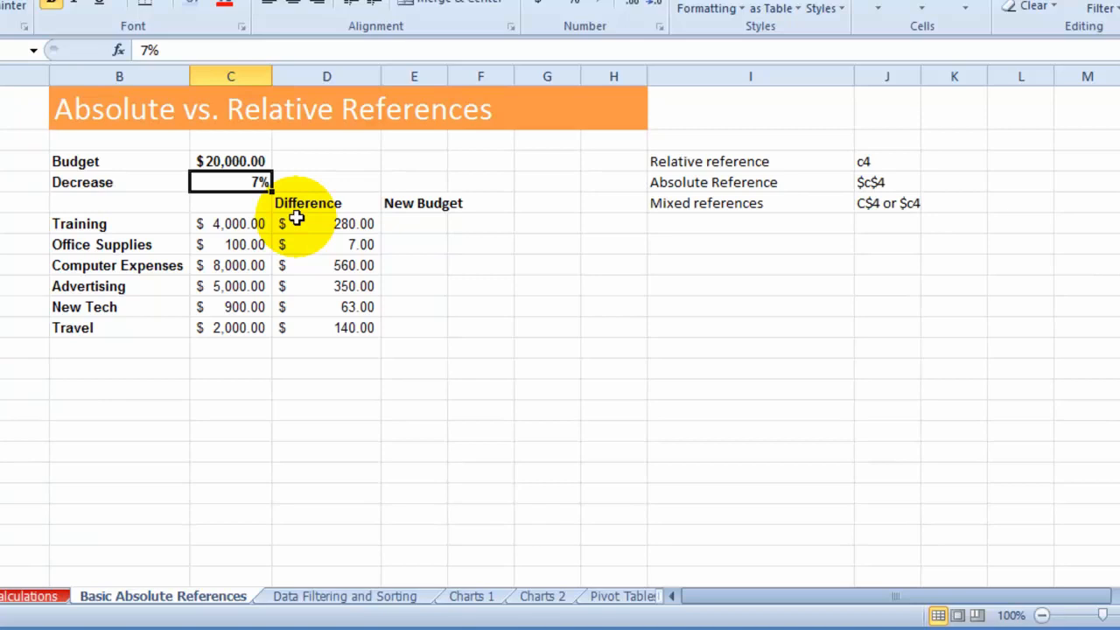
pyautogui.write('9')
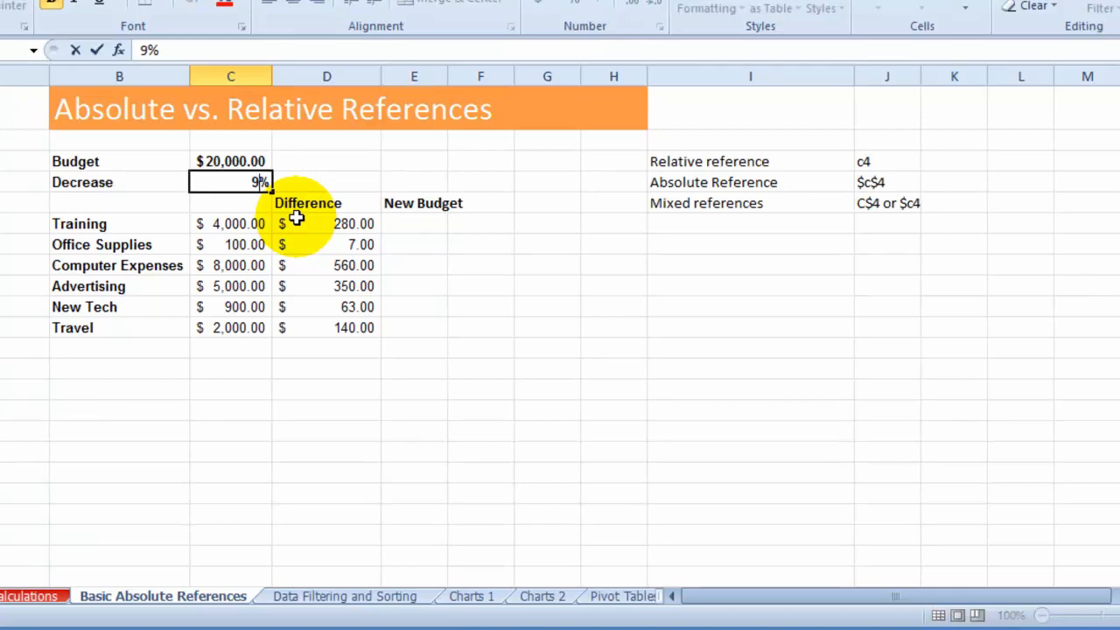
pyautogui.press('Return')
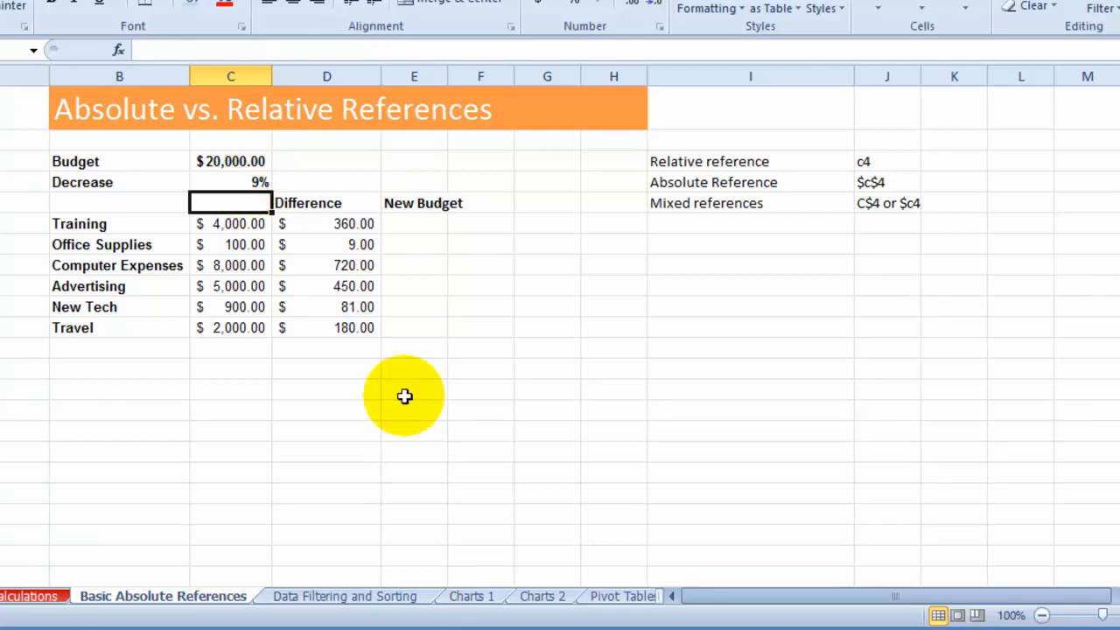
# - Examine the Training Difference formula, the Decrease cell C4 with its neighbours in row 4, and the mixed reference example in J5
pyautogui.click(313, 186)
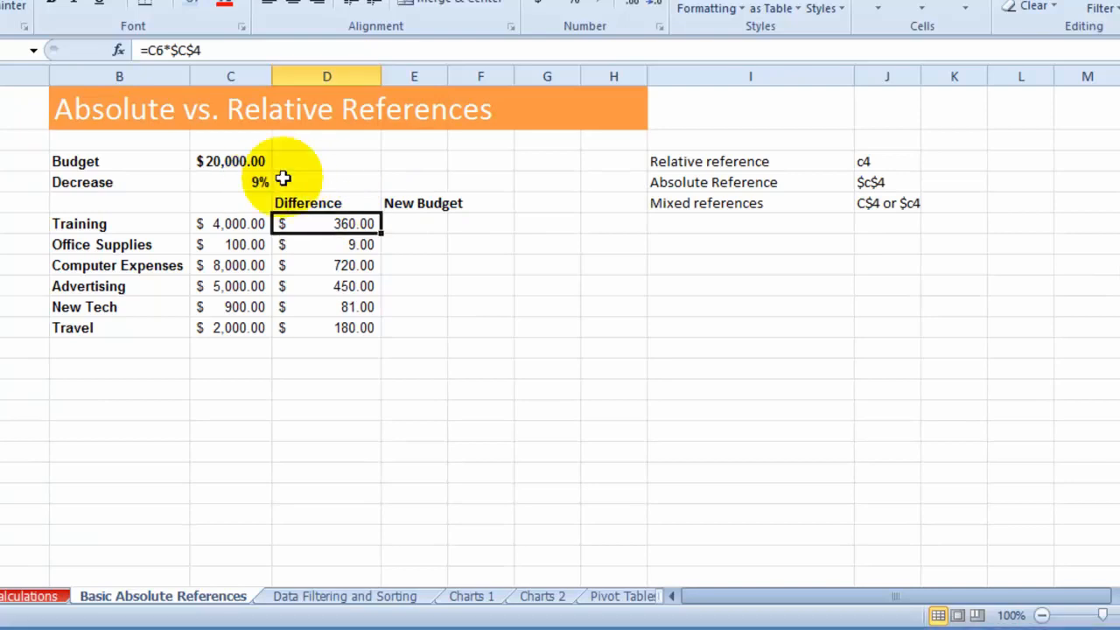
pyautogui.click(260, 181)
pyautogui.click(306, 182)
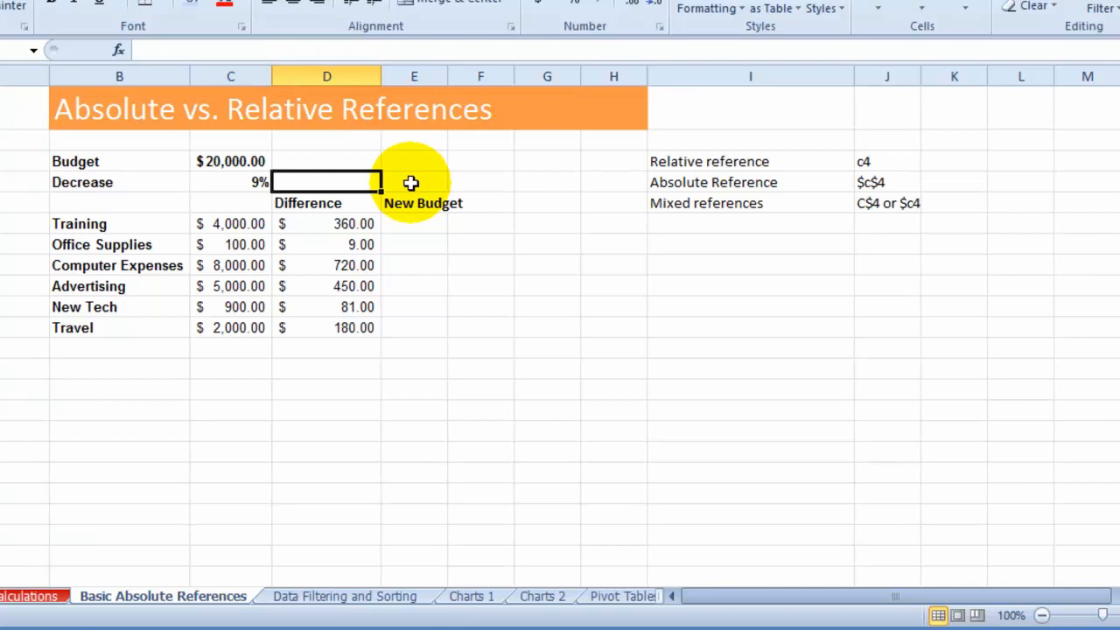
pyautogui.click(259, 183)
pyautogui.click(294, 183)
pyautogui.click(411, 186)
pyautogui.click(465, 184)
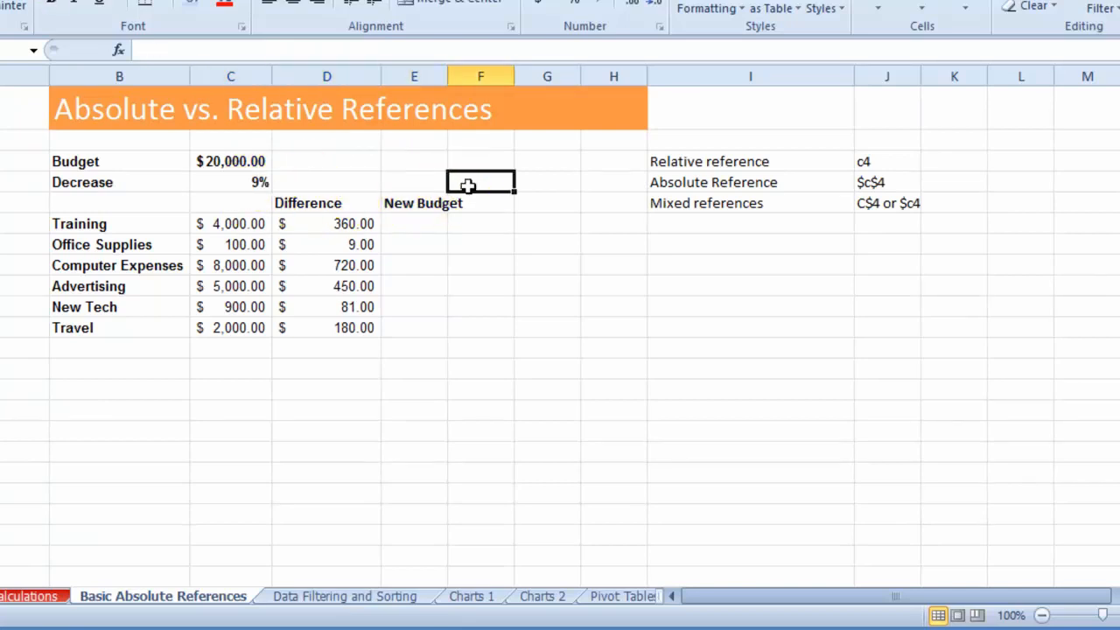
pyautogui.click(257, 183)
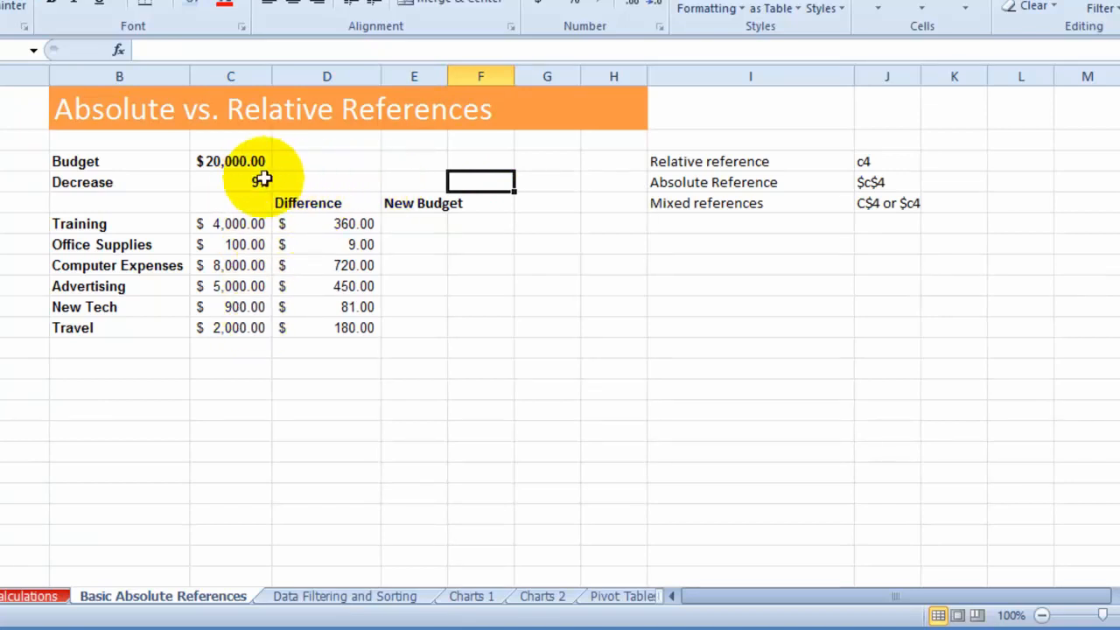
pyautogui.click(302, 179)
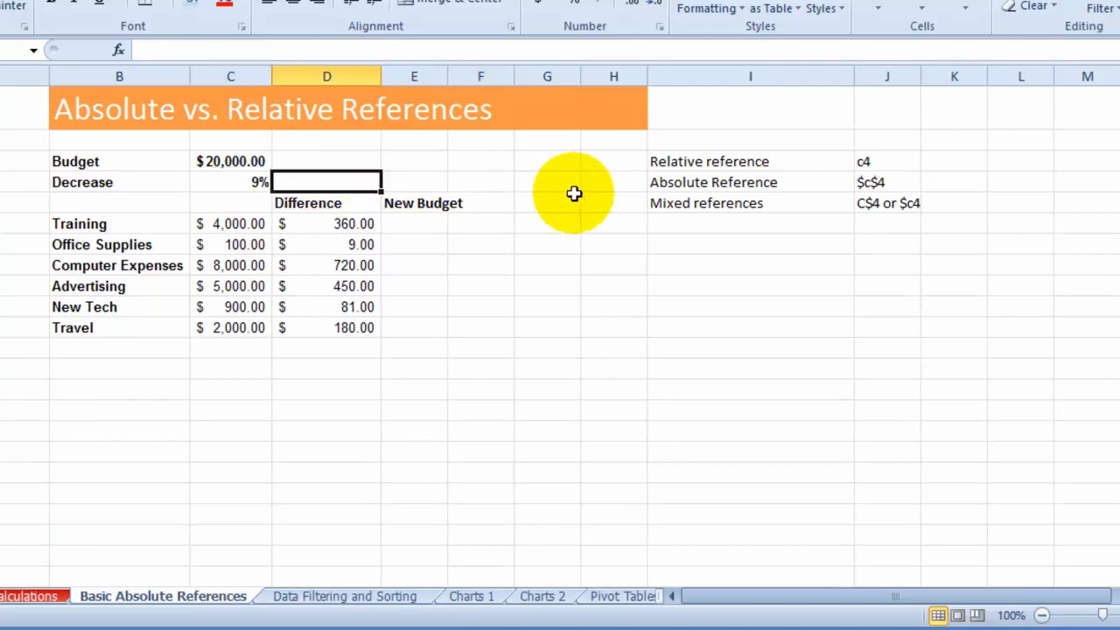
pyautogui.click(884, 210)
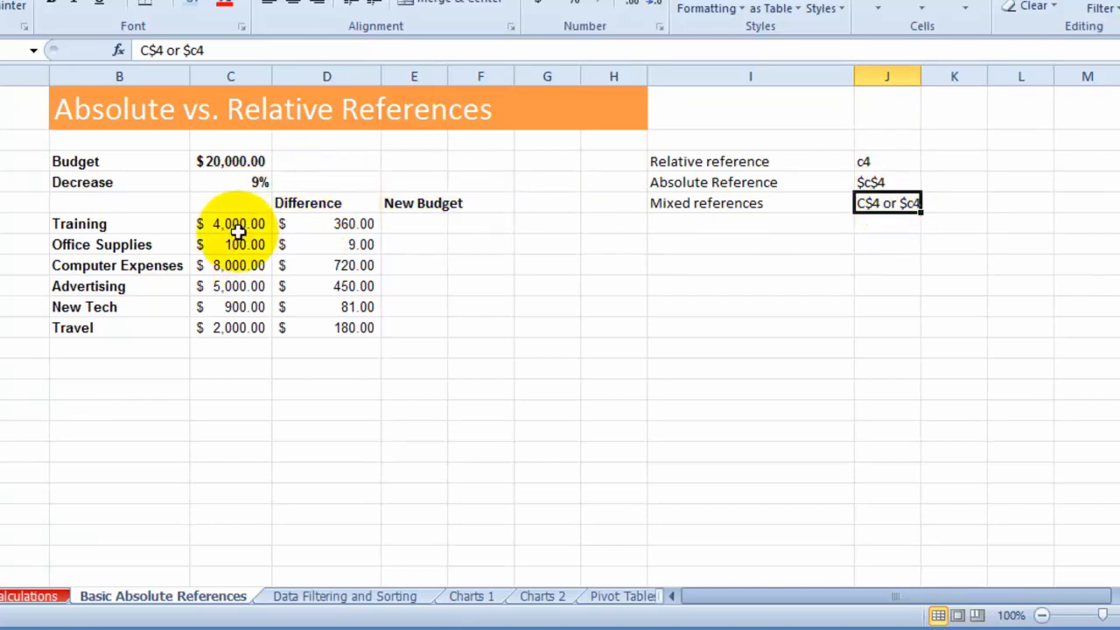
# - Change the Training Difference formula in D6 to the mixed reference =C6*C$4, following the reference examples in column J
pyautogui.click(889, 182)
pyautogui.click(885, 188)
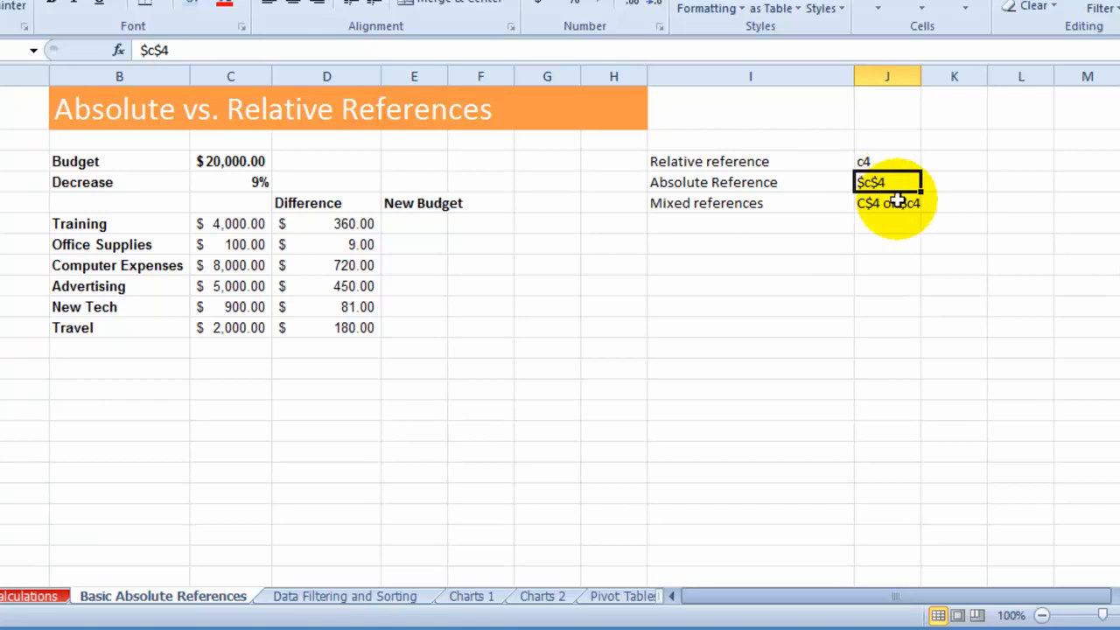
pyautogui.click(907, 207)
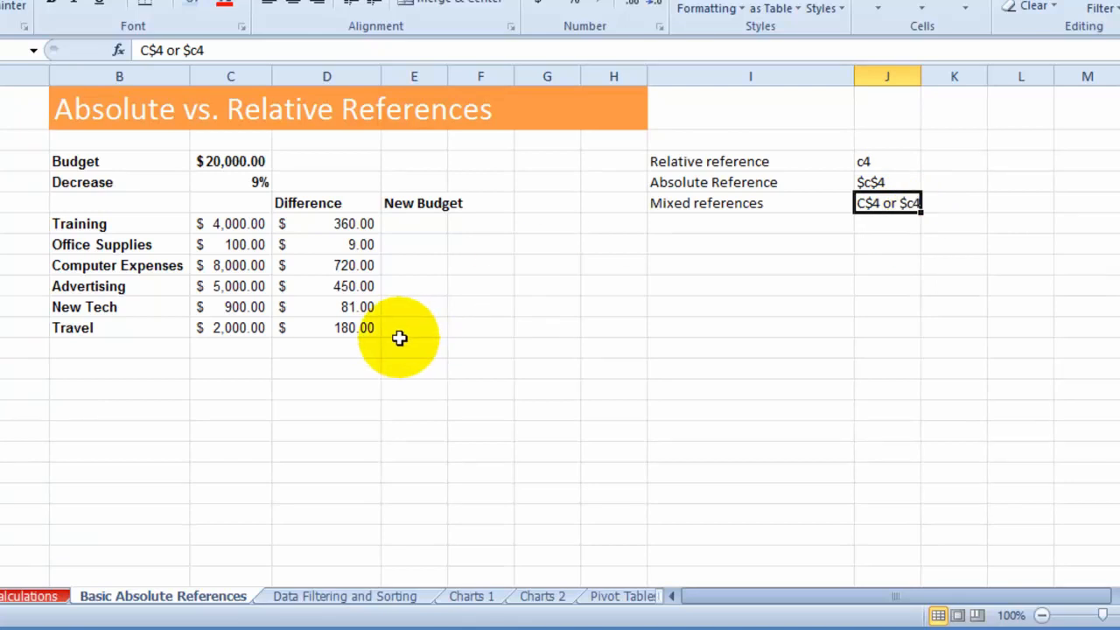
pyautogui.click(341, 225)
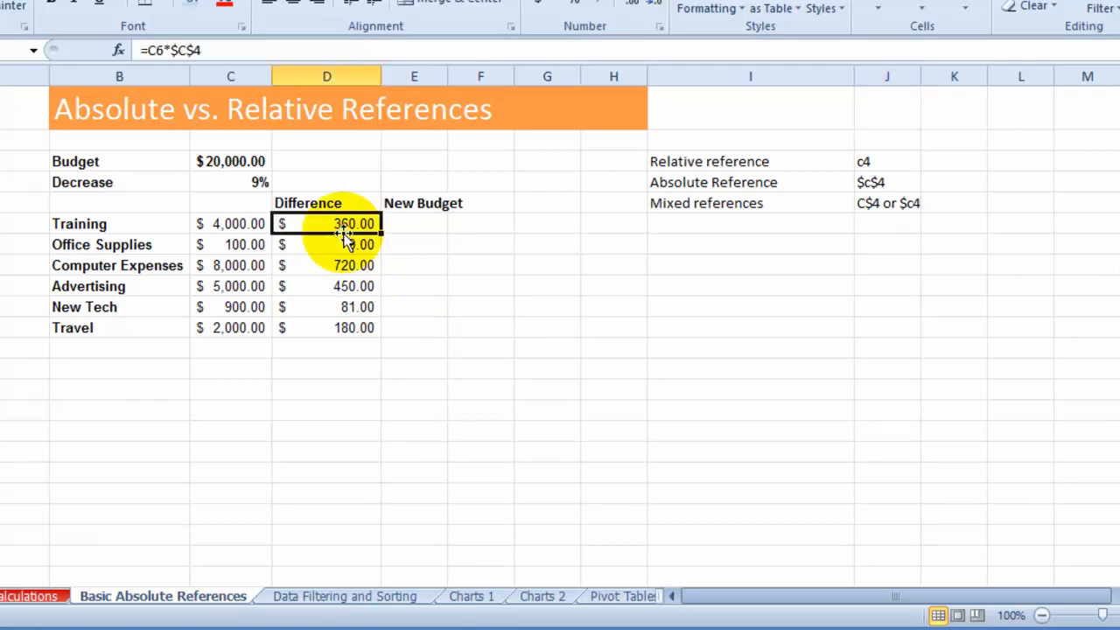
pyautogui.click(210, 50)
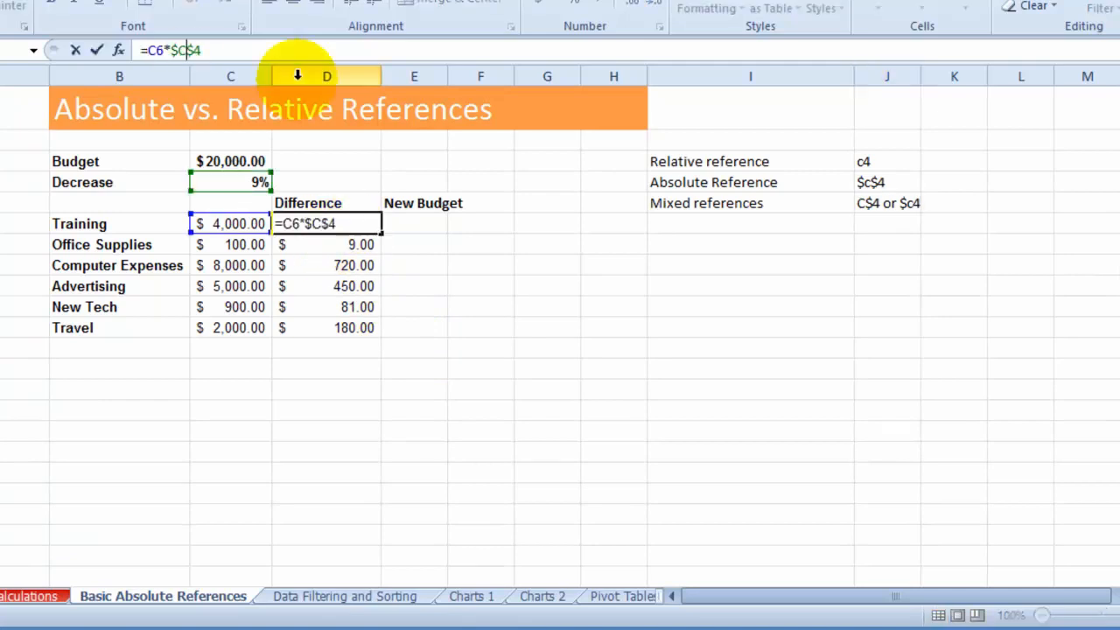
pyautogui.press('F4')
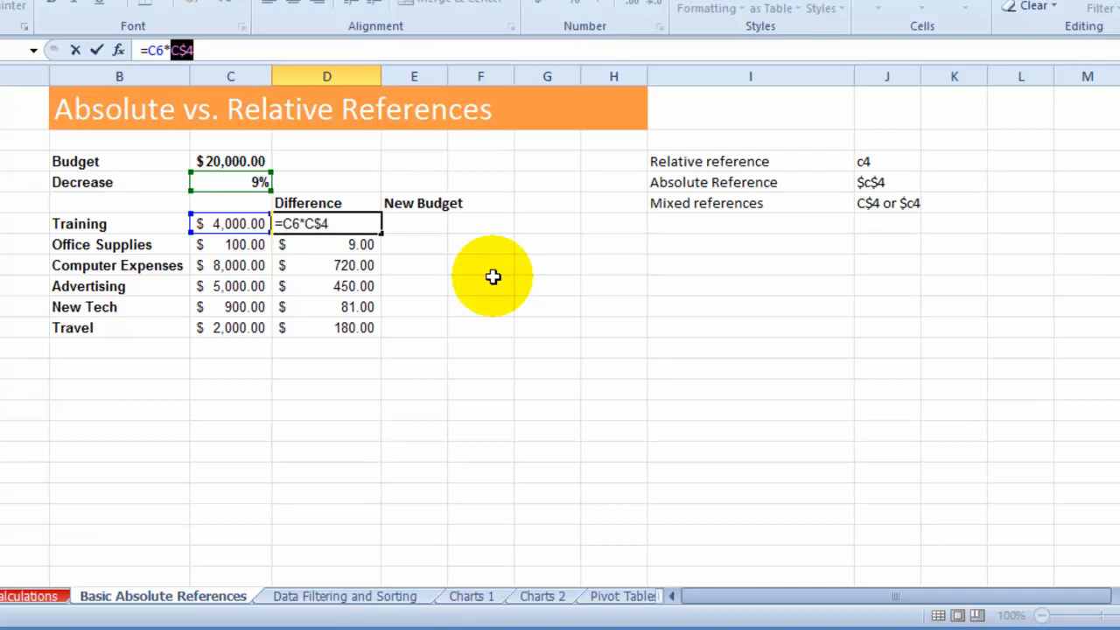
pyautogui.press('Return')
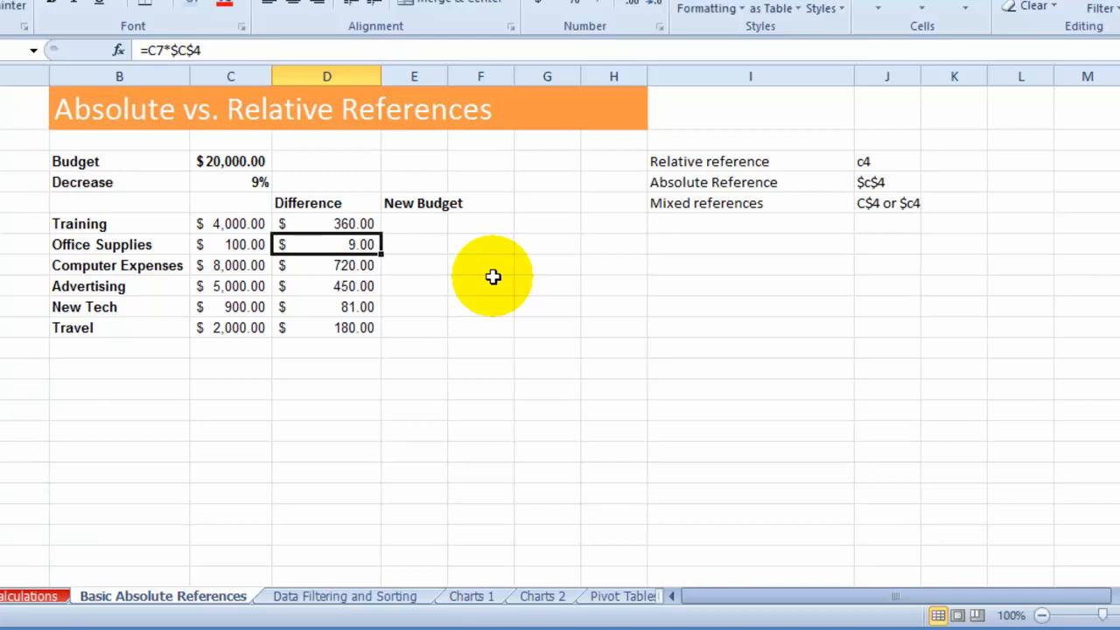
# - Fill the row-locked Difference formula from D6 down to D11 and review its references to the Decrease cell
pyautogui.click(357, 224)
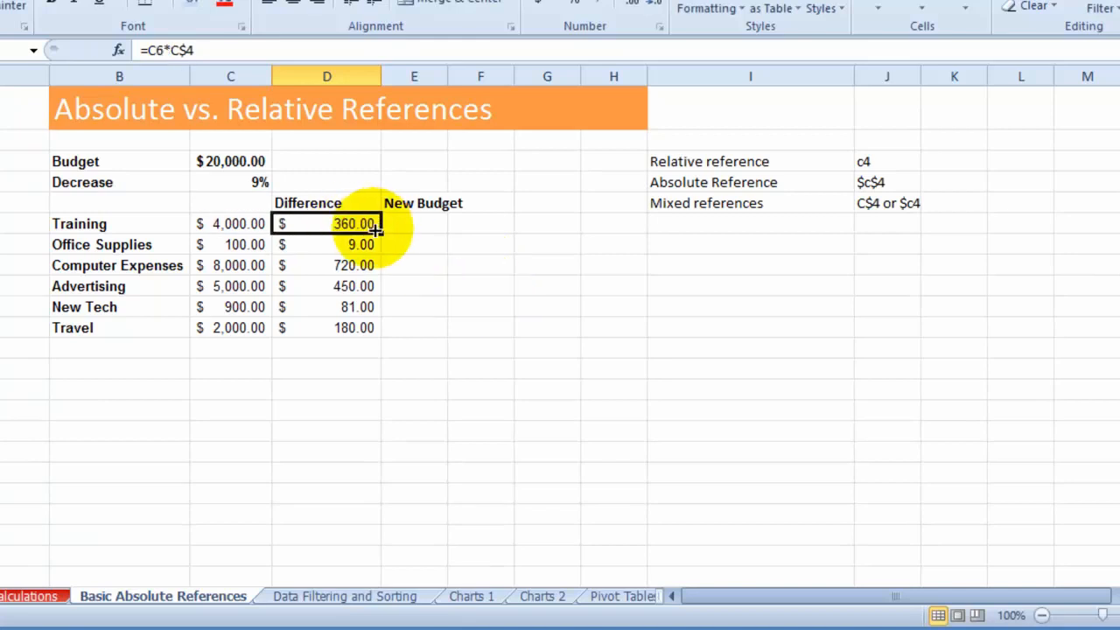
pyautogui.moveTo(383, 233); pyautogui.dragTo(384, 333)
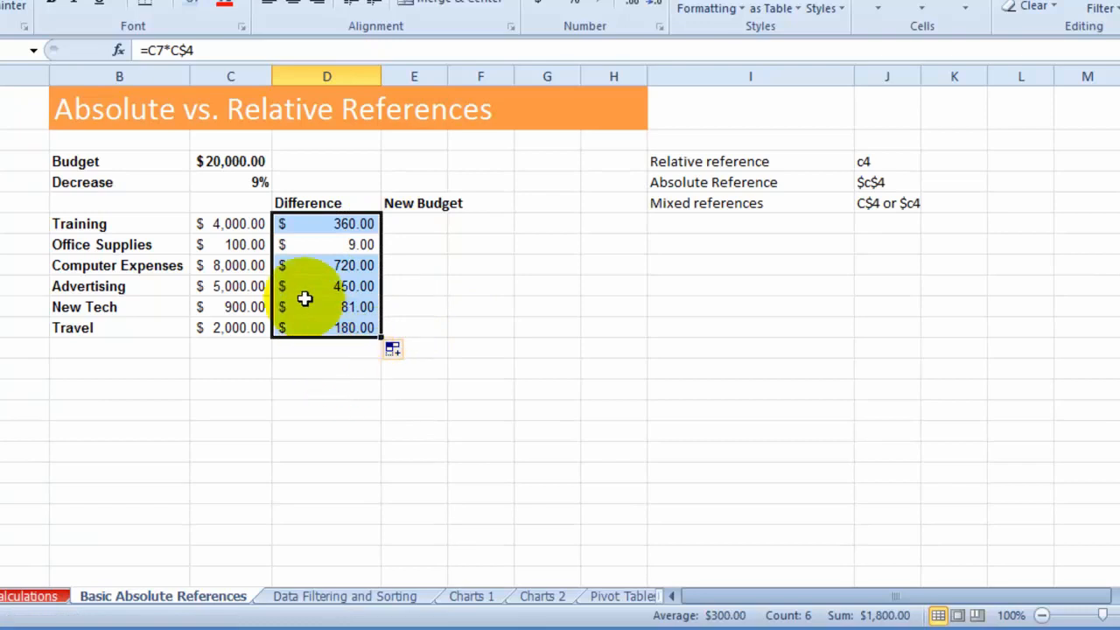
pyautogui.click(261, 182)
pyautogui.click(328, 225)
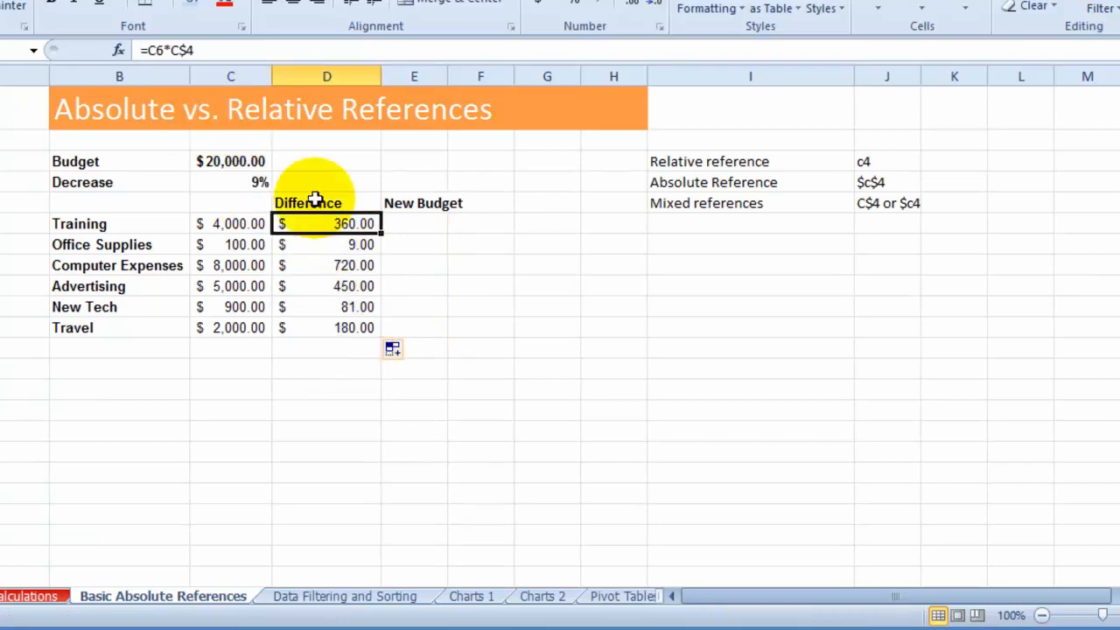
pyautogui.click(181, 50)
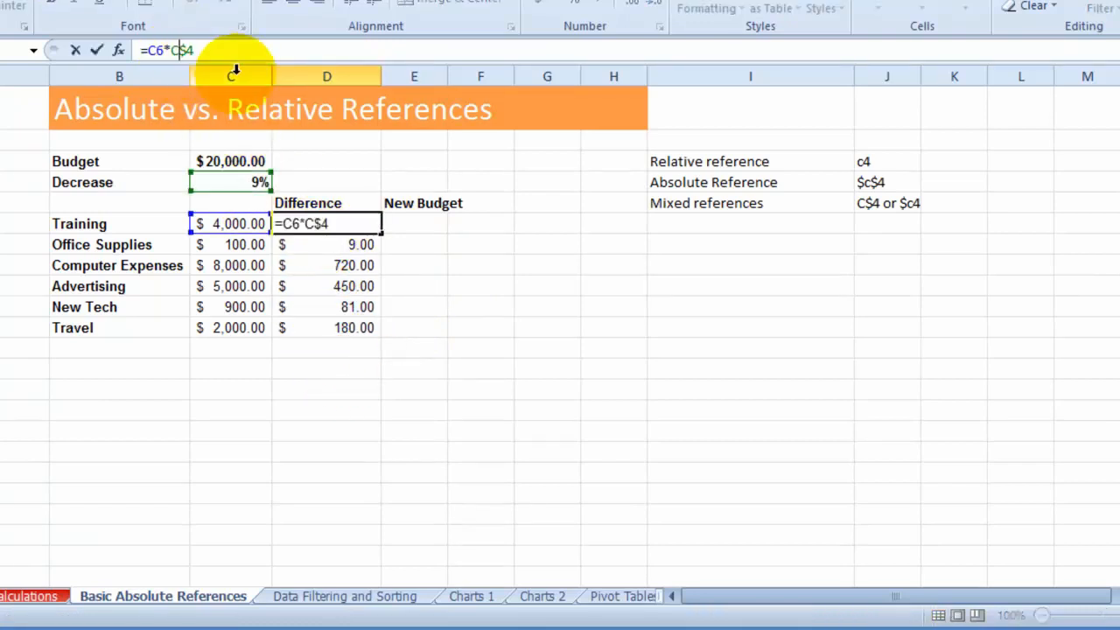
pyautogui.press('Escape')
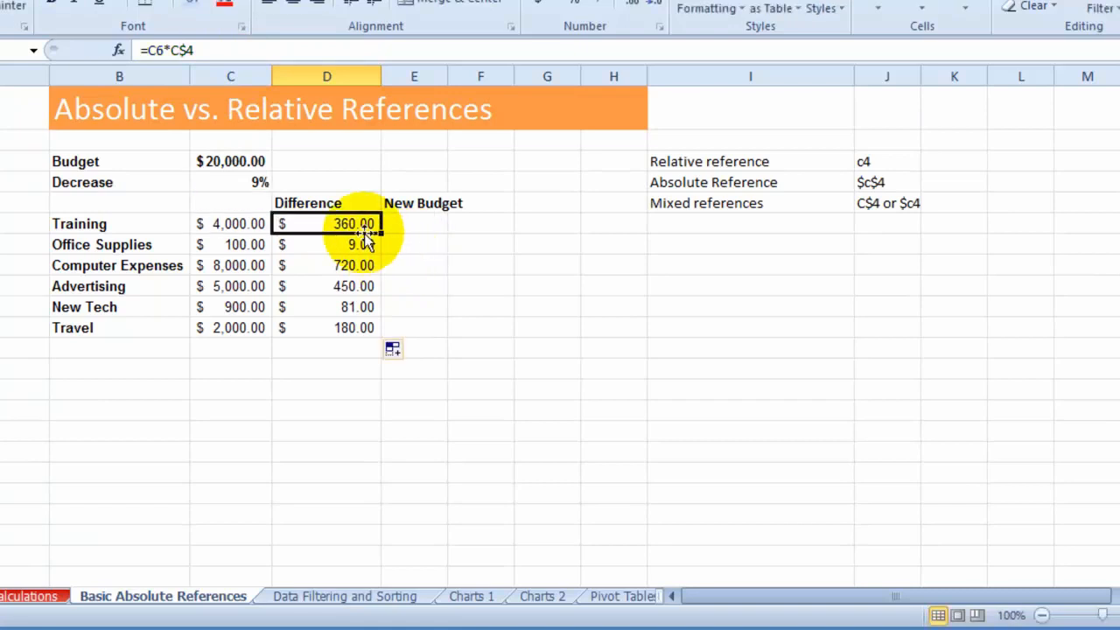
# - Copy the D6 formula across to the Training New Budget cell E6 and check which cells the copied formula references
pyautogui.click(309, 183)
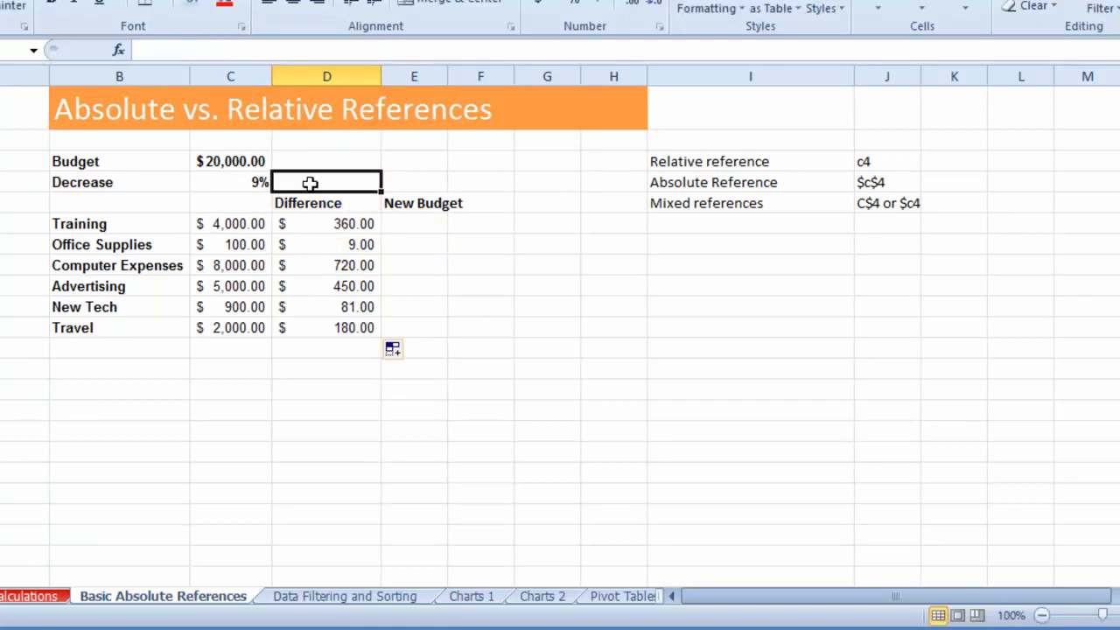
pyautogui.click(336, 229)
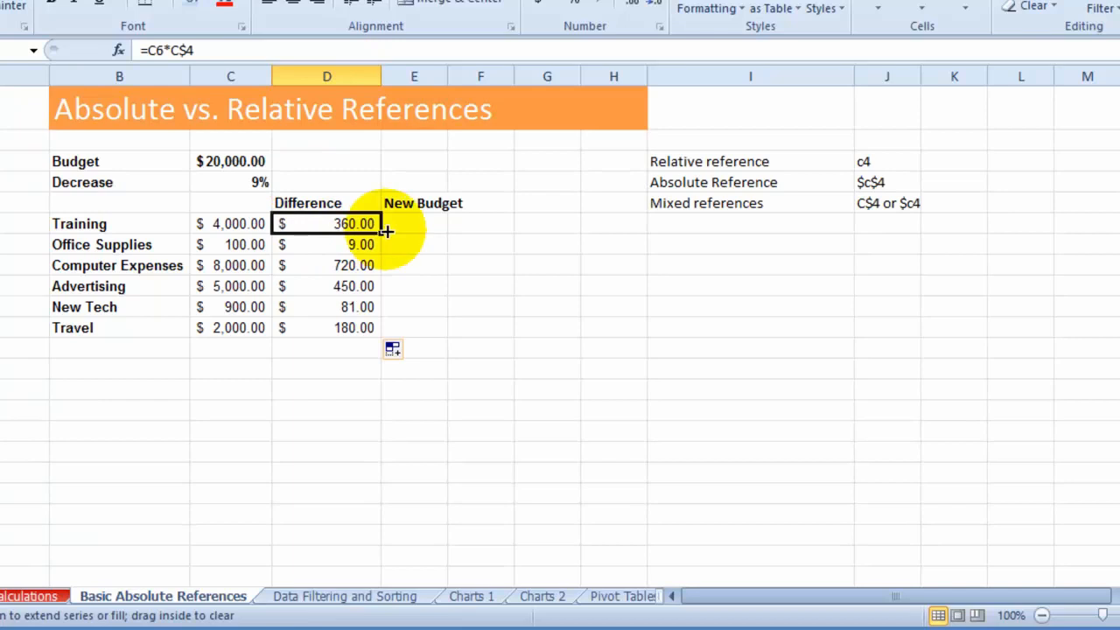
pyautogui.moveTo(383, 230); pyautogui.dragTo(420, 230)
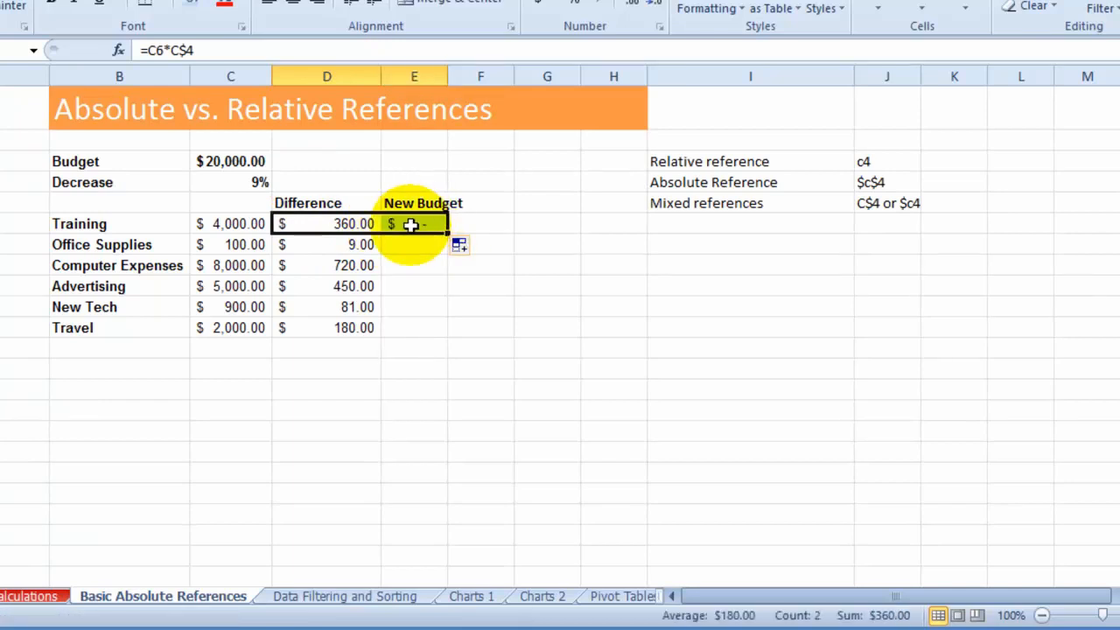
pyautogui.click(415, 225)
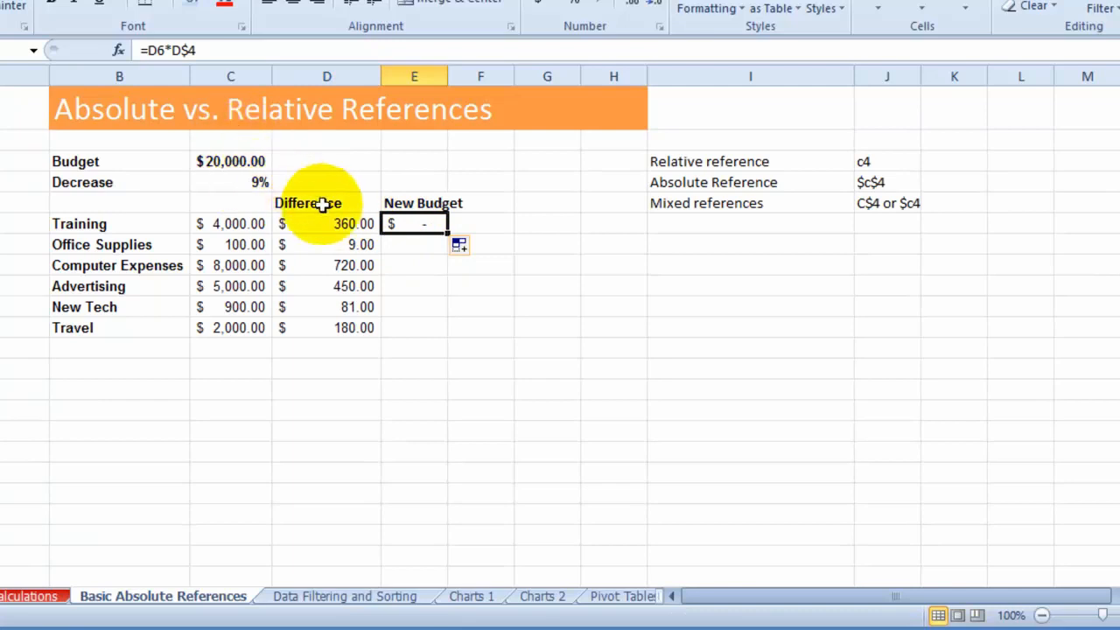
pyautogui.click(155, 50)
pyautogui.click(155, 50)
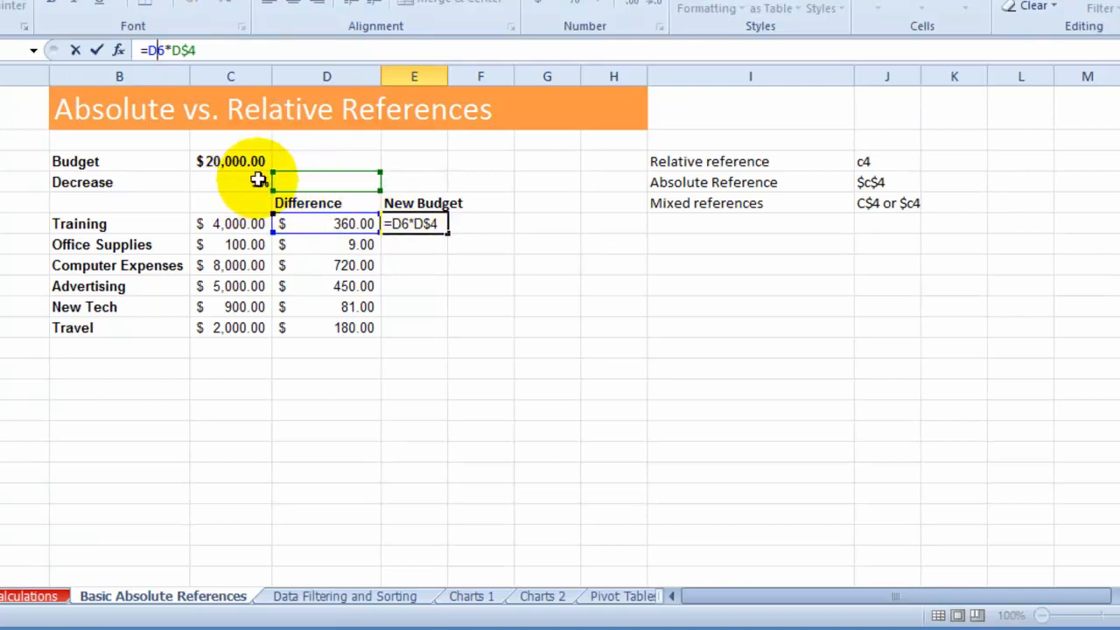
pyautogui.click(448, 256)
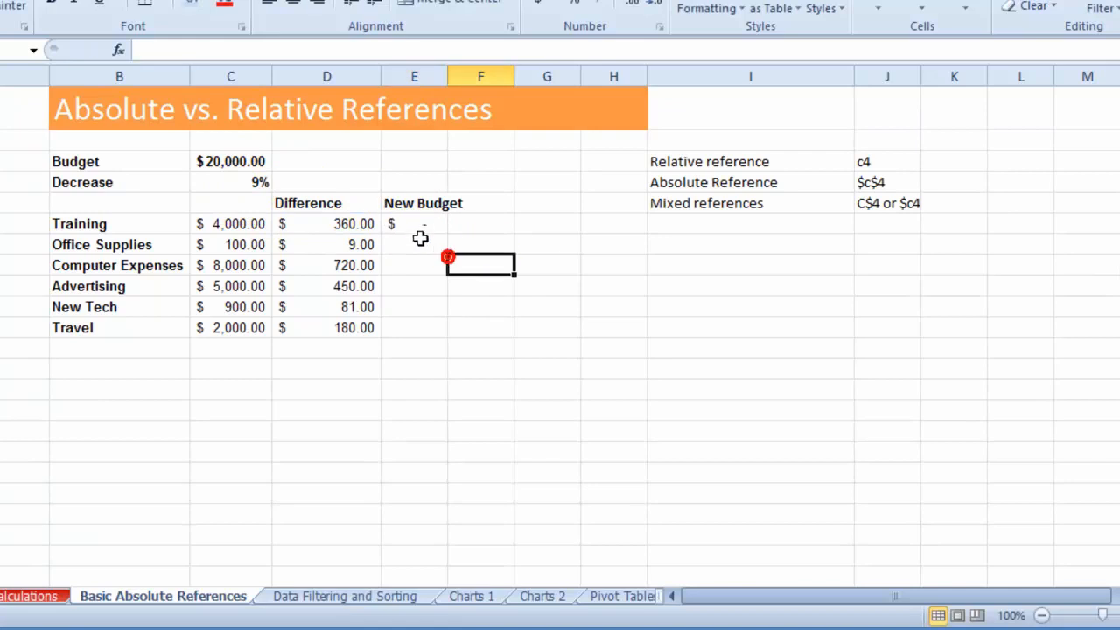
# - Enter 5 in D4 and autofit column E, checking the cells that the E6 formula multiplies
pyautogui.click(315, 181)
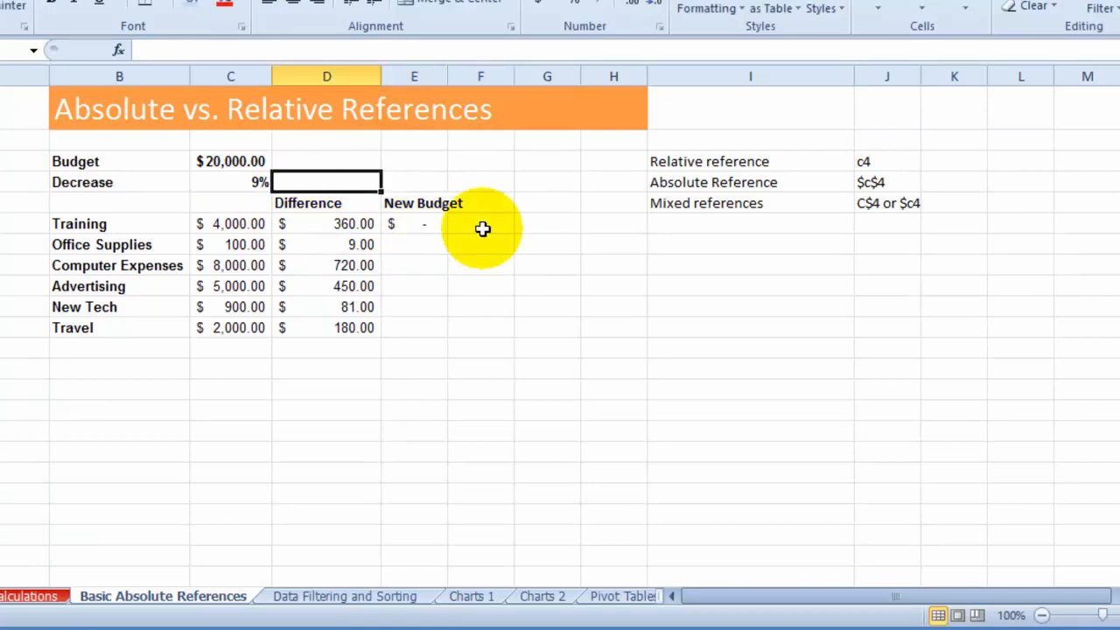
pyautogui.write('5')
pyautogui.click(423, 182)
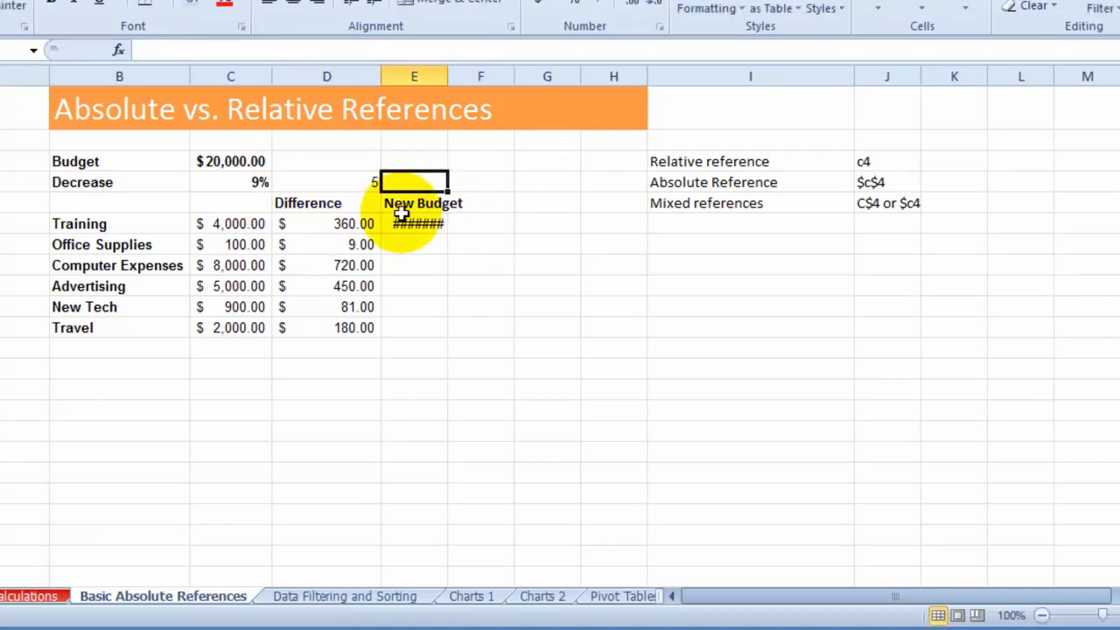
pyautogui.click(437, 224)
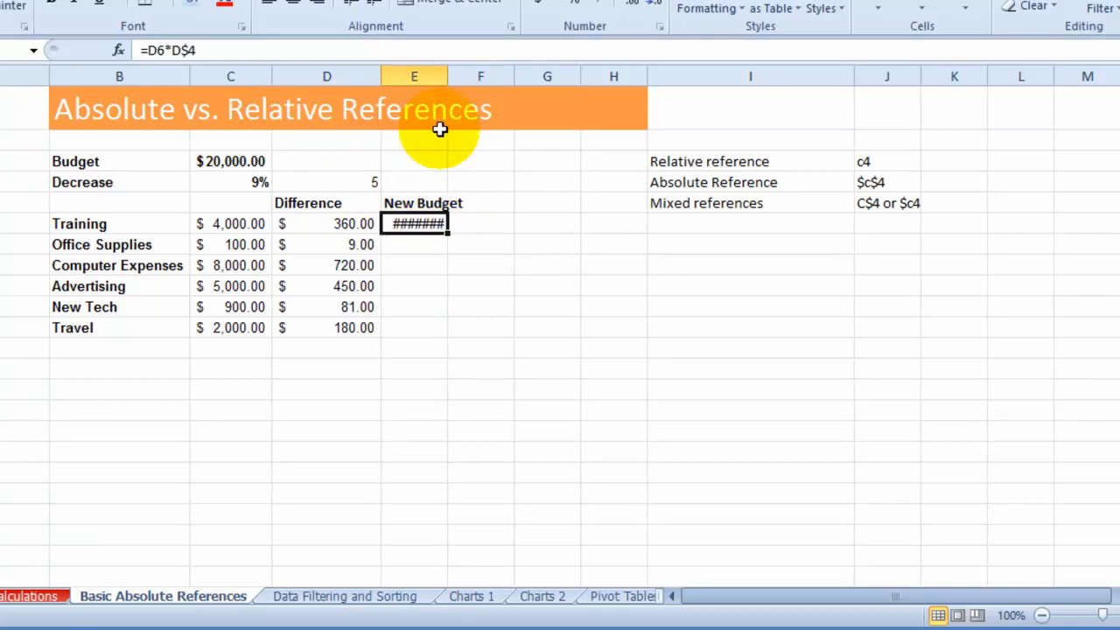
pyautogui.doubleClick(447, 76)
pyautogui.click(157, 50)
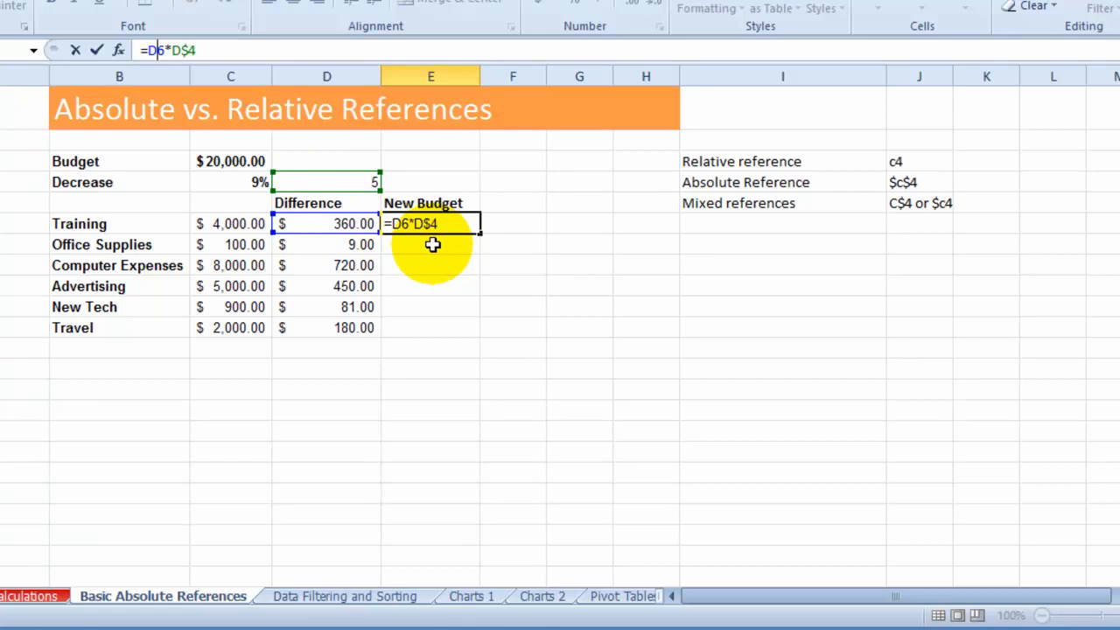
pyautogui.press('Return')
# - Change the Training Difference formula in D6 to =C6*$C4 and copy it across to E6
pyautogui.click(338, 224)
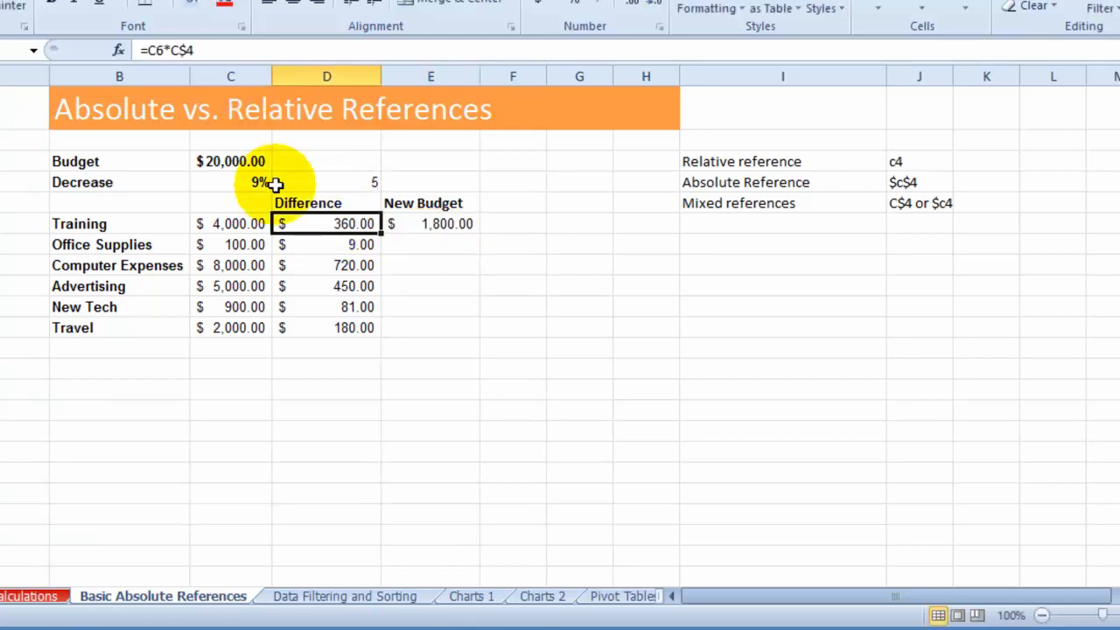
pyautogui.click(170, 50)
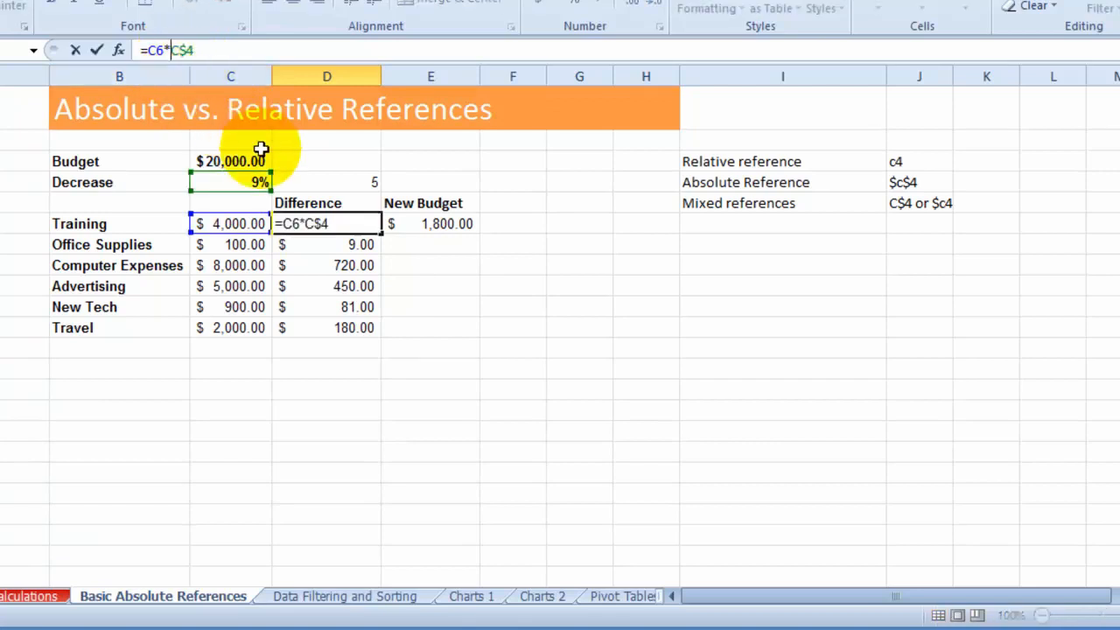
pyautogui.press('F4')
pyautogui.press('Return')
pyautogui.click(325, 225)
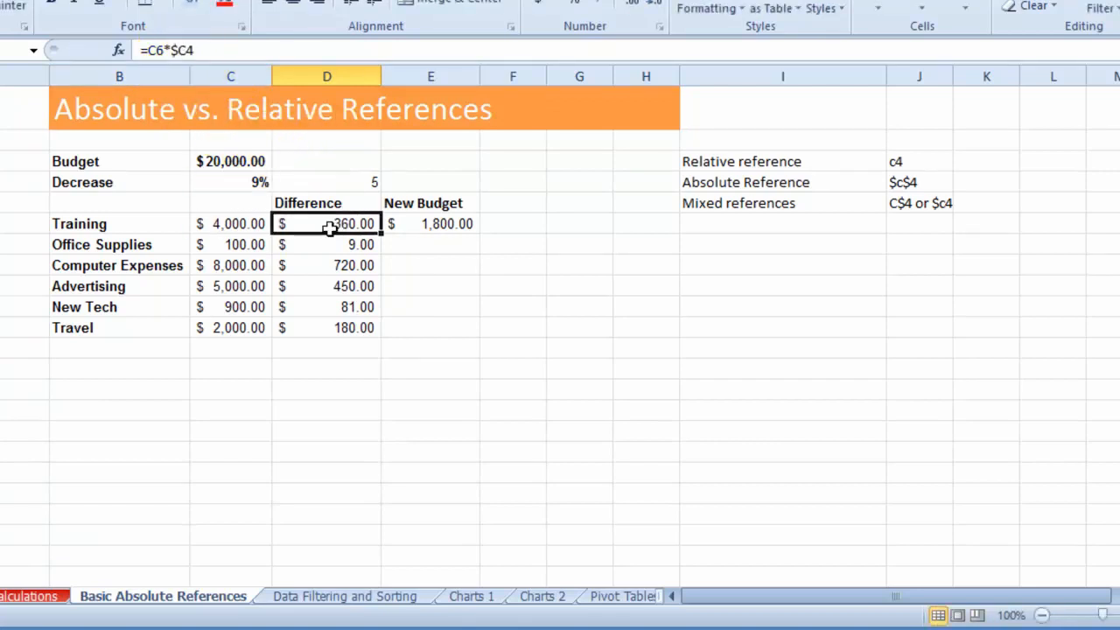
pyautogui.moveTo(377, 229); pyautogui.dragTo(426, 226)
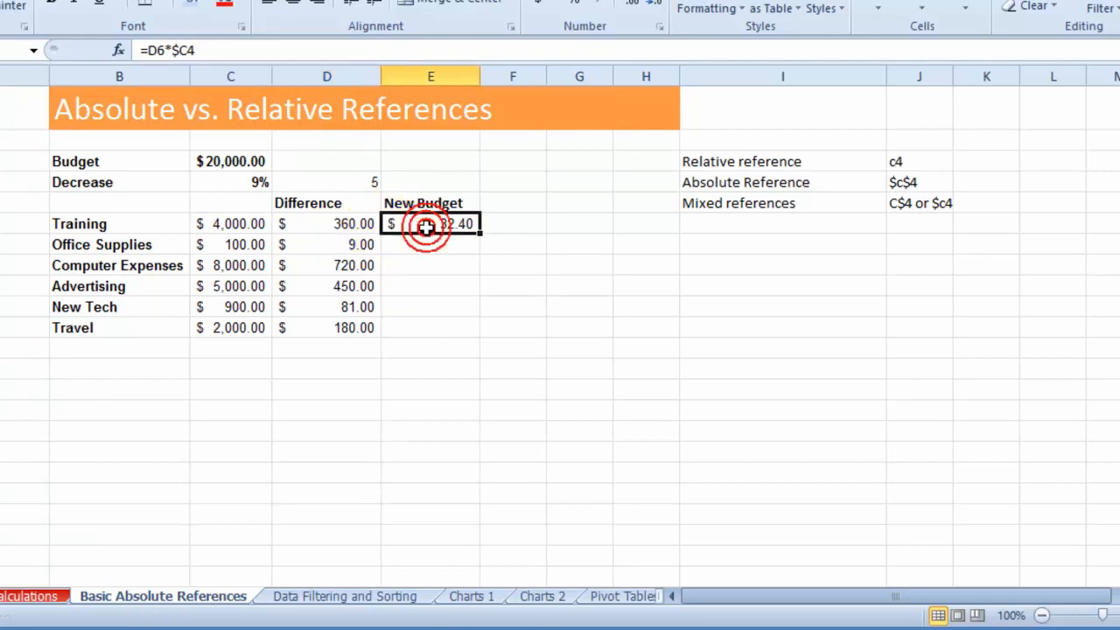
# - Fill the column-locked formula from D6 down to D11 and compare the copies in D7 and D8 with D6 and the Decrease cell
pyautogui.click(361, 224)
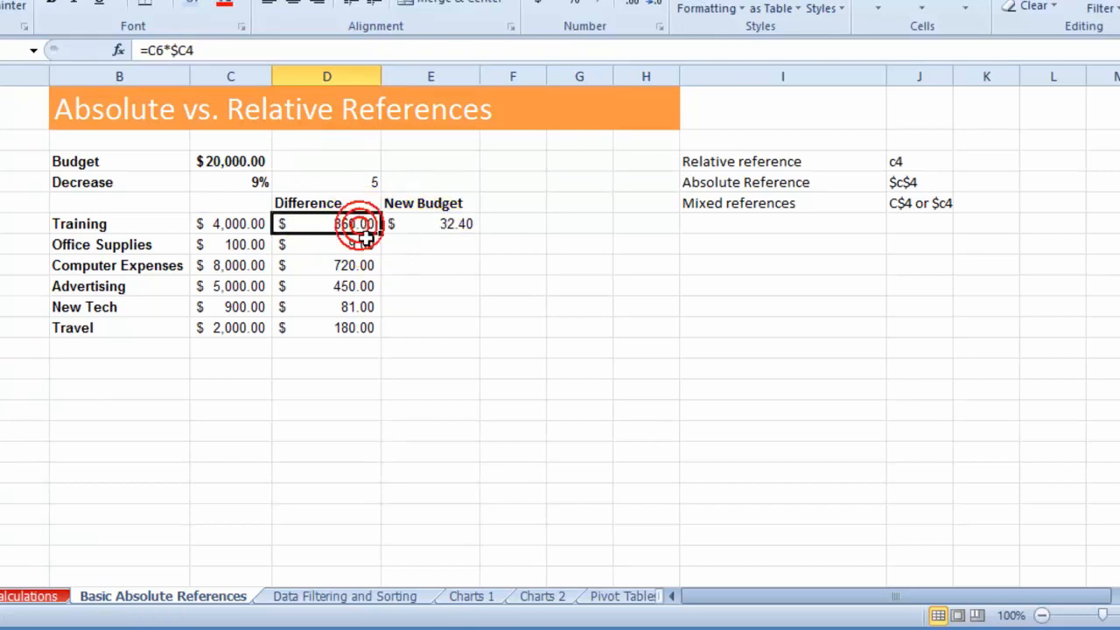
pyautogui.moveTo(382, 232); pyautogui.dragTo(376, 329)
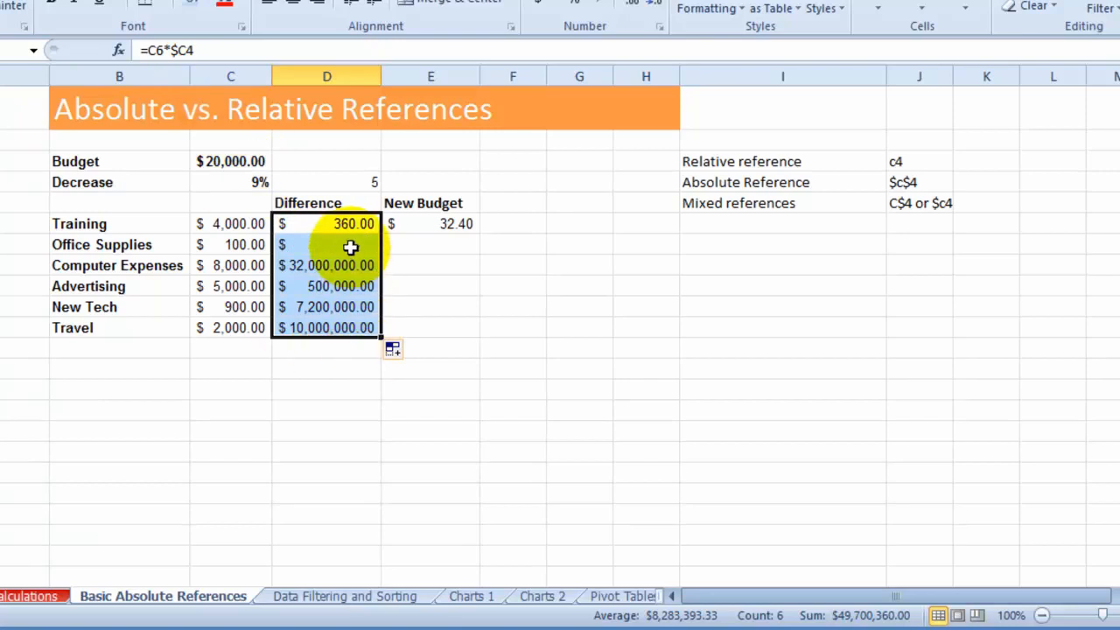
pyautogui.click(343, 263)
pyautogui.click(340, 248)
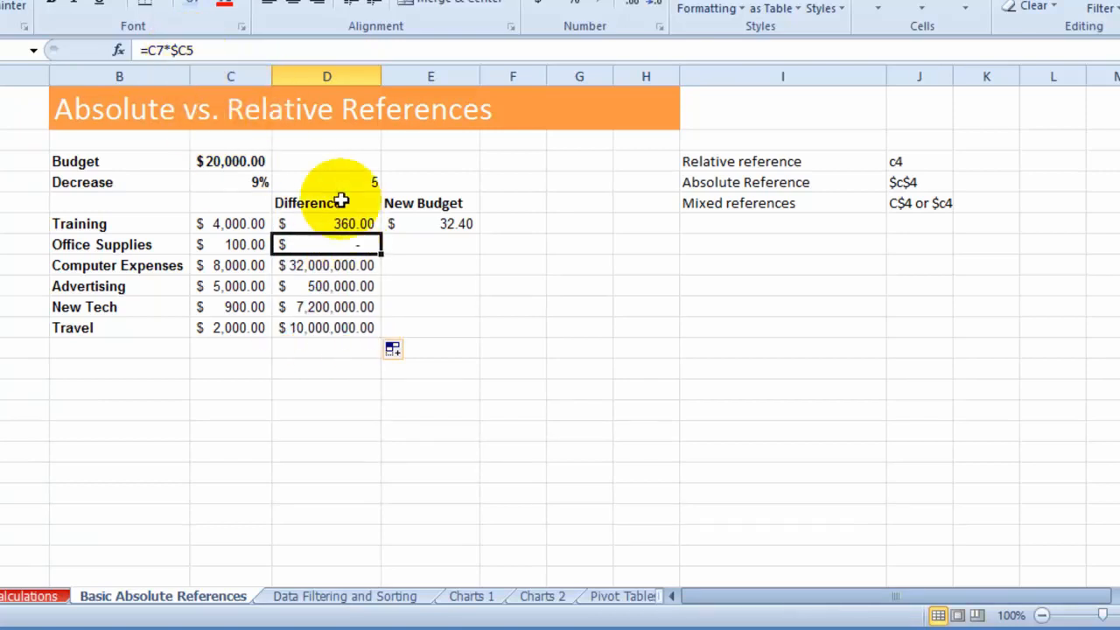
pyautogui.click(347, 257)
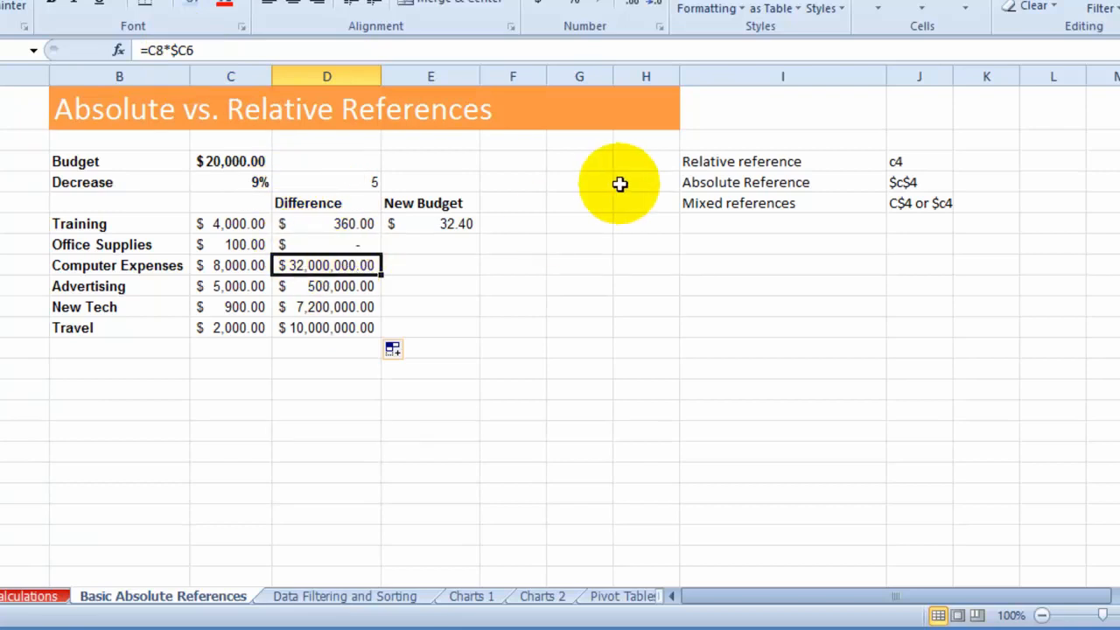
pyautogui.click(697, 210)
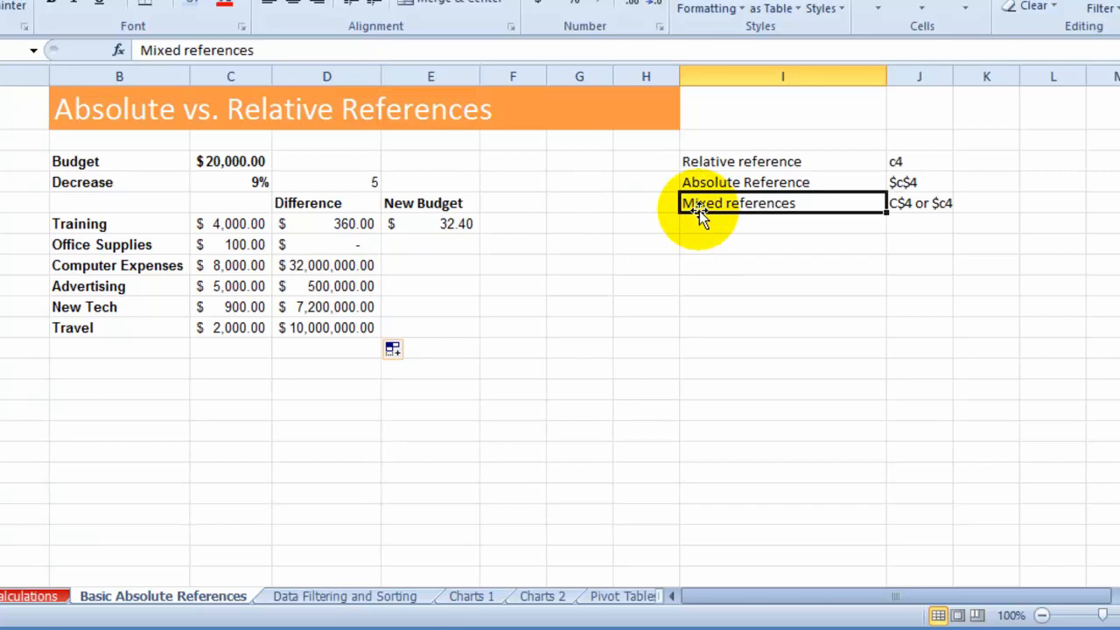
pyautogui.click(339, 225)
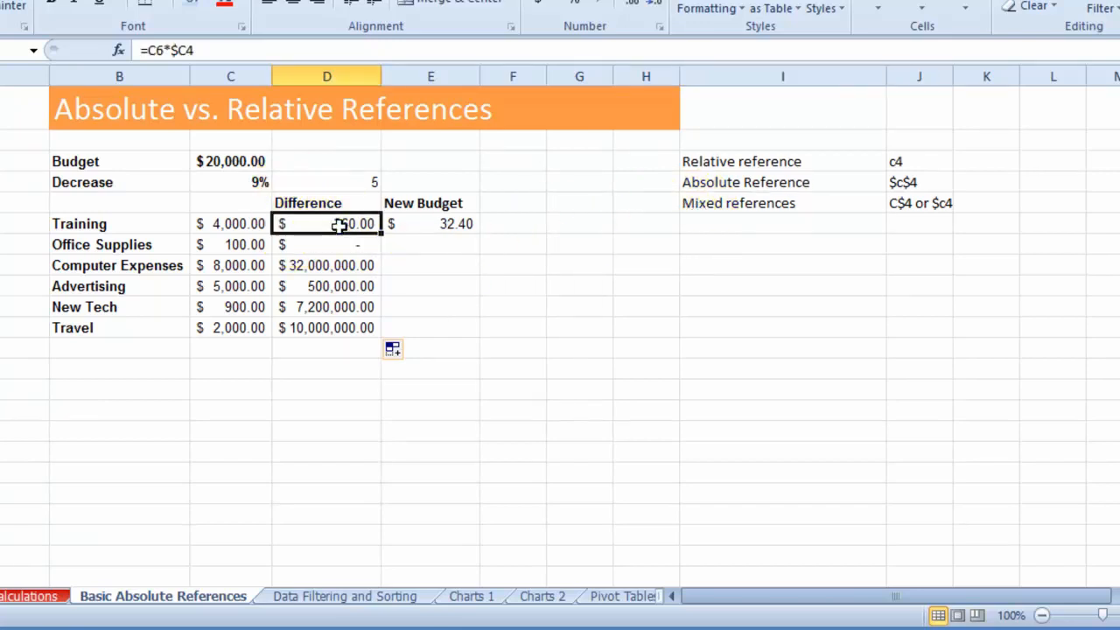
pyautogui.click(250, 181)
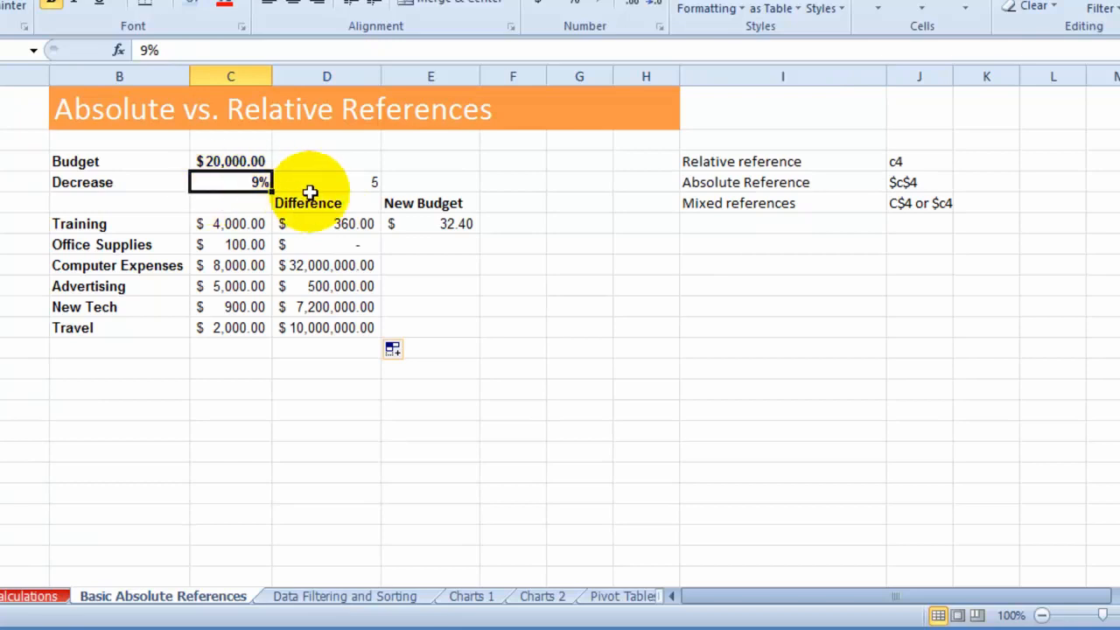
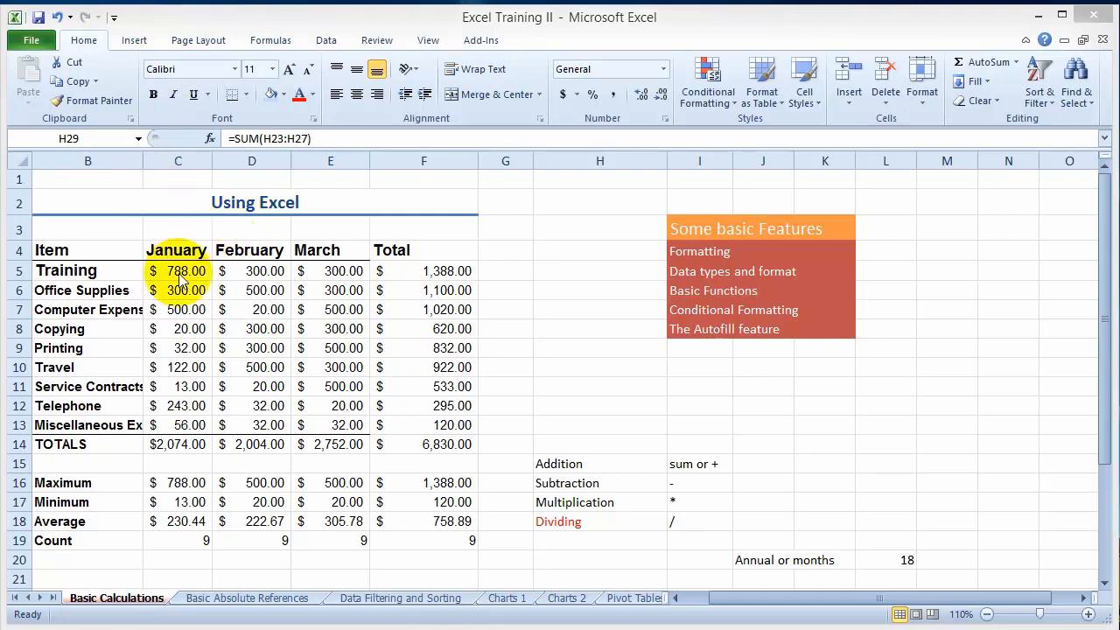
# - Increase the January Training amount in C5 to five decimal places
pyautogui.click(74, 249)
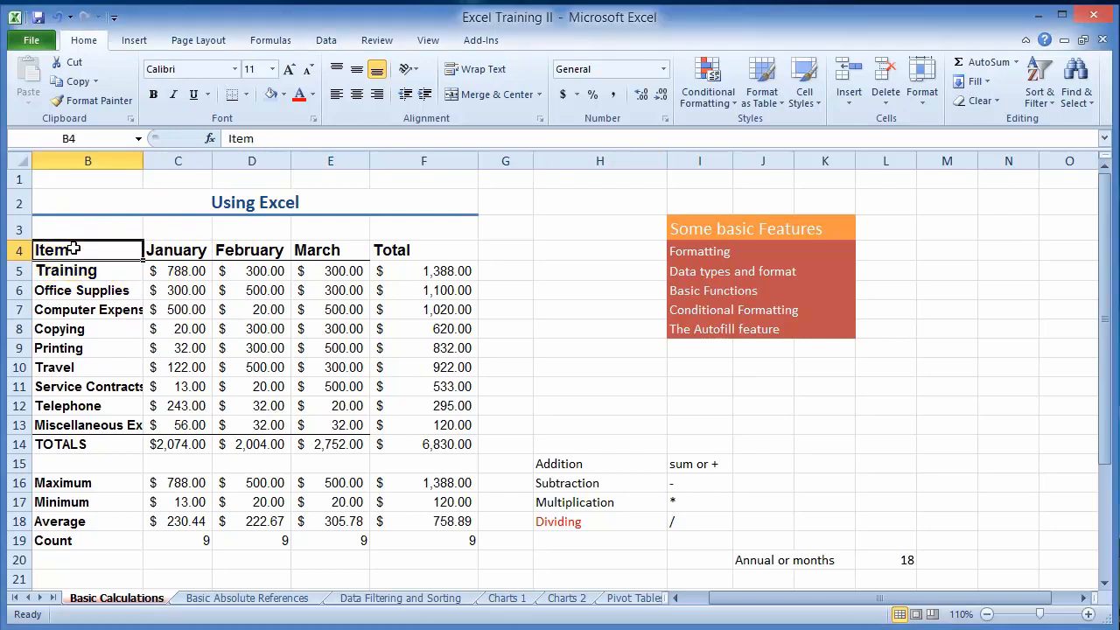
pyautogui.moveTo(76, 248); pyautogui.dragTo(408, 445)
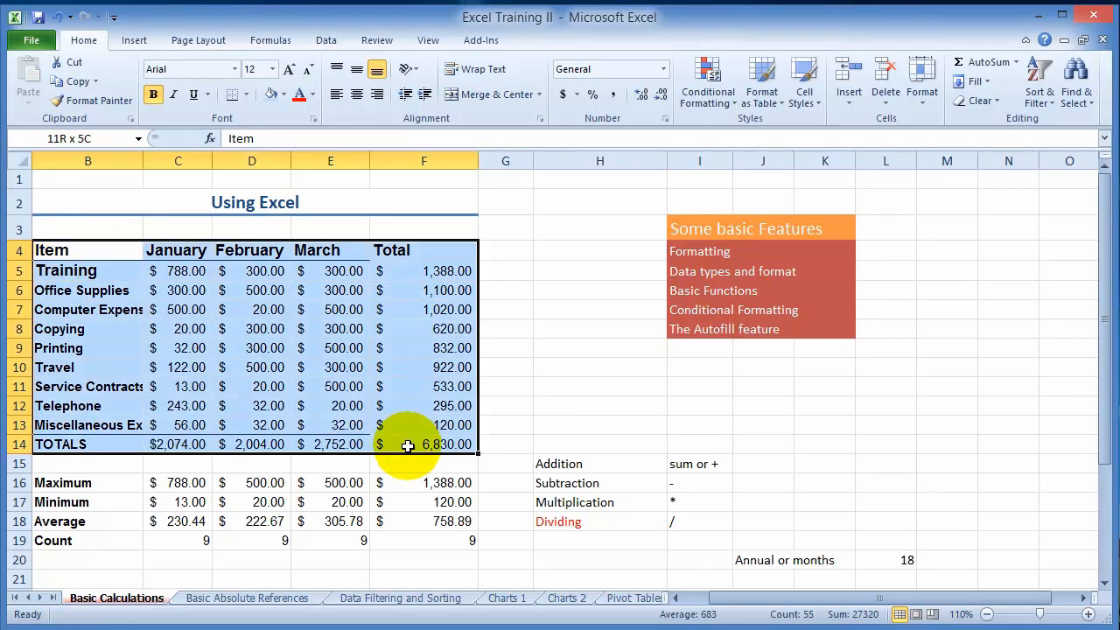
pyautogui.click(560, 370)
pyautogui.click(182, 273)
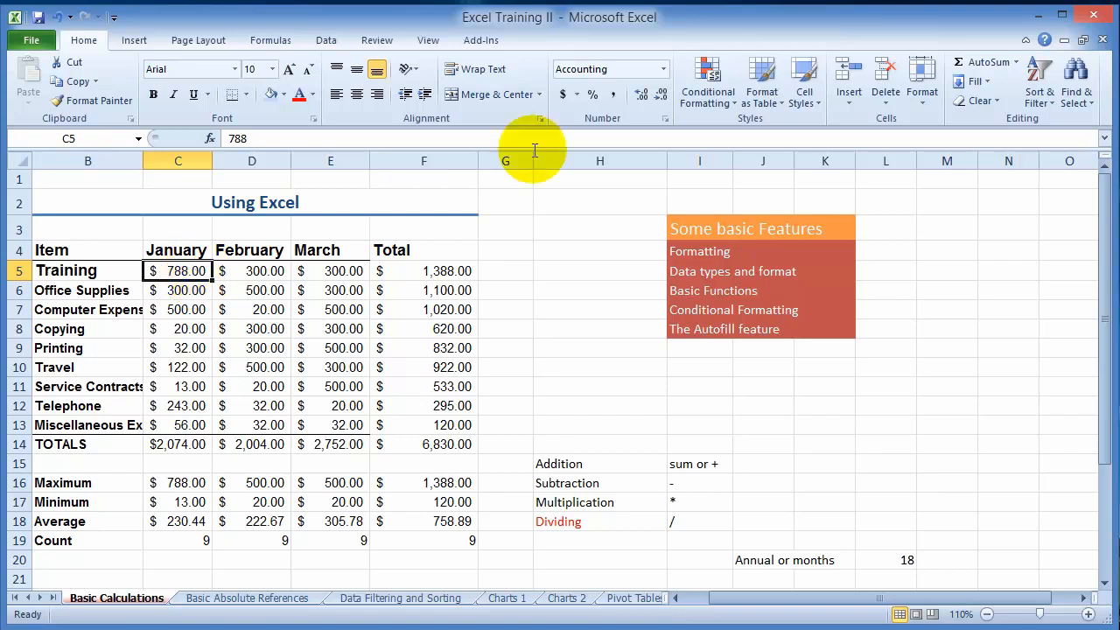
pyautogui.click(644, 100)
pyautogui.click(644, 100)
pyautogui.click(644, 100)
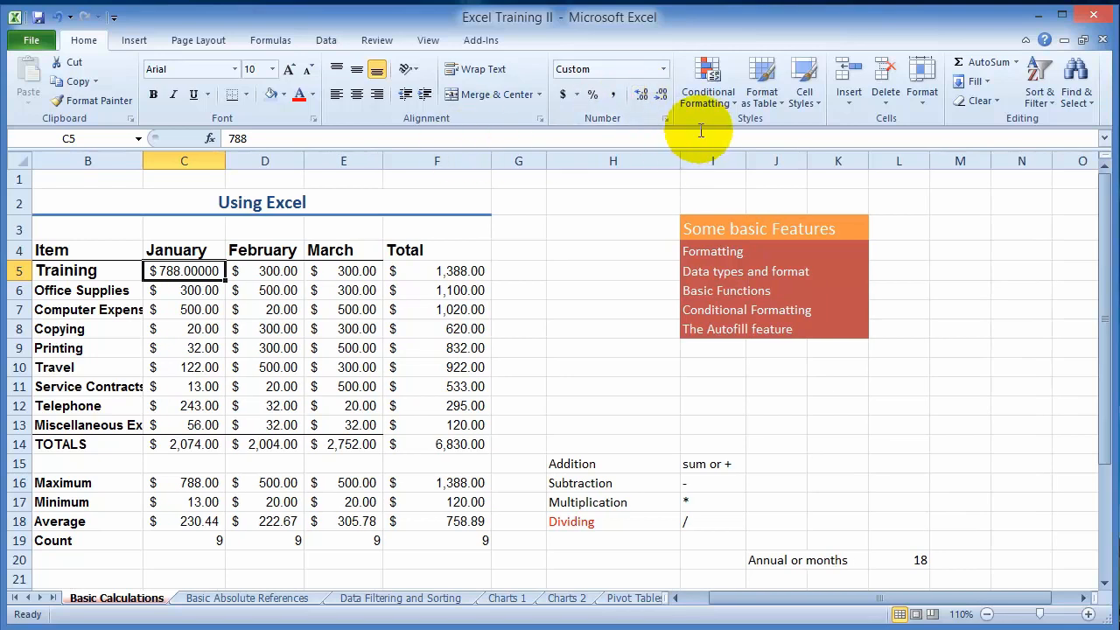
# - Reduce the January Training amount in C5 to two decimal places
pyautogui.click(661, 96)
pyautogui.click(662, 98)
pyautogui.click(662, 98)
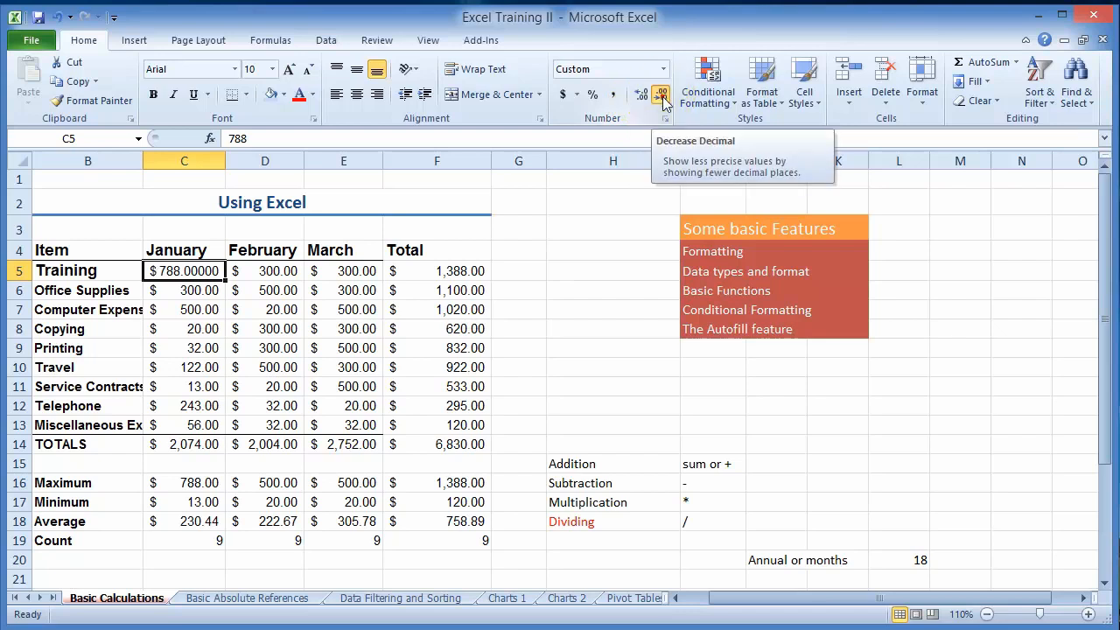
# - Add one decimal place to the amounts in C5:F14 and remove it again
pyautogui.moveTo(180, 271); pyautogui.dragTo(420, 440)
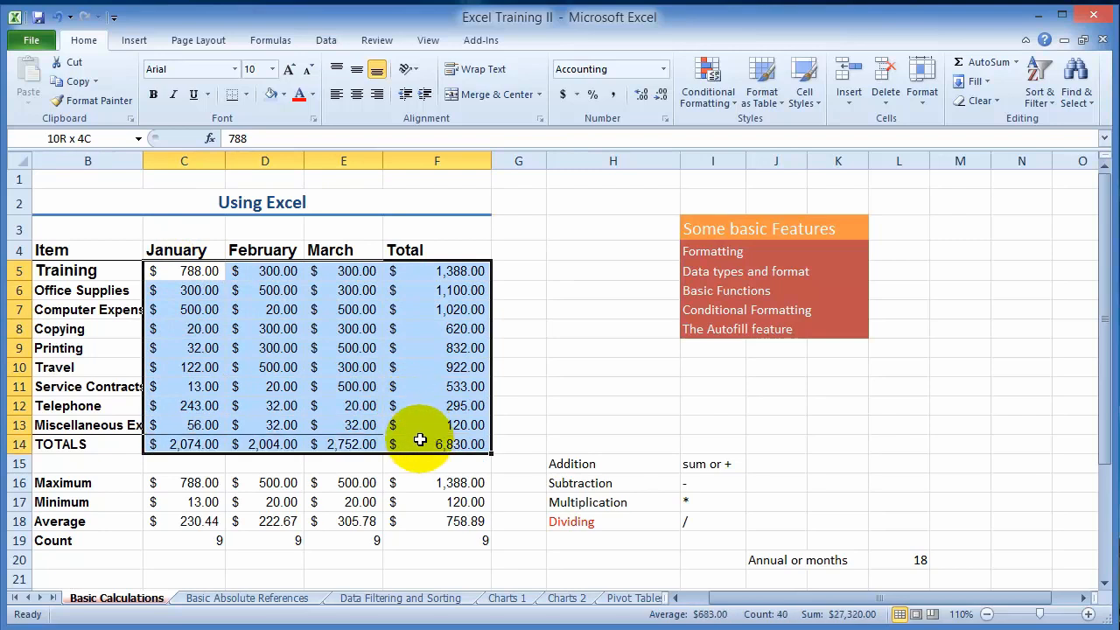
pyautogui.click(642, 96)
pyautogui.click(658, 94)
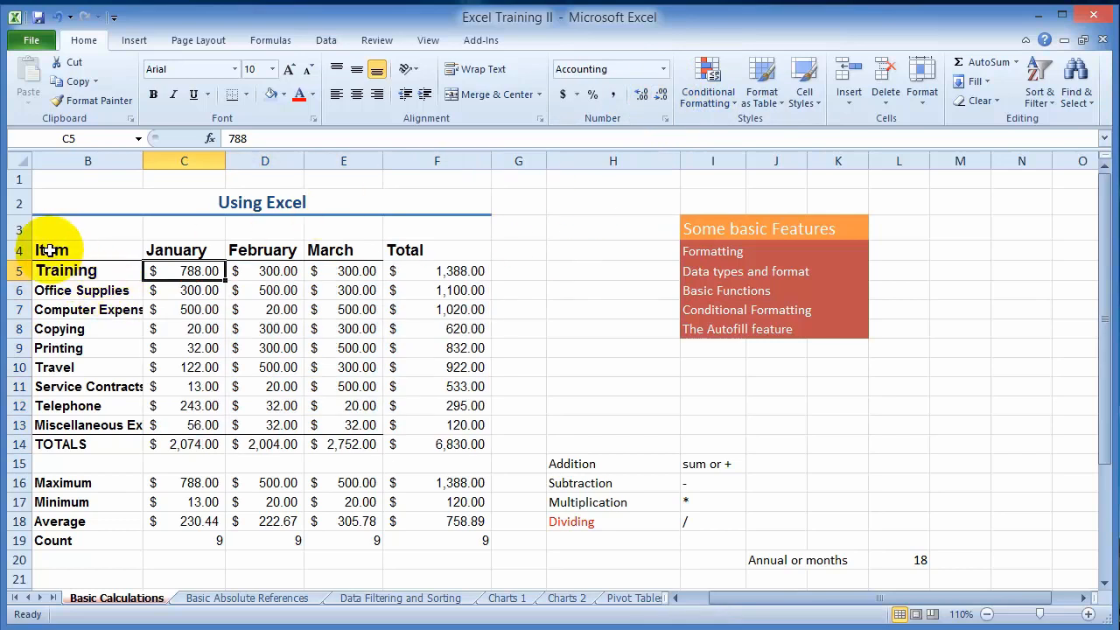
# - Format B4:F14 as an orange banded table without treating the first row as headers
pyautogui.moveTo(43, 251); pyautogui.dragTo(435, 442)
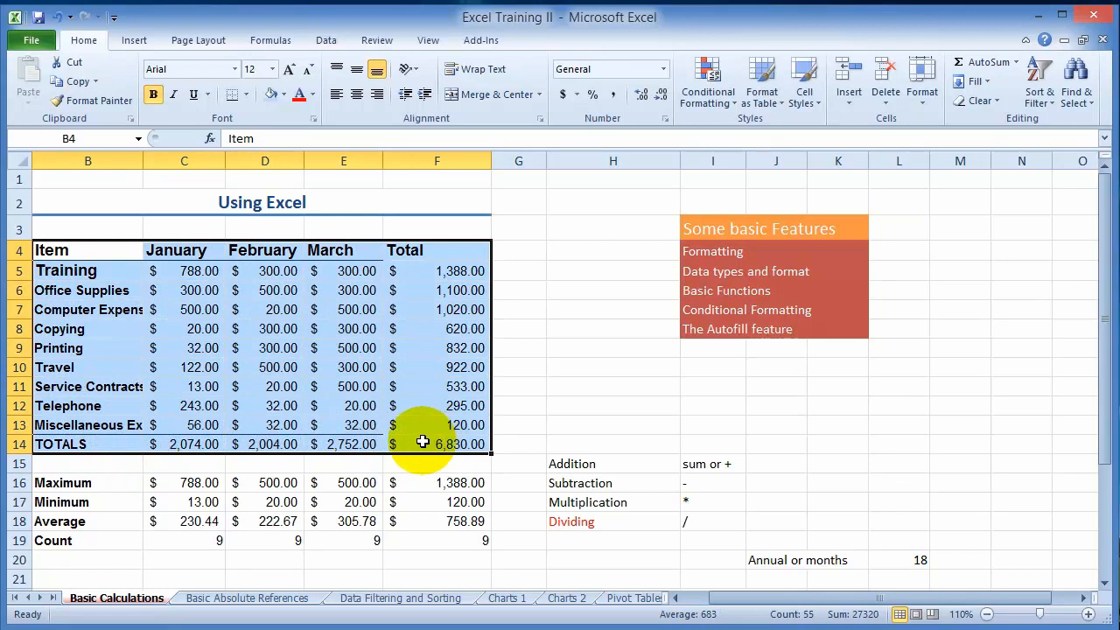
pyautogui.click(784, 108)
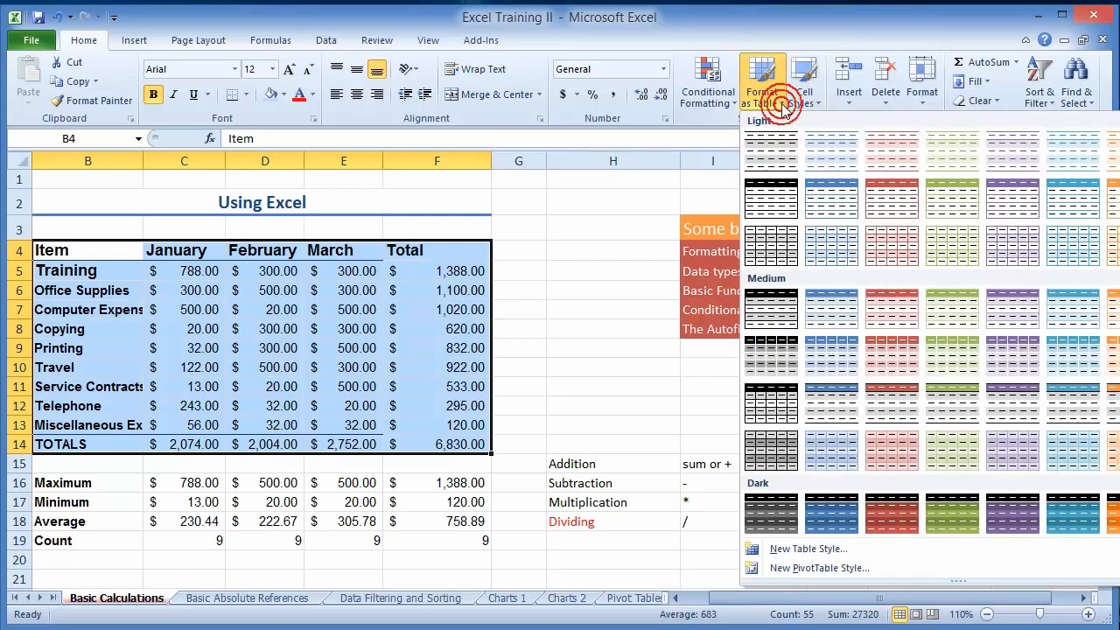
pyautogui.click(900, 207)
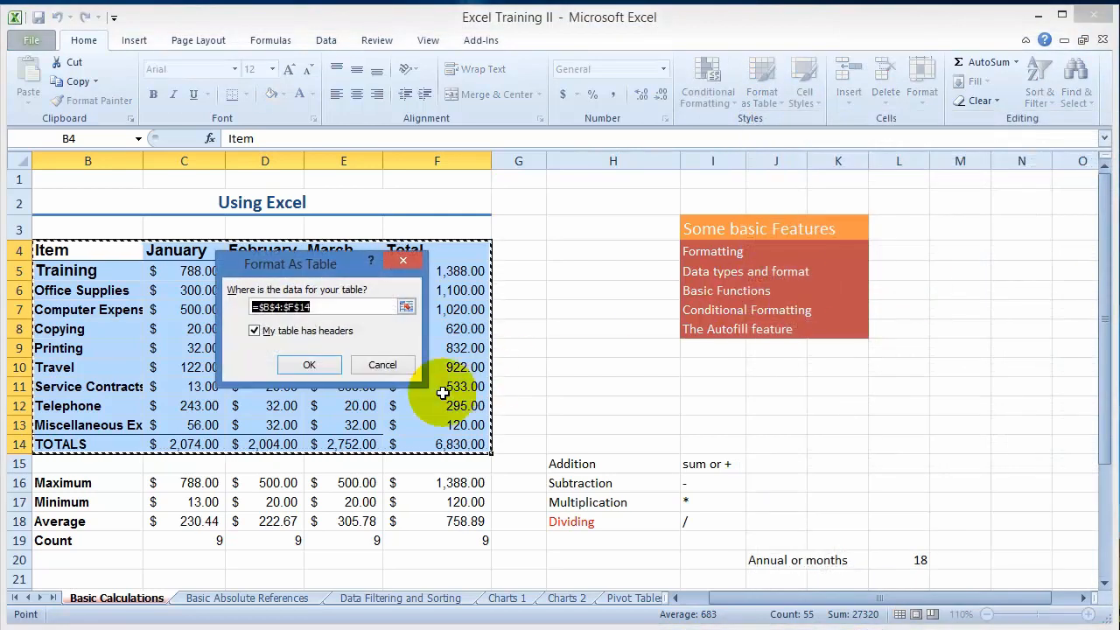
pyautogui.click(253, 330)
pyautogui.click(309, 365)
pyautogui.click(283, 348)
pyautogui.click(340, 445)
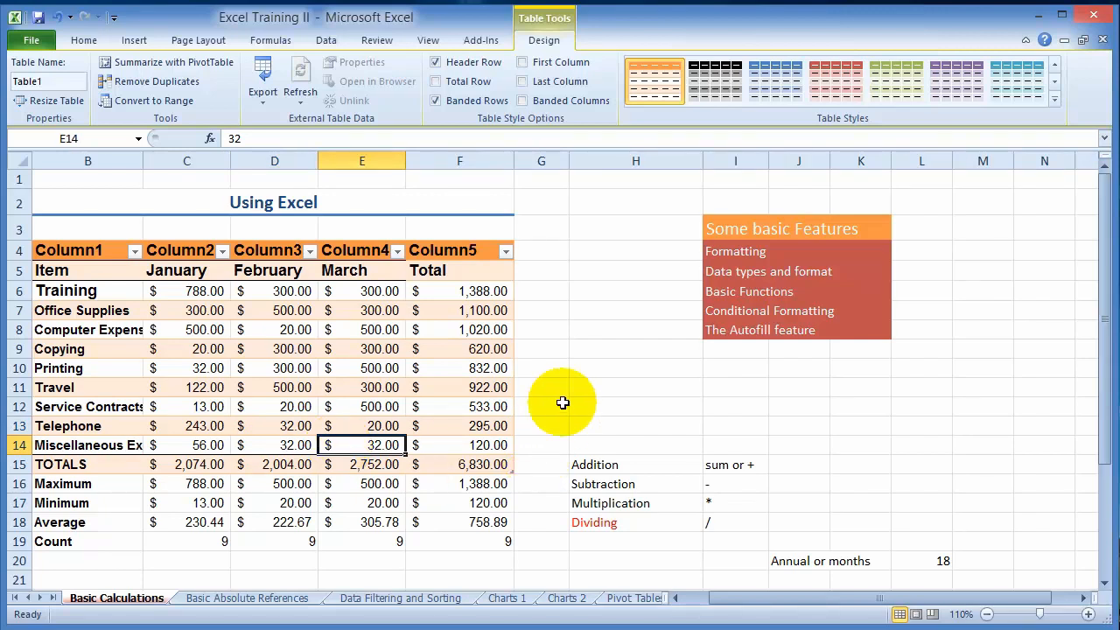
# - Try other colour styles on the table, finishing with the red banded style
pyautogui.click(764, 89)
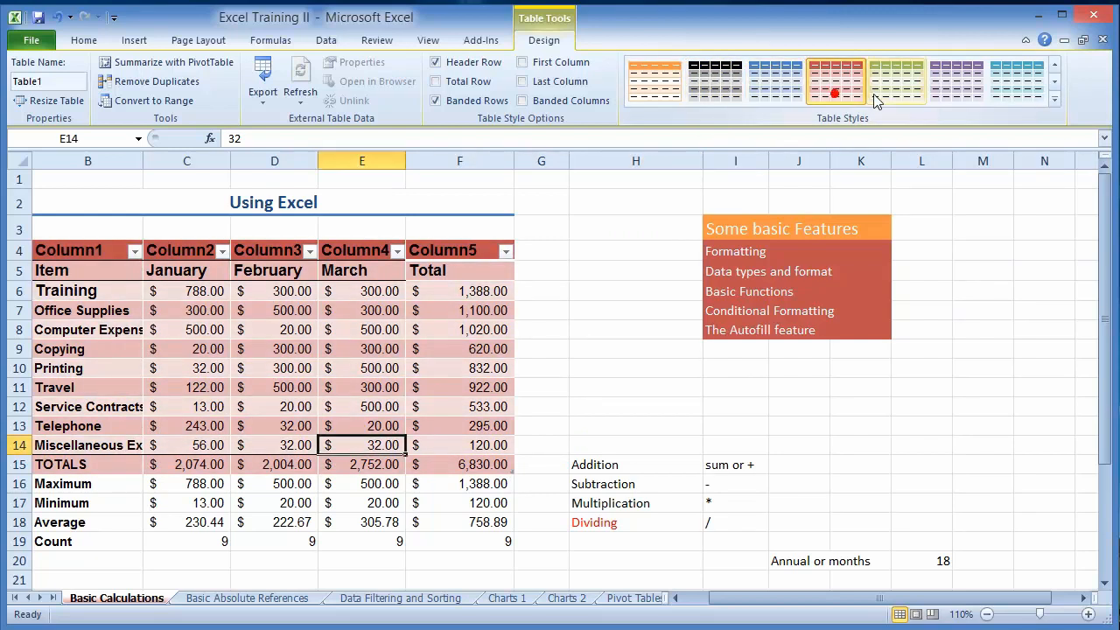
pyautogui.click(982, 83)
pyautogui.click(835, 83)
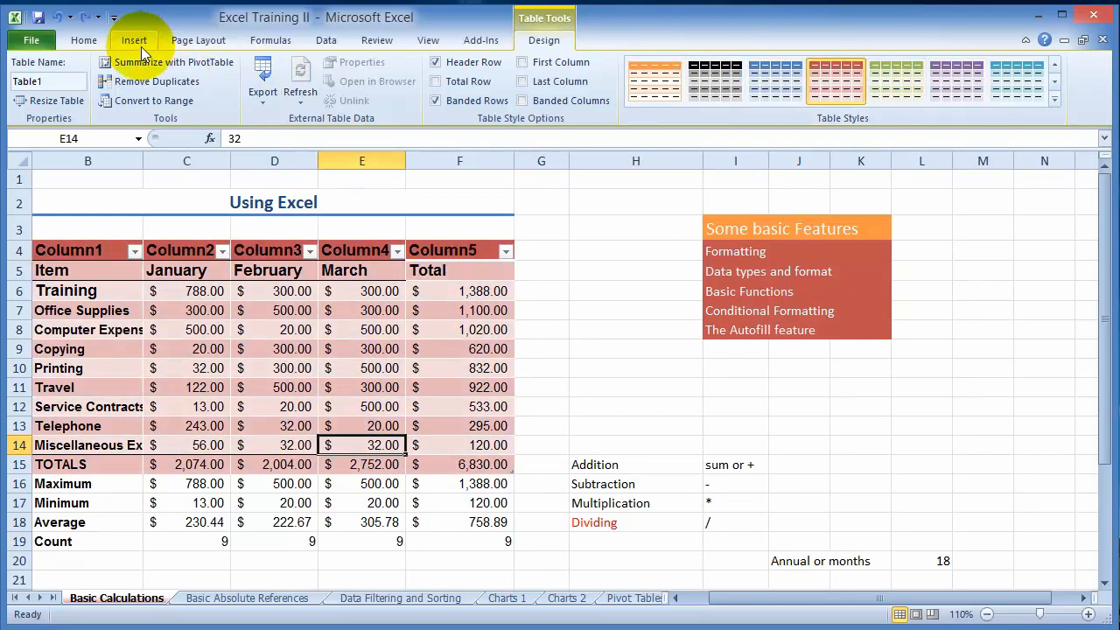
pyautogui.click(82, 40)
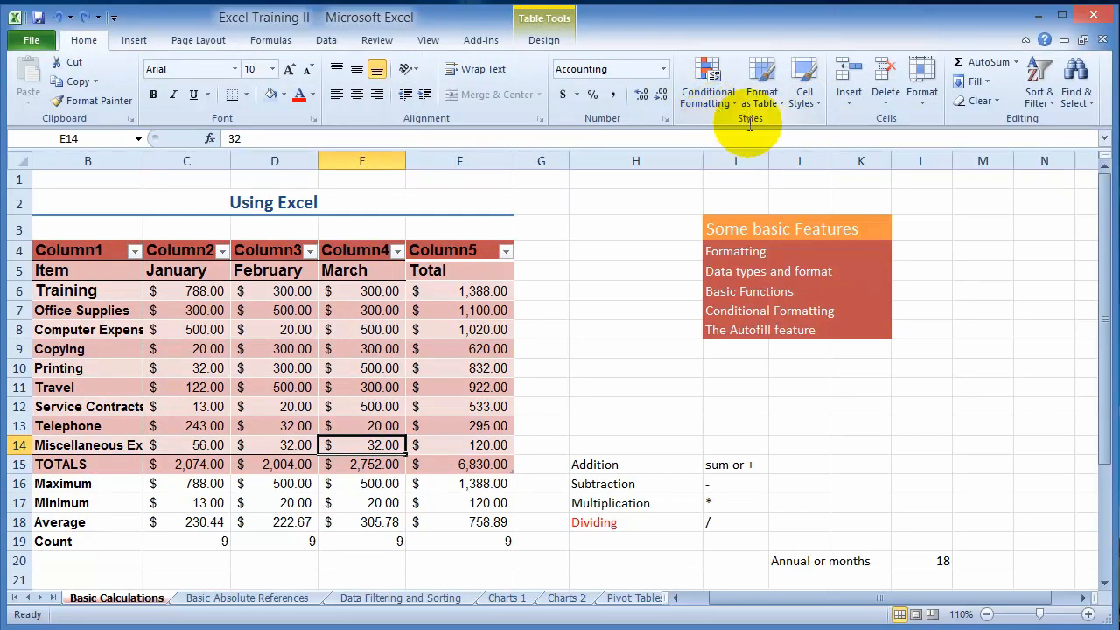
# - Undo the table style changes and the conversion of the budget range into a table
pyautogui.hotkey('ctrl', 'z')
pyautogui.hotkey('ctrl', 'z')
pyautogui.hotkey('ctrl', 'z')
pyautogui.hotkey('ctrl', 'z')
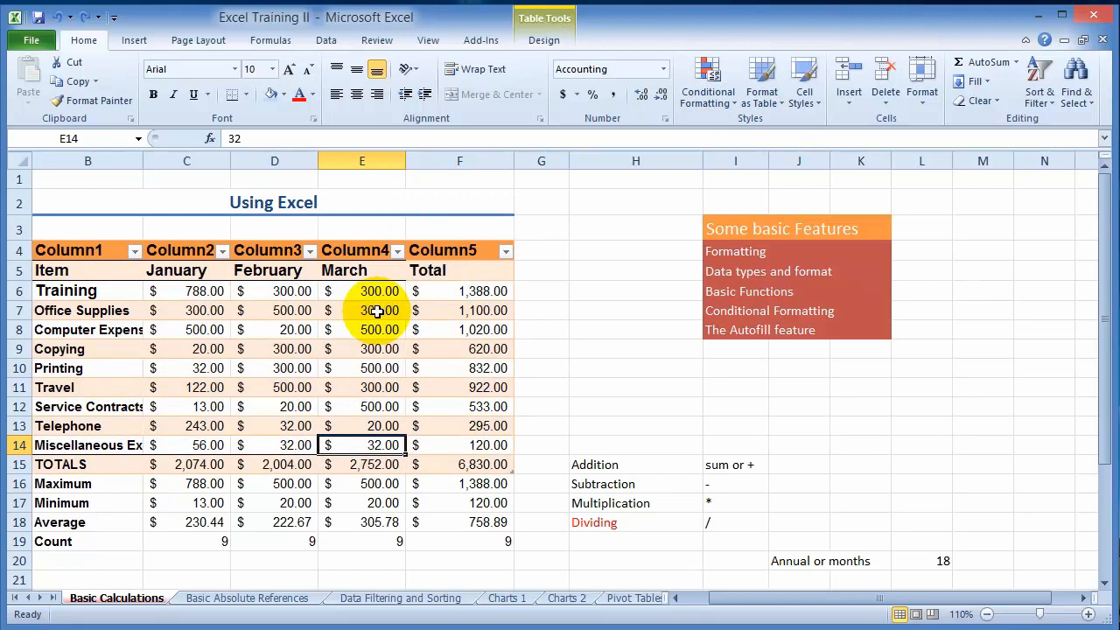
# - Preview an orange accent cell style on the header row B4:F4
pyautogui.moveTo(83, 251); pyautogui.dragTo(458, 238)
pyautogui.click(808, 102)
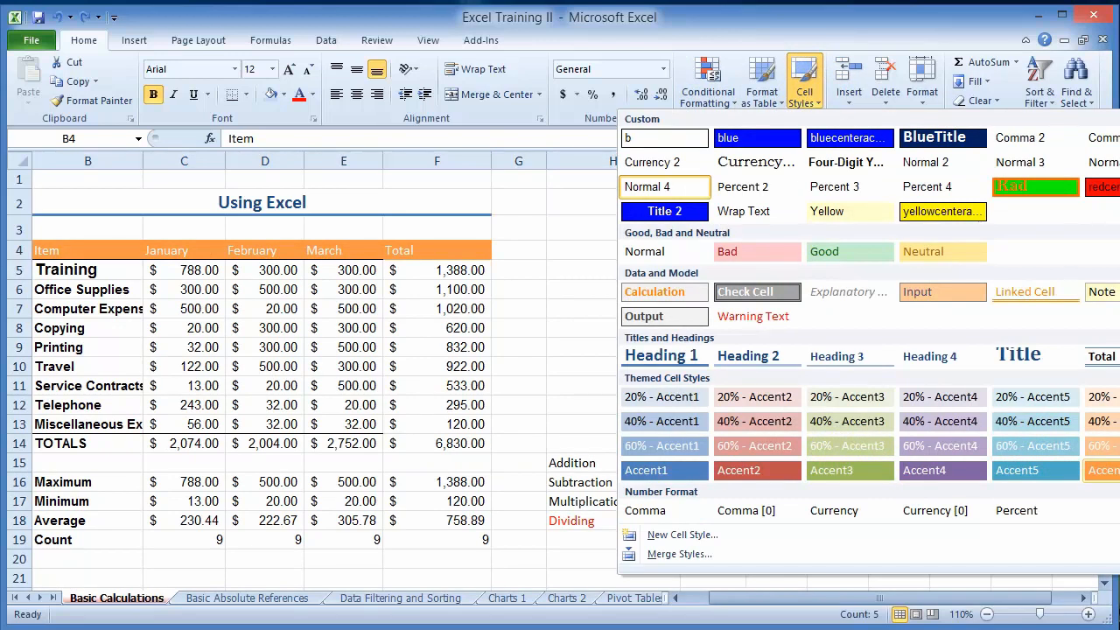
pyautogui.click(187, 329)
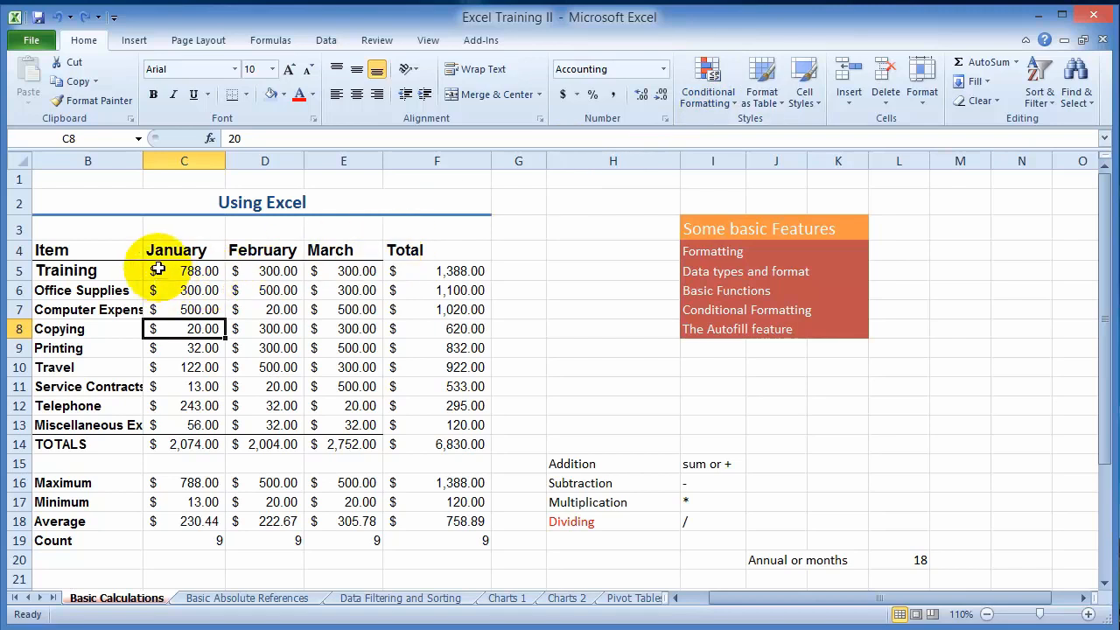
# - Format B4:F14 as a table with an orange header and grey banded rows, without using the first row as headers
pyautogui.click(725, 104)
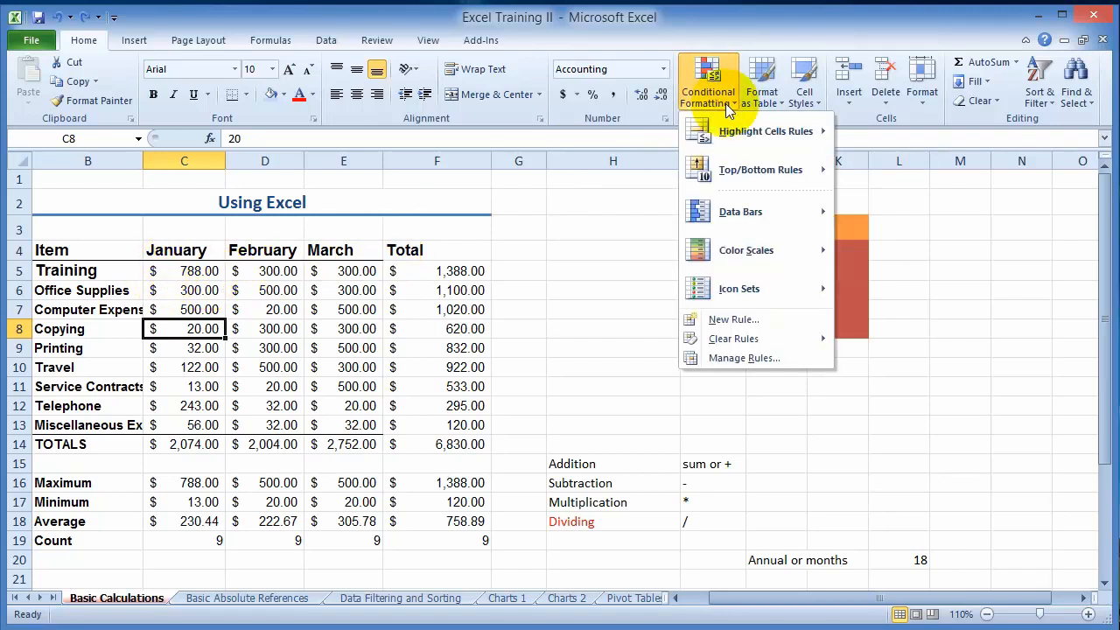
pyautogui.click(459, 368)
pyautogui.click(181, 270)
pyautogui.moveTo(83, 247); pyautogui.dragTo(477, 446)
pyautogui.click(725, 104)
pyautogui.click(763, 98)
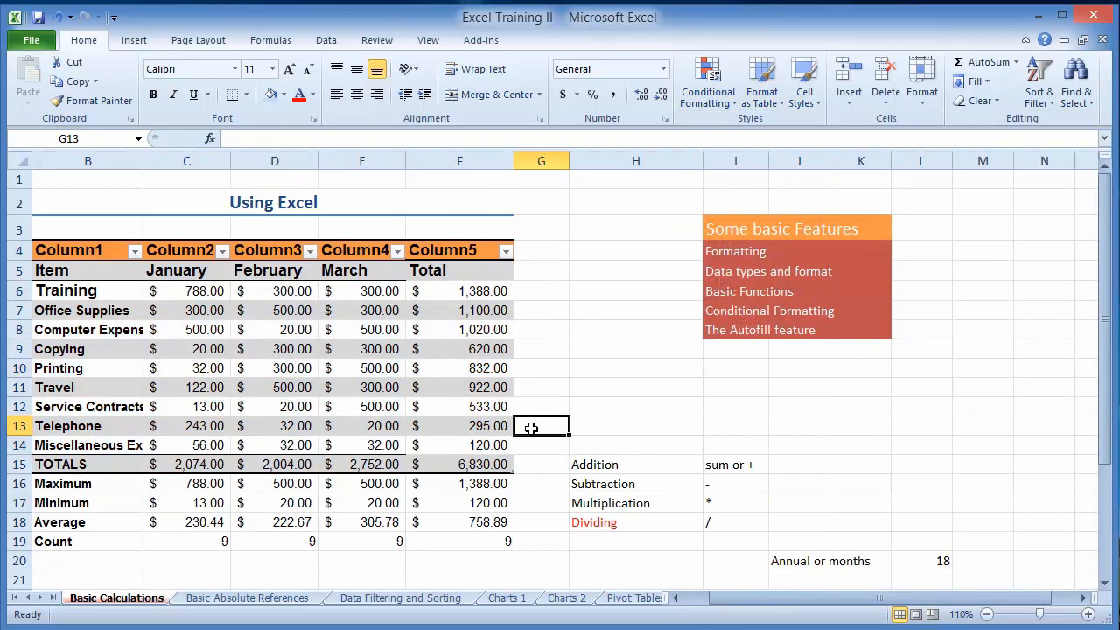
# - Highlight the below-average amounts in C6:E14 with Light Red Fill with Dark Red Text
pyautogui.moveTo(187, 295); pyautogui.dragTo(334, 443)
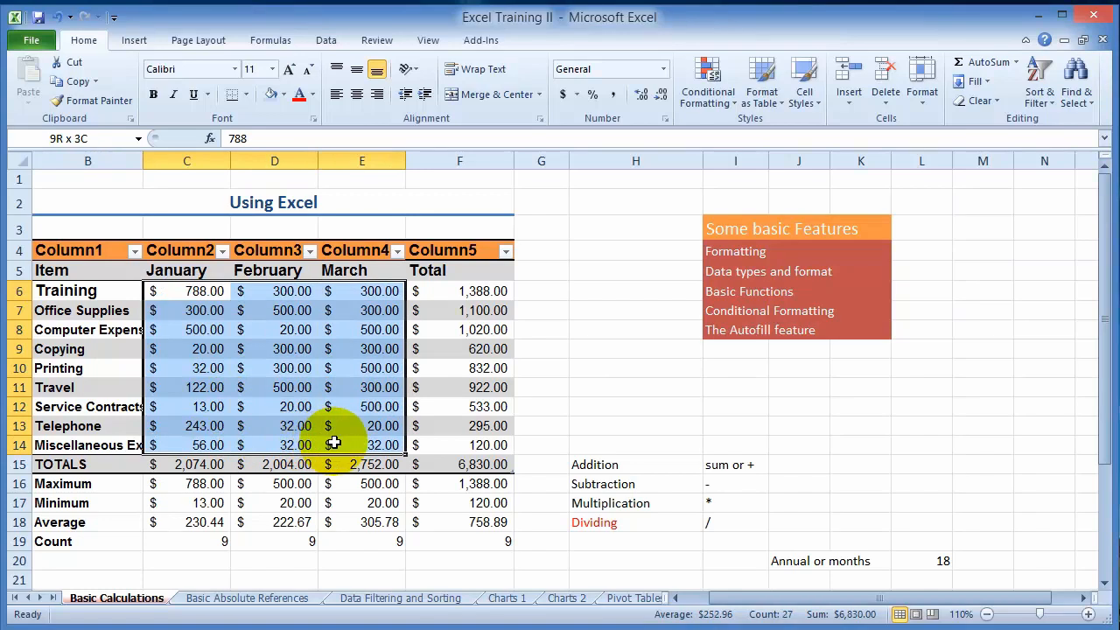
pyautogui.moveTo(334, 443); pyautogui.dragTo(333, 443)
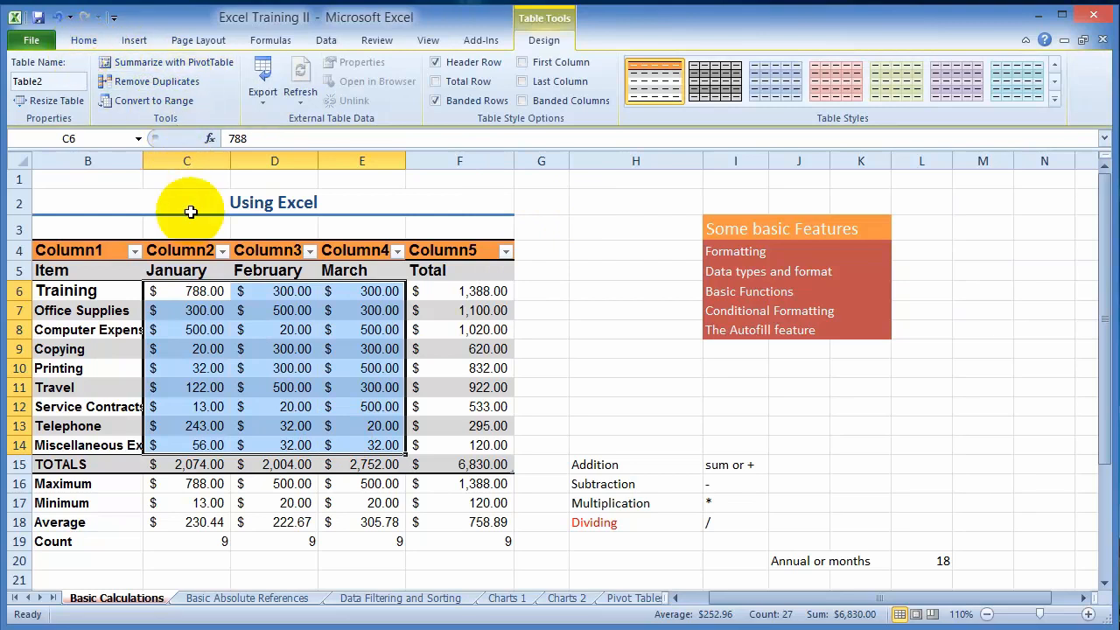
pyautogui.click(85, 41)
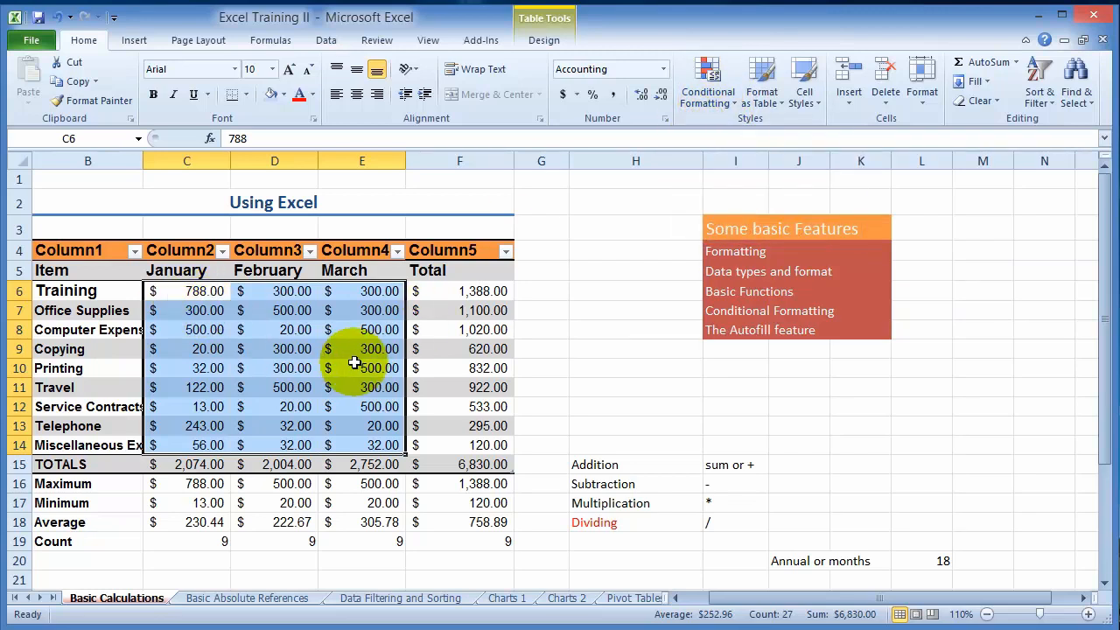
pyautogui.click(734, 103)
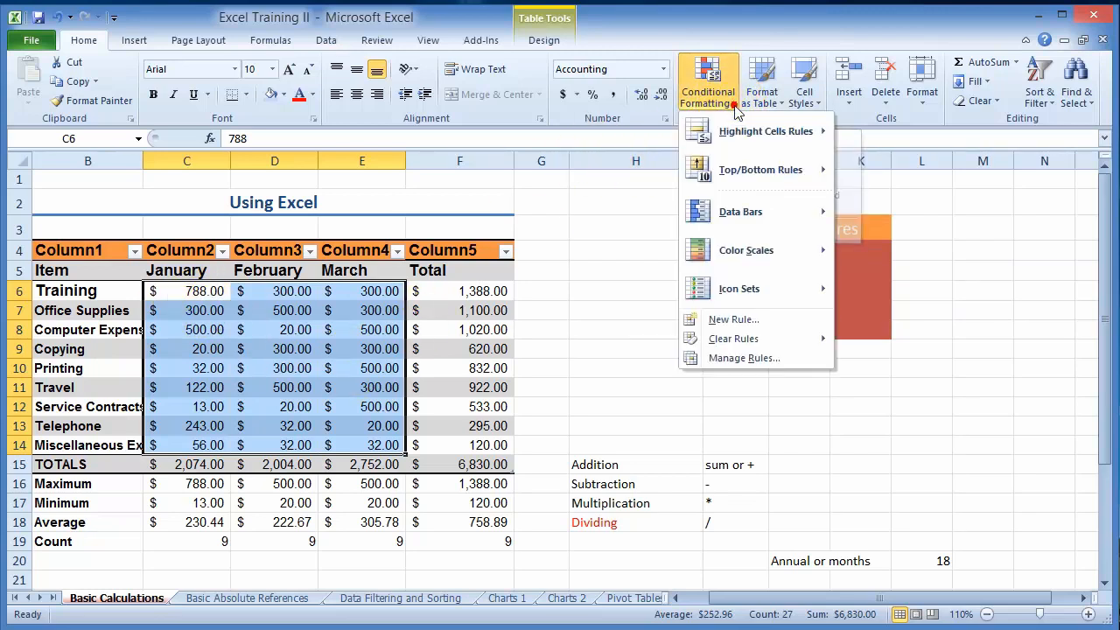
pyautogui.moveTo(774, 178)
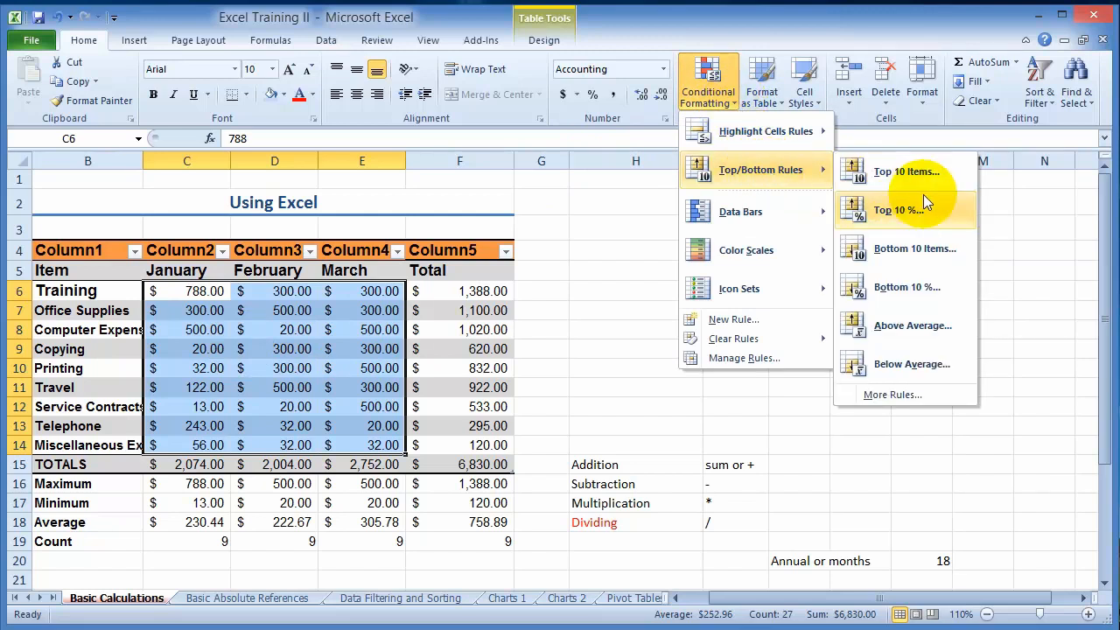
pyautogui.click(909, 366)
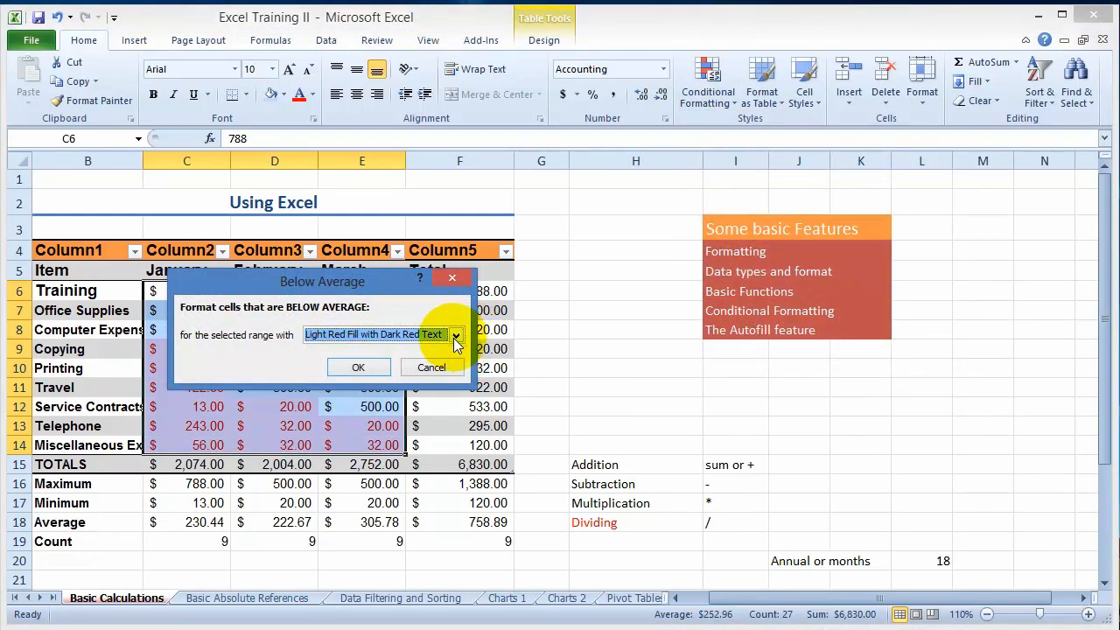
pyautogui.click(456, 338)
pyautogui.click(374, 350)
pyautogui.click(363, 370)
# - Enter 455 as the January Travel amount in C11, and undo both that entry and the below-average highlighting
pyautogui.click(252, 406)
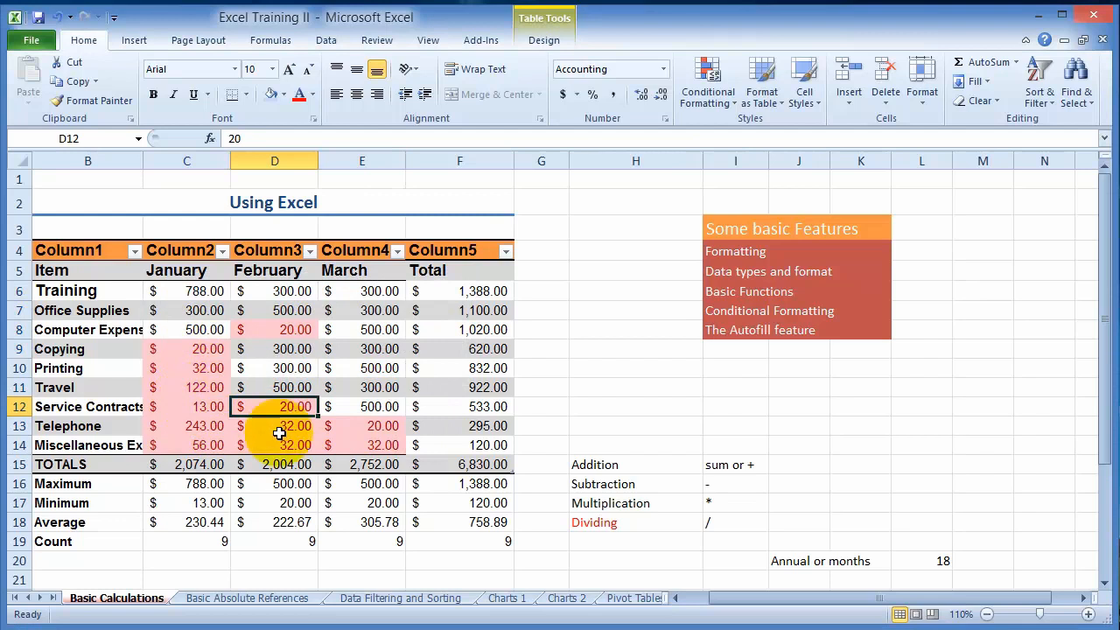
pyautogui.click(191, 386)
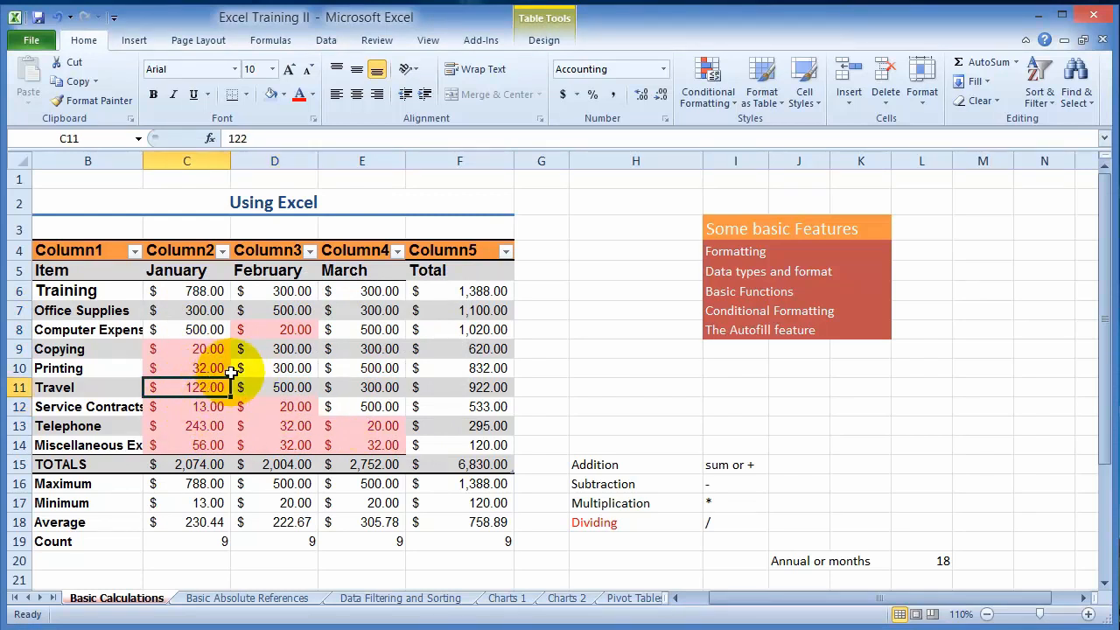
pyautogui.write('455')
pyautogui.press('Return')
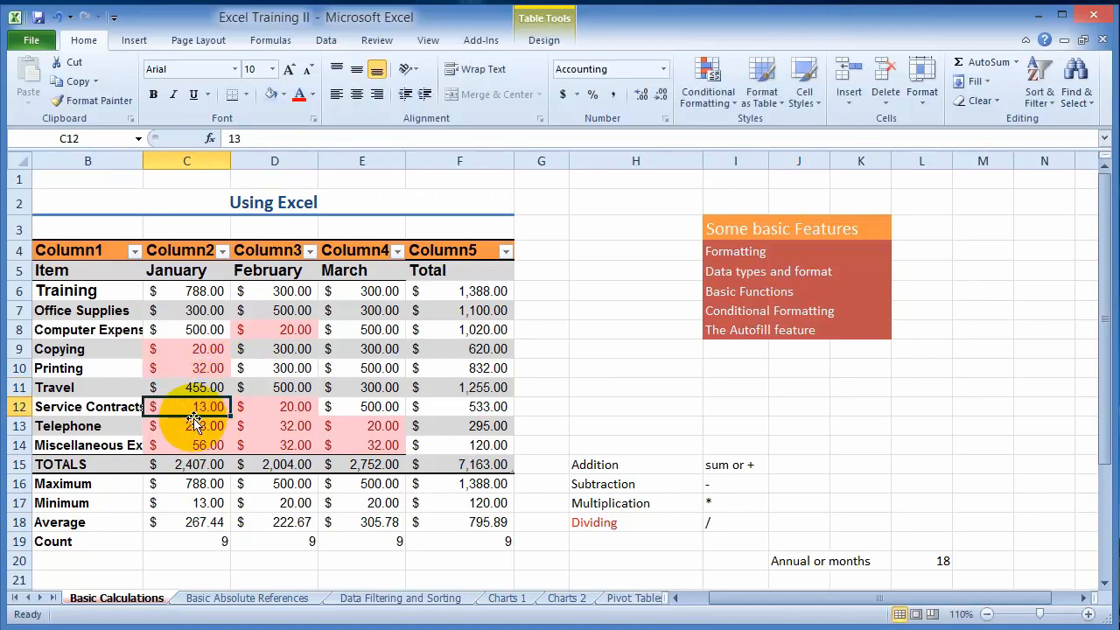
pyautogui.hotkey('ctrl', 'z')
pyautogui.hotkey('ctrl', 'z')
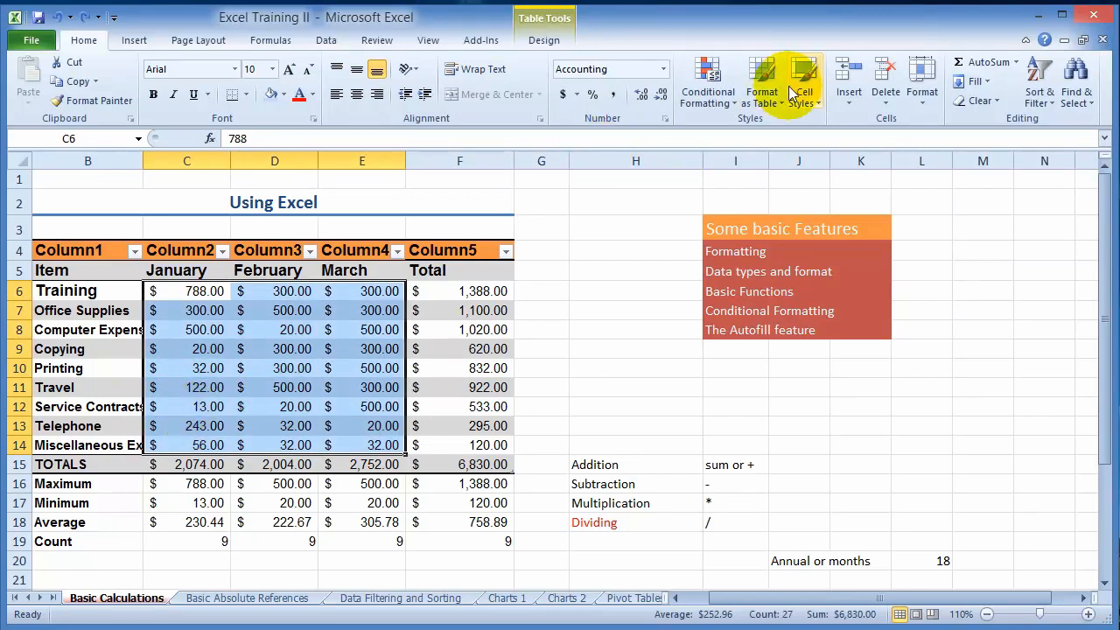
# - Highlight the top 10% of the amounts in C6:E14 with Light Red Fill with Dark Red Text
pyautogui.click(732, 99)
pyautogui.moveTo(759, 170)
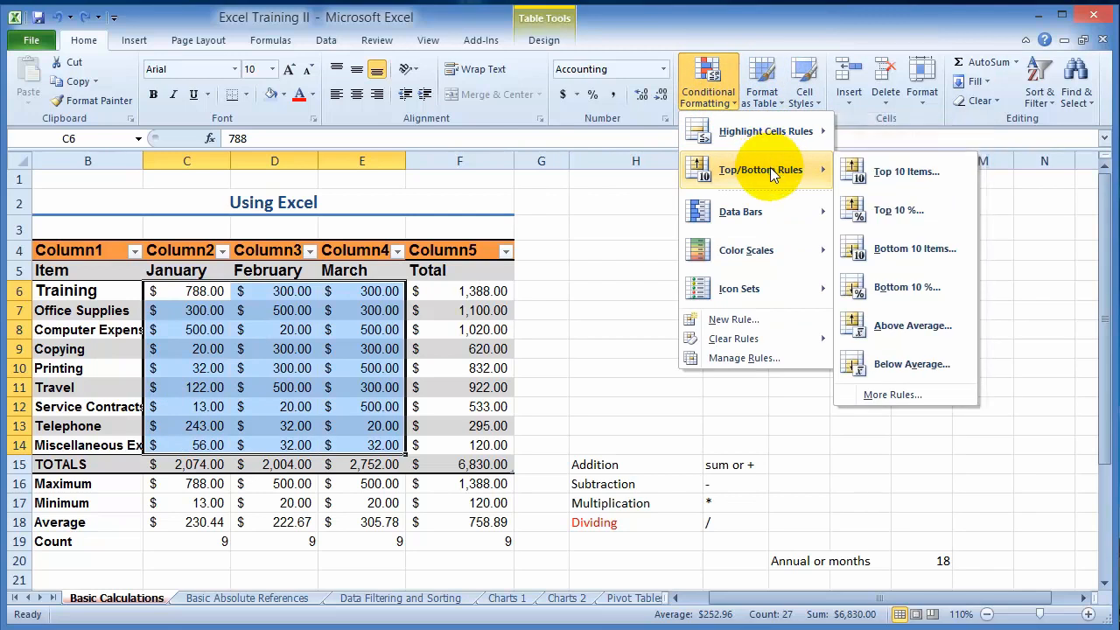
pyautogui.click(872, 216)
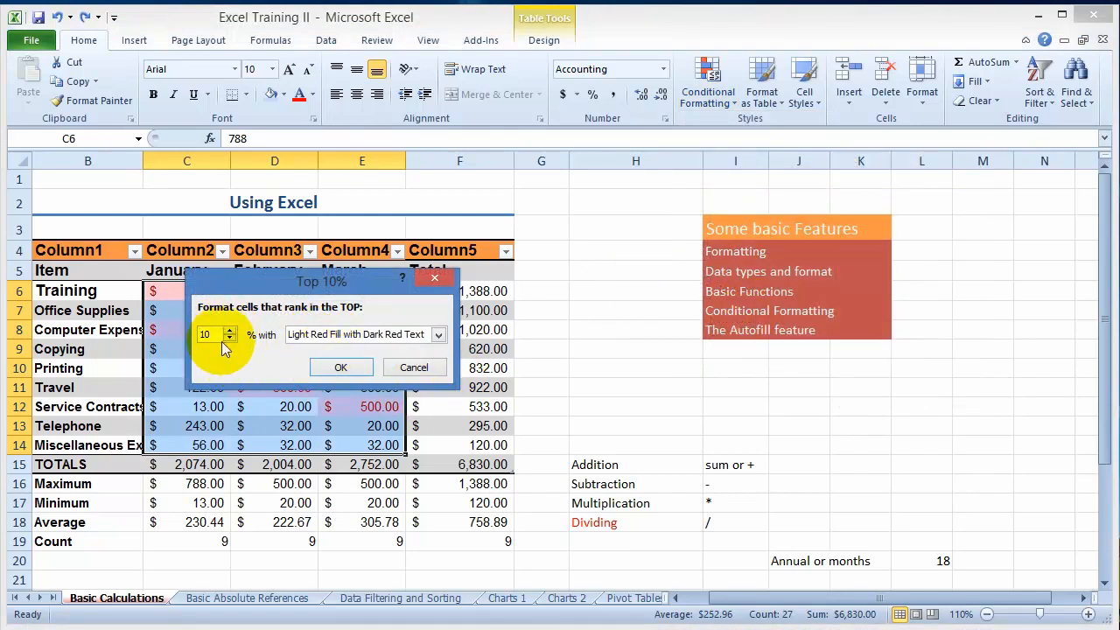
pyautogui.click(328, 371)
pyautogui.click(226, 407)
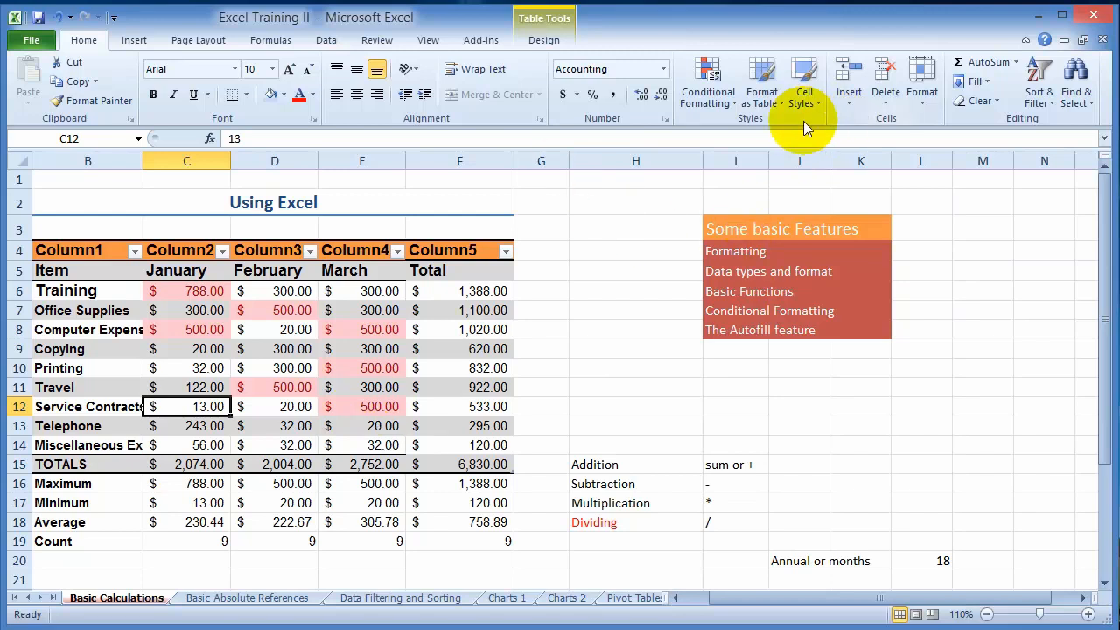
# - Add a conditional formatting rule to C12 that highlights a value less than 20
pyautogui.click(737, 103)
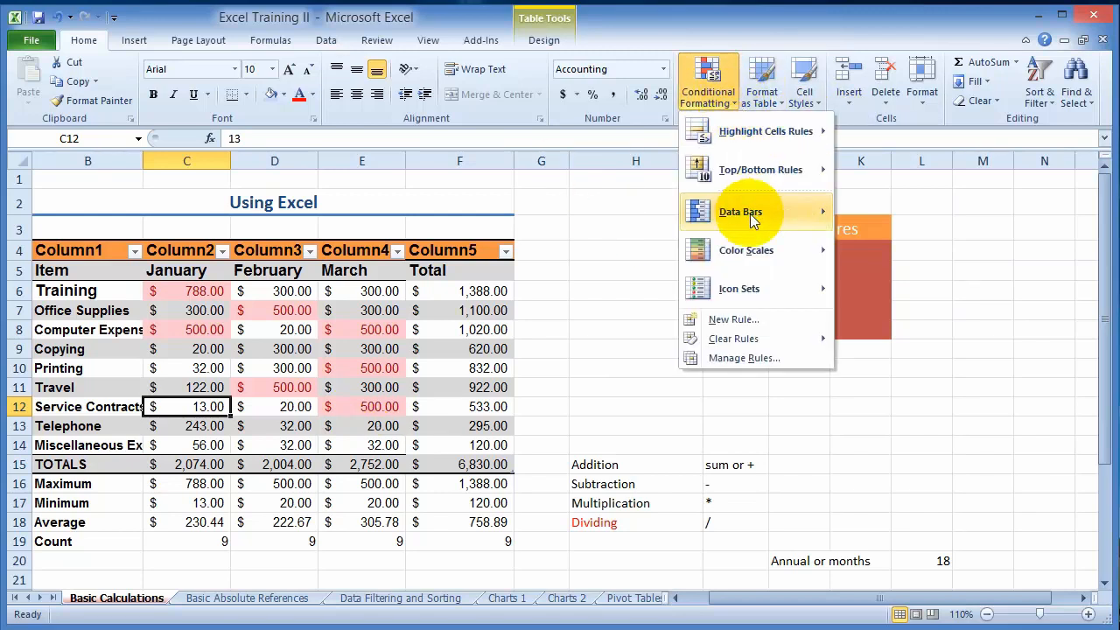
pyautogui.moveTo(751, 134)
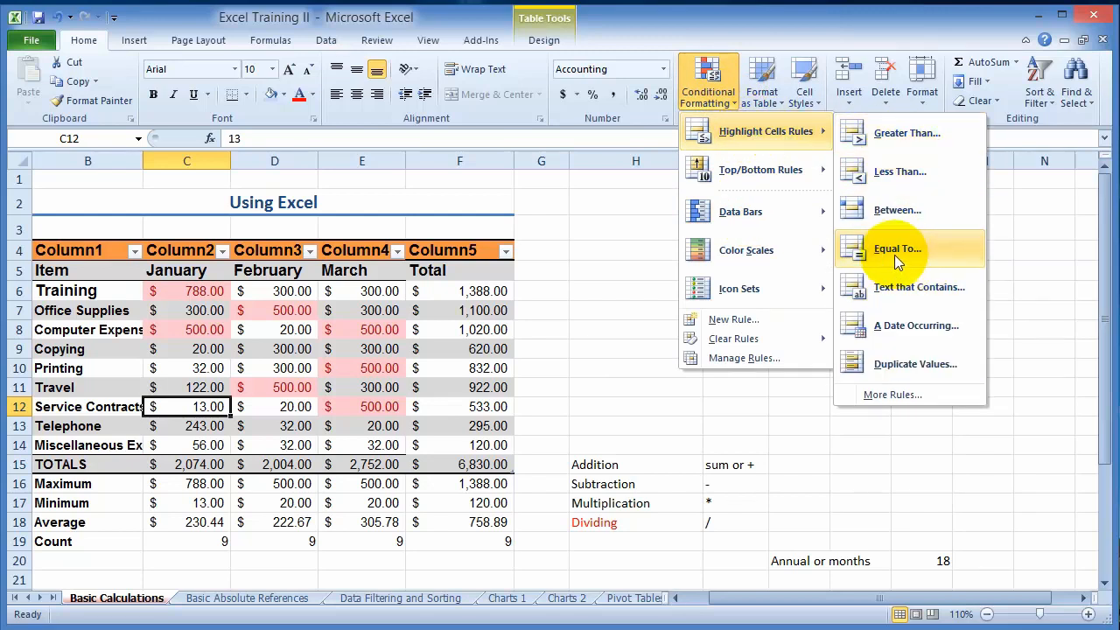
pyautogui.click(908, 171)
pyautogui.write('20')
pyautogui.click(409, 368)
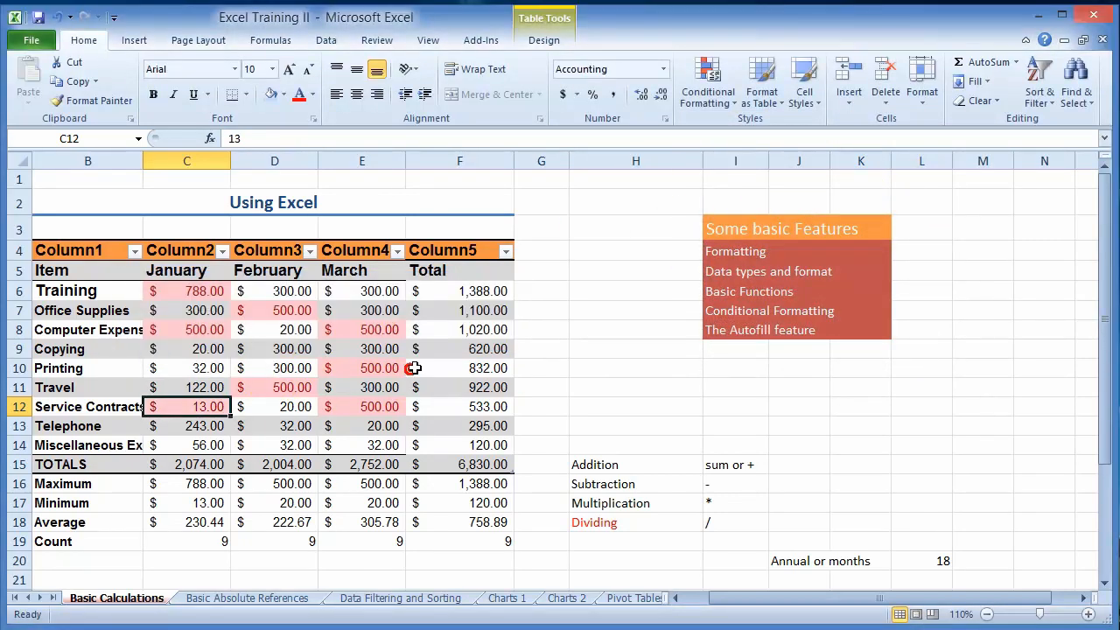
# - Undo the less-than-20 rule on C12 and the top 10% highlighting in C6:E14
pyautogui.hotkey('ctrl', 'z')
pyautogui.hotkey('ctrl', 'z')
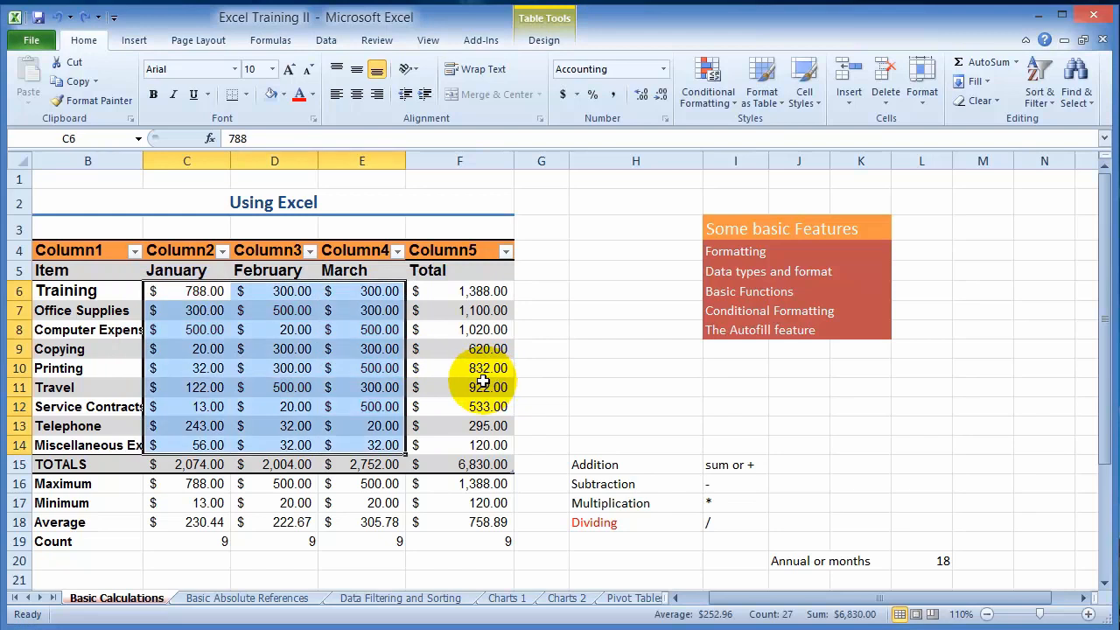
# - Highlight the amounts in C6:E14 that are less than 25 with Light Red Fill with Dark Red Text
pyautogui.click(707, 92)
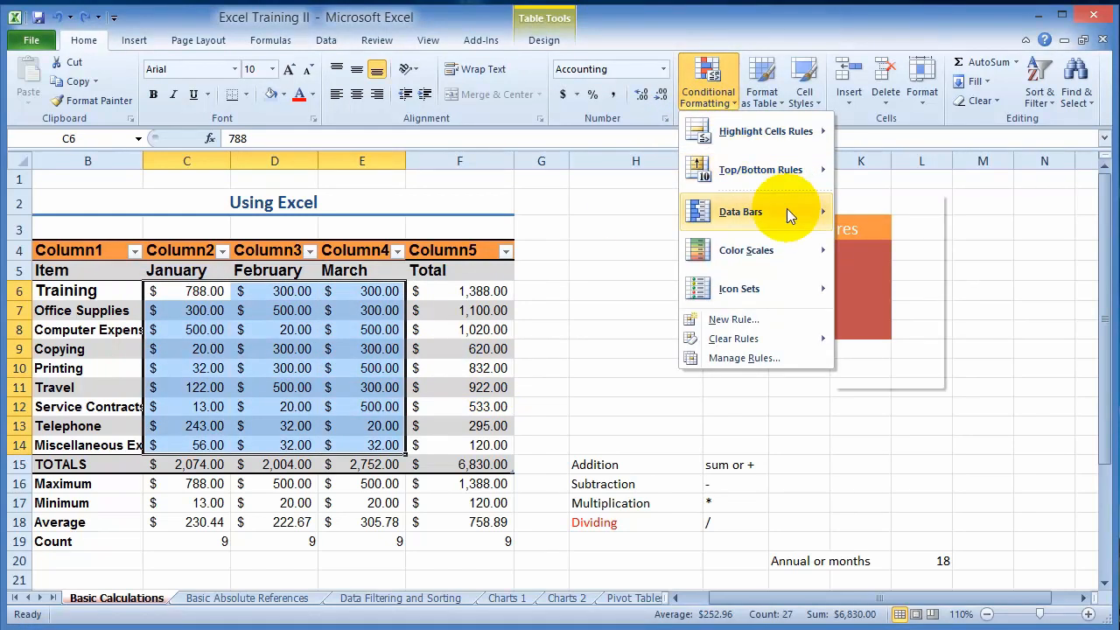
pyautogui.moveTo(794, 138)
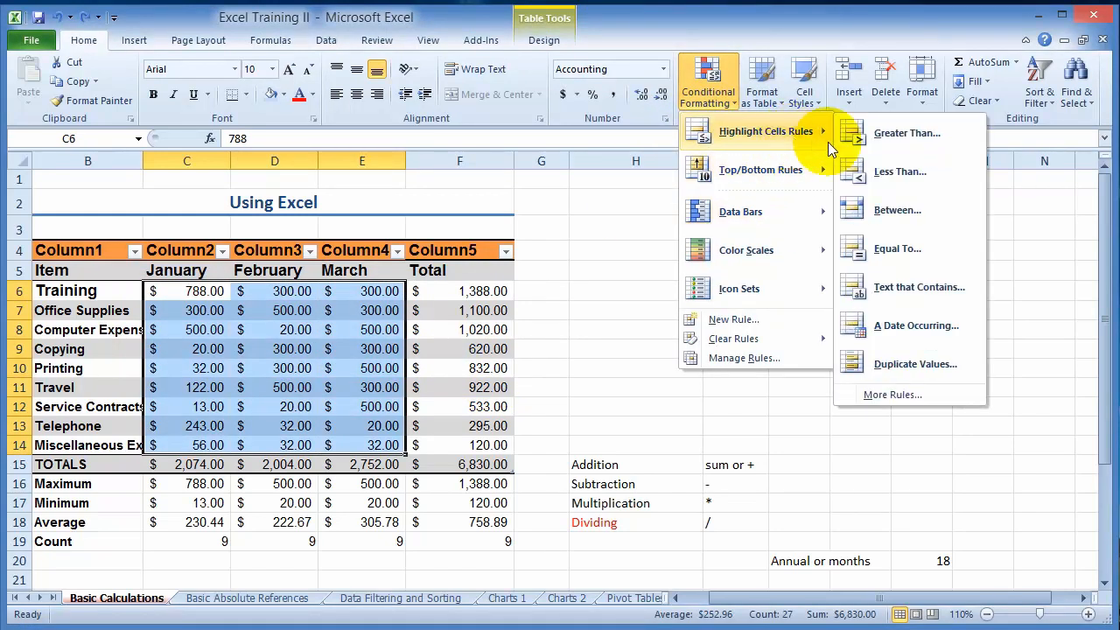
pyautogui.click(919, 172)
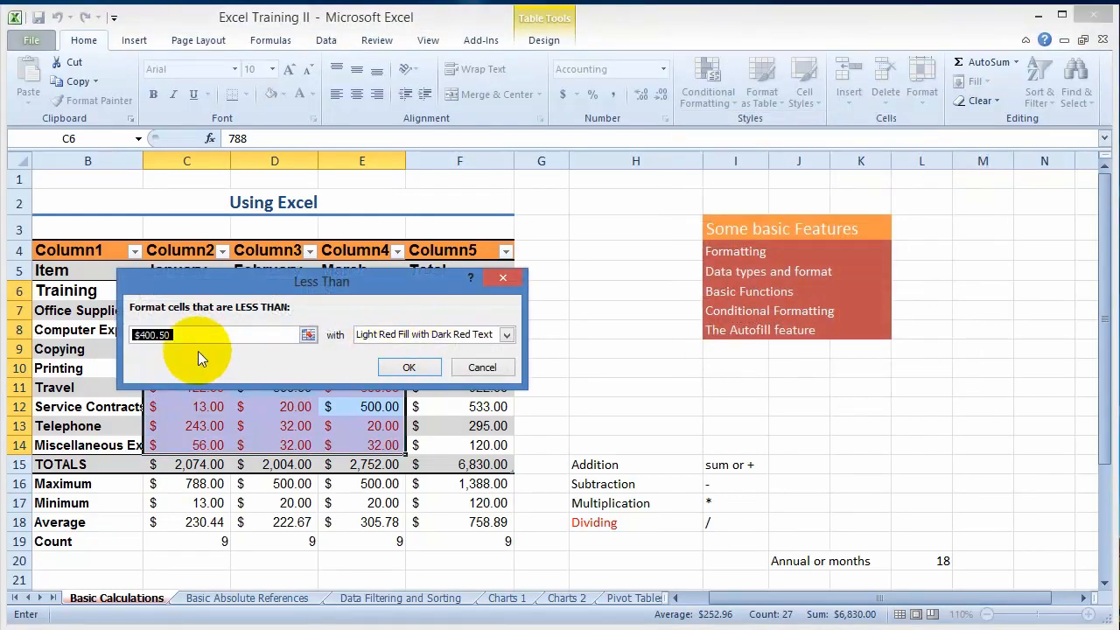
pyautogui.write('25')
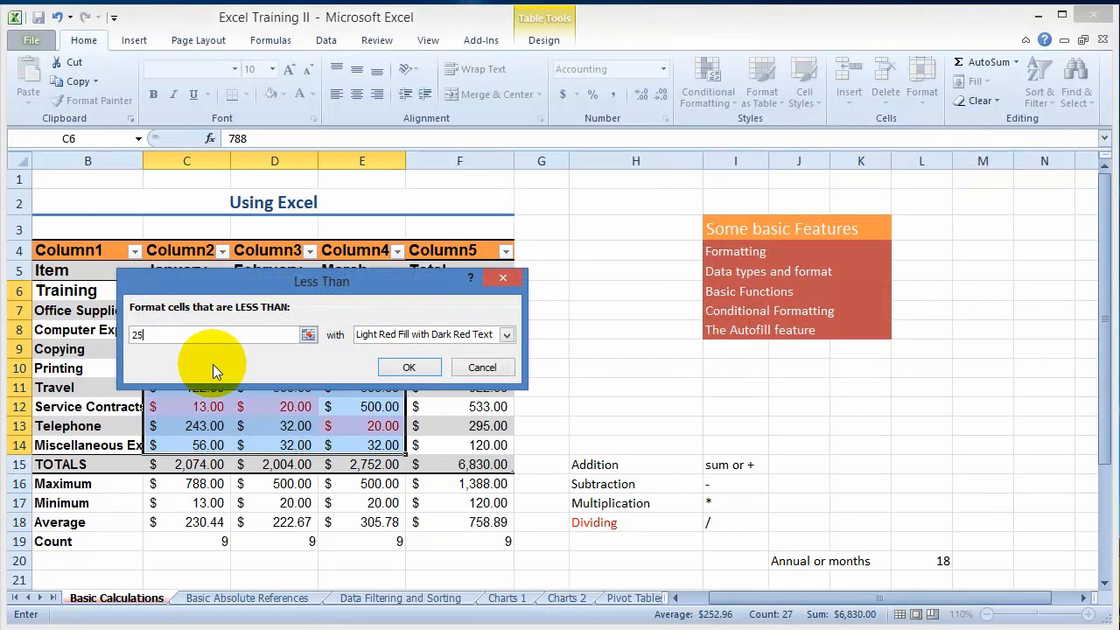
pyautogui.click(408, 367)
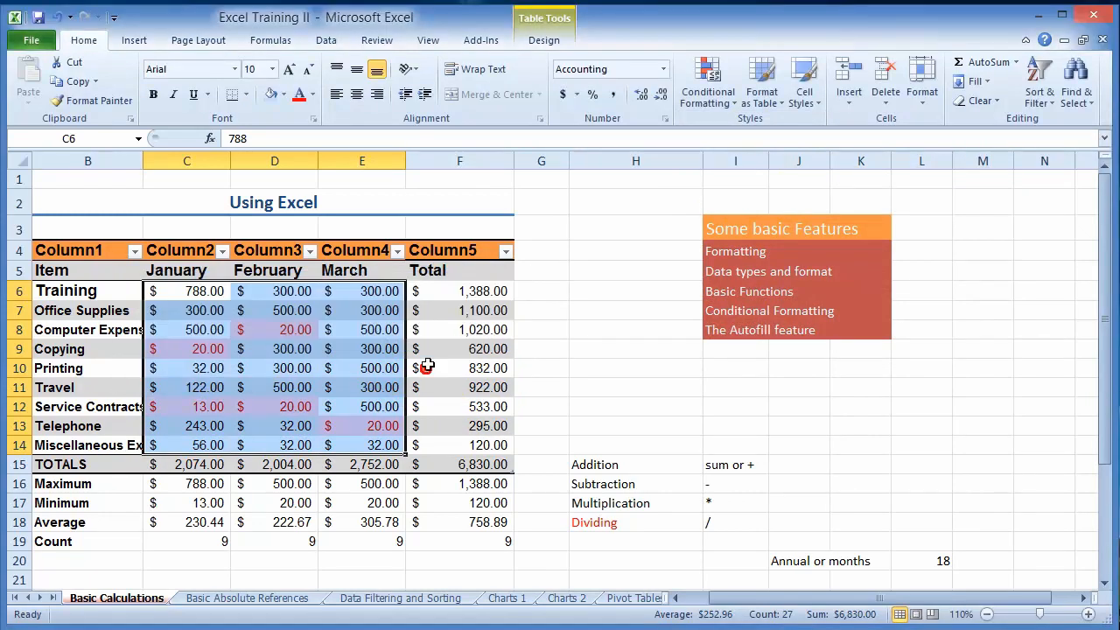
# - Examine which January, February and March amounts the less-than-25 rule highlights
pyautogui.click(258, 406)
pyautogui.click(210, 349)
pyautogui.click(278, 330)
pyautogui.click(206, 388)
pyautogui.click(208, 407)
pyautogui.click(277, 412)
pyautogui.click(366, 424)
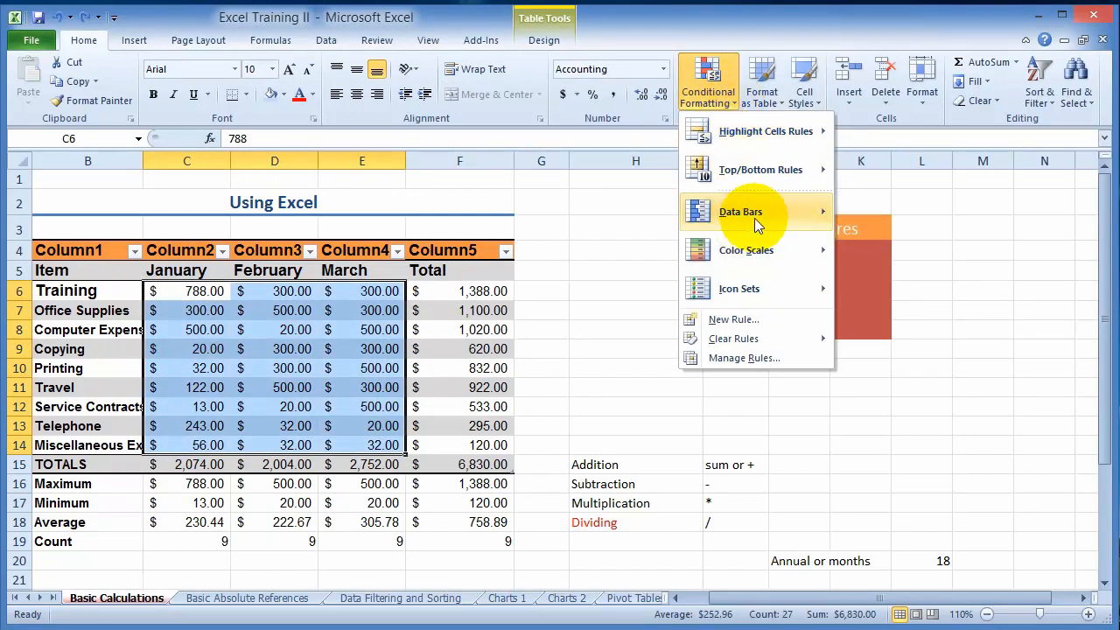
# - Apply blue gradient fill data bars to the amounts in C6:E14 and compare the bars across the months
pyautogui.moveTo(757, 222)
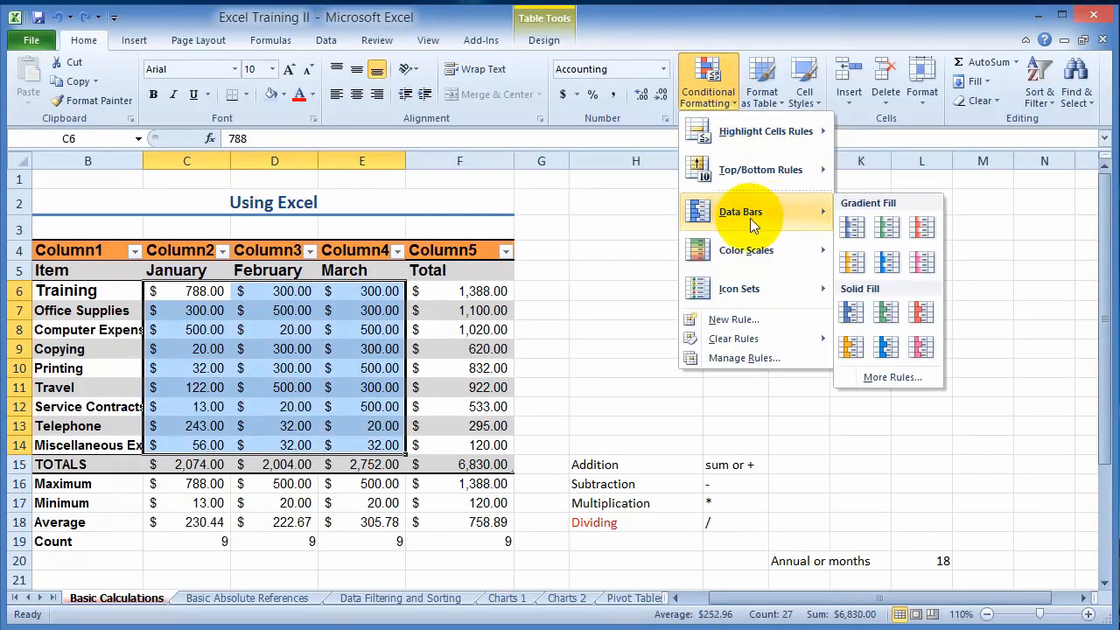
pyautogui.click(861, 234)
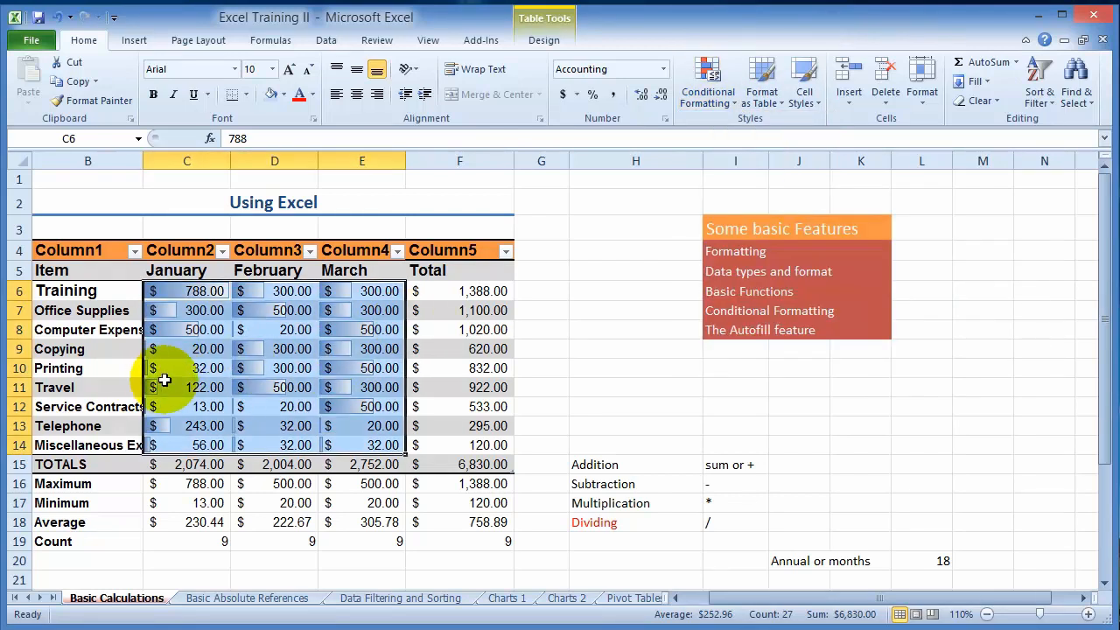
pyautogui.click(193, 329)
pyautogui.click(209, 368)
pyautogui.click(181, 349)
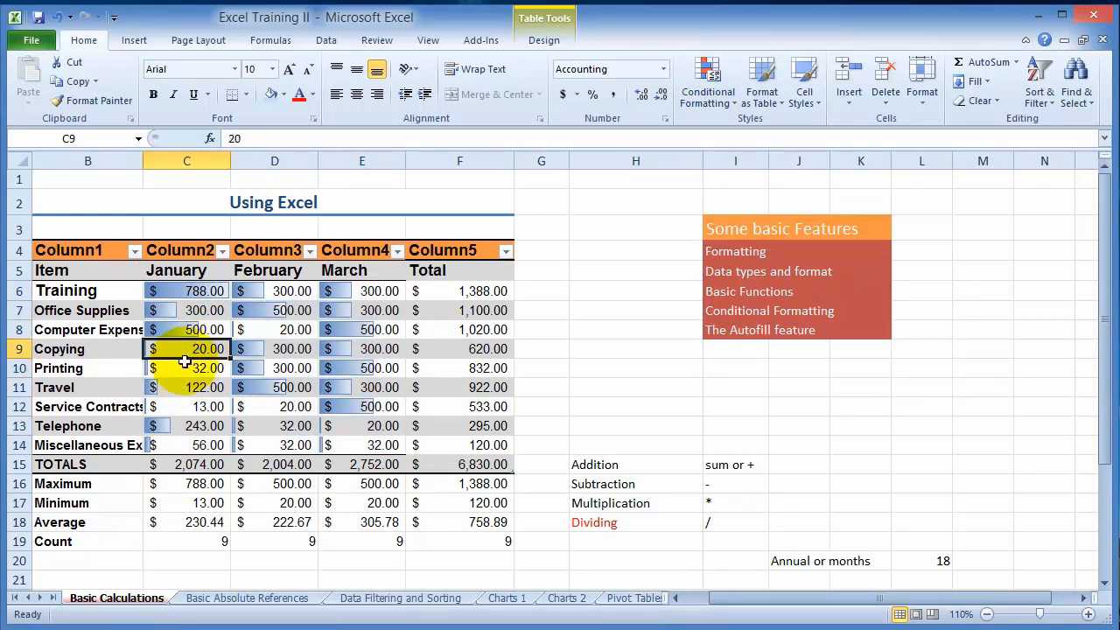
pyautogui.click(212, 425)
pyautogui.click(344, 394)
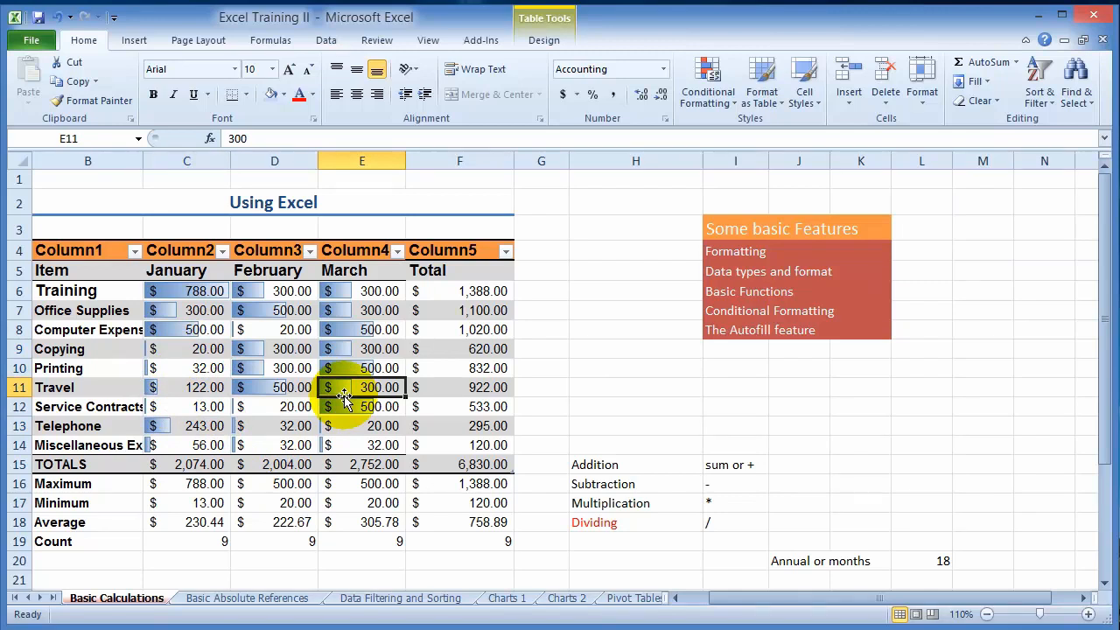
pyautogui.click(708, 87)
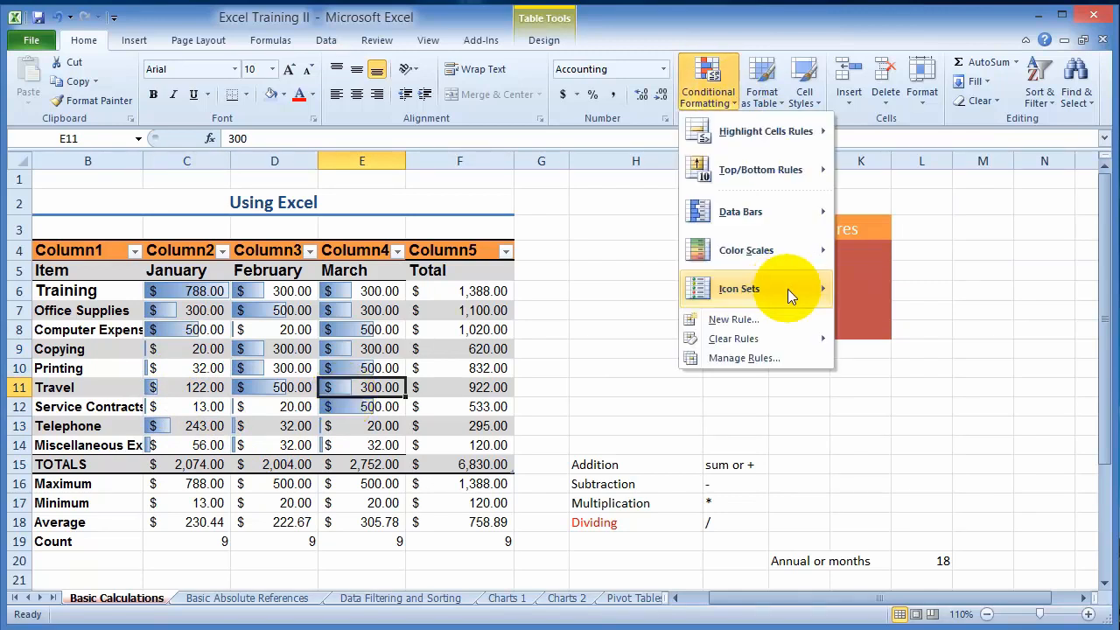
pyautogui.moveTo(790, 293)
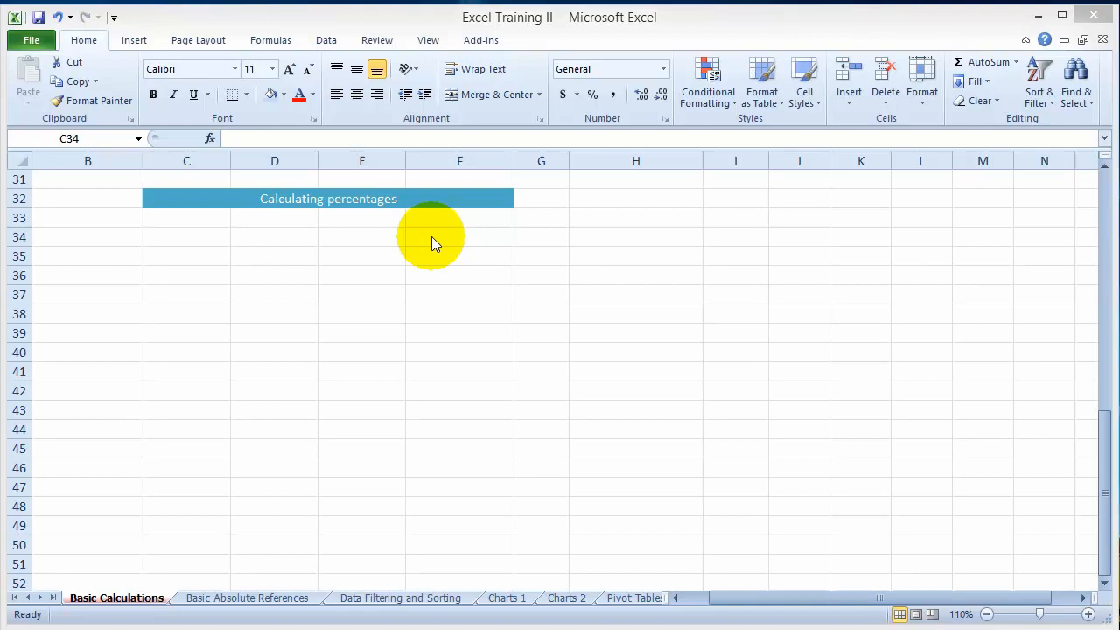
# - Under the Calculating percentages heading, enter 1000 in C34 and 1200 in D34
pyautogui.click(159, 235)
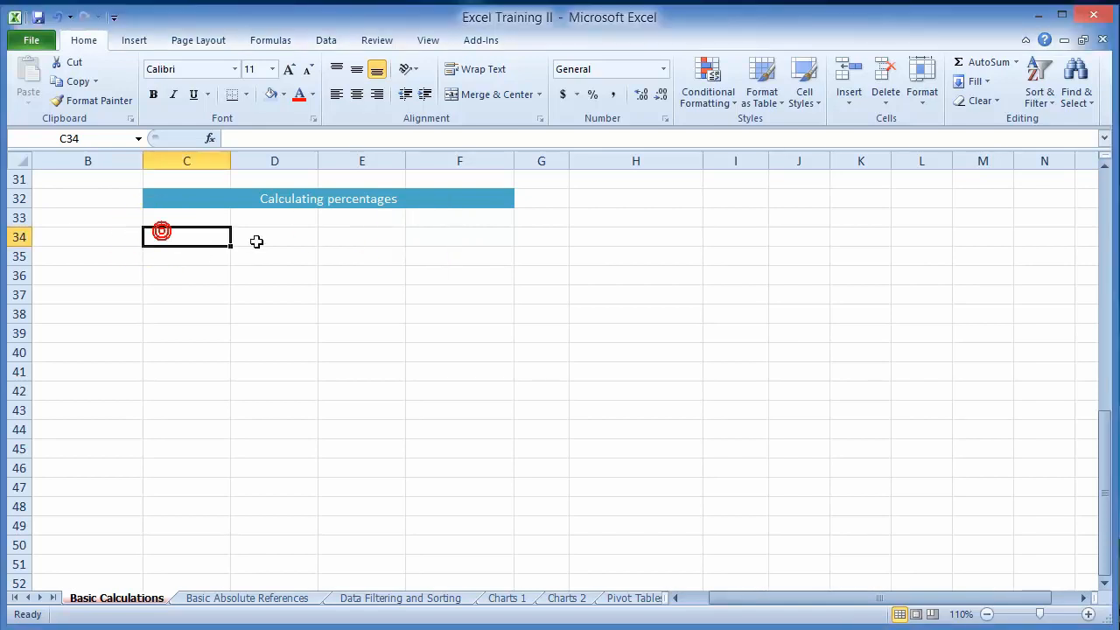
pyautogui.write('1000')
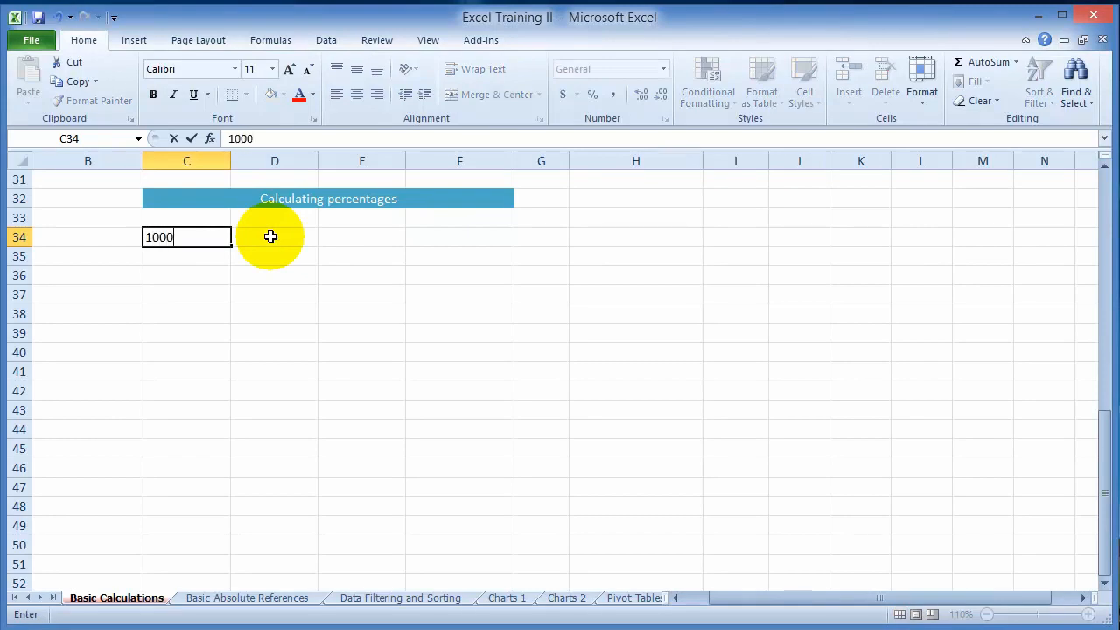
pyautogui.click(271, 236)
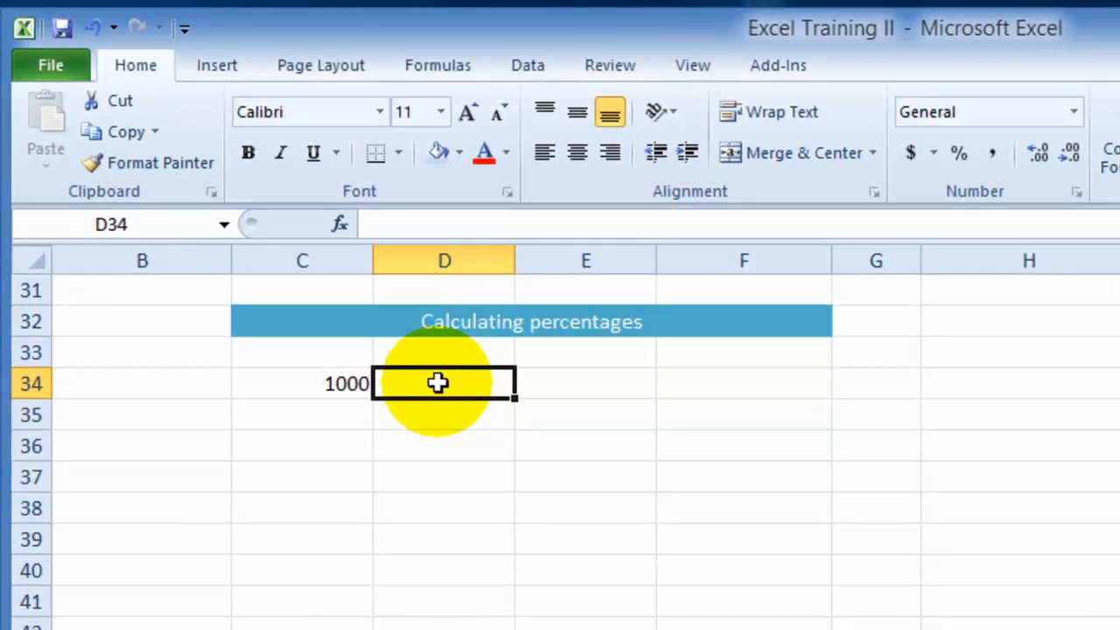
pyautogui.write('1200')
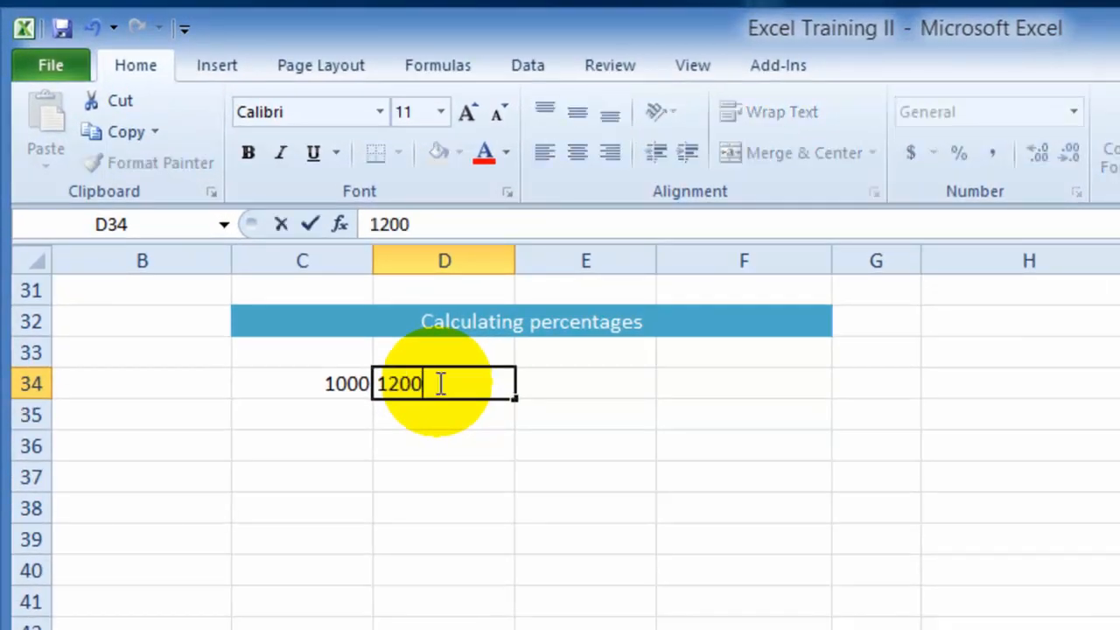
pyautogui.press('Return')
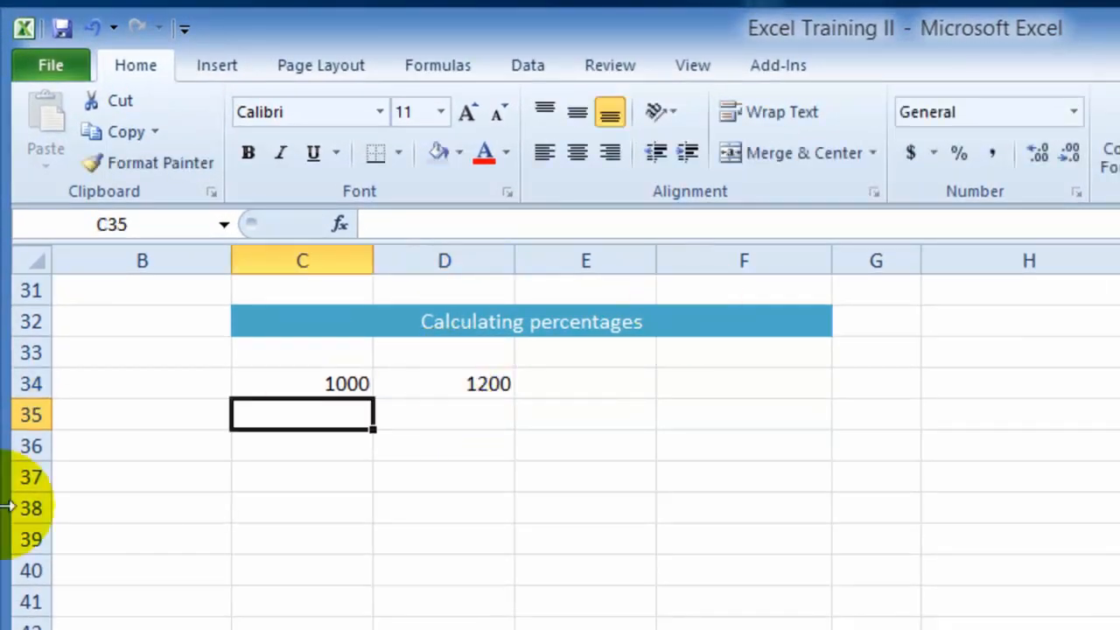
# - Apply the Accounting number format to columns C and D from row 34 downward
pyautogui.moveTo(323, 385); pyautogui.dragTo(437, 621)
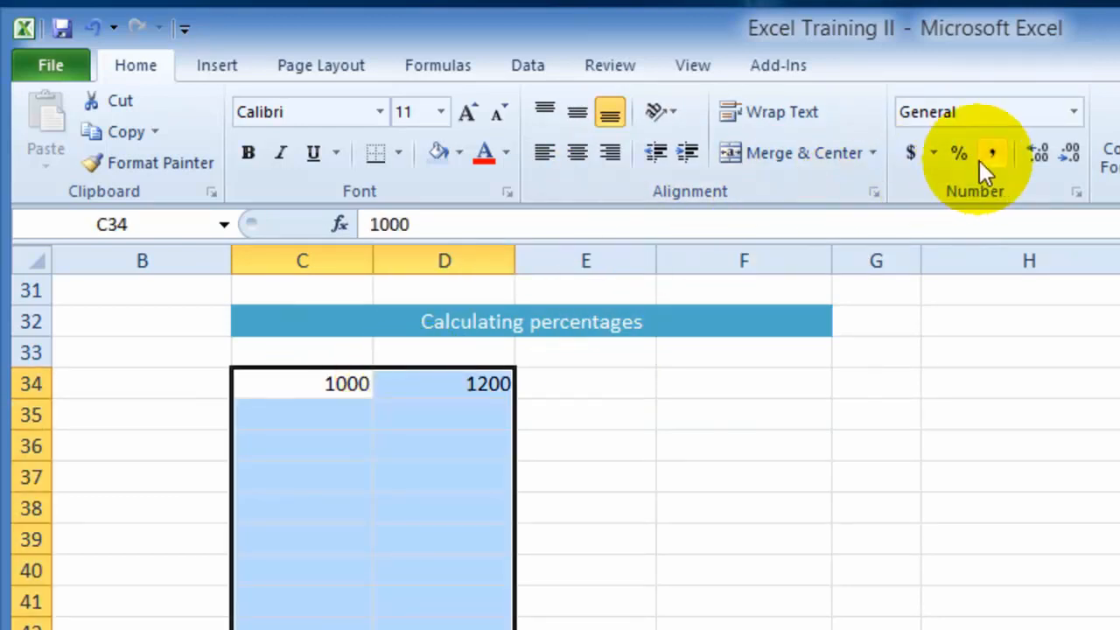
pyautogui.click(910, 153)
pyautogui.click(324, 419)
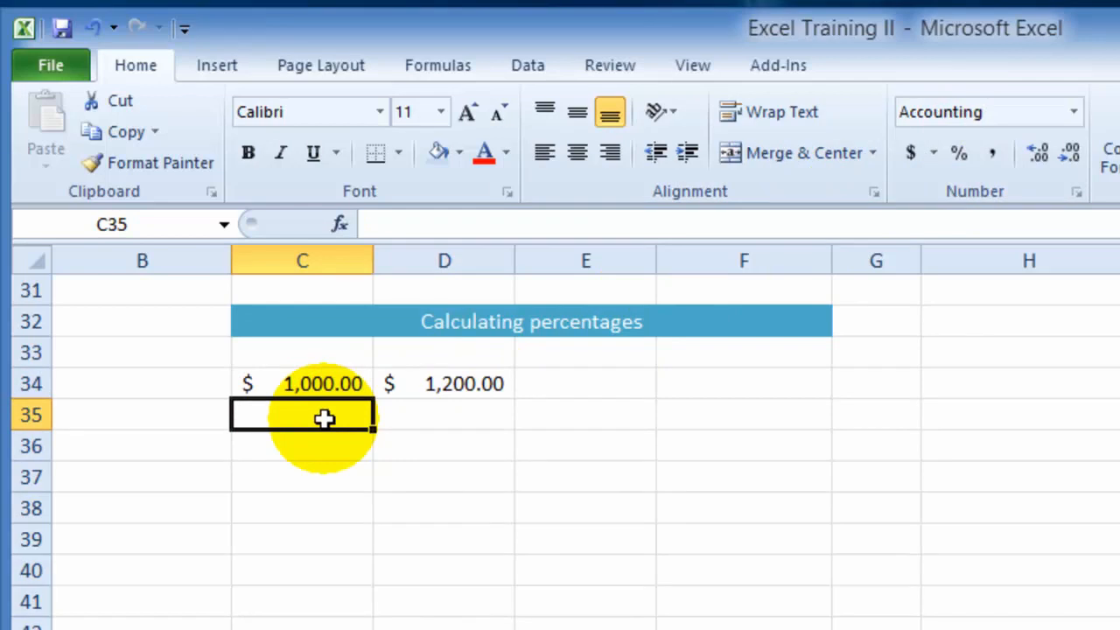
# - Apply the Percent Style number format to E34:E40
pyautogui.click(585, 380)
pyautogui.moveTo(600, 383); pyautogui.dragTo(614, 579)
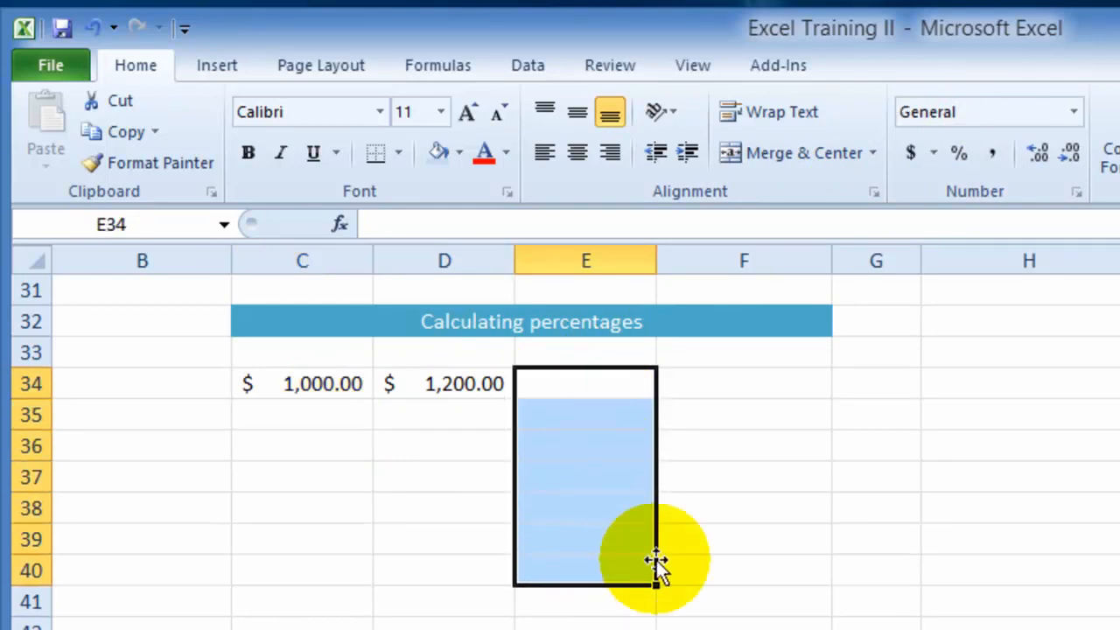
pyautogui.click(959, 158)
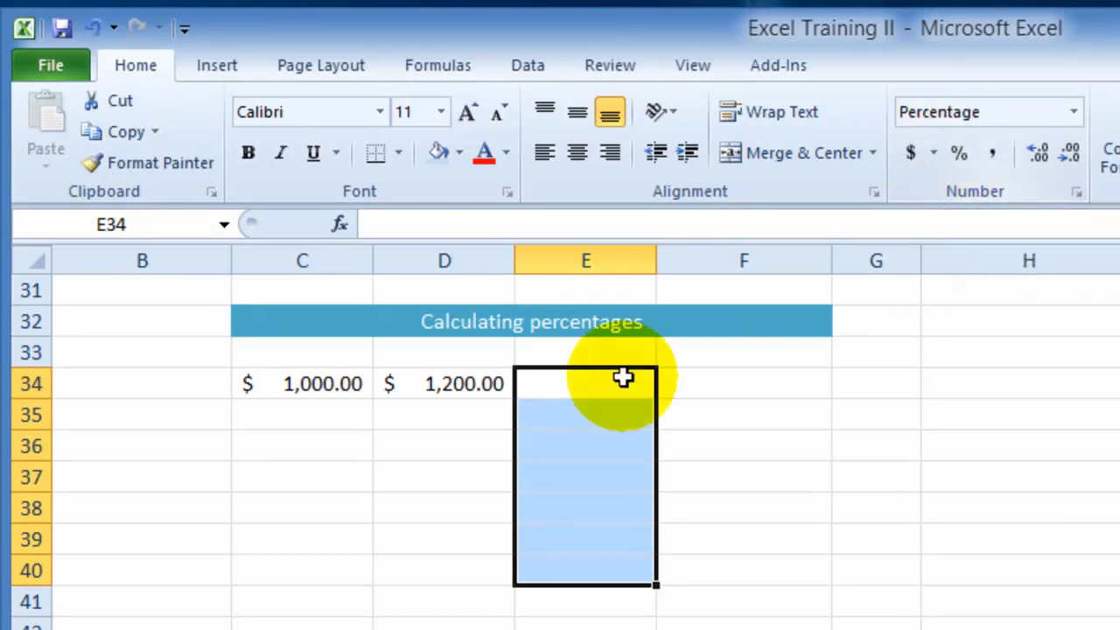
pyautogui.click(450, 437)
# - Calculate the percentage change from C34 to D34 in E34 with the formula =(D34-C34)/C34
pyautogui.click(549, 392)
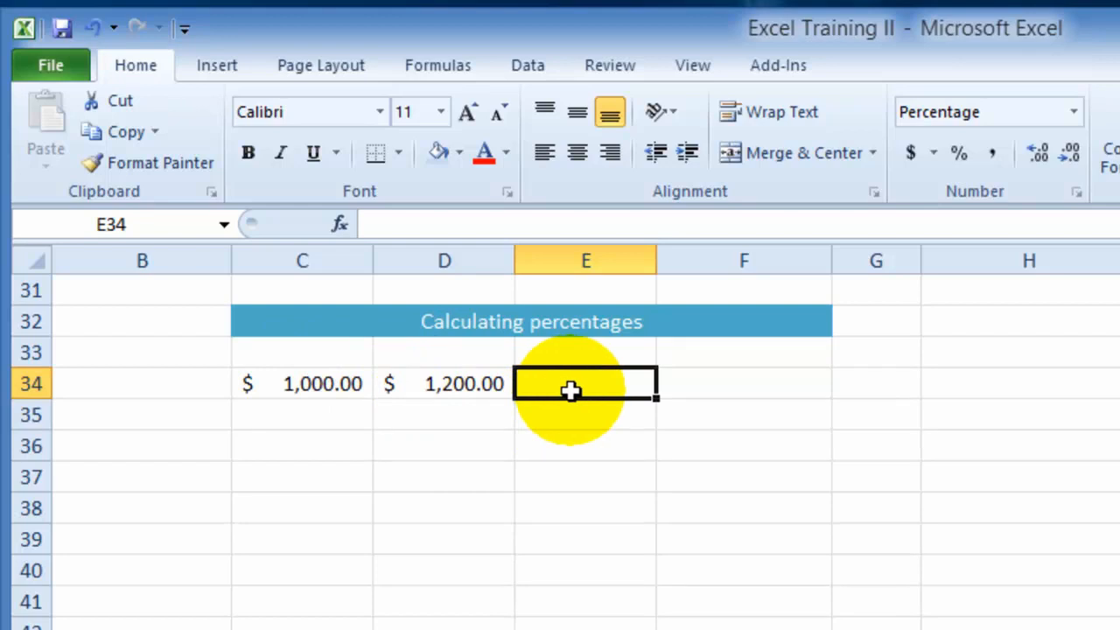
pyautogui.write('=')
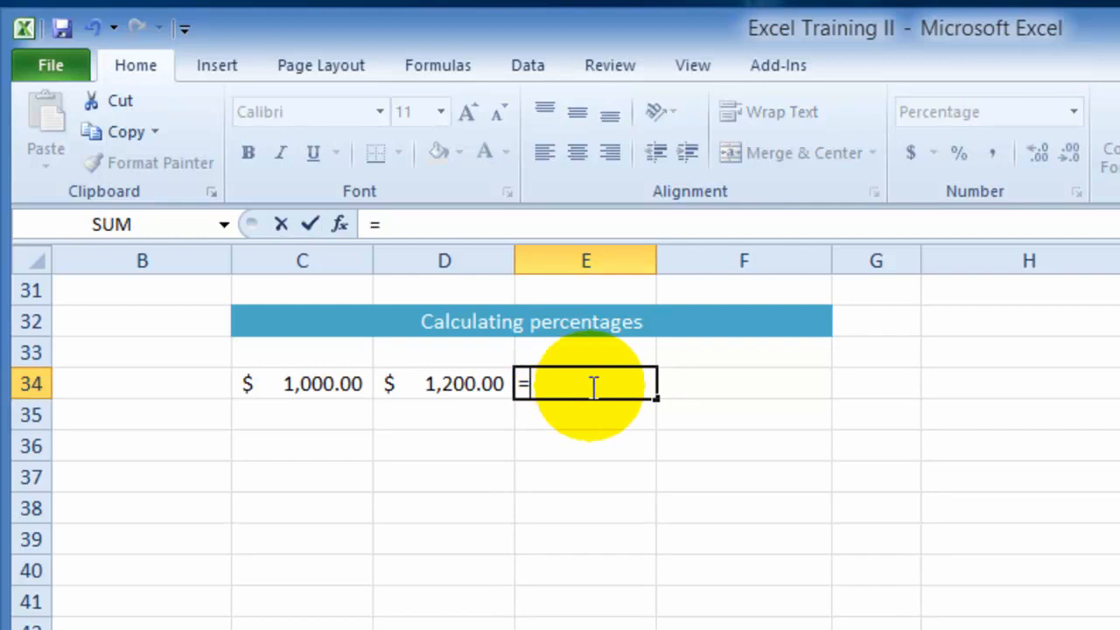
pyautogui.click(451, 384)
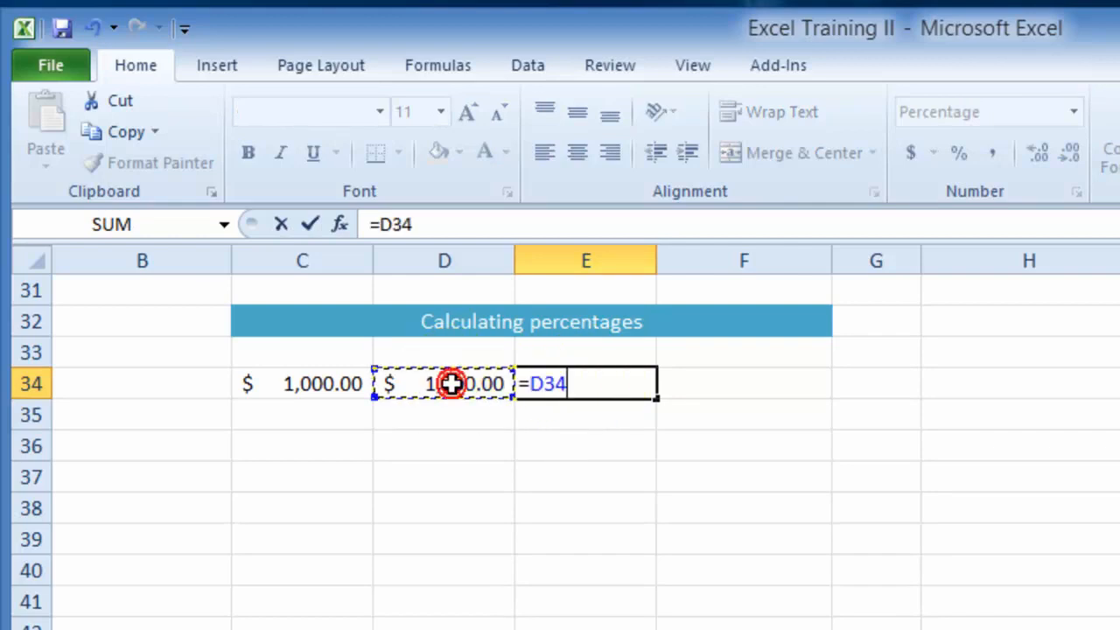
pyautogui.click(522, 383)
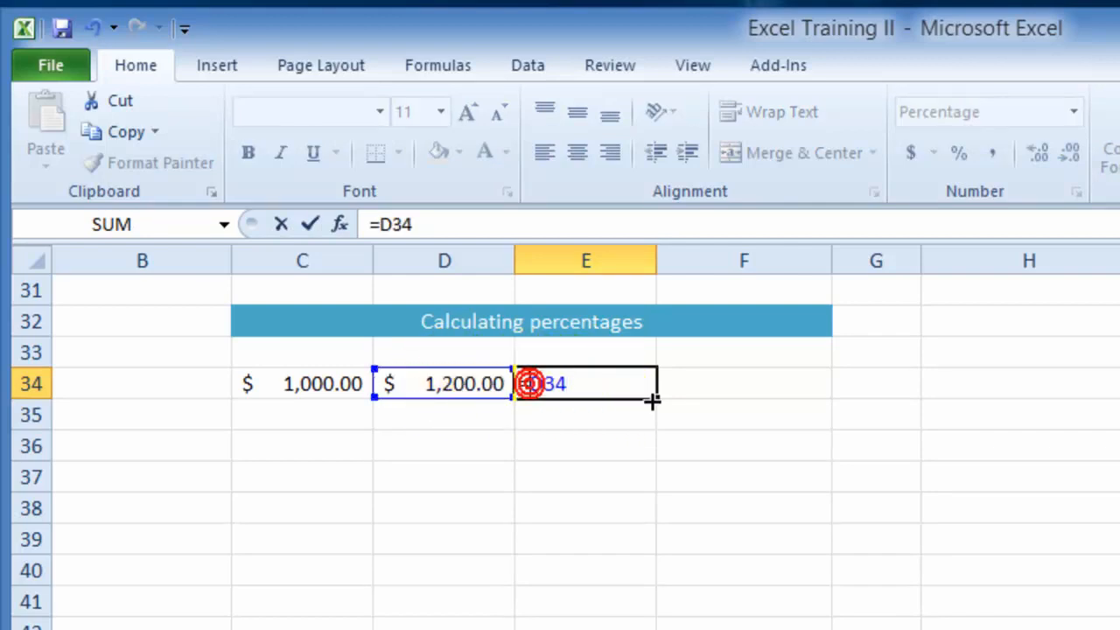
pyautogui.write('(')
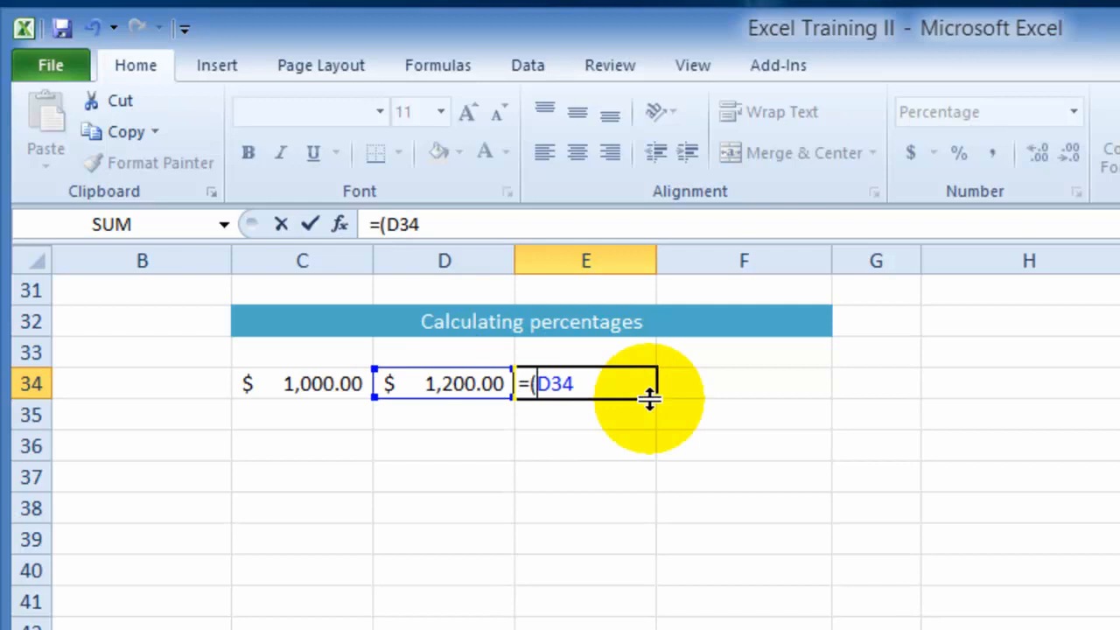
pyautogui.click(589, 376)
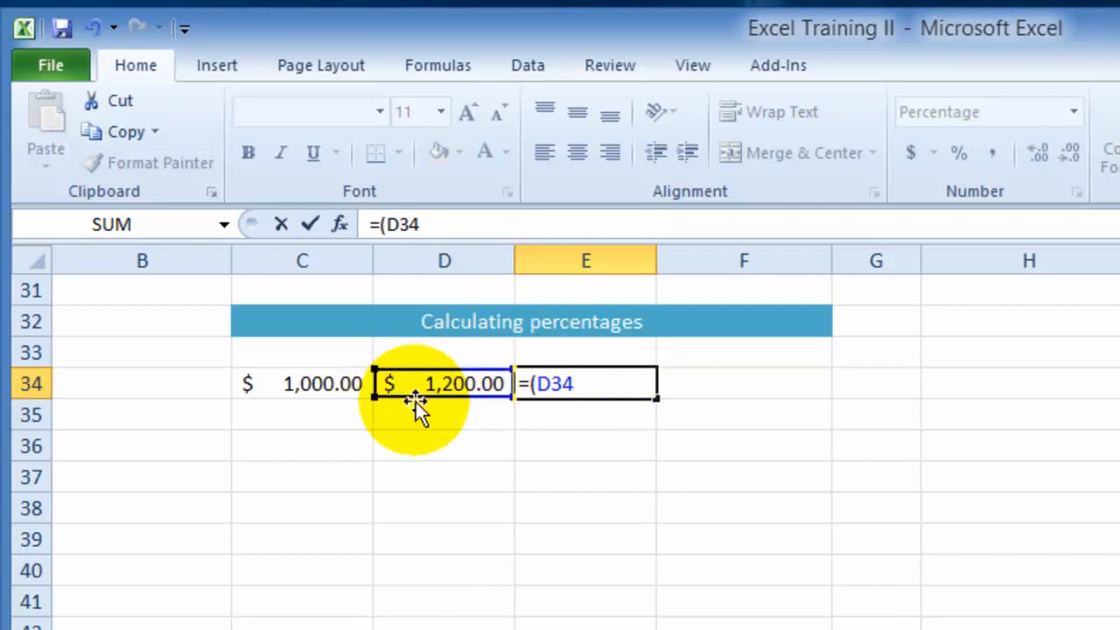
pyautogui.write('-')
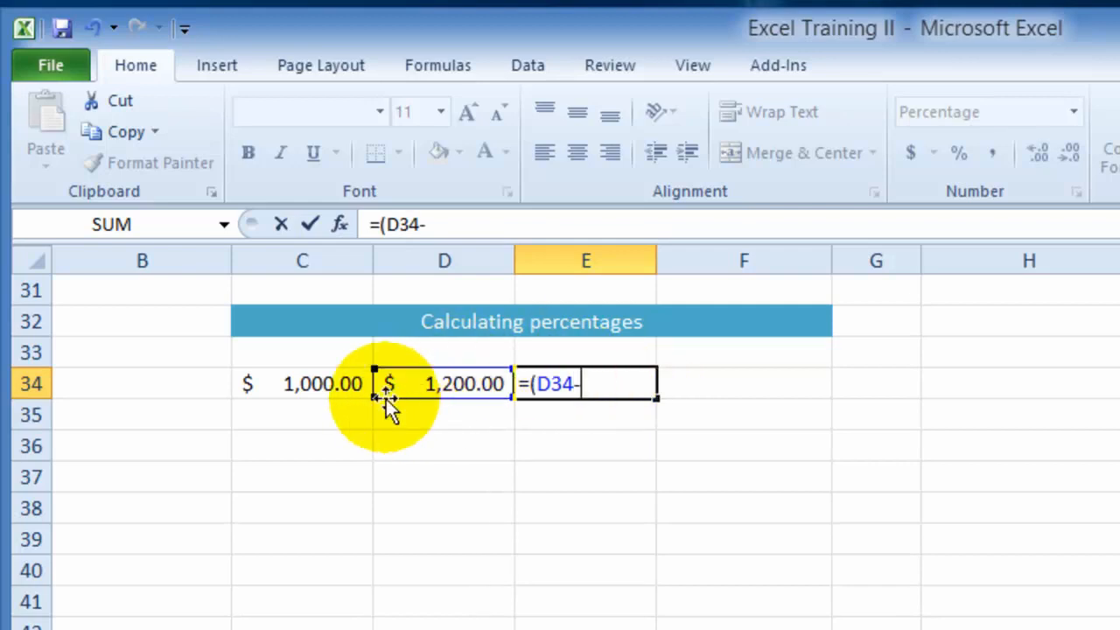
pyautogui.click(343, 383)
pyautogui.write(')/')
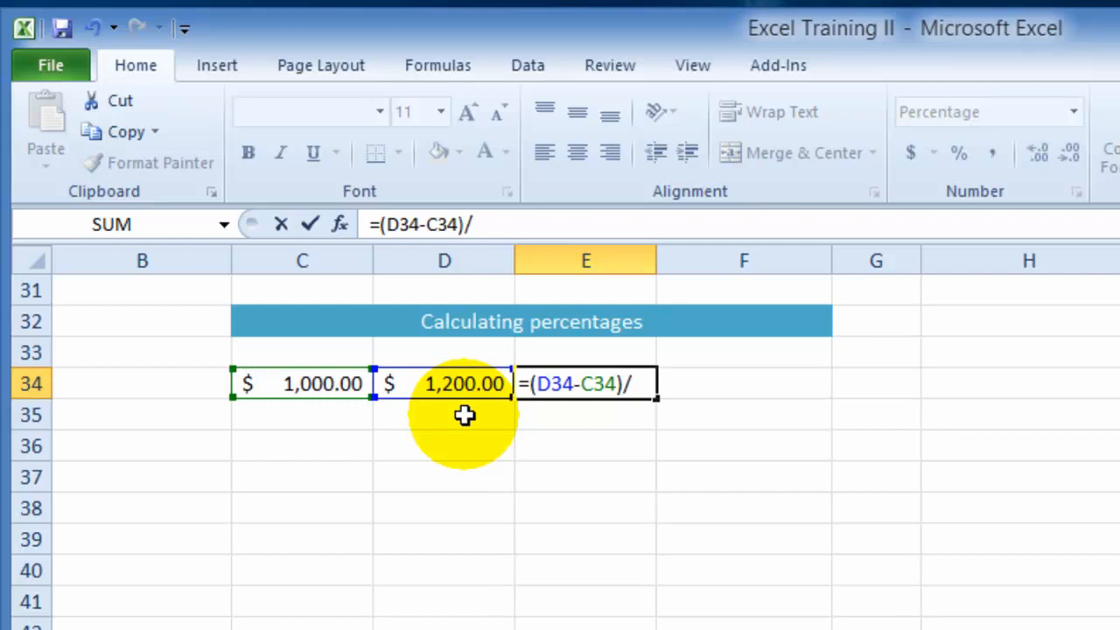
pyautogui.click(328, 390)
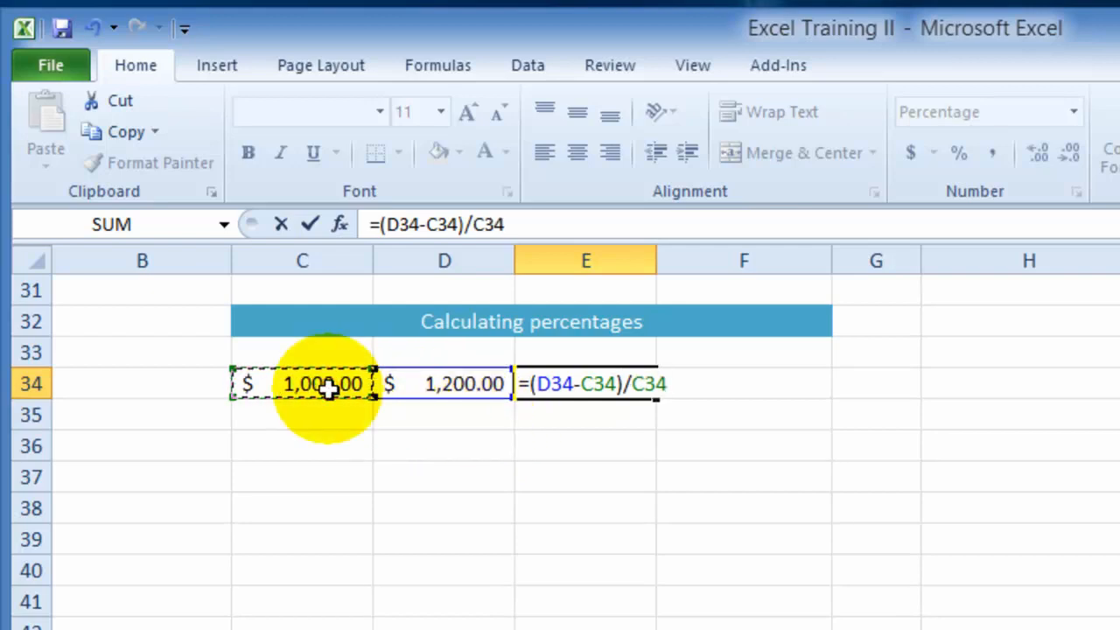
pyautogui.press('Return')
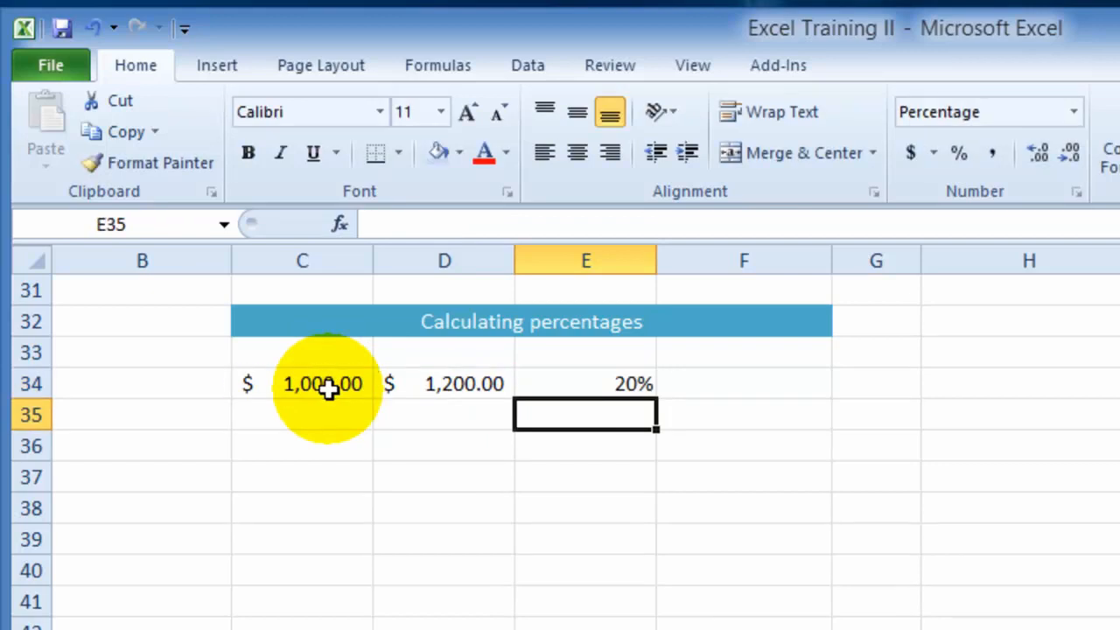
# - Review the percentage change formula in E34, and select C35 in the row below
pyautogui.click(609, 379)
pyautogui.click(609, 379)
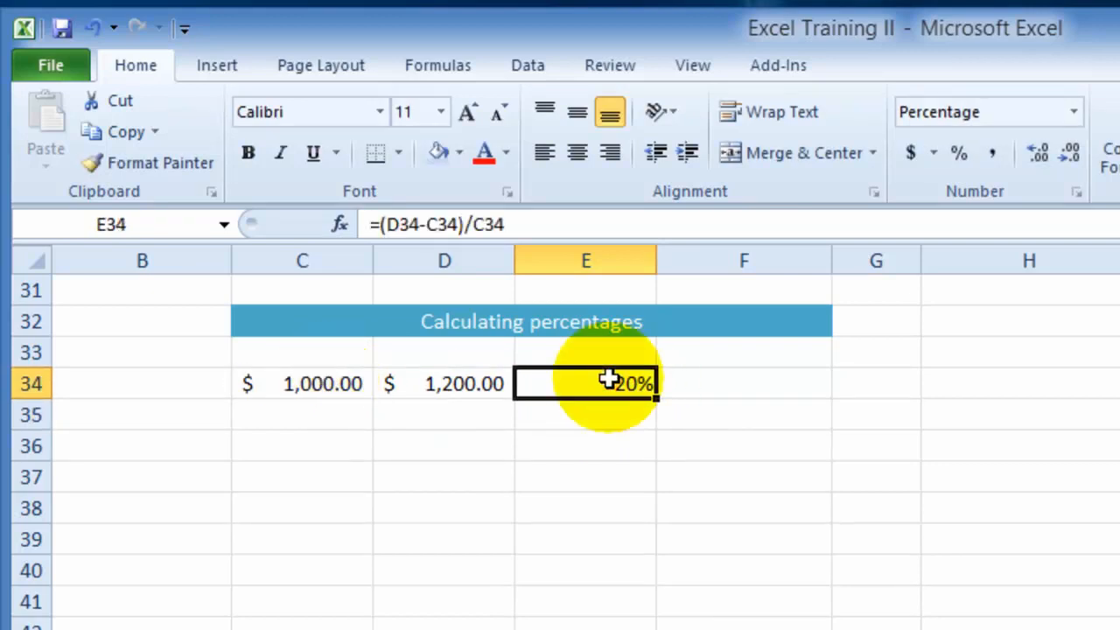
pyautogui.click(621, 418)
pyautogui.click(610, 382)
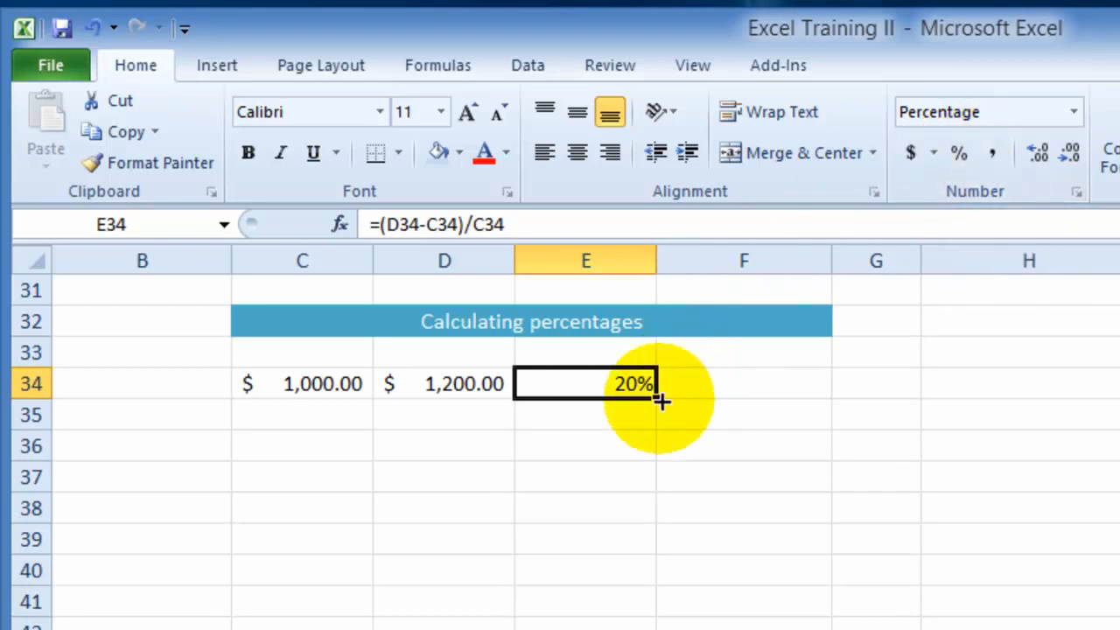
pyautogui.click(600, 427)
pyautogui.click(311, 423)
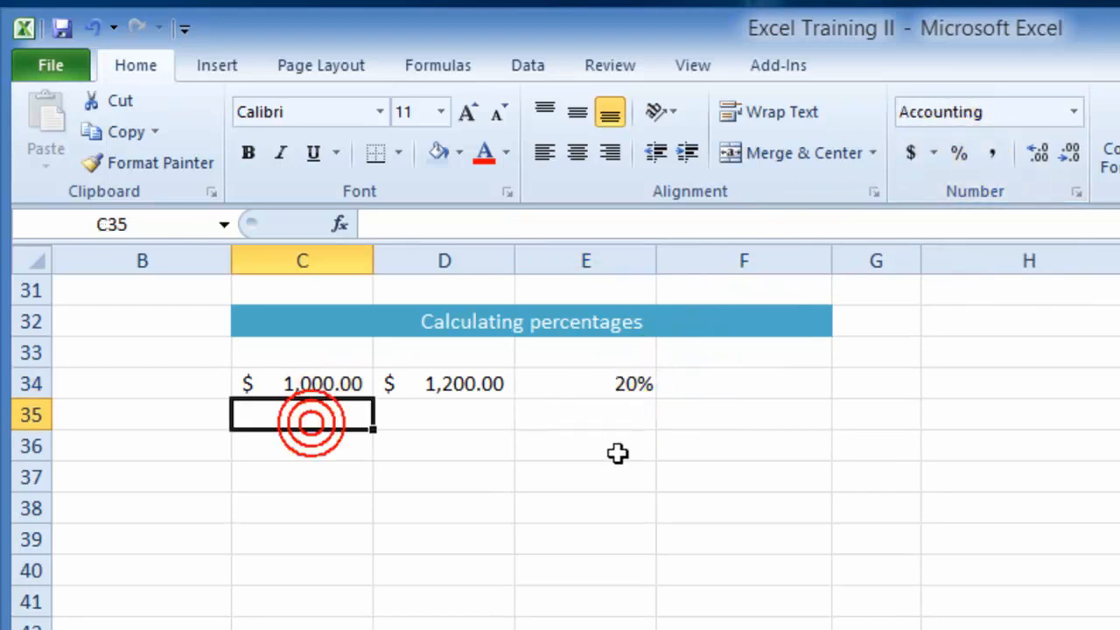
# - Enter 4,000 in C35 and 3,800 in D35
pyautogui.write('4')
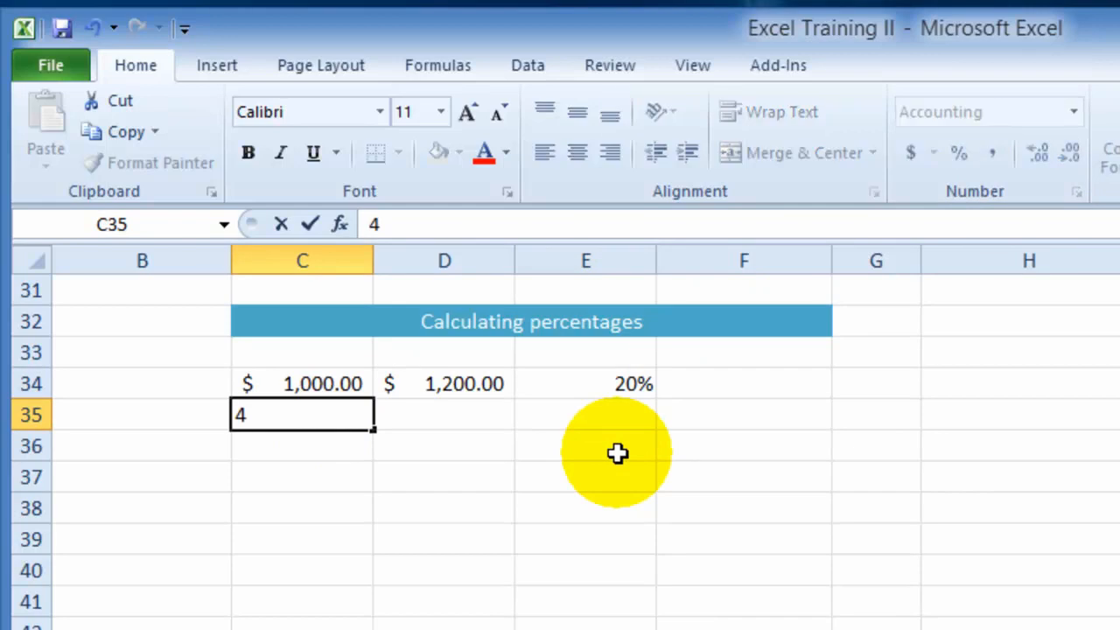
pyautogui.write(',000')
pyautogui.click(431, 427)
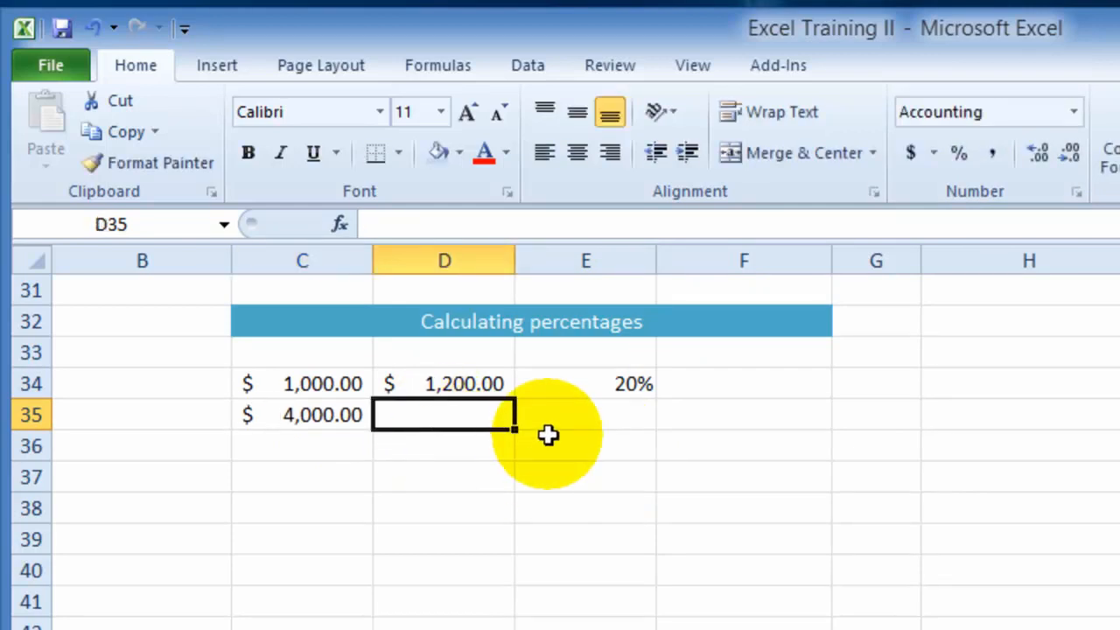
pyautogui.write('3800')
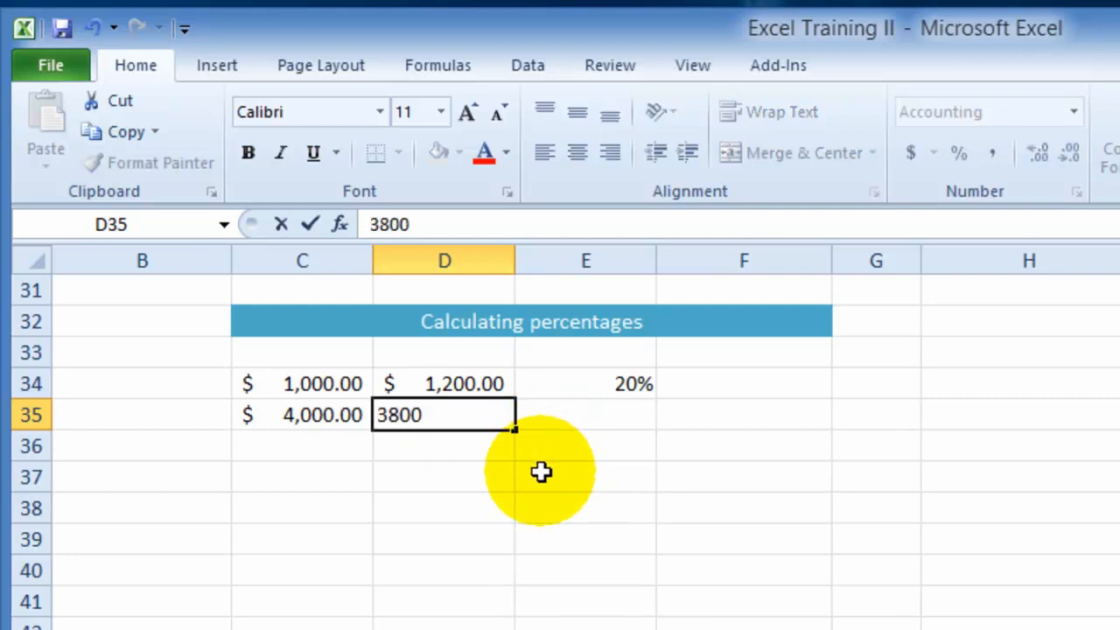
# - Calculate the percentage change from C35 to D35 in E35 with the formula =(D35-C35)/C35
pyautogui.click(600, 415)
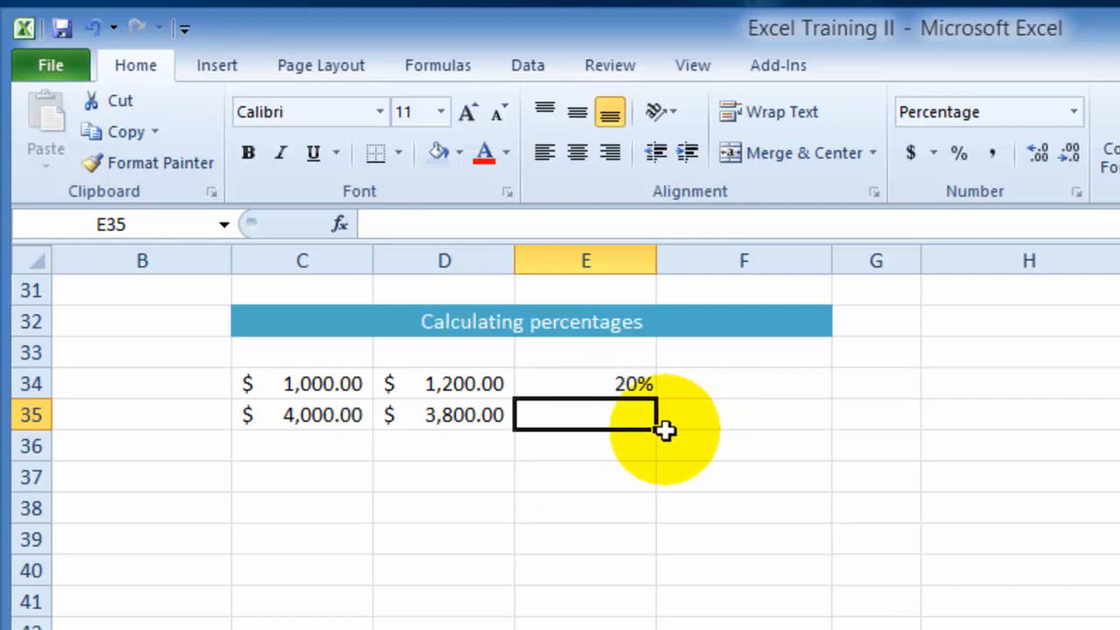
pyautogui.write('=(')
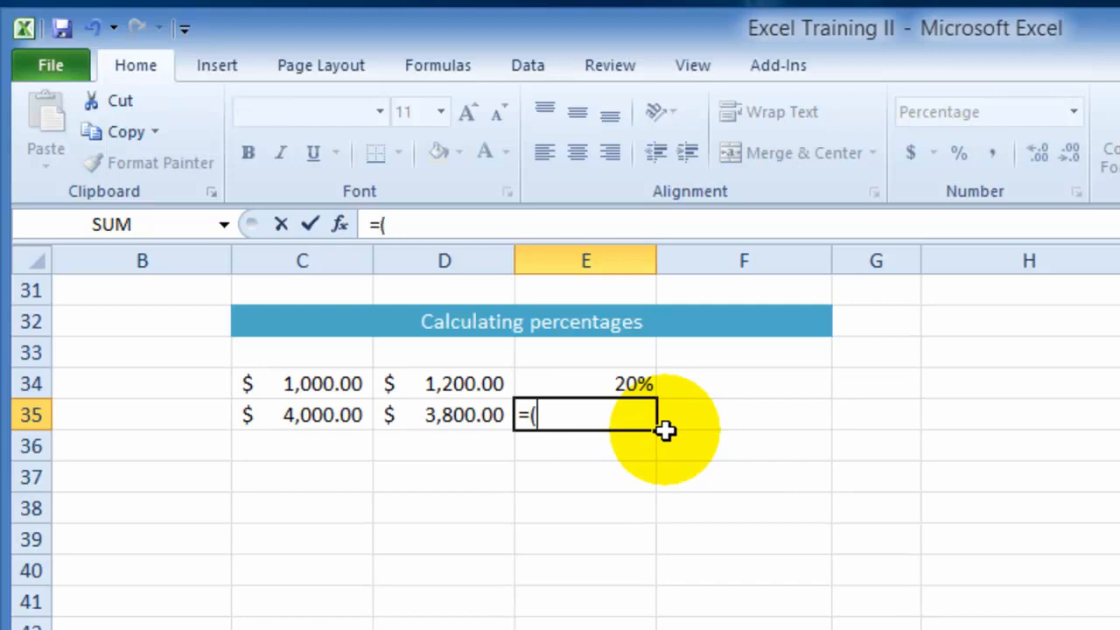
pyautogui.click(445, 413)
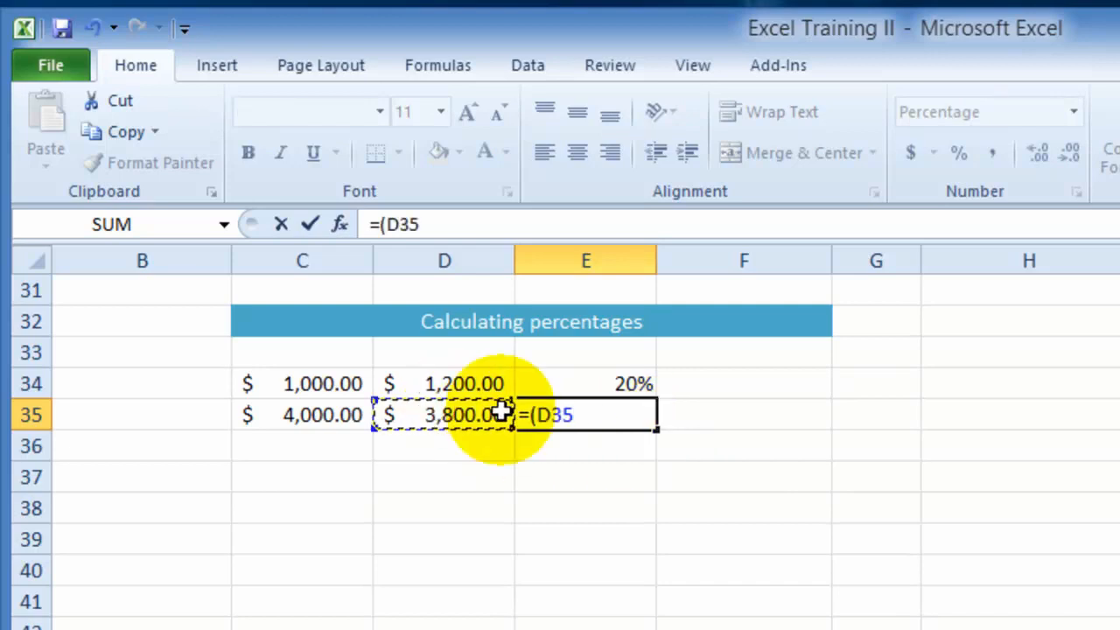
pyautogui.write('-')
pyautogui.click(340, 410)
pyautogui.write(')')
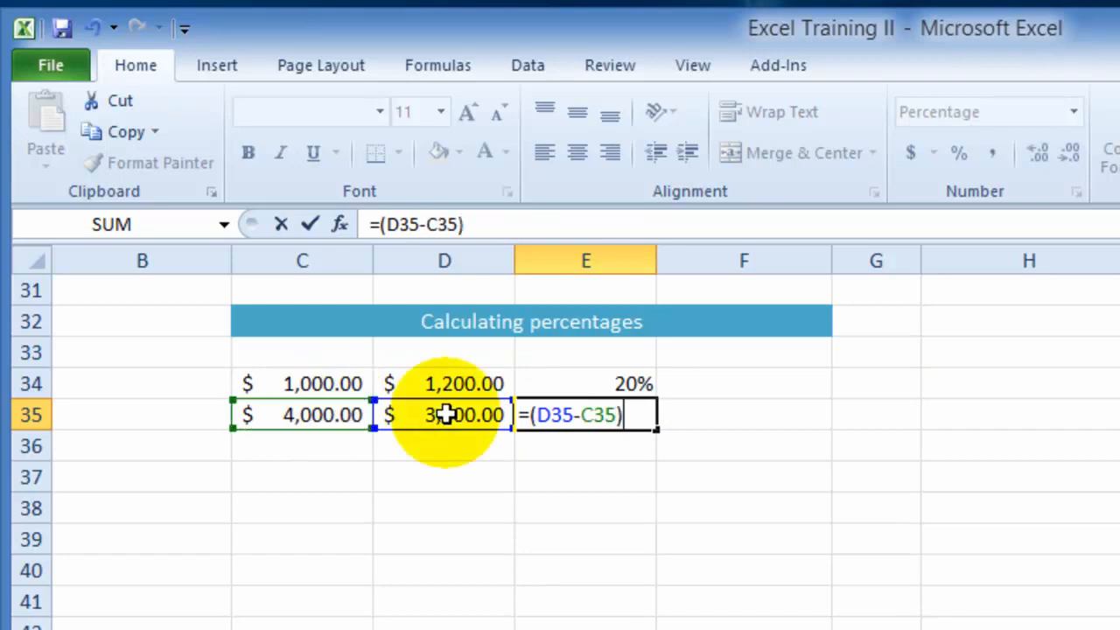
pyautogui.write('/')
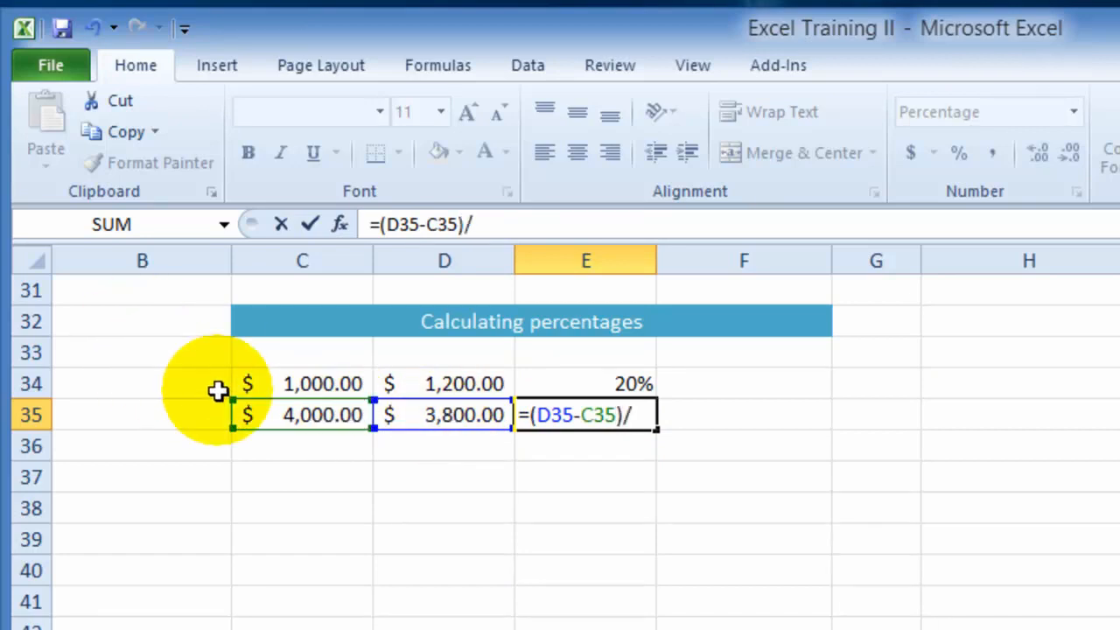
pyautogui.click(299, 418)
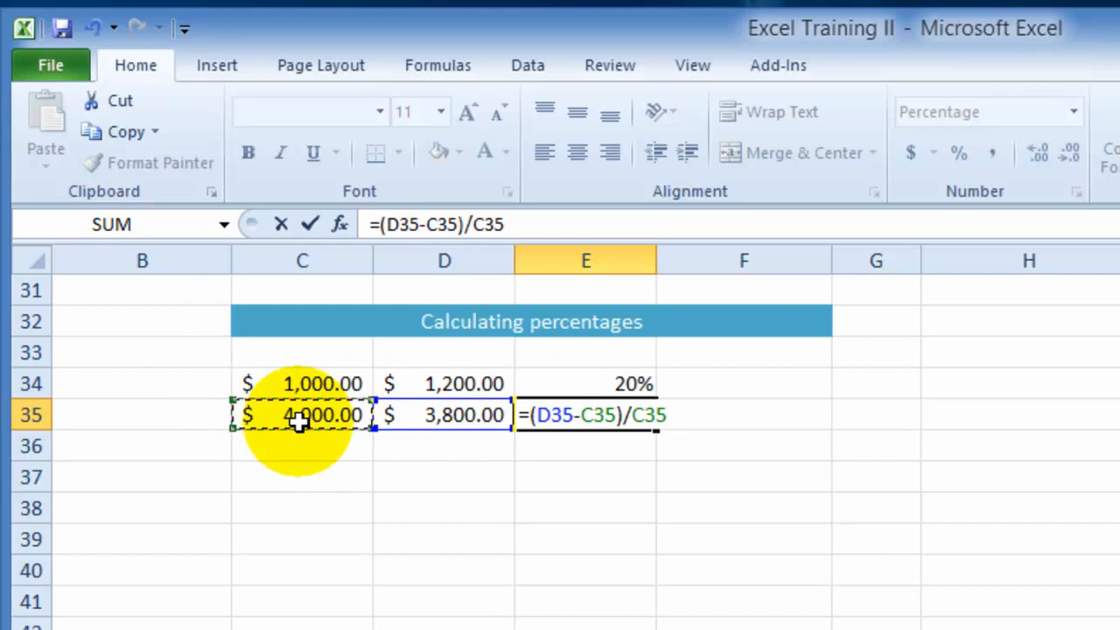
pyautogui.press('Return')
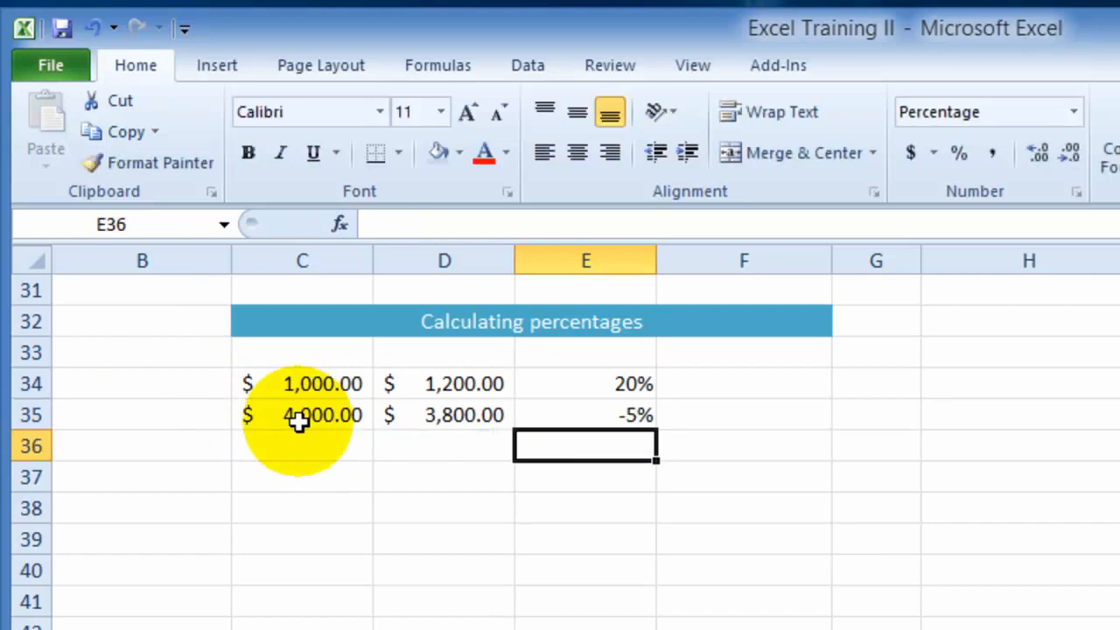
# - Clear E35, then fill the percentage change formula from E34 down through E36
pyautogui.click(597, 420)
pyautogui.press('Delete')
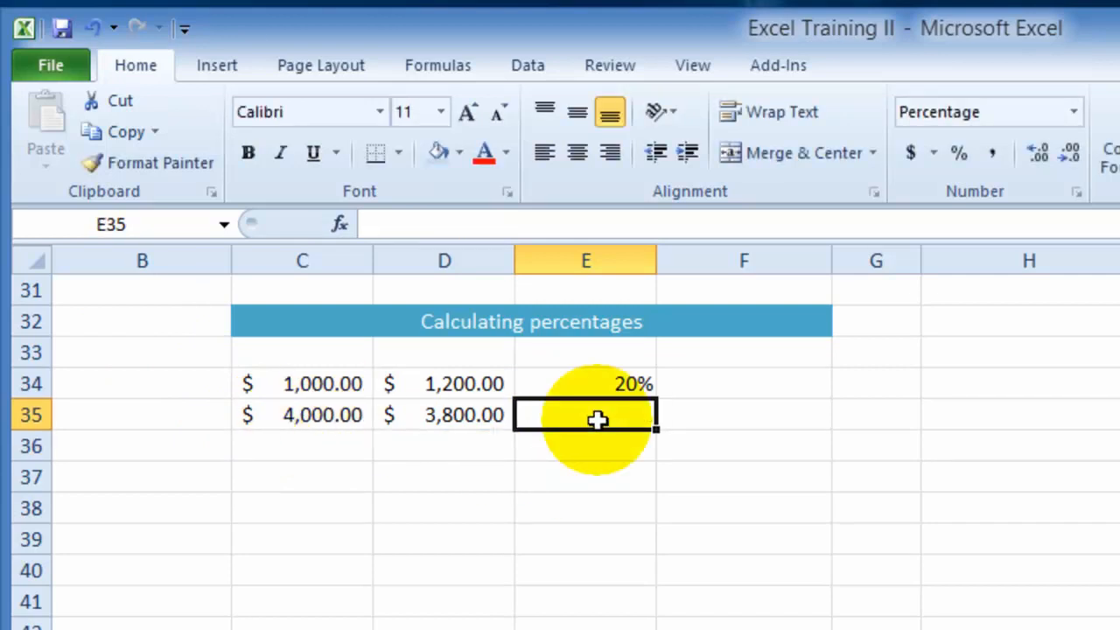
pyautogui.click(612, 383)
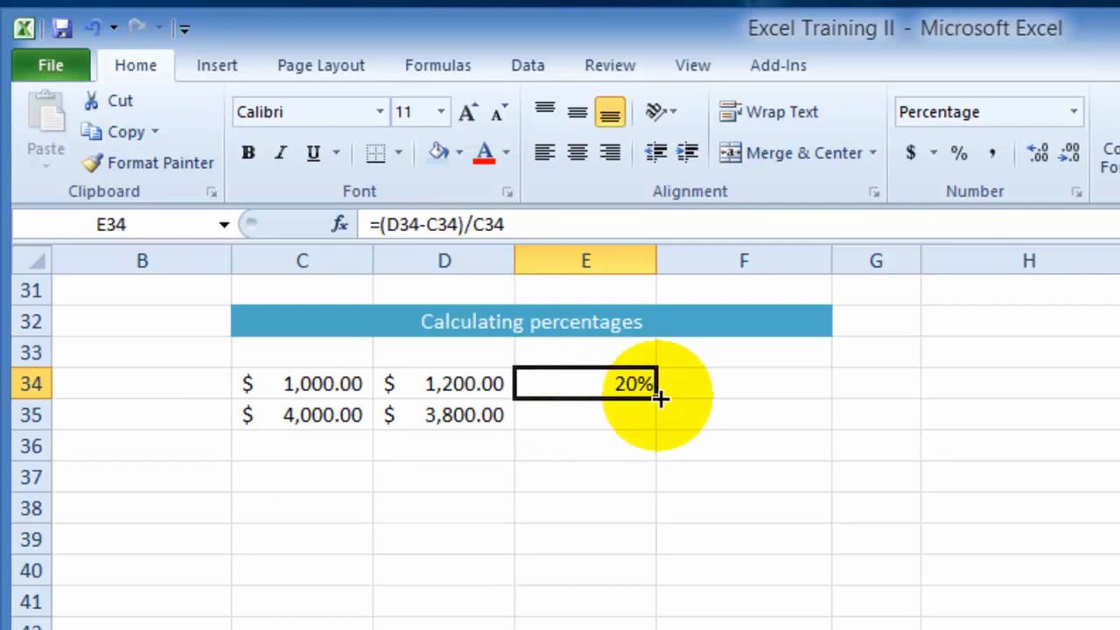
pyautogui.moveTo(656, 397); pyautogui.dragTo(637, 450)
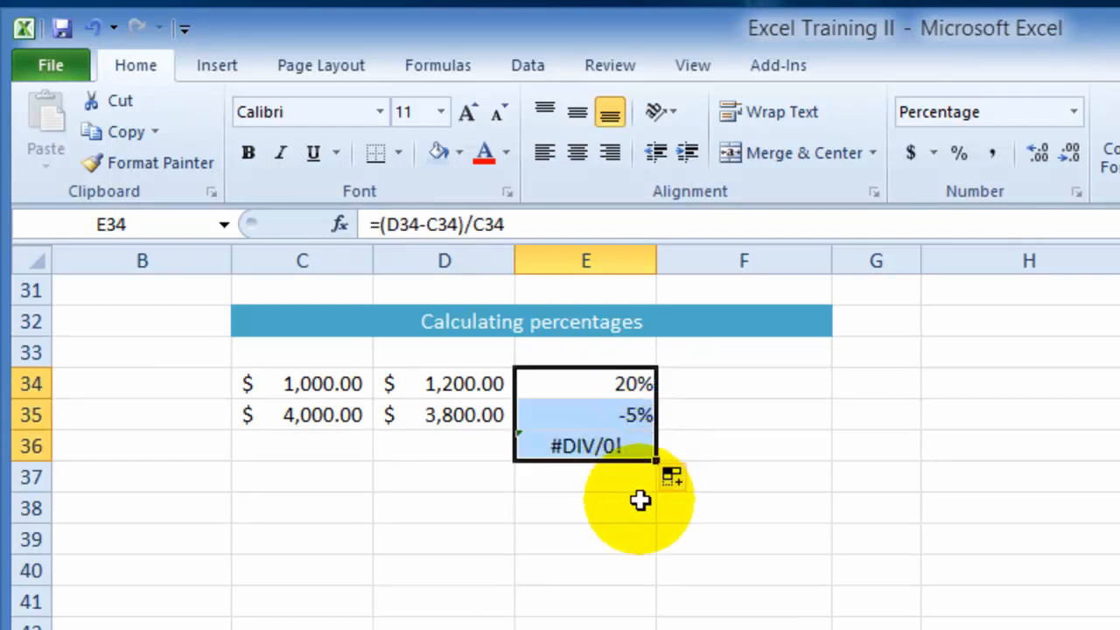
pyautogui.click(595, 425)
pyautogui.click(599, 446)
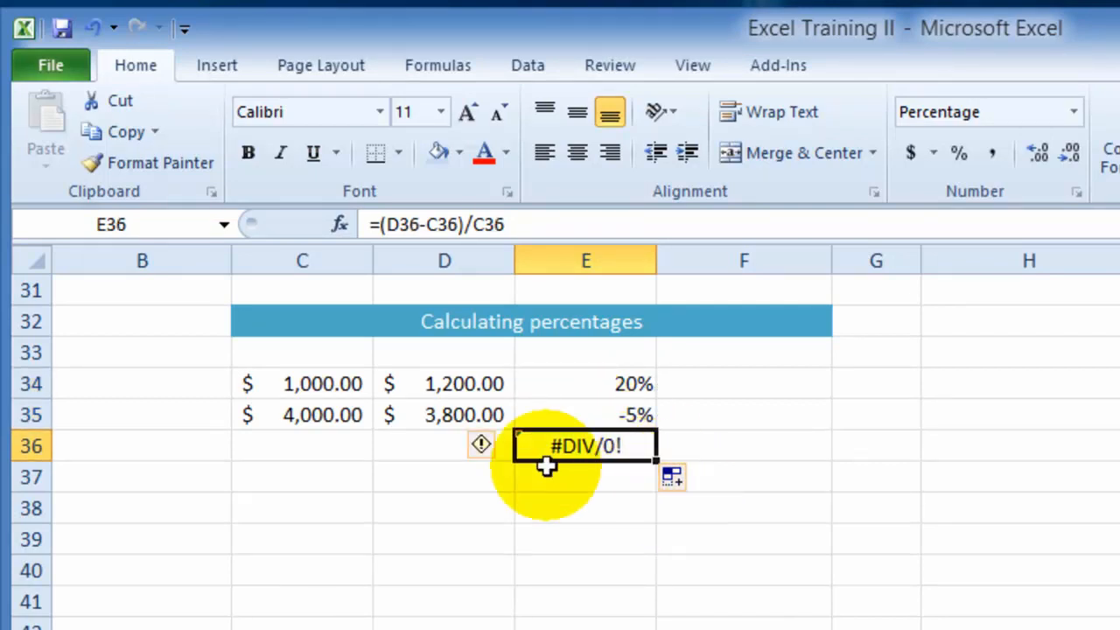
# - Enter 6,000 in C36 and 6,500 in D36
pyautogui.click(352, 455)
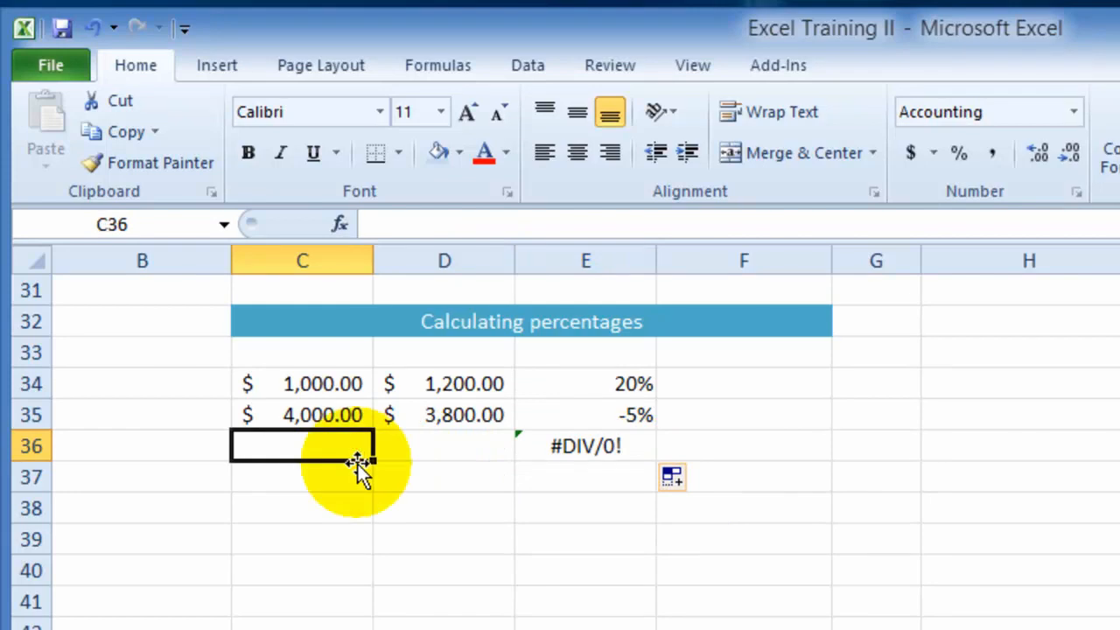
pyautogui.write('6,000')
pyautogui.click(433, 445)
pyautogui.write('6,5')
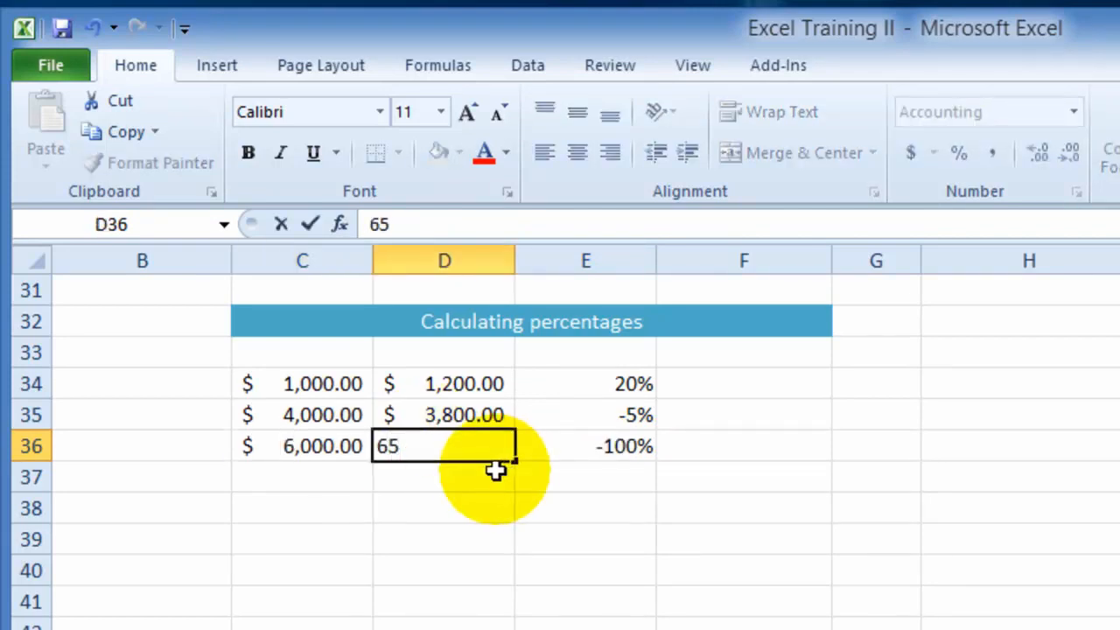
pyautogui.write('00')
pyautogui.click(441, 476)
pyautogui.click(613, 484)
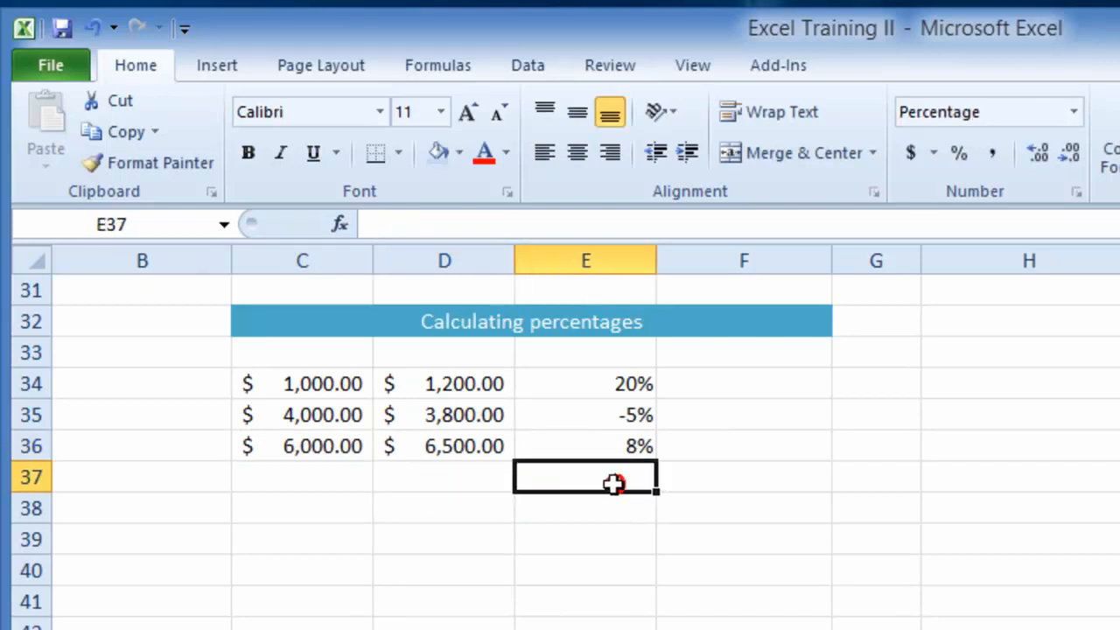
# - Check the percentage change formulas in E34:E36
pyautogui.click(624, 448)
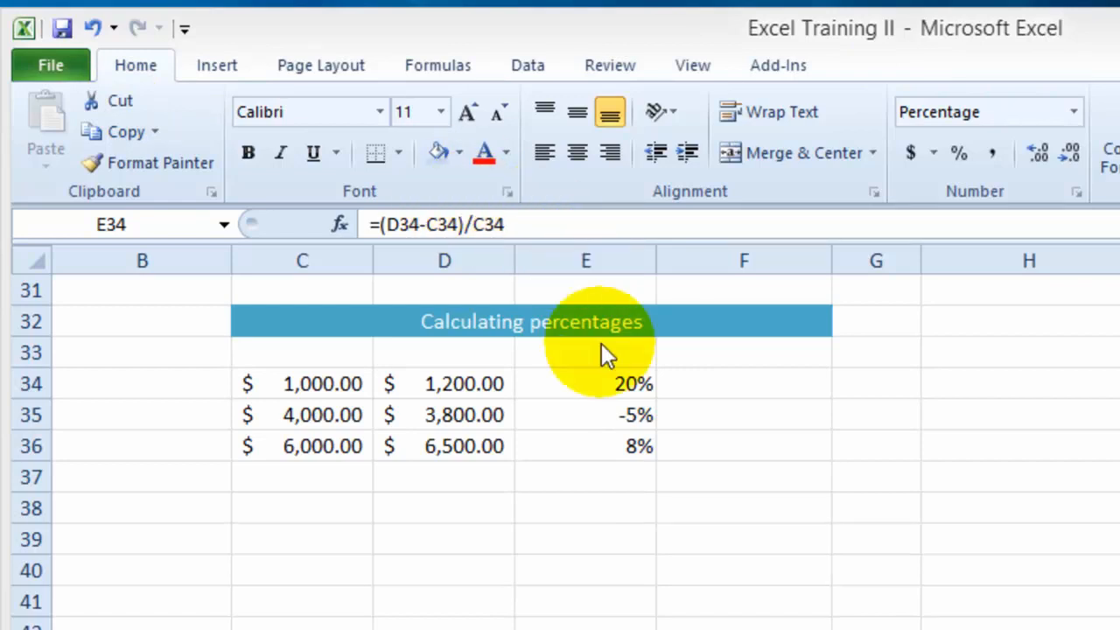
pyautogui.click(615, 385)
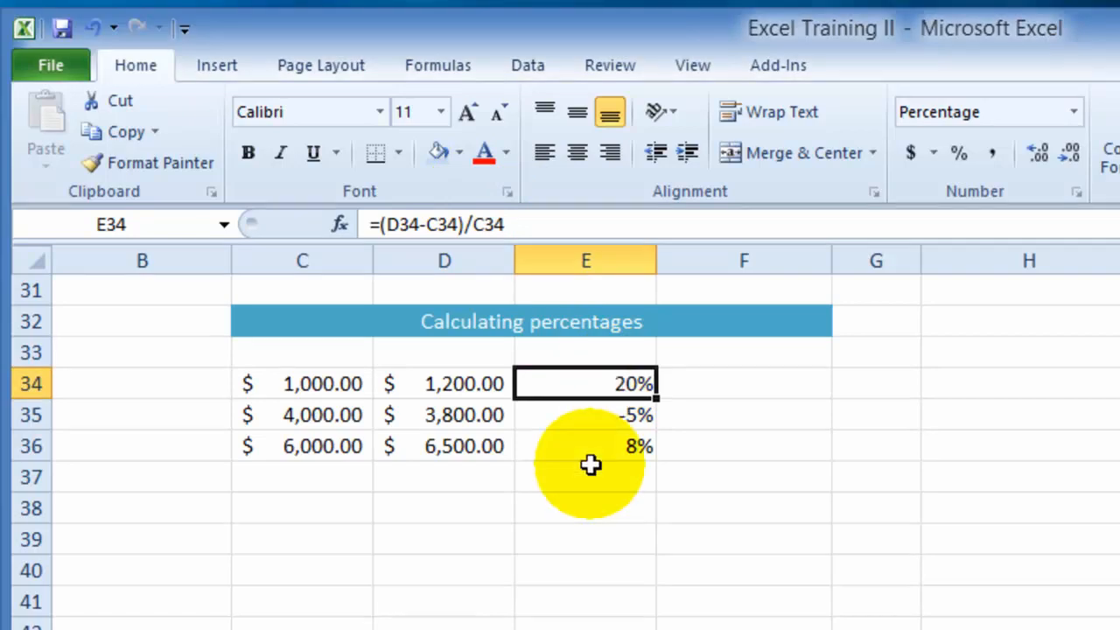
pyautogui.click(597, 426)
# - Format E34:E37 as Number with 0 decimal places and negative numbers in red parentheses
pyautogui.moveTo(590, 387); pyautogui.dragTo(600, 467)
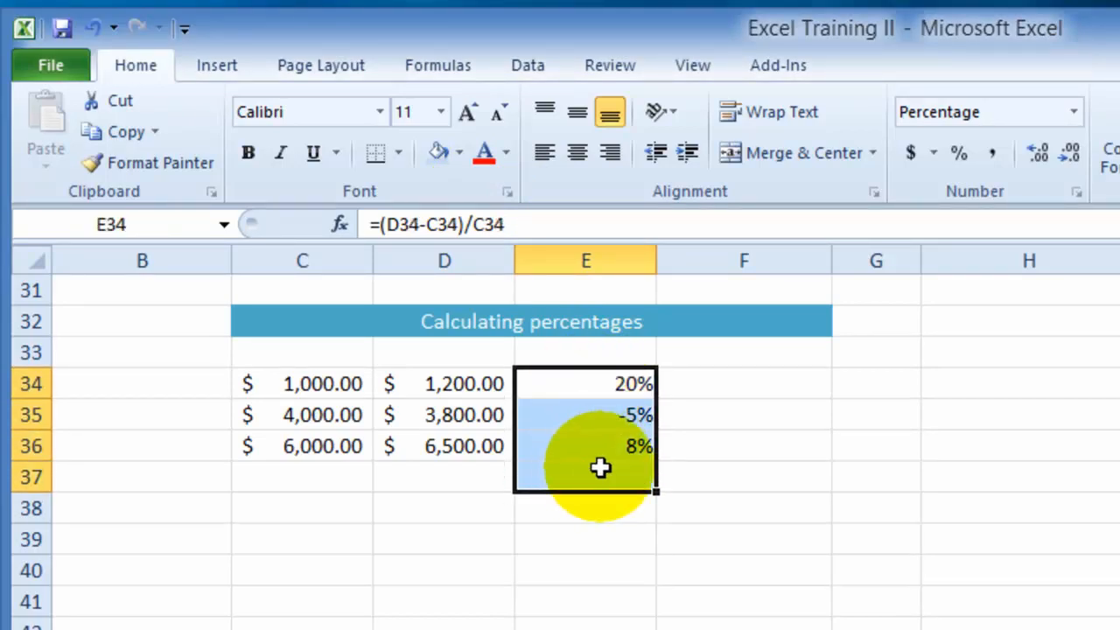
pyautogui.rightClick(597, 477)
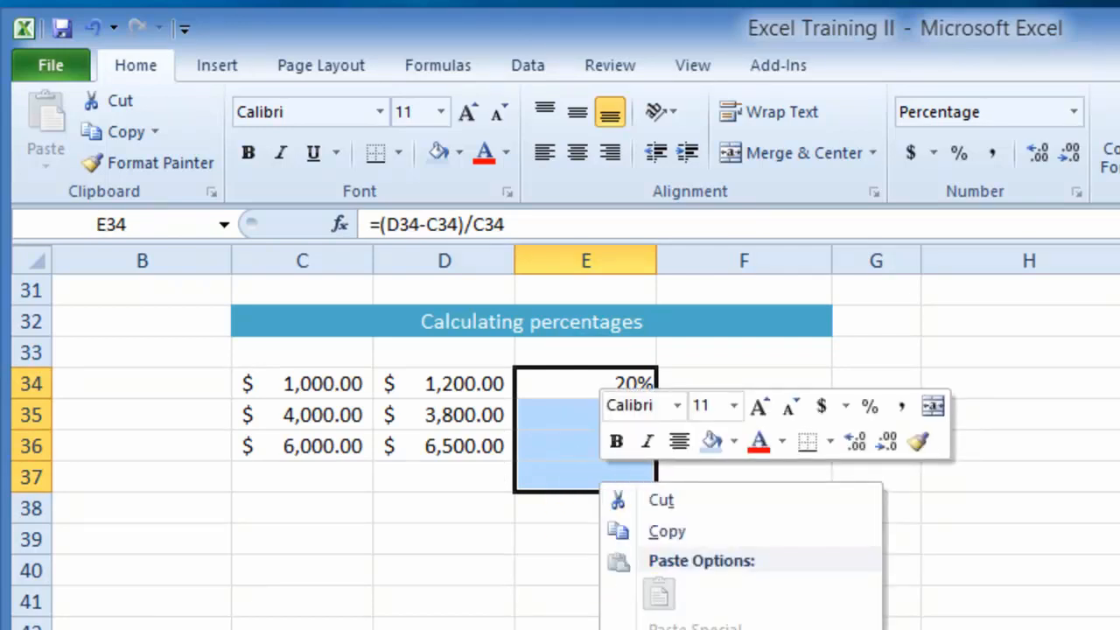
pyautogui.click(700, 629)
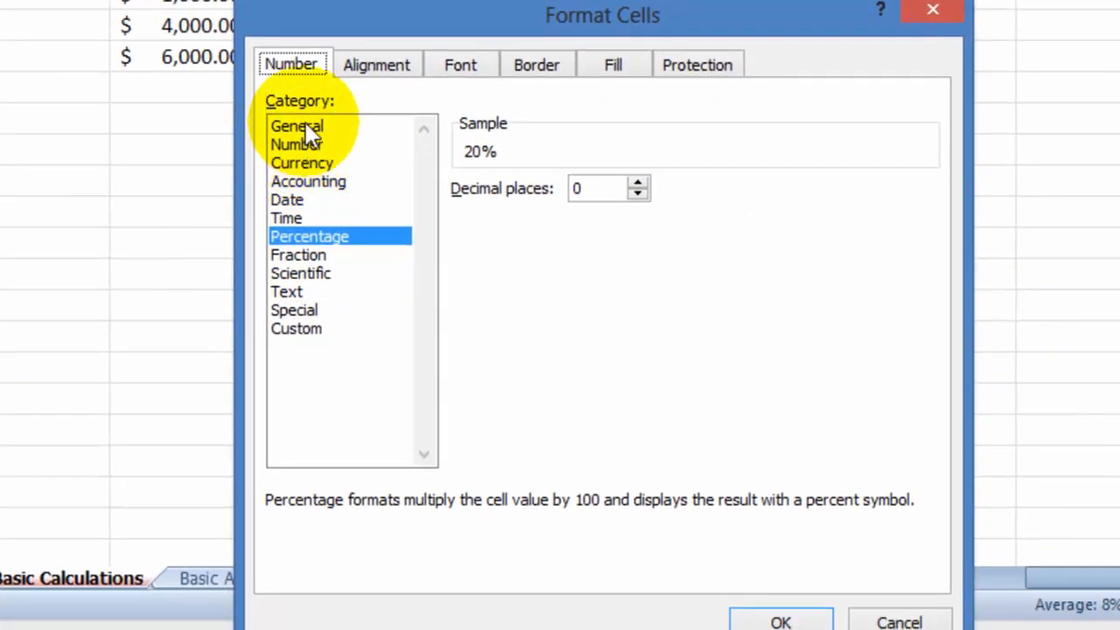
pyautogui.click(303, 146)
pyautogui.click(301, 166)
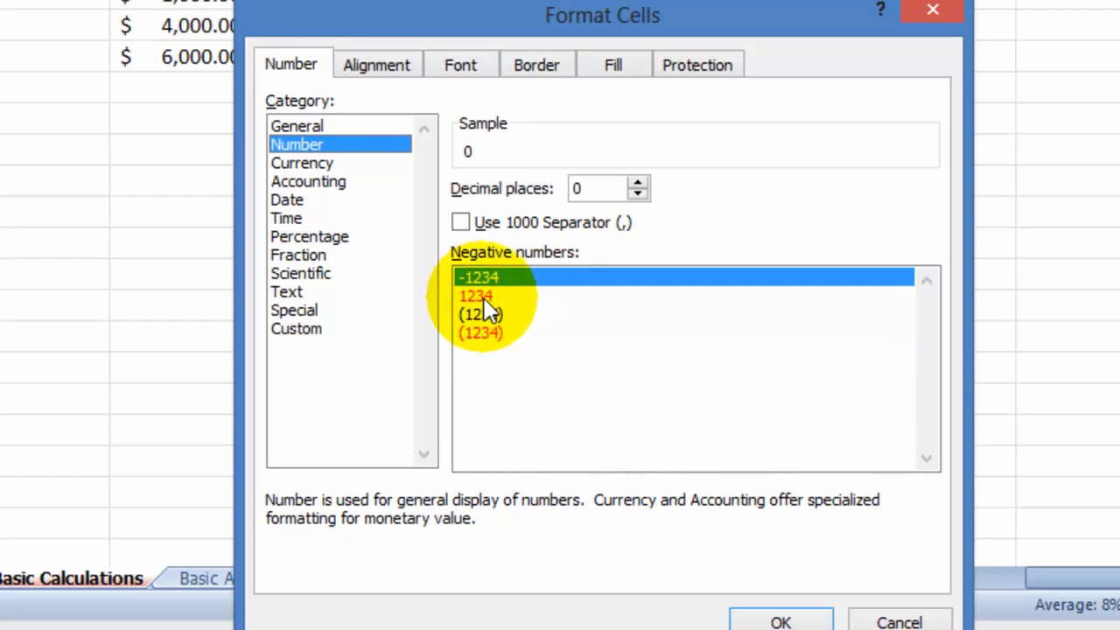
pyautogui.click(479, 337)
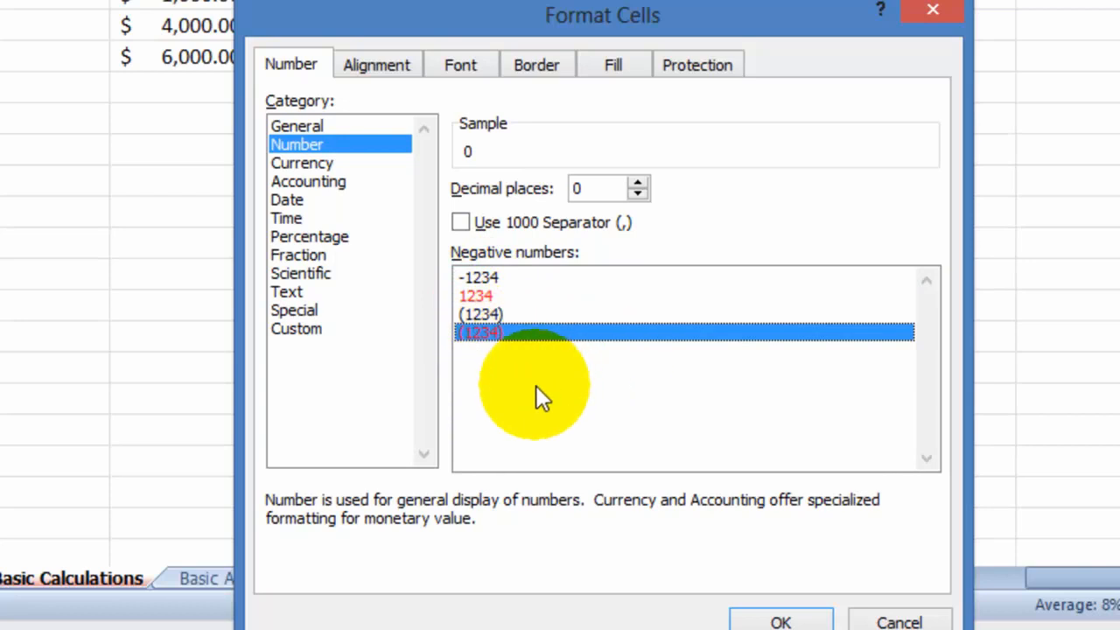
pyautogui.click(781, 621)
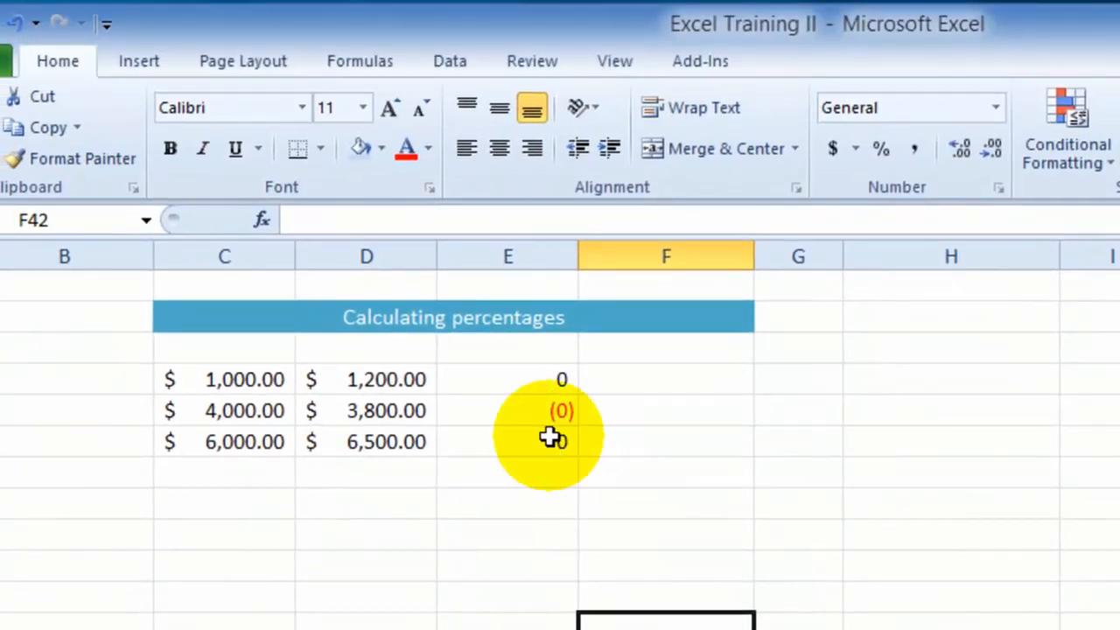
# - Increase the decimals shown in E34:E36 to two places, starting with the negative value in E35
pyautogui.click(513, 410)
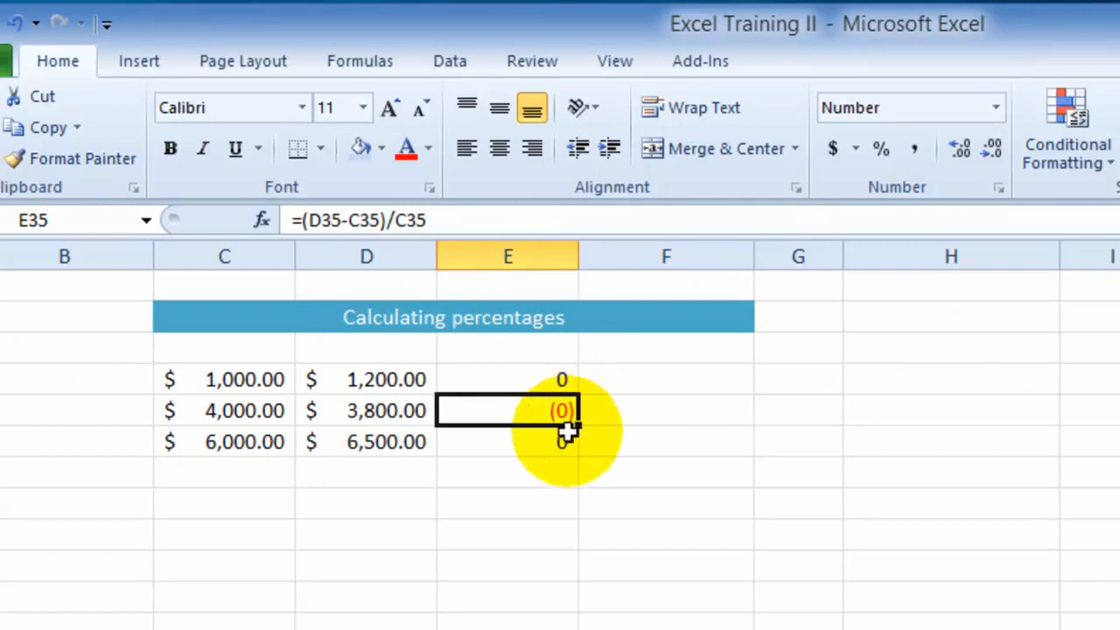
pyautogui.click(955, 153)
pyautogui.click(956, 152)
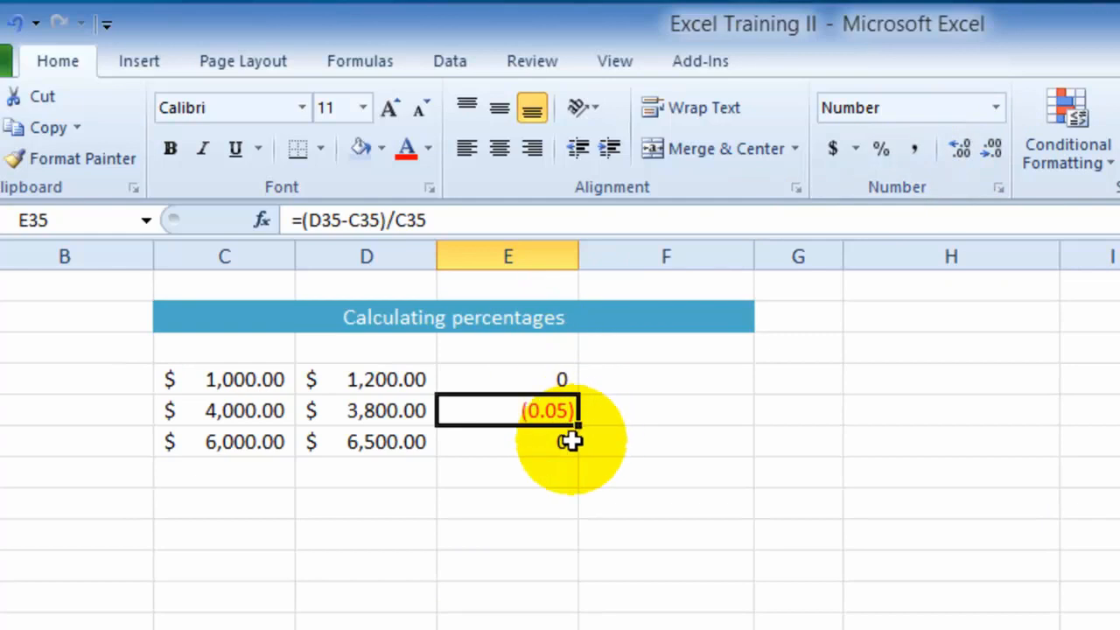
pyautogui.click(565, 378)
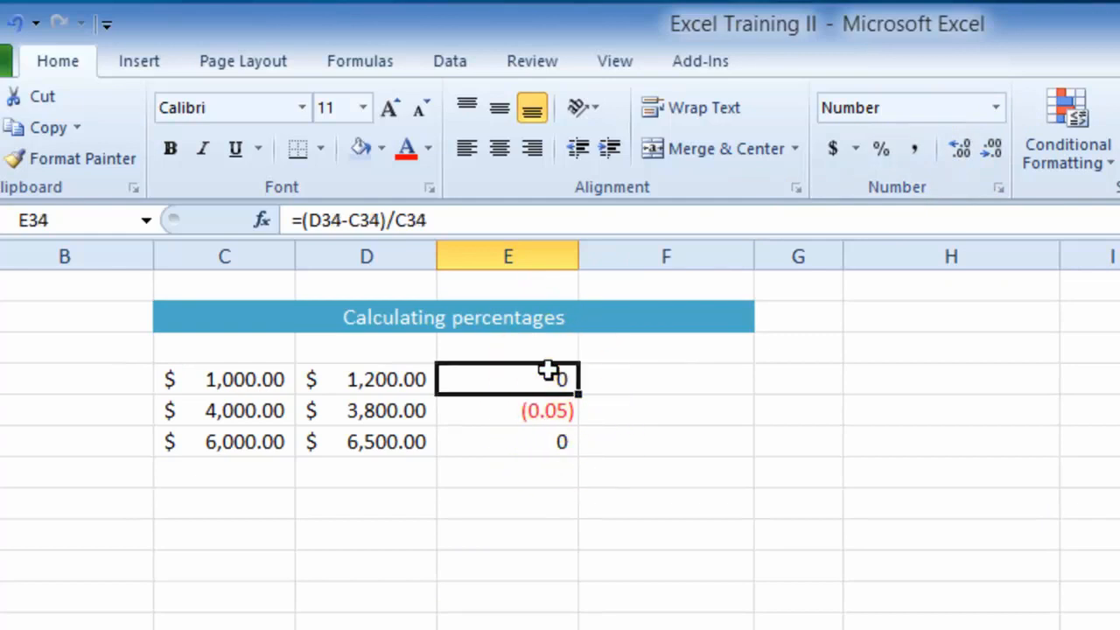
pyautogui.moveTo(547, 372); pyautogui.dragTo(560, 445)
pyautogui.click(960, 150)
pyautogui.click(960, 150)
pyautogui.click(546, 444)
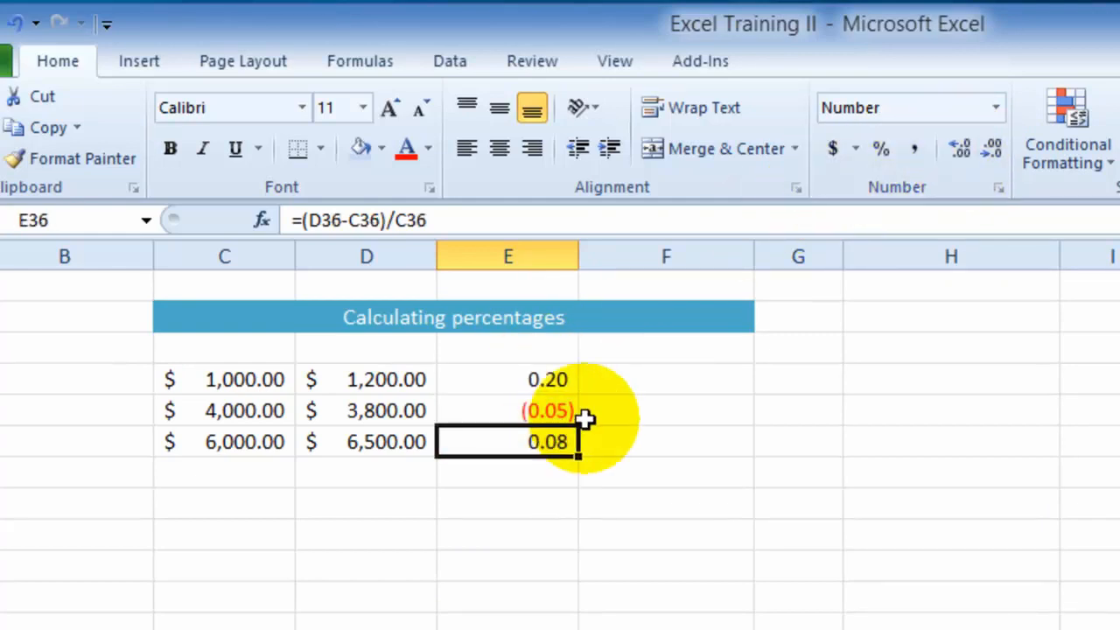
# - Apply the Percent Style number format to E34:E36
pyautogui.click(556, 371)
pyautogui.moveTo(555, 371); pyautogui.dragTo(553, 432)
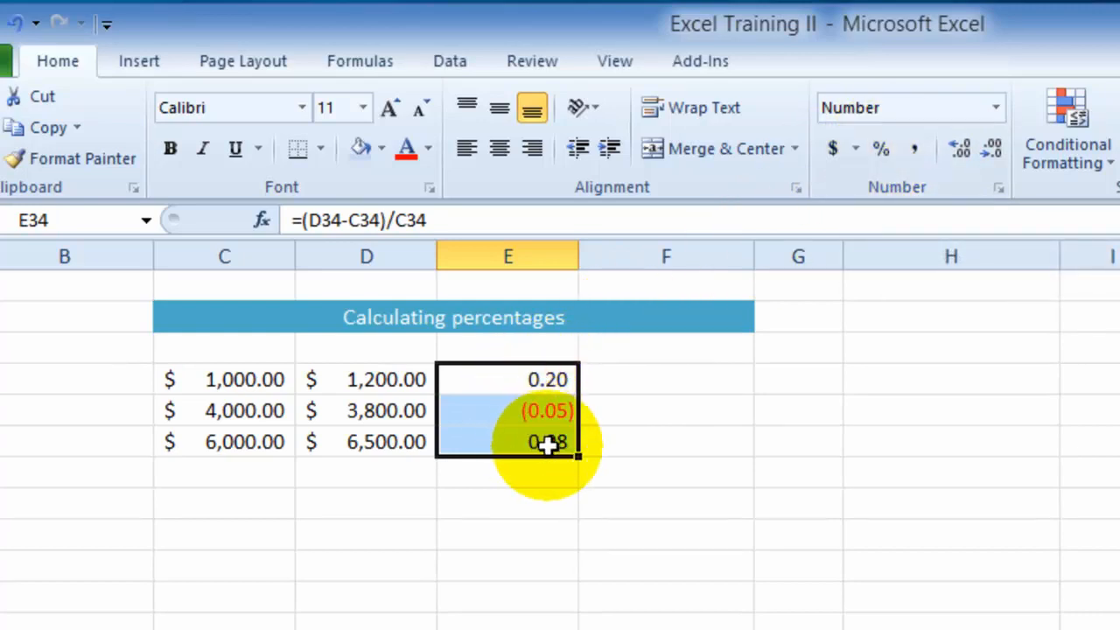
pyautogui.click(881, 149)
pyautogui.click(513, 467)
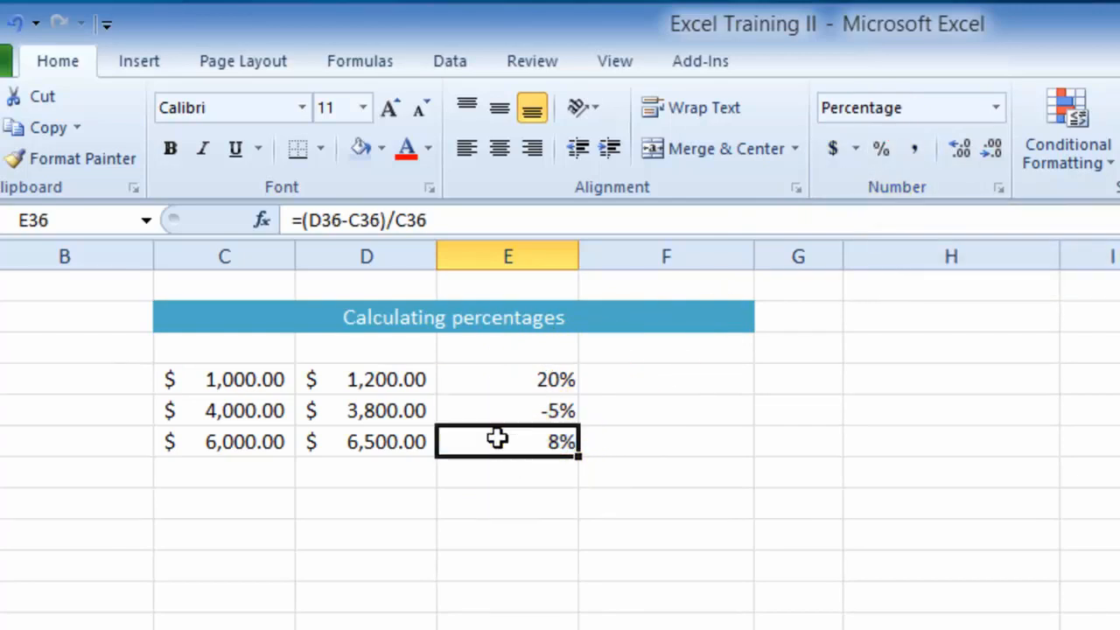
pyautogui.click(499, 413)
pyautogui.click(504, 440)
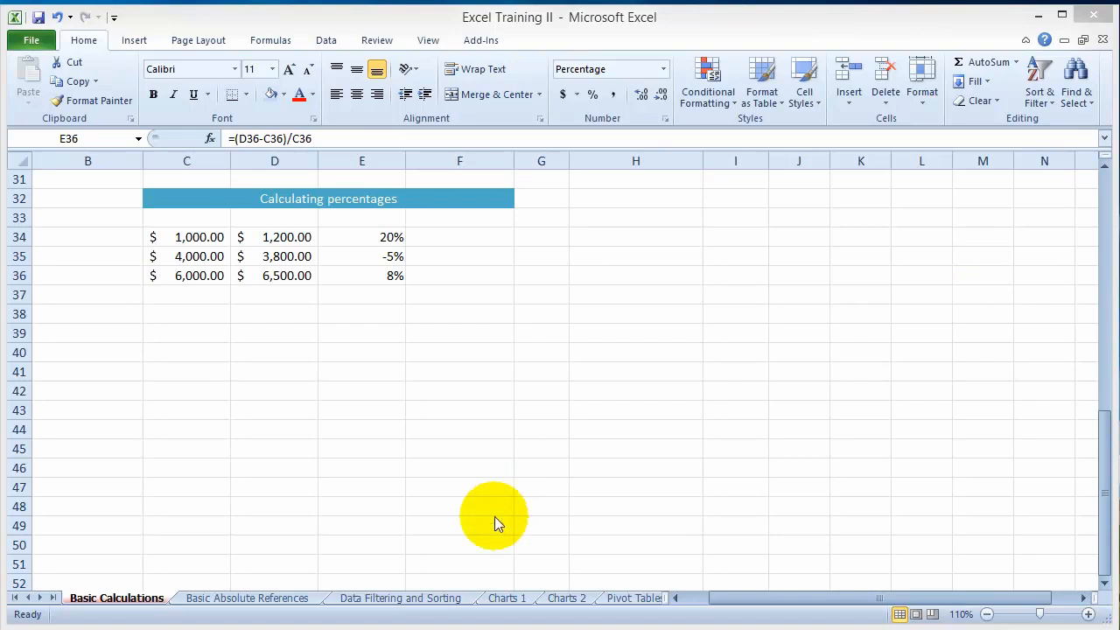
# - Turn off the filters on the Data Filtering and Sorting sheet and browse the full sales table
pyautogui.click(409, 599)
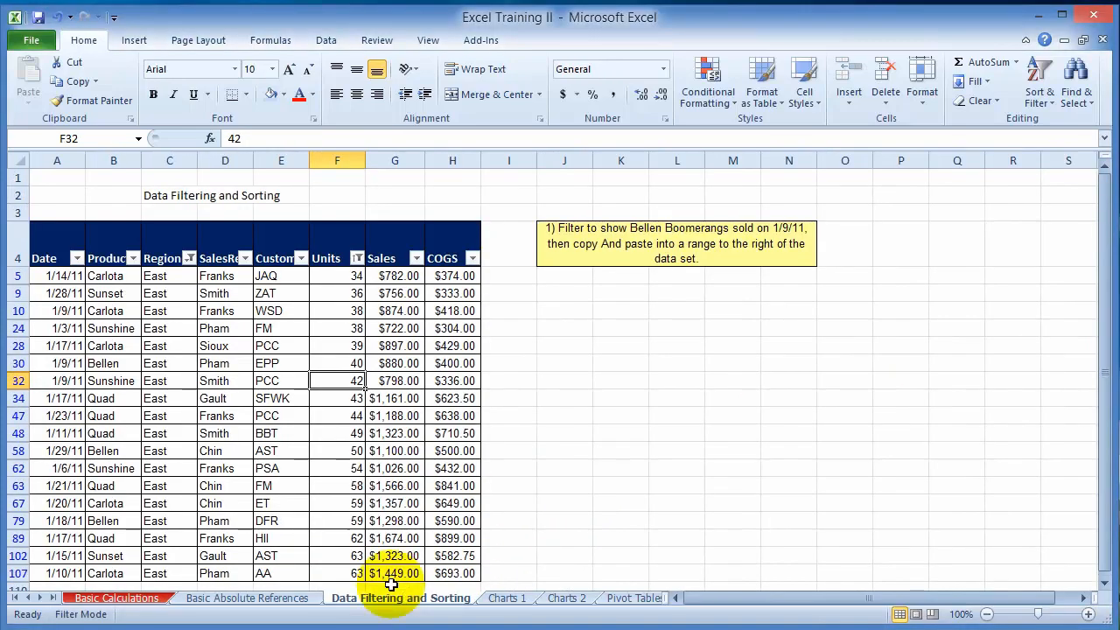
pyautogui.click(223, 398)
pyautogui.scroll(-2, 223, 362)
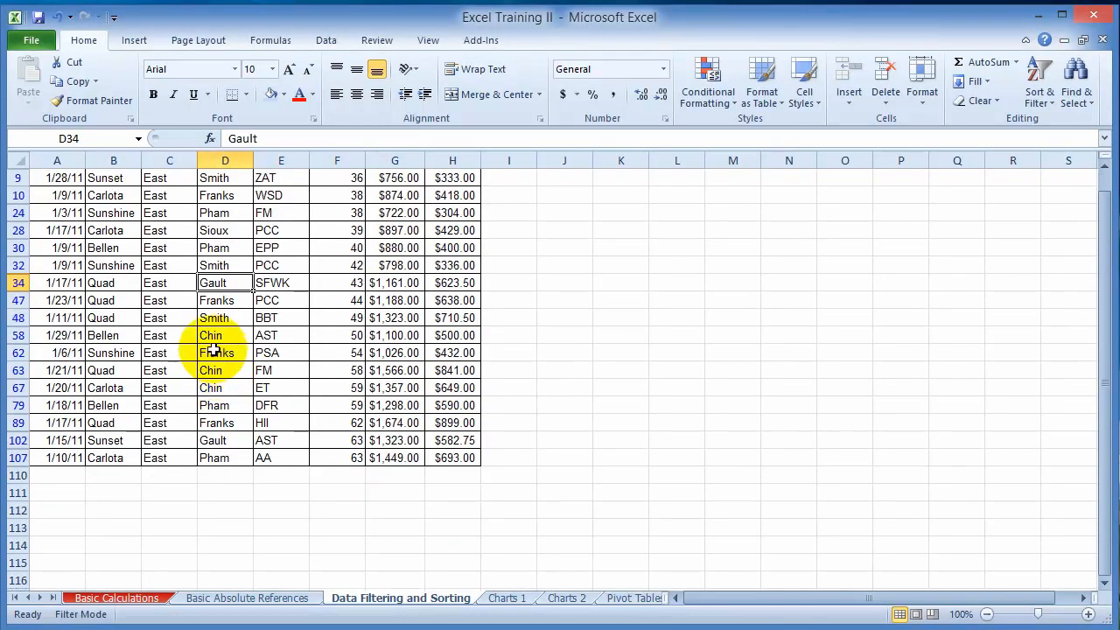
pyautogui.scroll(2, 213, 350)
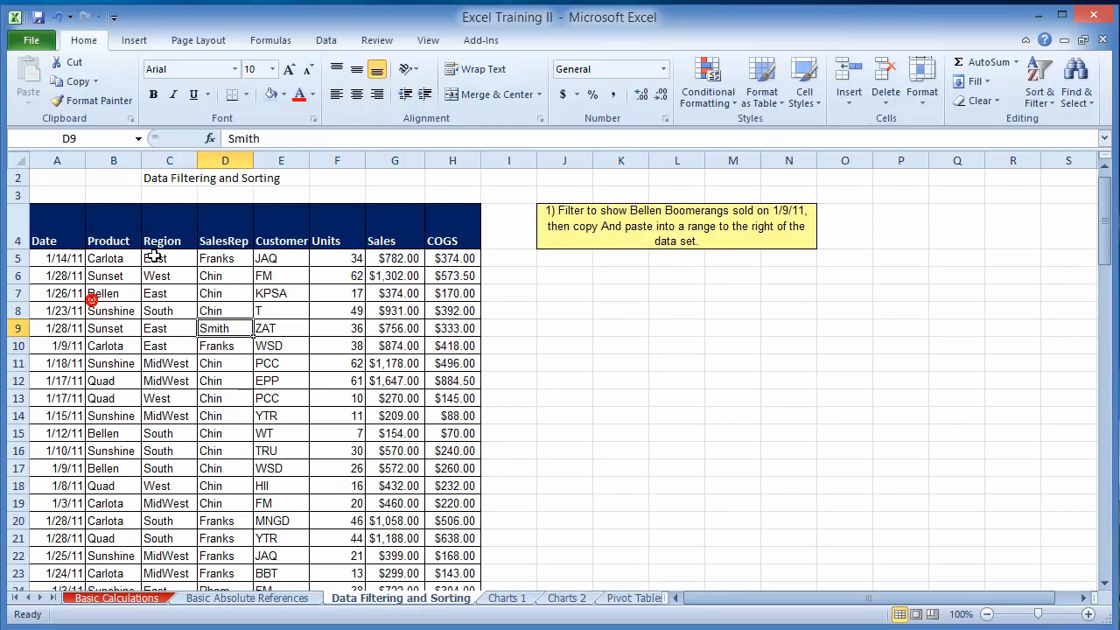
pyautogui.scroll(-2, 160, 283)
pyautogui.scroll(-20, 116, 269)
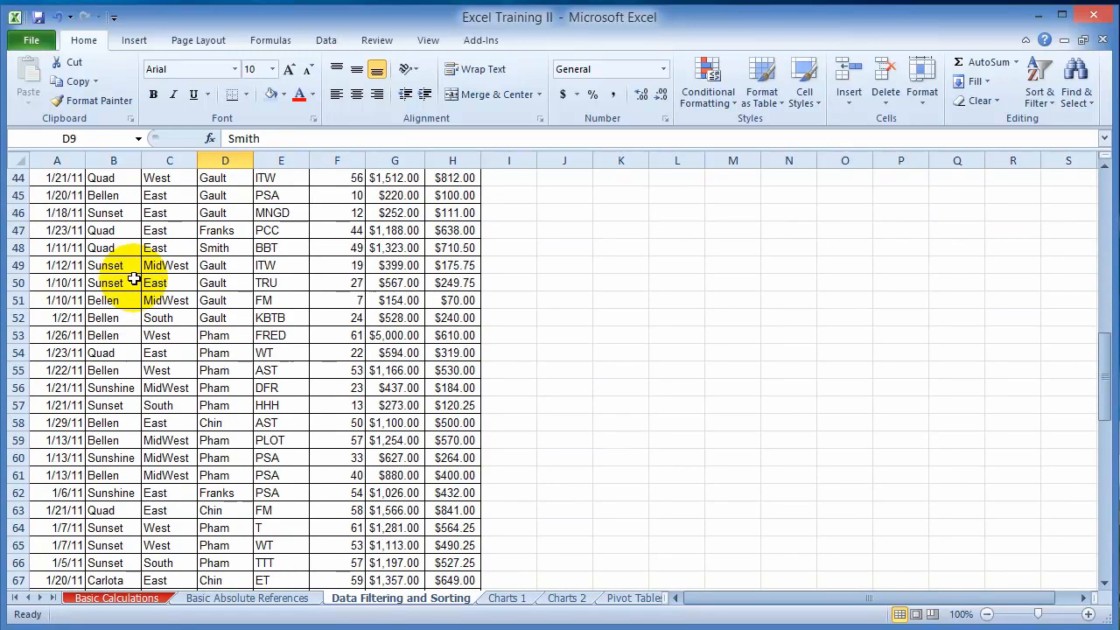
# - Look through the unfiltered sales table, checking the order of its dates, products, regions, customers, sales and COGS values
pyautogui.scroll(-5, 127, 296)
pyautogui.click(80, 282)
pyautogui.scroll(5, 114, 300)
pyautogui.scroll(20, 113, 301)
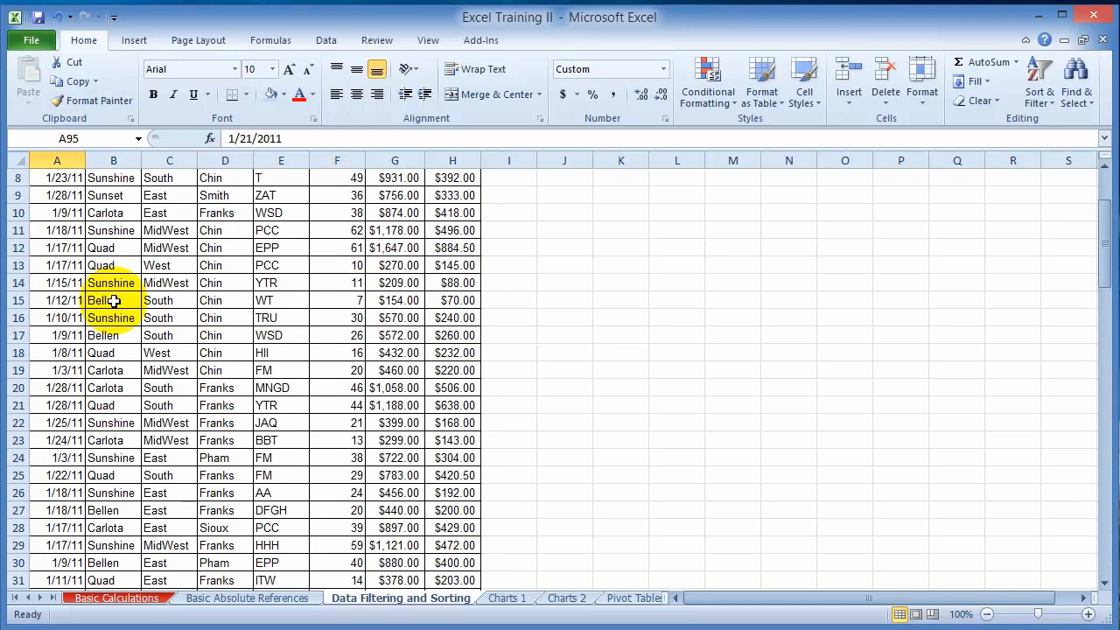
pyautogui.click(136, 328)
pyautogui.click(172, 313)
pyautogui.click(298, 347)
pyautogui.click(407, 343)
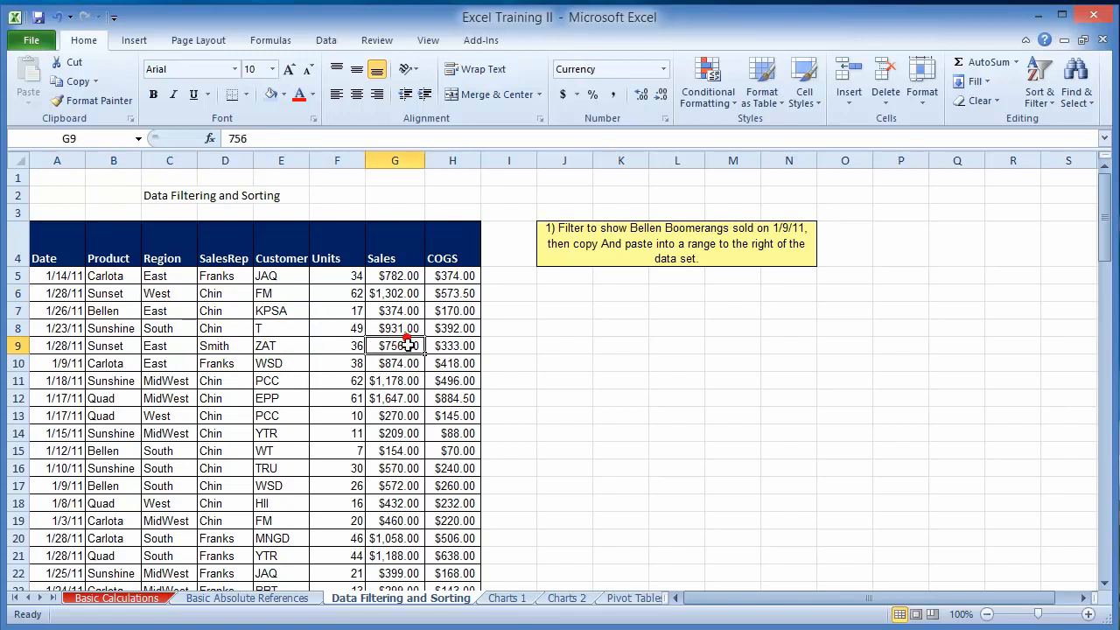
pyautogui.click(460, 293)
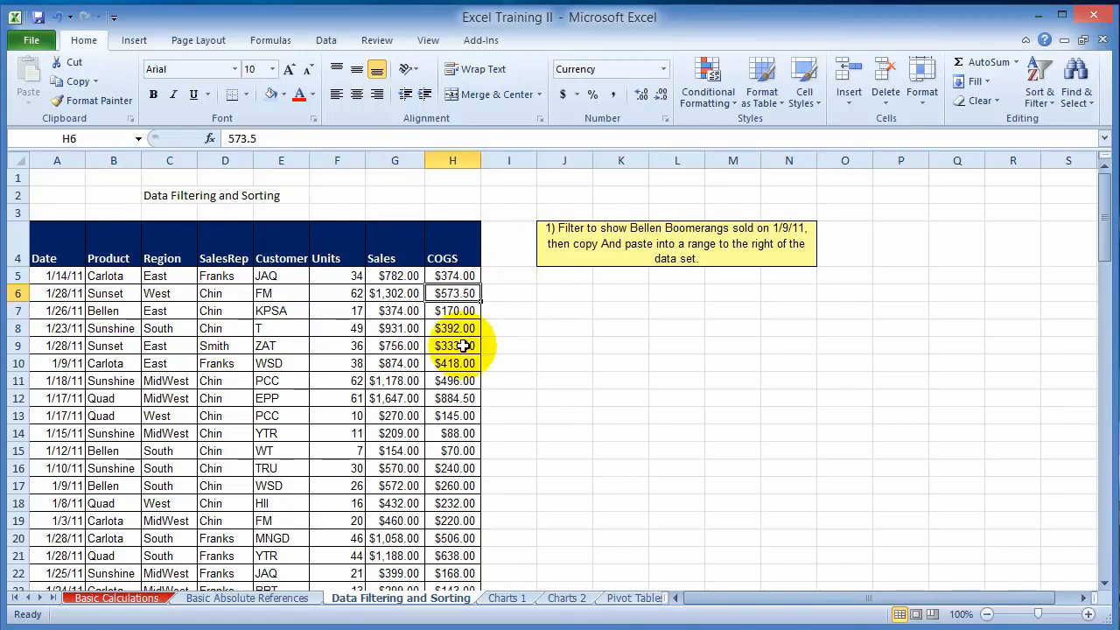
pyautogui.click(75, 329)
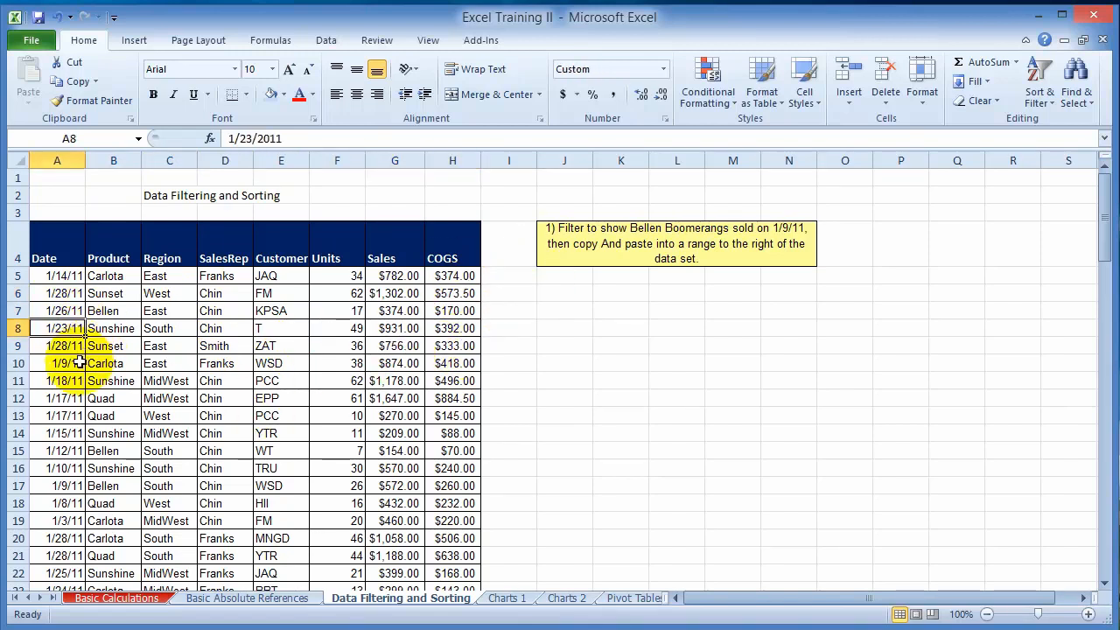
pyautogui.scroll(-6, 87, 420)
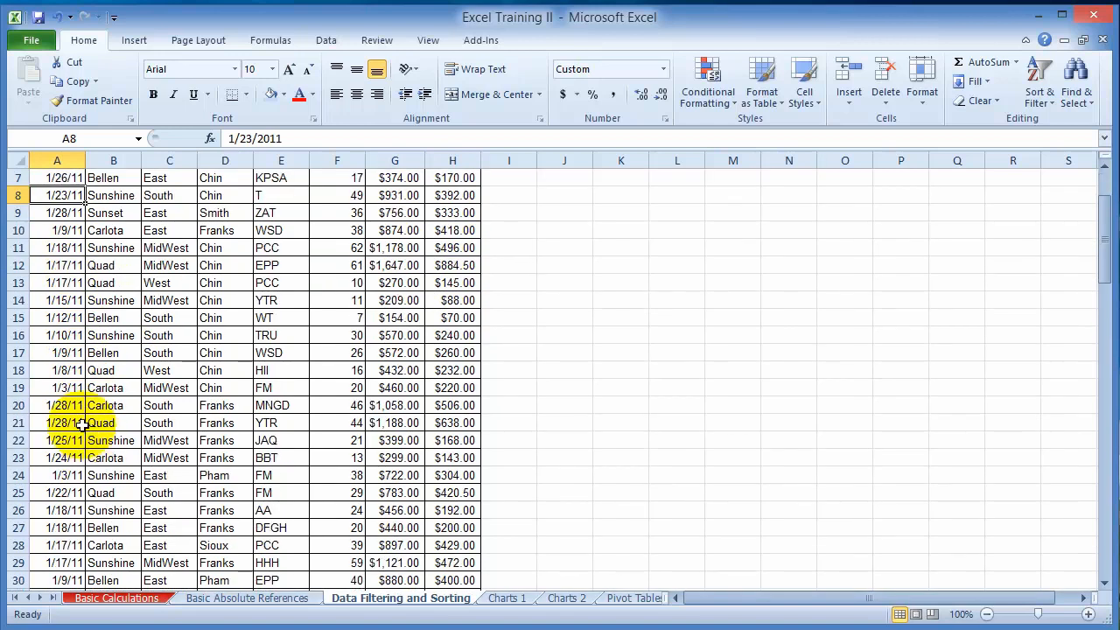
pyautogui.scroll(6, 77, 382)
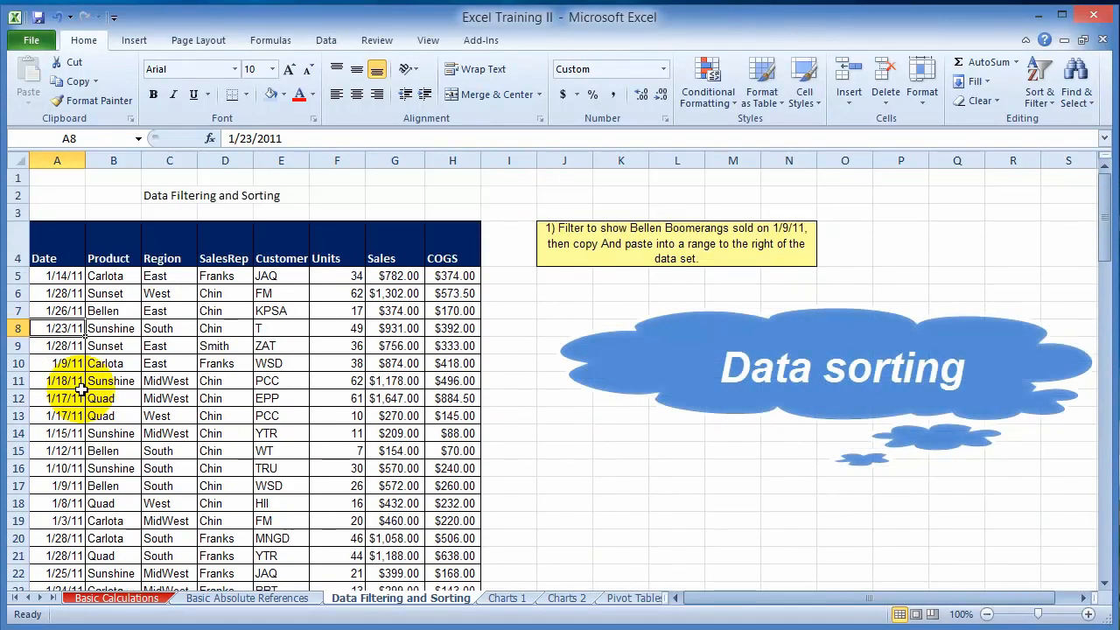
# - Sort the sales table by the Date column from oldest to newest and check the date order down the rows
pyautogui.click(69, 278)
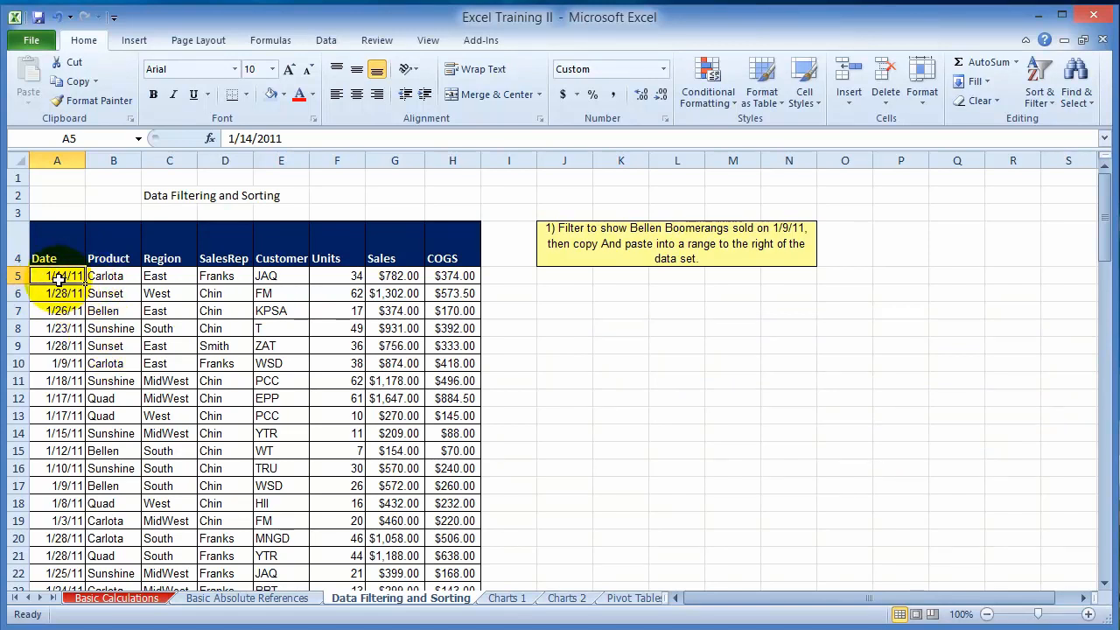
pyautogui.click(70, 292)
pyautogui.click(63, 278)
pyautogui.click(67, 292)
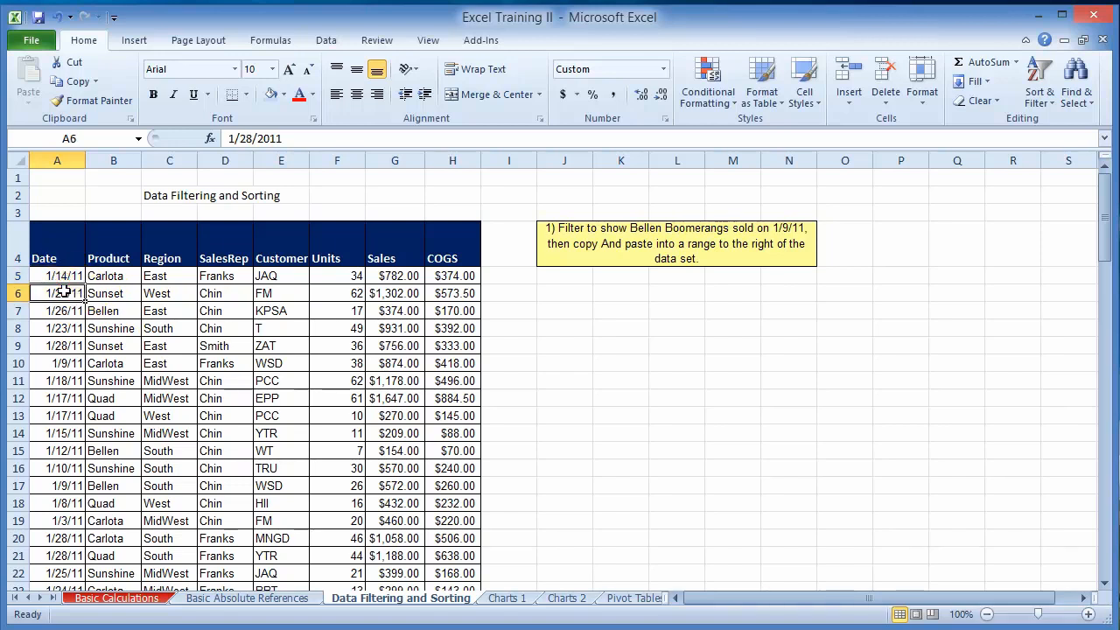
pyautogui.click(73, 277)
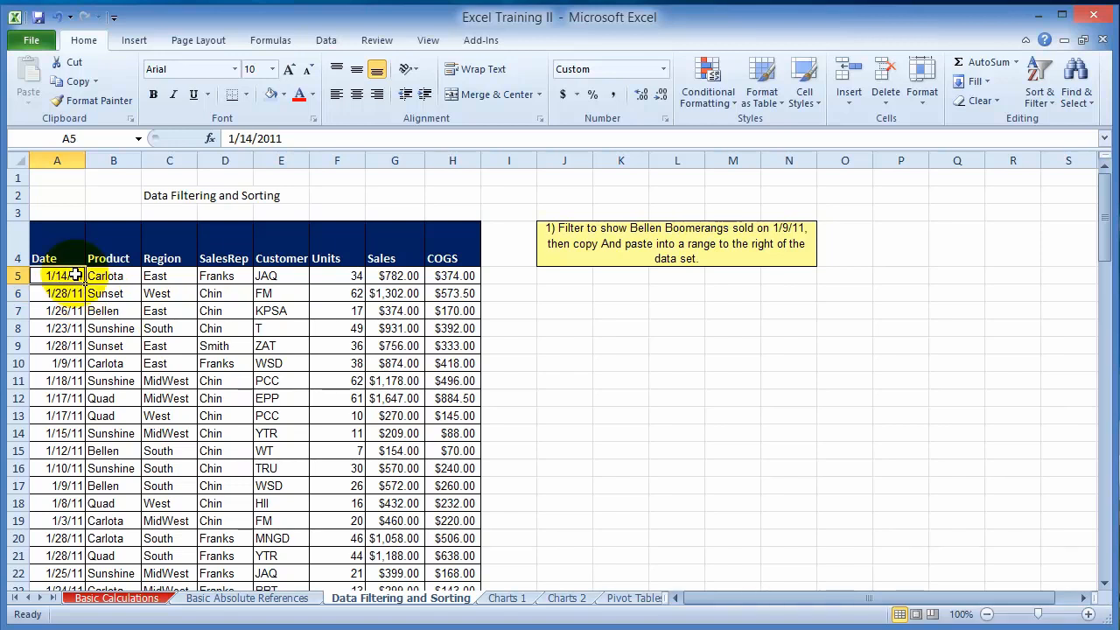
pyautogui.click(1056, 108)
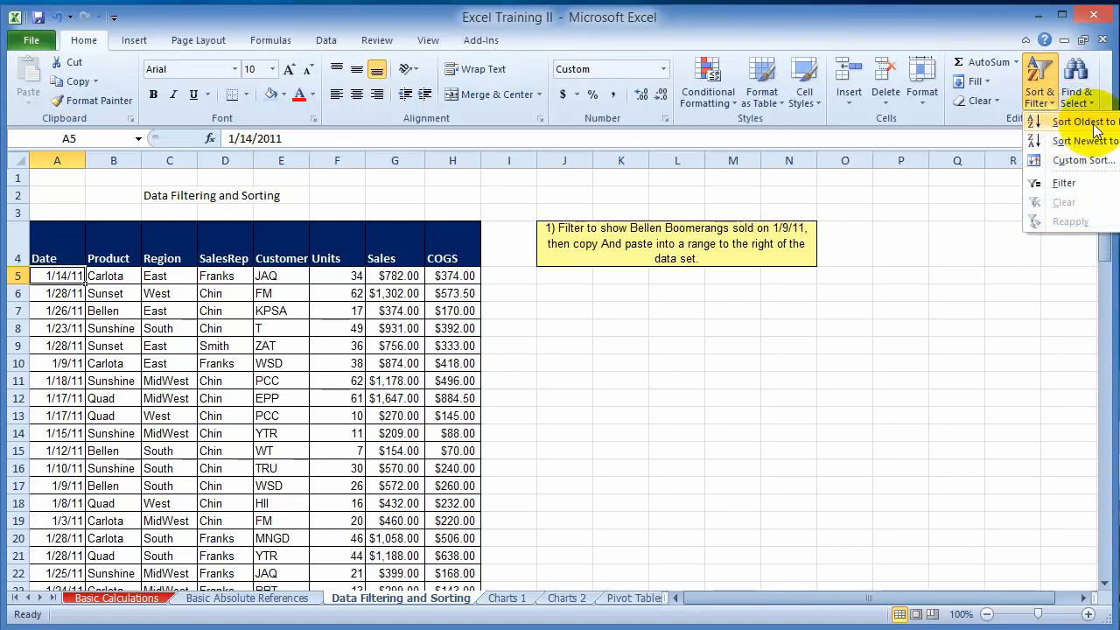
pyautogui.click(1061, 124)
pyautogui.click(63, 294)
pyautogui.scroll(-1, 68, 323)
pyautogui.scroll(-14, 68, 324)
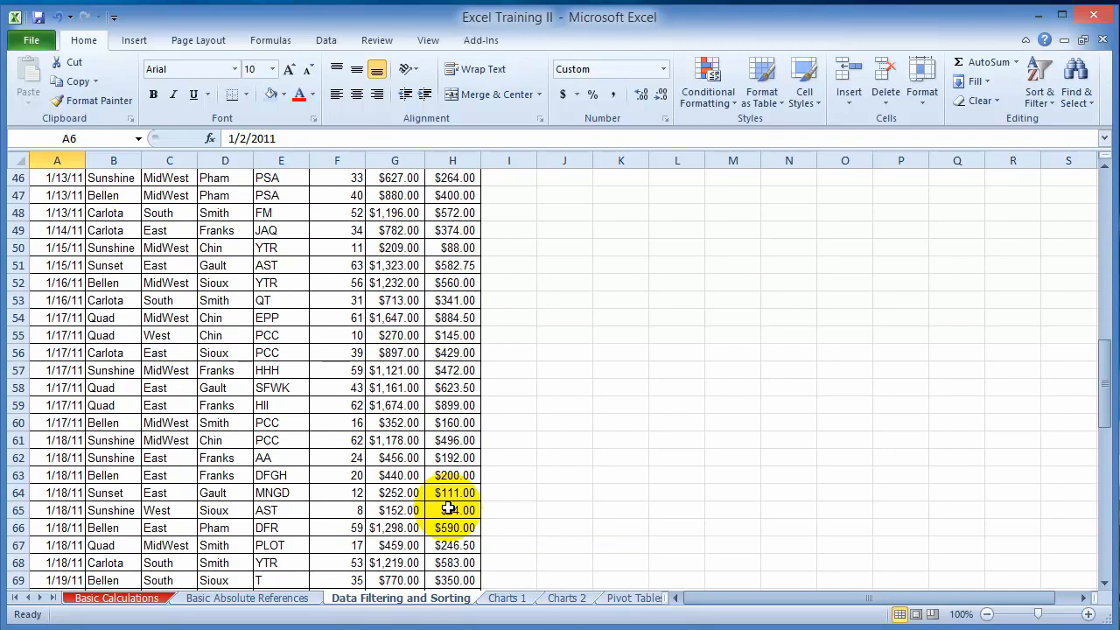
pyautogui.scroll(15, 208, 360)
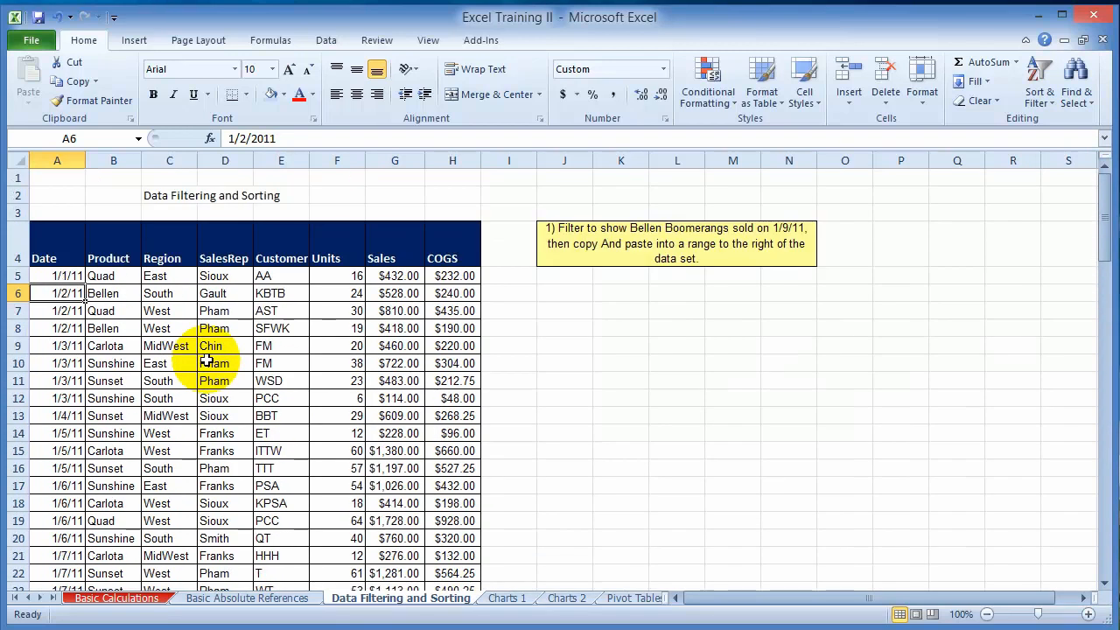
# - Sort the sales table by the Product column from A to Z and check the product groups
pyautogui.click(115, 278)
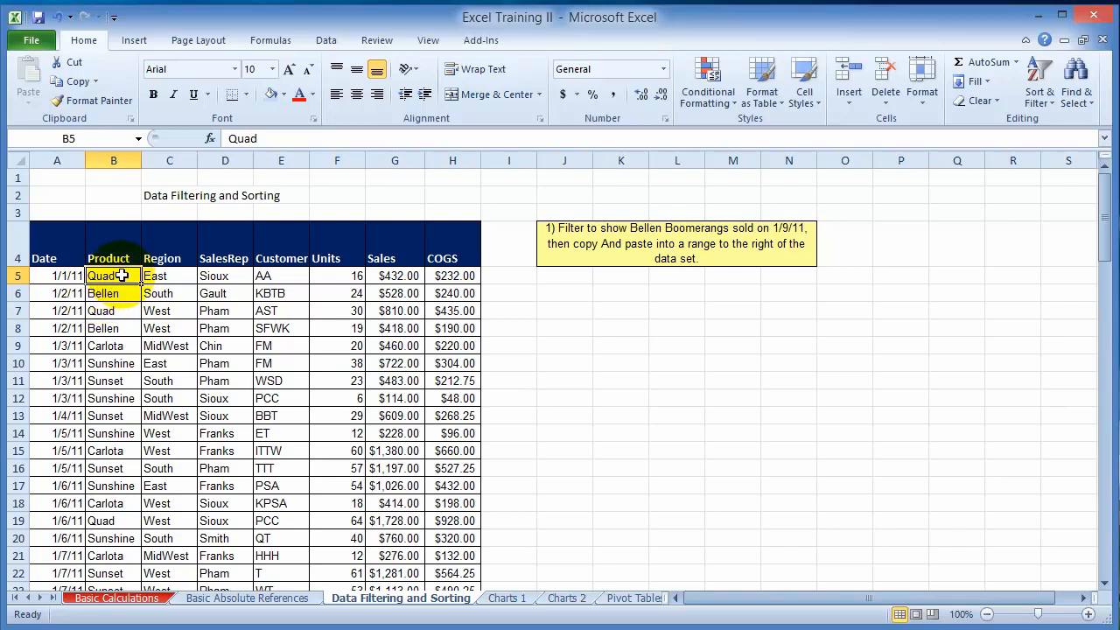
pyautogui.click(1041, 98)
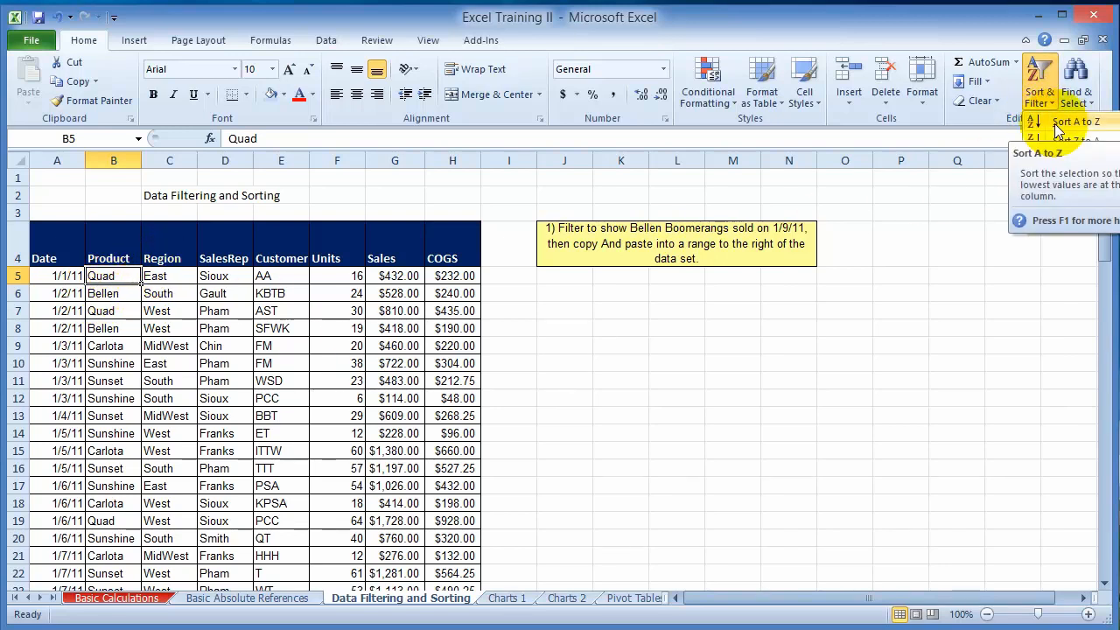
pyautogui.click(1058, 122)
pyautogui.click(98, 330)
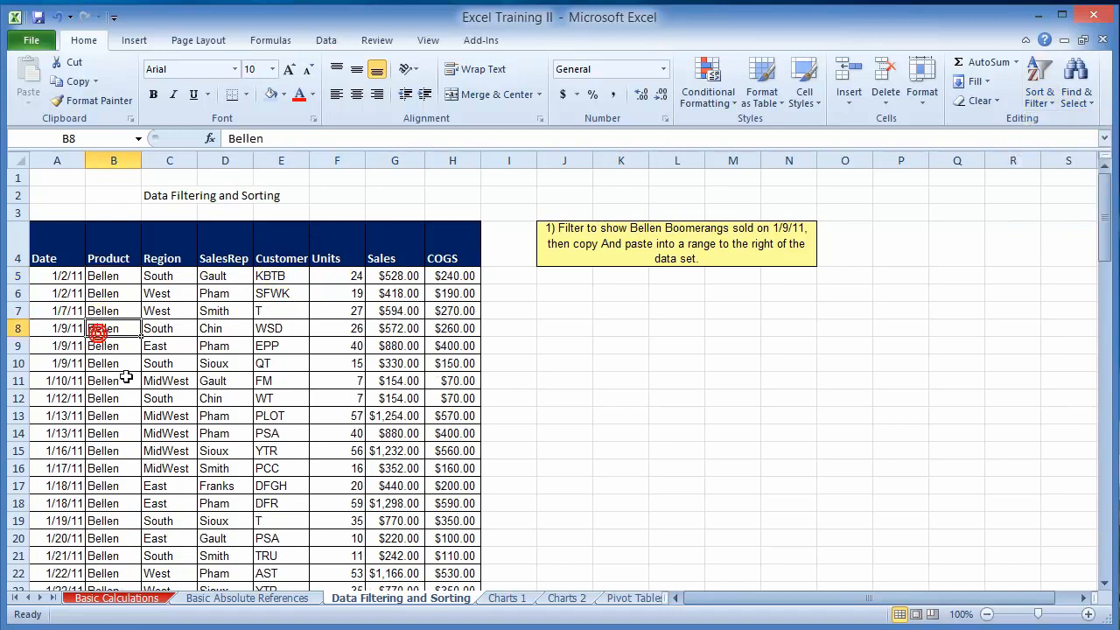
pyautogui.scroll(-8, 127, 376)
pyautogui.scroll(-9, 107, 399)
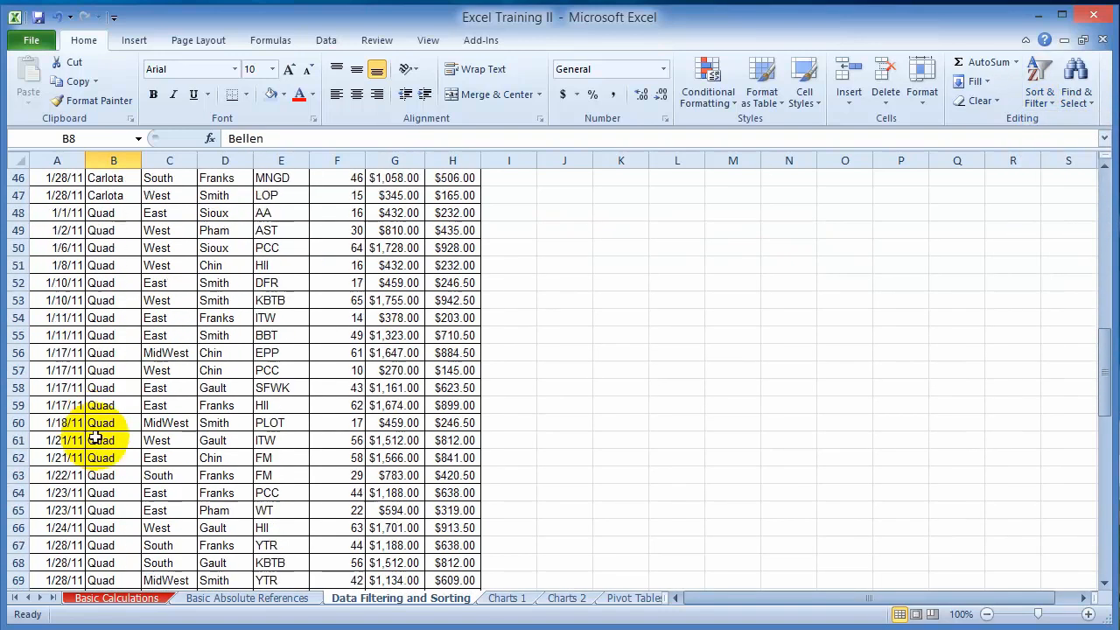
pyautogui.scroll(17, 325, 347)
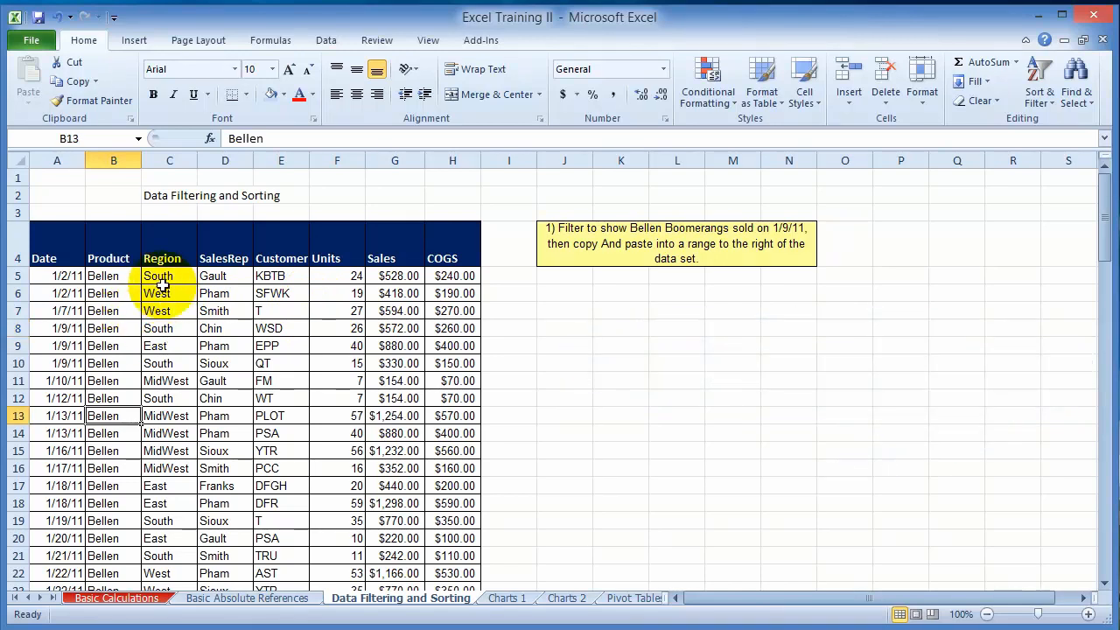
# - Sort the sales table by the Region column from A to Z and check the region groups through the last row
pyautogui.click(162, 289)
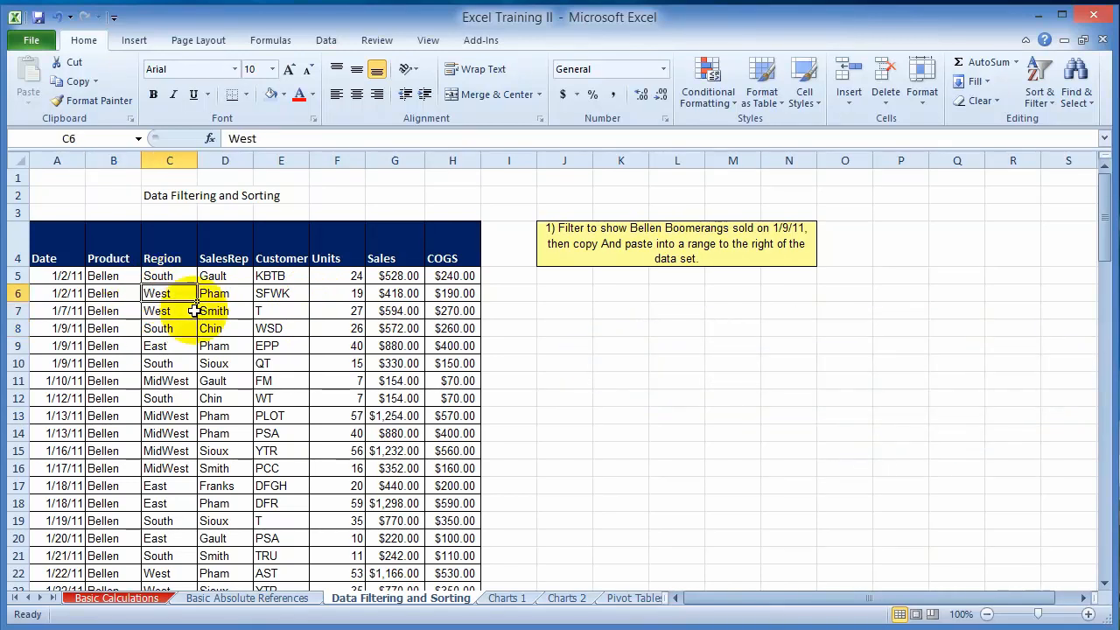
pyautogui.click(162, 275)
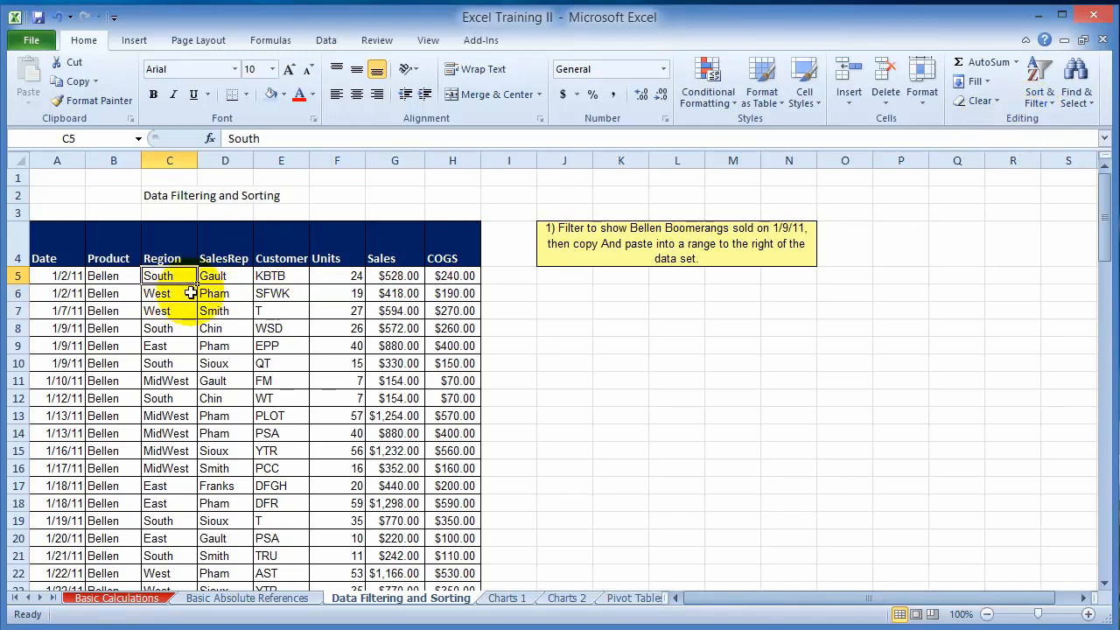
pyautogui.click(1037, 94)
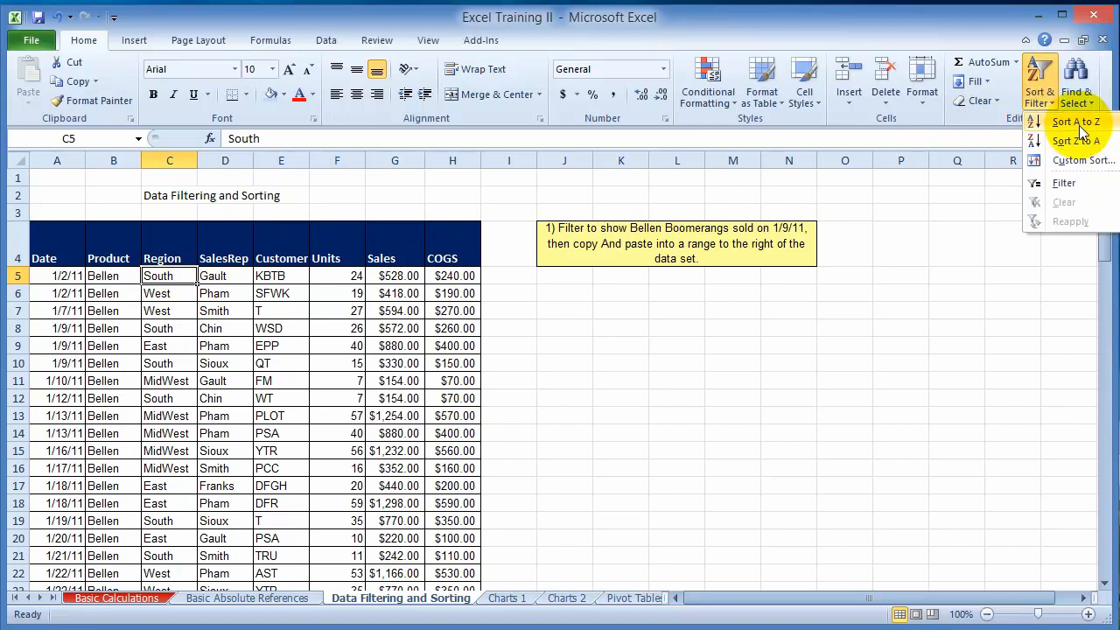
pyautogui.click(1077, 121)
pyautogui.click(174, 362)
pyautogui.scroll(-19, 175, 368)
pyautogui.scroll(-15, 176, 383)
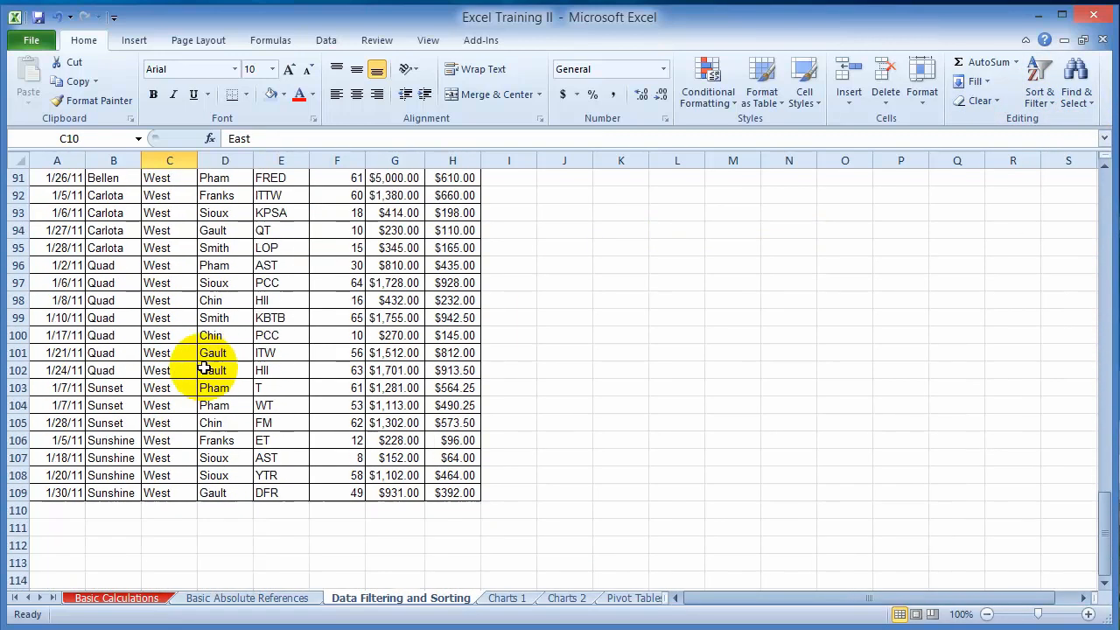
pyautogui.scroll(12, 171, 353)
pyautogui.scroll(12, 171, 352)
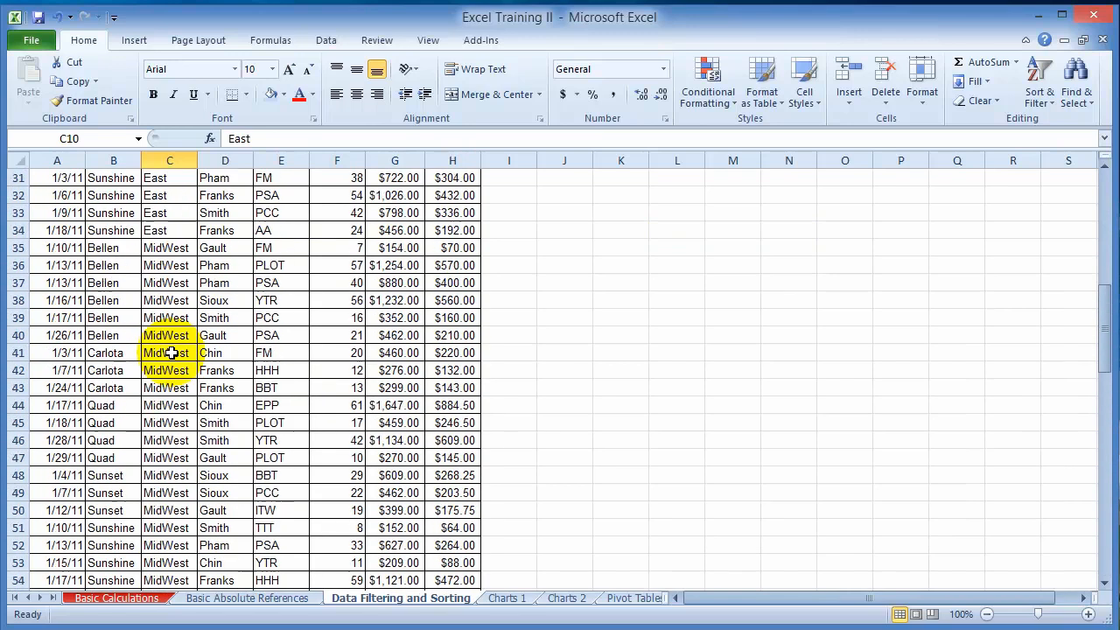
pyautogui.scroll(10, 171, 353)
pyautogui.click(155, 276)
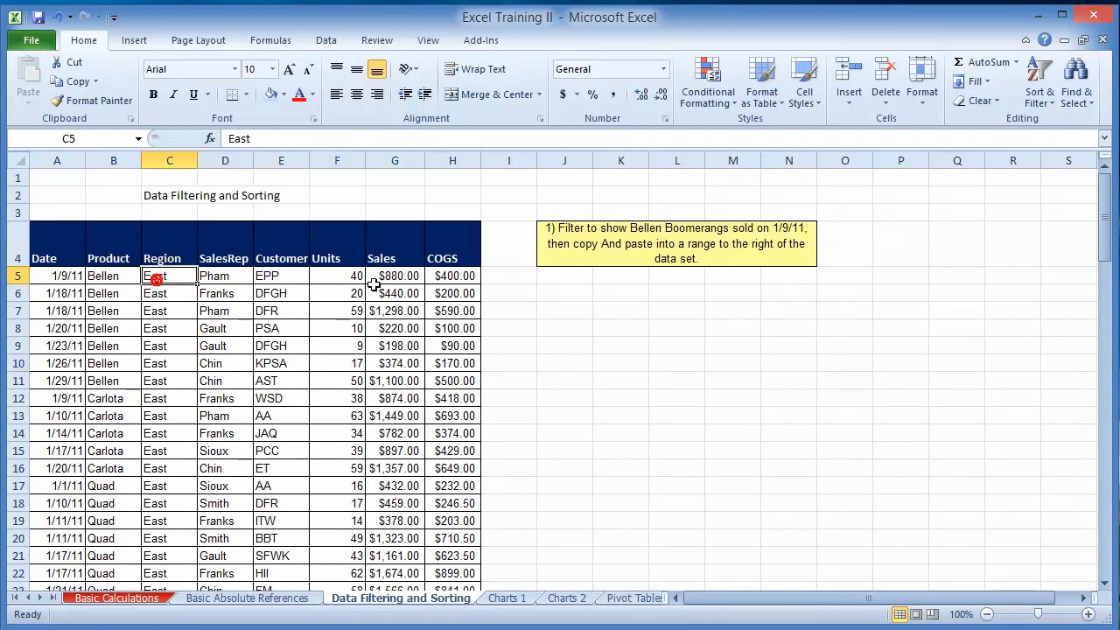
pyautogui.click(1036, 103)
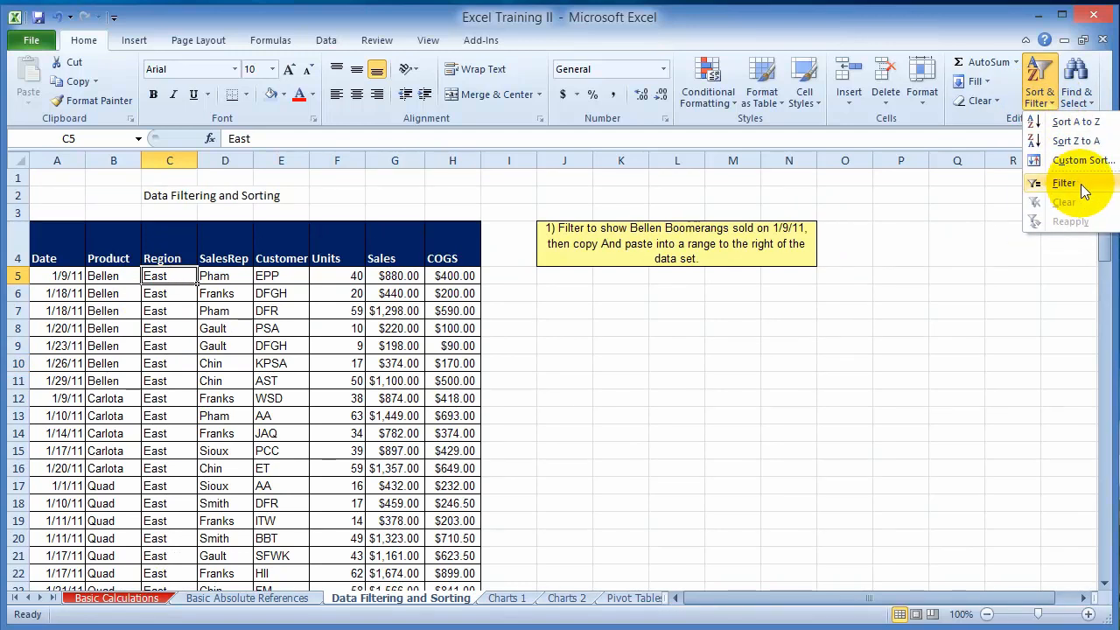
pyautogui.rightClick(163, 276)
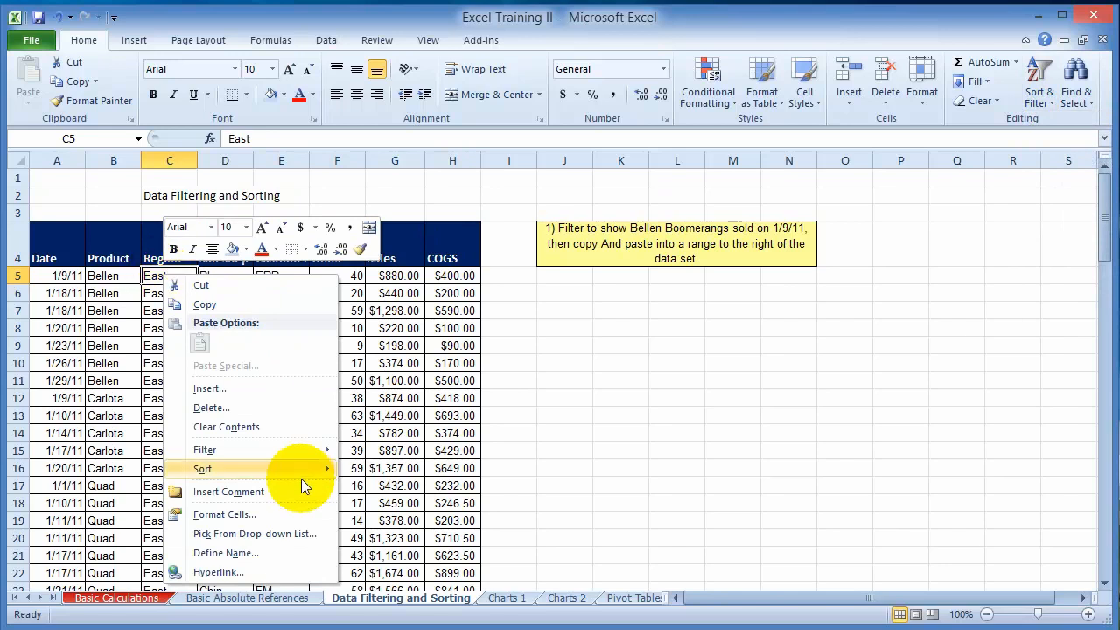
pyautogui.moveTo(261, 453)
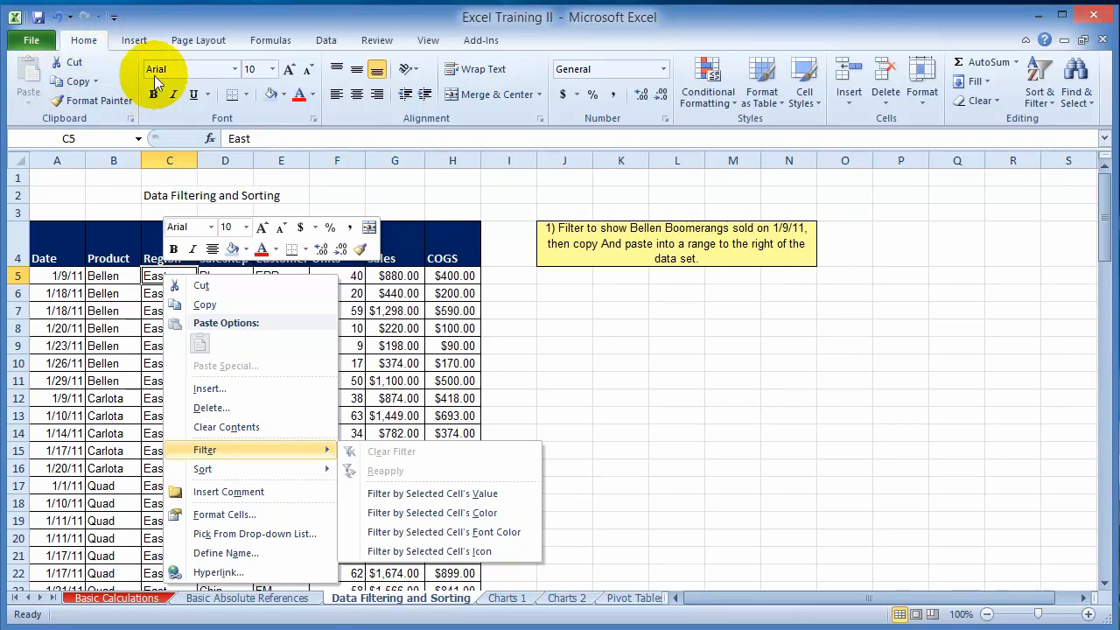
pyautogui.click(965, 277)
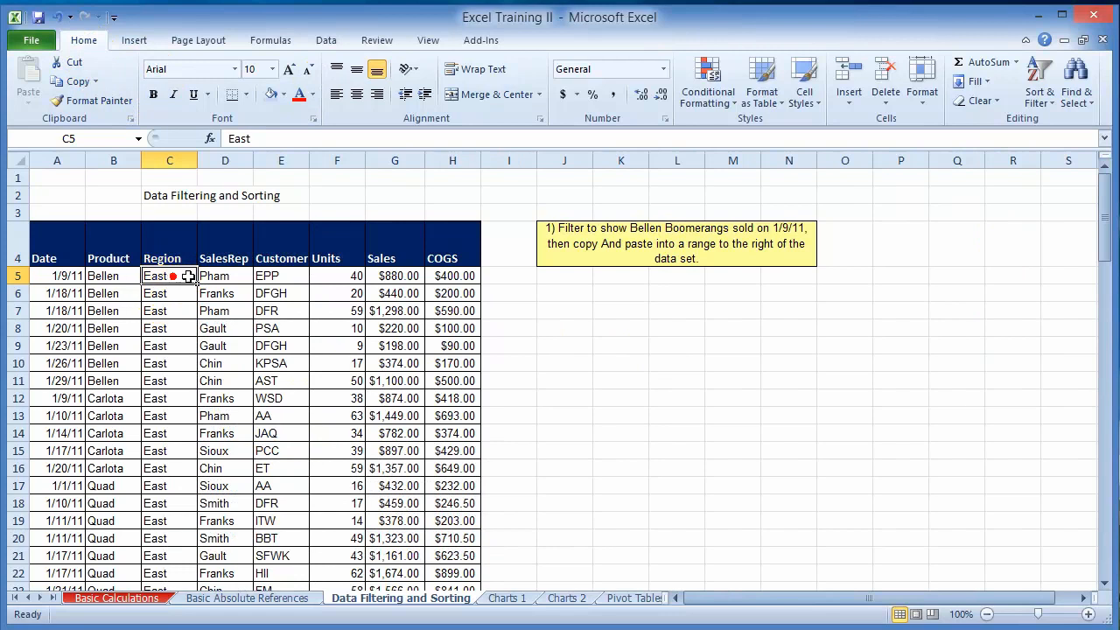
# - Turn on filters for the sales table, filter the Region column to East only, and review the remaining rows
pyautogui.click(1053, 107)
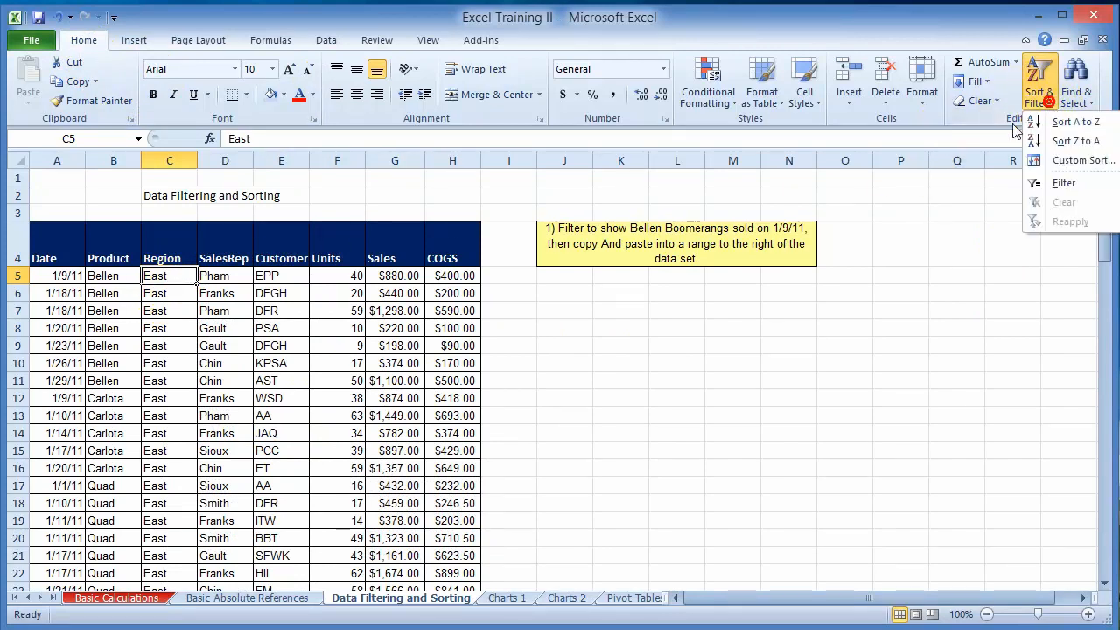
pyautogui.click(1066, 183)
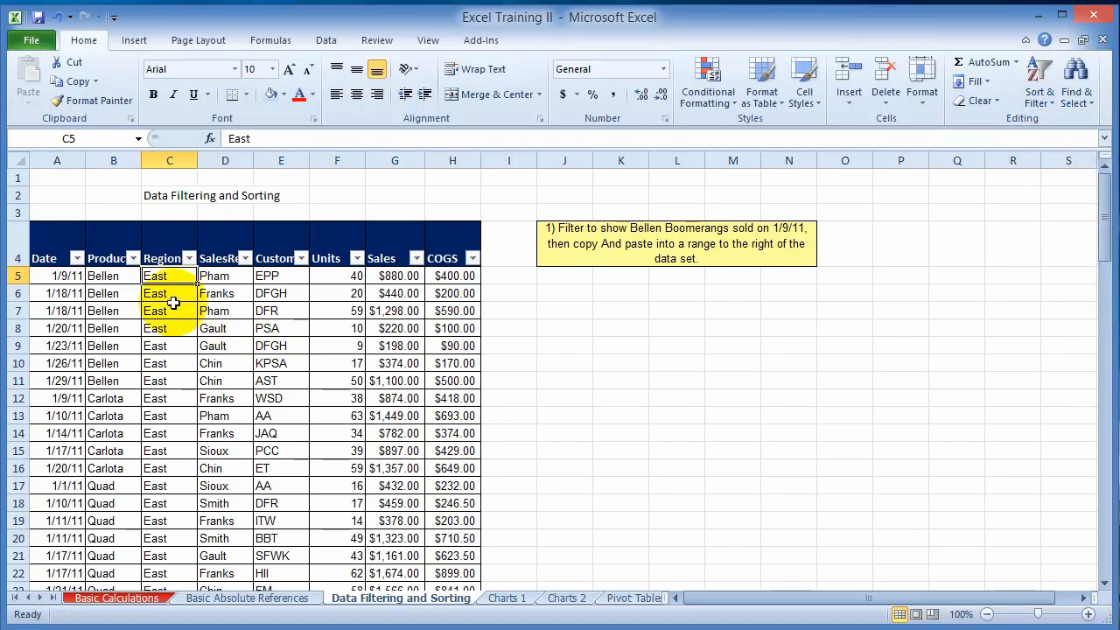
pyautogui.click(190, 259)
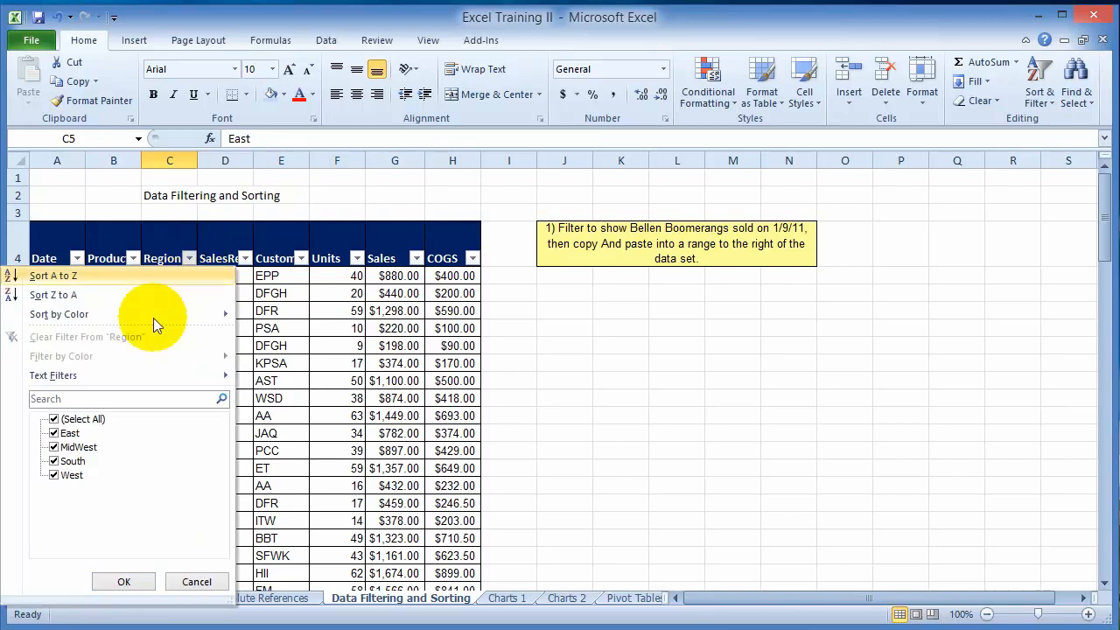
pyautogui.click(53, 420)
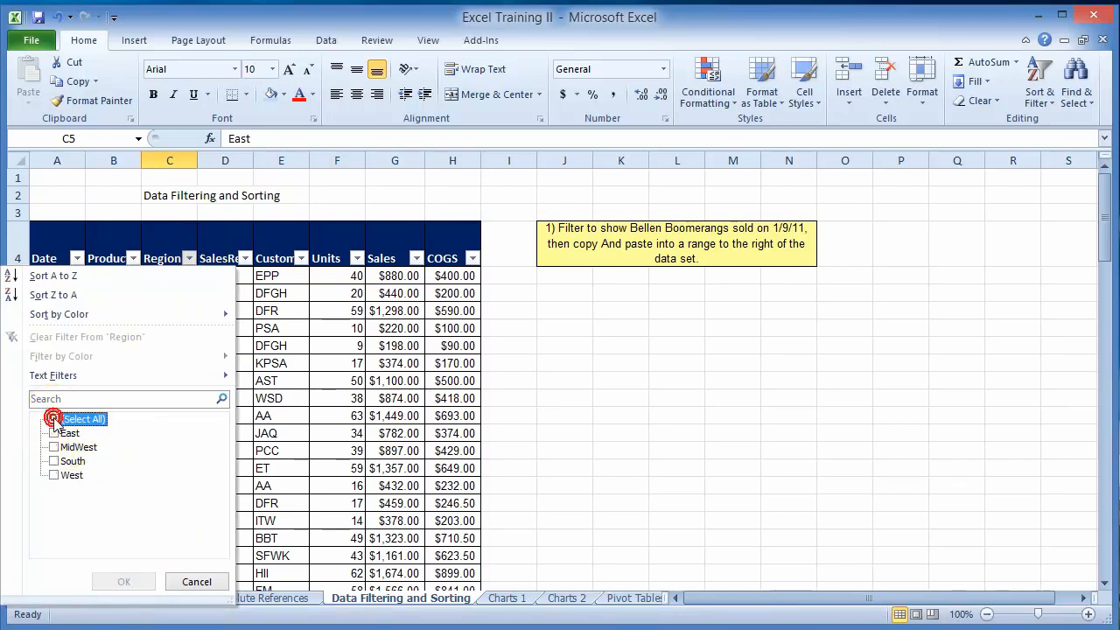
pyautogui.click(53, 433)
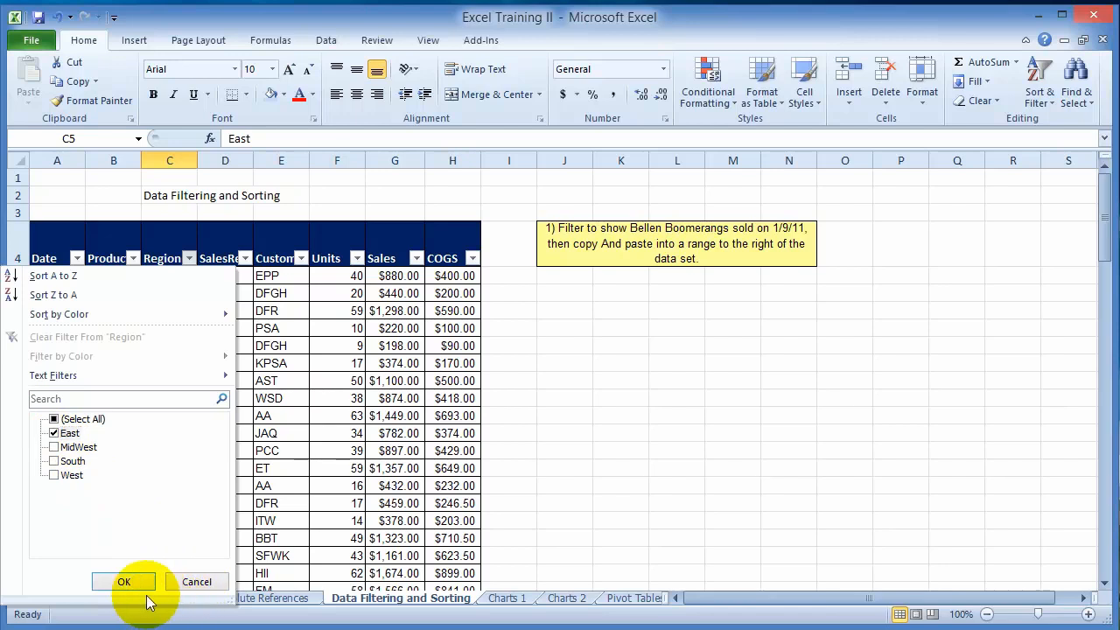
pyautogui.click(125, 582)
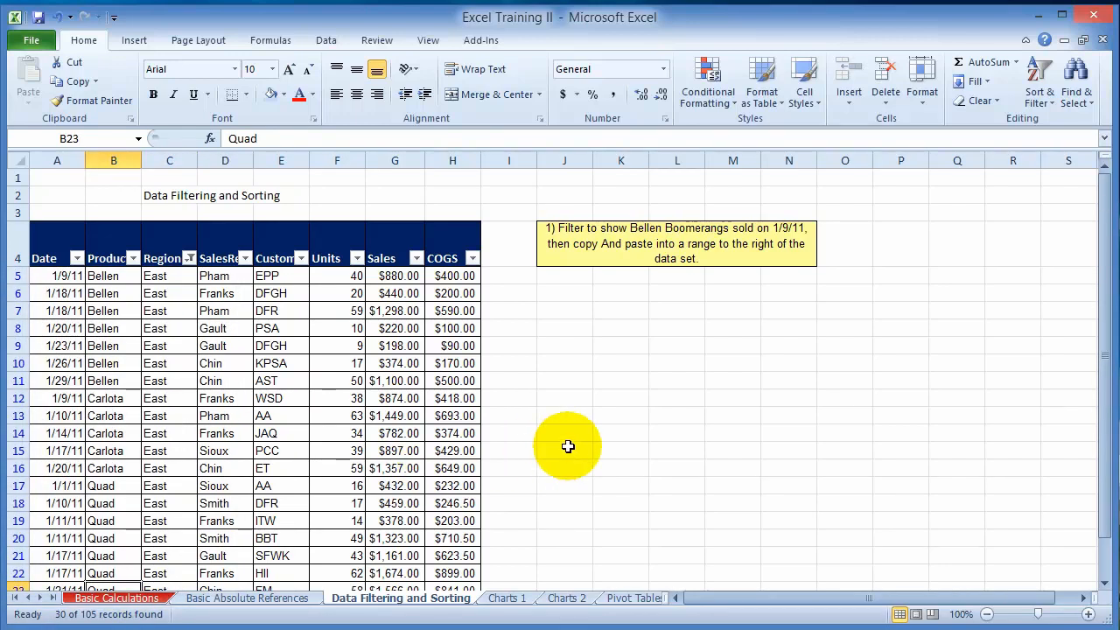
pyautogui.scroll(-7, 525, 451)
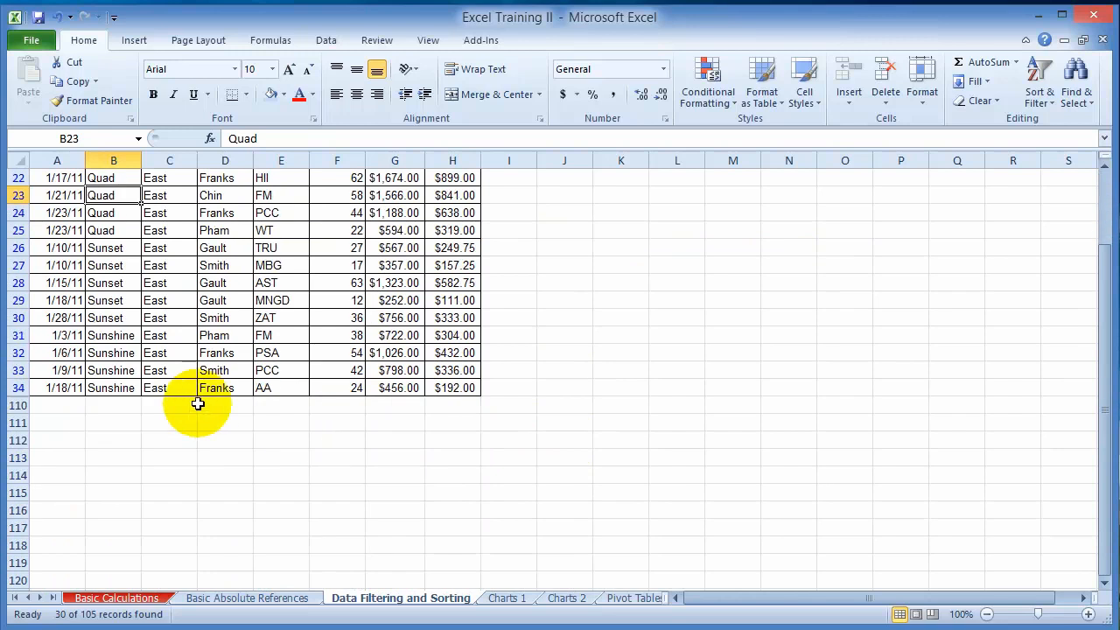
pyautogui.scroll(4, 197, 404)
pyautogui.scroll(3, 197, 403)
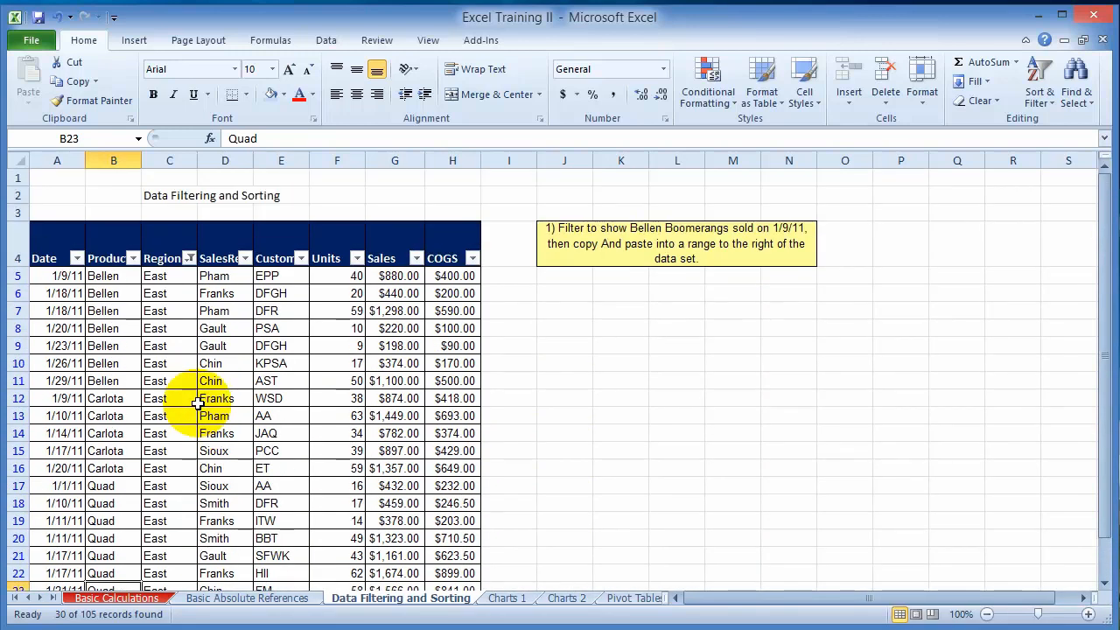
# - Filter the SalesRep column to show only the second sales rep in the list, keeping the East region filter
pyautogui.scroll(-6, 212, 512)
pyautogui.scroll(6, 192, 504)
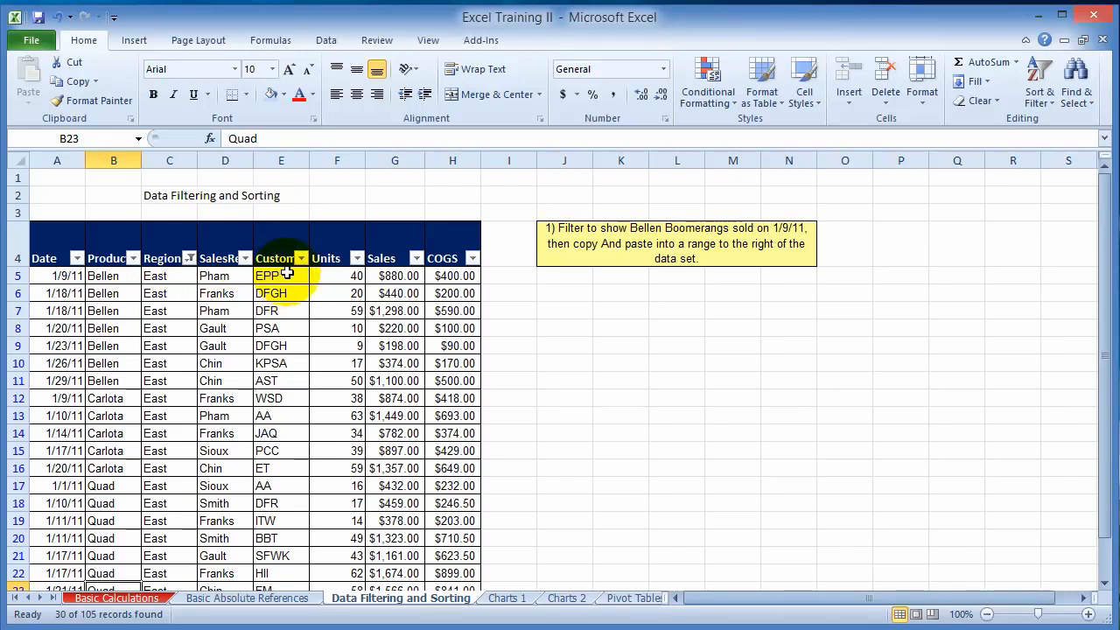
pyautogui.click(246, 258)
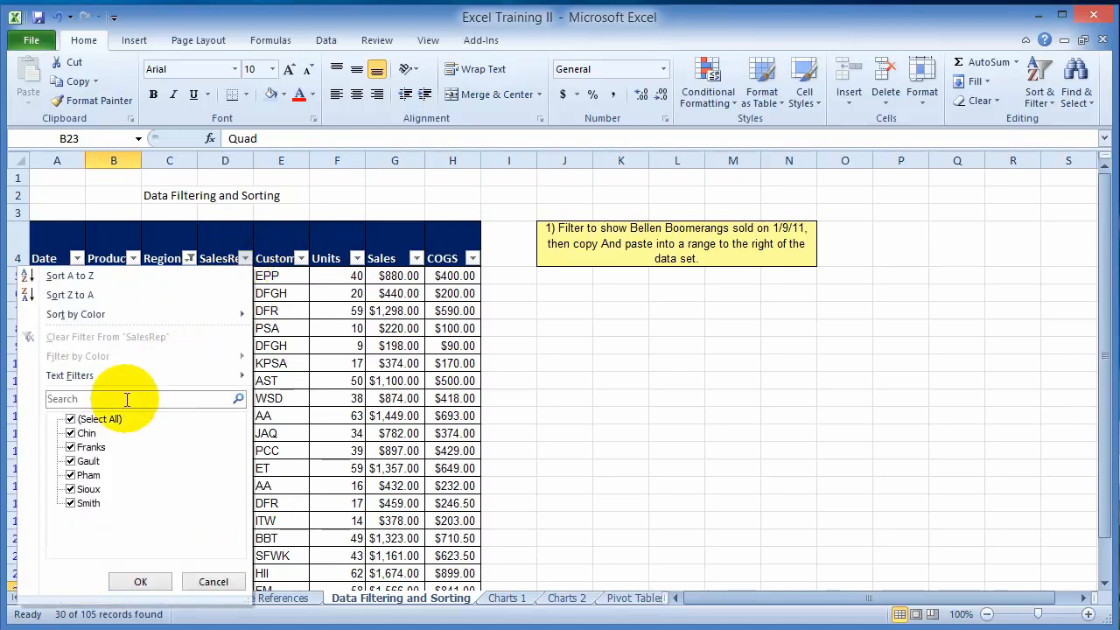
pyautogui.click(71, 420)
pyautogui.click(71, 447)
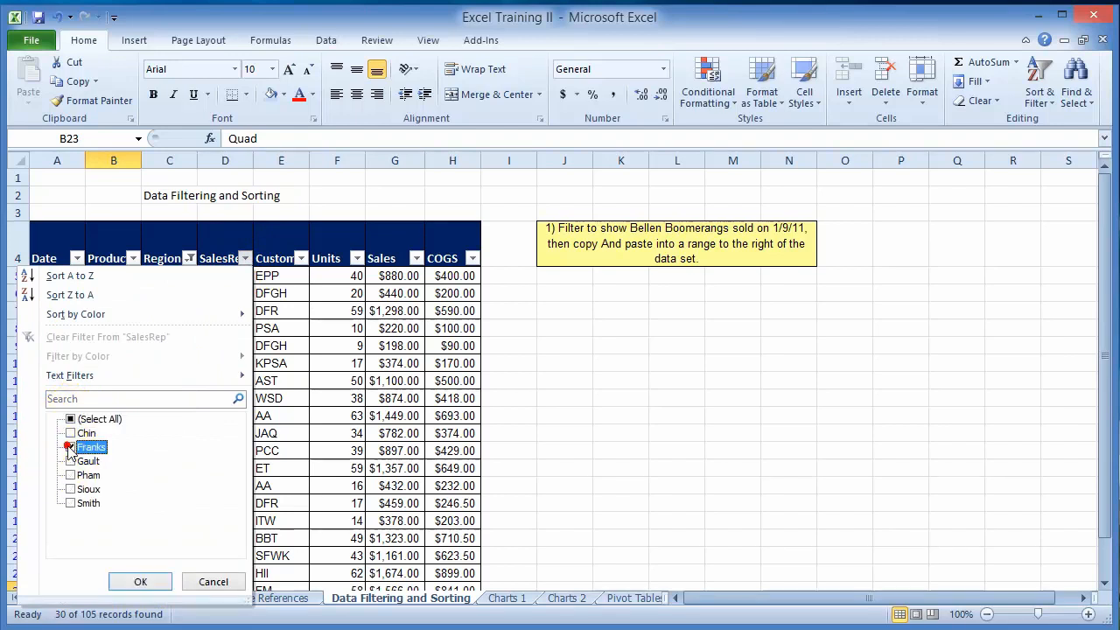
pyautogui.click(140, 581)
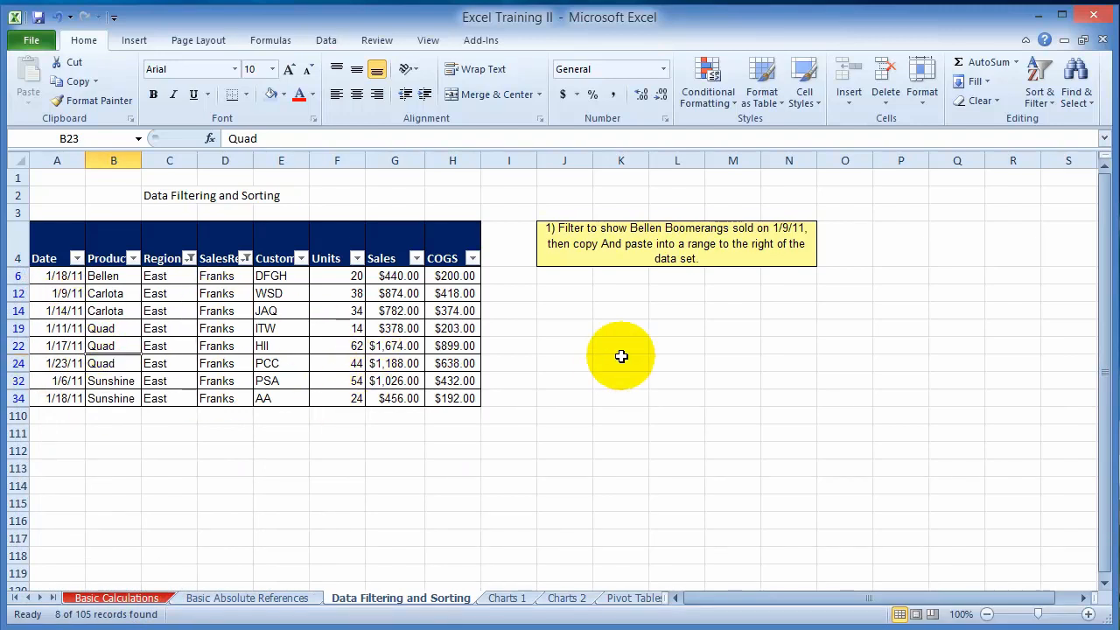
# - Sort the filtered sales rows by the Date column from oldest to newest
pyautogui.click(67, 276)
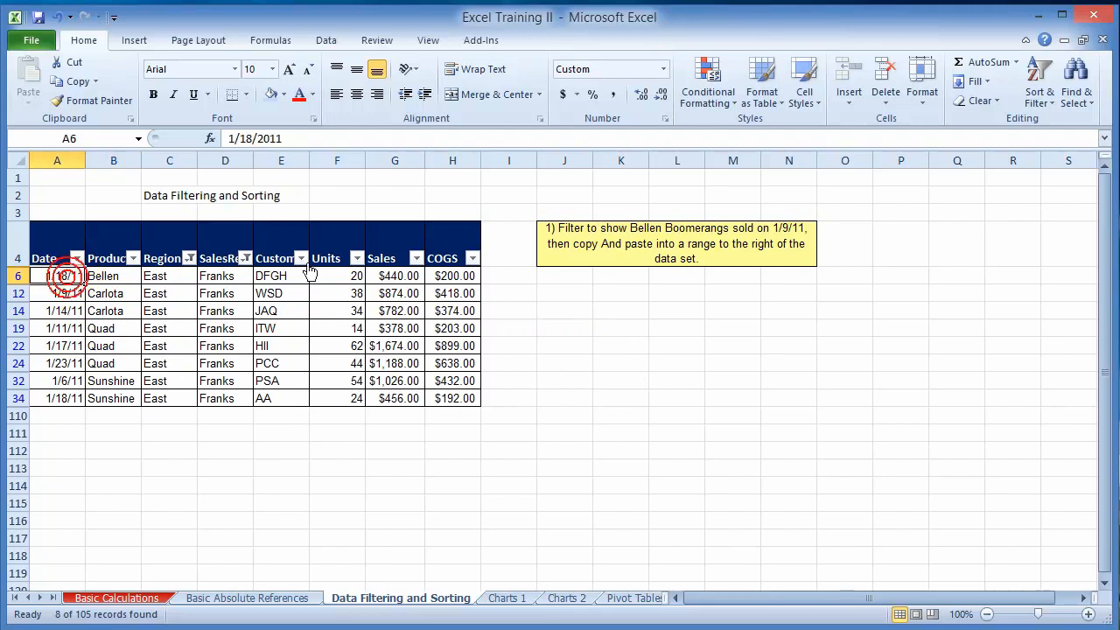
pyautogui.click(1038, 91)
pyautogui.click(1061, 125)
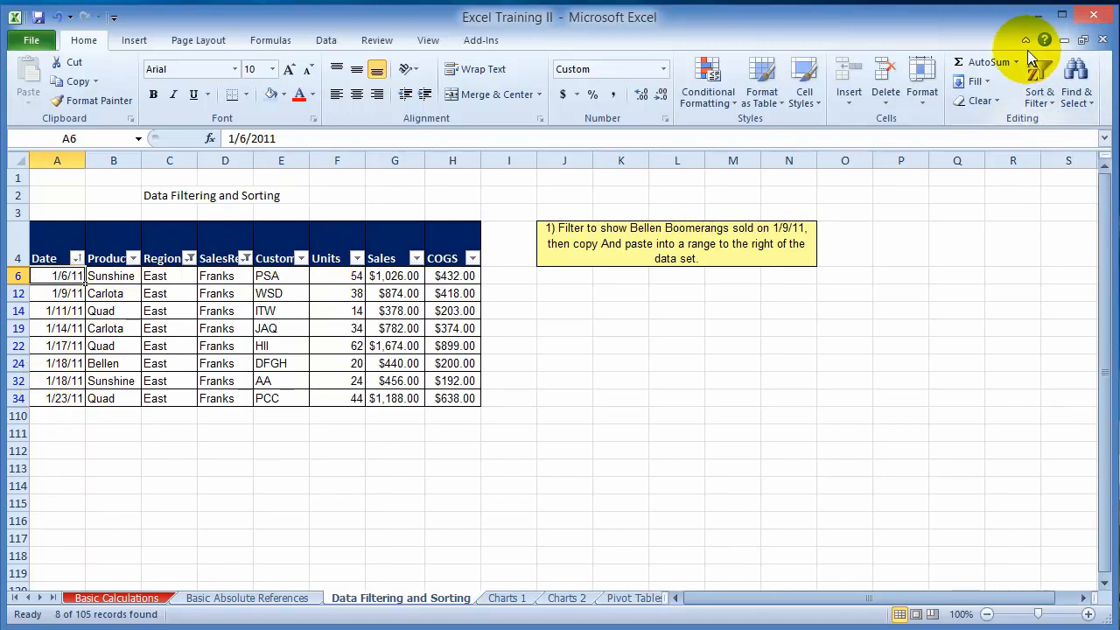
# - Reset the SalesRep column filter so that all sales reps are included again
pyautogui.click(246, 260)
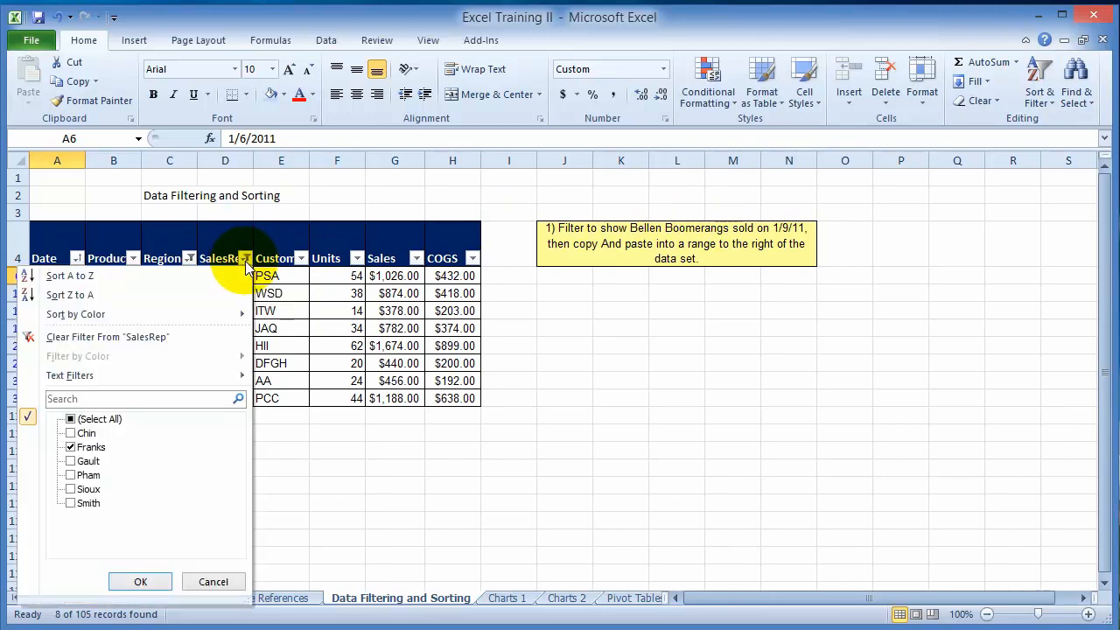
pyautogui.click(74, 448)
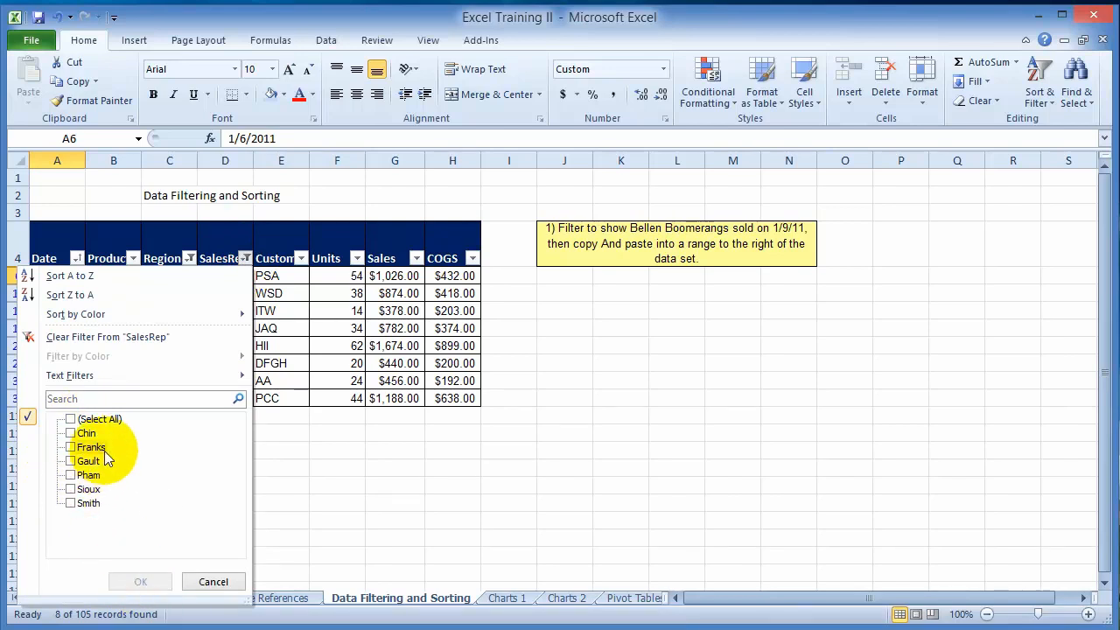
pyautogui.click(71, 420)
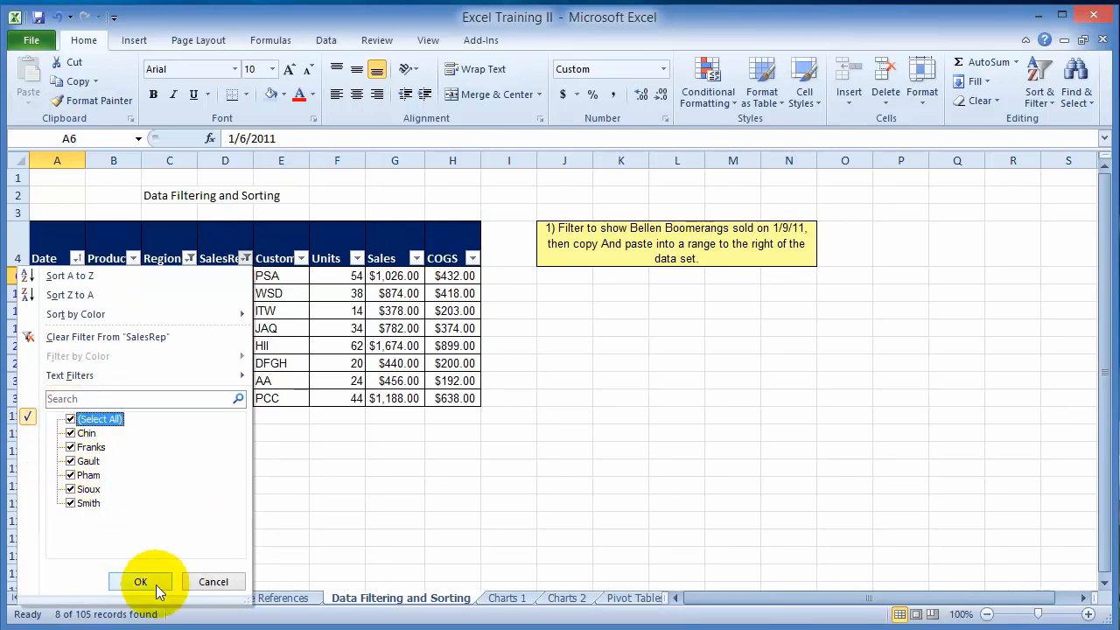
pyautogui.click(149, 583)
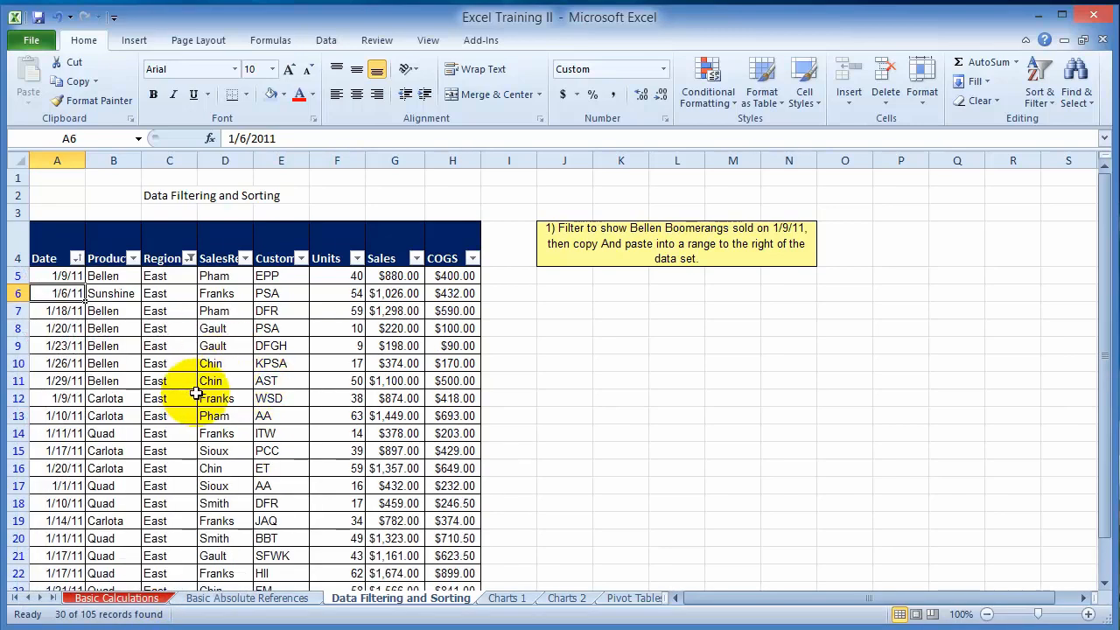
# - Reset the Region column filter to include all regions and check the rows of the full sales table
pyautogui.click(189, 258)
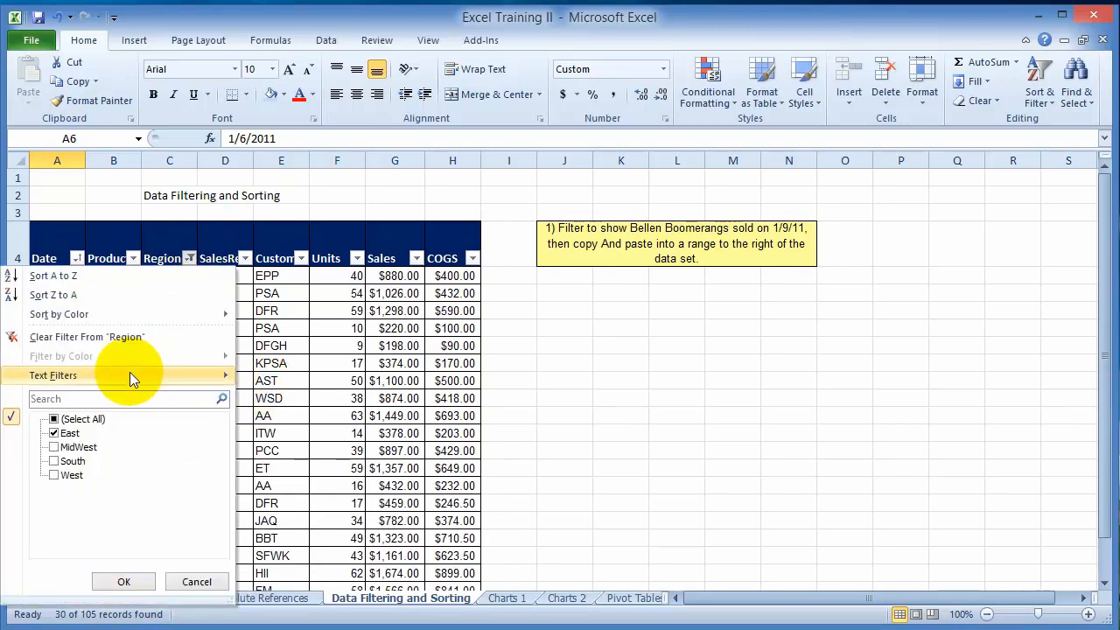
pyautogui.click(54, 430)
pyautogui.click(53, 418)
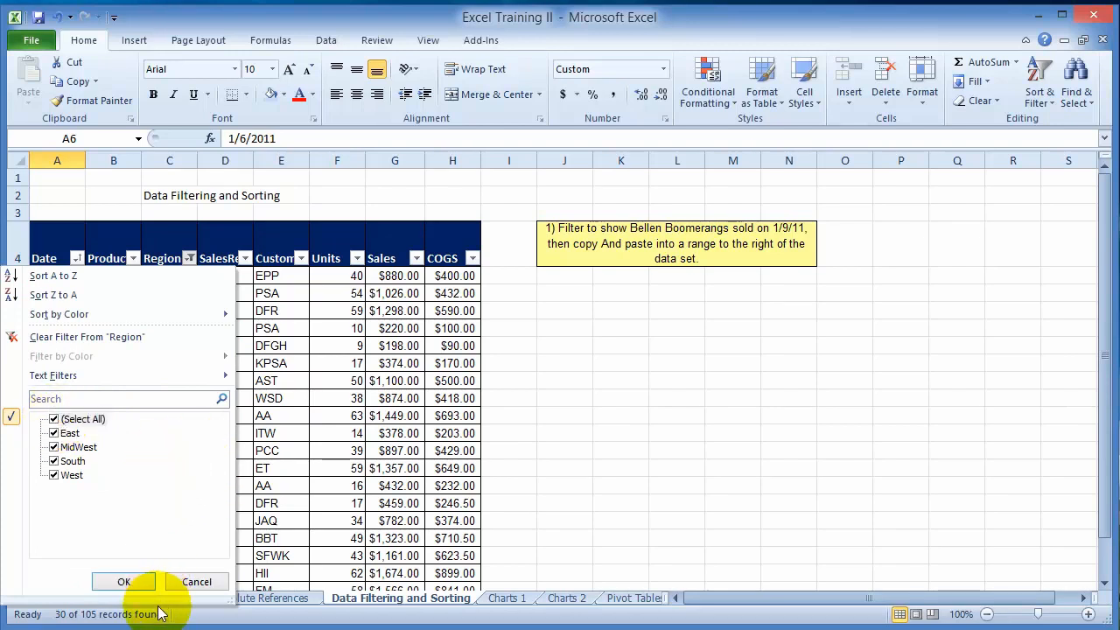
pyautogui.click(133, 582)
pyautogui.scroll(-11, 210, 389)
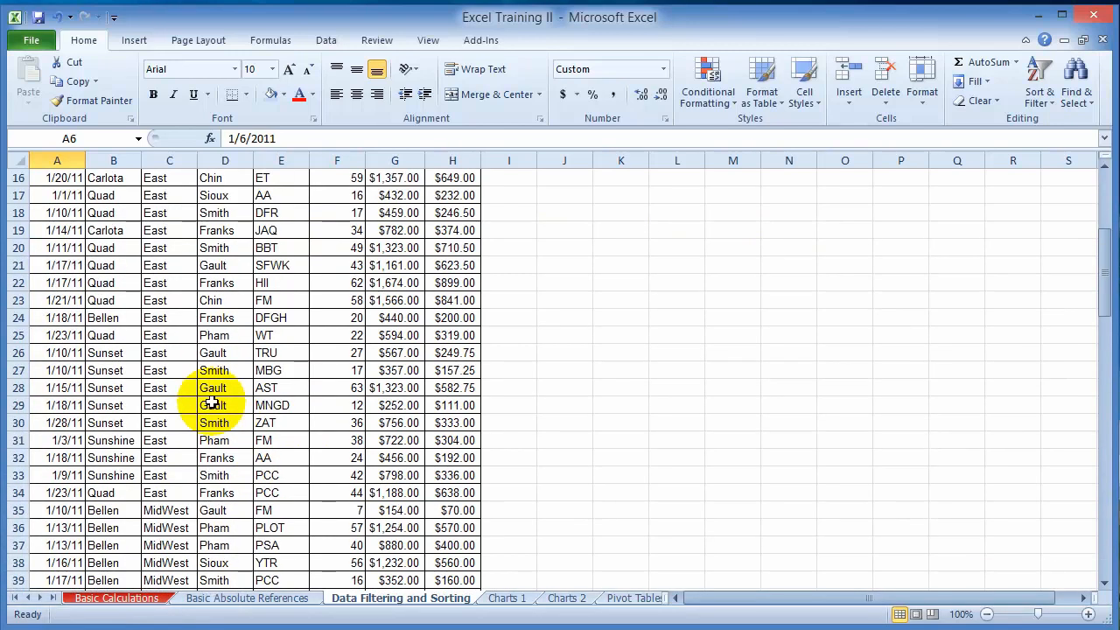
pyautogui.scroll(5, 187, 377)
pyautogui.scroll(6, 188, 377)
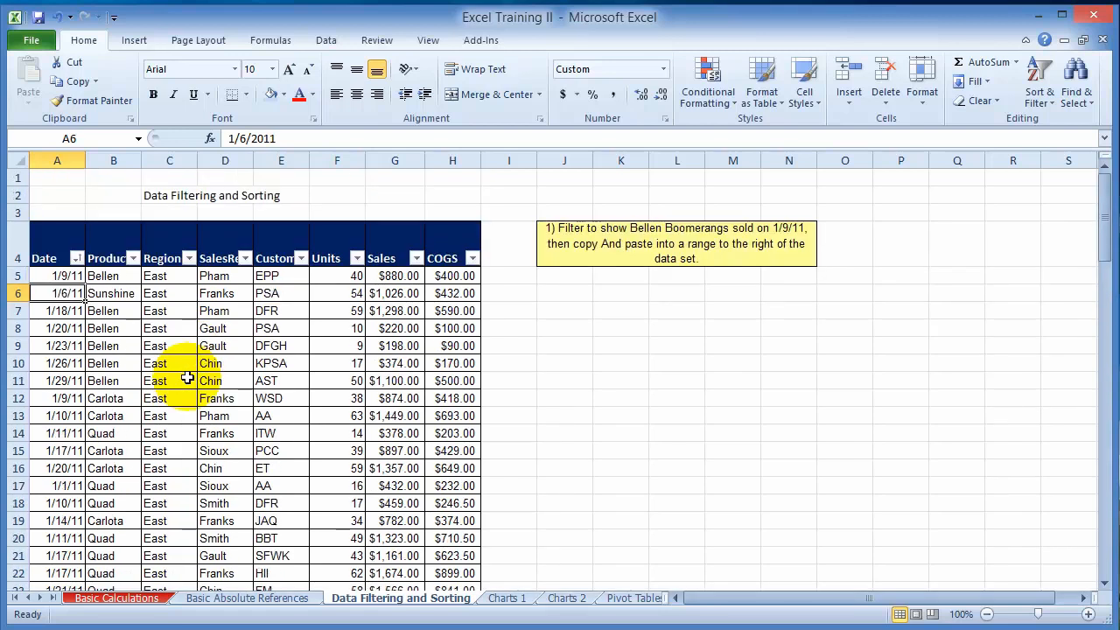
pyautogui.click(224, 292)
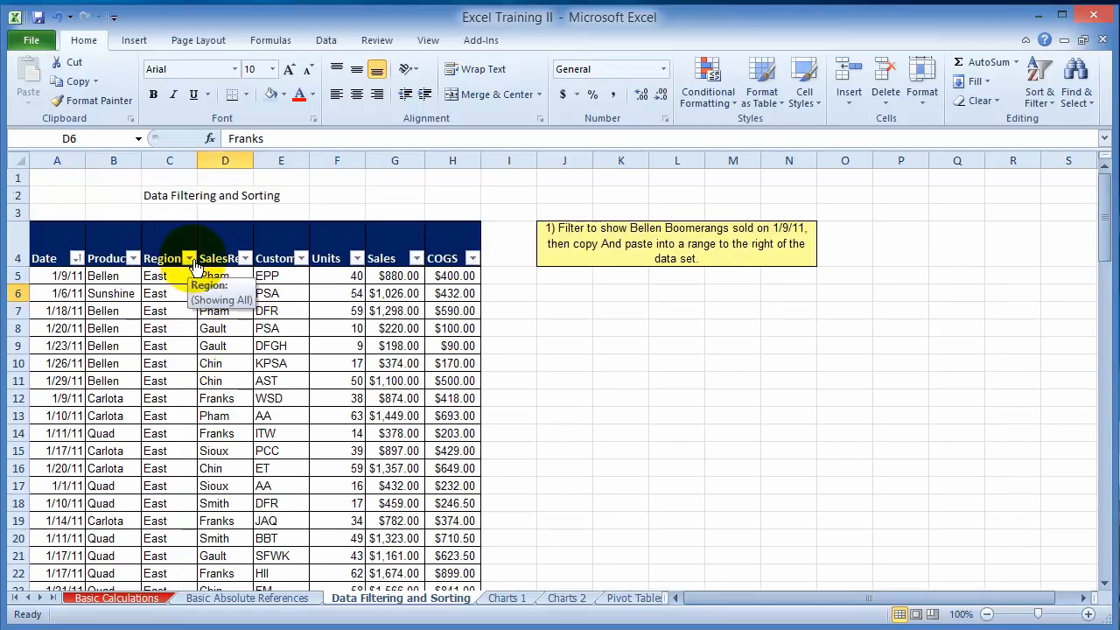
pyautogui.click(247, 259)
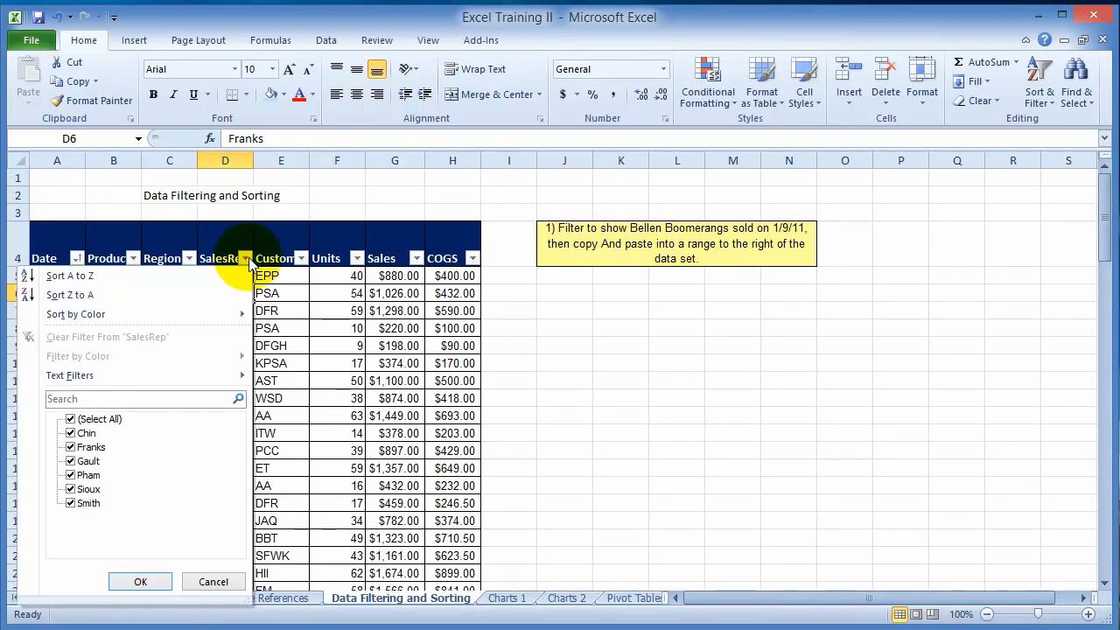
pyautogui.moveTo(129, 375)
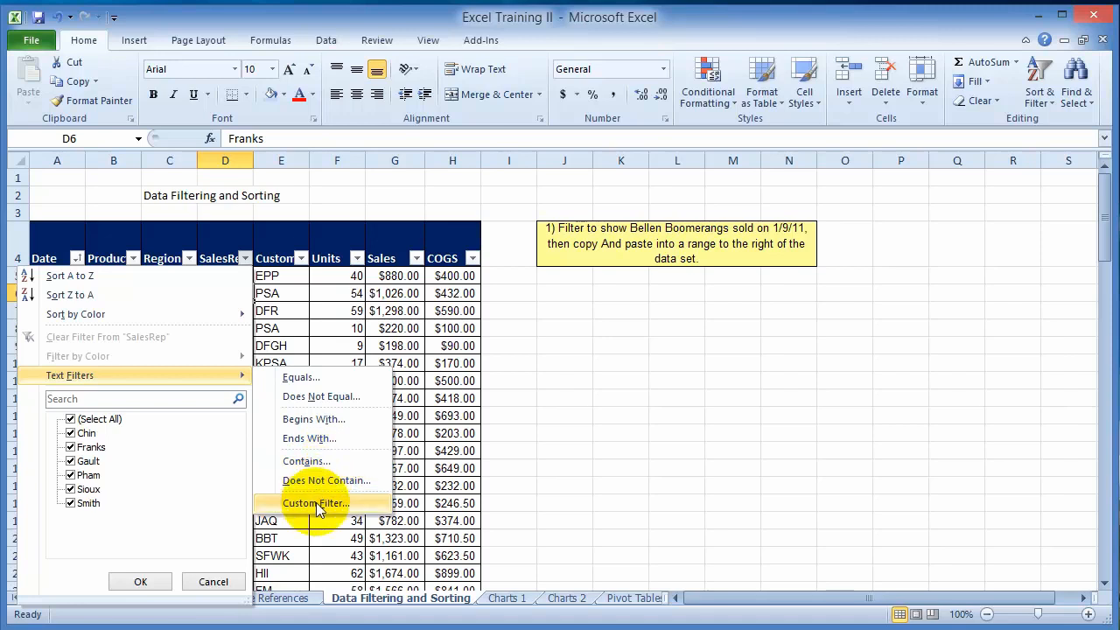
# - Apply a custom text filter to the Customer column for names that begin with "e"
pyautogui.click(301, 258)
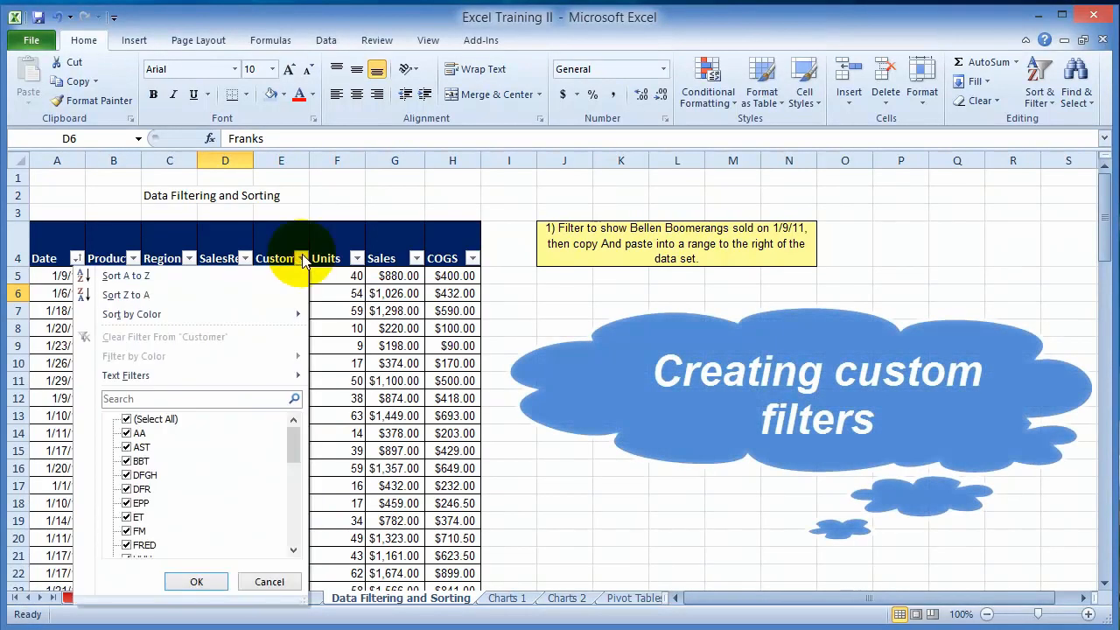
pyautogui.moveTo(161, 374)
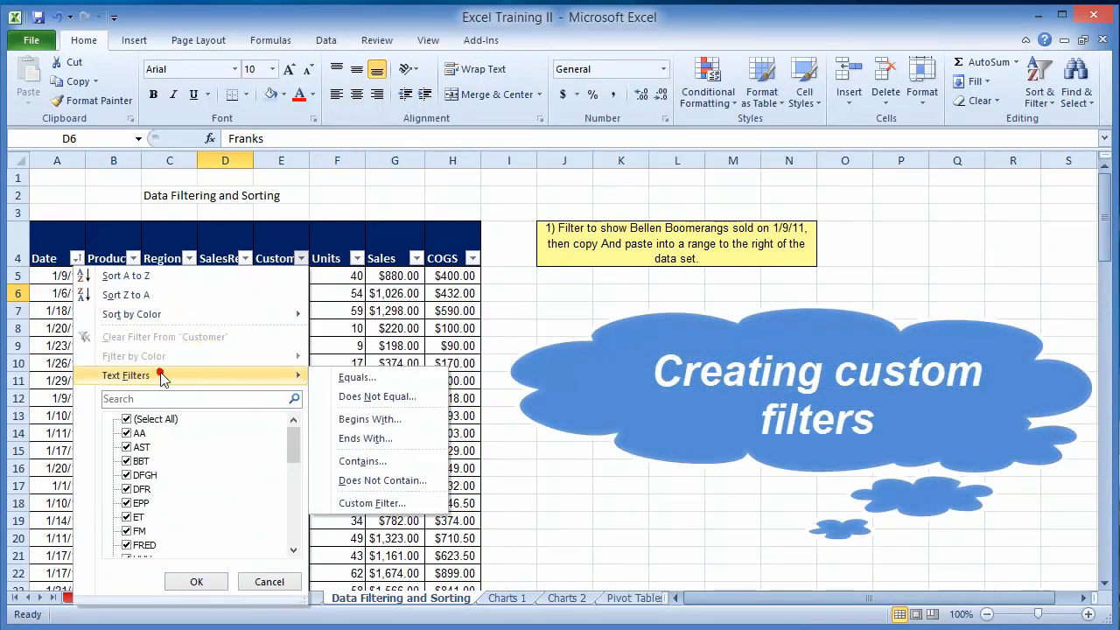
pyautogui.click(394, 419)
pyautogui.click(215, 292)
pyautogui.write('e')
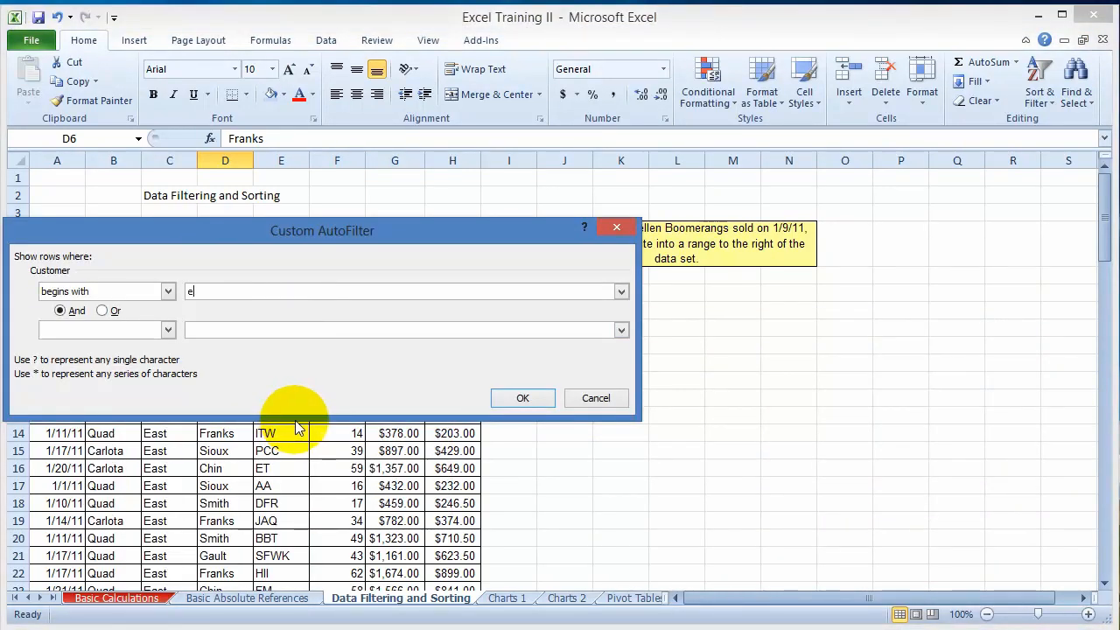
pyautogui.click(507, 401)
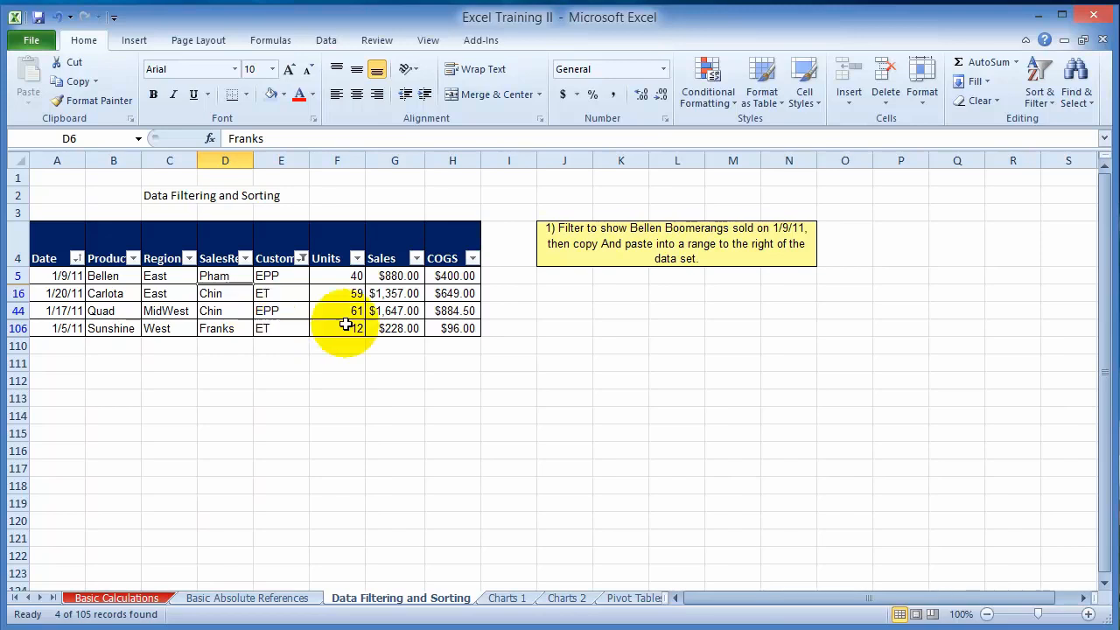
# - Open the filter options of the Customer column
pyautogui.click(299, 260)
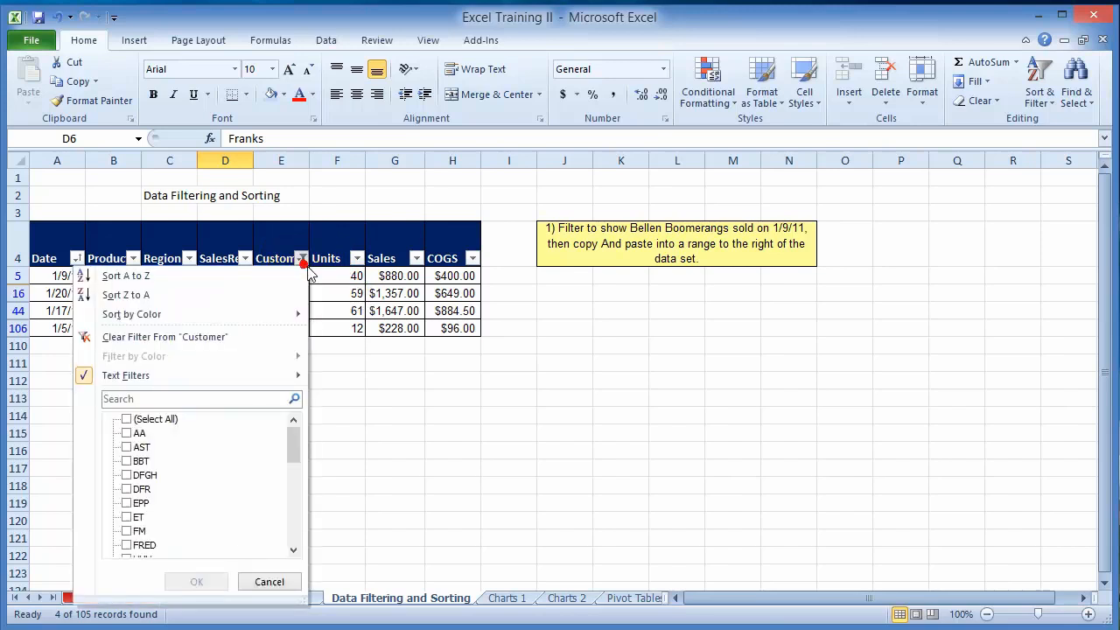
pyautogui.moveTo(88, 375)
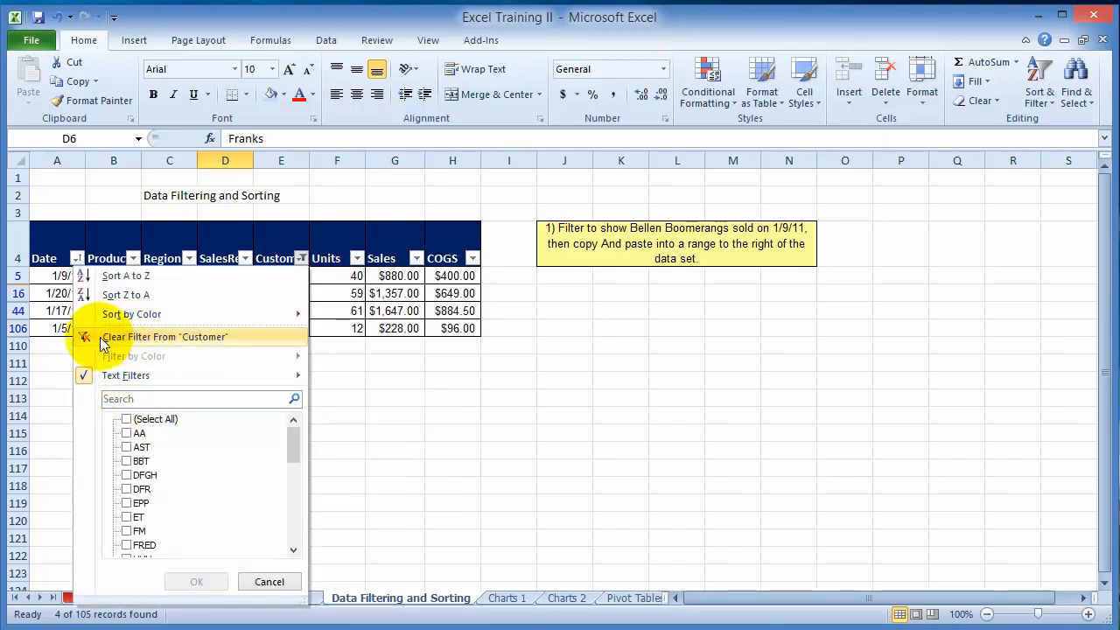
pyautogui.click(300, 256)
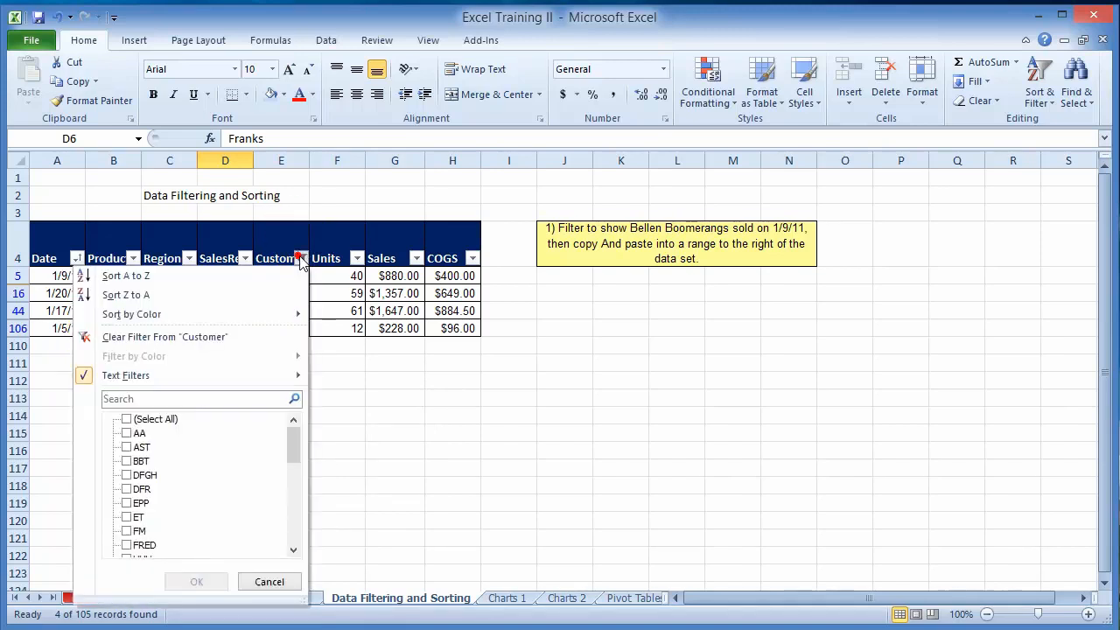